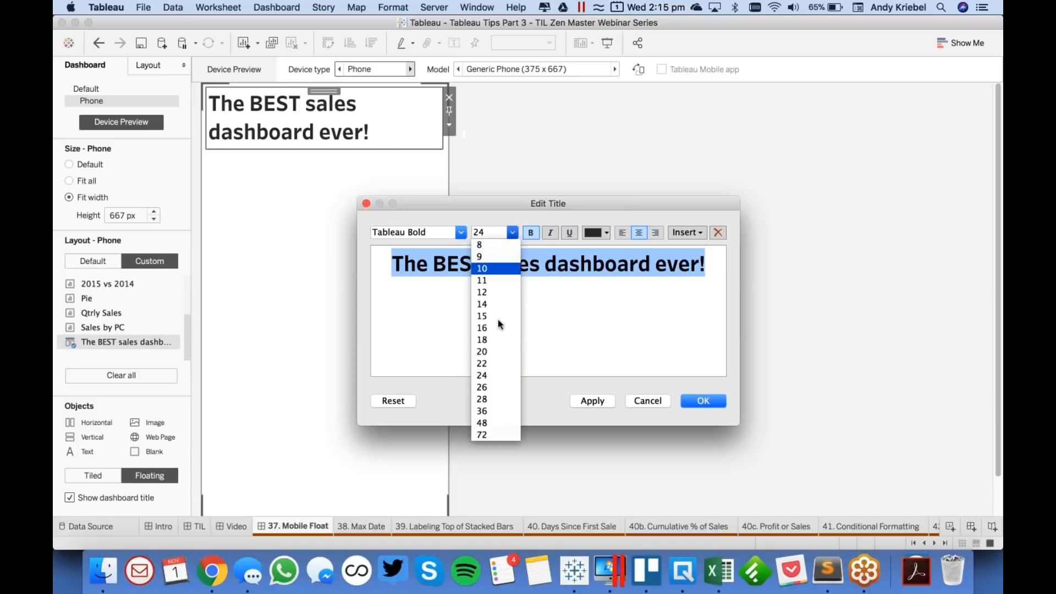
- Set the dashboard title's font size to 16 and apply the change
{"action": "left_click", "coordinate": [495, 328]}
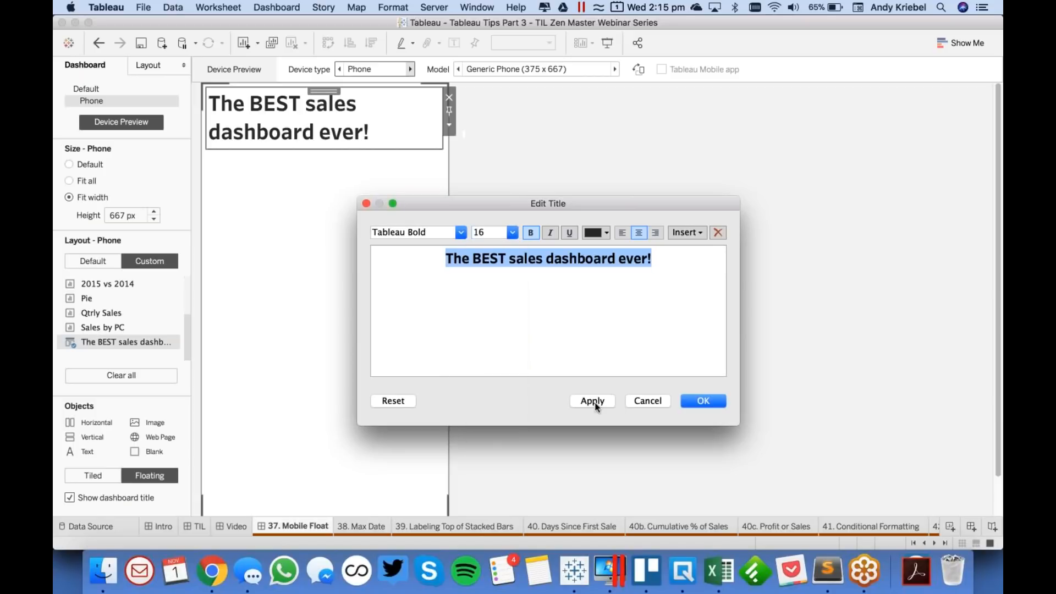
{"action": "left_click", "coordinate": [591, 400]}
{"action": "left_click", "coordinate": [703, 401]}
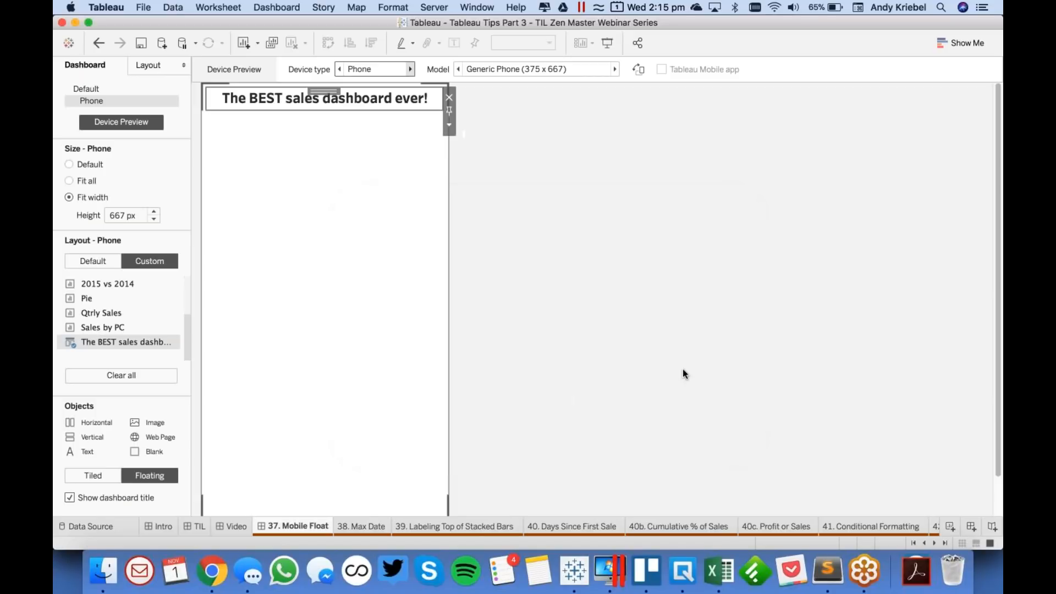
- Add the Mobile Map sheet to the phone layout beneath the title as a tiled, non-floating item
{"action": "left_click_drag", "start_coordinate": [105, 284], "coordinate": [108, 292]}
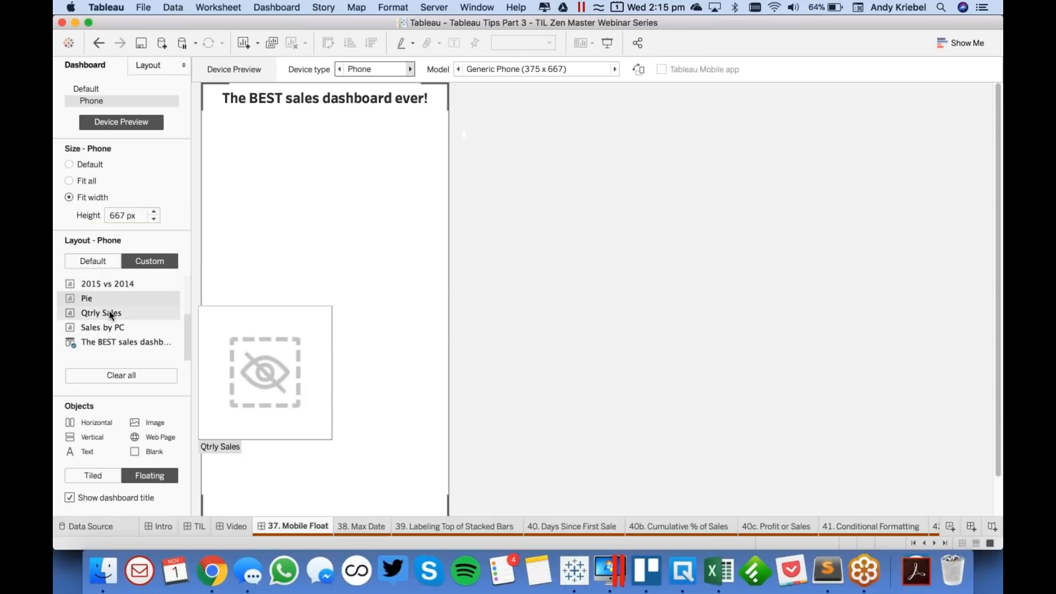
{"action": "scroll", "coordinate": [109, 311], "scroll_direction": "up", "scroll_amount": 4}
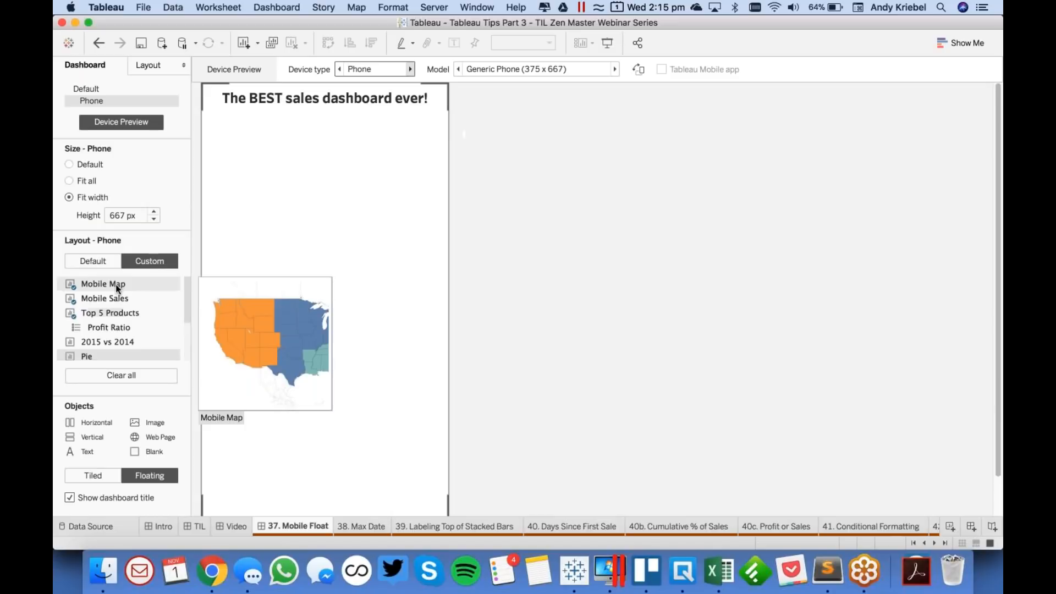
{"action": "double_click", "coordinate": [116, 285]}
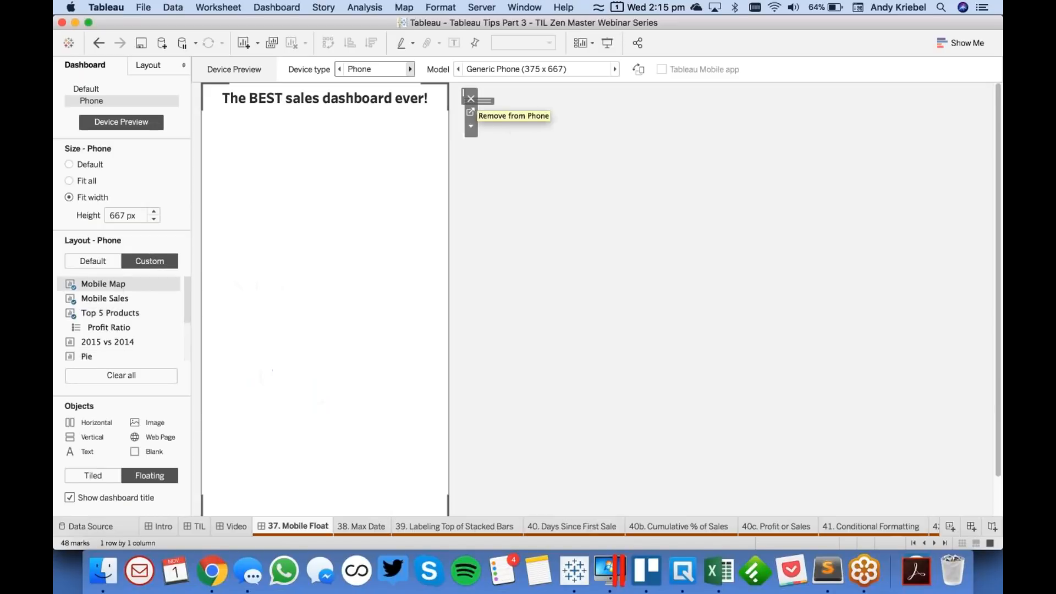
{"action": "left_click_drag", "start_coordinate": [483, 101], "coordinate": [253, 144]}
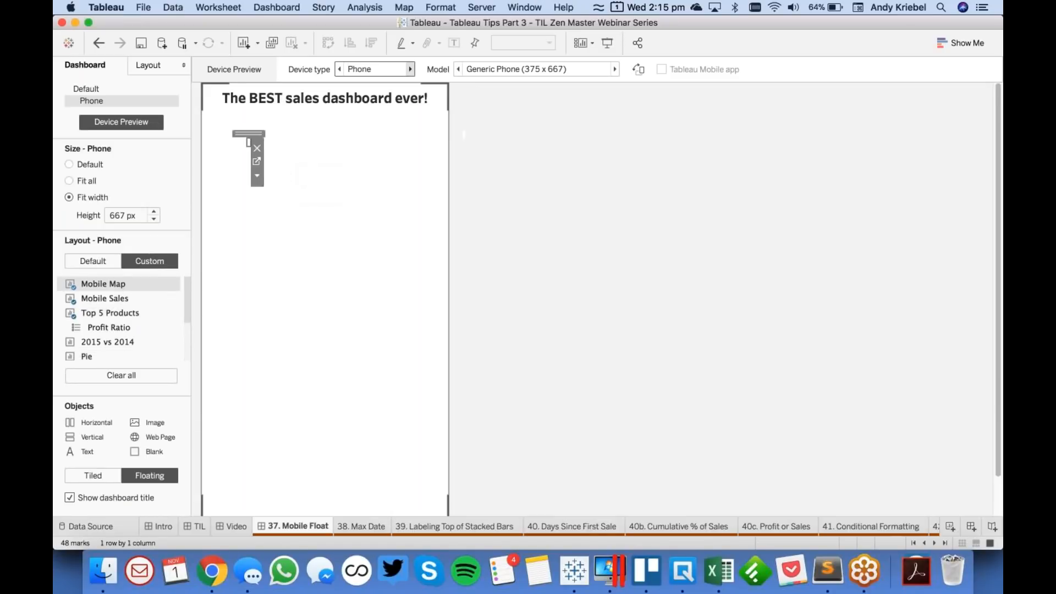
{"action": "left_click", "coordinate": [256, 176]}
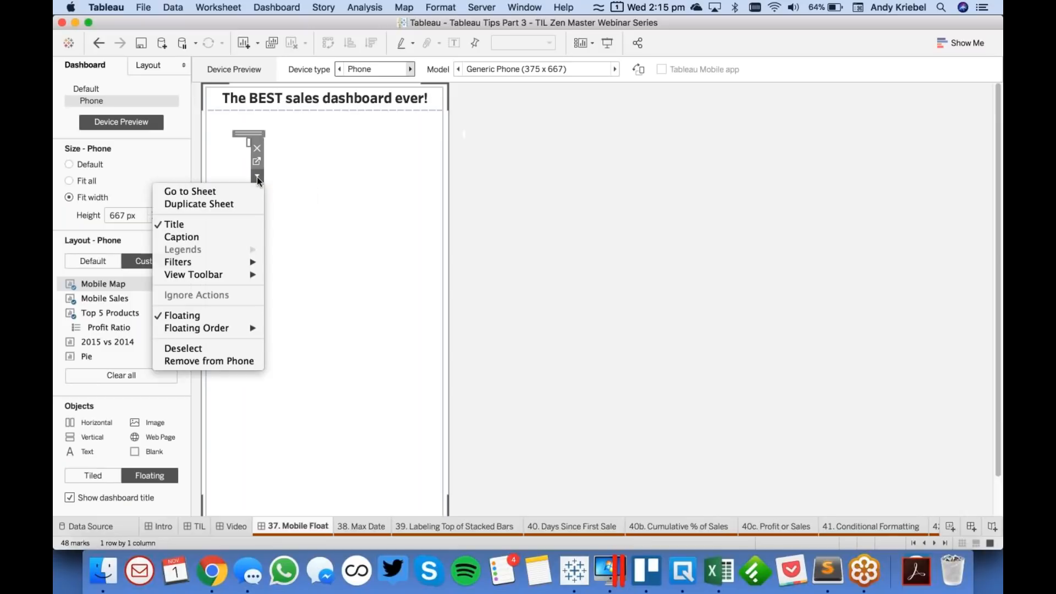
{"action": "left_click", "coordinate": [229, 317]}
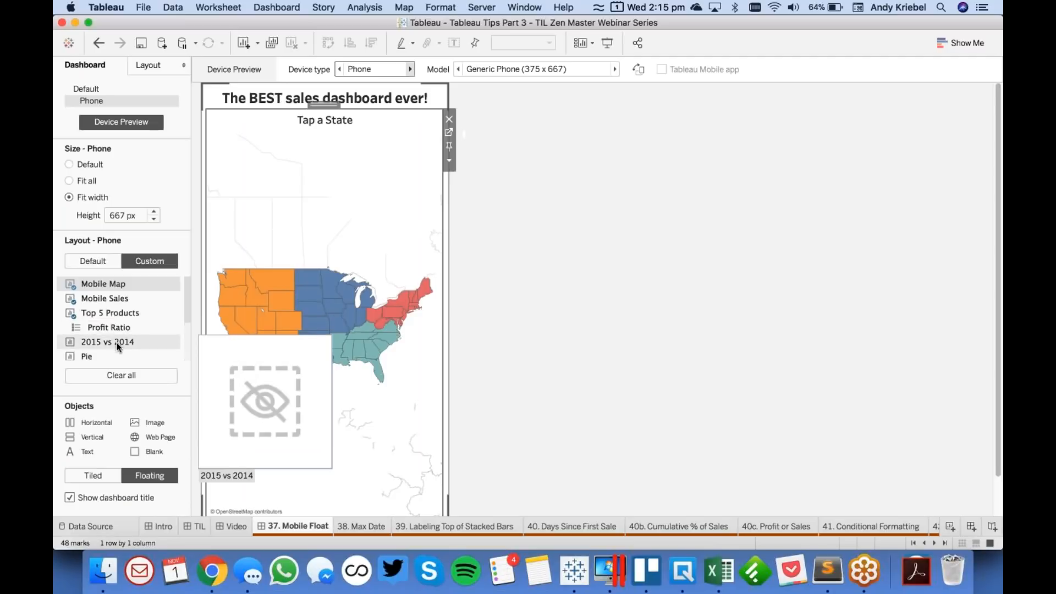
- Add the Mobile Sales sheet to the phone layout as a tiled item below the map
{"action": "left_click", "coordinate": [121, 299]}
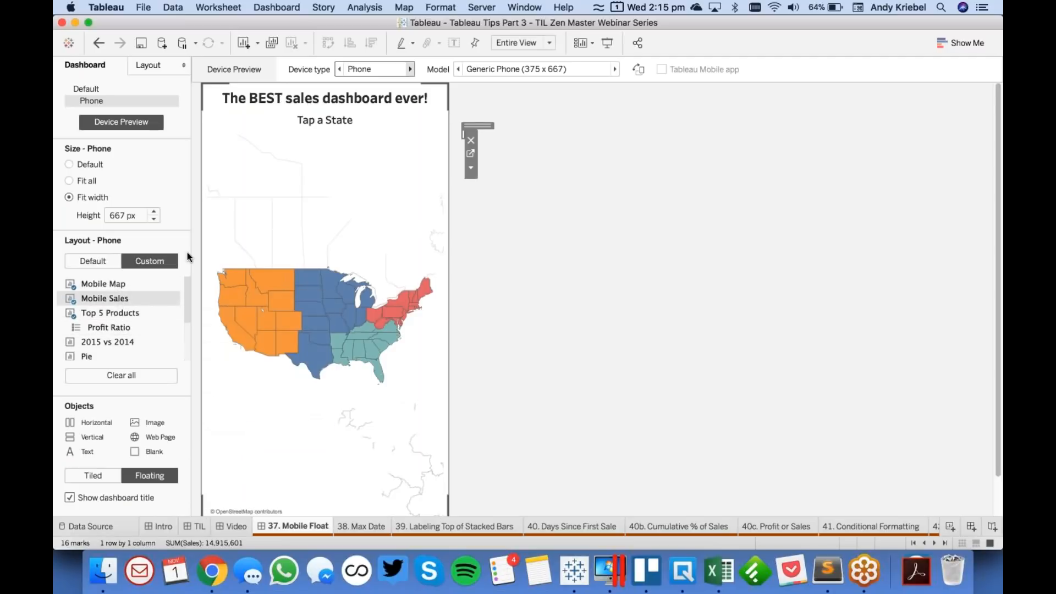
{"action": "left_click", "coordinate": [471, 168]}
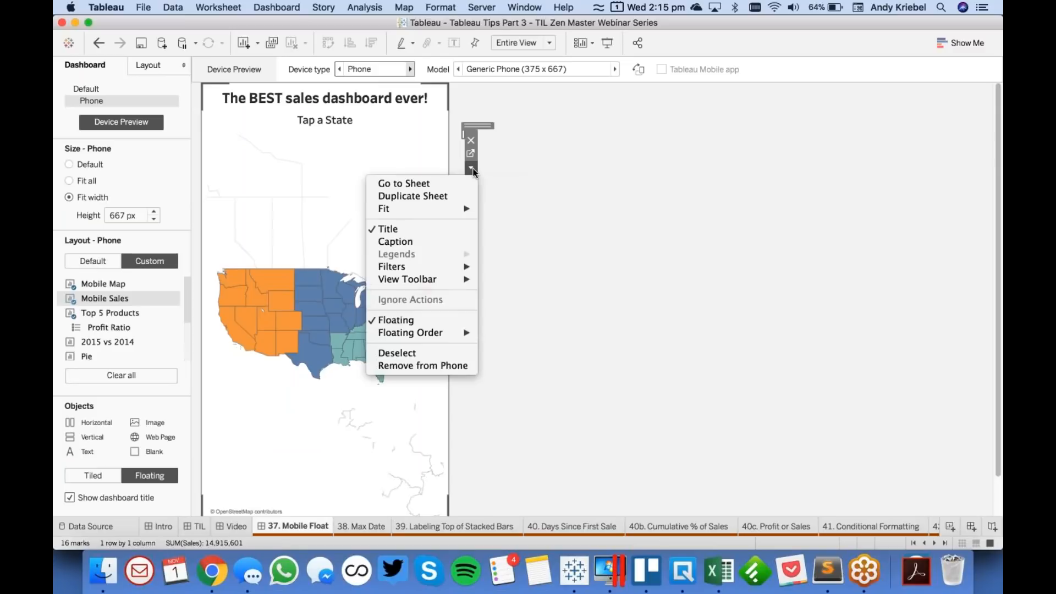
{"action": "left_click", "coordinate": [412, 321]}
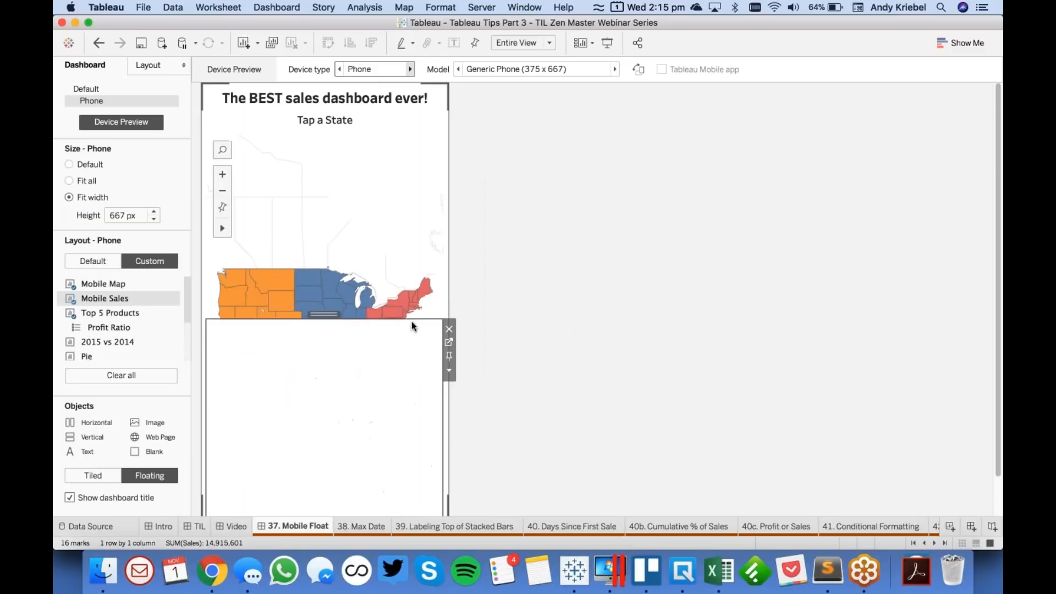
- Add the Top 5 Products sheet to the phone layout as a tiled item below the quarterly sales chart
{"action": "double_click", "coordinate": [108, 310]}
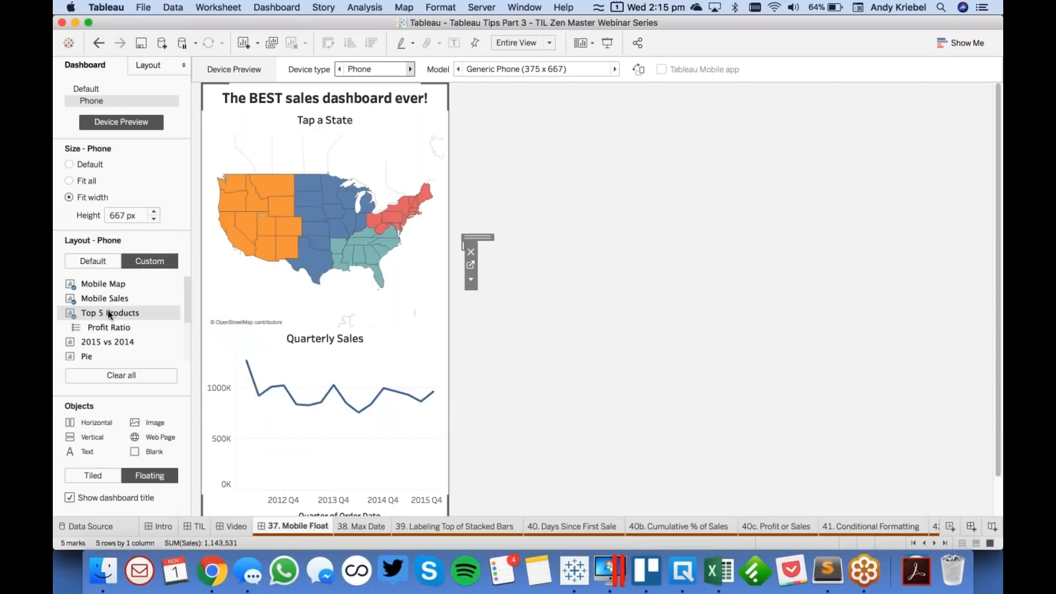
{"action": "left_click", "coordinate": [471, 282]}
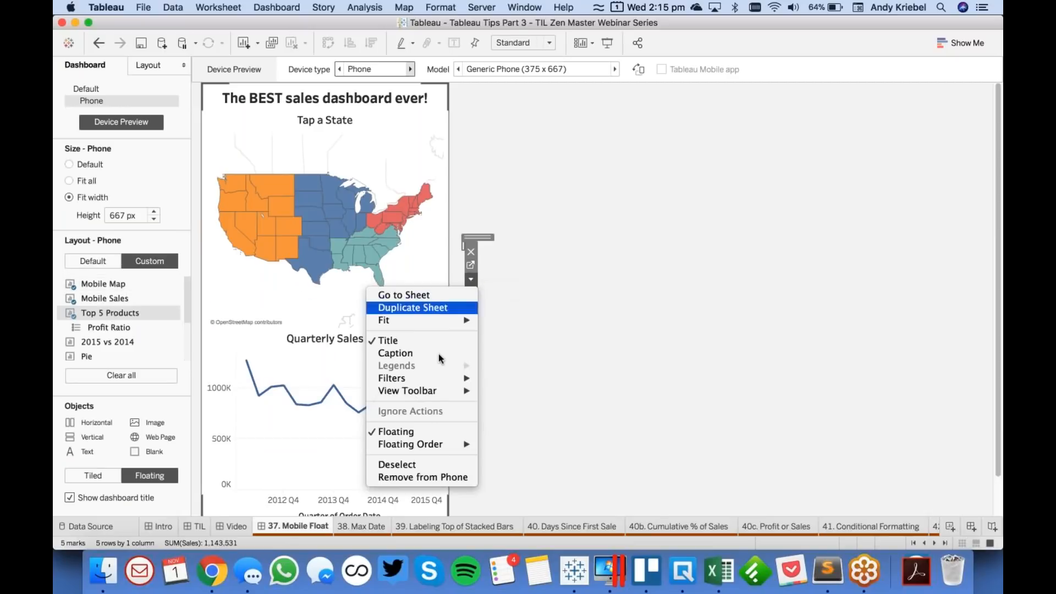
{"action": "left_click", "coordinate": [422, 430]}
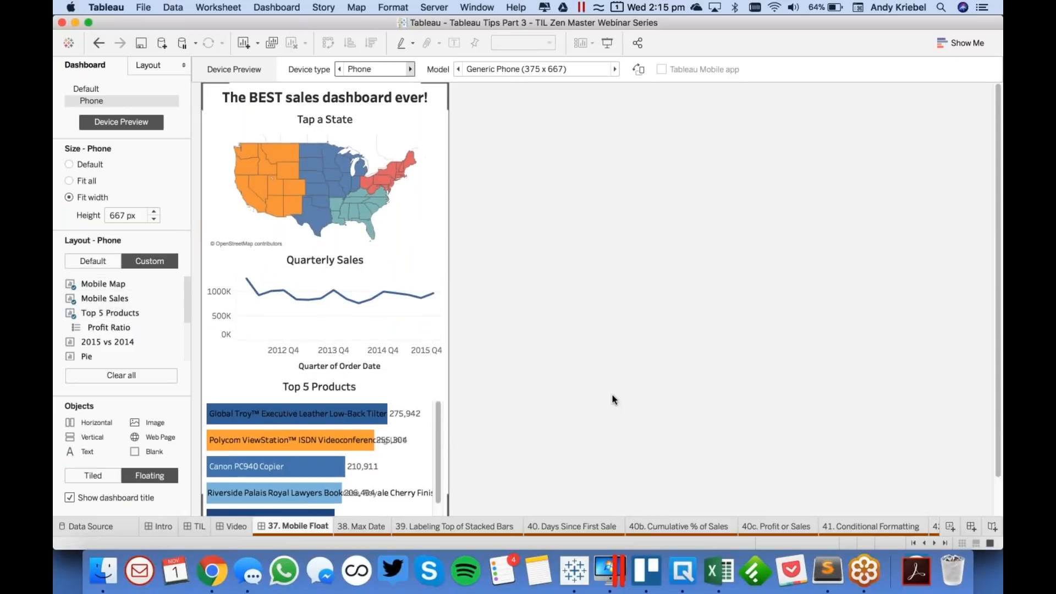
- Set the Top 5 Products chart to fit Entire View
{"action": "scroll", "coordinate": [612, 396], "scroll_direction": "down", "scroll_amount": 2}
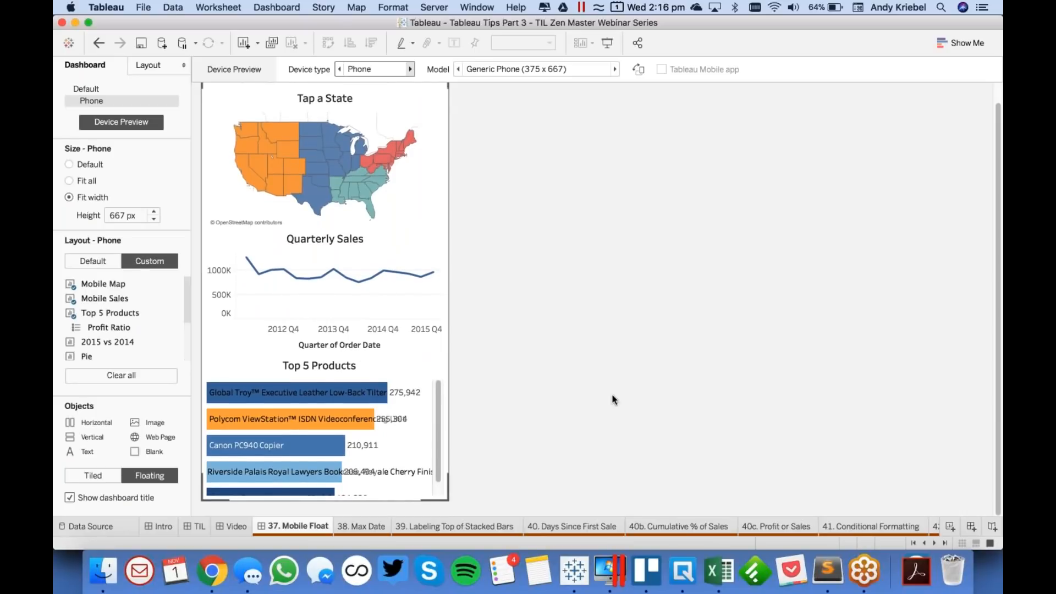
{"action": "left_click", "coordinate": [389, 367]}
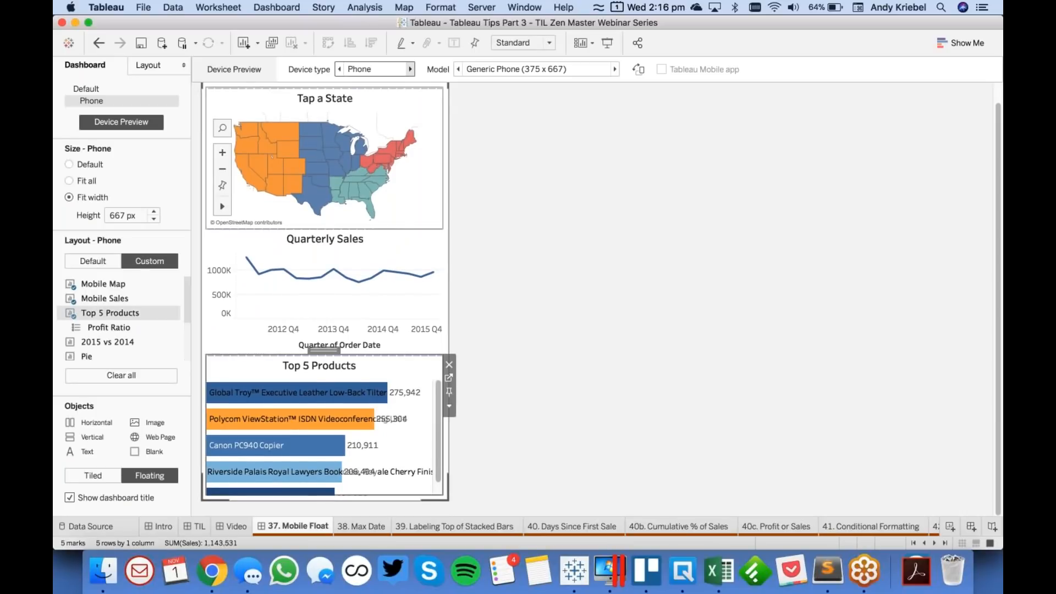
{"action": "left_click", "coordinate": [505, 43]}
{"action": "left_click", "coordinate": [510, 97]}
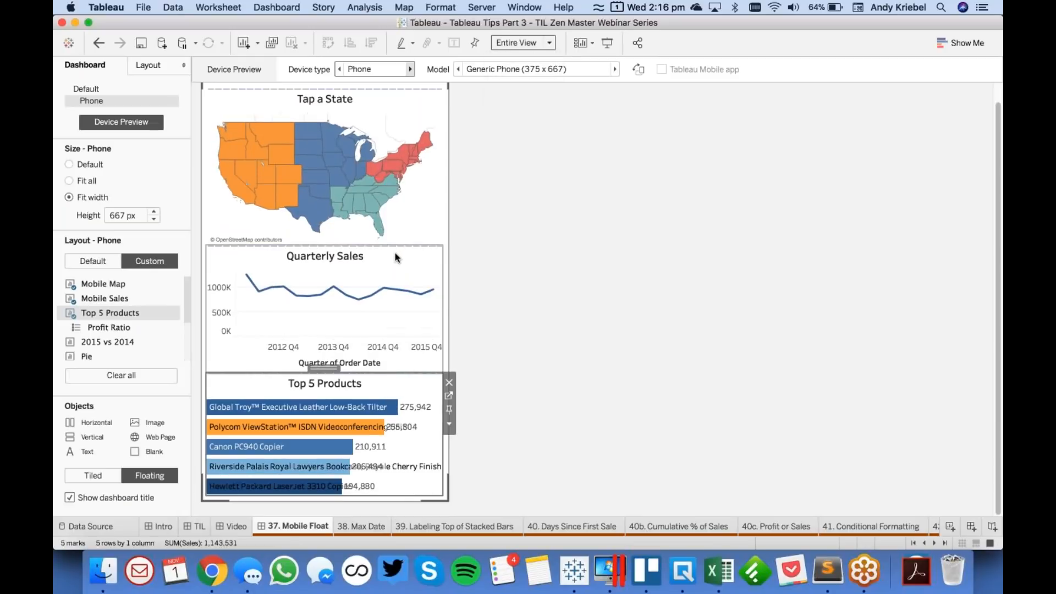
{"action": "left_click", "coordinate": [395, 253]}
{"action": "left_click", "coordinate": [408, 104]}
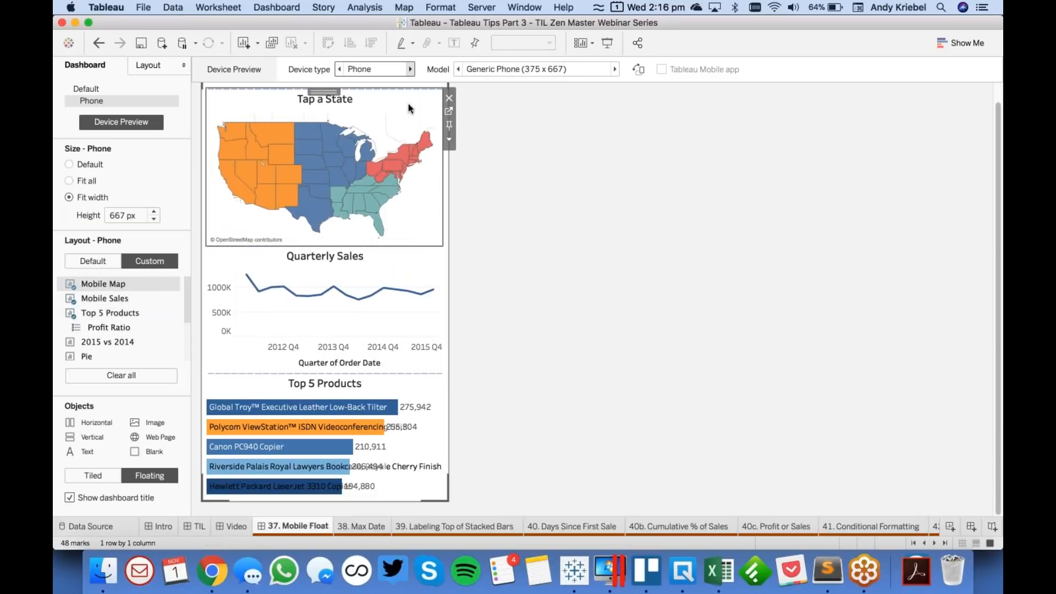
{"action": "left_click", "coordinate": [572, 193]}
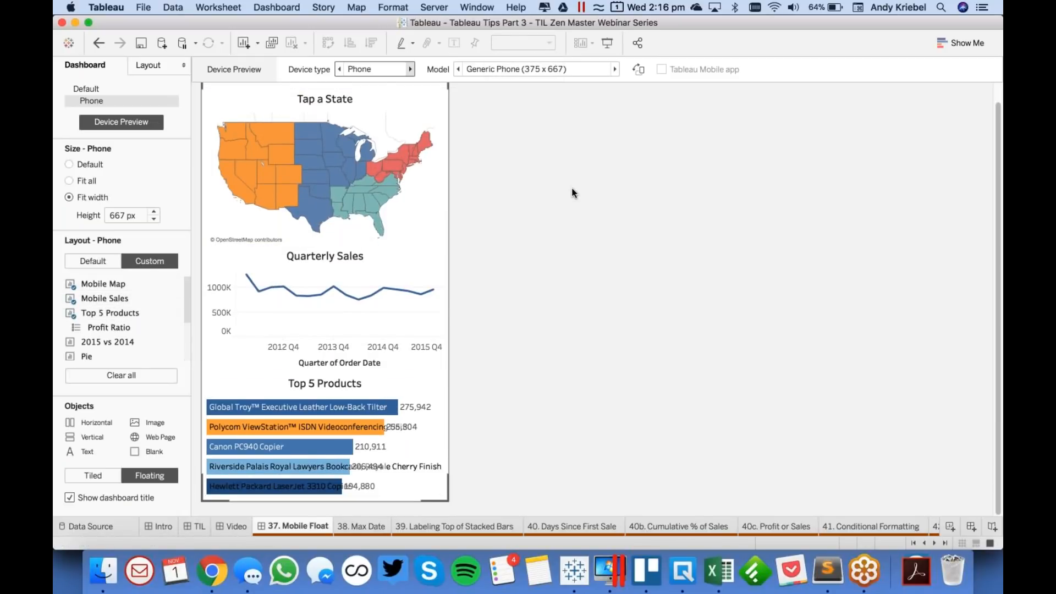
- Check the phone map's options, the effect of selecting a state on the other charts, and the available dashboard commands
{"action": "left_click", "coordinate": [401, 127]}
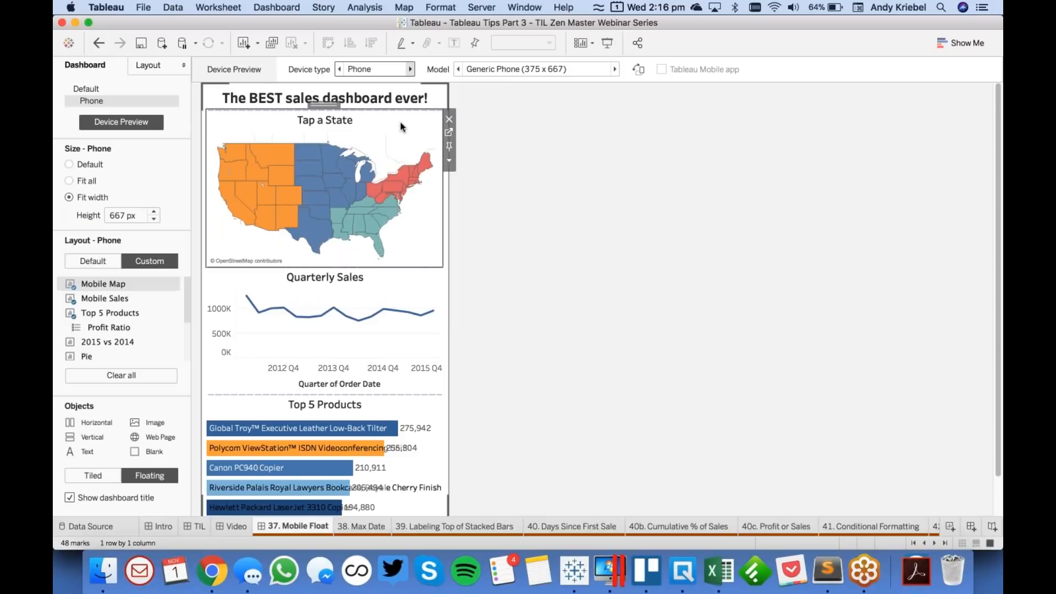
{"action": "left_click", "coordinate": [448, 160]}
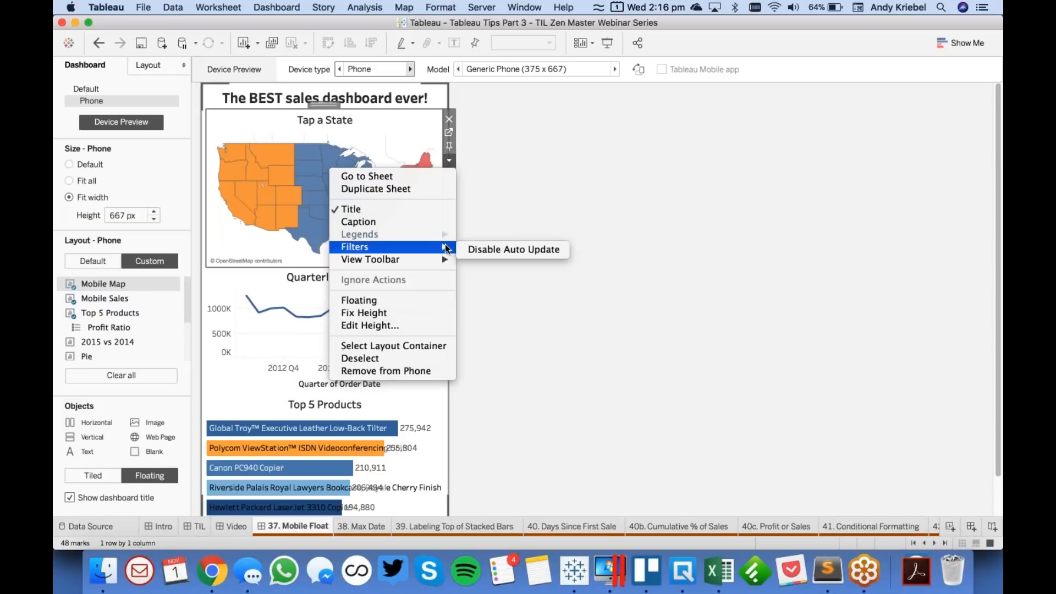
{"action": "left_click", "coordinate": [543, 208]}
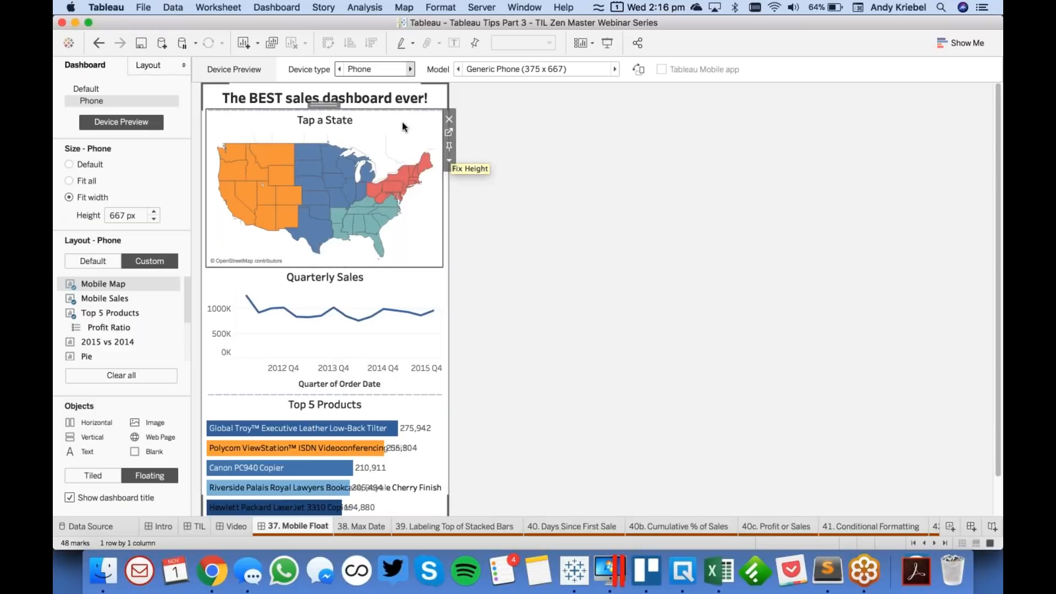
{"action": "left_click", "coordinate": [308, 180]}
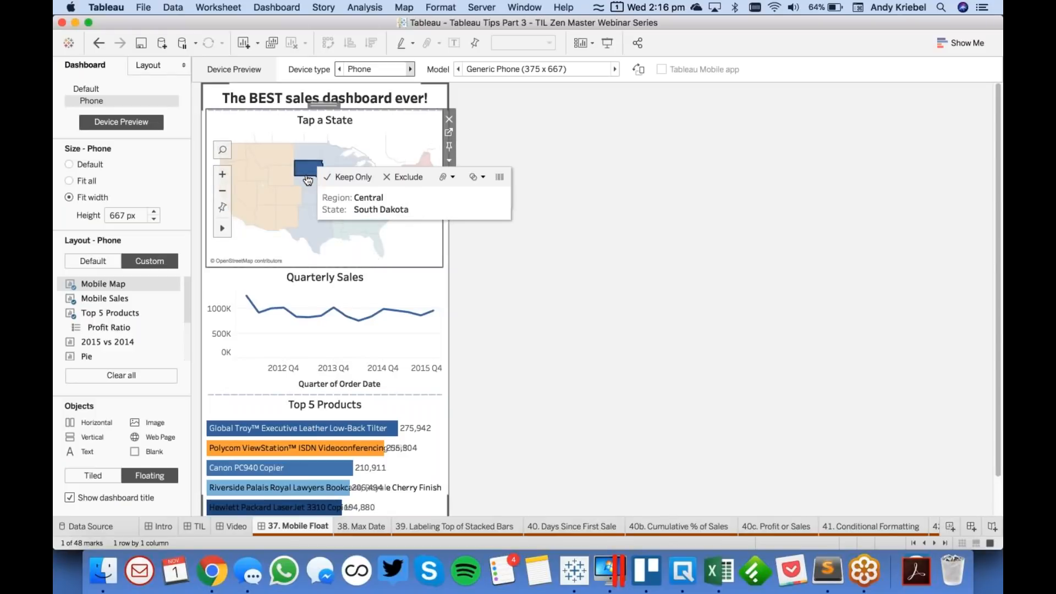
{"action": "left_click", "coordinate": [309, 180]}
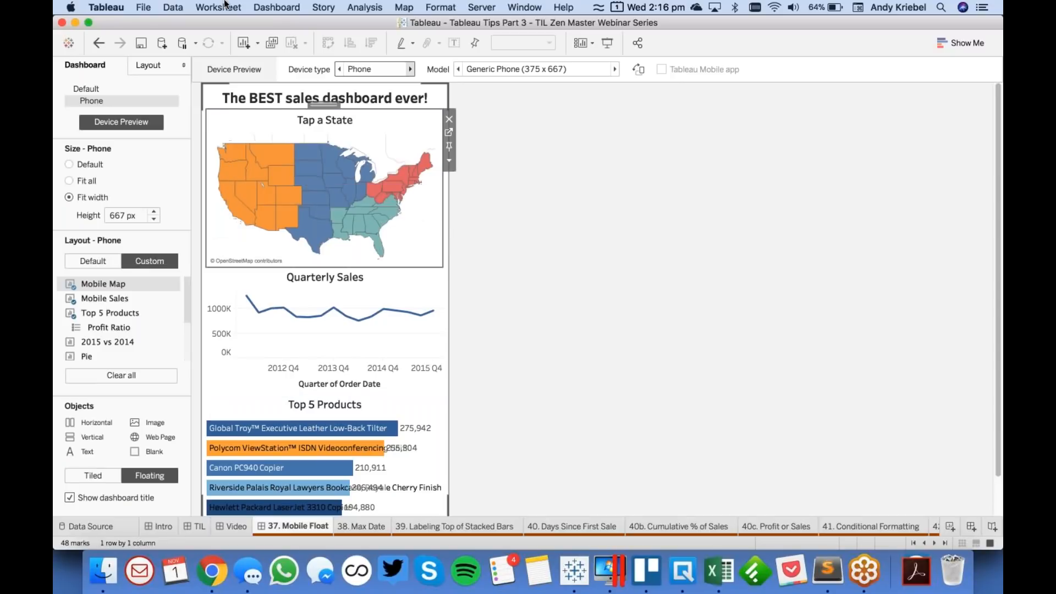
{"action": "left_click", "coordinate": [277, 7]}
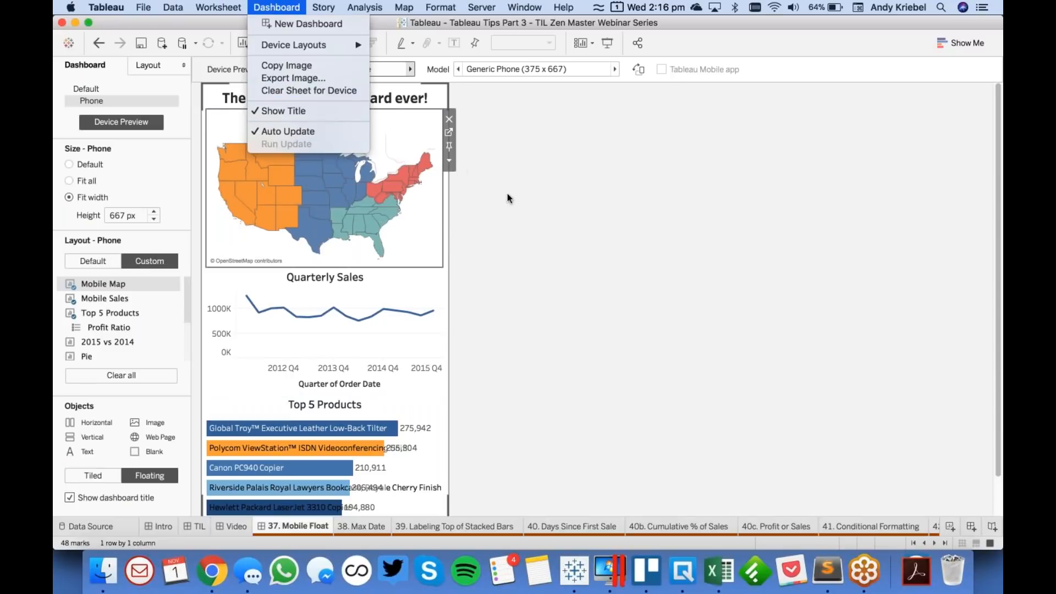
{"action": "left_click", "coordinate": [567, 218]}
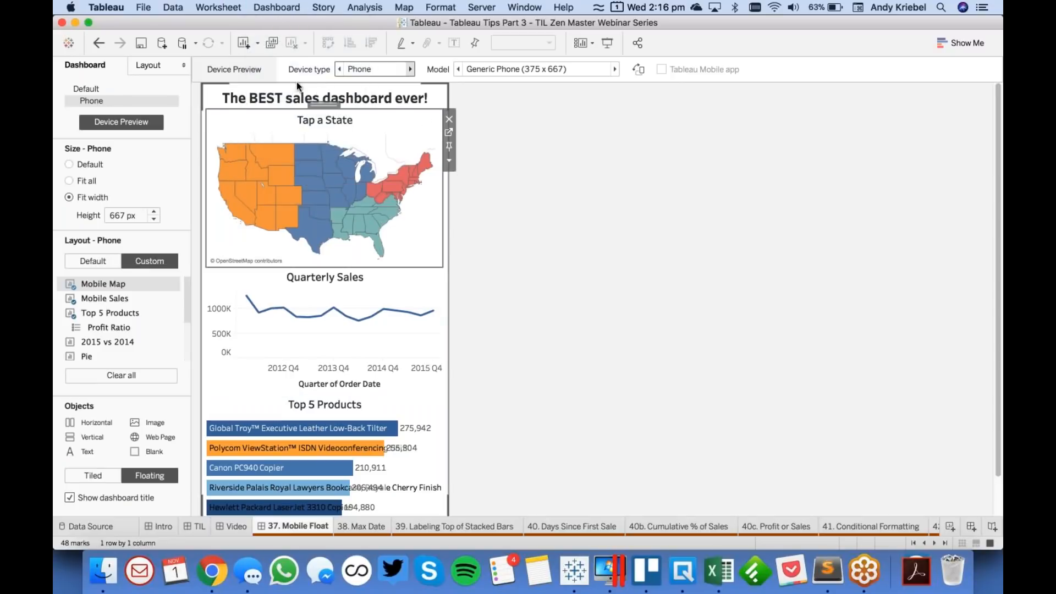
- Turn off the device preview and start a new filter action from the dashboard's Default layout
{"action": "left_click", "coordinate": [112, 121]}
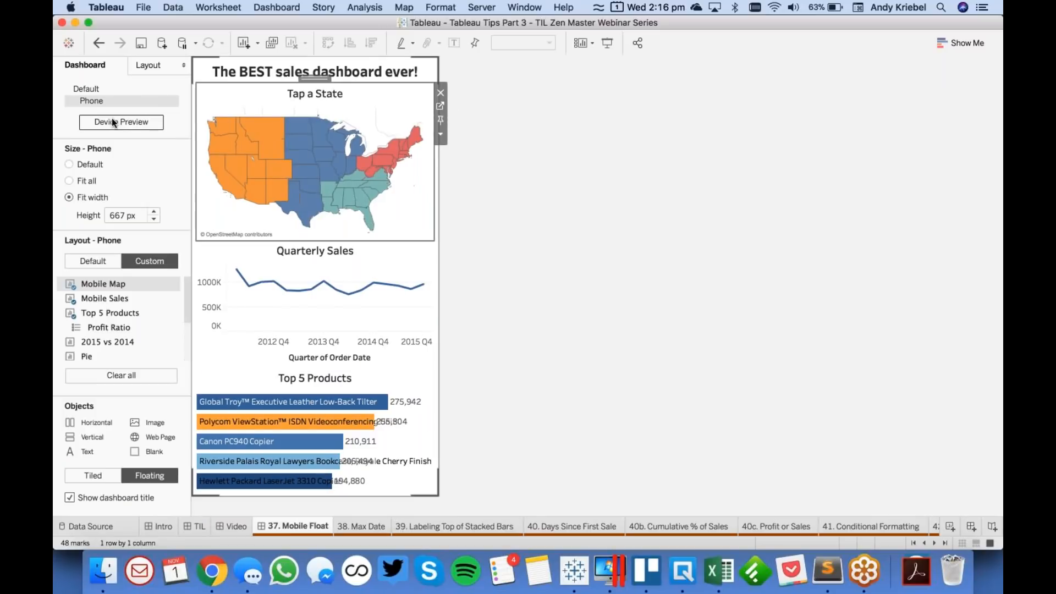
{"action": "left_click", "coordinate": [101, 91]}
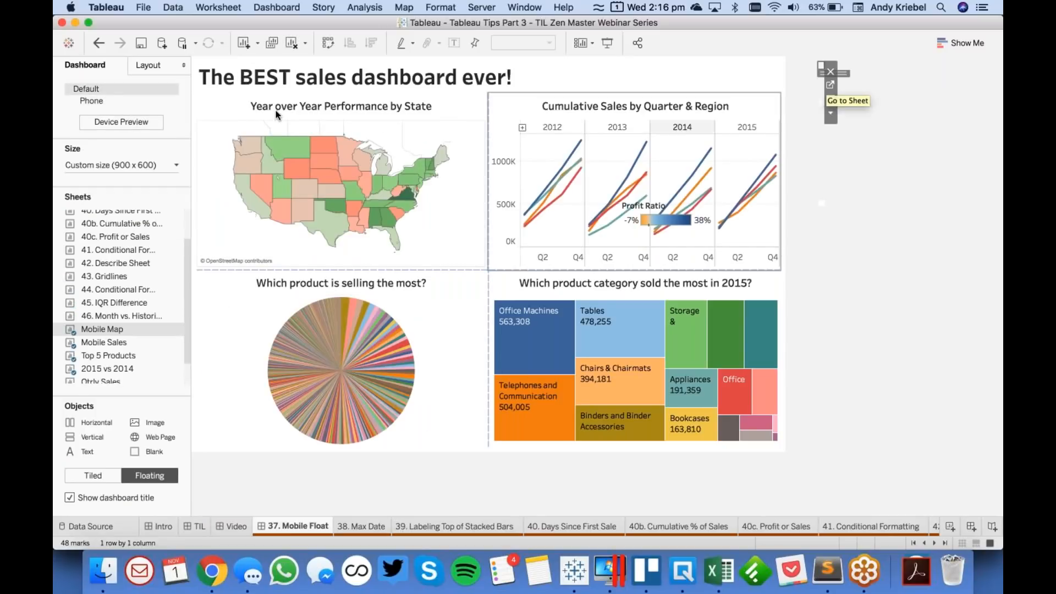
{"action": "left_click", "coordinate": [280, 8]}
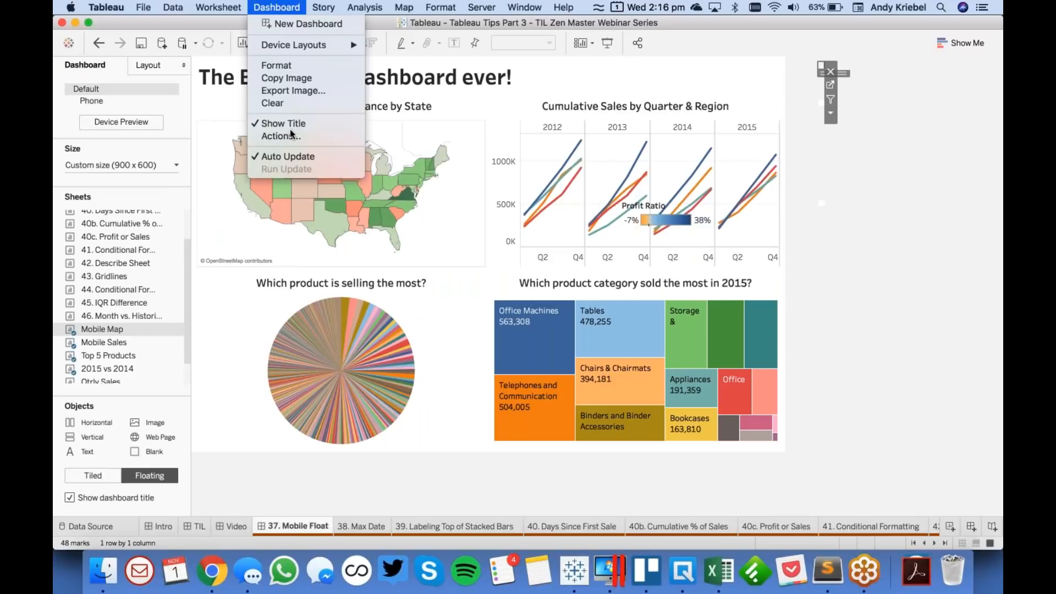
{"action": "left_click", "coordinate": [289, 137]}
{"action": "left_click", "coordinate": [416, 316]}
{"action": "left_click", "coordinate": [471, 316]}
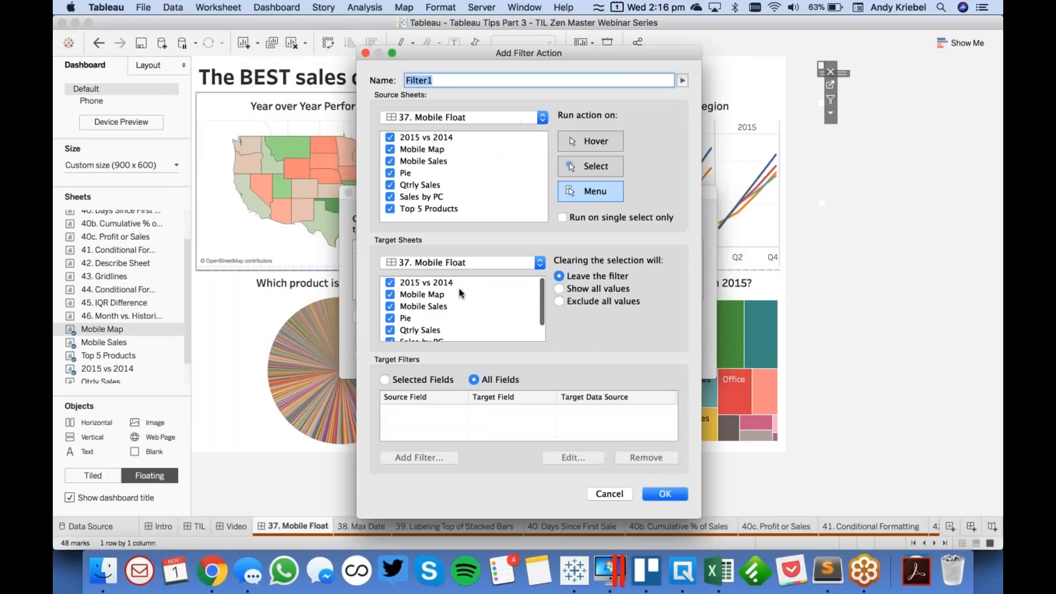
- Limit the filter action's source sheets to Mobile Map only
{"action": "left_click", "coordinate": [424, 138]}
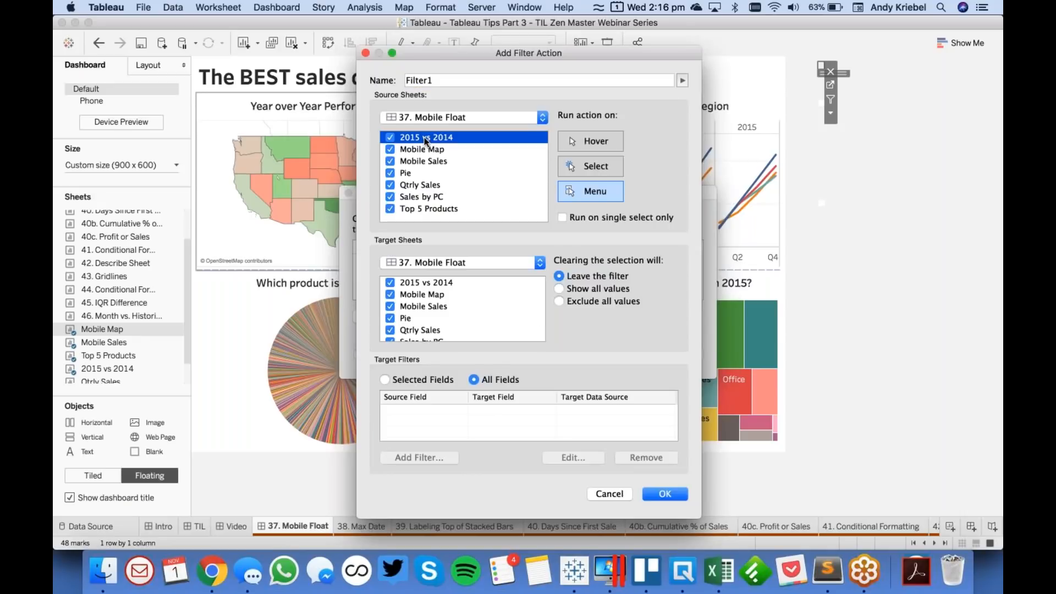
{"action": "left_click", "coordinate": [426, 210], "text": "shift"}
{"action": "left_click", "coordinate": [390, 209]}
{"action": "left_click", "coordinate": [468, 183]}
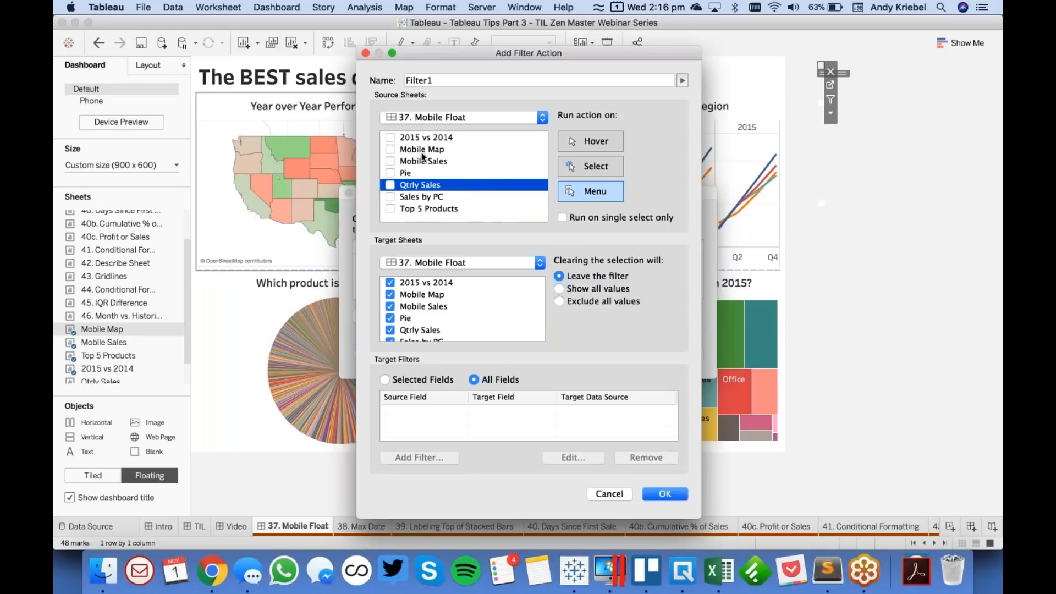
{"action": "left_click", "coordinate": [390, 149]}
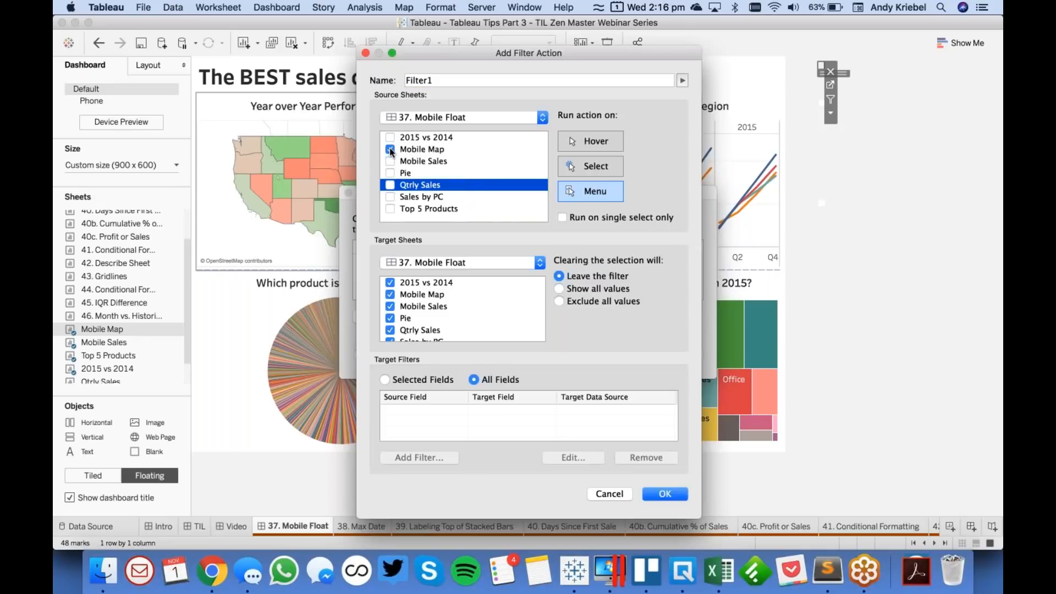
- Clear all of the filter action's target sheets and include only Mobile Sales
{"action": "left_click", "coordinate": [419, 282]}
{"action": "scroll", "coordinate": [425, 318], "scroll_direction": "down", "scroll_amount": 2}
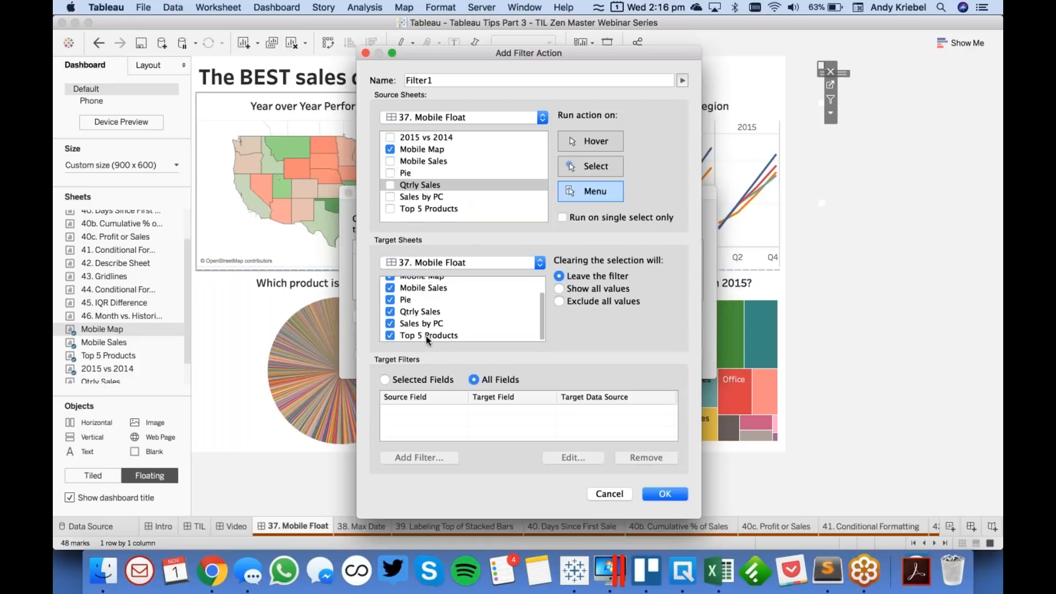
{"action": "left_click", "coordinate": [426, 336], "text": "shift"}
{"action": "left_click", "coordinate": [390, 336]}
{"action": "left_click", "coordinate": [394, 336]}
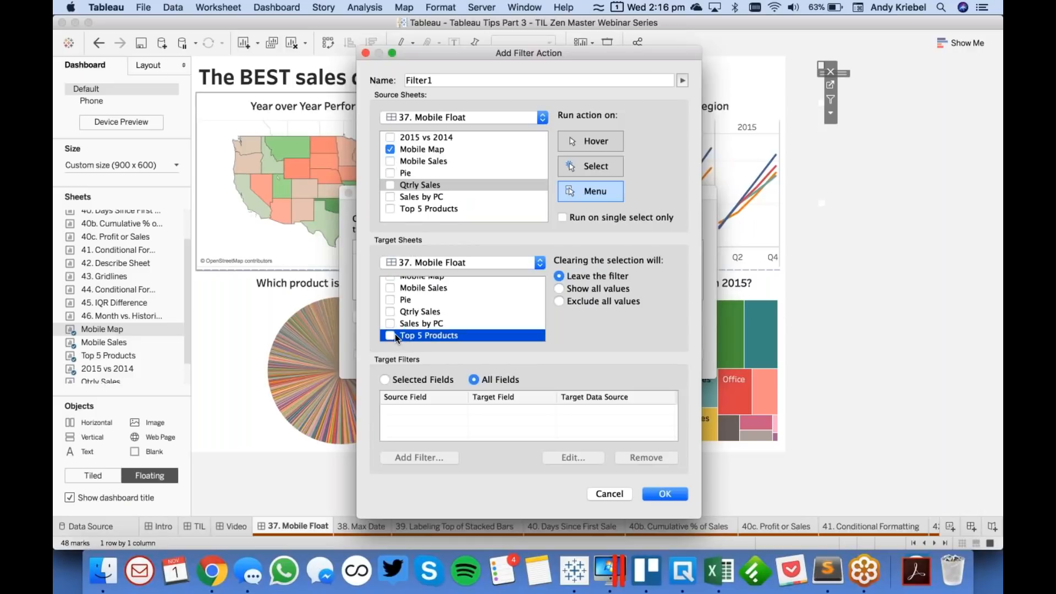
{"action": "scroll", "coordinate": [441, 319], "scroll_direction": "up", "scroll_amount": 2}
{"action": "left_click", "coordinate": [390, 306]}
- Make the filter action run on Select and show all values when the selection is cleared, and save the dashboard actions
{"action": "left_click", "coordinate": [590, 166]}
{"action": "left_click", "coordinate": [559, 288]}
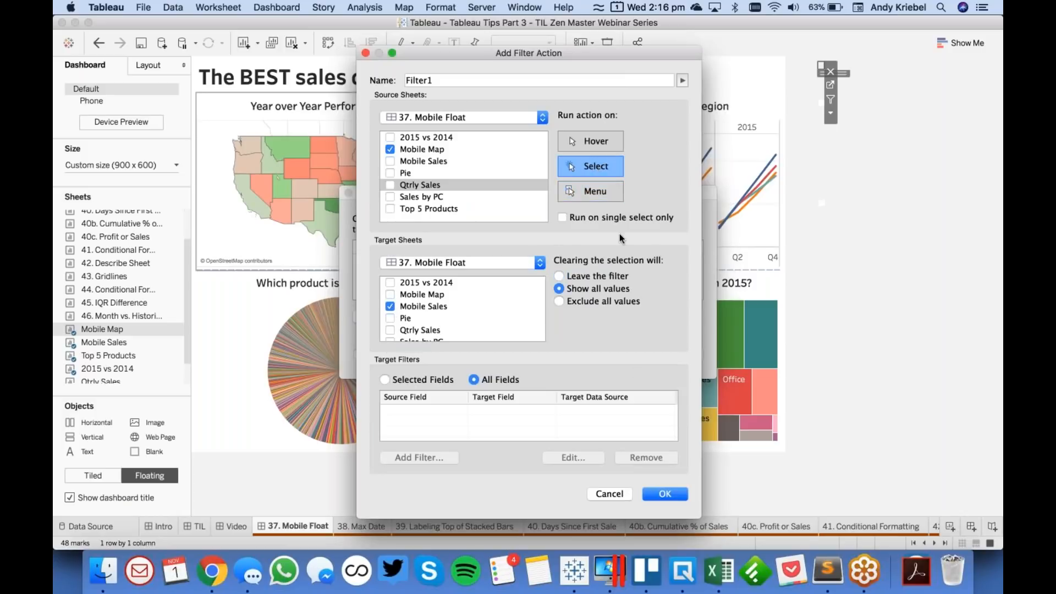
{"action": "left_click", "coordinate": [665, 494]}
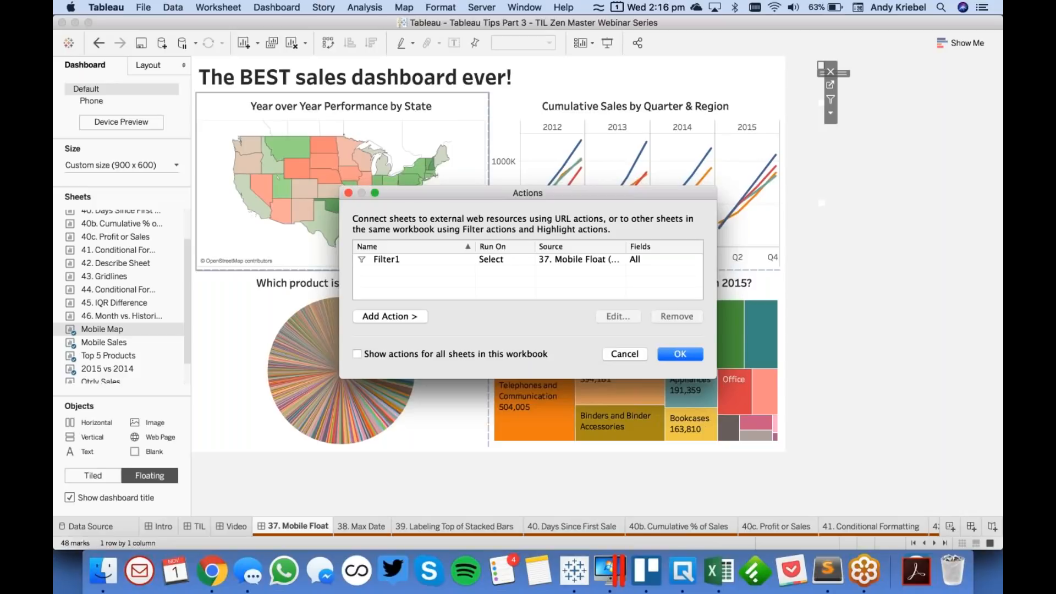
{"action": "left_click", "coordinate": [680, 353]}
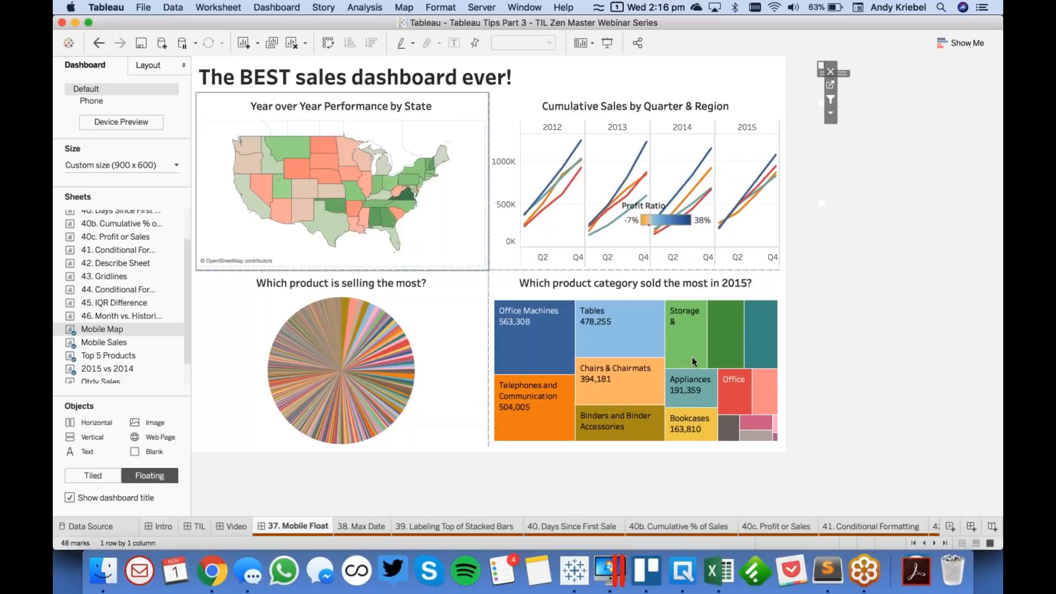
- Select North Dakota on the Phone layout's map and check how Quarterly Sales and Top 5 Products respond
{"action": "left_click", "coordinate": [105, 100]}
{"action": "left_click", "coordinate": [301, 130]}
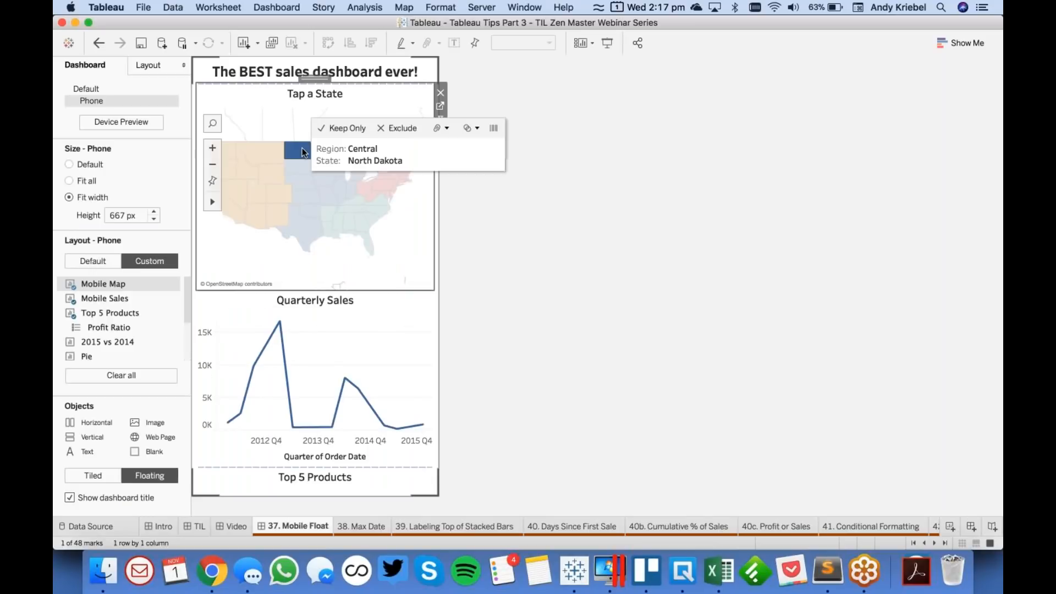
{"action": "left_click", "coordinate": [319, 477]}
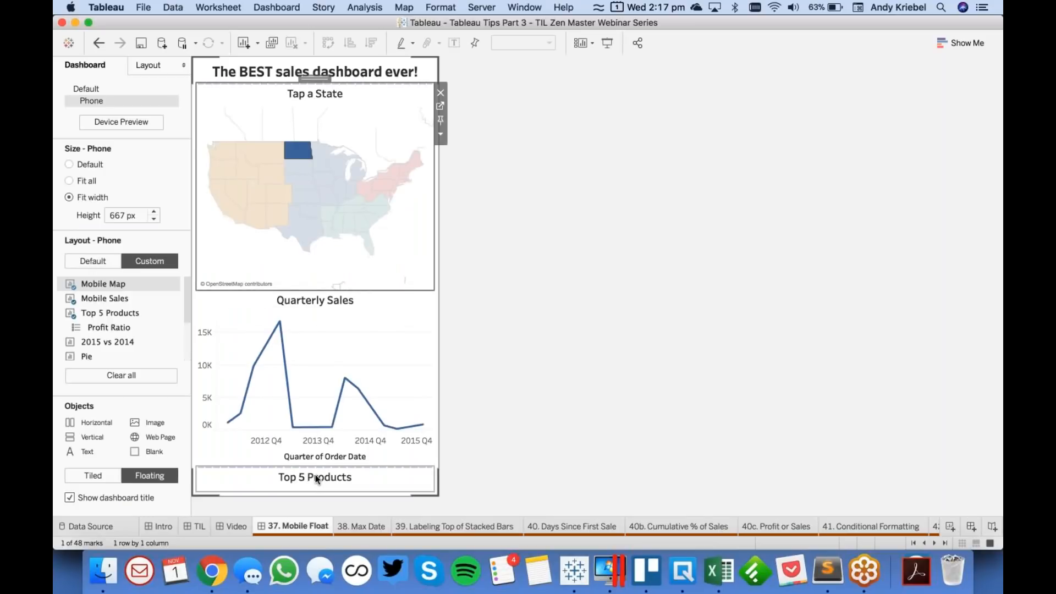
{"action": "mouse_move", "coordinate": [295, 154]}
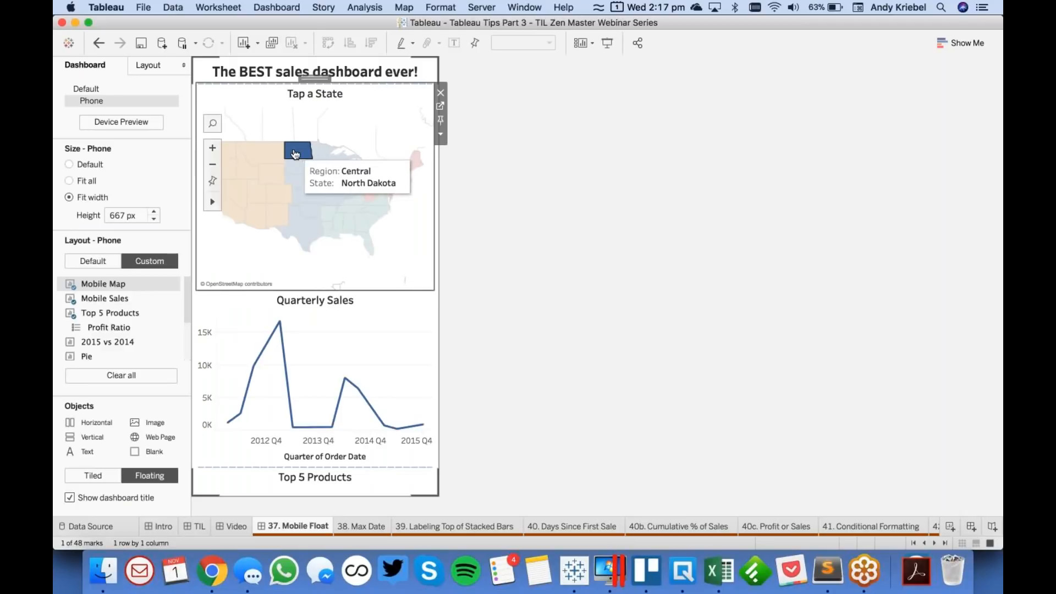
{"action": "left_click", "coordinate": [387, 475]}
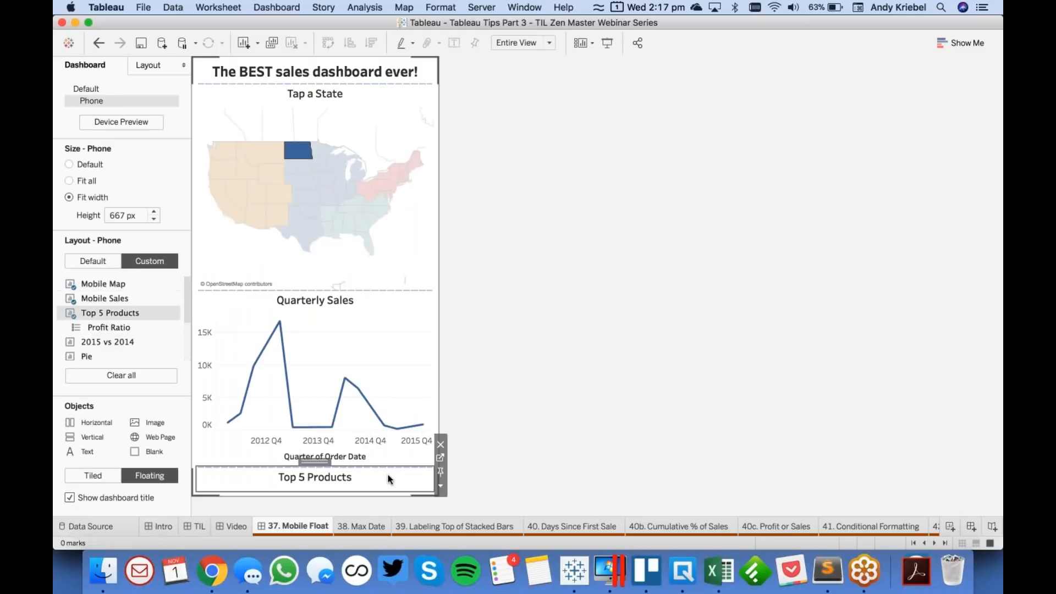
- On the Top 5 Products sheet, add the Region and State action filter to context, and return to the 37. Mobile Float dashboard
{"action": "left_click", "coordinate": [440, 458]}
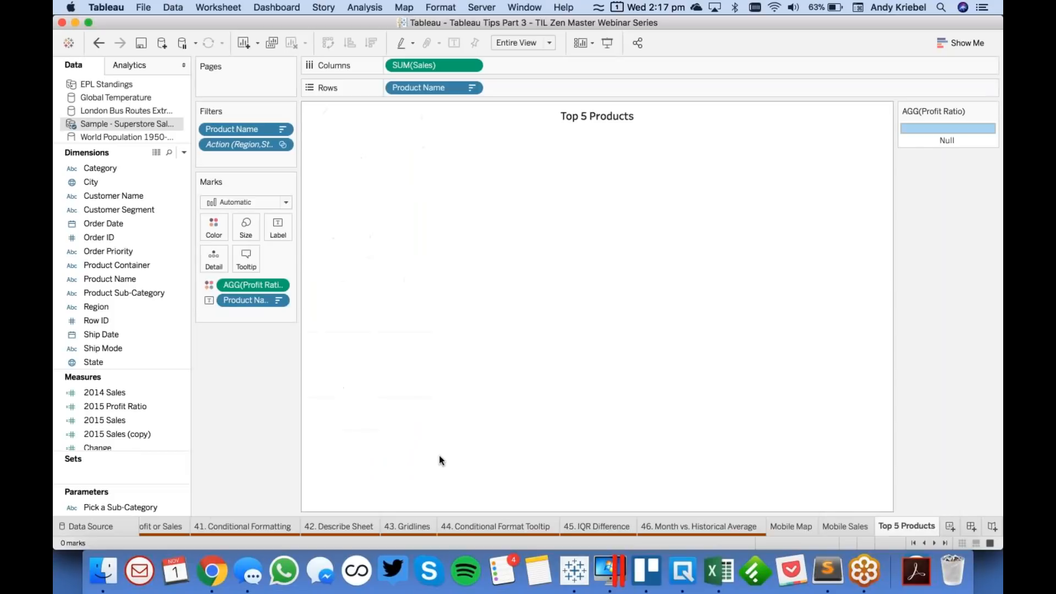
{"action": "left_click", "coordinate": [282, 144]}
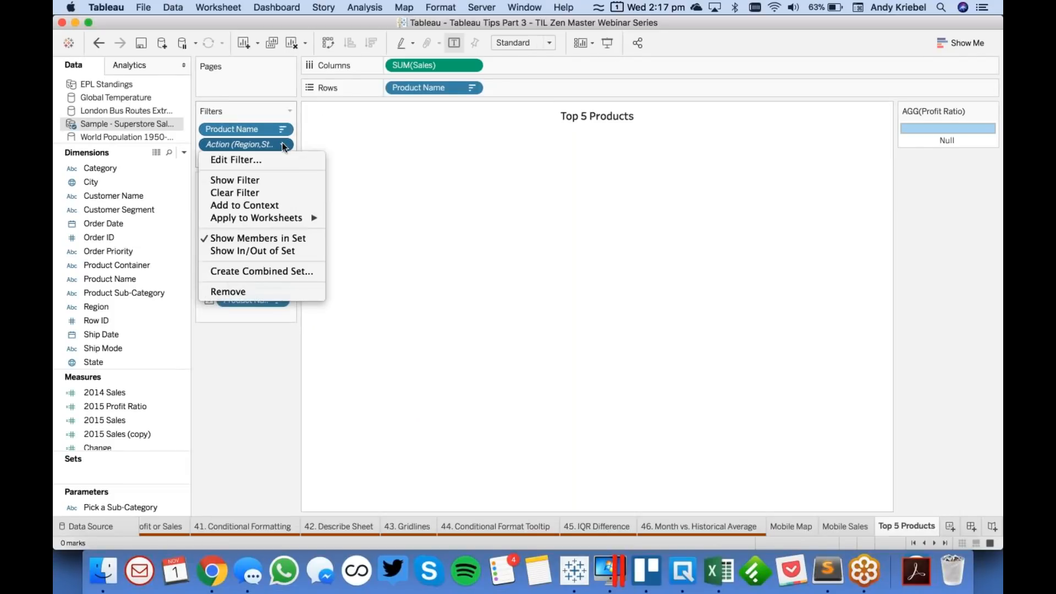
{"action": "left_click", "coordinate": [269, 205]}
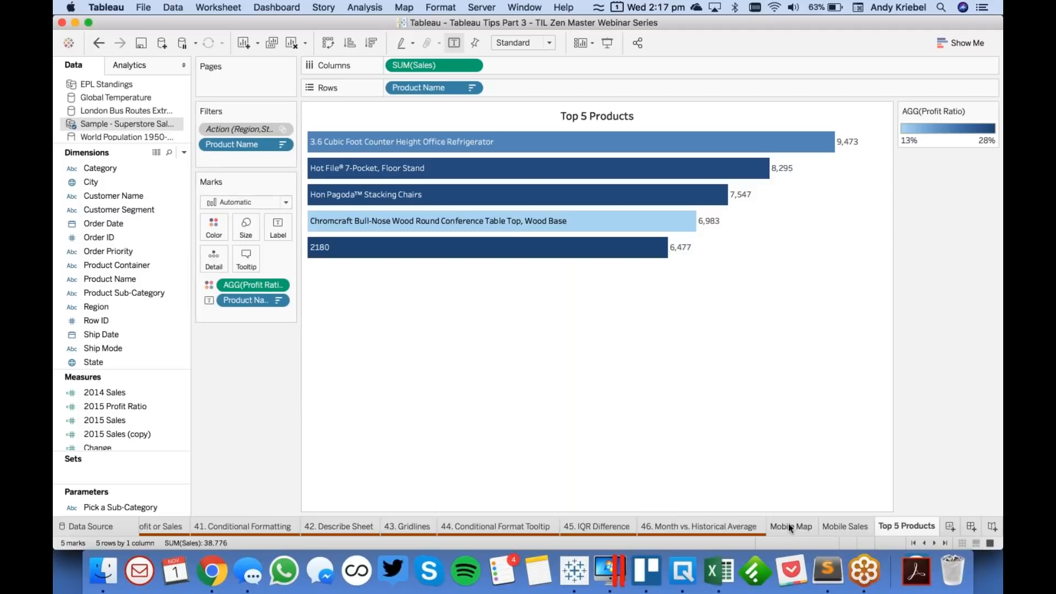
{"action": "left_click", "coordinate": [914, 544]}
{"action": "left_click", "coordinate": [276, 527]}
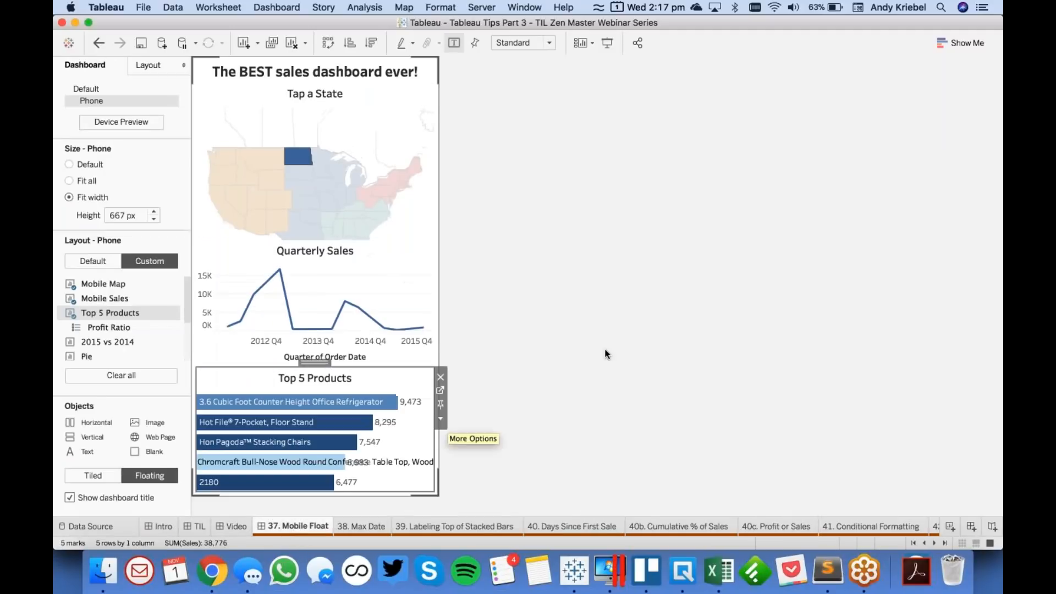
- Clear the state selection and fix the heights of the Tap a State map and the Quarterly Sales chart in the Phone layout
{"action": "left_click", "coordinate": [309, 129]}
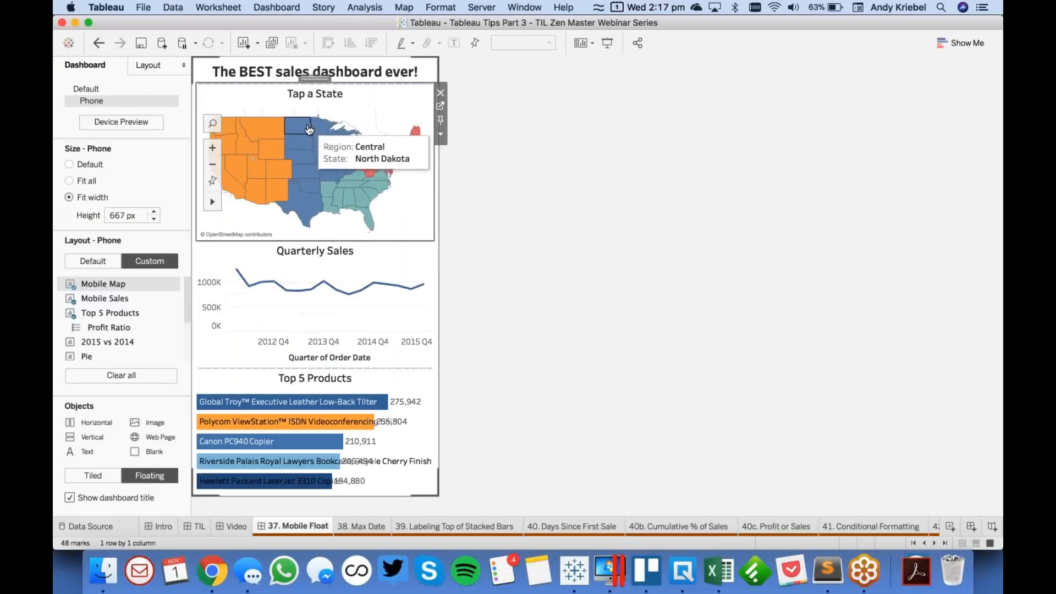
{"action": "left_click", "coordinate": [441, 134]}
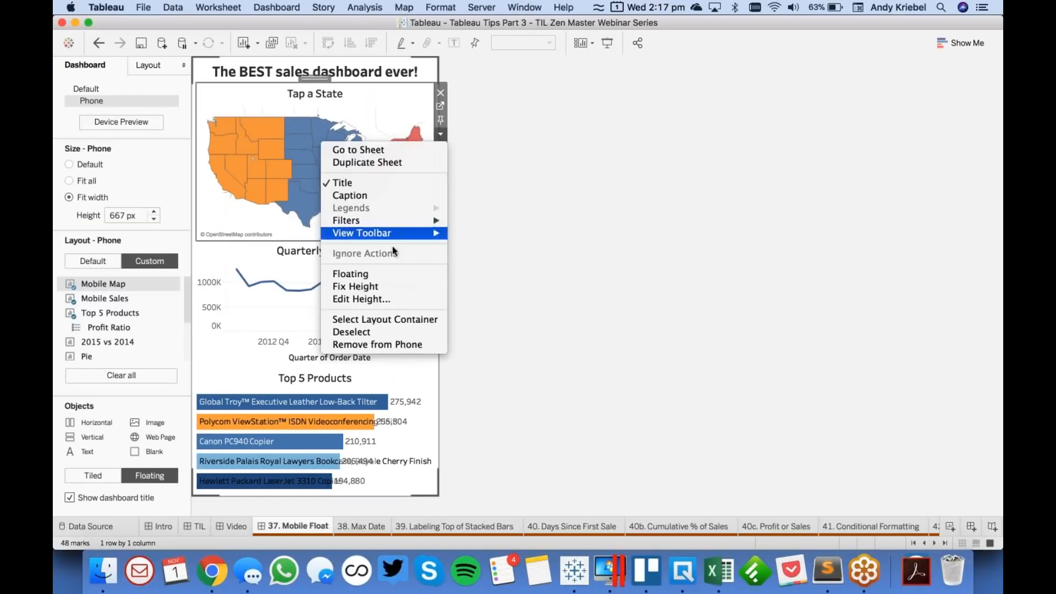
{"action": "left_click", "coordinate": [391, 302]}
{"action": "left_click", "coordinate": [605, 304]}
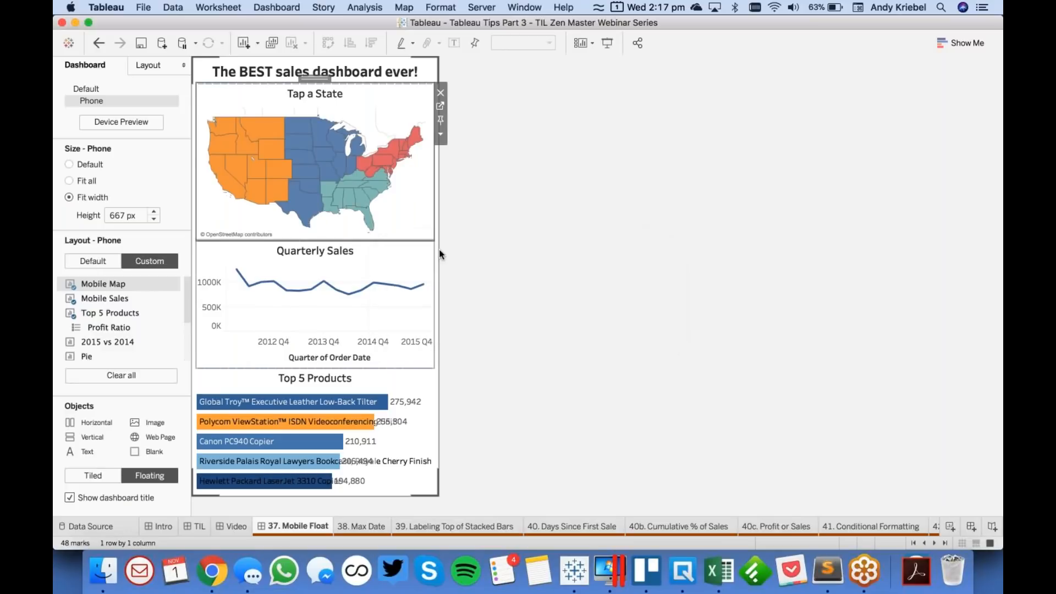
{"action": "left_click", "coordinate": [408, 255]}
{"action": "left_click", "coordinate": [440, 291]}
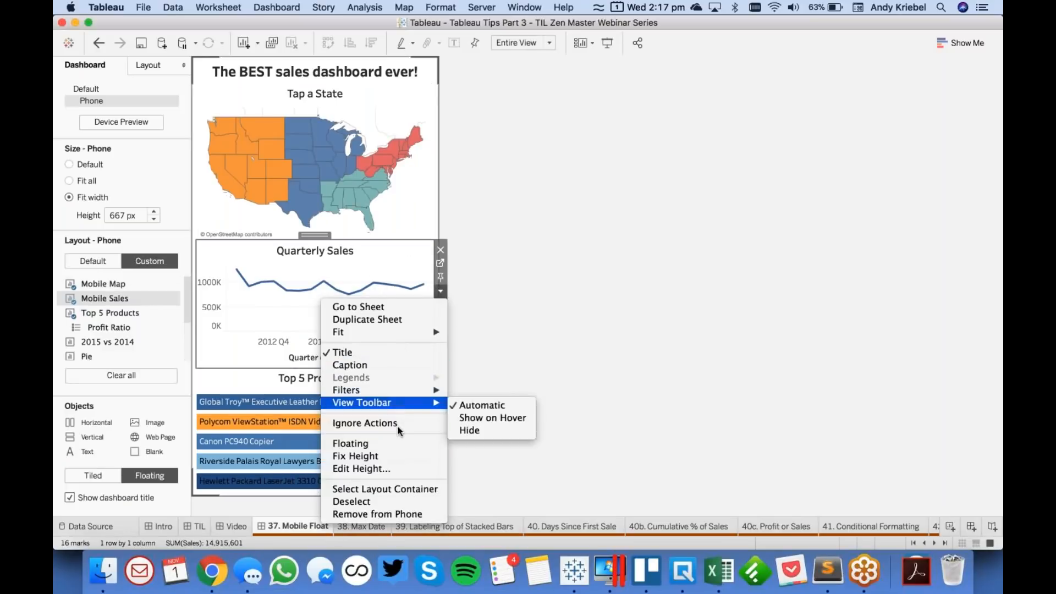
{"action": "left_click", "coordinate": [401, 456]}
{"action": "left_click", "coordinate": [542, 392]}
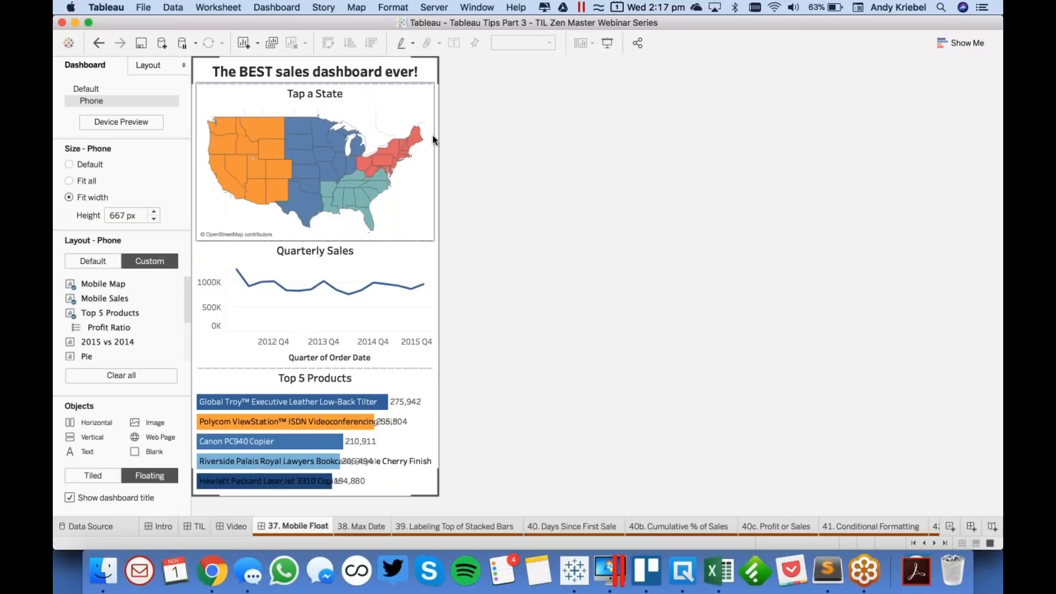
- Test the map filter with North Dakota and New Mexico, clear the selection, and go back to the Default layout
{"action": "left_click", "coordinate": [302, 135]}
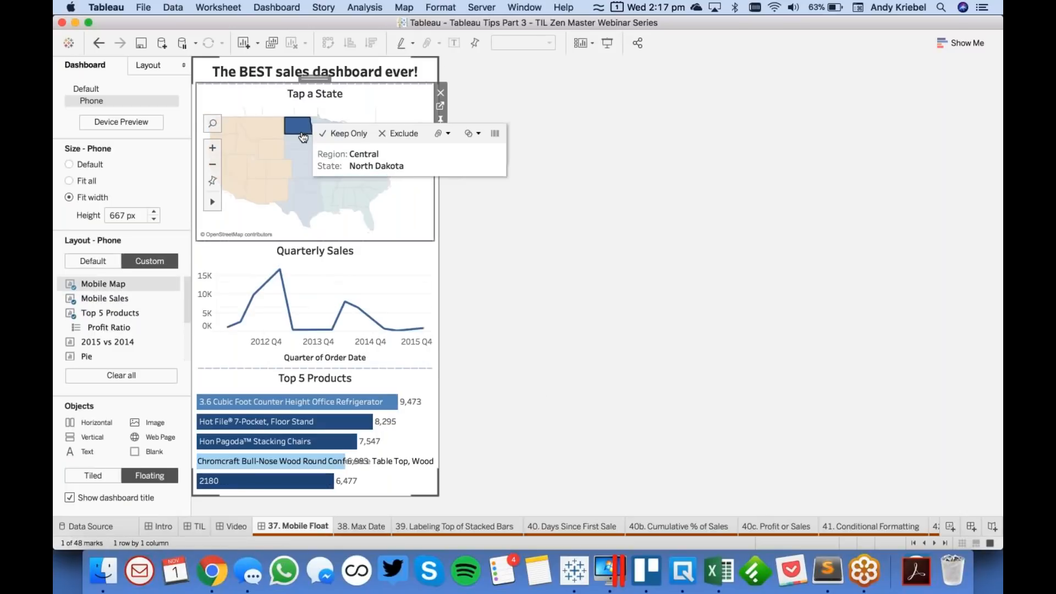
{"action": "left_click", "coordinate": [303, 136]}
{"action": "left_click_drag", "start_coordinate": [243, 121], "coordinate": [270, 194]}
{"action": "left_click", "coordinate": [277, 190]}
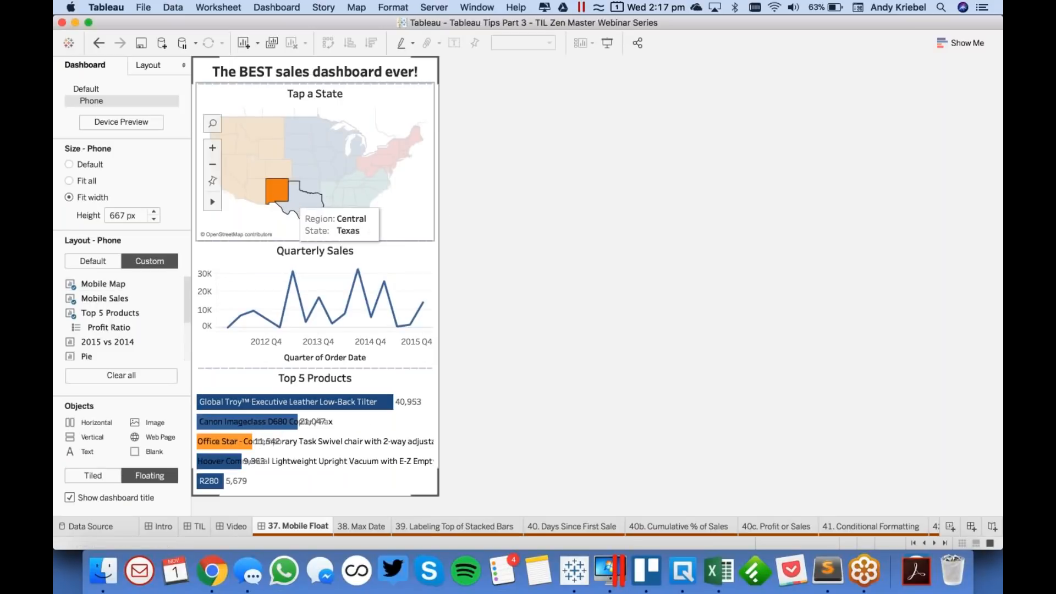
{"action": "left_click", "coordinate": [282, 197]}
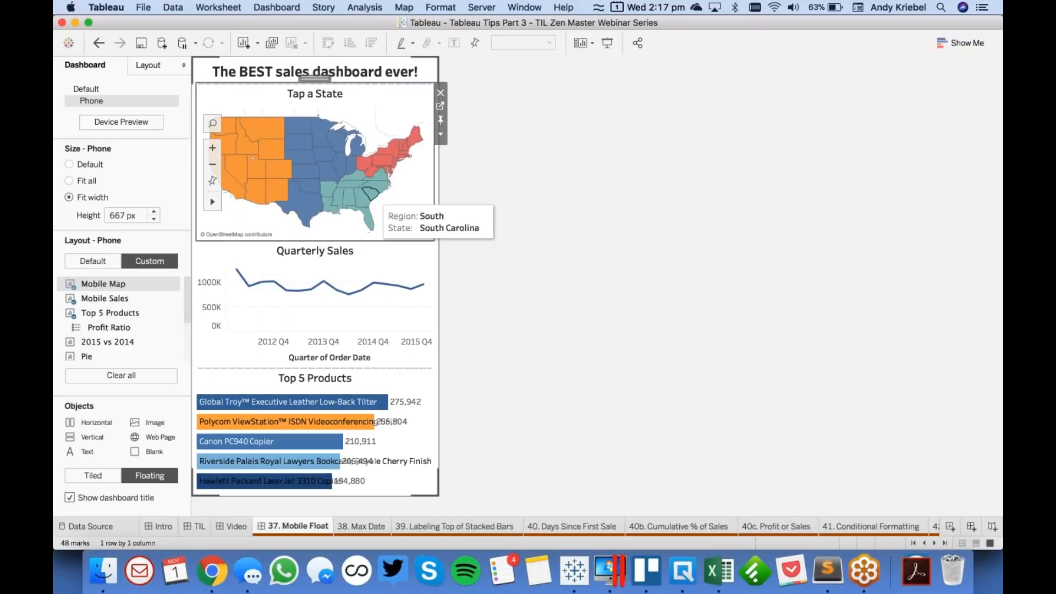
{"action": "left_click", "coordinate": [88, 90]}
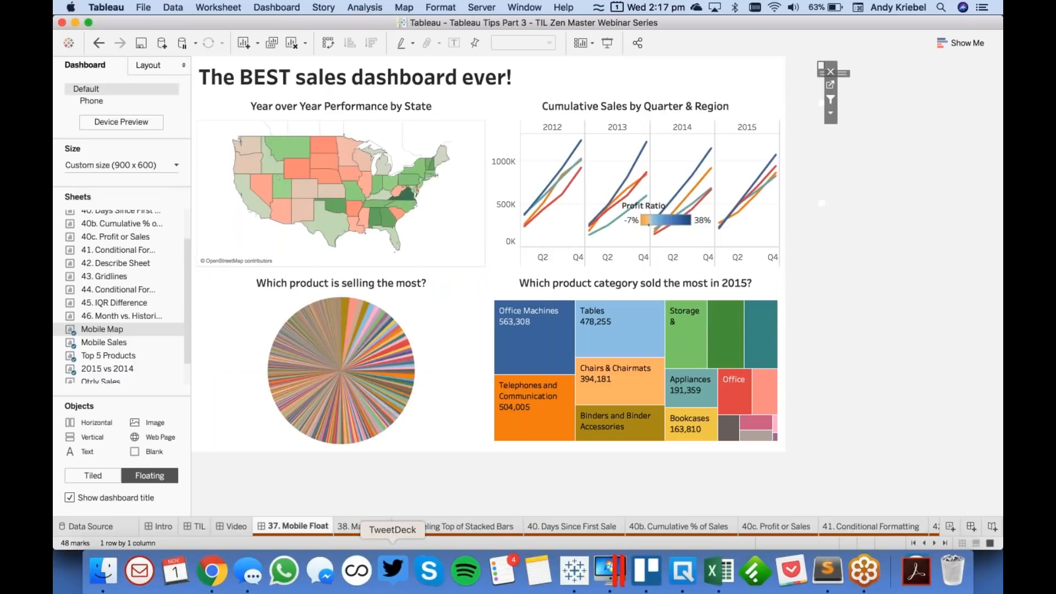
- Start a calculated field named Max Date on the 38. Max Date sheet
{"action": "left_click", "coordinate": [365, 528]}
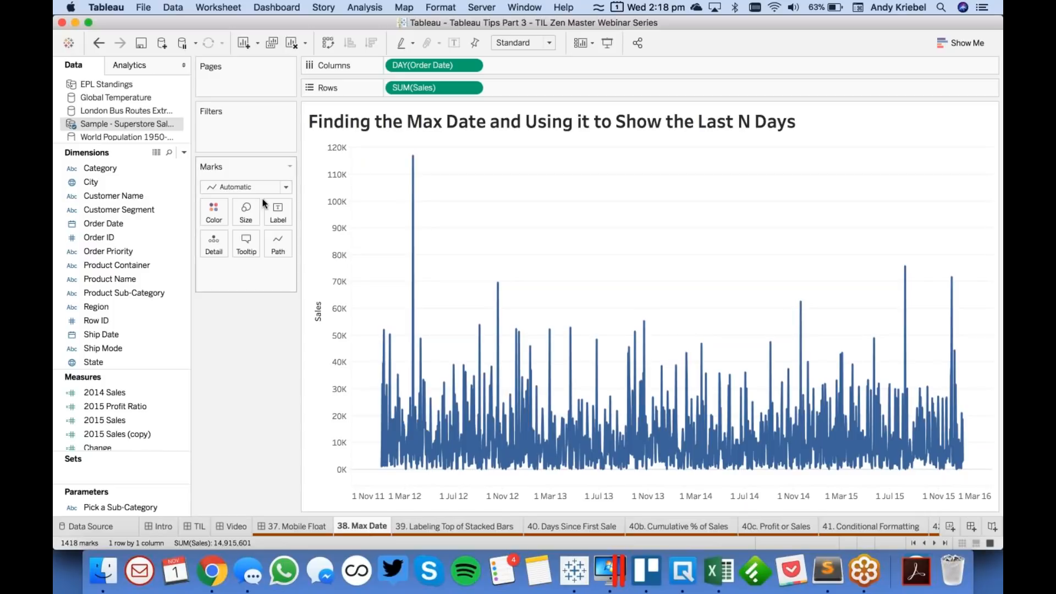
{"action": "left_click", "coordinate": [184, 153]}
{"action": "left_click", "coordinate": [168, 166]}
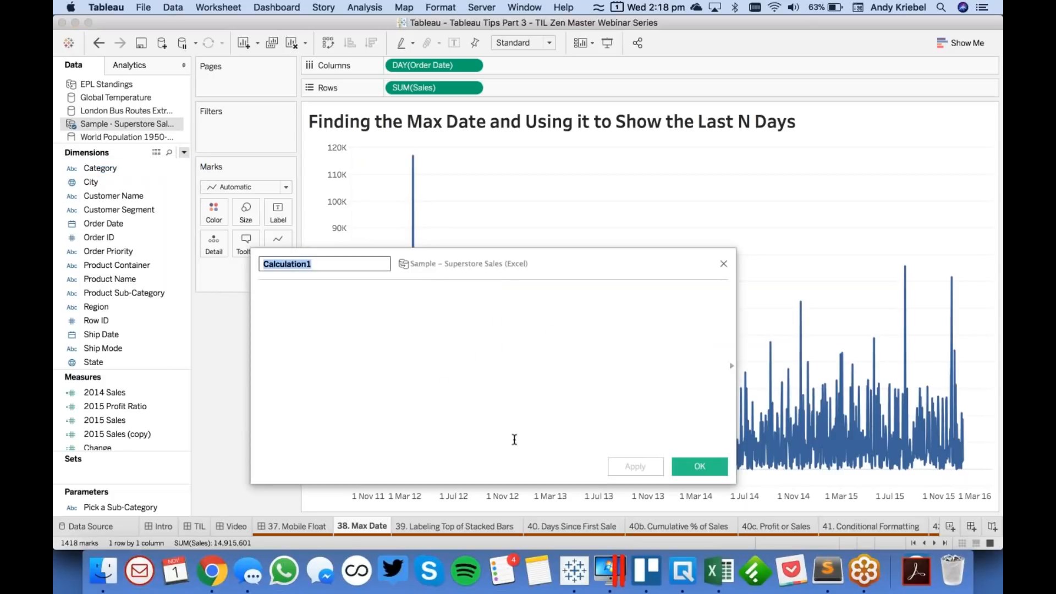
{"action": "type", "text": "Max Date"}
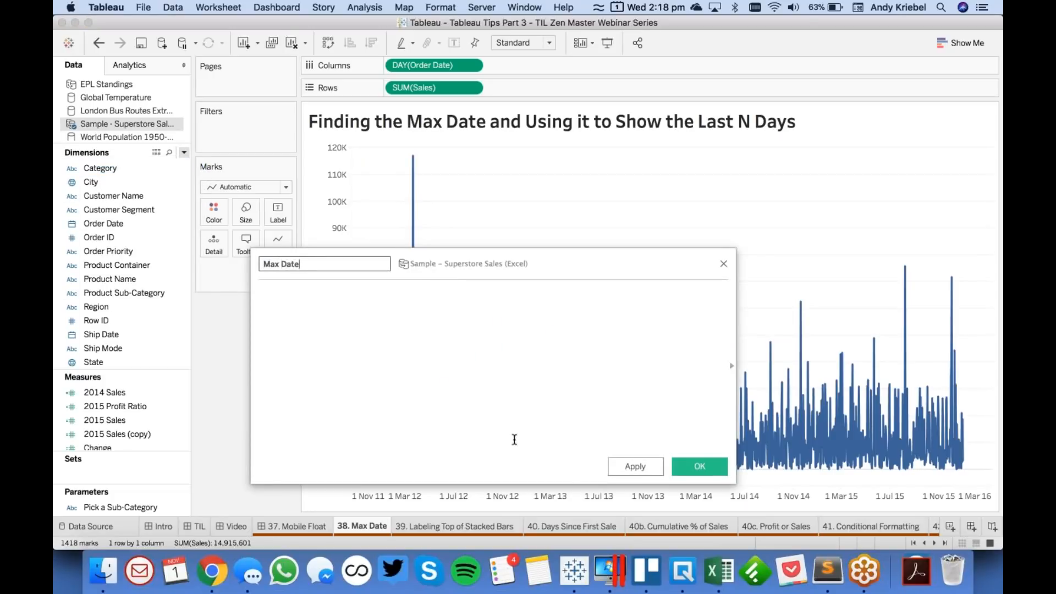
{"action": "key", "text": "Tab"}
- Define the Max Date calculation as {MAX([Order Date])} and save the field
{"action": "type", "text": "{"}
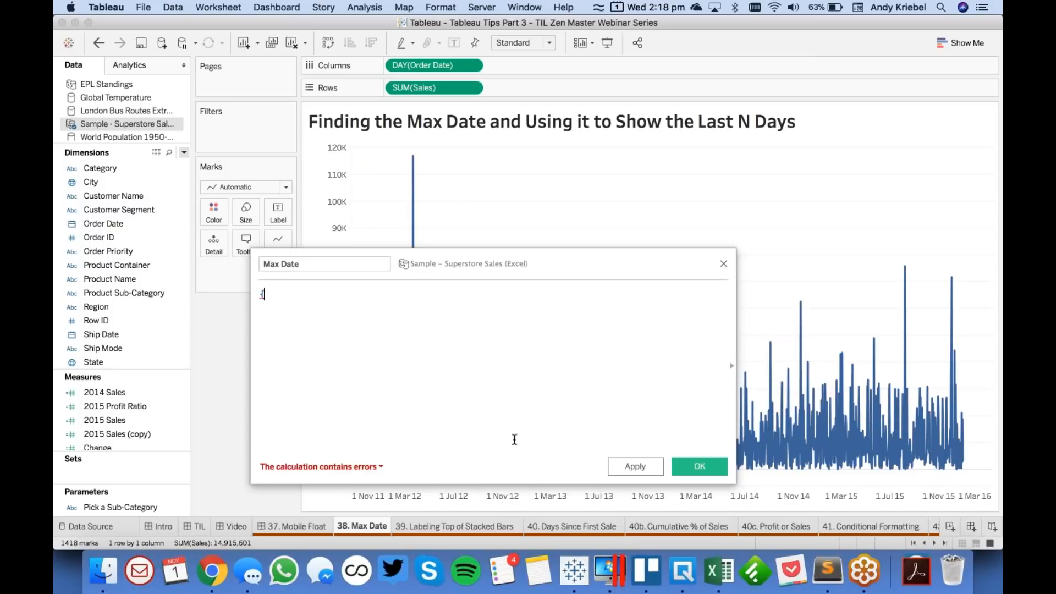
{"action": "type", "text": "MAX"}
{"action": "key", "text": "Return"}
{"action": "type", "text": "ord"}
{"action": "key", "text": "Return"}
{"action": "type", "text": "}"}
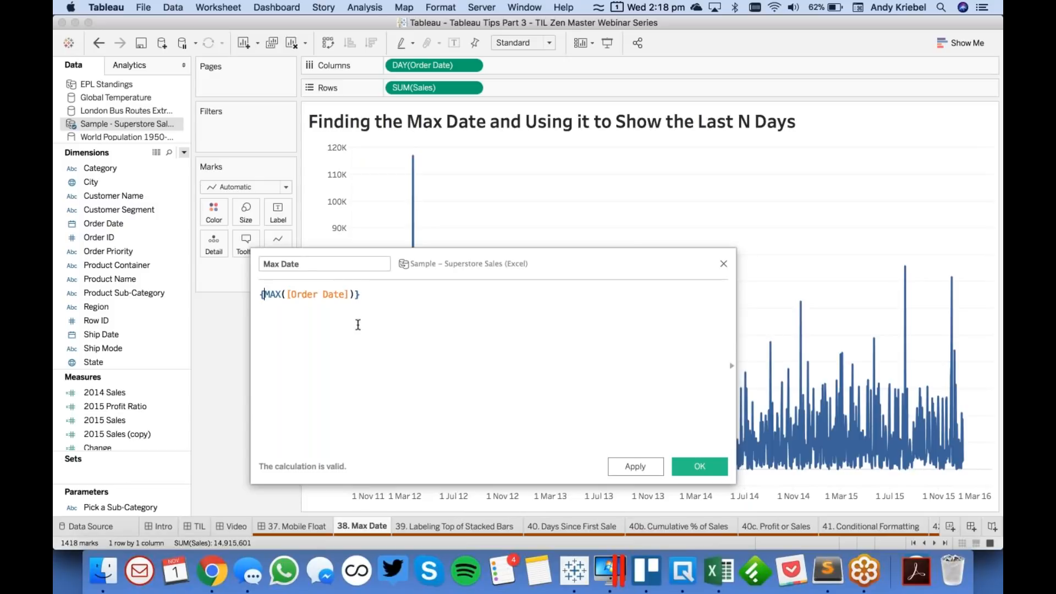
{"action": "left_click", "coordinate": [698, 469]}
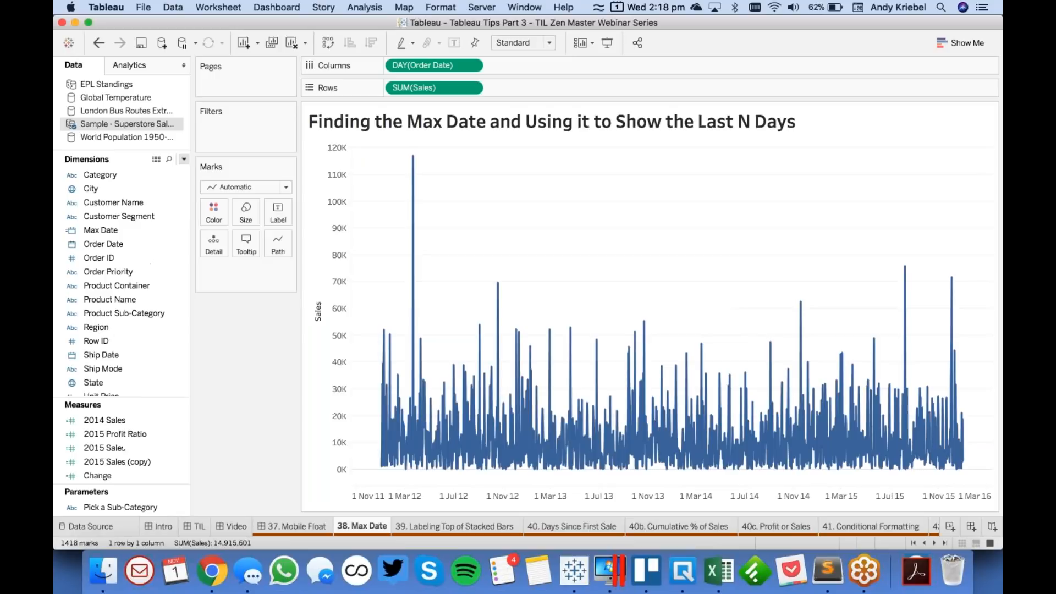
{"action": "left_click", "coordinate": [130, 232]}
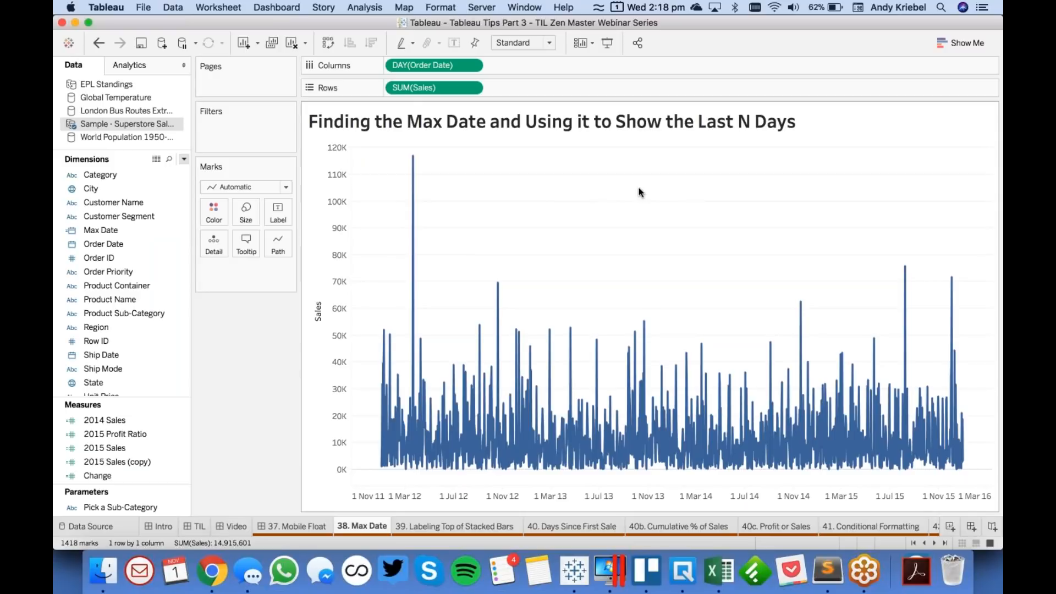
{"action": "left_click", "coordinate": [106, 231]}
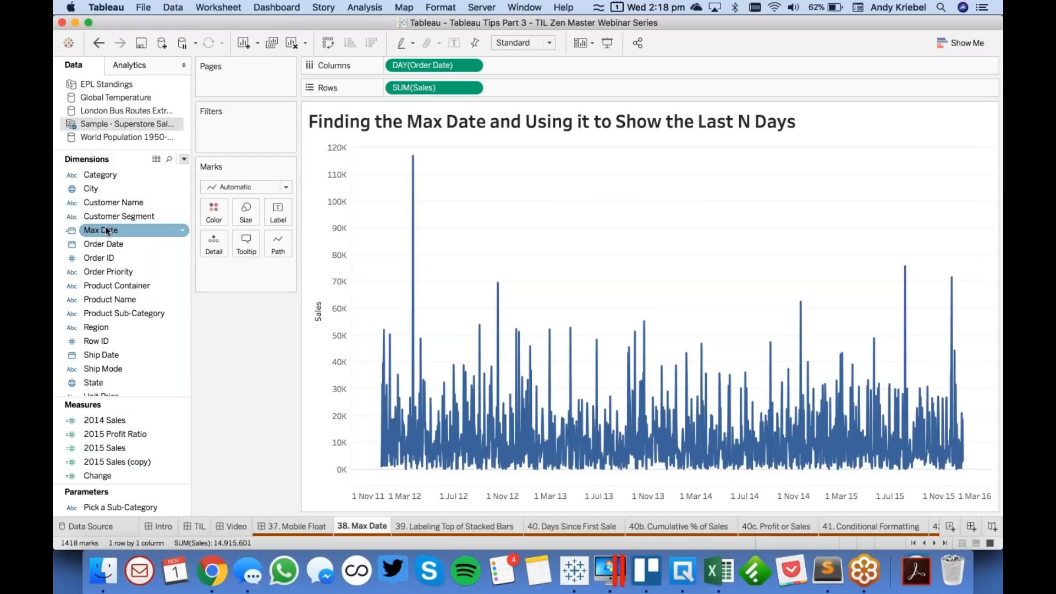
- Create an integer parameter named Last N Days with a current value of 14, and show its control on the sheet
{"action": "left_click", "coordinate": [184, 160]}
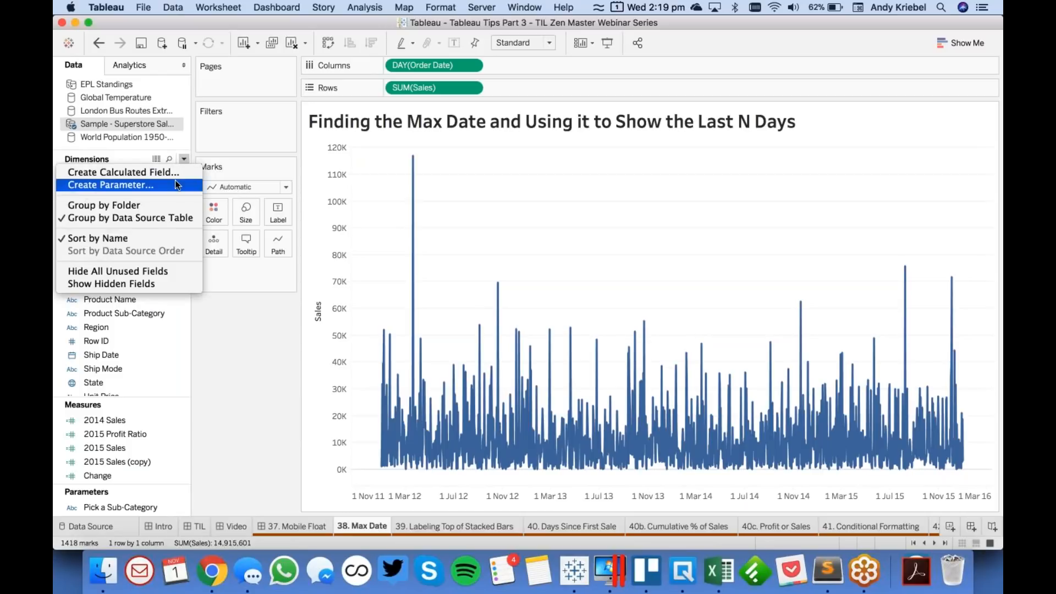
{"action": "left_click", "coordinate": [175, 180]}
{"action": "type", "text": "Last "}
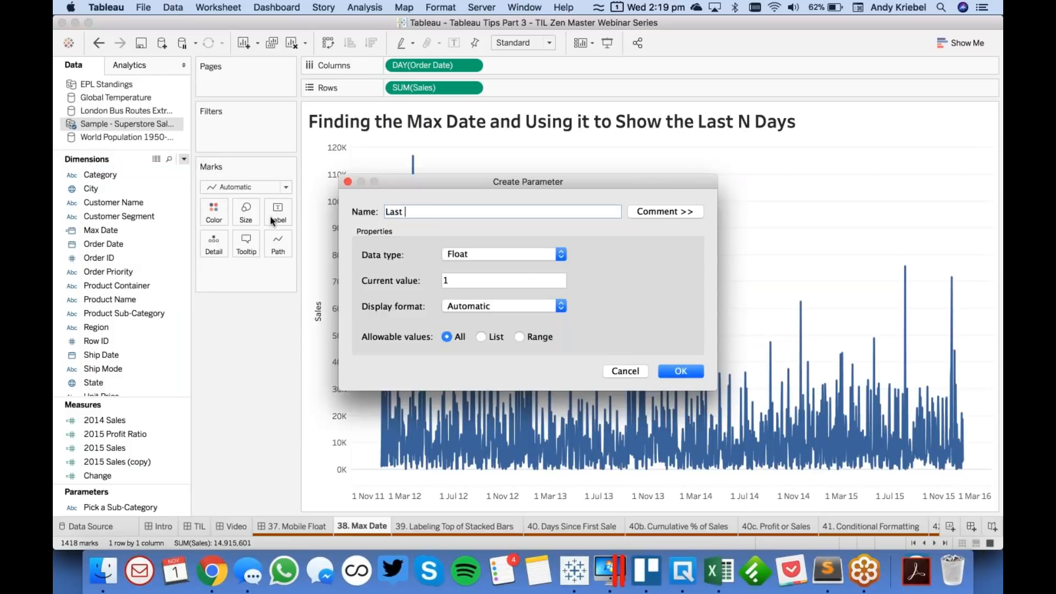
{"action": "type", "text": "N Days"}
{"action": "left_click", "coordinate": [488, 250]}
{"action": "left_click", "coordinate": [487, 268]}
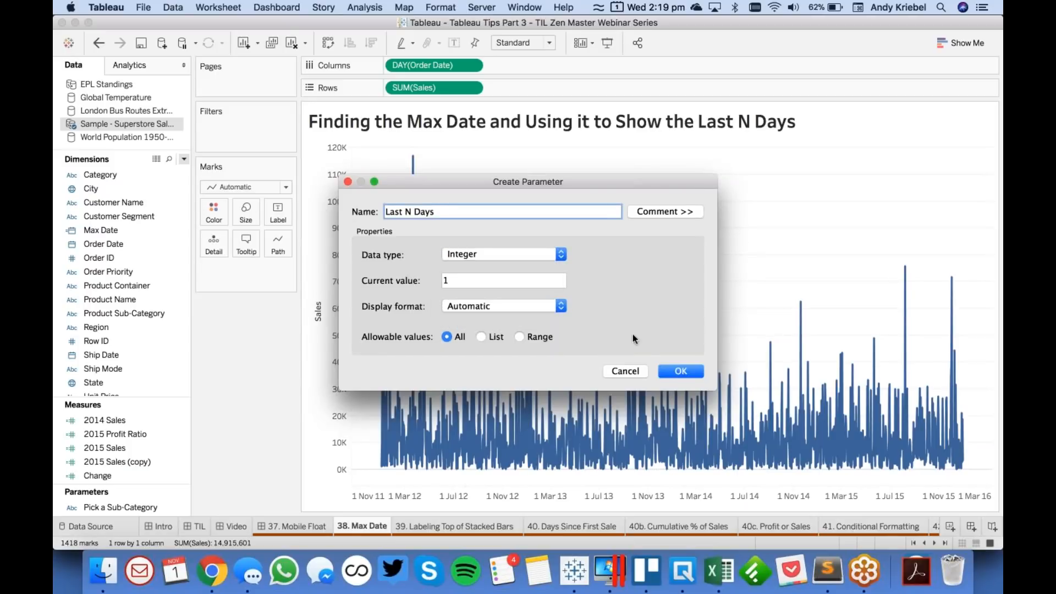
{"action": "key", "text": "Tab"}
{"action": "type", "text": "14"}
{"action": "left_click", "coordinate": [671, 372]}
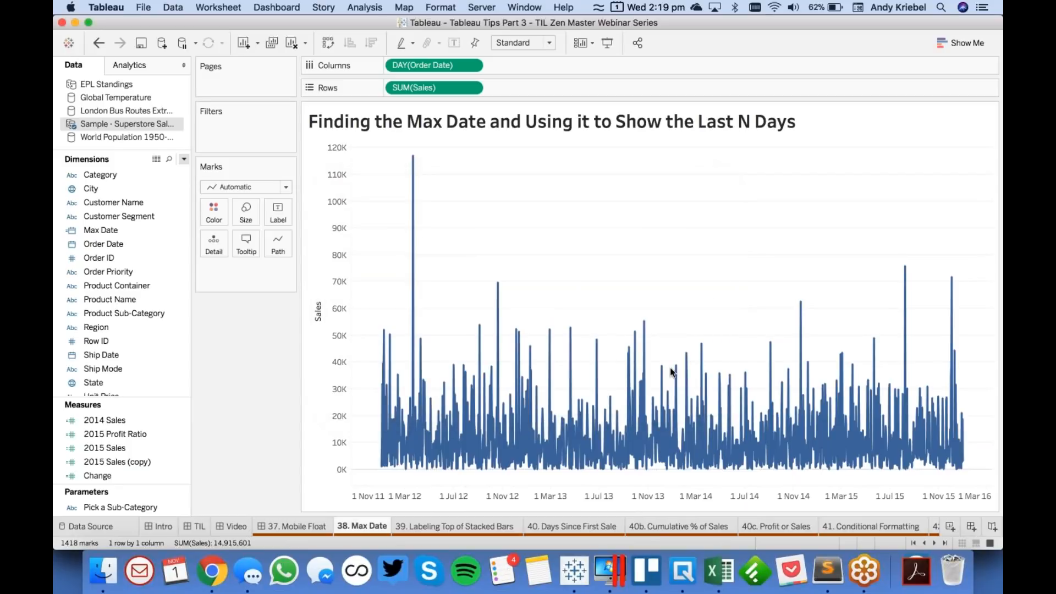
{"action": "right_click", "coordinate": [137, 494]}
{"action": "left_click", "coordinate": [201, 284]}
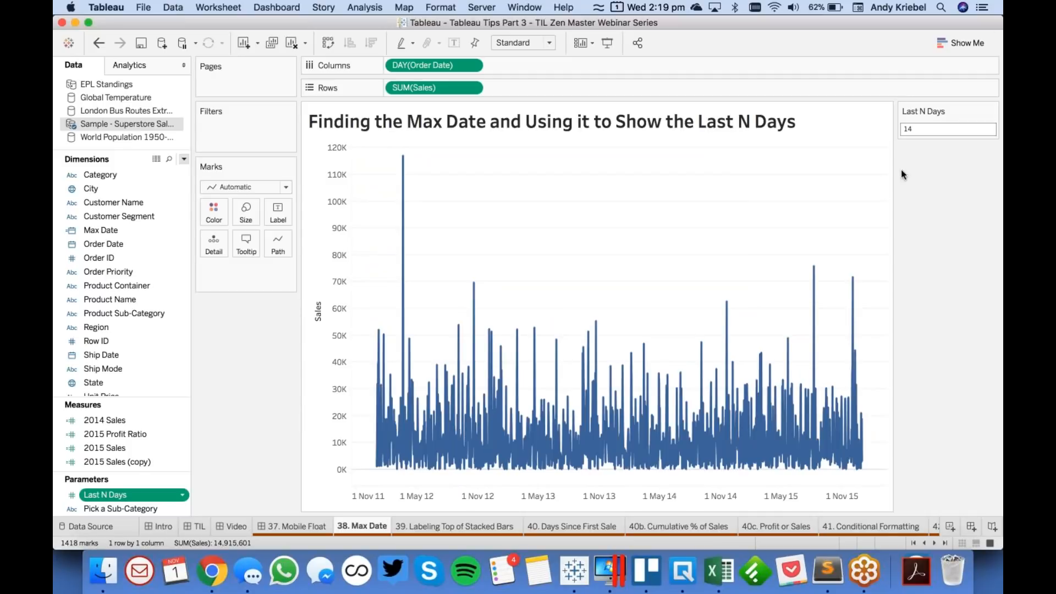
- Start a new calculated field named Last N Days Date Filter
{"action": "left_click", "coordinate": [176, 243]}
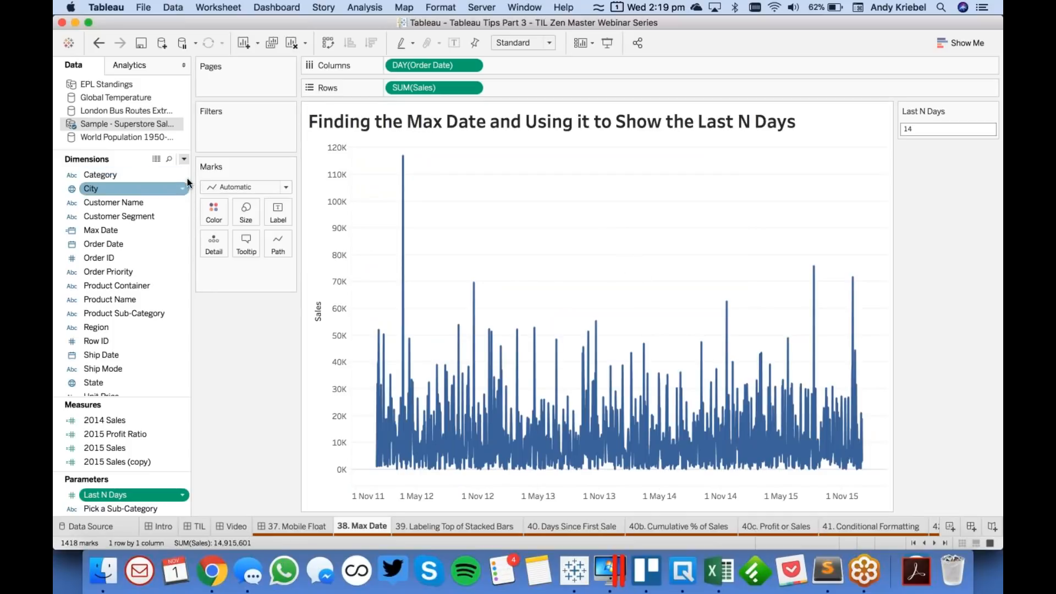
{"action": "left_click", "coordinate": [184, 159]}
{"action": "left_click", "coordinate": [154, 172]}
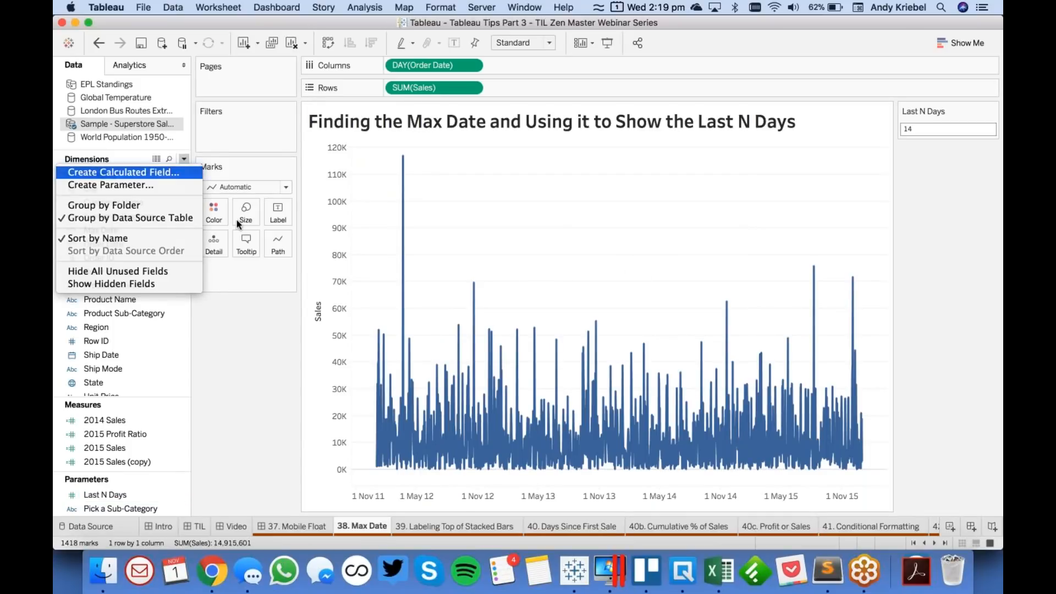
{"action": "type", "text": "Date"}
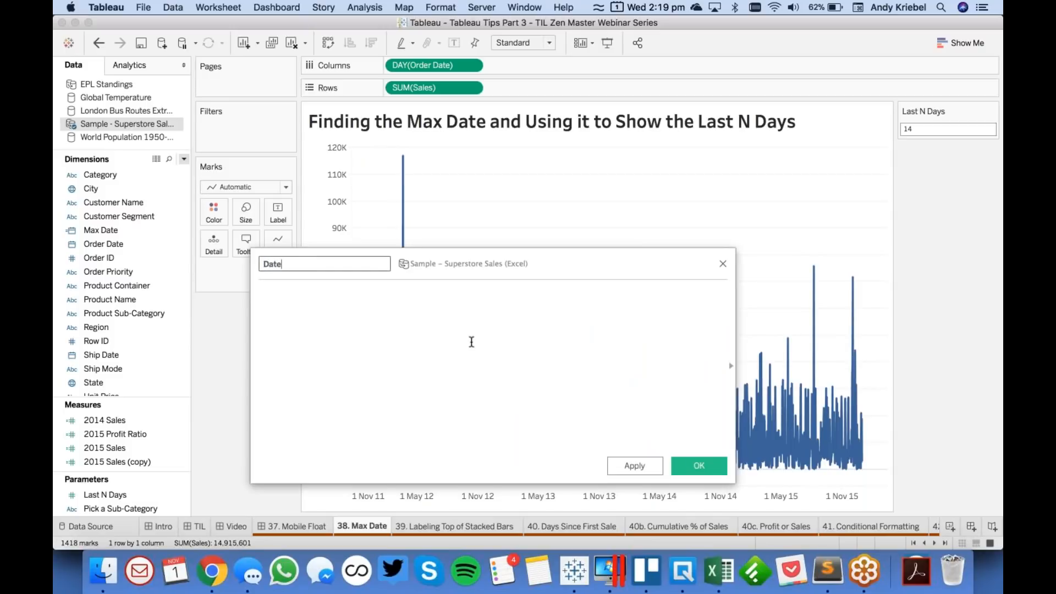
{"action": "type", "text": " Filter"}
{"action": "key", "text": "super+Left"}
{"action": "type", "text": "Last N Days"}
{"action": "key", "text": "Tab"}
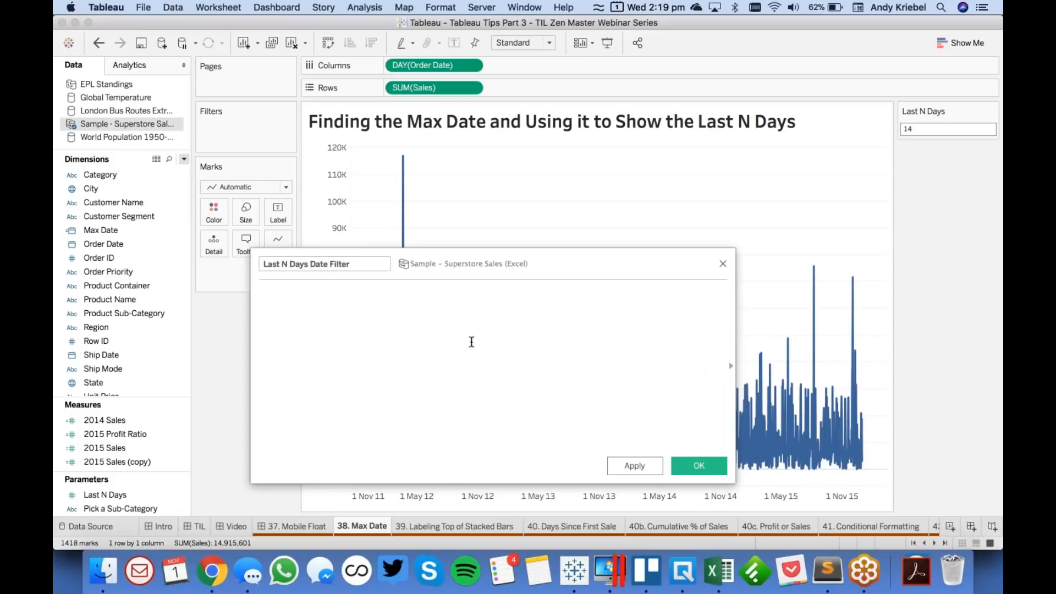
- Begin the formula with the DATEDIFF function and 'day' as its date part
{"action": "type", "text": "date"}
{"action": "key", "text": "Down"}
{"action": "key", "text": "Down"}
{"action": "key", "text": "Down"}
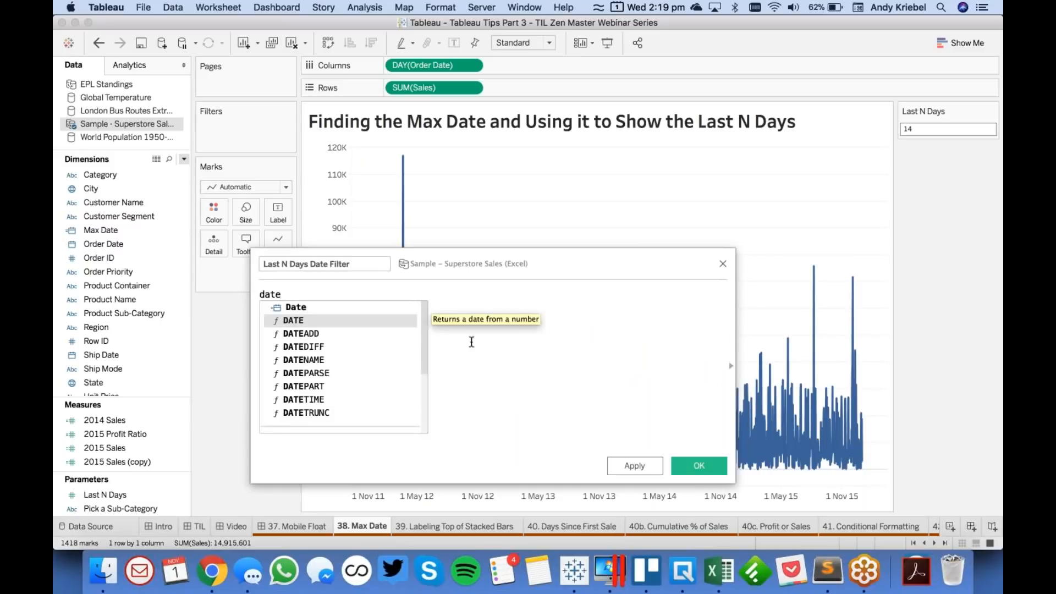
{"action": "key", "text": "Return"}
{"action": "type", "text": "'date"}
{"action": "key", "text": "BackSpace"}
{"action": "key", "text": "BackSpace"}
{"action": "type", "text": "y',"}
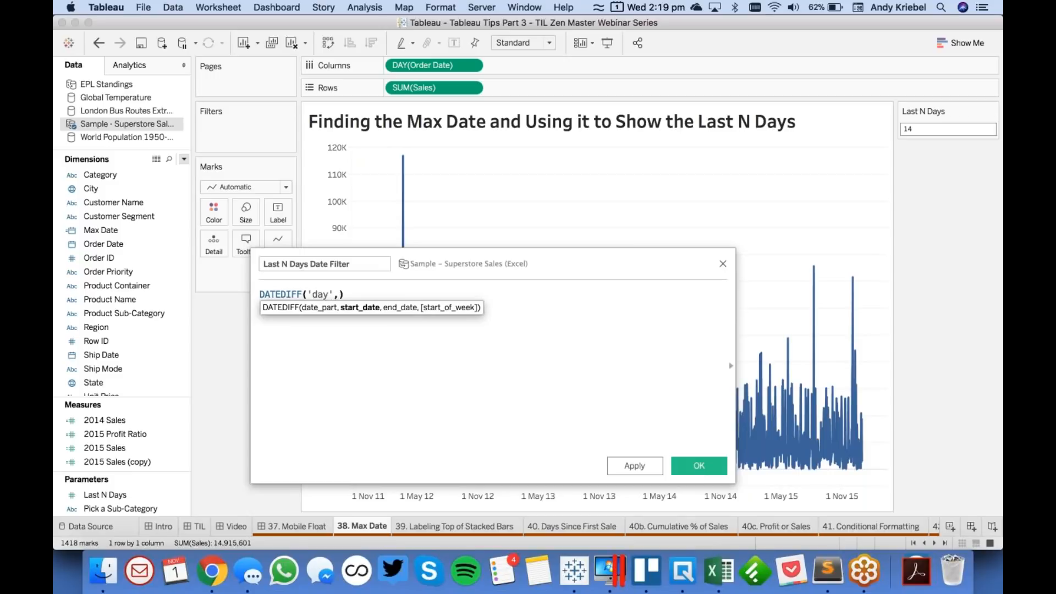
{"action": "type", "text": "[Order"}
- Add [Order Date] as the start date and [Max Date] as the end date of the DATEDIFF function
{"action": "key", "text": "Return"}
{"action": "type", "text": ","}
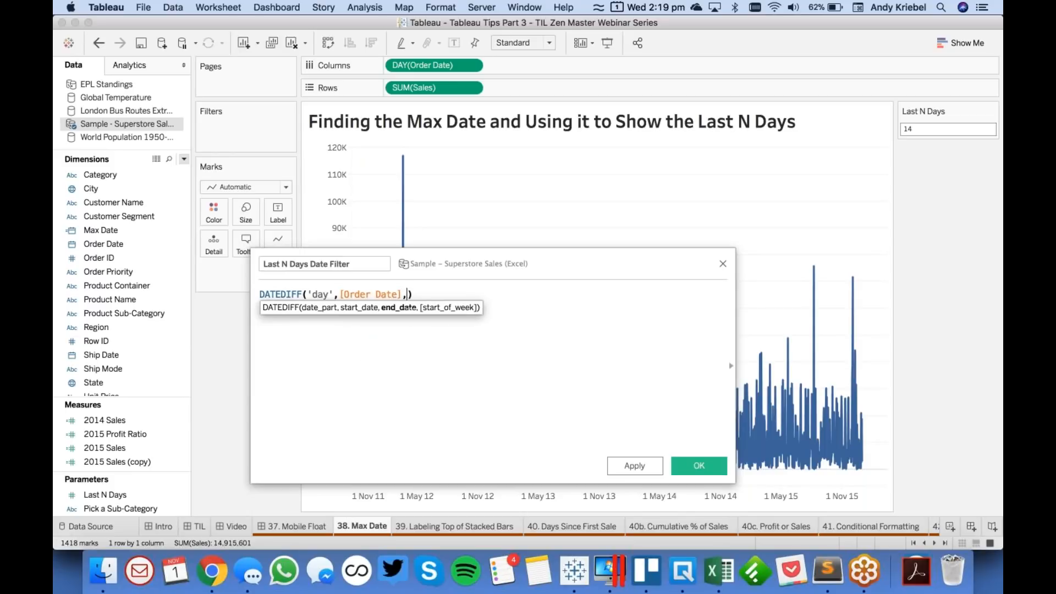
{"action": "type", "text": "max"}
{"action": "key", "text": "Down"}
{"action": "key", "text": "Return"}
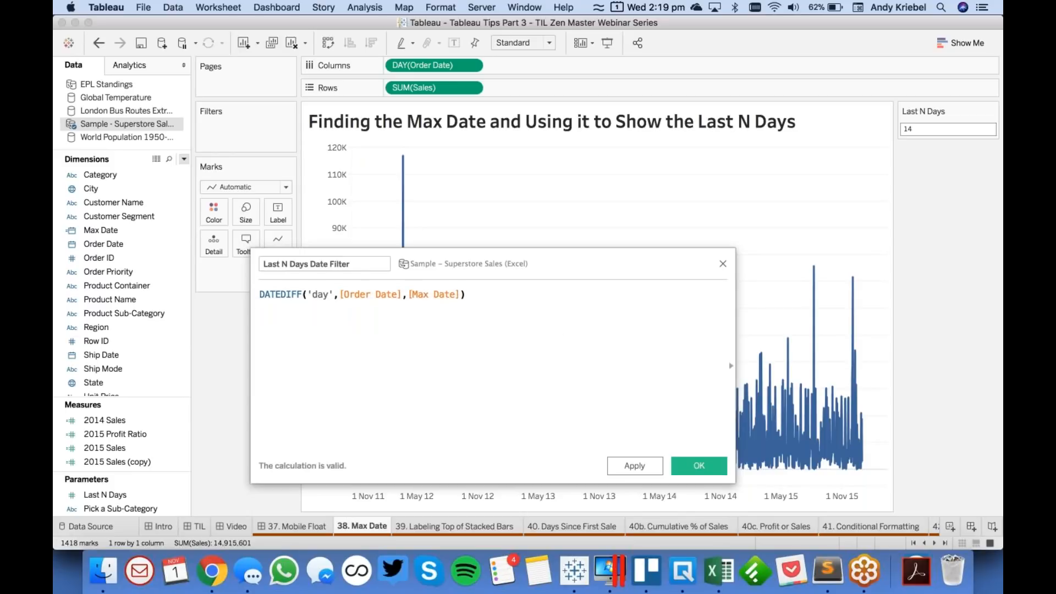
- Complete the formula with the comparison <[Last N Days] and save the calculated field
{"action": "type", "text": "<"}
{"action": "left_click_drag", "start_coordinate": [134, 493], "coordinate": [484, 308]}
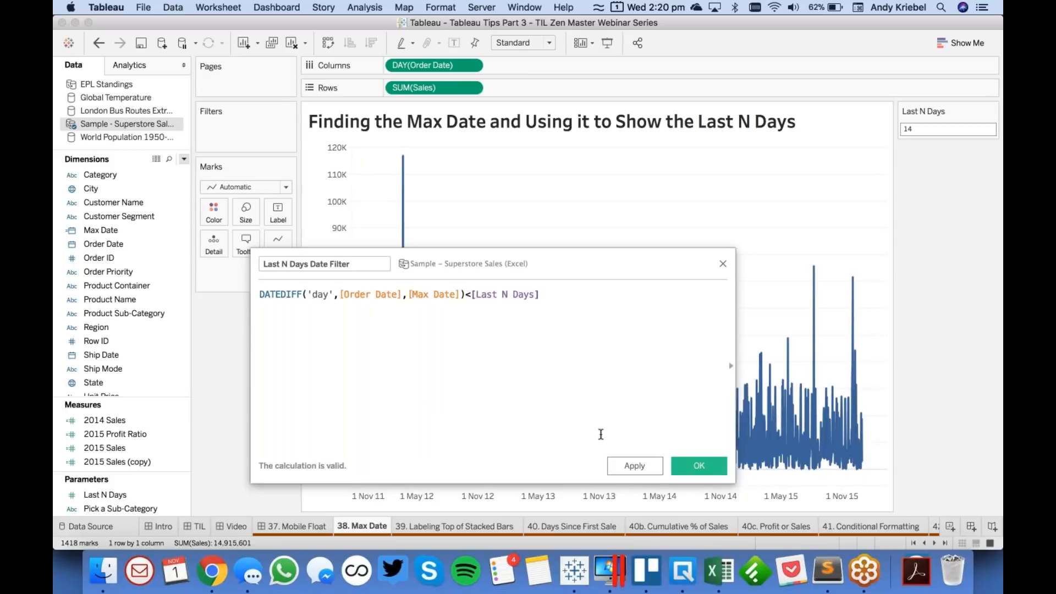
{"action": "left_click", "coordinate": [699, 467]}
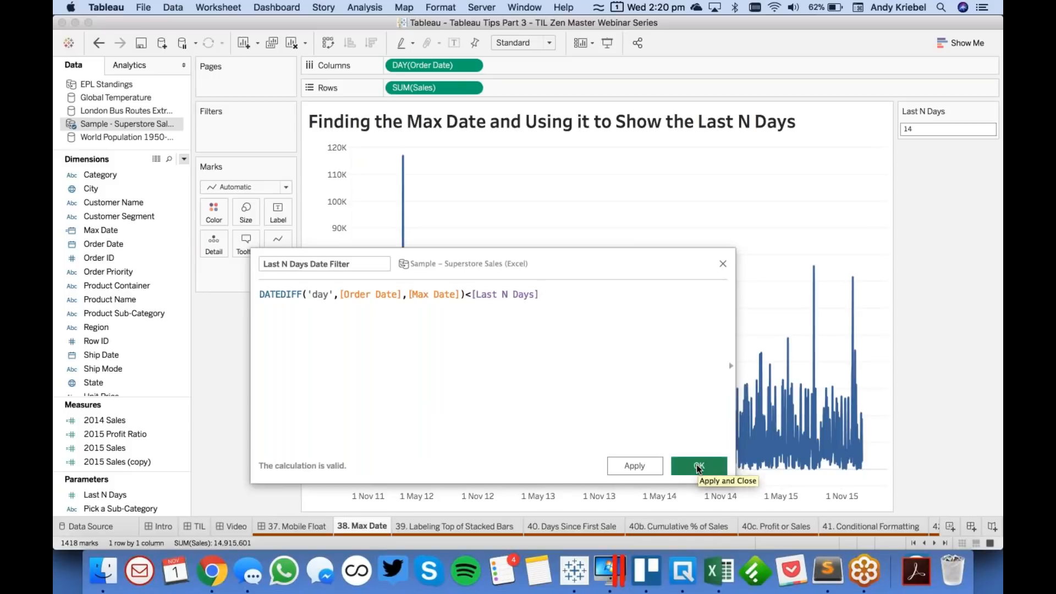
- Filter the sheet by Last N Days Date Filter, keeping only True
{"action": "left_click_drag", "start_coordinate": [117, 234], "coordinate": [232, 134]}
{"action": "left_click", "coordinate": [411, 197]}
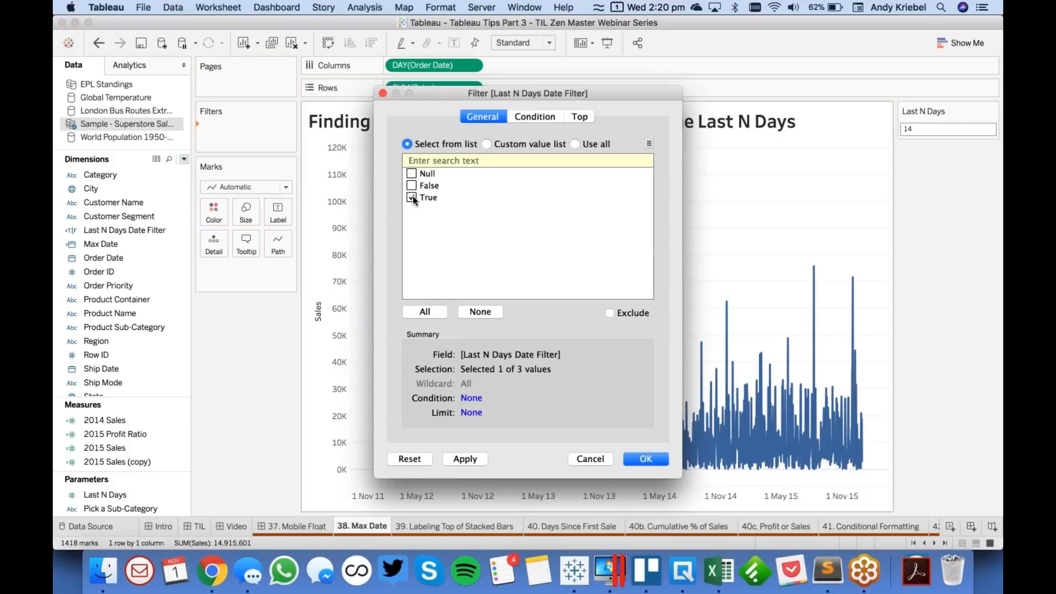
{"action": "left_click", "coordinate": [648, 460]}
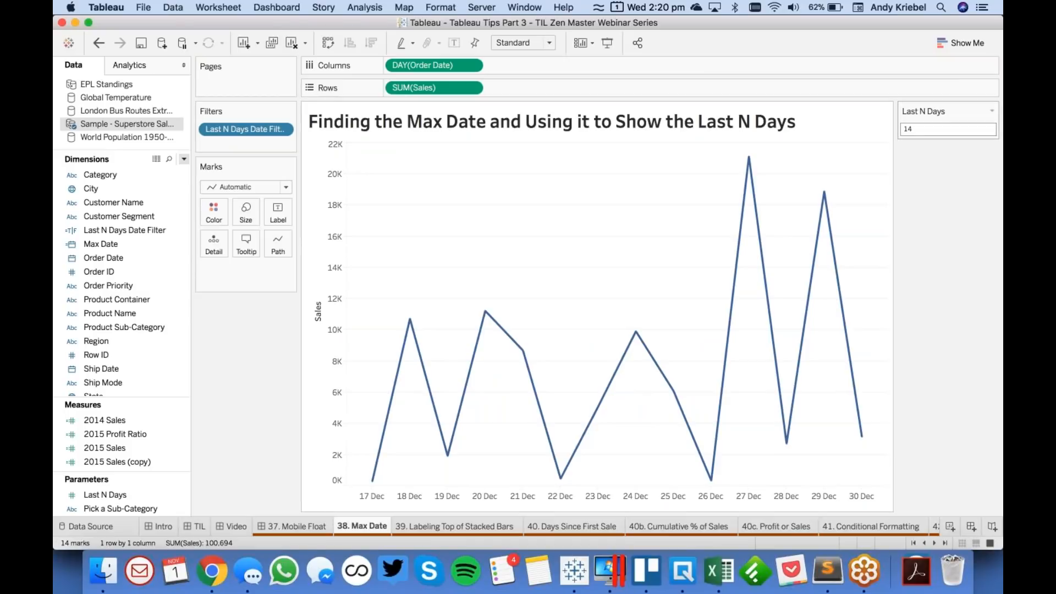
- Test the Last N Days parameter with a value of 28 and with 90
{"action": "left_click", "coordinate": [918, 131]}
{"action": "type", "text": "28"}
{"action": "key", "text": "Return"}
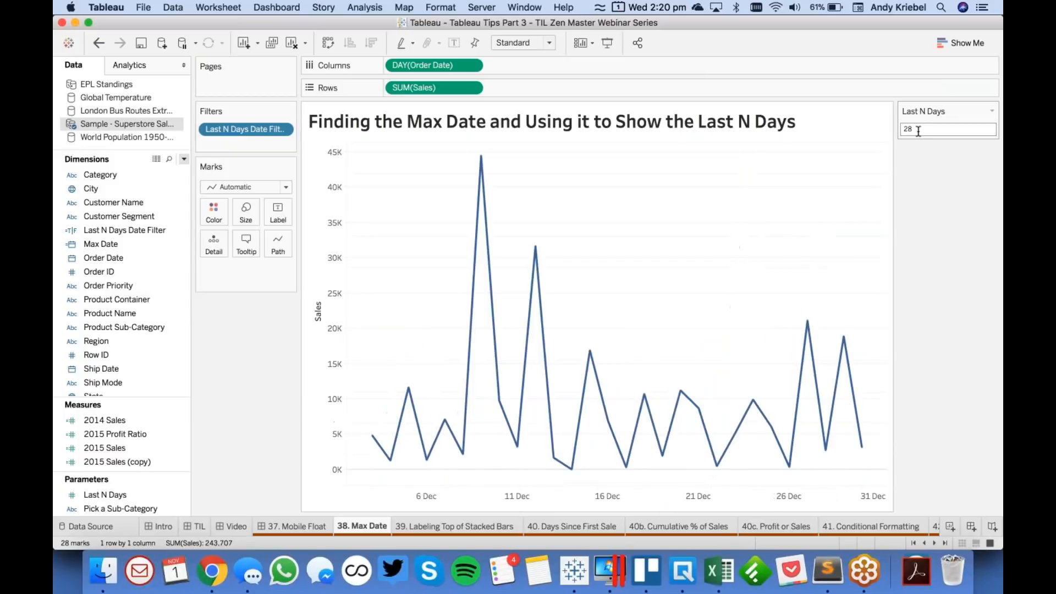
{"action": "left_click", "coordinate": [918, 131]}
{"action": "type", "text": "90"}
{"action": "key", "text": "Return"}
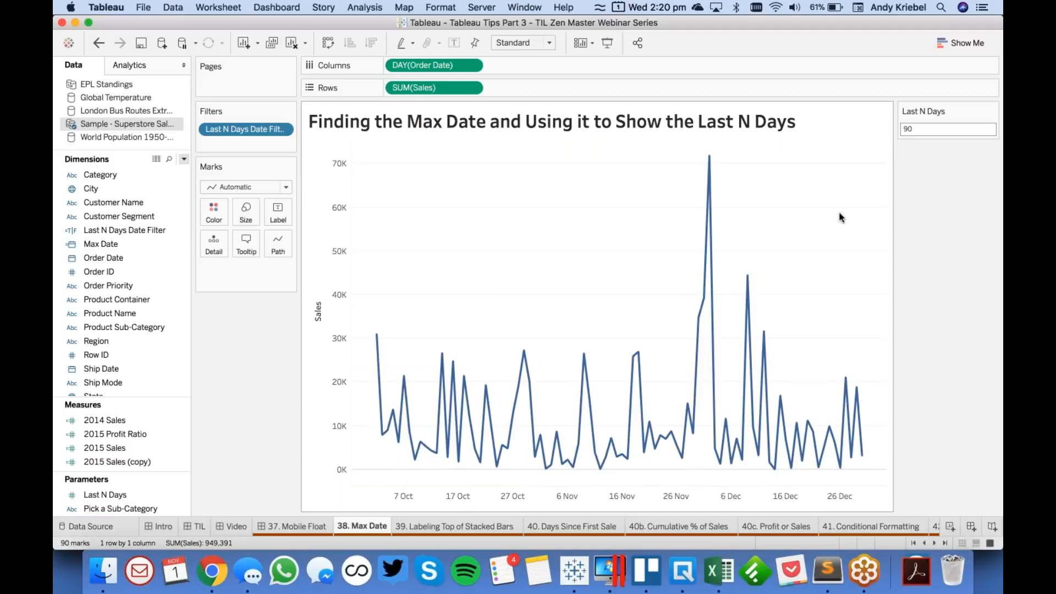
- Open the 39. Labeling Top of Stacked Bars sheet and show column grand totals
{"action": "left_click", "coordinate": [451, 526]}
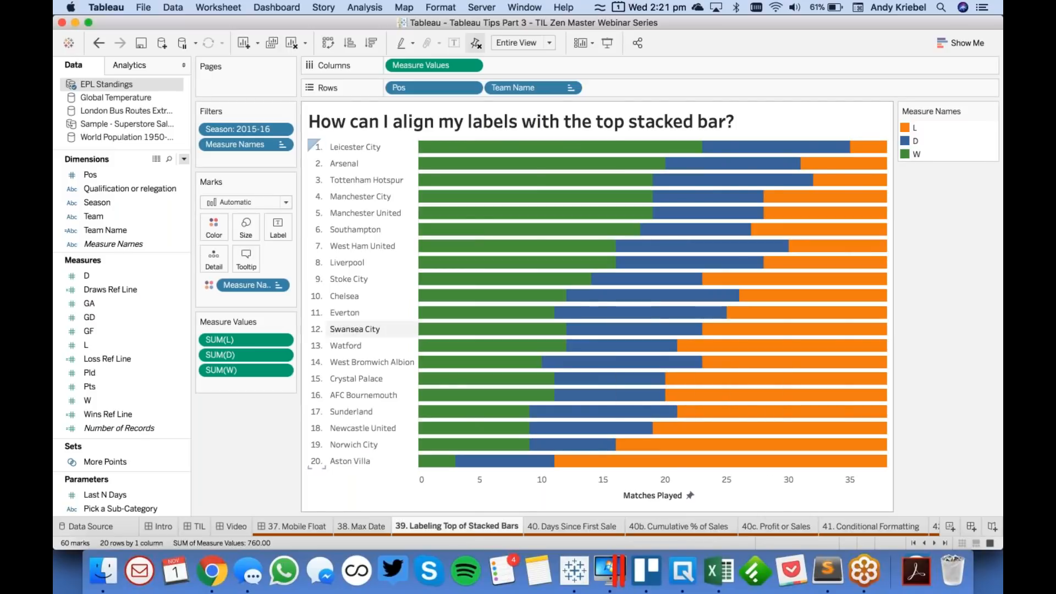
{"action": "left_click", "coordinate": [365, 8]}
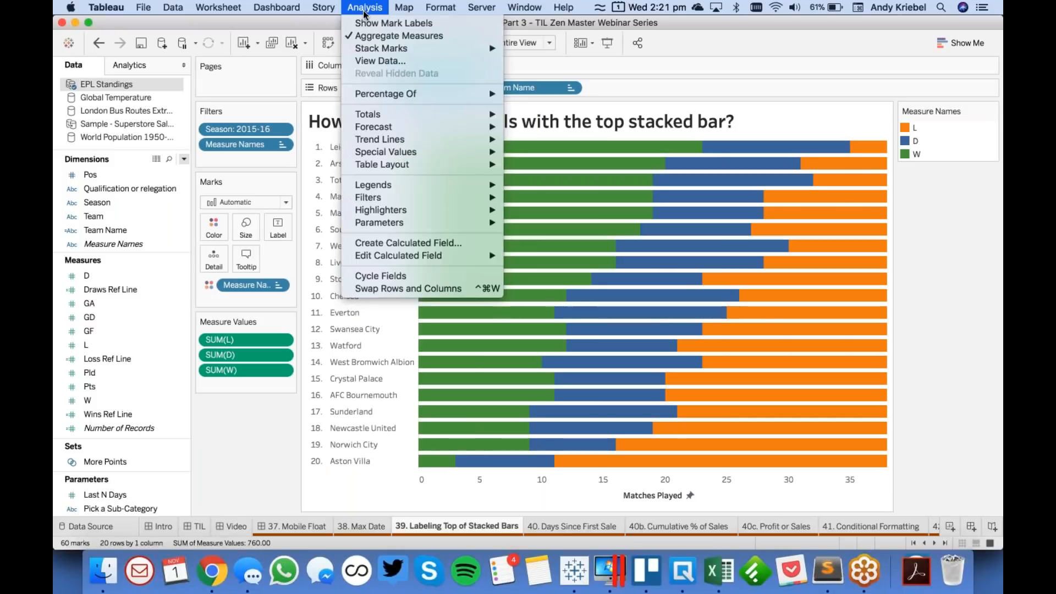
{"action": "mouse_move", "coordinate": [489, 115]}
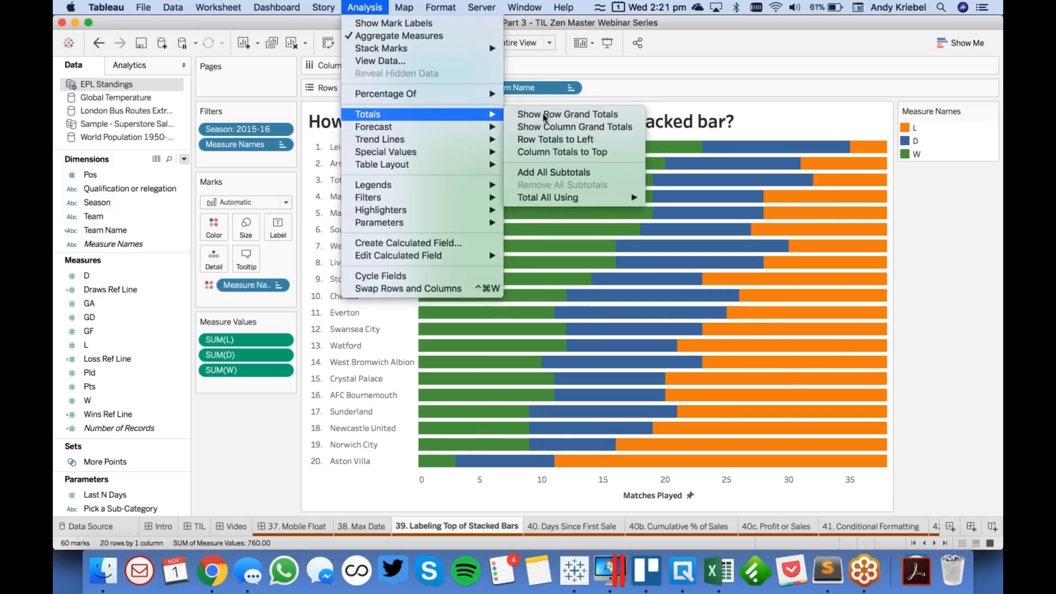
{"action": "left_click", "coordinate": [571, 129]}
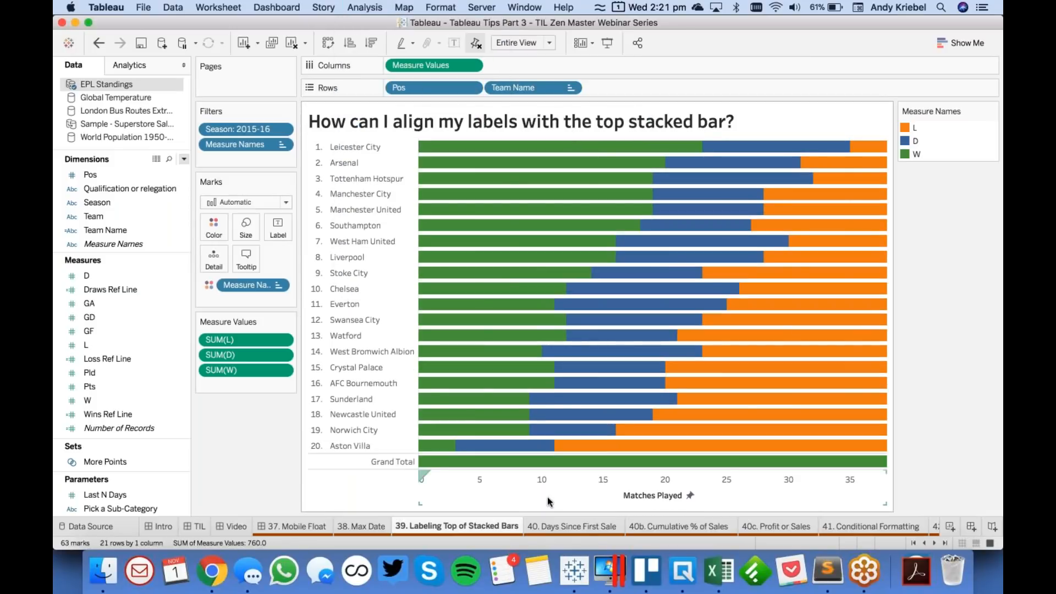
- Move the column Grand Total row to the top of the chart
{"action": "mouse_move", "coordinate": [515, 462]}
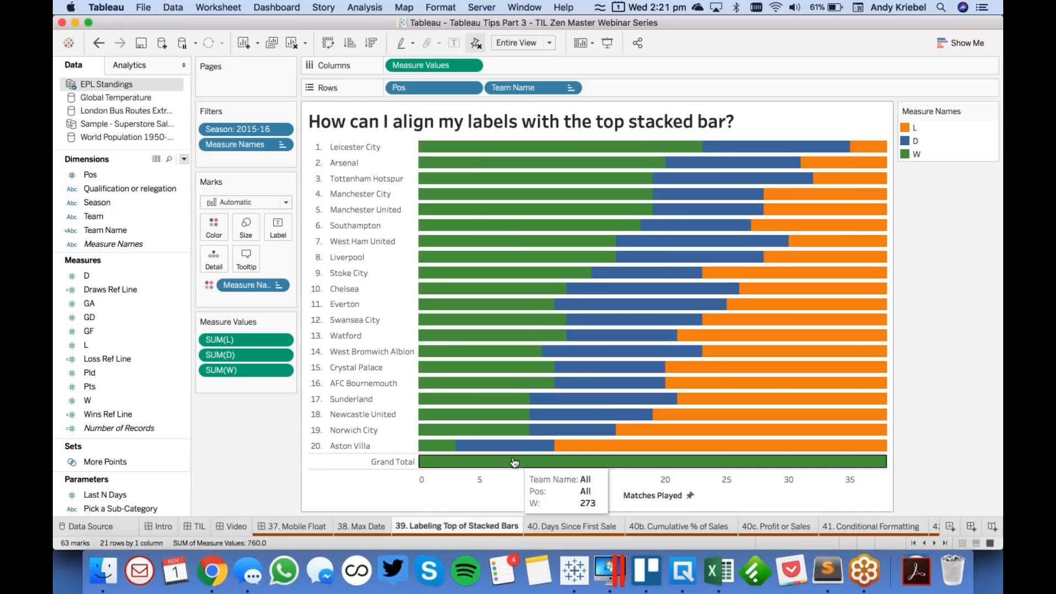
{"action": "right_click", "coordinate": [389, 462]}
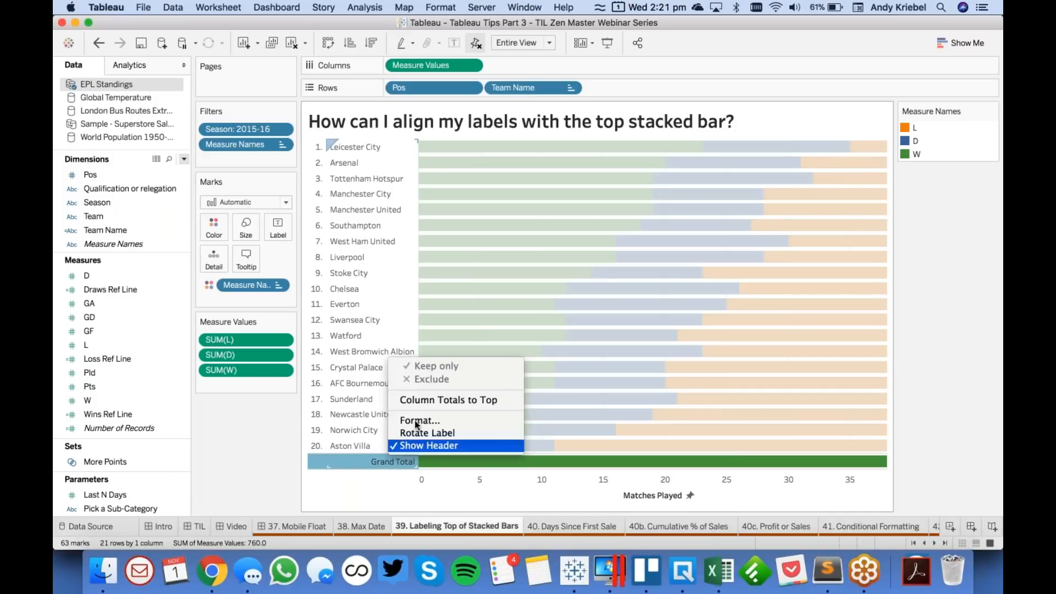
{"action": "left_click", "coordinate": [428, 401]}
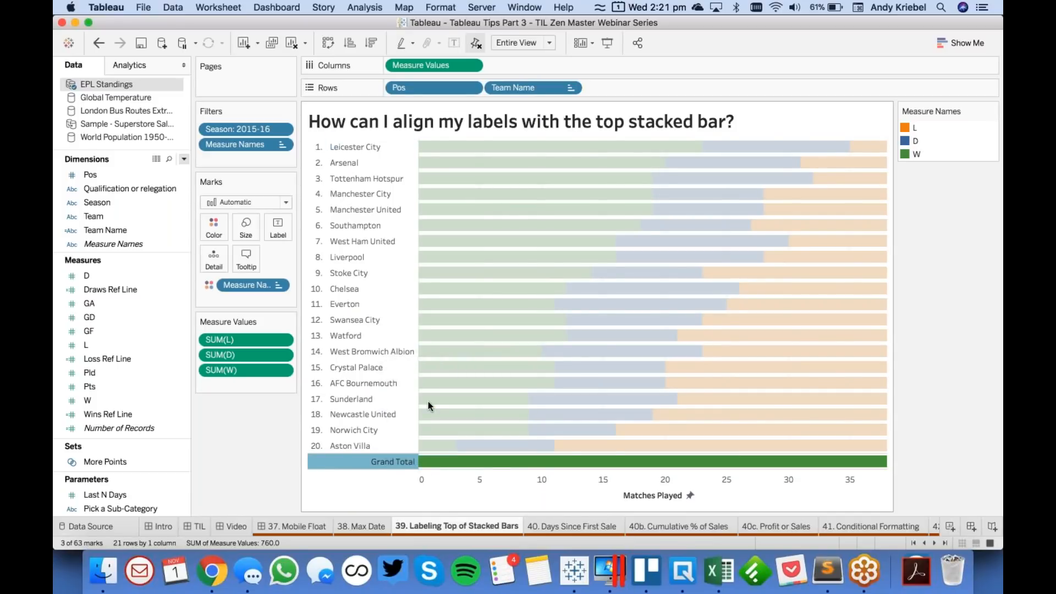
- Try clearing the manual sizing from the Grand Total bar and undo the change
{"action": "left_click", "coordinate": [387, 151]}
{"action": "right_click", "coordinate": [438, 152]}
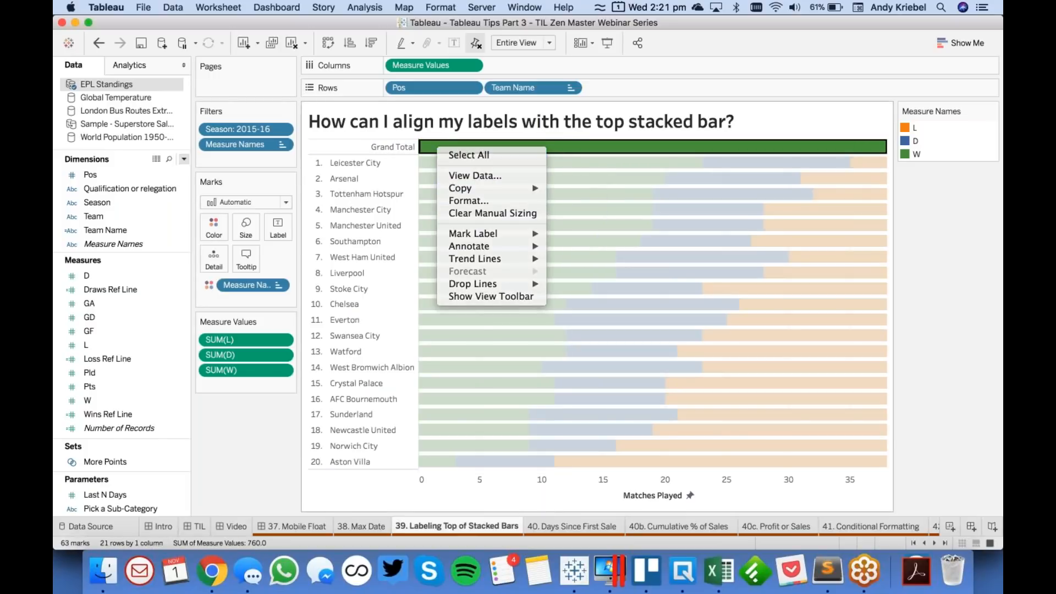
{"action": "left_click", "coordinate": [460, 151]}
{"action": "right_click", "coordinate": [460, 150]}
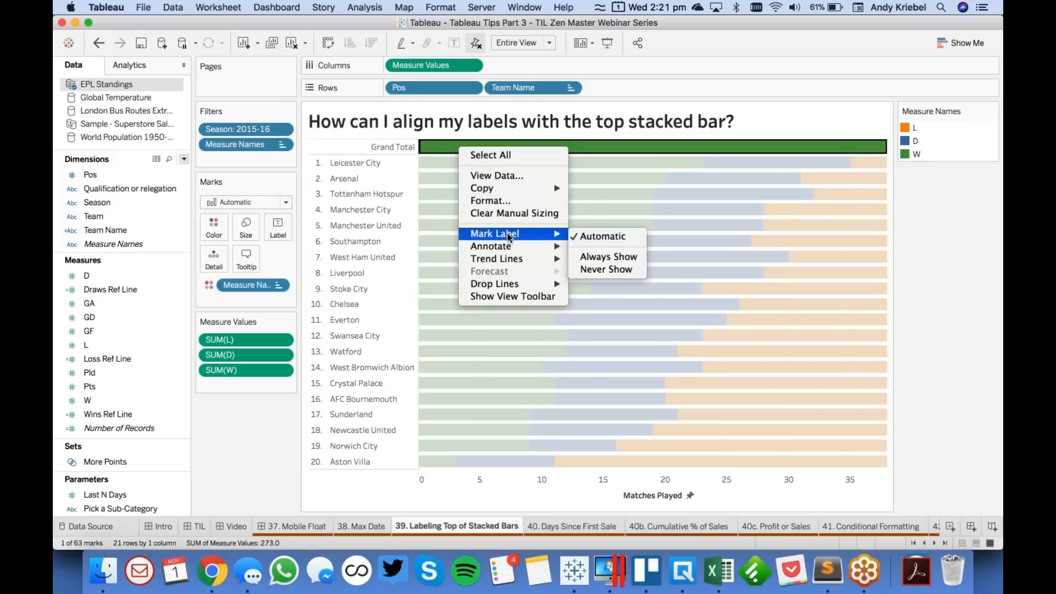
{"action": "mouse_move", "coordinate": [509, 252]}
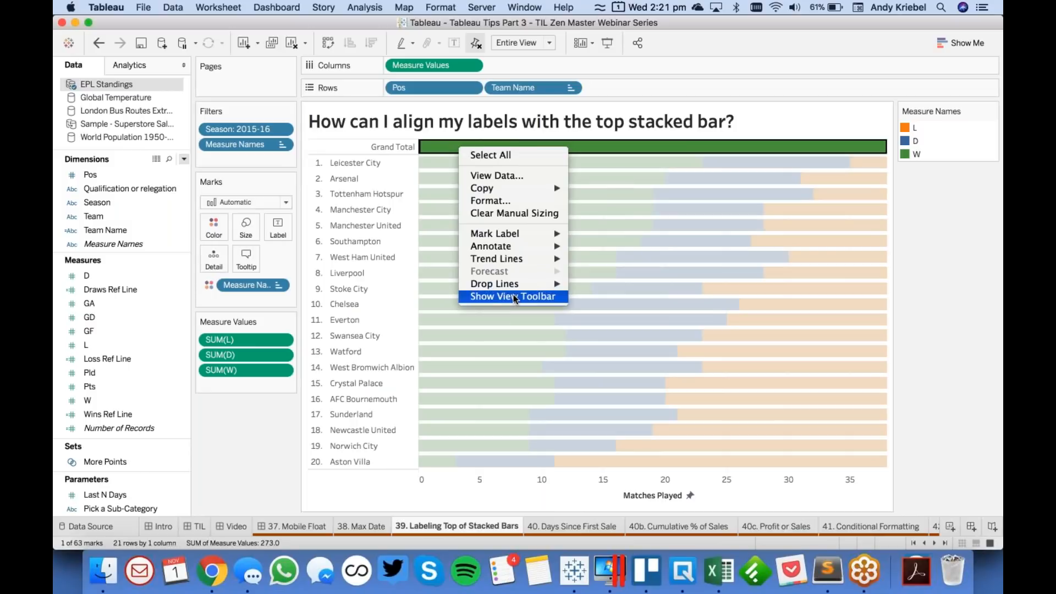
{"action": "left_click", "coordinate": [506, 215]}
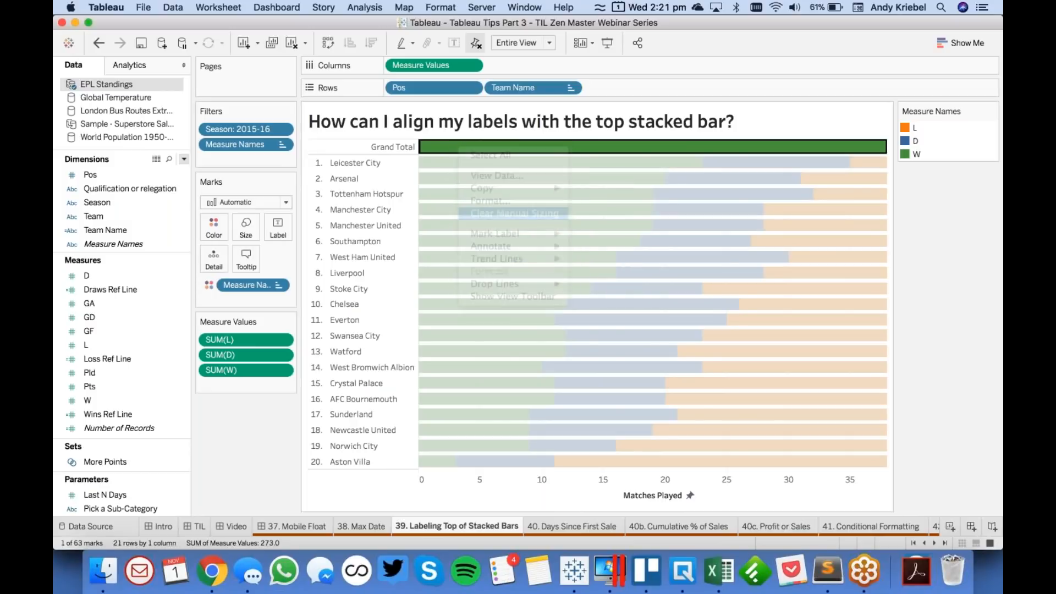
{"action": "left_click", "coordinate": [99, 43]}
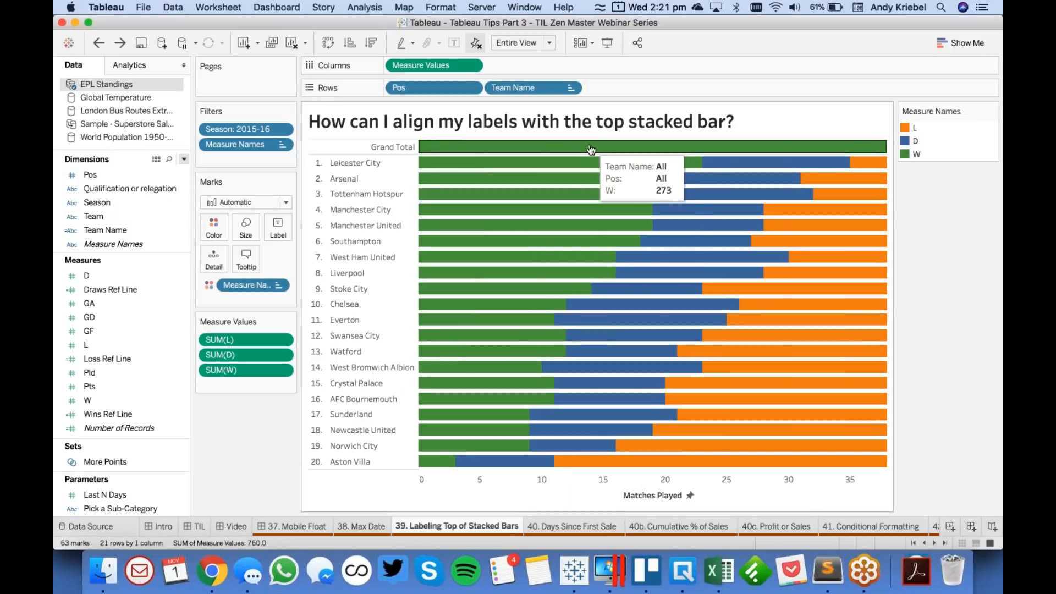
- Try turning off the header at the Grand Total label, undo the change, and recheck the label's options
{"action": "right_click", "coordinate": [394, 147]}
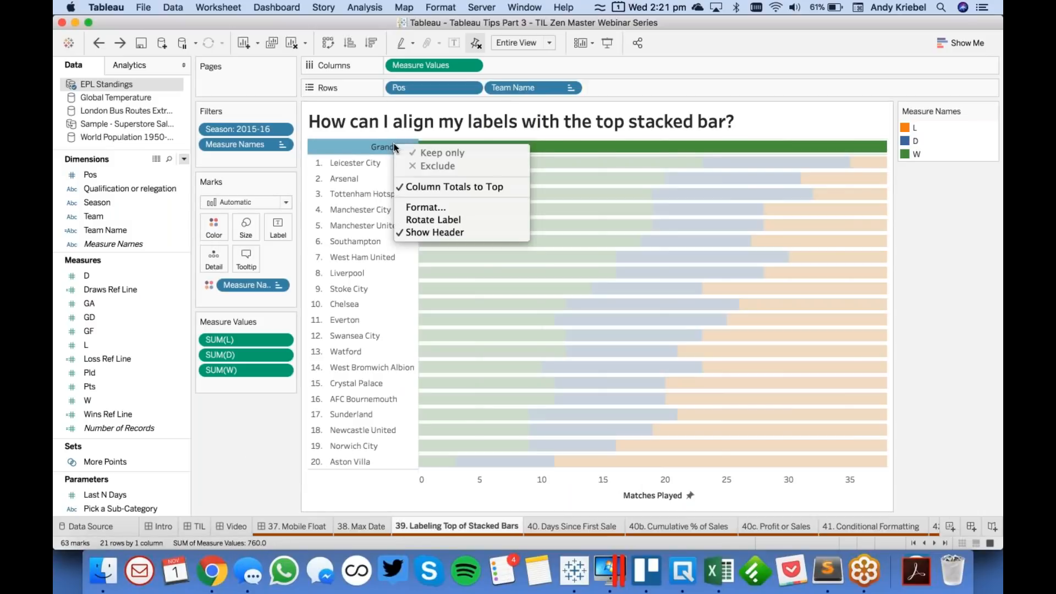
{"action": "left_click", "coordinate": [431, 233]}
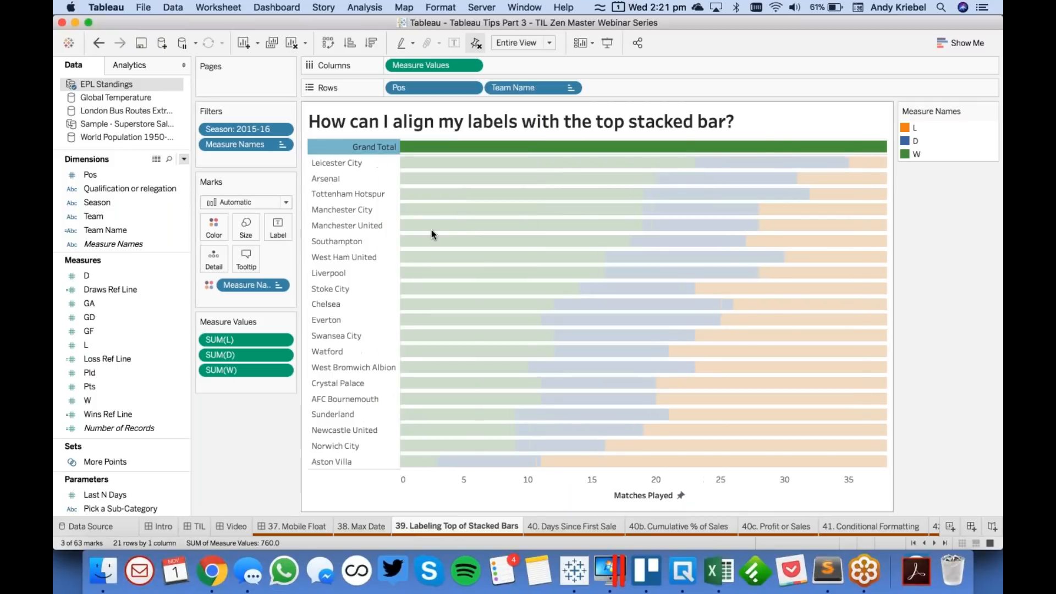
{"action": "left_click", "coordinate": [99, 43]}
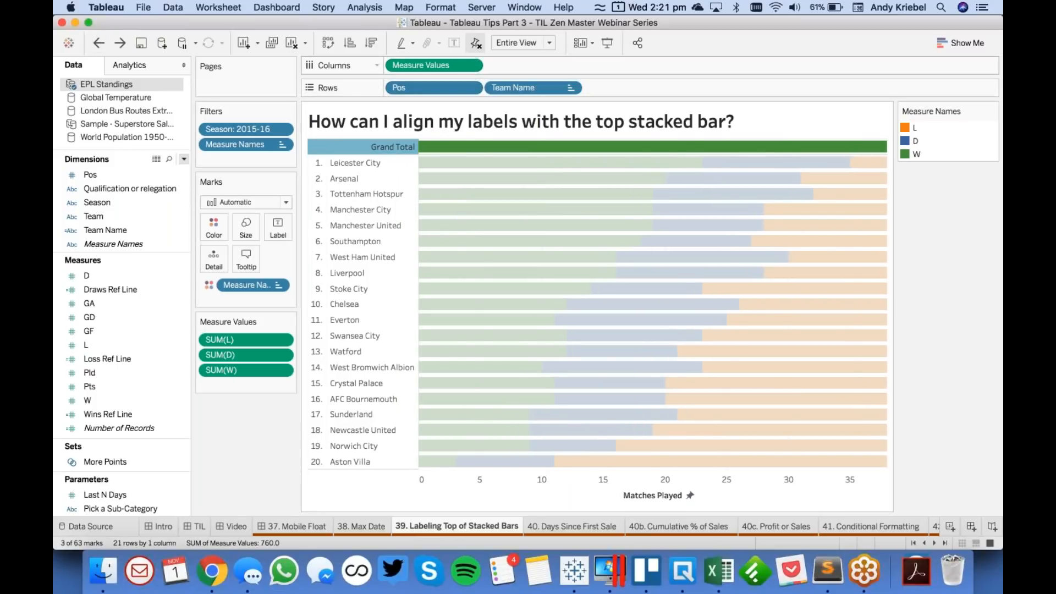
{"action": "right_click", "coordinate": [384, 146]}
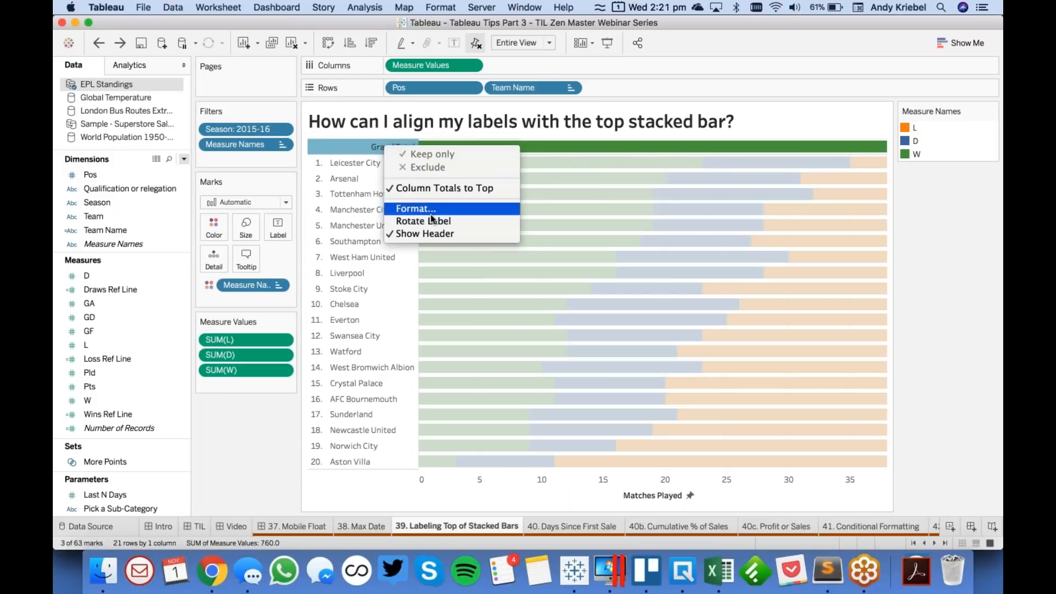
{"action": "left_click", "coordinate": [614, 184]}
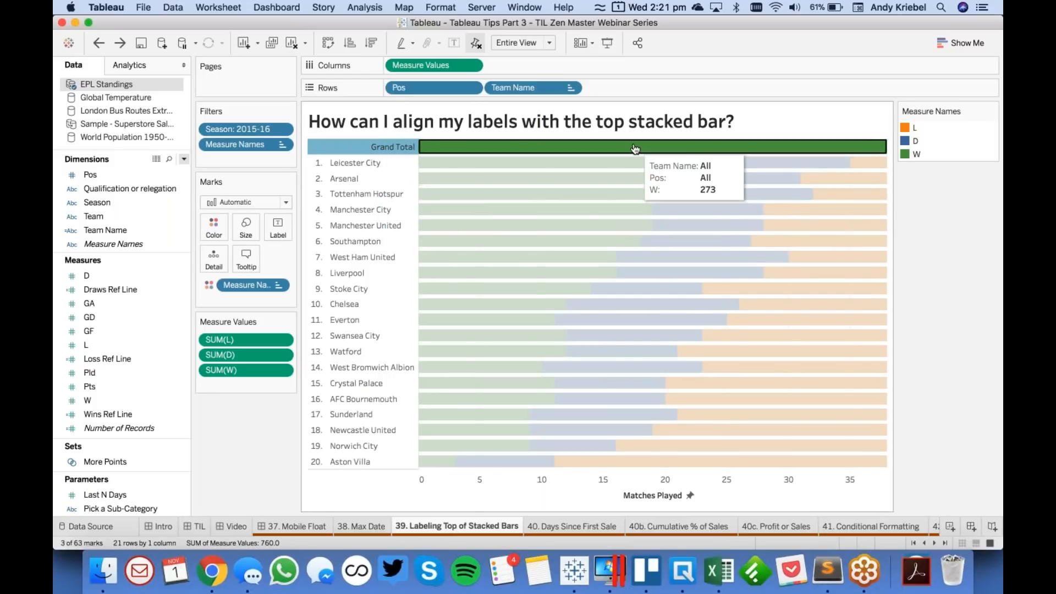
- Hide the W, D and L totals in the Grand Total bar so the row stays empty
{"action": "left_click", "coordinate": [691, 145]}
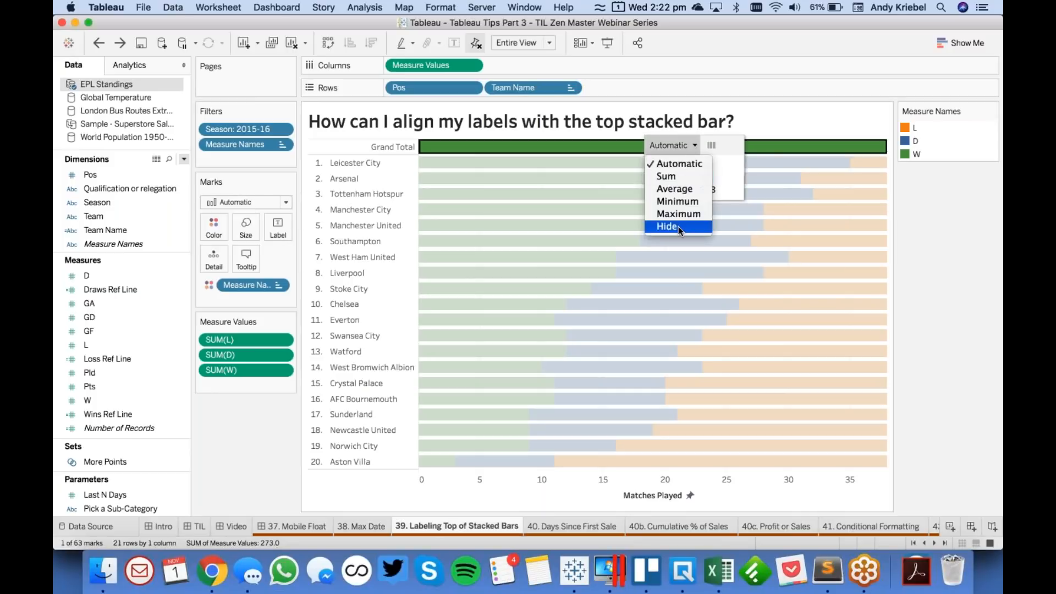
{"action": "left_click", "coordinate": [678, 226]}
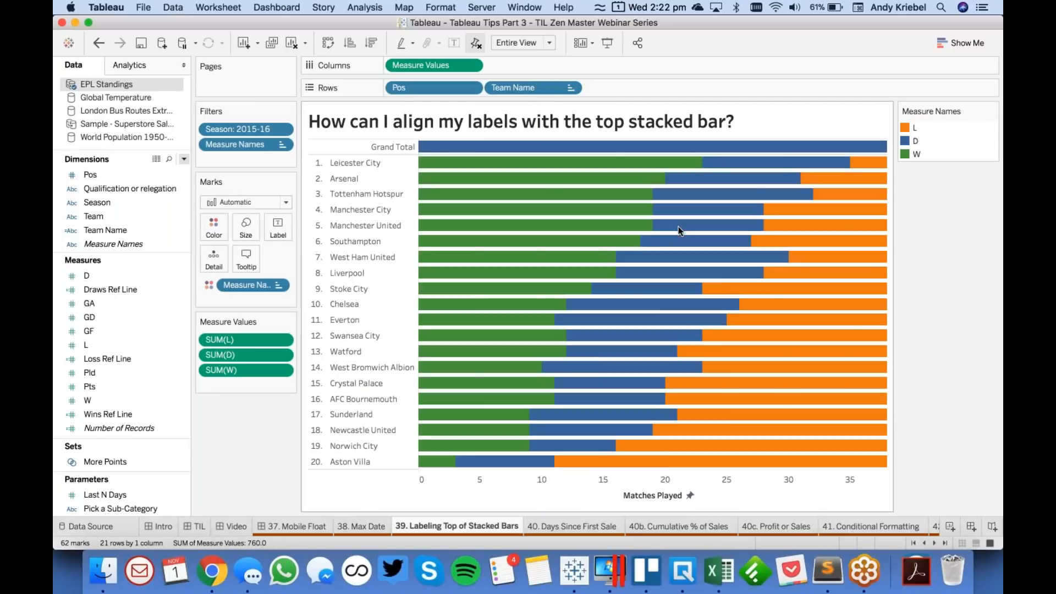
{"action": "left_click", "coordinate": [609, 147]}
{"action": "left_click", "coordinate": [666, 145]}
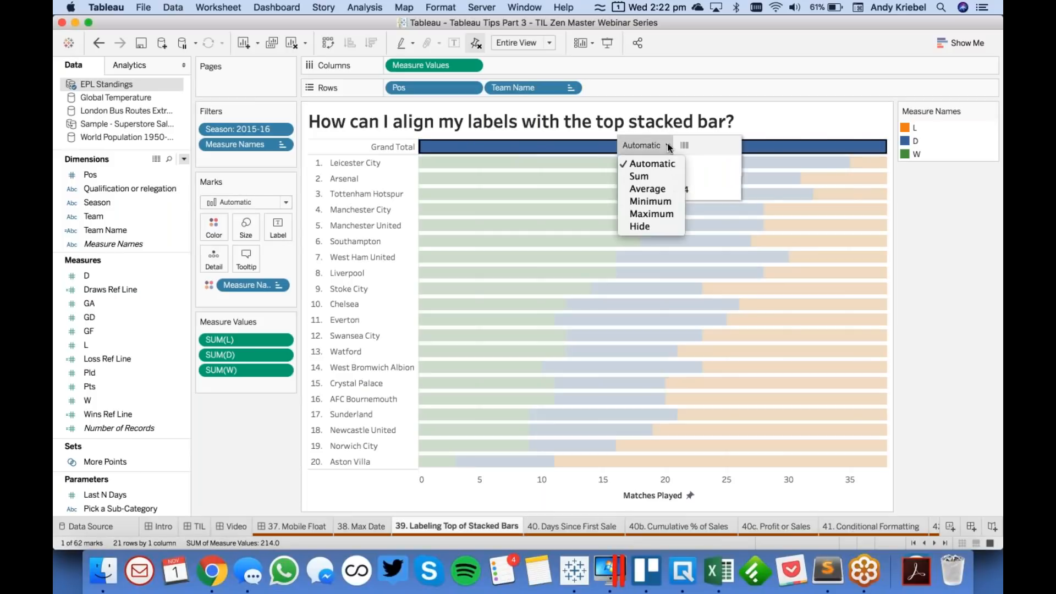
{"action": "left_click", "coordinate": [663, 227]}
{"action": "left_click", "coordinate": [571, 147]}
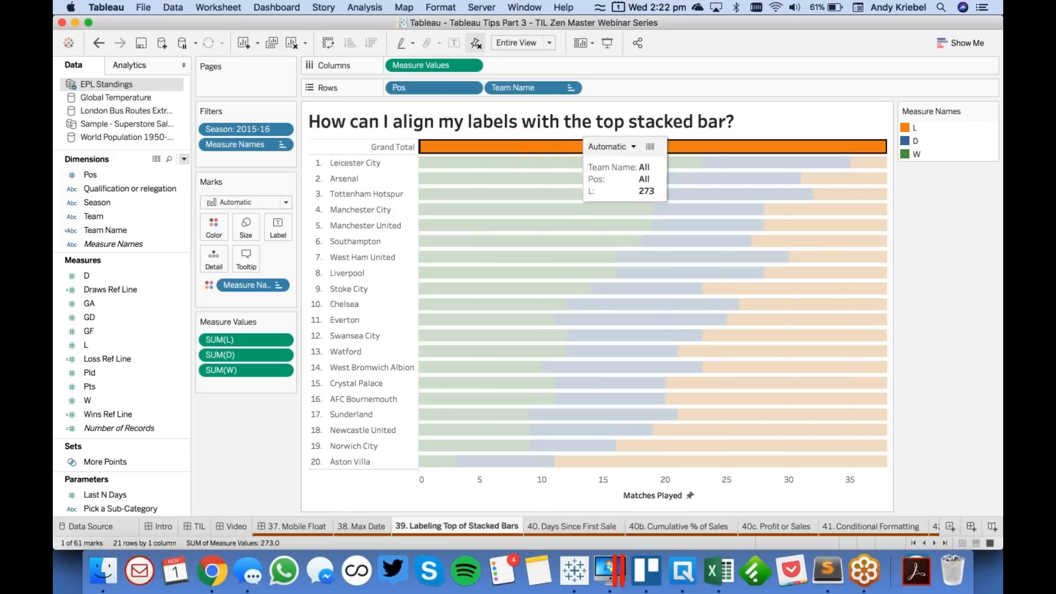
{"action": "left_click", "coordinate": [622, 145]}
{"action": "left_click", "coordinate": [619, 226]}
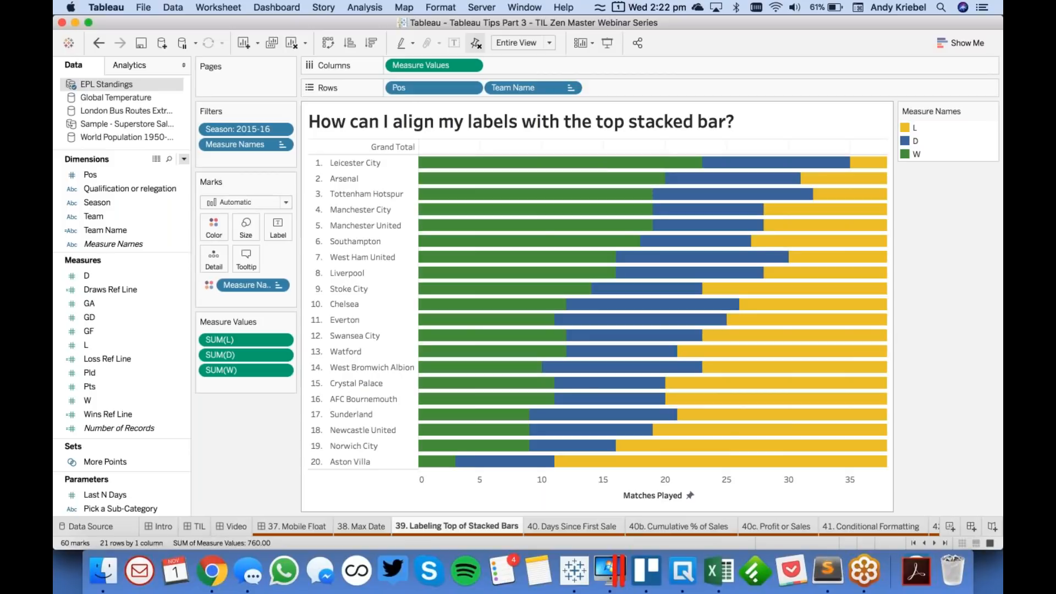
- Clear the Grand Totals label text in the Pos header format
{"action": "right_click", "coordinate": [385, 146]}
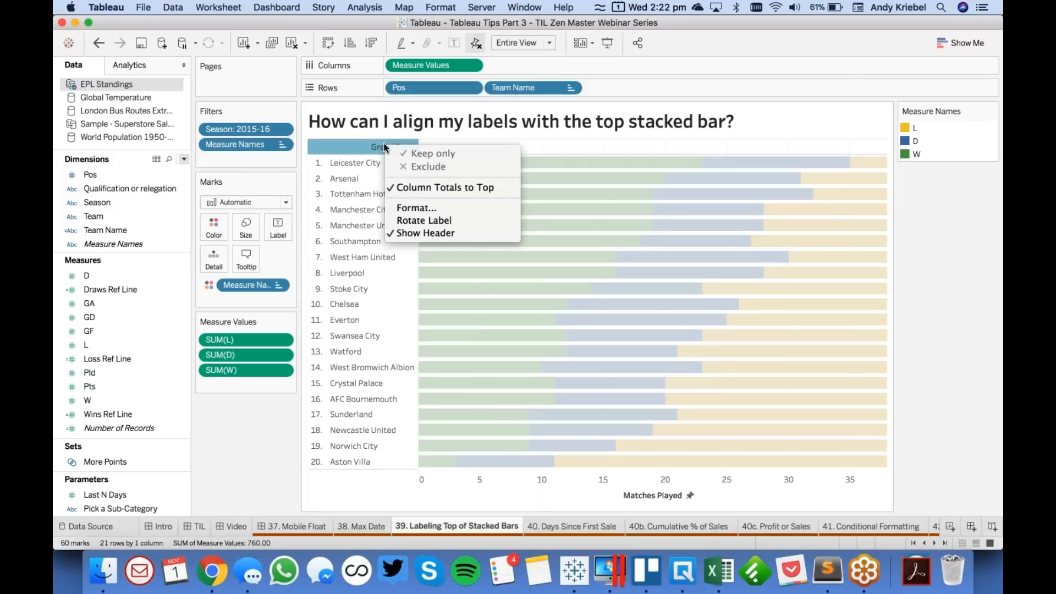
{"action": "left_click", "coordinate": [418, 206]}
{"action": "double_click", "coordinate": [143, 390]}
{"action": "key", "text": "BackSpace"}
{"action": "key", "text": "BackSpace"}
{"action": "key", "text": "BackSpace"}
{"action": "key", "text": "BackSpace"}
{"action": "key", "text": "BackSpace"}
{"action": "key", "text": "BackSpace"}
{"action": "key", "text": "BackSpace"}
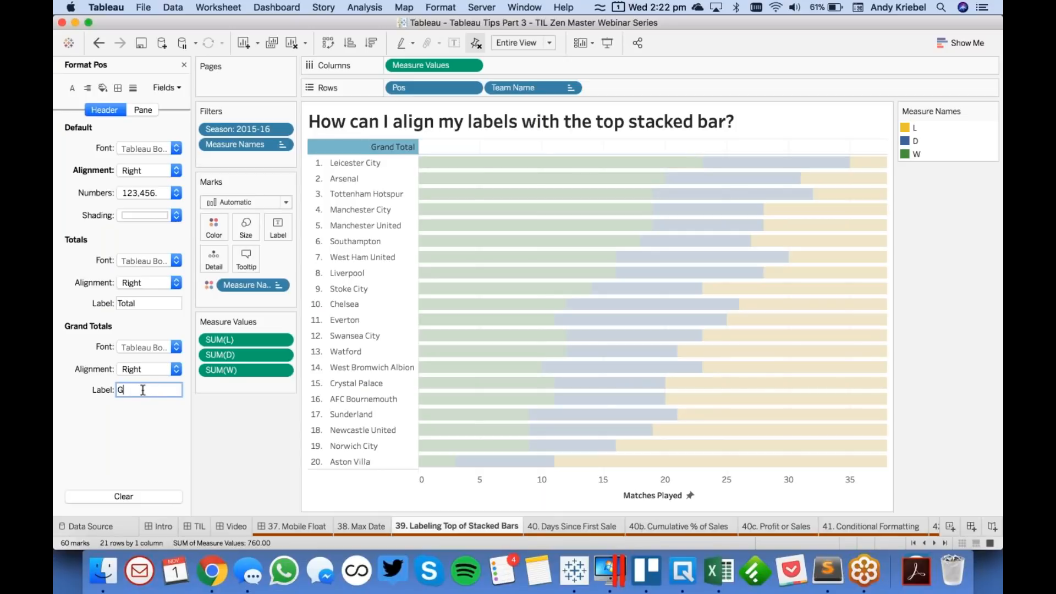
{"action": "key", "text": "Return"}
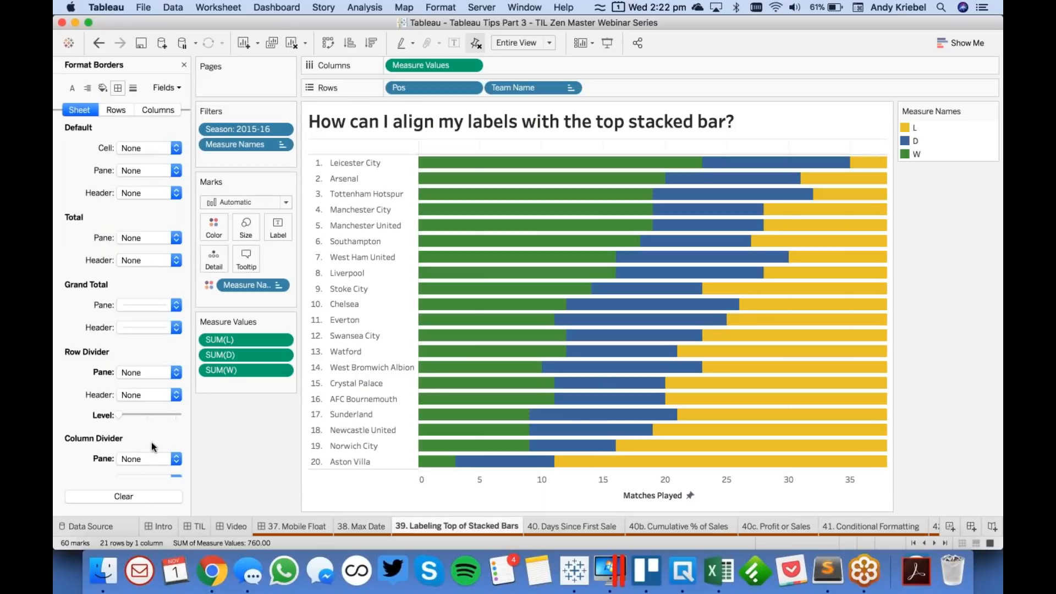
- Set the Grand Total pane and header borders to None and close the formatting options
{"action": "left_click", "coordinate": [141, 305]}
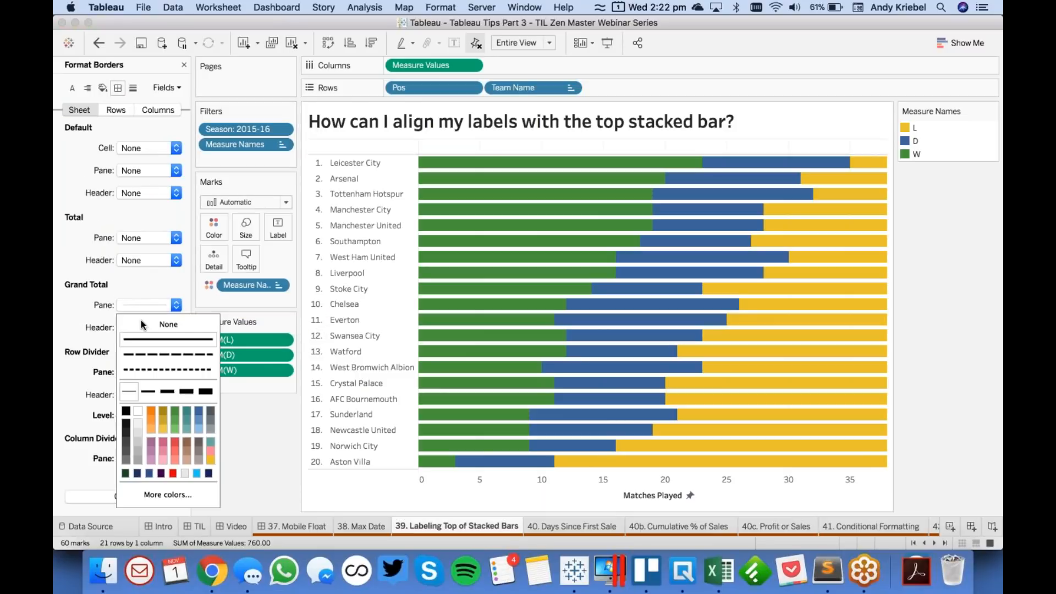
{"action": "left_click", "coordinate": [103, 329]}
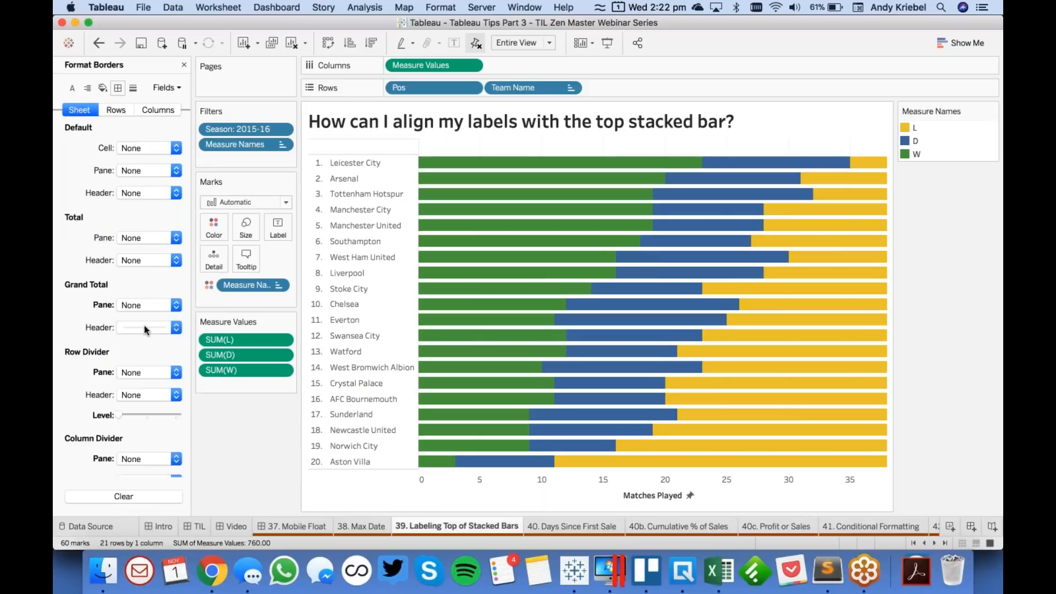
{"action": "left_click", "coordinate": [144, 327]}
{"action": "left_click", "coordinate": [144, 346]}
{"action": "left_click", "coordinate": [229, 432]}
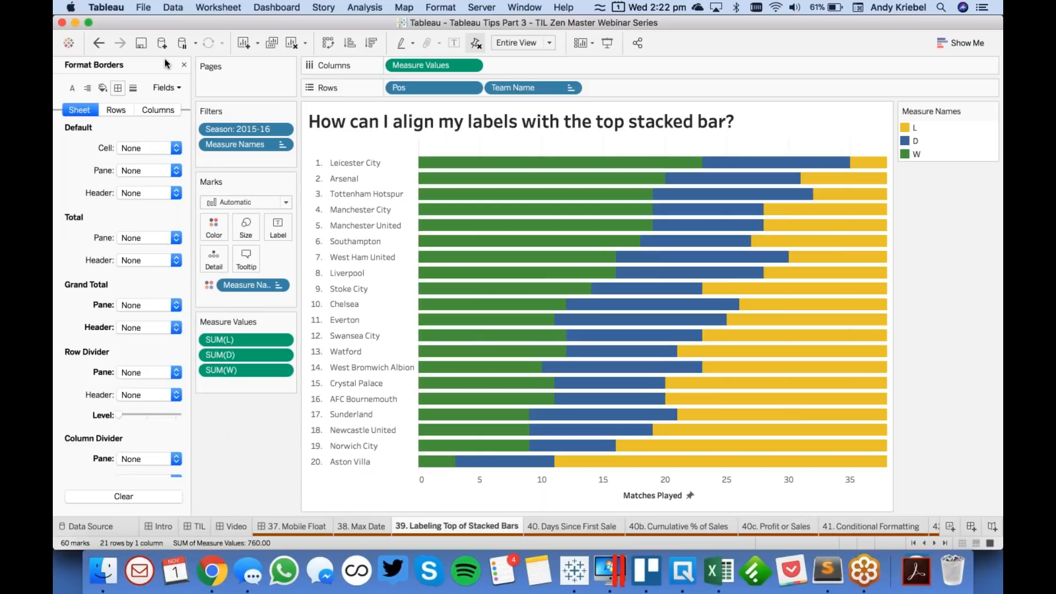
{"action": "left_click", "coordinate": [184, 65]}
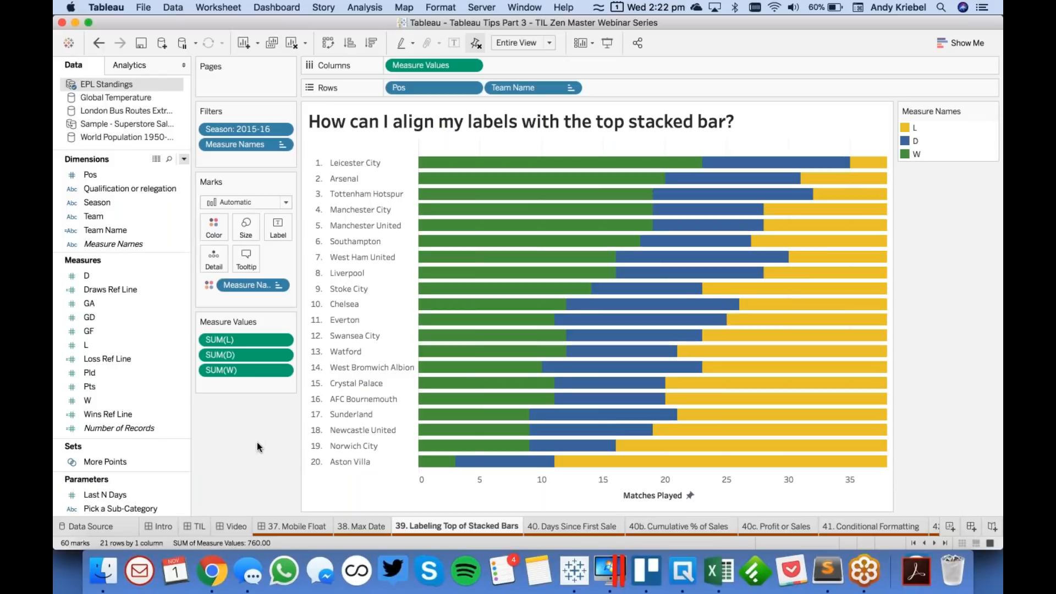
- Review the Wins Ref Line calculation and add the field to the marks' detail
{"action": "right_click", "coordinate": [121, 417]}
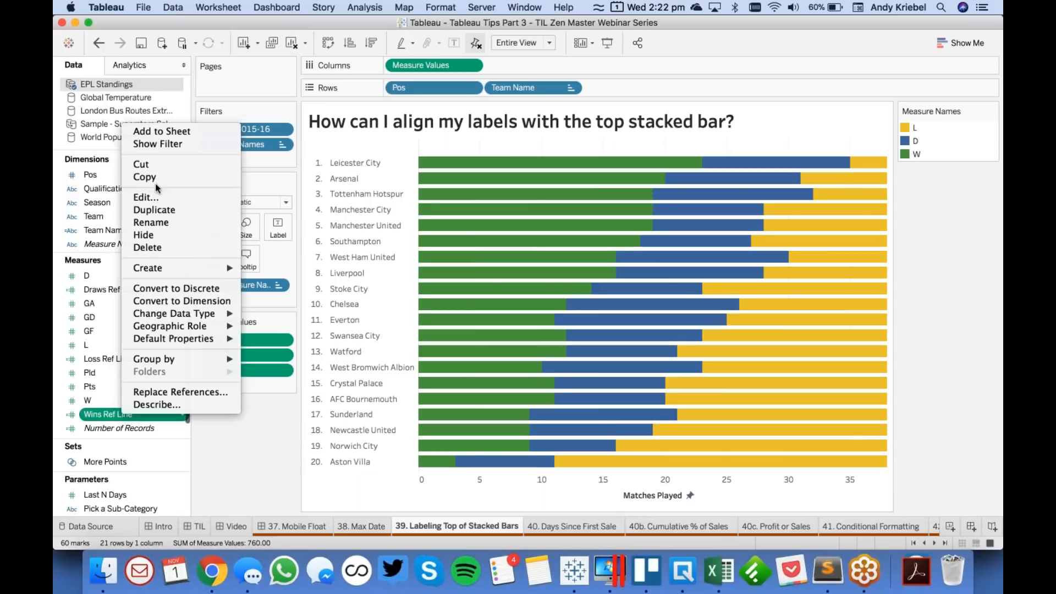
{"action": "left_click", "coordinate": [154, 196]}
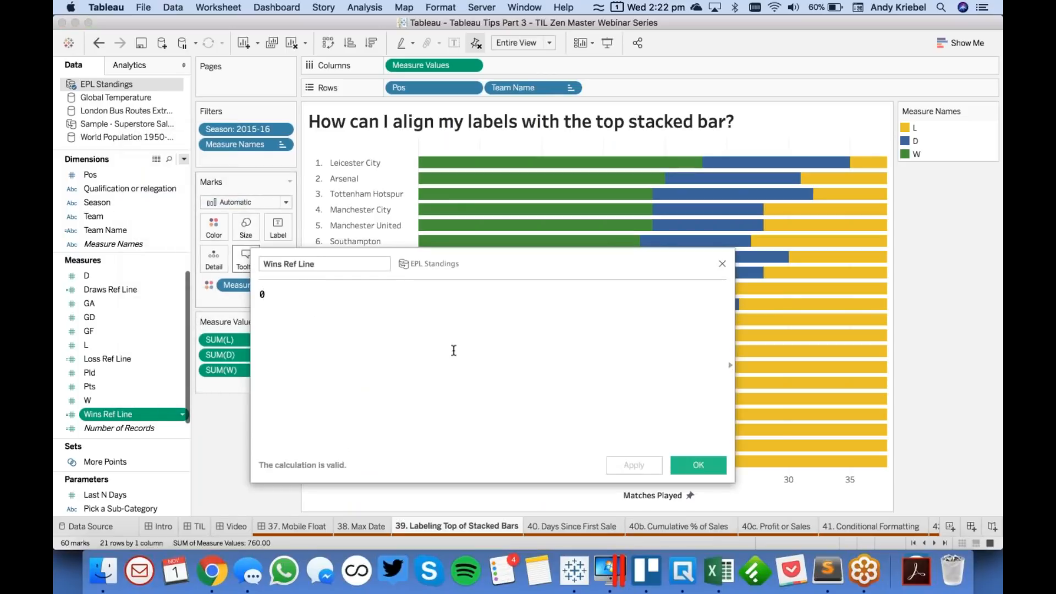
{"action": "left_click", "coordinate": [699, 464]}
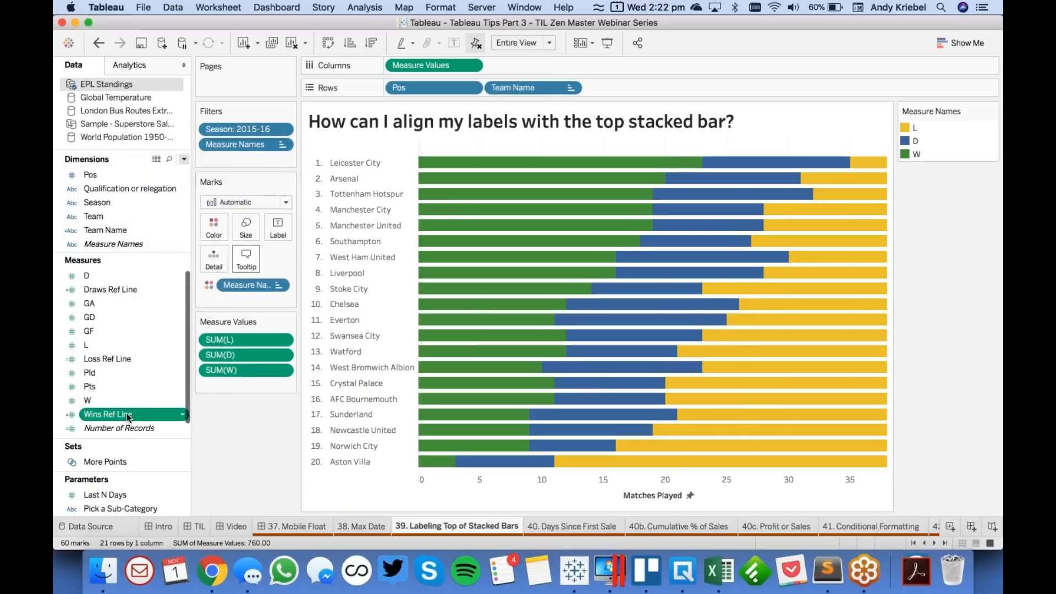
{"action": "left_click_drag", "start_coordinate": [122, 414], "coordinate": [215, 259]}
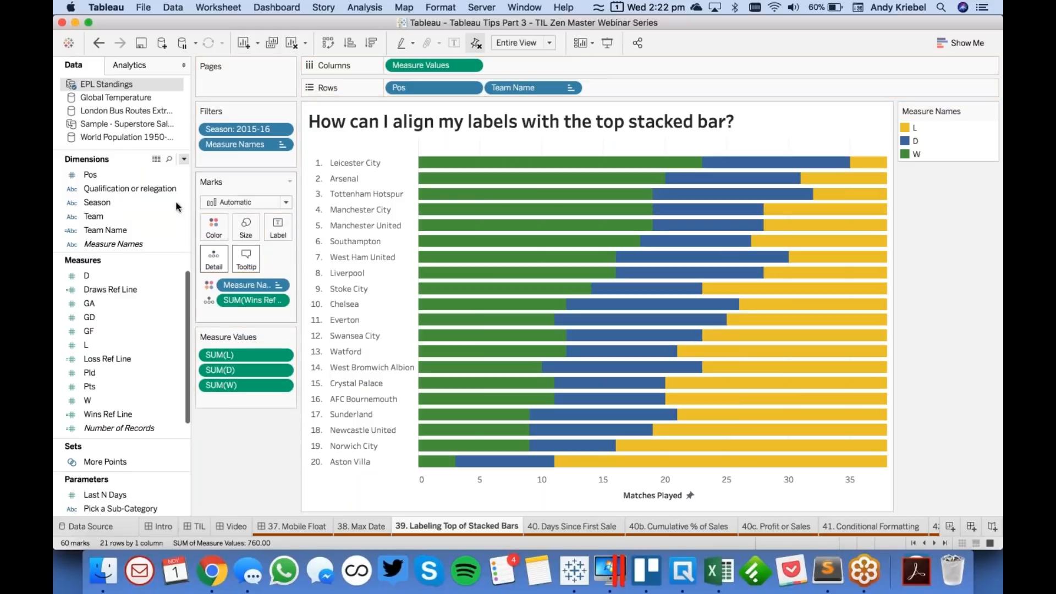
- Add a reference line across the entire table using SUM(Wins Ref Line) as its value
{"action": "left_click", "coordinate": [125, 65]}
{"action": "left_click_drag", "start_coordinate": [121, 306], "coordinate": [435, 162]}
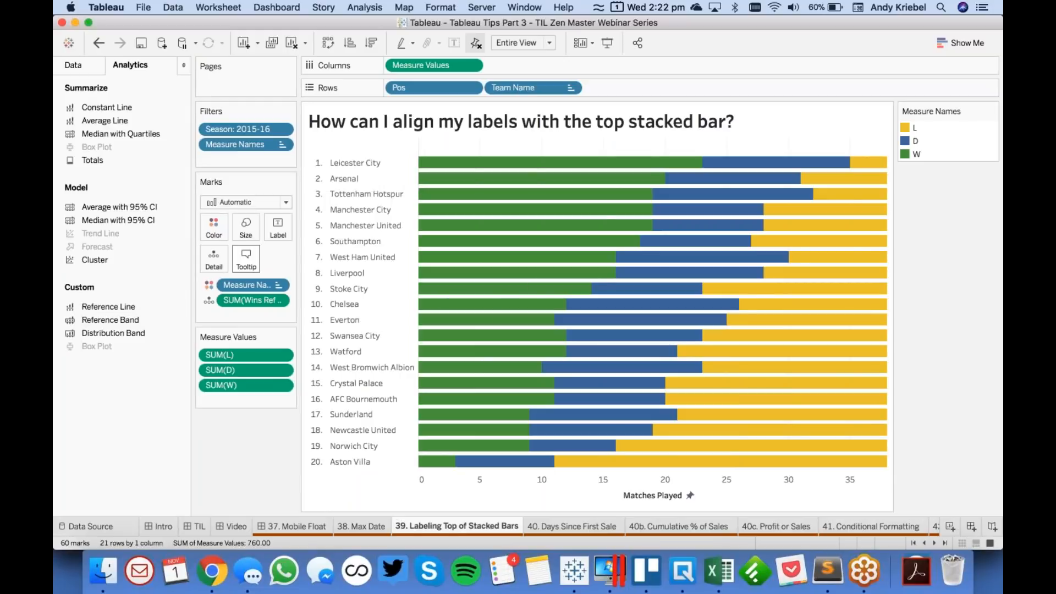
{"action": "left_click", "coordinate": [445, 226]}
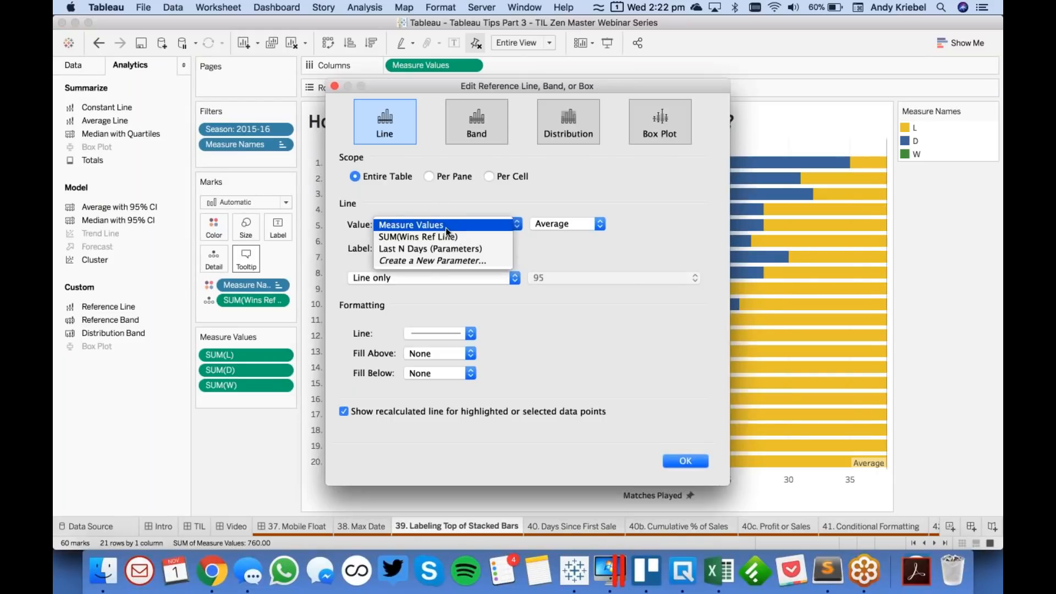
{"action": "left_click", "coordinate": [444, 240]}
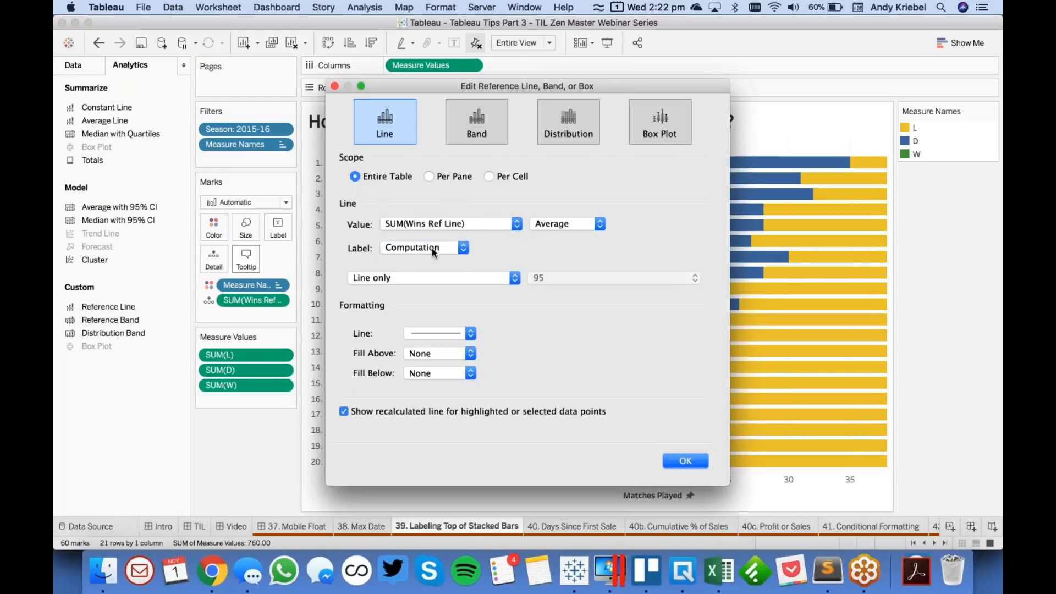
- Give the reference line the custom label Wins, set its line to None, and turn off the recalculated line for selected data points
{"action": "left_click", "coordinate": [431, 249]}
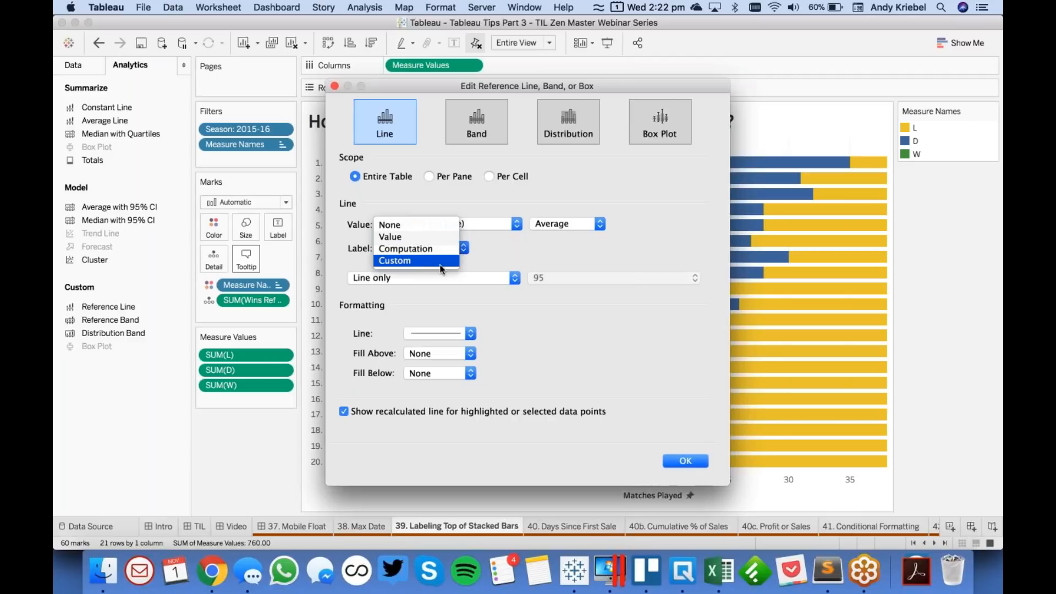
{"action": "left_click", "coordinate": [425, 263]}
{"action": "type", "text": "Wins"}
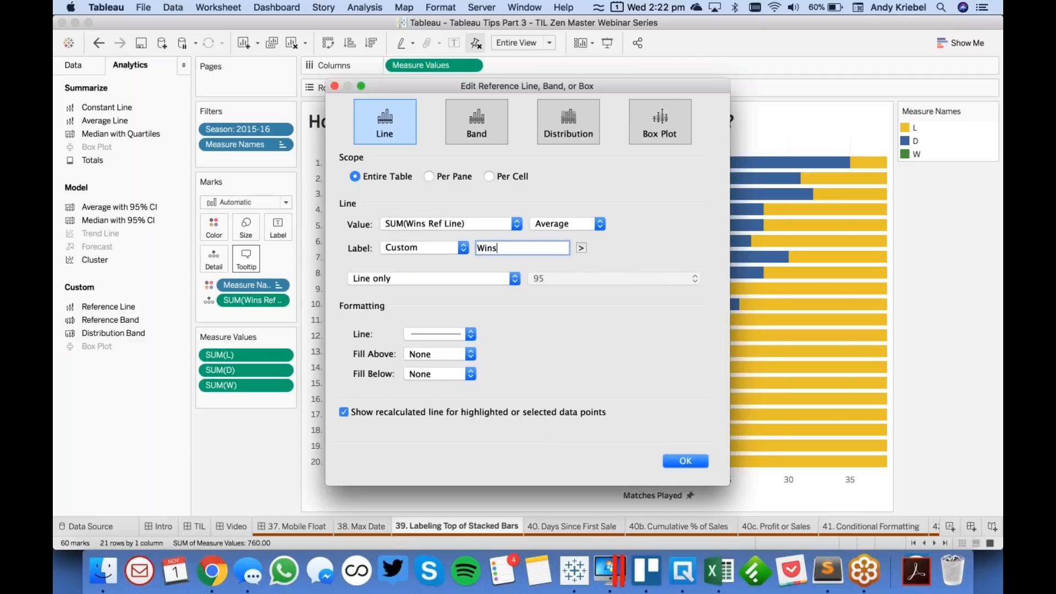
{"action": "left_click", "coordinate": [440, 334]}
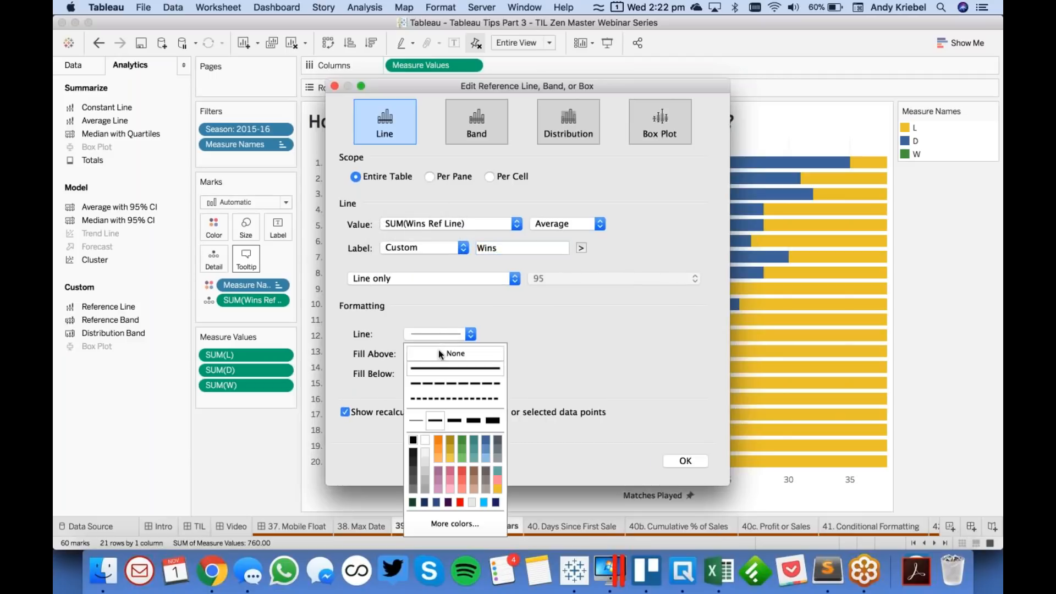
{"action": "left_click", "coordinate": [374, 414]}
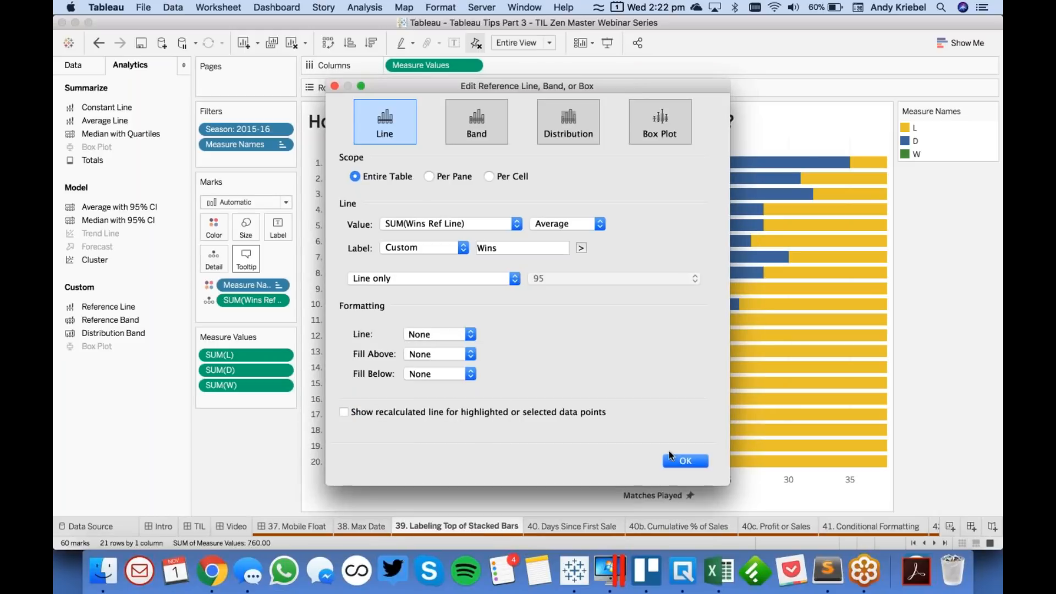
{"action": "left_click", "coordinate": [685, 461]}
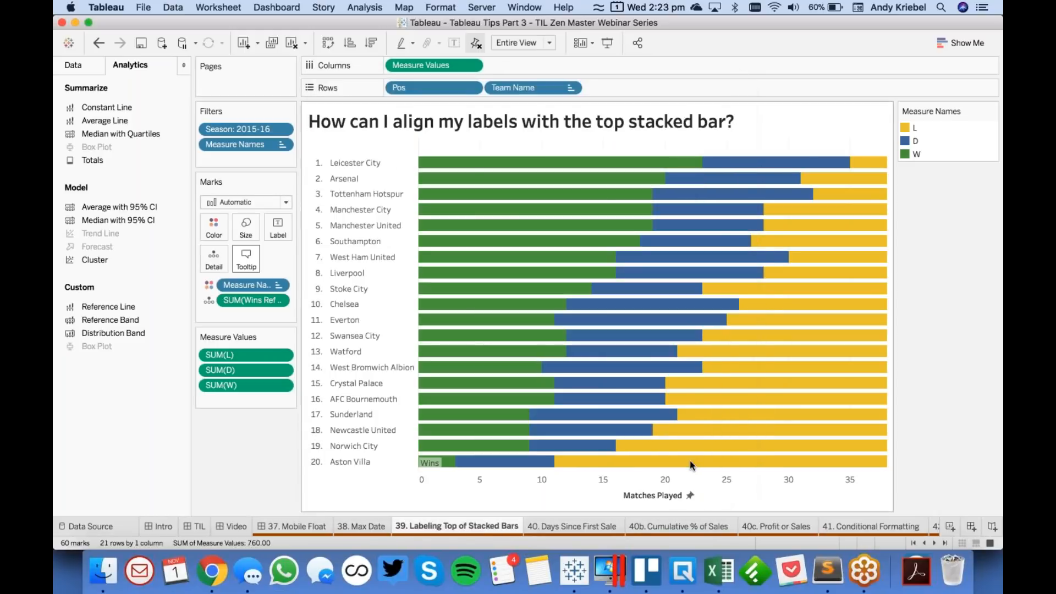
- Set the vertical alignment of the Wins reference line label to top
{"action": "left_click", "coordinate": [429, 463]}
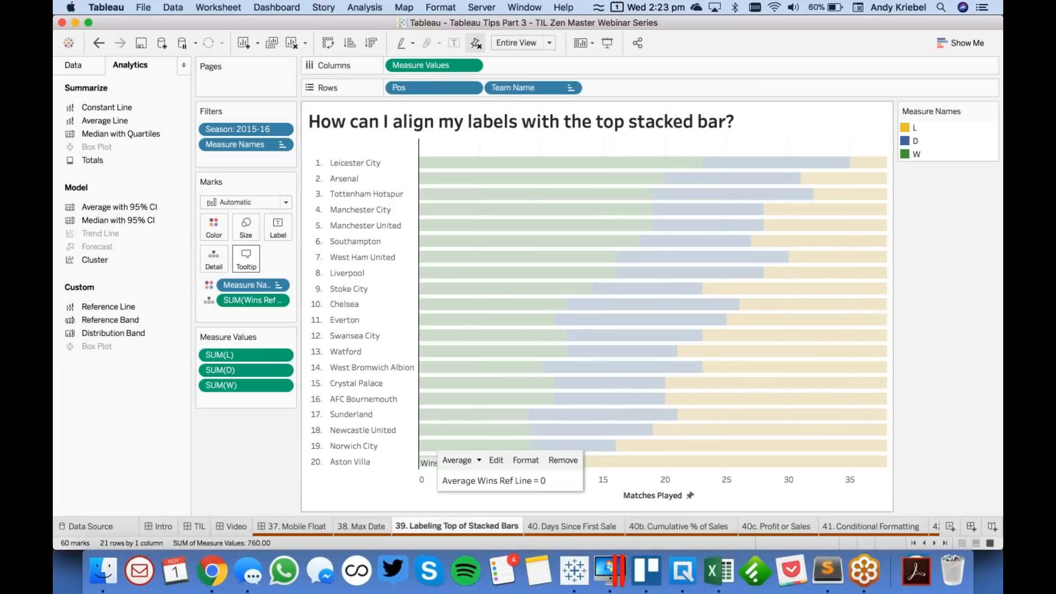
{"action": "left_click", "coordinate": [528, 460]}
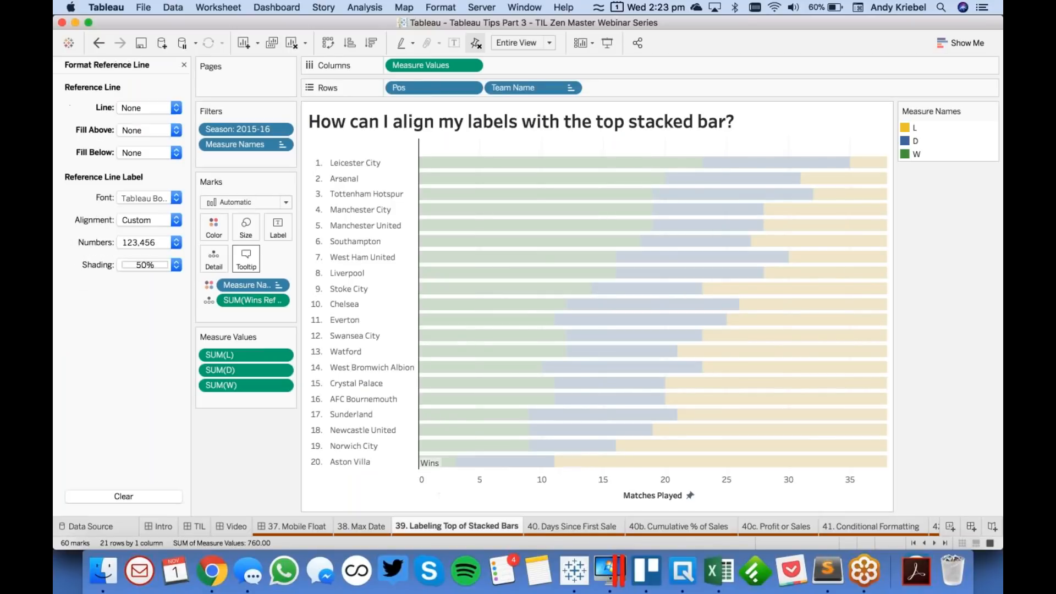
{"action": "left_click", "coordinate": [142, 220]}
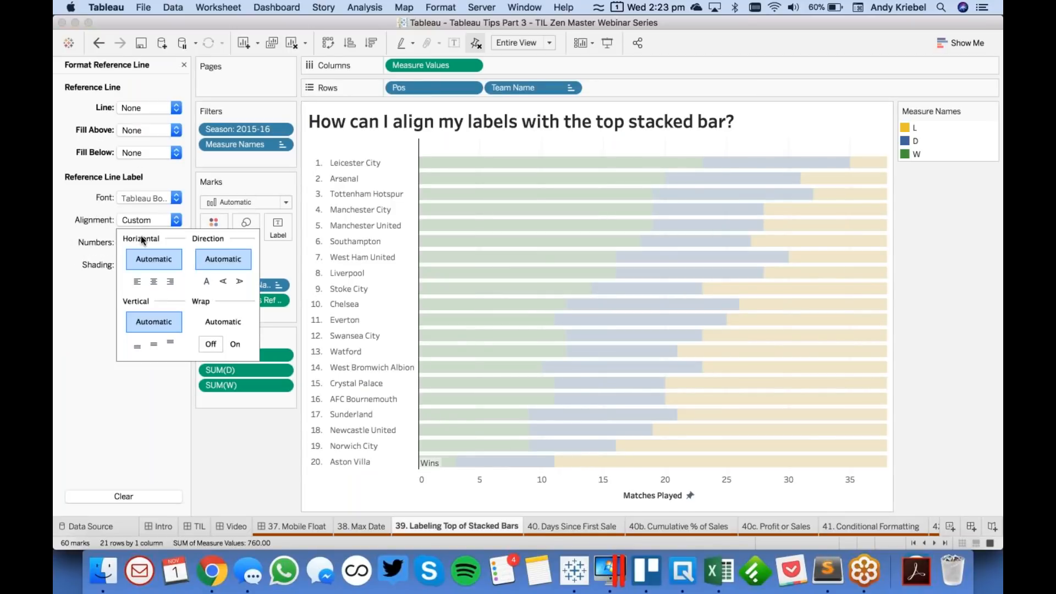
{"action": "left_click", "coordinate": [169, 345]}
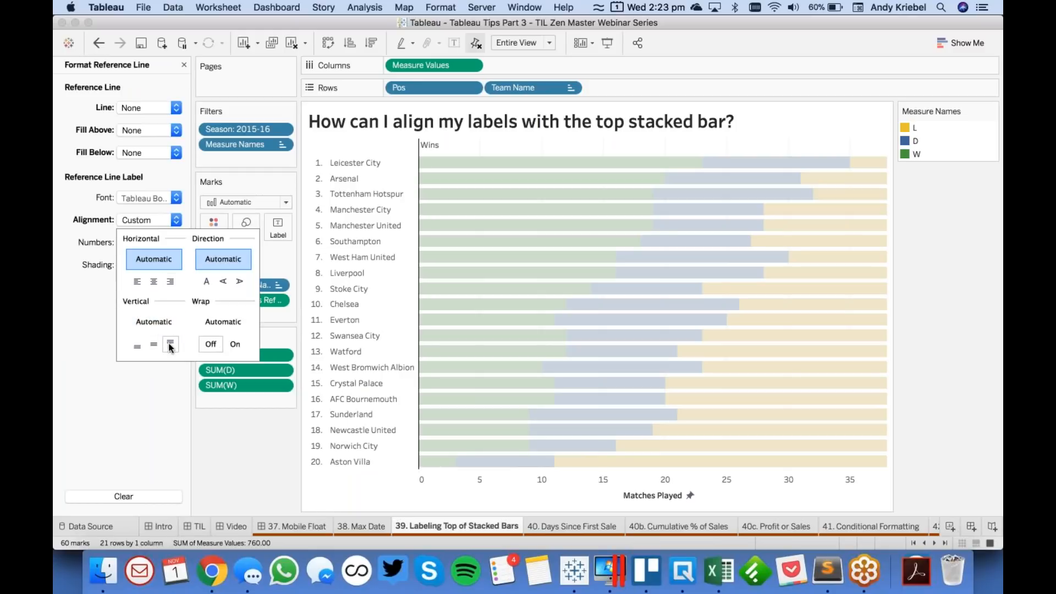
{"action": "left_click", "coordinate": [68, 289]}
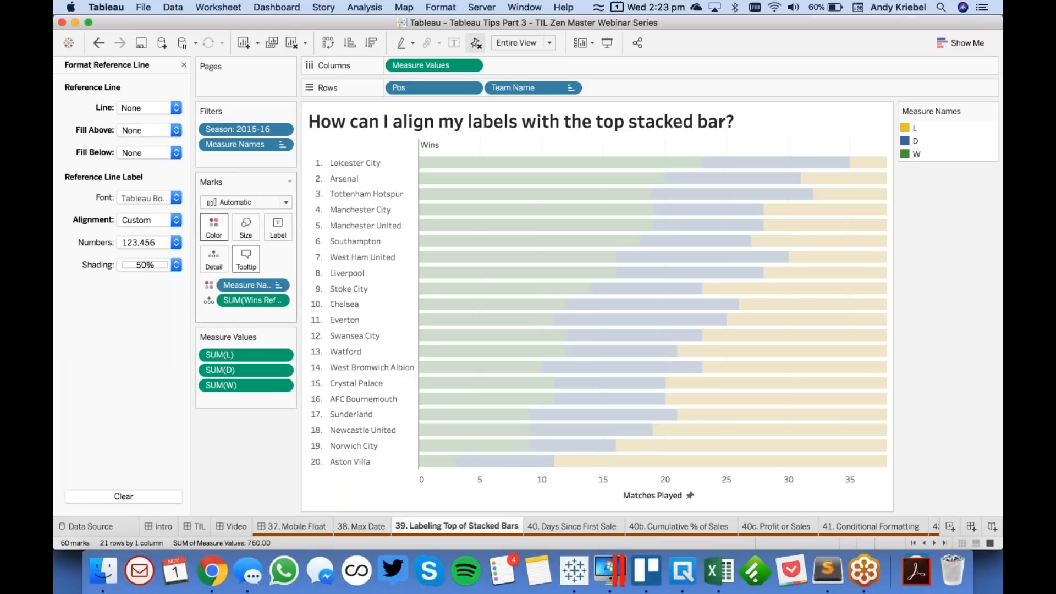
- Format the Wins label font as 14-point bold green to match the W bars and close the formatting options
{"action": "left_click", "coordinate": [142, 199]}
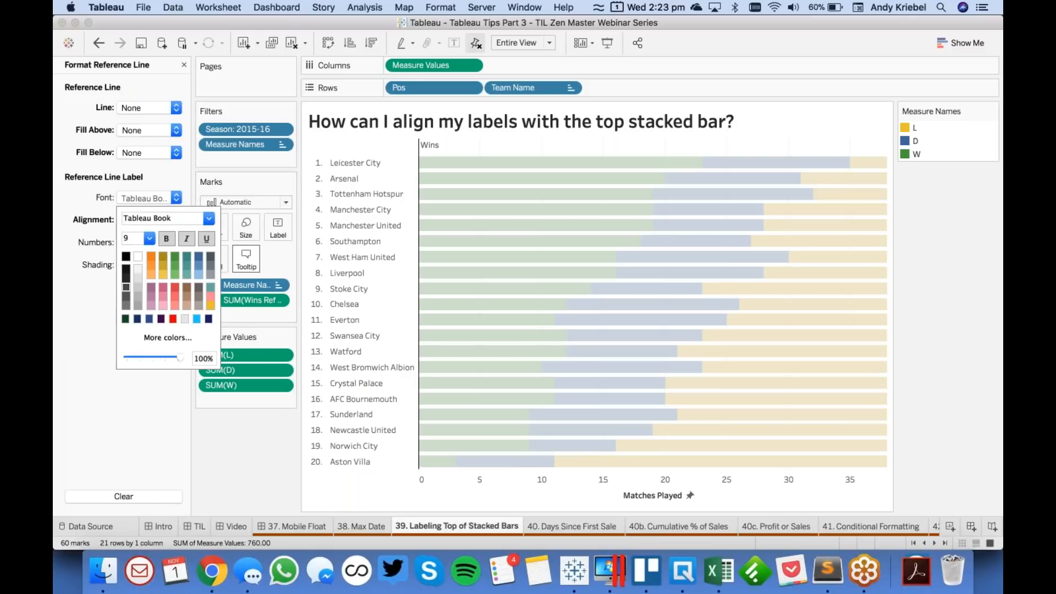
{"action": "left_click", "coordinate": [148, 236]}
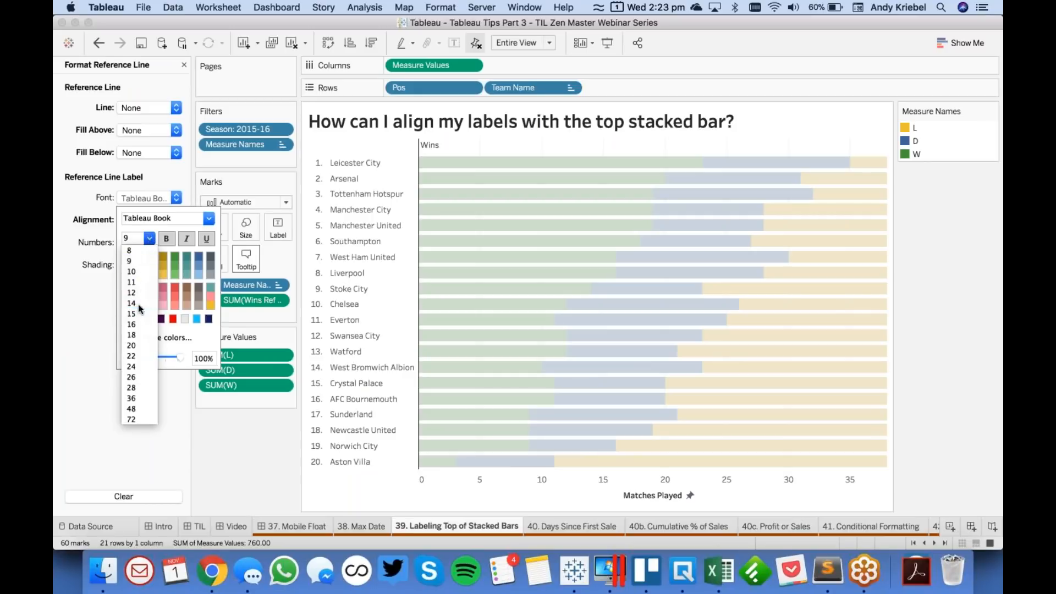
{"action": "left_click", "coordinate": [137, 305]}
{"action": "left_click", "coordinate": [167, 239]}
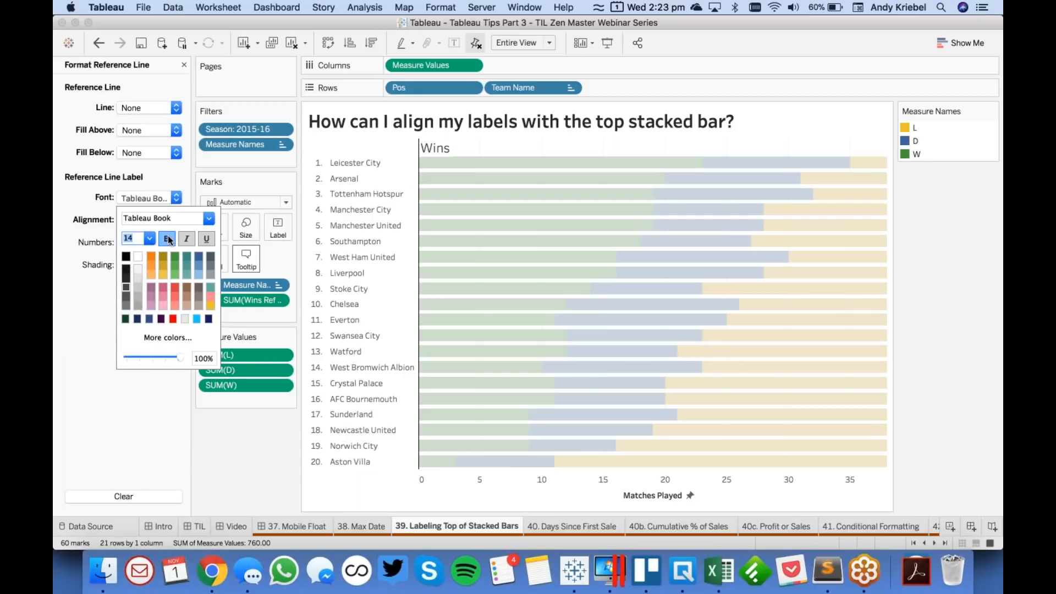
{"action": "left_click", "coordinate": [176, 258]}
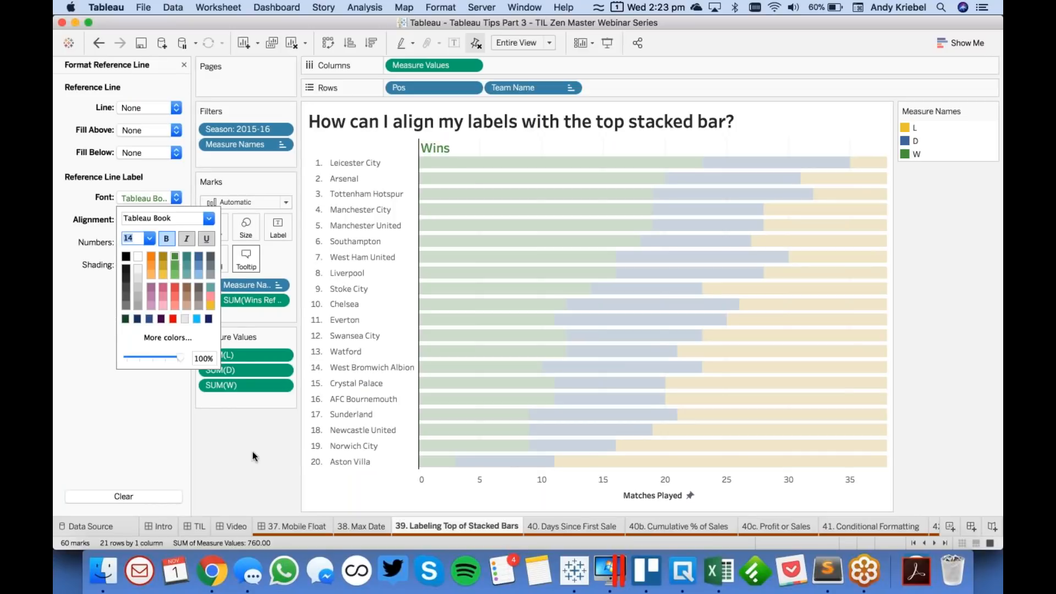
{"action": "left_click", "coordinate": [252, 457]}
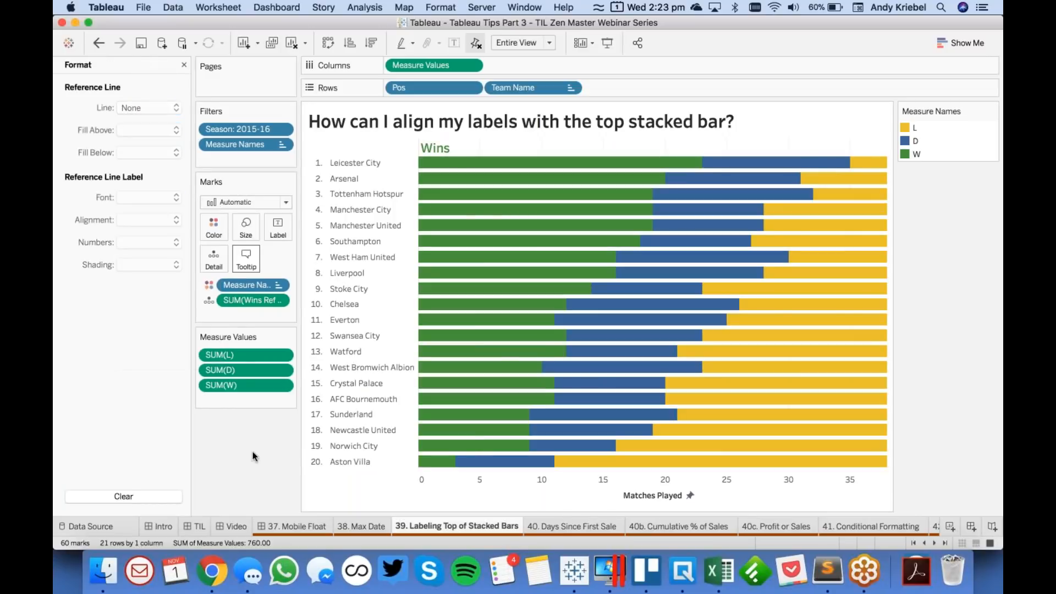
{"action": "left_click", "coordinate": [187, 65]}
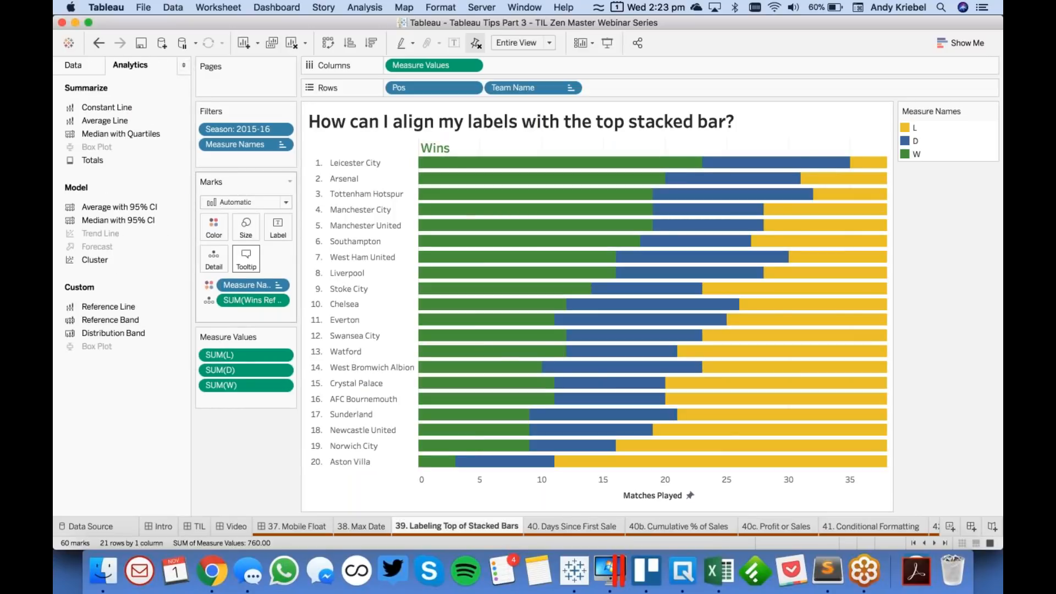
- Review the formula of the Draws Ref Line calculated field and close it without changes
{"action": "left_click", "coordinate": [71, 64]}
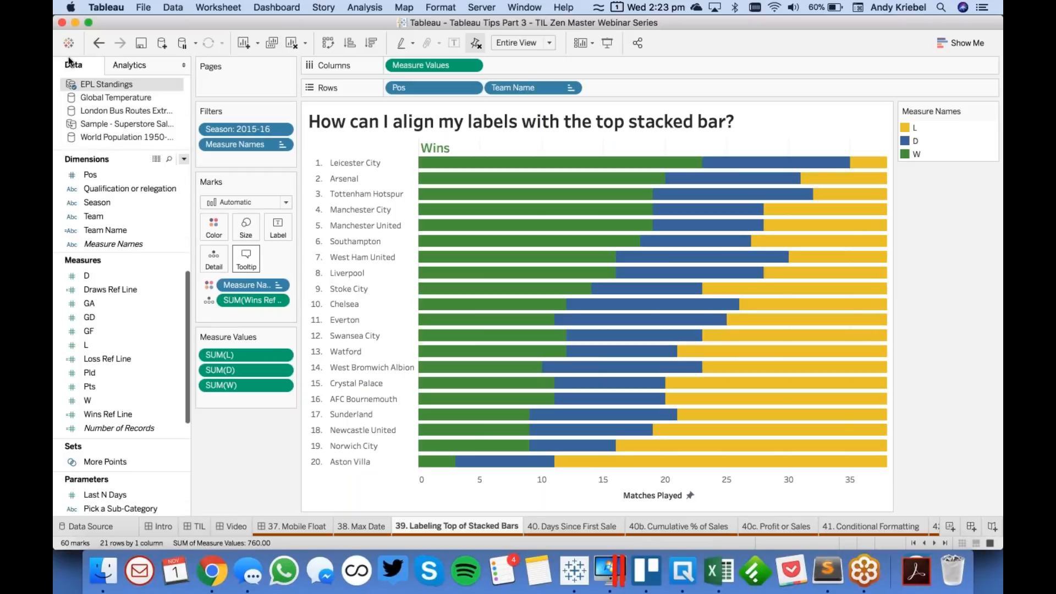
{"action": "right_click", "coordinate": [115, 289]}
{"action": "left_click", "coordinate": [142, 93]}
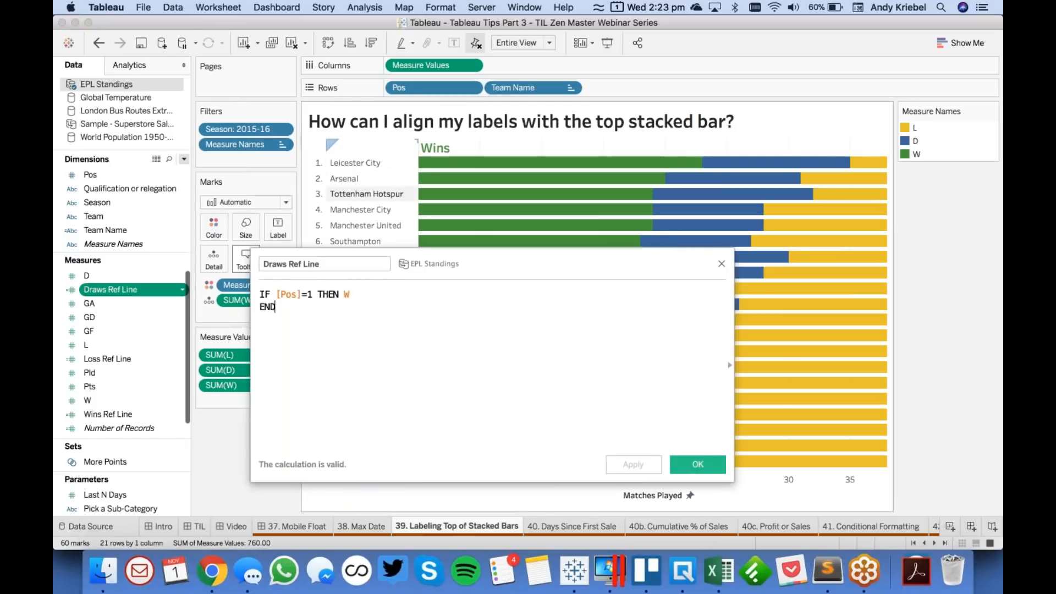
{"action": "double_click", "coordinate": [344, 296]}
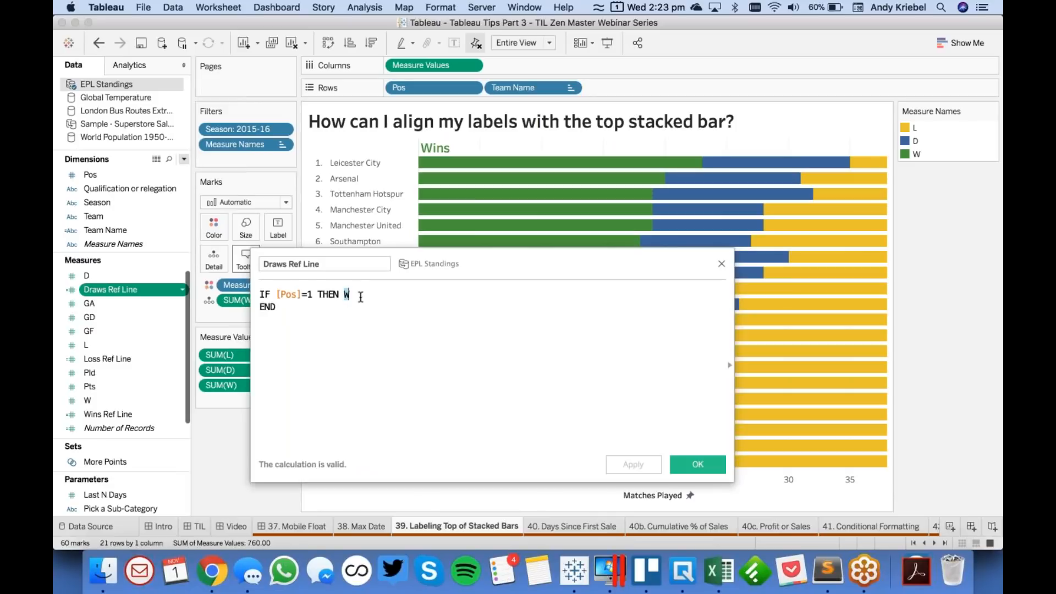
{"action": "mouse_move", "coordinate": [702, 163]}
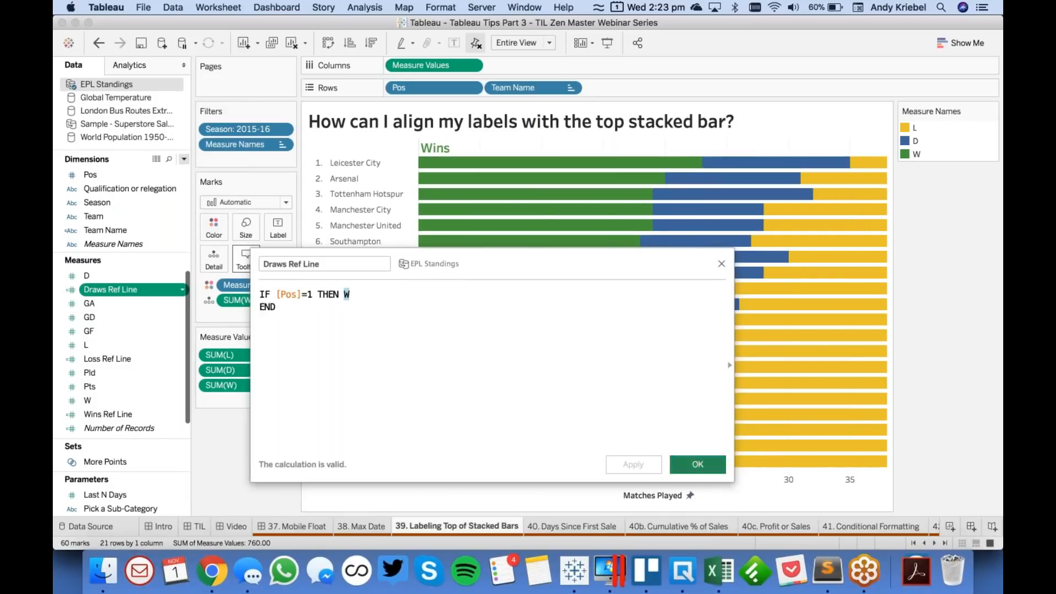
{"action": "left_click", "coordinate": [697, 464]}
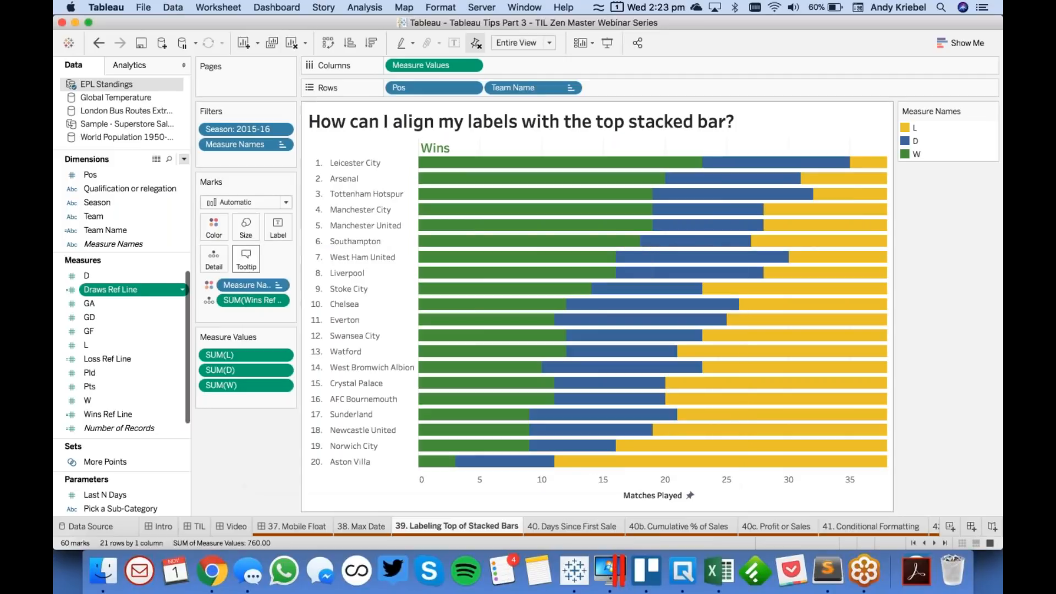
- Review the formula of the Loss Ref Line calculated field and close it without changes
{"action": "right_click", "coordinate": [128, 359]}
{"action": "left_click", "coordinate": [159, 137]}
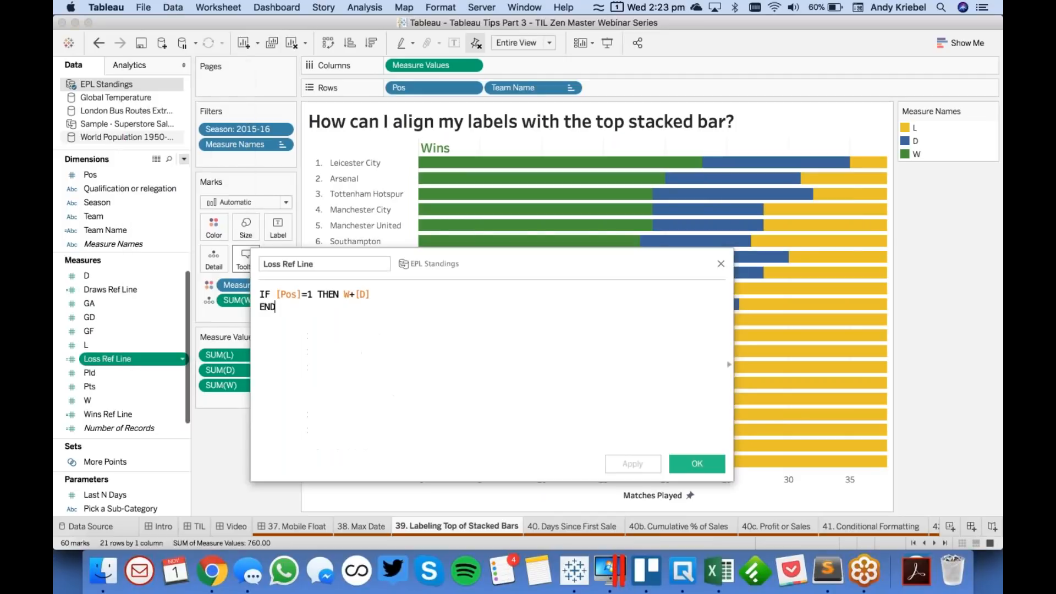
{"action": "left_click_drag", "start_coordinate": [352, 294], "coordinate": [422, 295]}
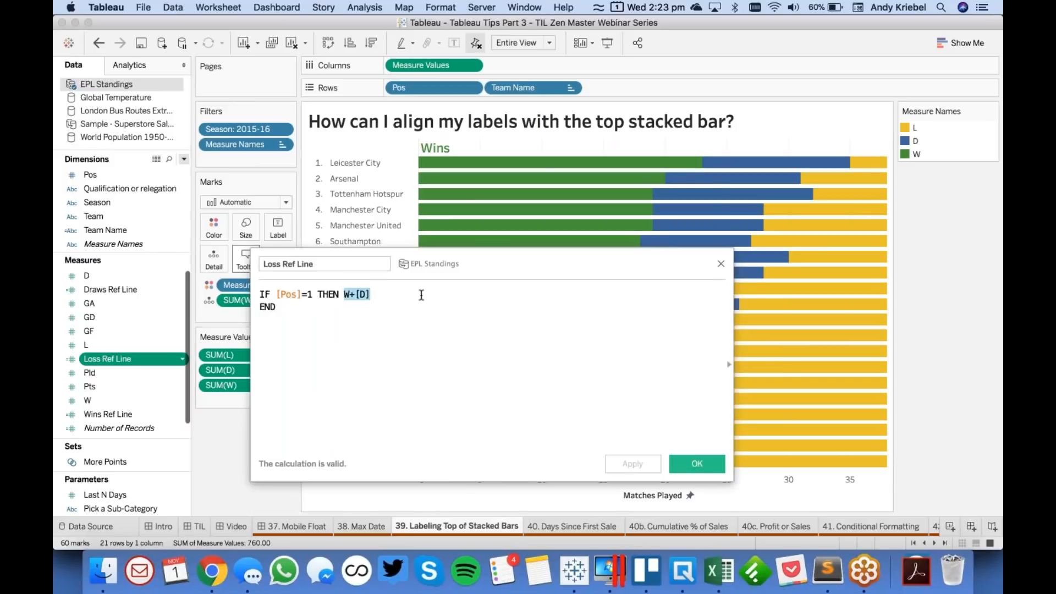
{"action": "left_click", "coordinate": [697, 463]}
- Place Draws Ref Line and Loss Ref Line on Detail, and add an entire-table reference line using SUM(Draws Ref Line) as its value
{"action": "left_click", "coordinate": [114, 293], "text": "super"}
{"action": "left_click_drag", "start_coordinate": [121, 289], "coordinate": [214, 258]}
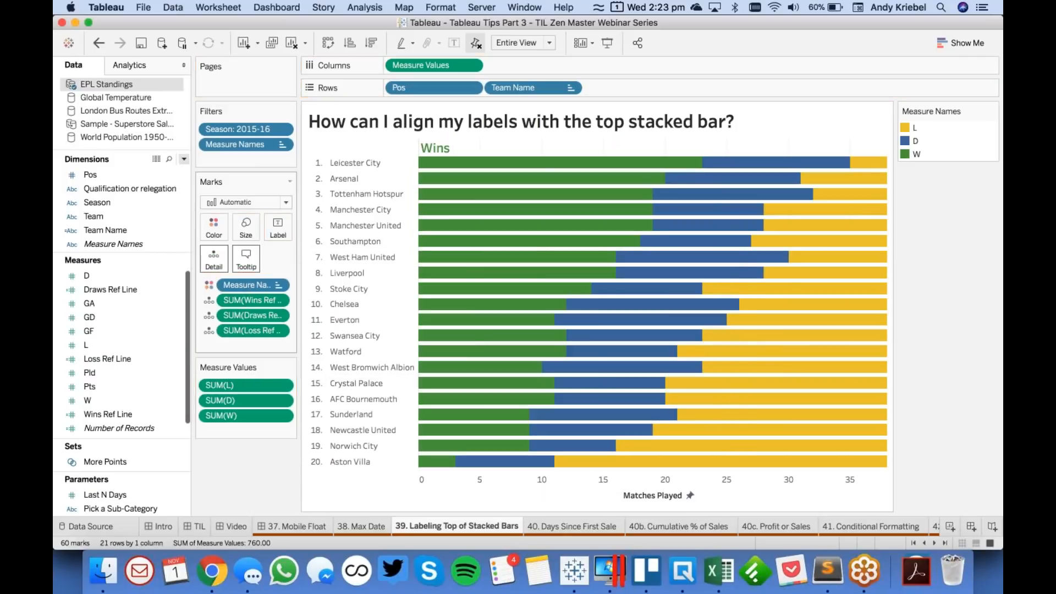
{"action": "left_click", "coordinate": [126, 67]}
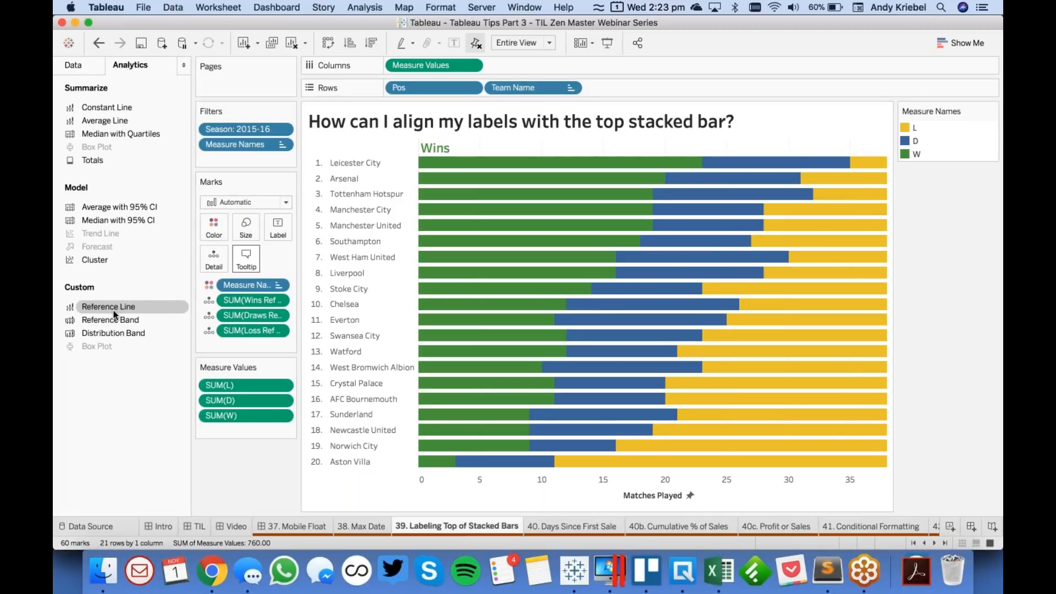
{"action": "left_click_drag", "start_coordinate": [115, 314], "coordinate": [432, 162]}
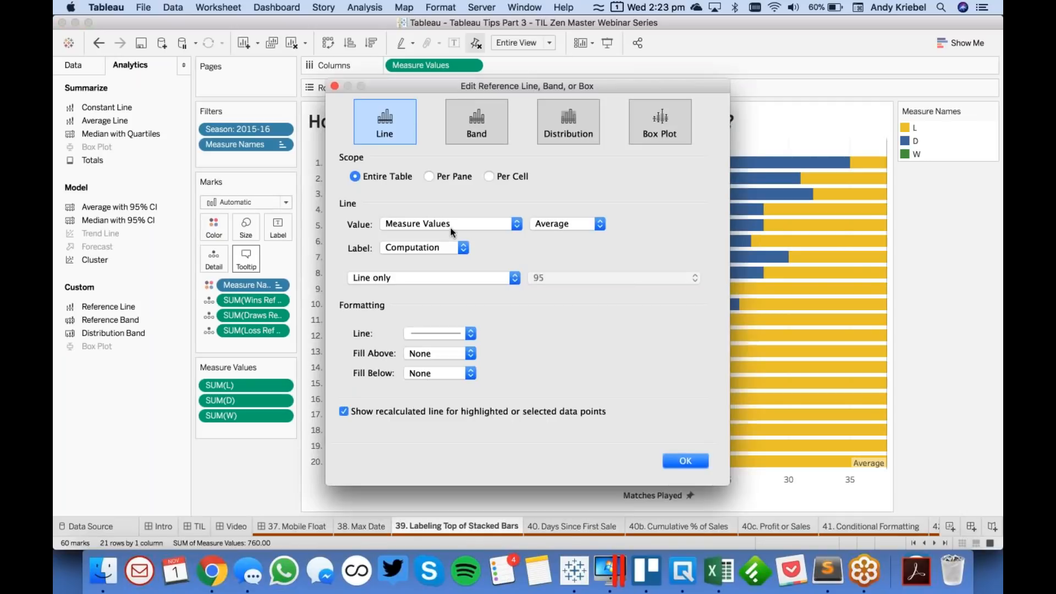
{"action": "left_click", "coordinate": [439, 229]}
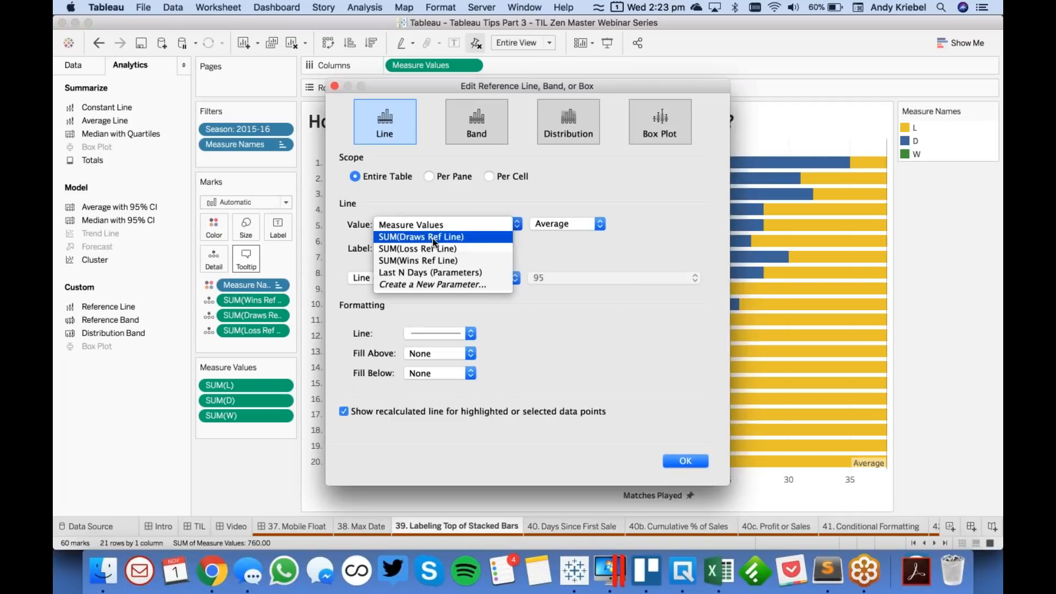
{"action": "left_click", "coordinate": [434, 241]}
- Give the new reference line the custom label Draws, set its line to None, and turn off the recalculated line for selected data points
{"action": "left_click", "coordinate": [430, 248]}
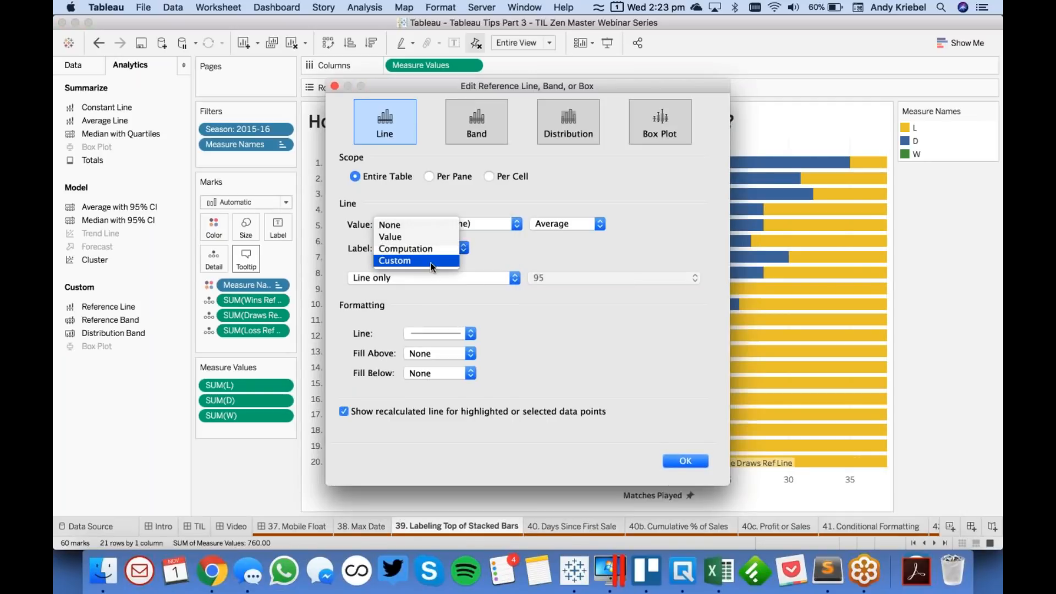
{"action": "left_click", "coordinate": [433, 262]}
{"action": "left_click", "coordinate": [515, 248]}
{"action": "type", "text": "Dra"}
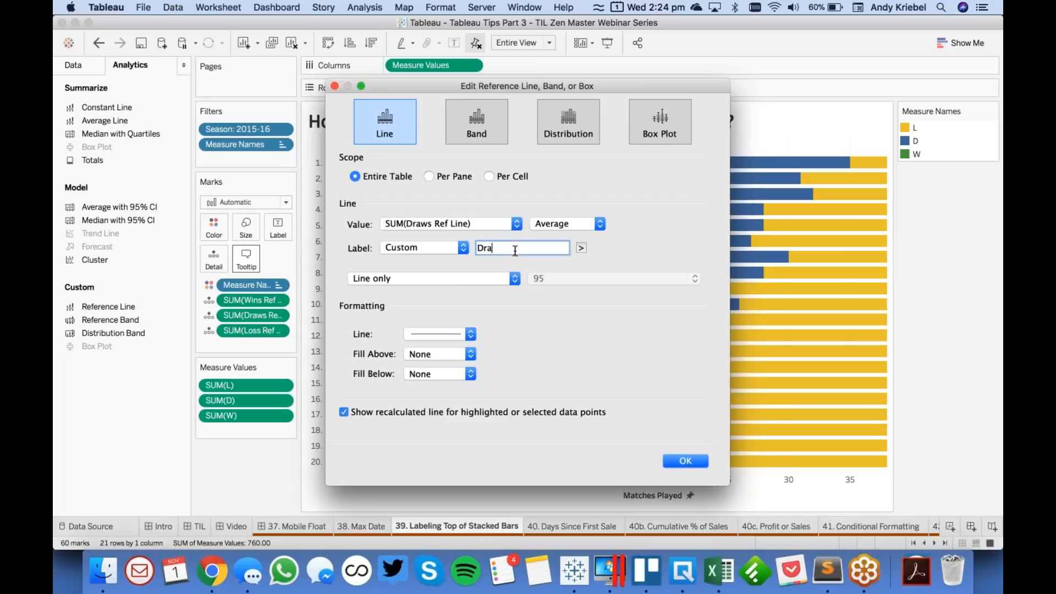
{"action": "type", "text": "ws"}
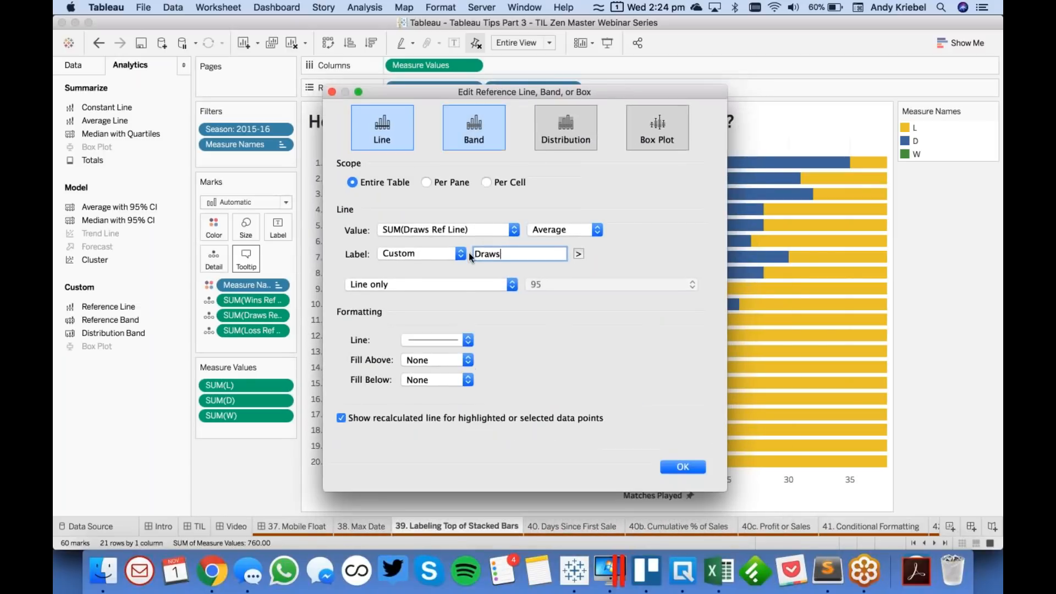
{"action": "left_click", "coordinate": [432, 339]}
{"action": "left_click", "coordinate": [431, 359]}
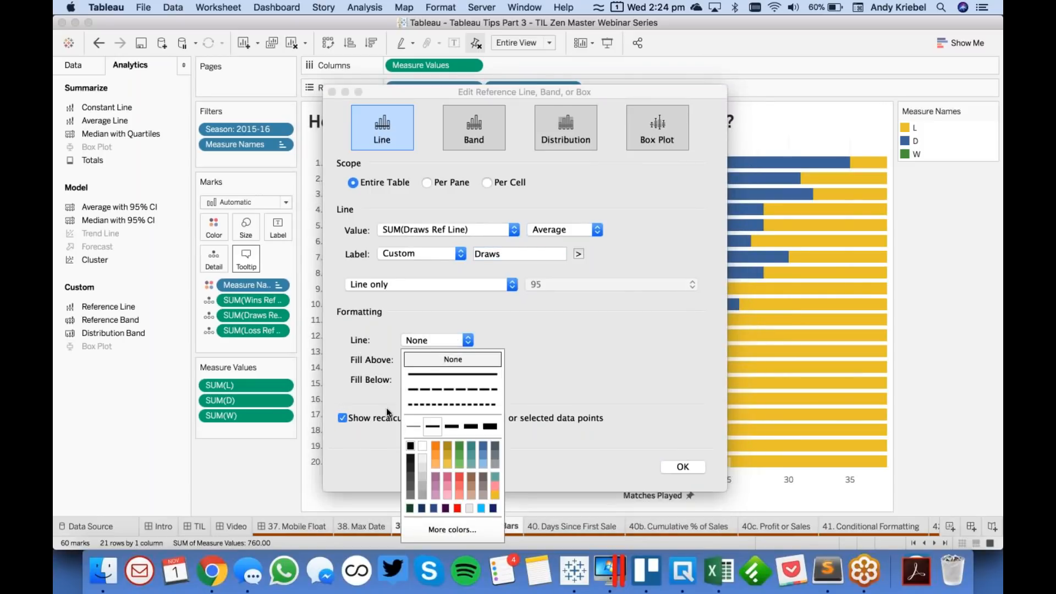
{"action": "left_click", "coordinate": [380, 418]}
{"action": "left_click", "coordinate": [676, 467]}
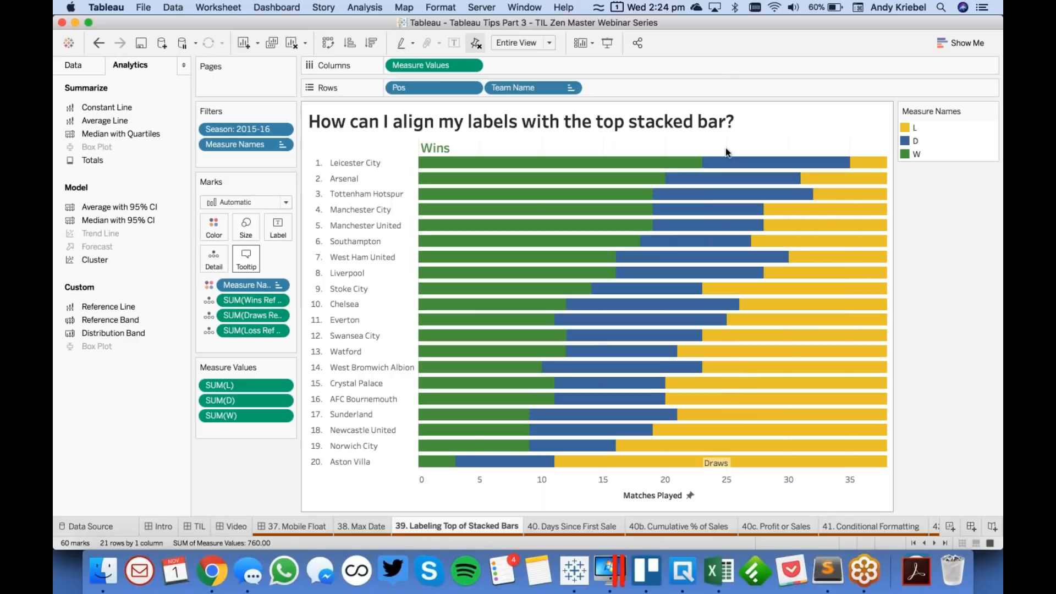
- Format the Draws reference line label font as 16-point bold blue to match the D bars
{"action": "left_click", "coordinate": [711, 464]}
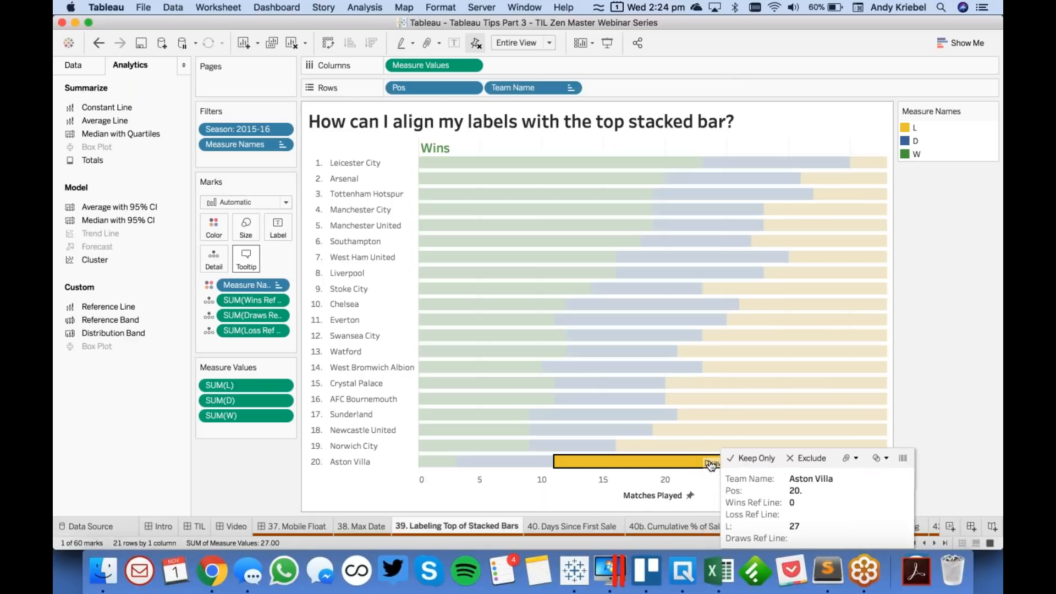
{"action": "left_click", "coordinate": [702, 152]}
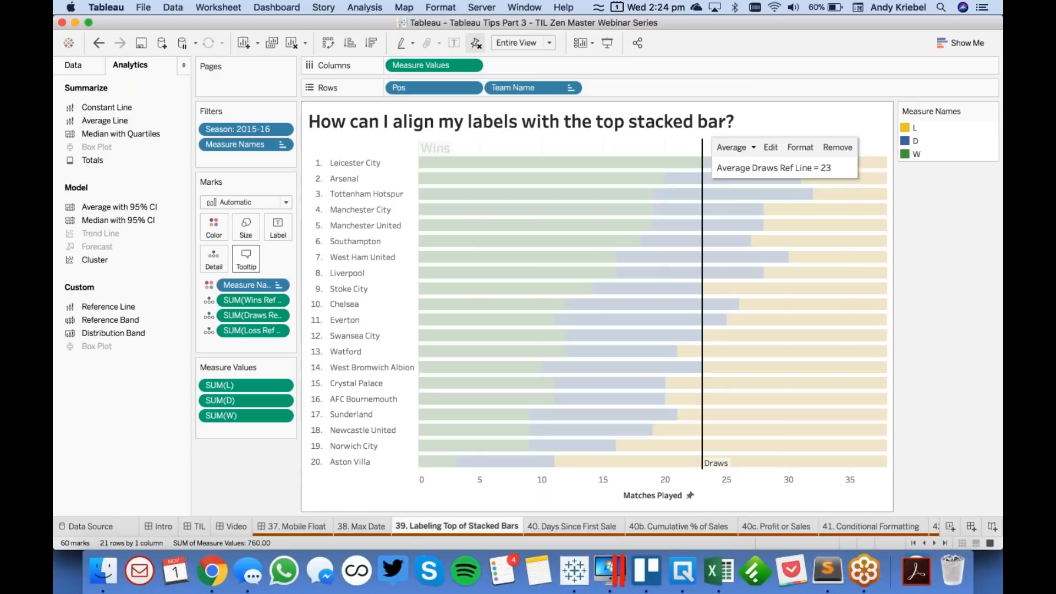
{"action": "left_click", "coordinate": [792, 142]}
{"action": "left_click", "coordinate": [138, 199]}
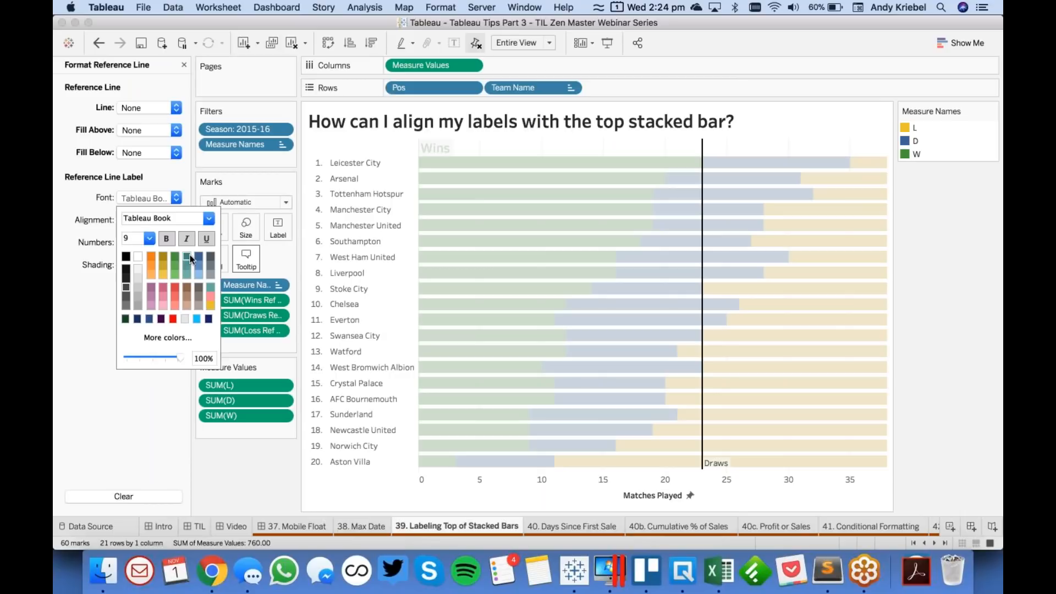
{"action": "left_click", "coordinate": [150, 237]}
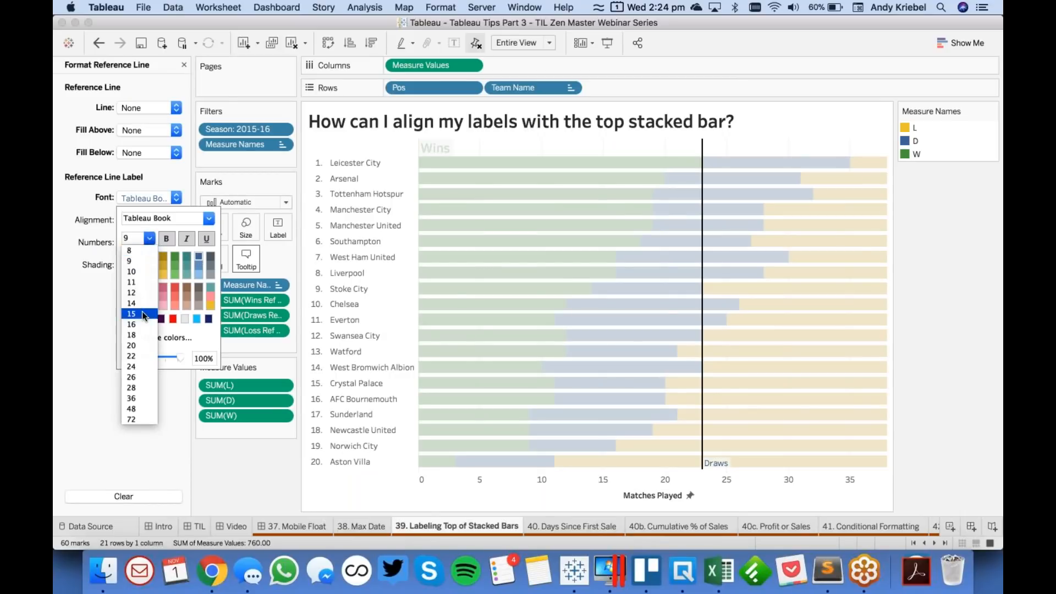
{"action": "left_click", "coordinate": [141, 324]}
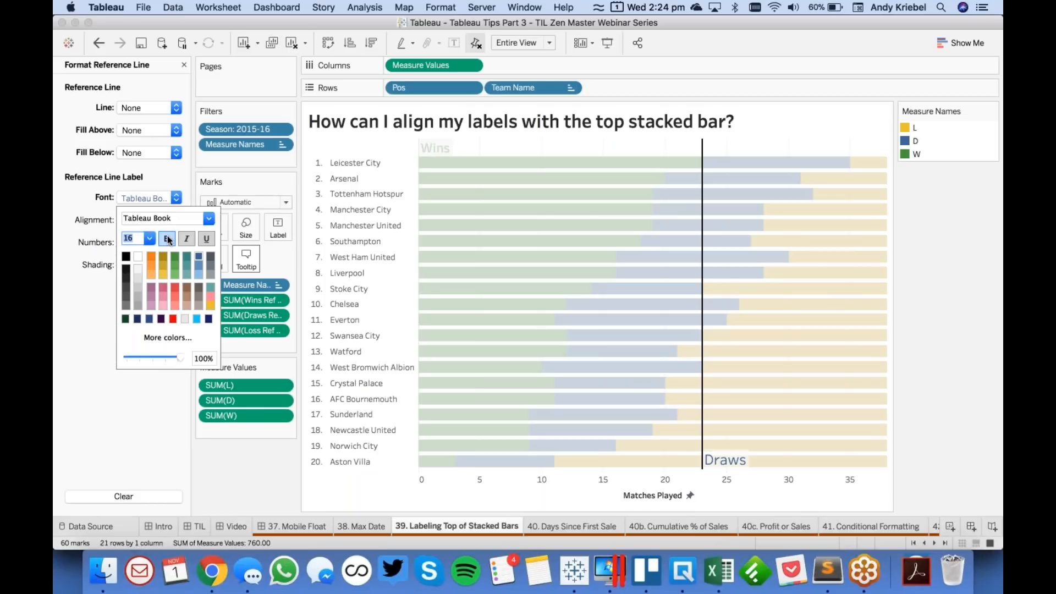
- Align the Draws reference line label horizontally to the right and vertically to the top
{"action": "left_click", "coordinate": [89, 219]}
{"action": "left_click", "coordinate": [142, 220]}
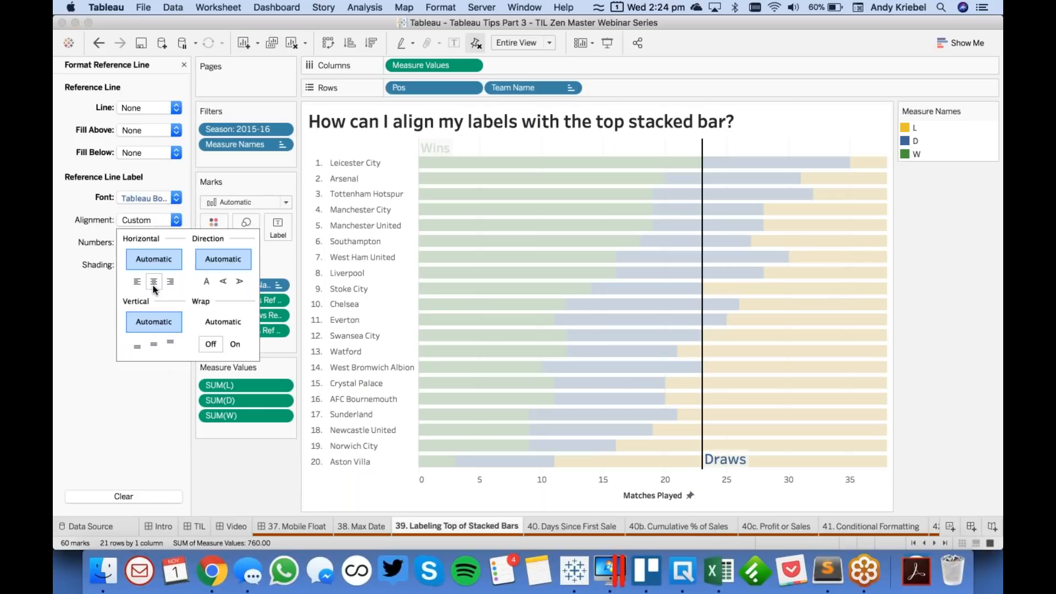
{"action": "left_click", "coordinate": [170, 283]}
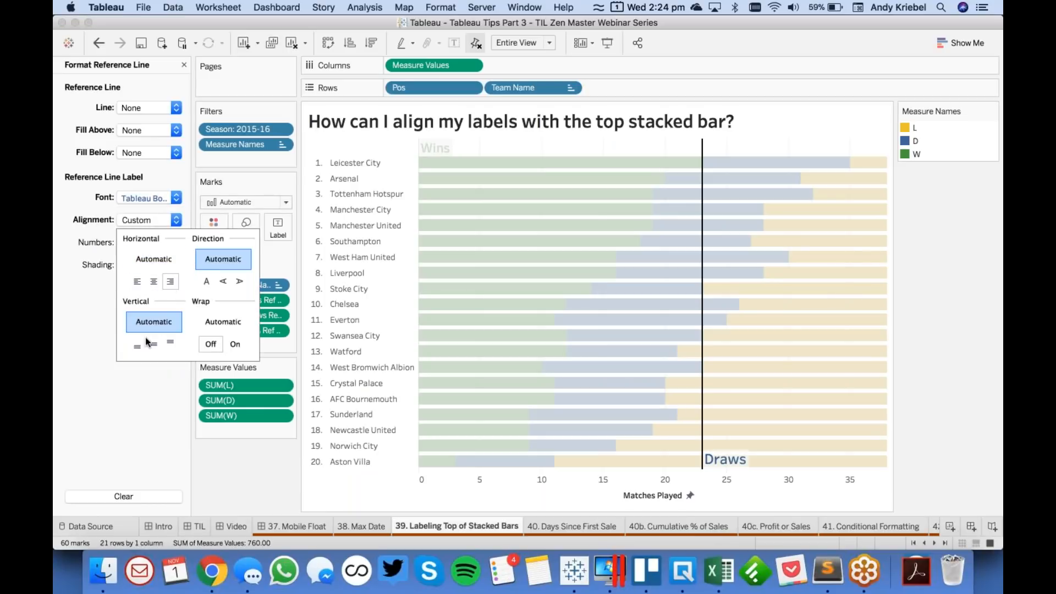
{"action": "left_click", "coordinate": [171, 343]}
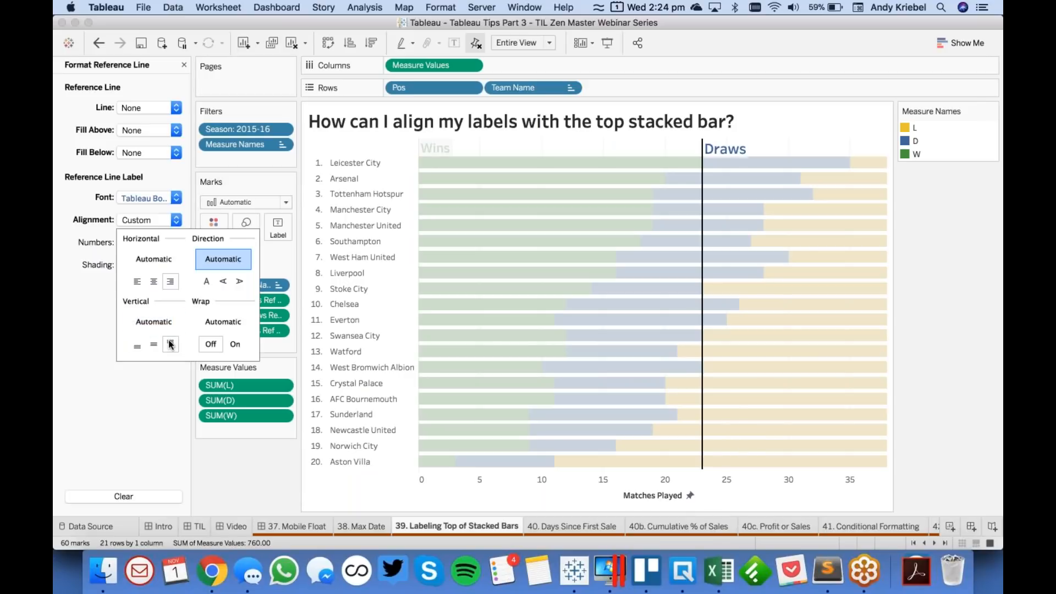
{"action": "left_click", "coordinate": [147, 436]}
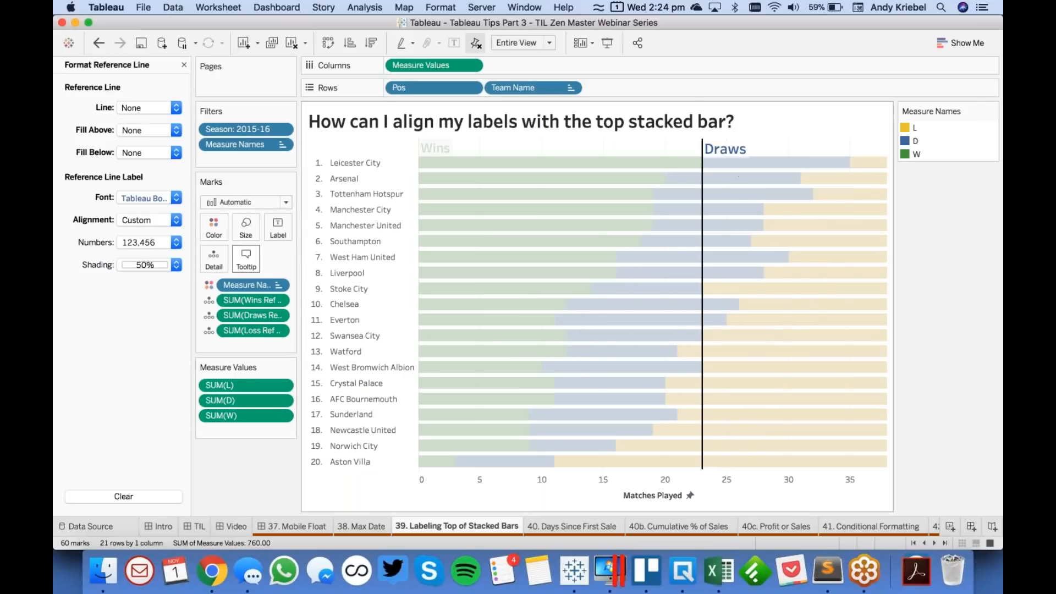
- Set the label shading of both the Draws and Wins reference lines to 0% and close the formatting options
{"action": "left_click", "coordinate": [695, 147]}
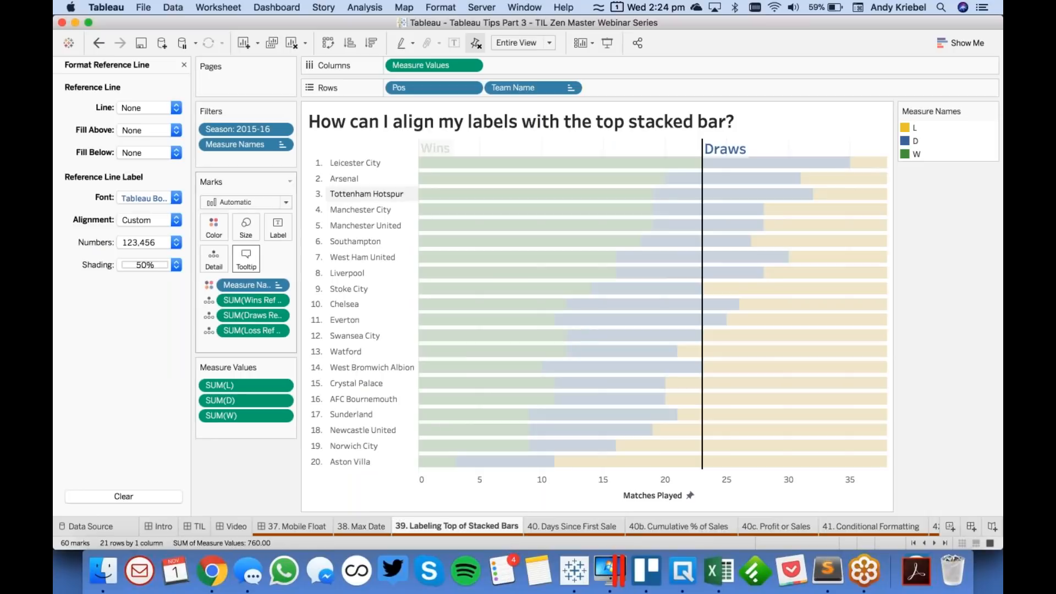
{"action": "left_click", "coordinate": [146, 264]}
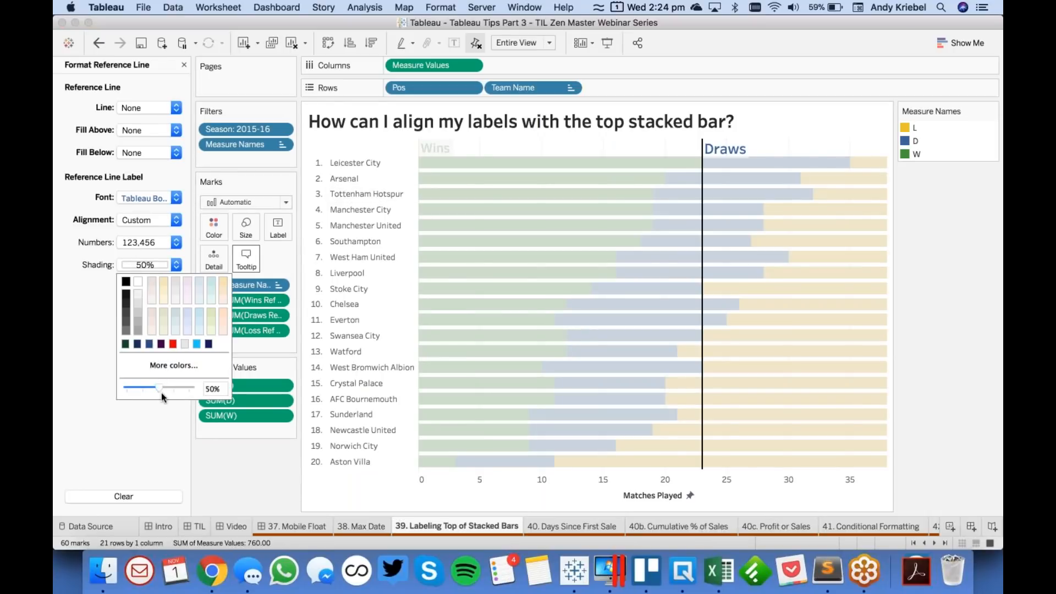
{"action": "left_click_drag", "start_coordinate": [158, 388], "coordinate": [91, 388]}
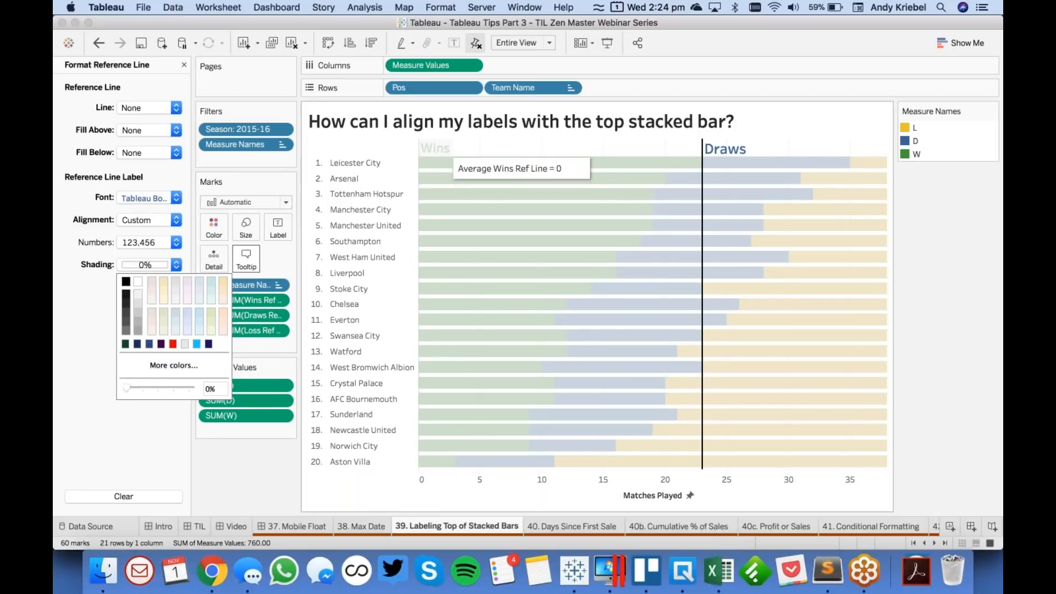
{"action": "left_click", "coordinate": [434, 157]}
{"action": "left_click", "coordinate": [145, 265]}
{"action": "left_click_drag", "start_coordinate": [160, 381], "coordinate": [82, 381]}
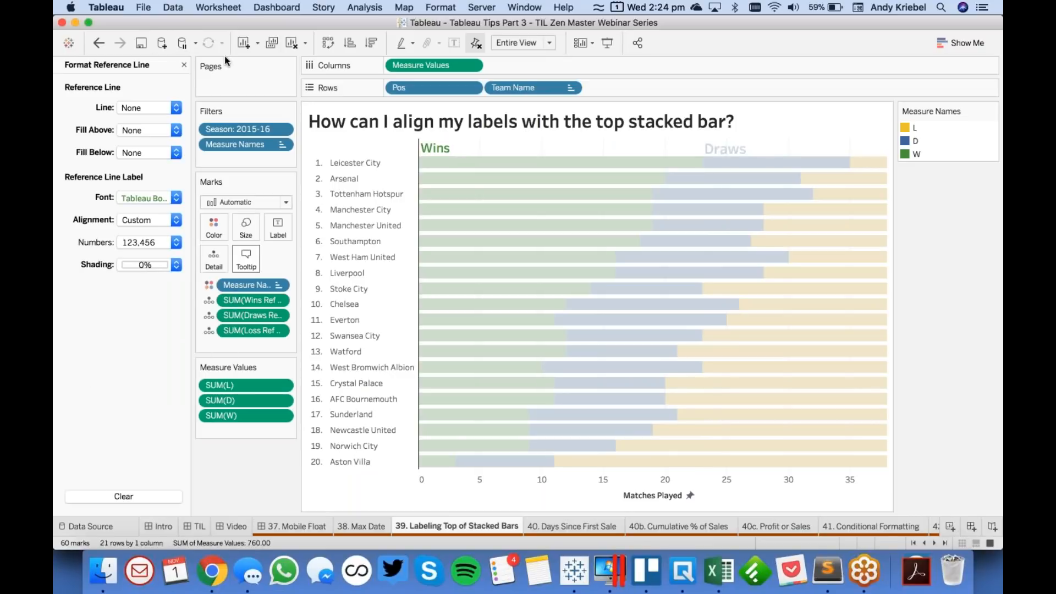
{"action": "left_click", "coordinate": [583, 141]}
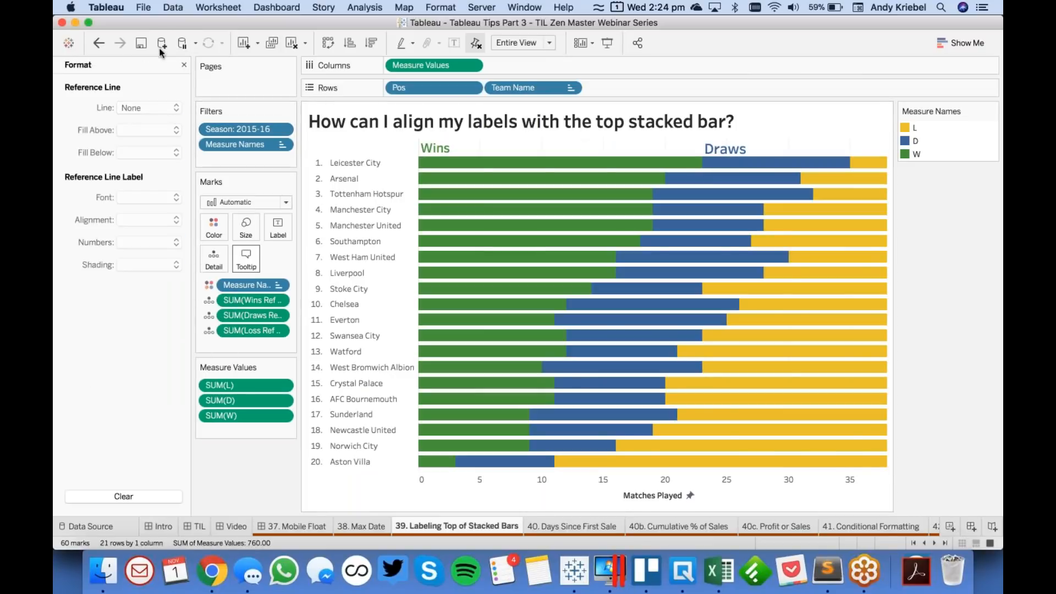
{"action": "left_click", "coordinate": [183, 64]}
- Add a reference line across the entire table using SUM(Loss Ref Line) as its value
{"action": "left_click_drag", "start_coordinate": [118, 306], "coordinate": [437, 164]}
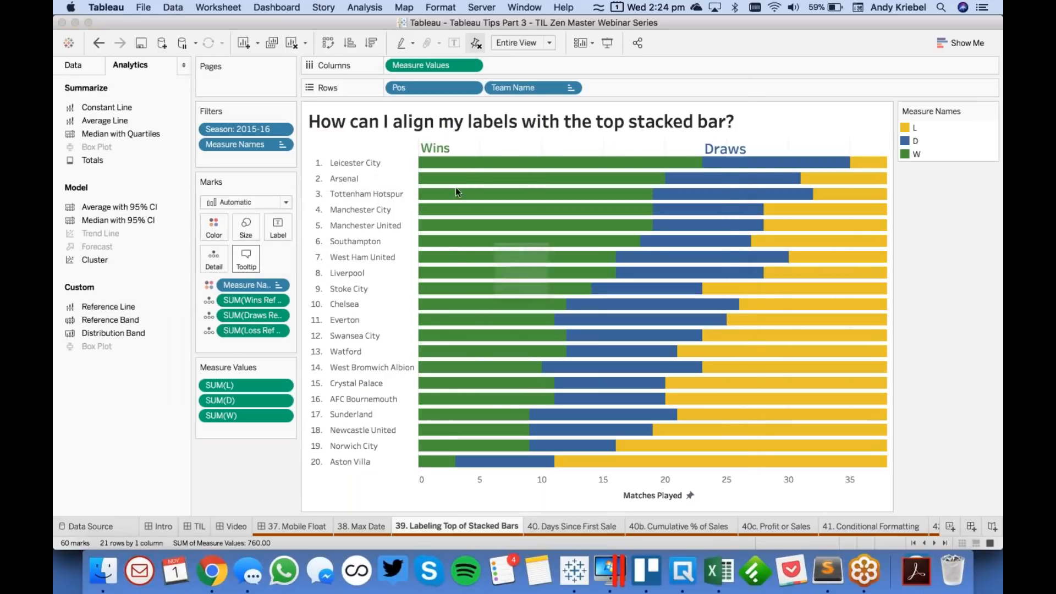
{"action": "left_click", "coordinate": [472, 223]}
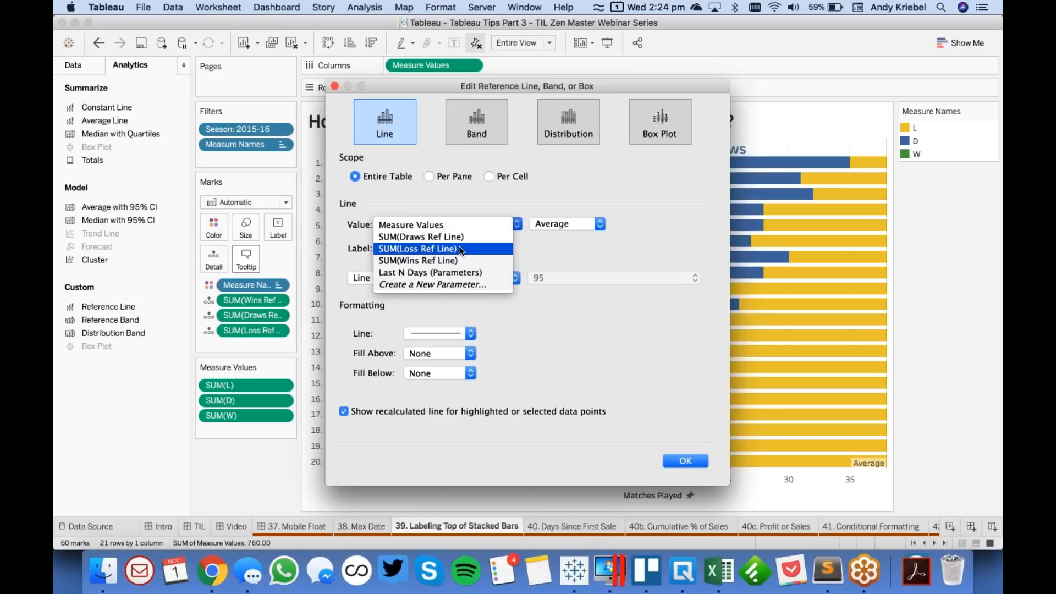
{"action": "left_click", "coordinate": [459, 248]}
- Give the Loss Ref Line reference line the custom label Losses
{"action": "left_click", "coordinate": [421, 279]}
{"action": "left_click", "coordinate": [419, 247]}
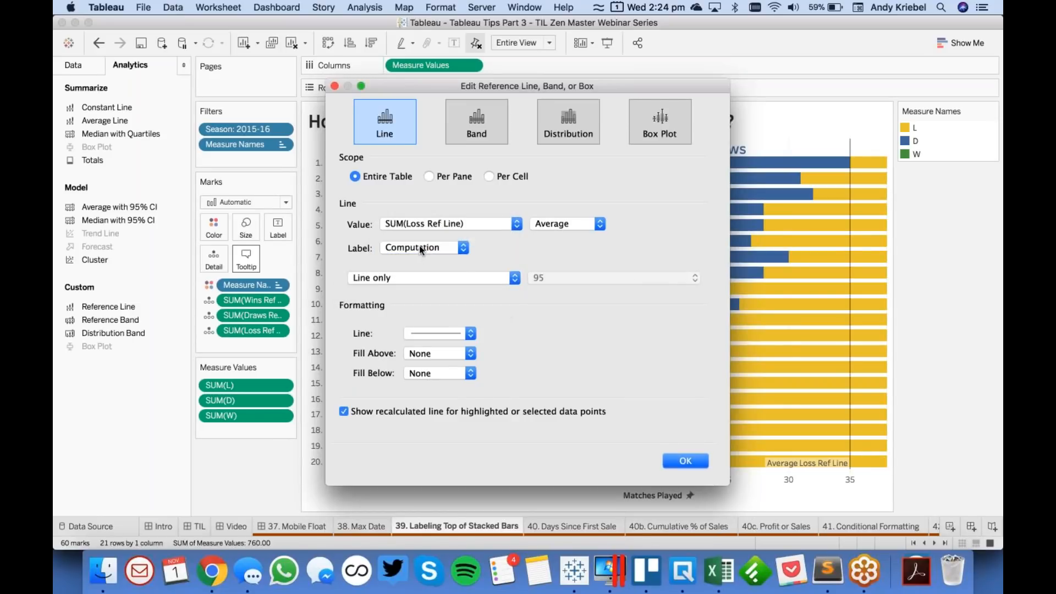
{"action": "left_click", "coordinate": [420, 248]}
{"action": "left_click", "coordinate": [420, 260]}
{"action": "left_click", "coordinate": [527, 251]}
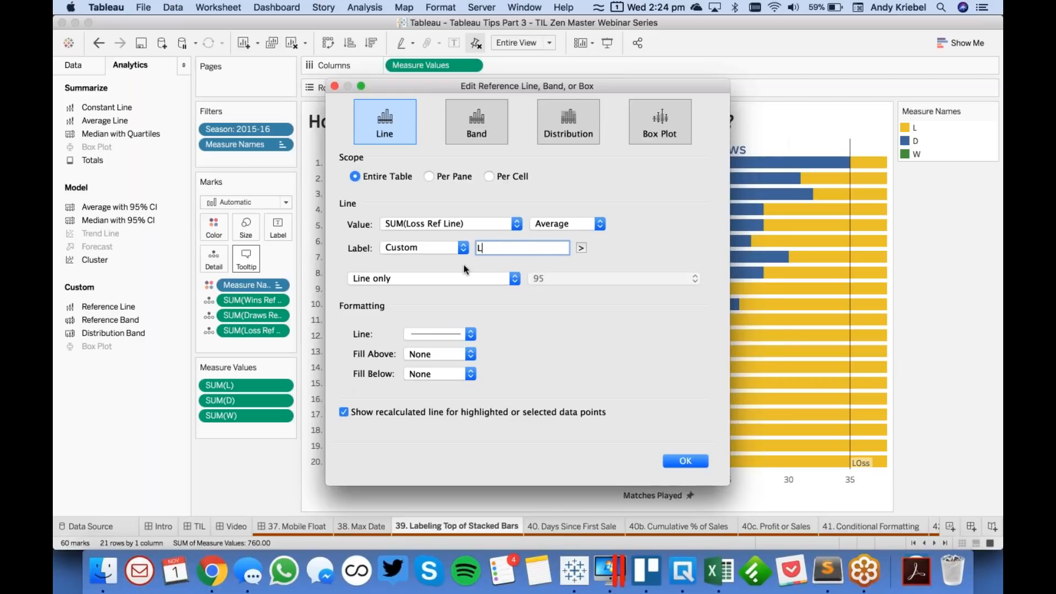
{"action": "type", "text": "Losses"}
{"action": "key", "text": "BackSpace"}
{"action": "key", "text": "BackSpace"}
{"action": "key", "text": "BackSpace"}
{"action": "type", "text": "t"}
{"action": "key", "text": "BackSpace"}
{"action": "type", "text": "ses"}
- Set the Loss Ref Line reference line's line style to None and confirm the reference line
{"action": "left_click", "coordinate": [424, 337]}
{"action": "left_click", "coordinate": [431, 353]}
{"action": "left_click", "coordinate": [380, 413]}
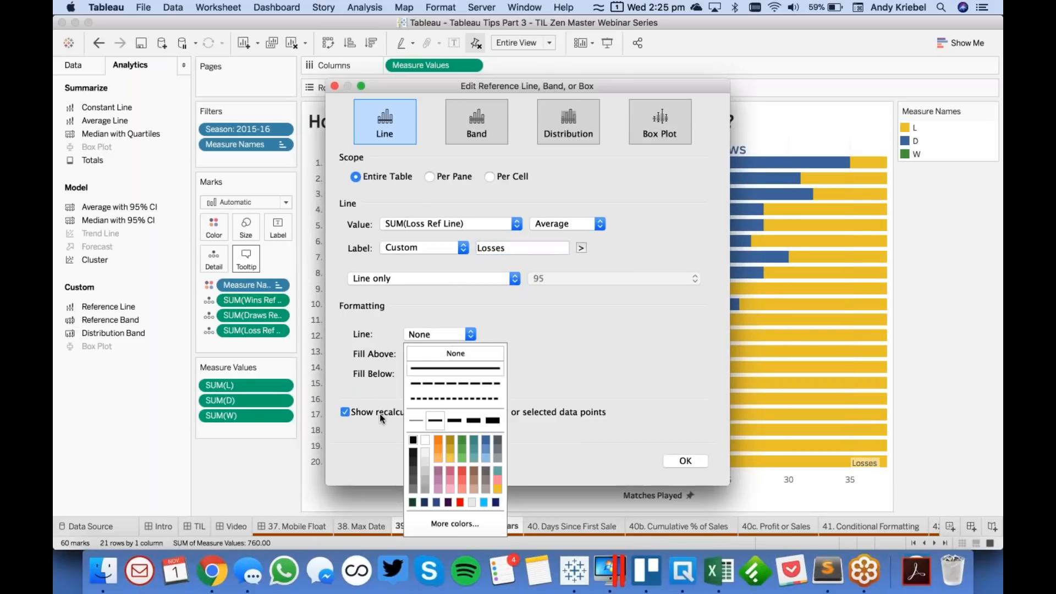
{"action": "left_click", "coordinate": [685, 461]}
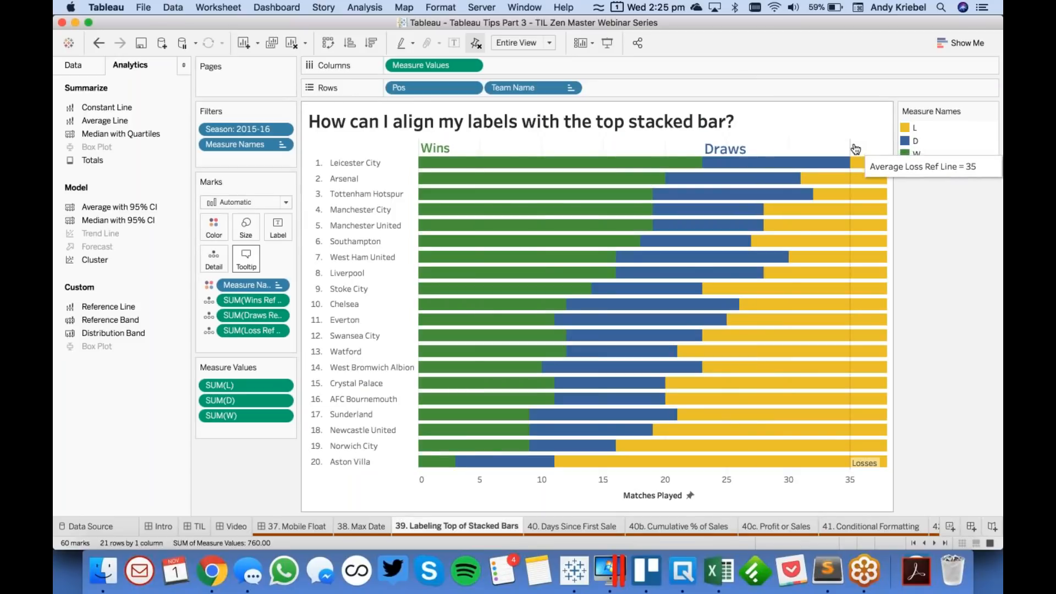
- Format the Losses reference line label as bold, size 16, in a yellow matching the losses bars
{"action": "left_click", "coordinate": [851, 151]}
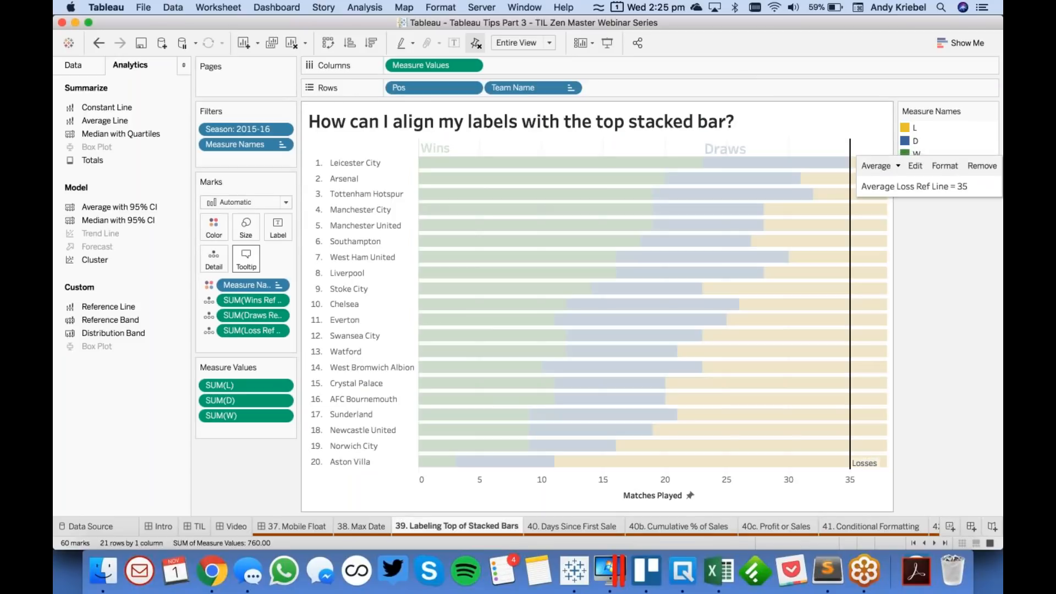
{"action": "left_click", "coordinate": [945, 166]}
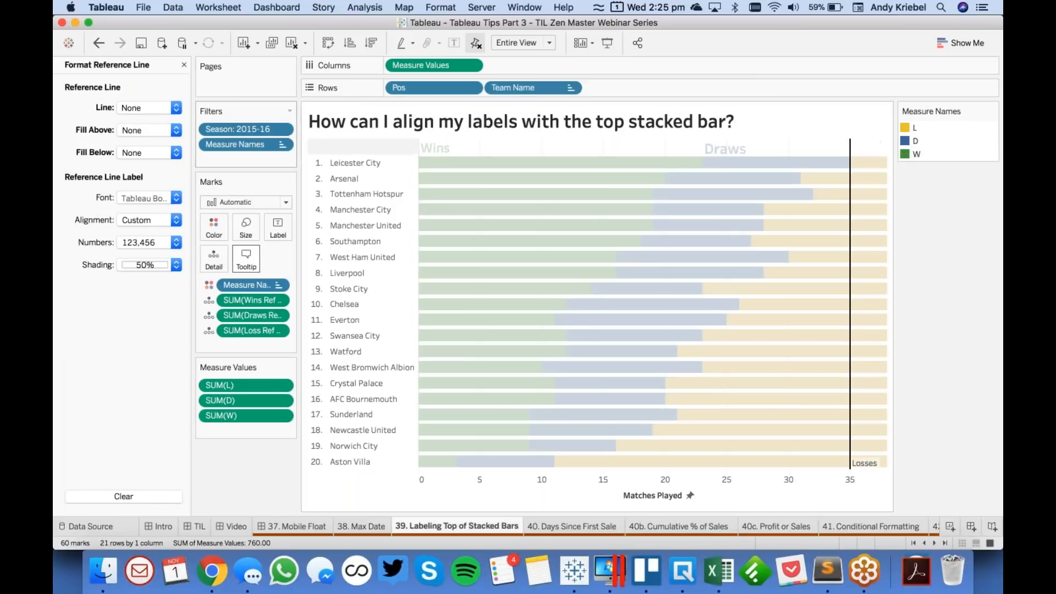
{"action": "left_click", "coordinate": [142, 200]}
{"action": "left_click", "coordinate": [142, 238]}
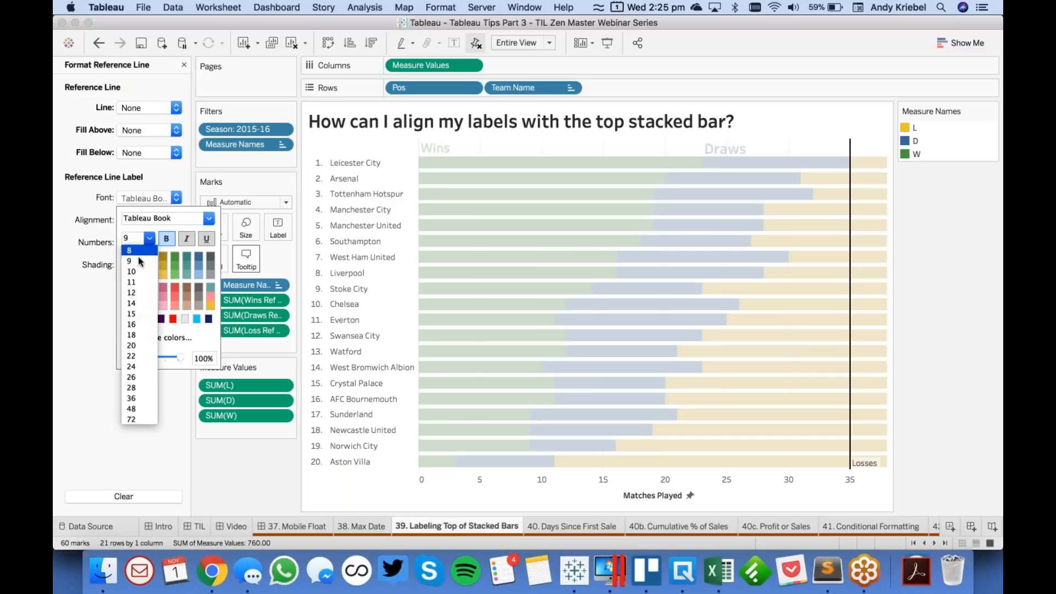
{"action": "left_click", "coordinate": [132, 324]}
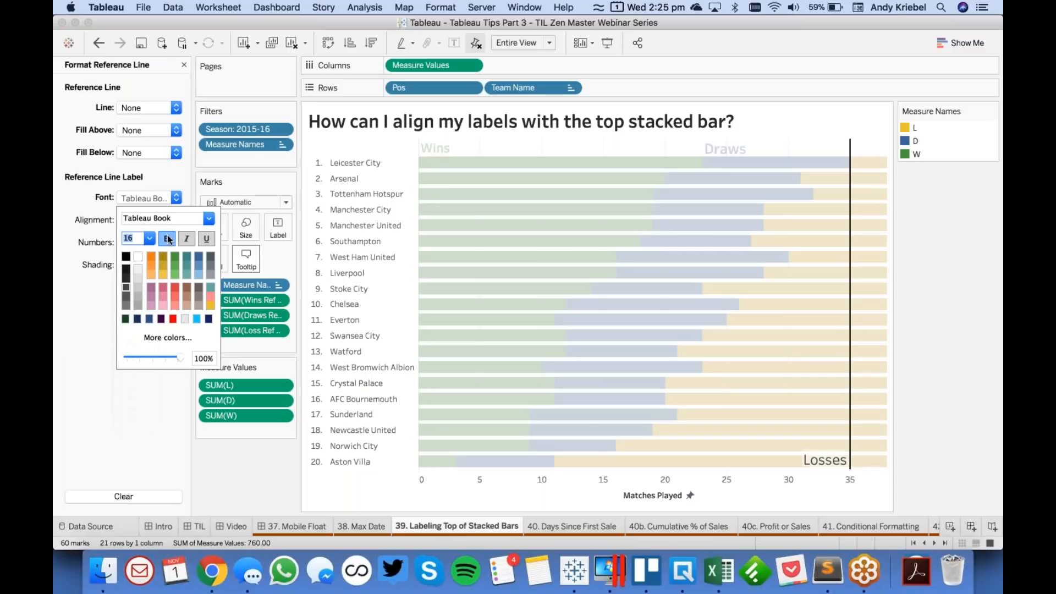
{"action": "left_click", "coordinate": [164, 275]}
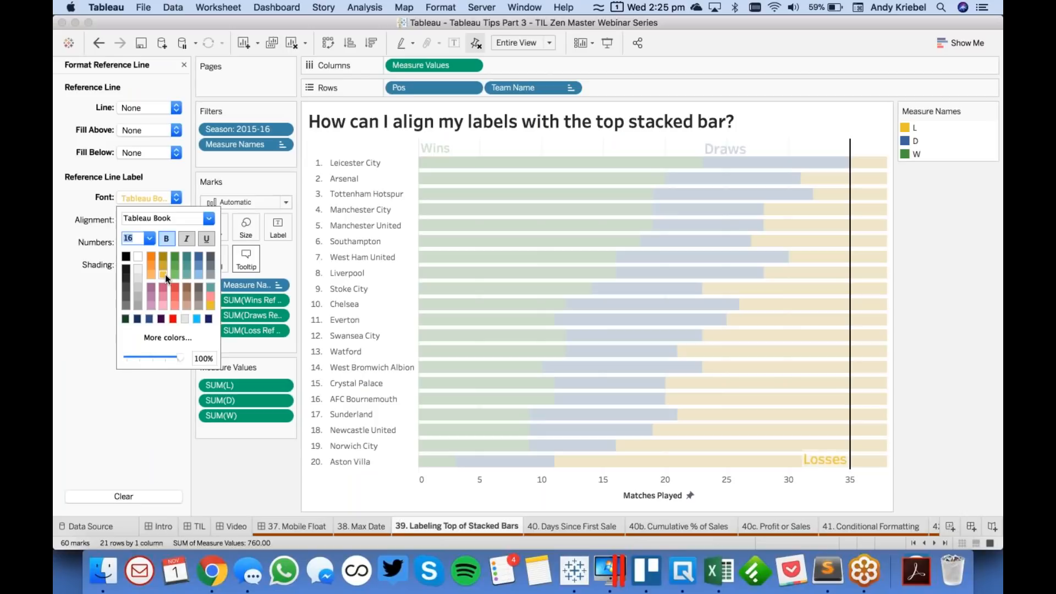
{"action": "left_click", "coordinate": [87, 258]}
- Set the Losses label shading to 0% and align the label horizontally right and vertically top
{"action": "left_click", "coordinate": [147, 265]}
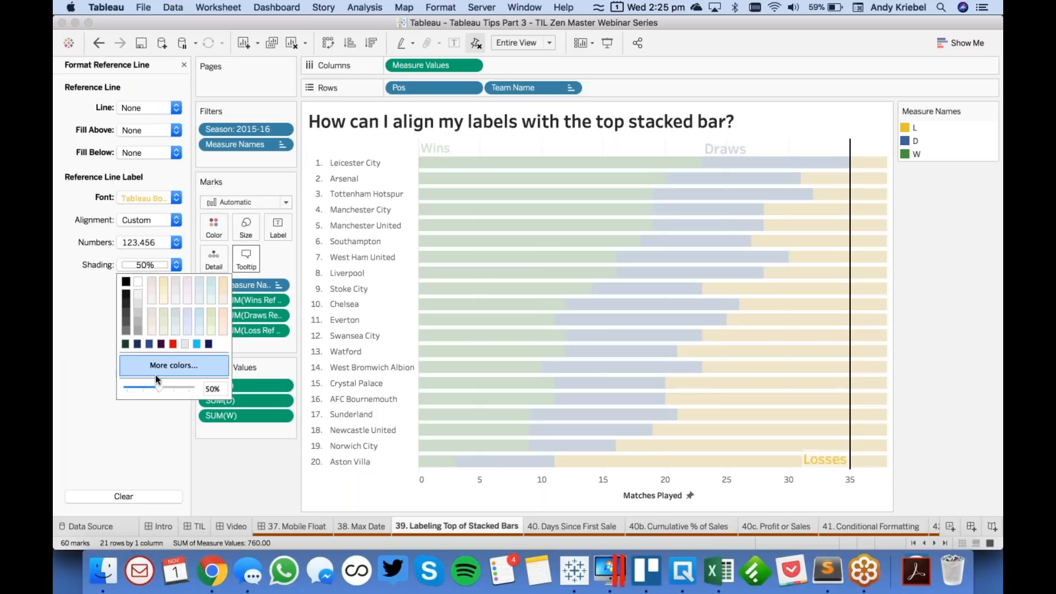
{"action": "left_click_drag", "start_coordinate": [159, 387], "coordinate": [75, 386]}
{"action": "left_click", "coordinate": [132, 221]}
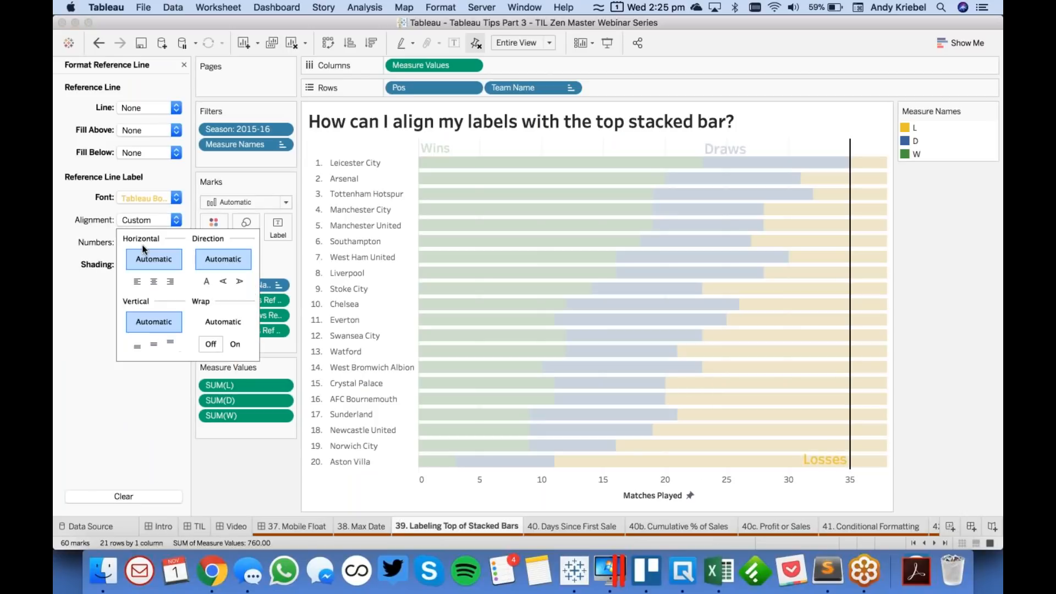
{"action": "left_click", "coordinate": [169, 283]}
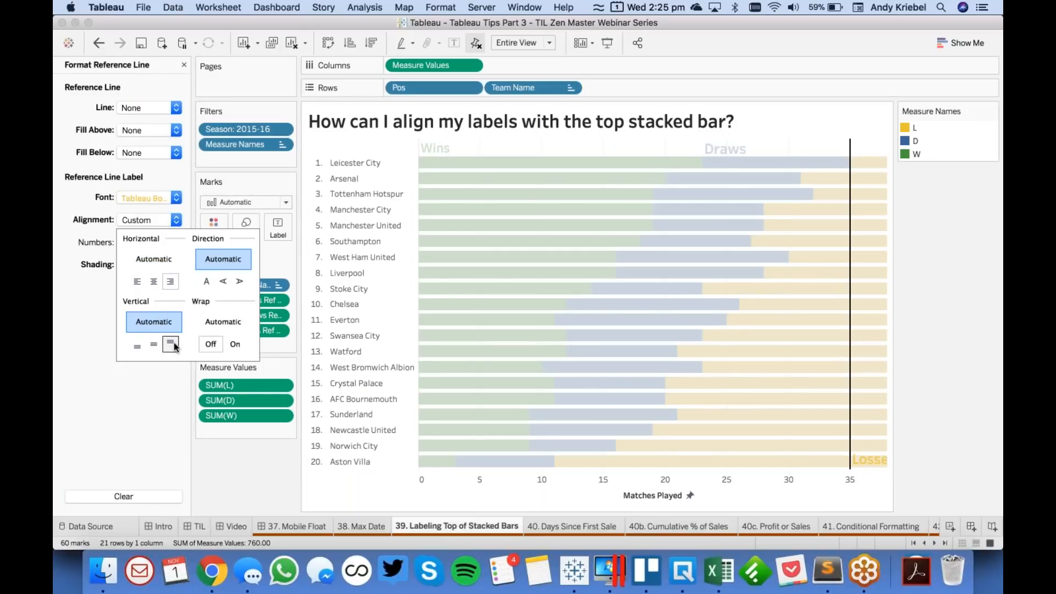
{"action": "left_click", "coordinate": [171, 342]}
{"action": "left_click", "coordinate": [183, 64]}
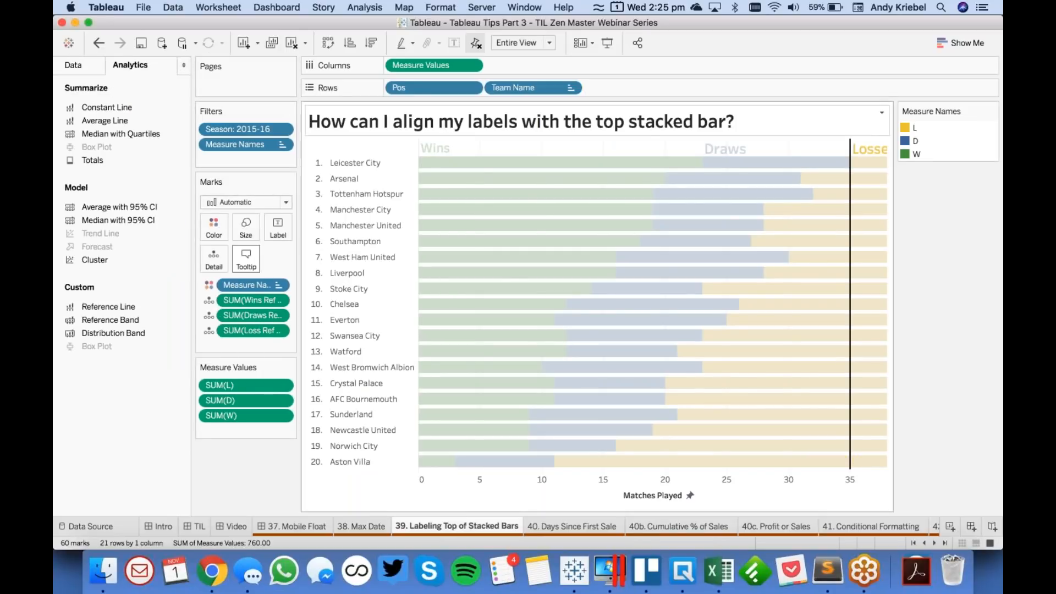
{"action": "left_click", "coordinate": [644, 151]}
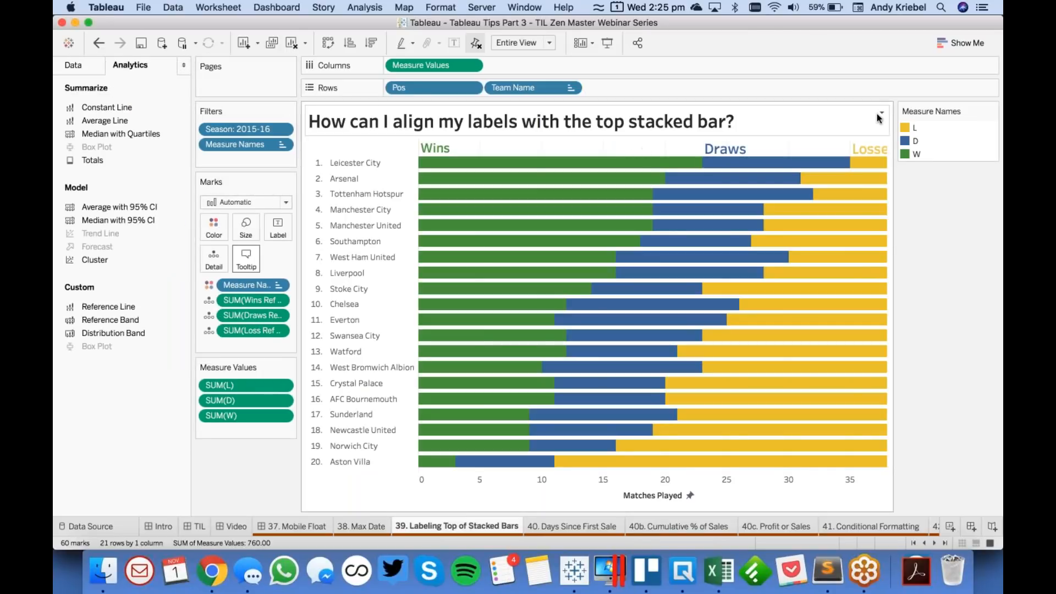
- Set the font size of the Losses reference line label to 12
{"action": "left_click", "coordinate": [874, 151]}
{"action": "left_click", "coordinate": [945, 169]}
{"action": "left_click", "coordinate": [148, 198]}
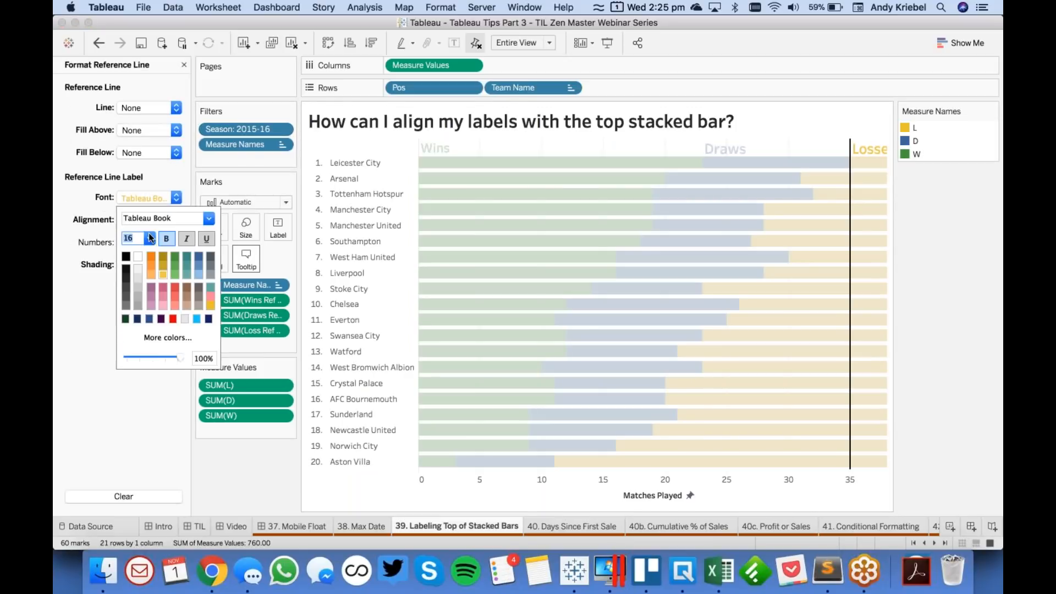
{"action": "left_click", "coordinate": [149, 238]}
{"action": "left_click", "coordinate": [135, 295]}
- Set the font size of the Draws reference line label to 12
{"action": "left_click", "coordinate": [727, 151]}
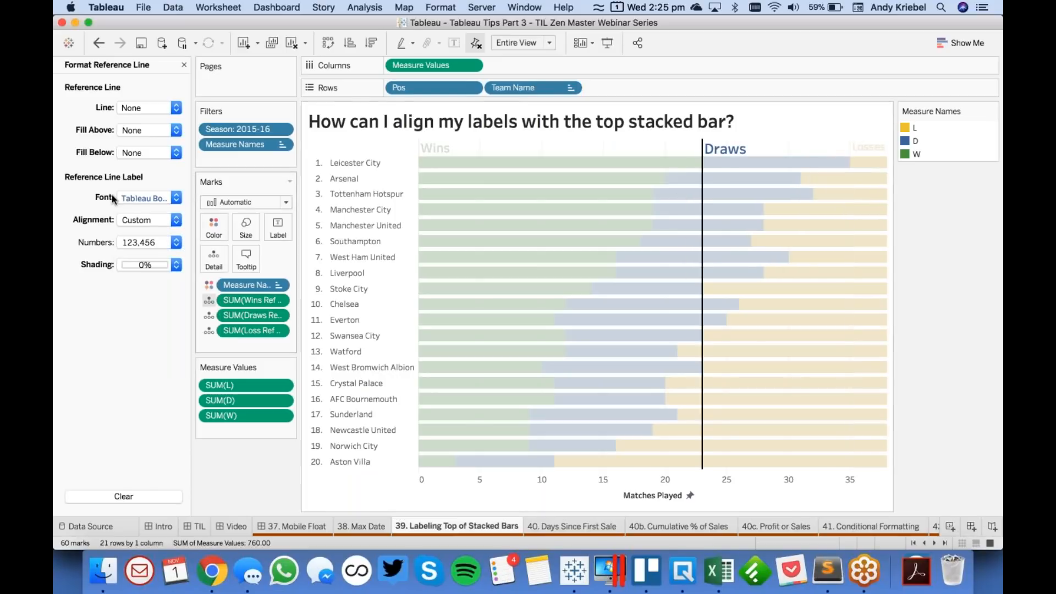
{"action": "left_click", "coordinate": [148, 198]}
{"action": "left_click", "coordinate": [149, 238]}
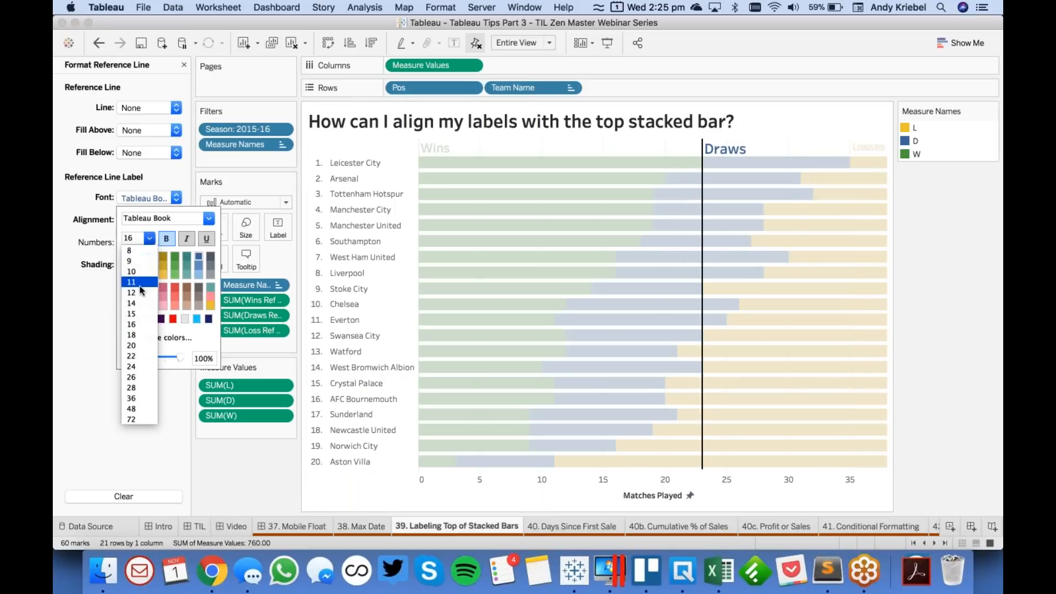
{"action": "left_click", "coordinate": [136, 303]}
{"action": "left_click", "coordinate": [149, 237]}
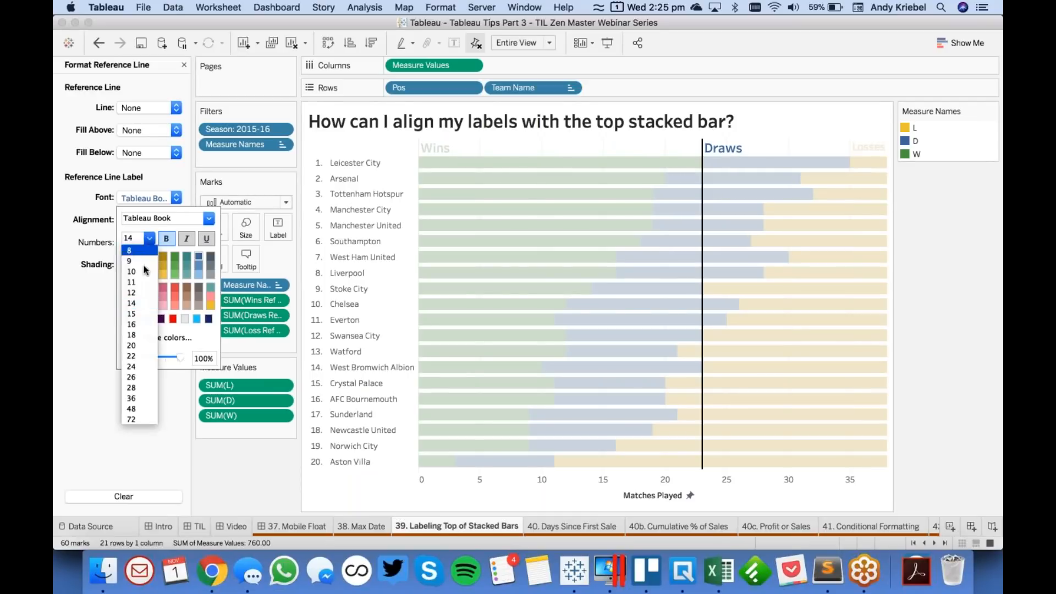
{"action": "left_click", "coordinate": [136, 292]}
- Set the font size of the Wins reference line label to 12, close the formatting options and deselect the line
{"action": "left_click", "coordinate": [437, 148]}
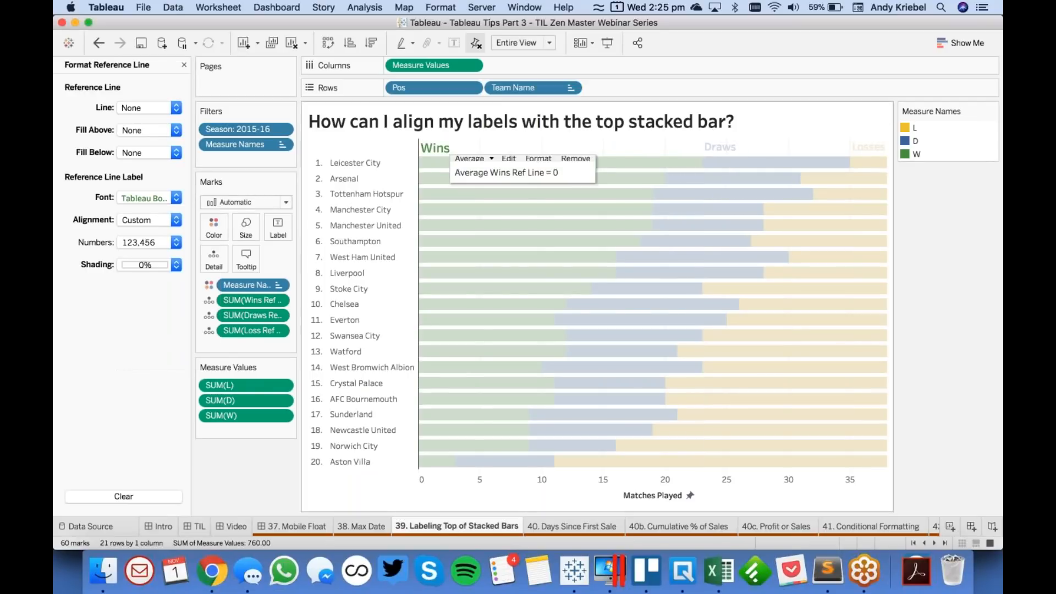
{"action": "left_click", "coordinate": [176, 198]}
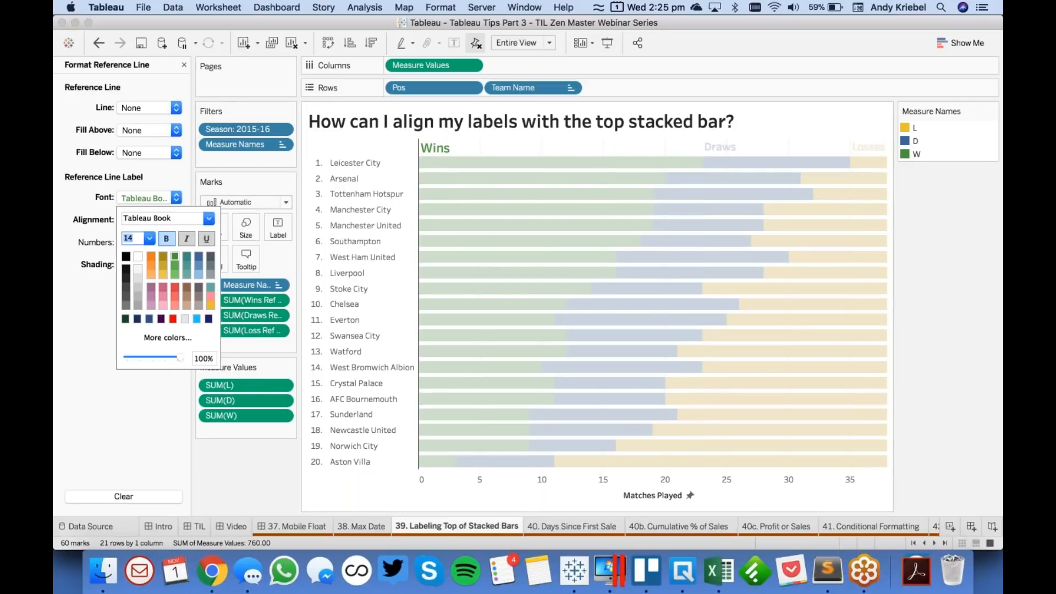
{"action": "left_click", "coordinate": [149, 237]}
{"action": "left_click", "coordinate": [136, 293]}
{"action": "left_click", "coordinate": [91, 309]}
{"action": "left_click", "coordinate": [183, 64]}
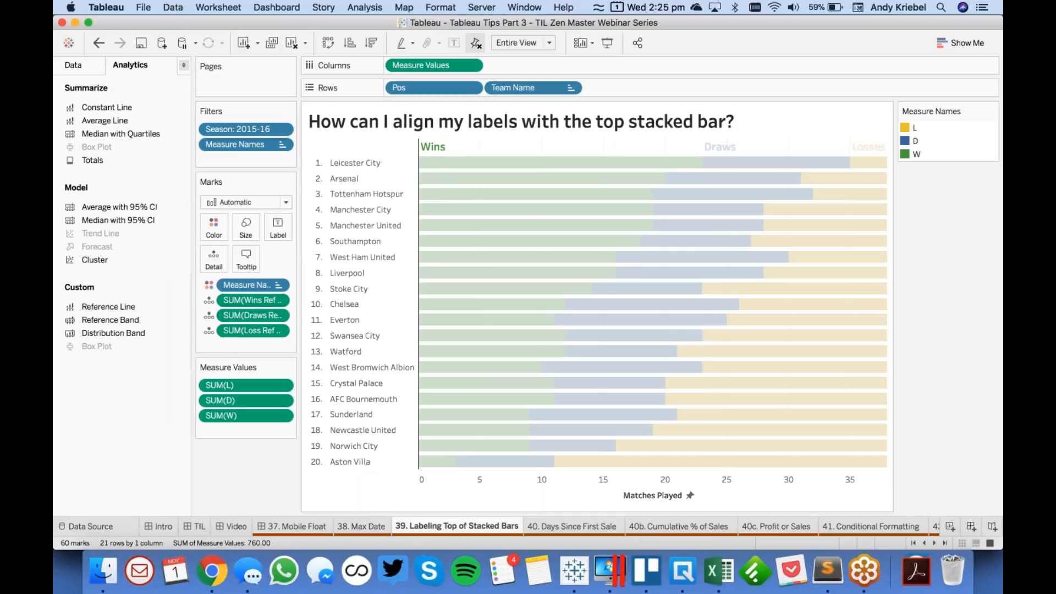
{"action": "left_click", "coordinate": [527, 144]}
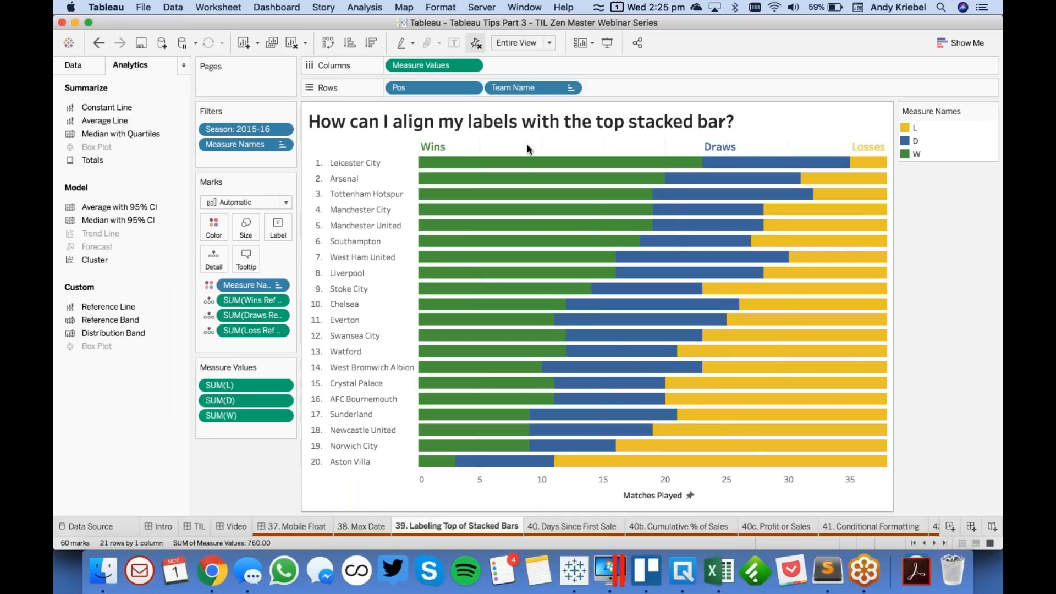
- On the 40. Days Since First Sale sheet, put Order Date on Columns as continuous DAY(Order Date)
{"action": "left_click", "coordinate": [571, 527]}
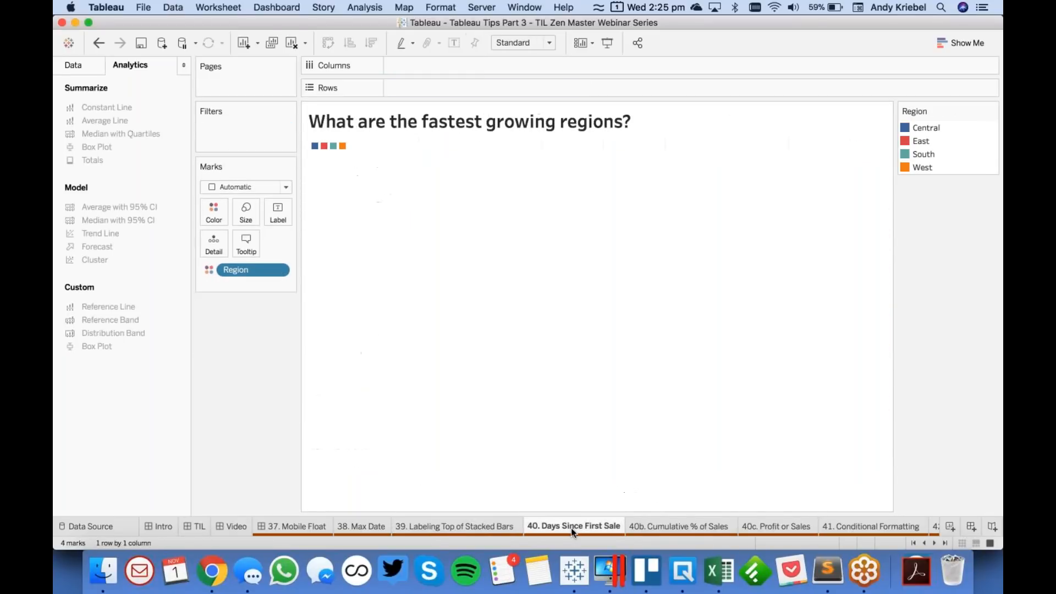
{"action": "left_click", "coordinate": [74, 64]}
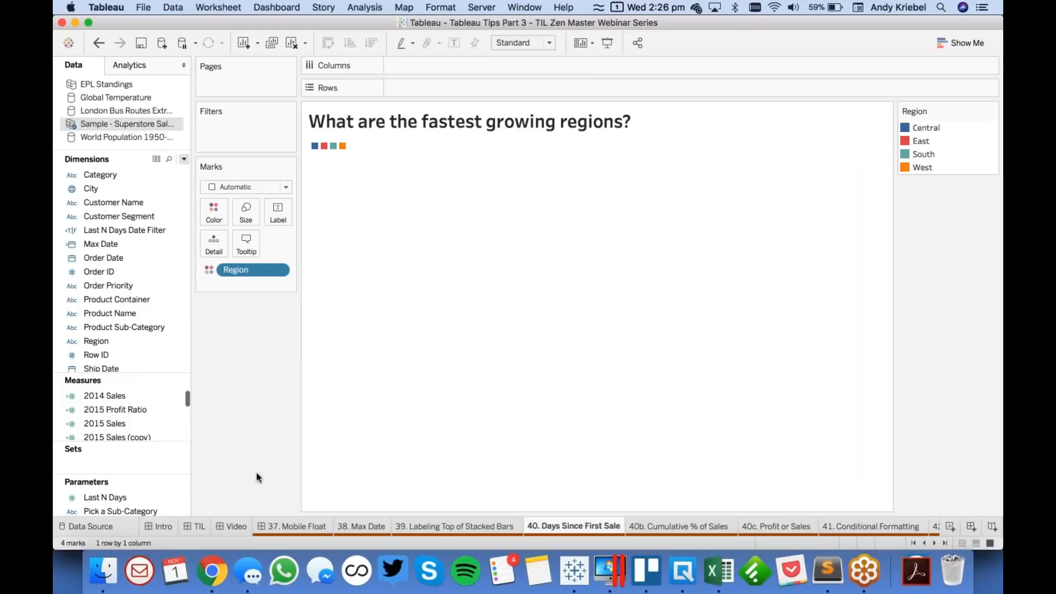
{"action": "left_click", "coordinate": [124, 261]}
{"action": "left_click_drag", "start_coordinate": [127, 257], "coordinate": [501, 66]}
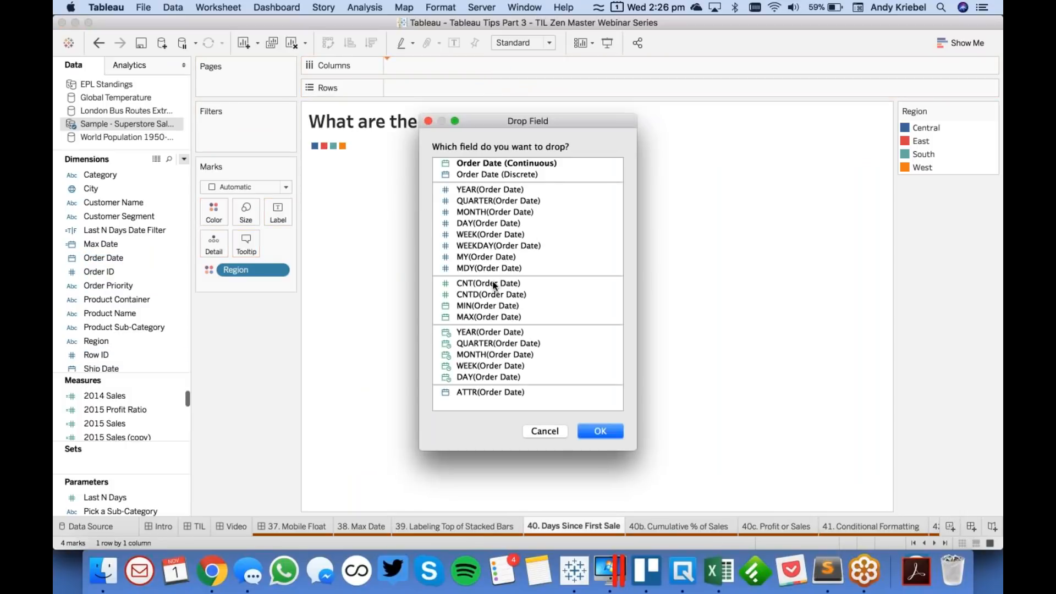
{"action": "left_click", "coordinate": [490, 378]}
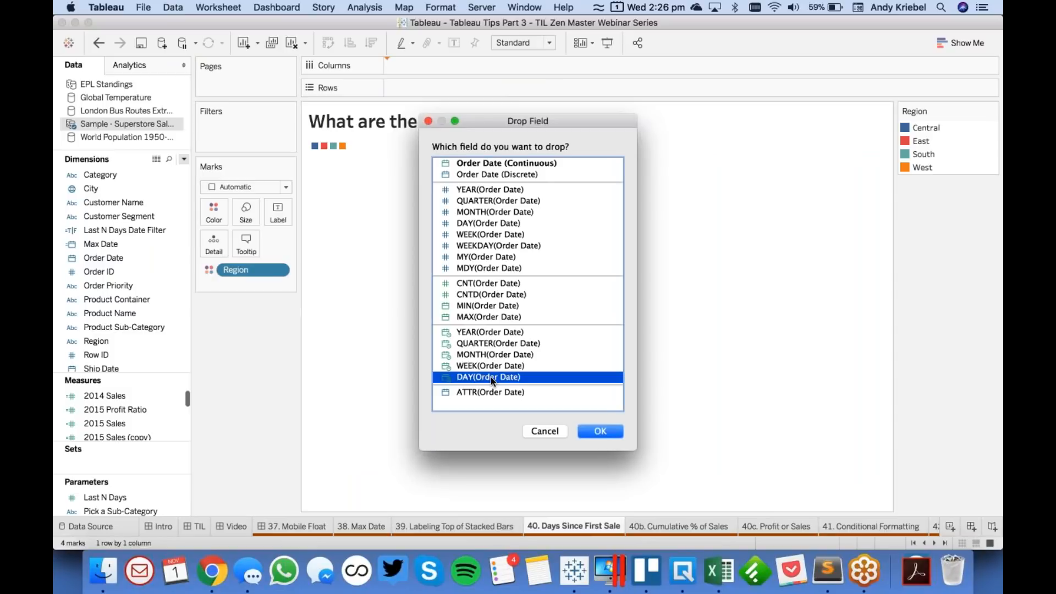
{"action": "left_click", "coordinate": [608, 430]}
- Add the Sales measure to Rows so daily sales are plotted by region
{"action": "key", "text": "Down"}
{"action": "key", "text": "Down"}
{"action": "key", "text": "Down"}
{"action": "key", "text": "Down"}
{"action": "key", "text": "Down"}
{"action": "key", "text": "Down"}
{"action": "key", "text": "Down"}
{"action": "key", "text": "Down"}
{"action": "key", "text": "Down"}
{"action": "key", "text": "Down"}
{"action": "key", "text": "Down"}
{"action": "key", "text": "Down"}
{"action": "key", "text": "Down"}
{"action": "key", "text": "Down"}
{"action": "key", "text": "Down"}
{"action": "key", "text": "Down"}
{"action": "key", "text": "Down"}
{"action": "key", "text": "Down"}
{"action": "key", "text": "Down"}
{"action": "key", "text": "Down"}
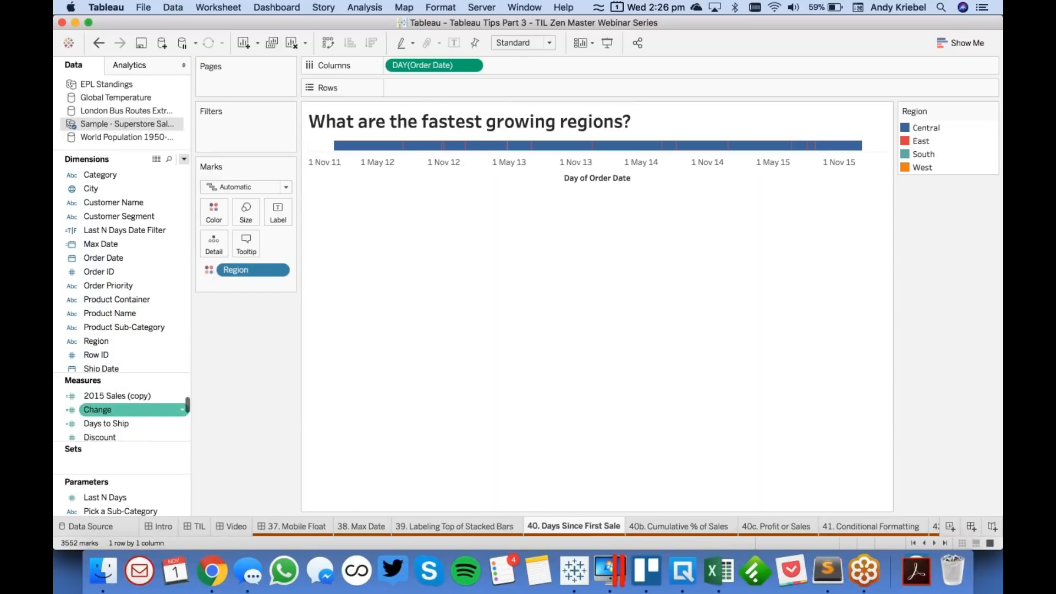
{"action": "scroll", "coordinate": [125, 410], "scroll_direction": "up", "scroll_amount": 3}
{"action": "scroll", "coordinate": [125, 410], "scroll_direction": "down", "scroll_amount": 7}
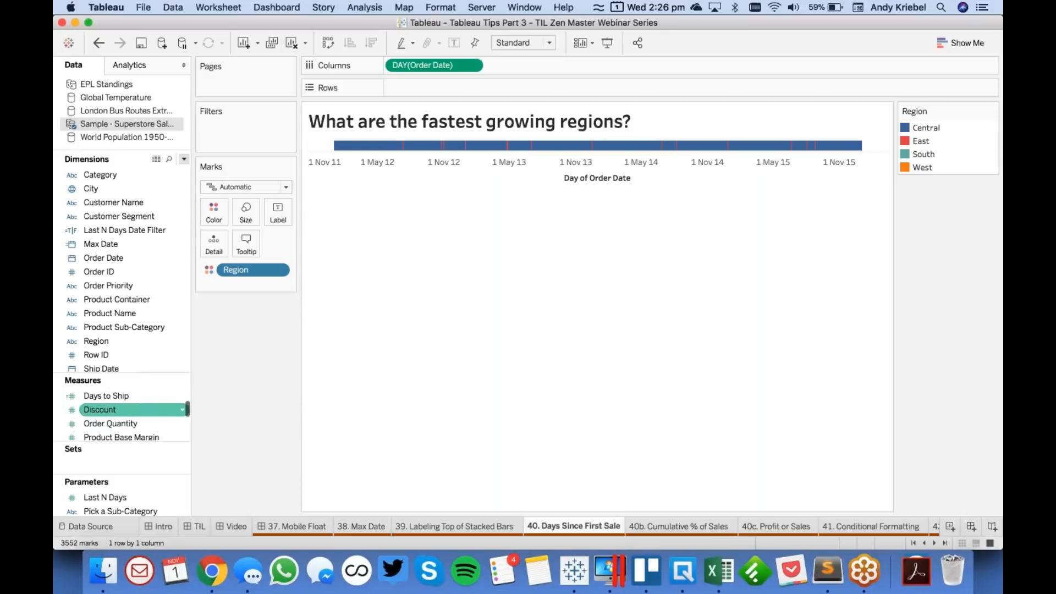
{"action": "left_click_drag", "start_coordinate": [128, 395], "coordinate": [422, 84]}
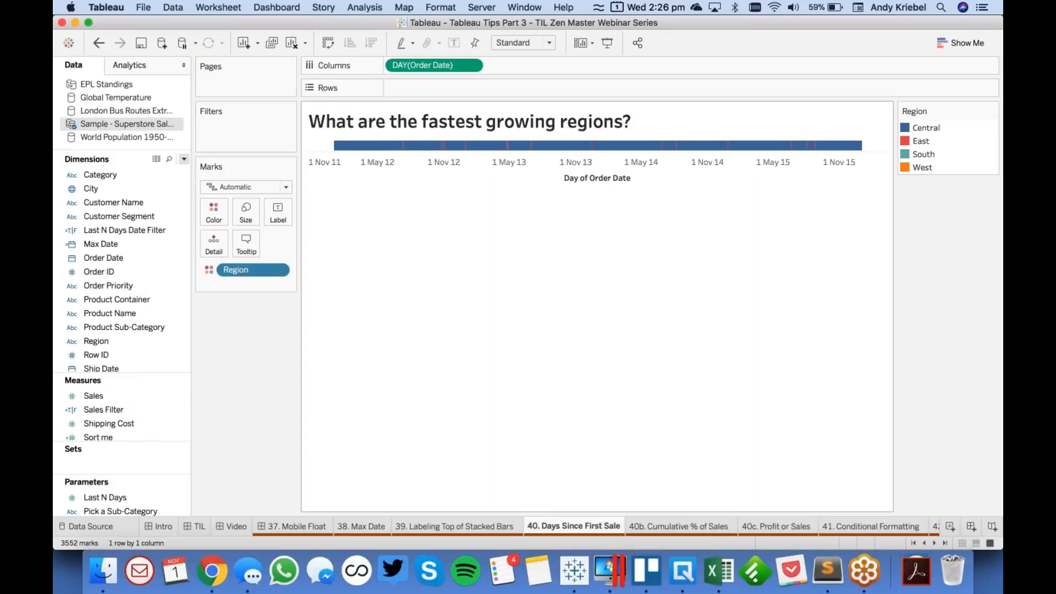
{"action": "mouse_move", "coordinate": [94, 396]}
{"action": "left_mouse_down"}
{"action": "mouse_move", "coordinate": [325, 159]}
{"action": "mouse_move", "coordinate": [452, 89]}
{"action": "left_mouse_up"}
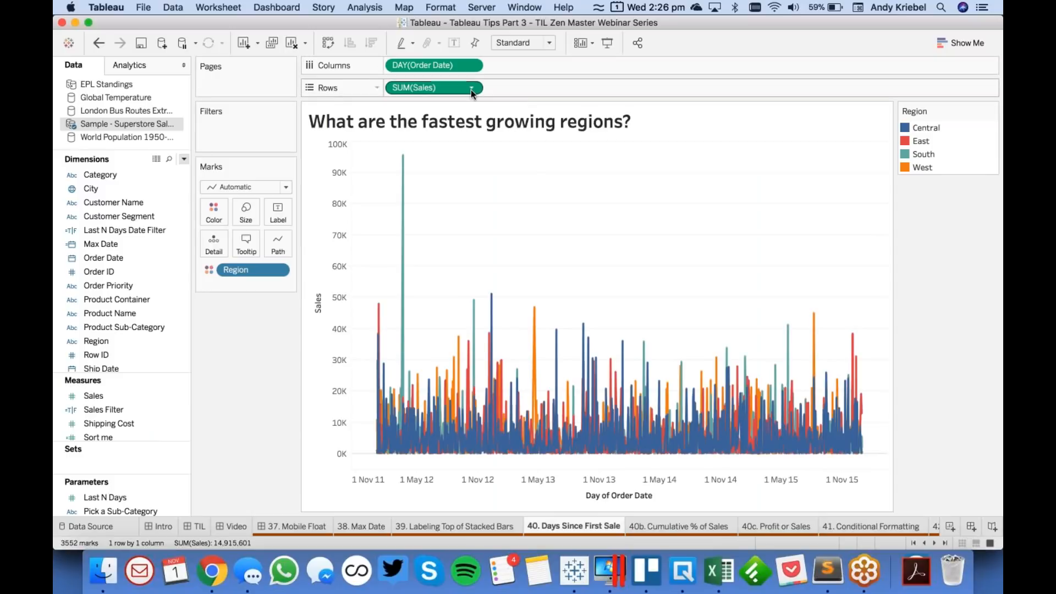
- Apply a Running Total quick table calculation to SUM(Sales) on Rows
{"action": "left_click", "coordinate": [472, 88]}
{"action": "mouse_move", "coordinate": [502, 303]}
{"action": "left_click", "coordinate": [553, 305]}
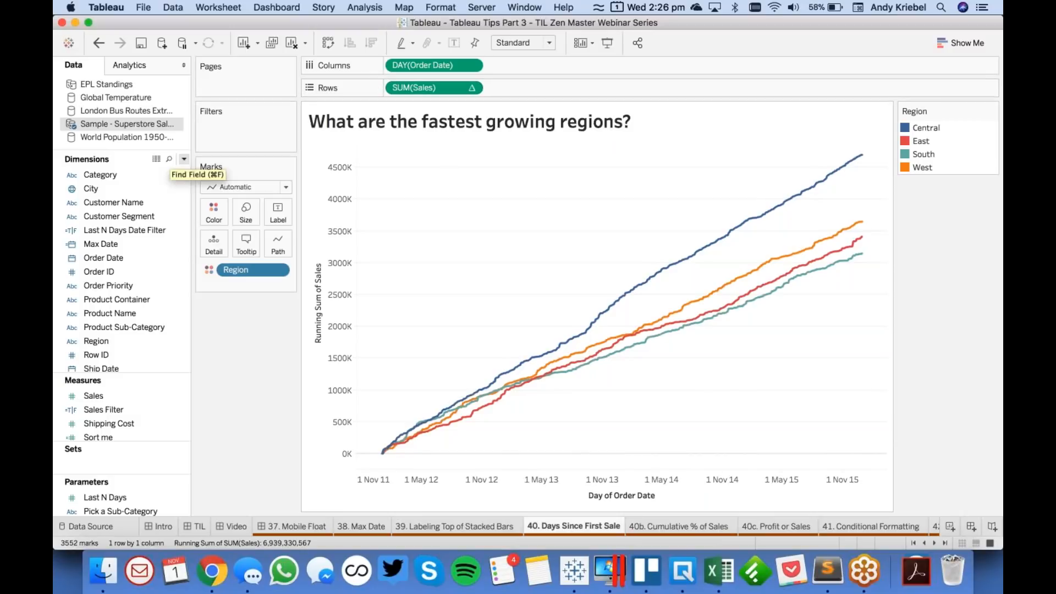
- Create a new calculated field in the Superstore data source and name it Days Since First Sale
{"action": "left_click", "coordinate": [183, 159]}
{"action": "left_click", "coordinate": [164, 173]}
{"action": "type", "text": "Days Sinc"}
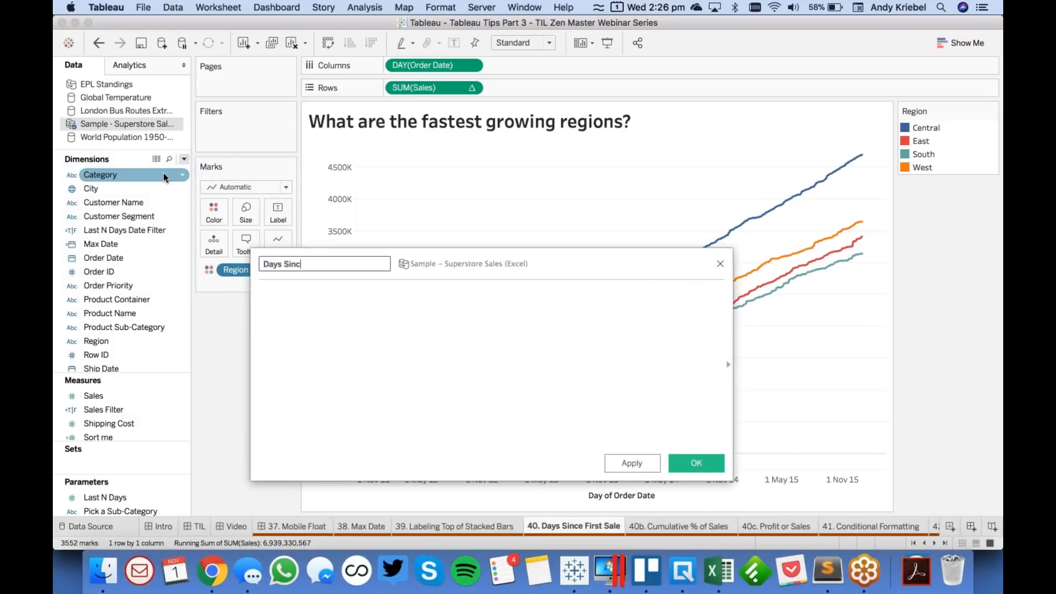
{"action": "type", "text": "e First sale"}
{"action": "key", "text": "BackSpace"}
{"action": "key", "text": "BackSpace"}
{"action": "key", "text": "BackSpace"}
{"action": "key", "text": "BackSpace"}
{"action": "type", "text": "Saele"}
{"action": "key", "text": "Tab"}
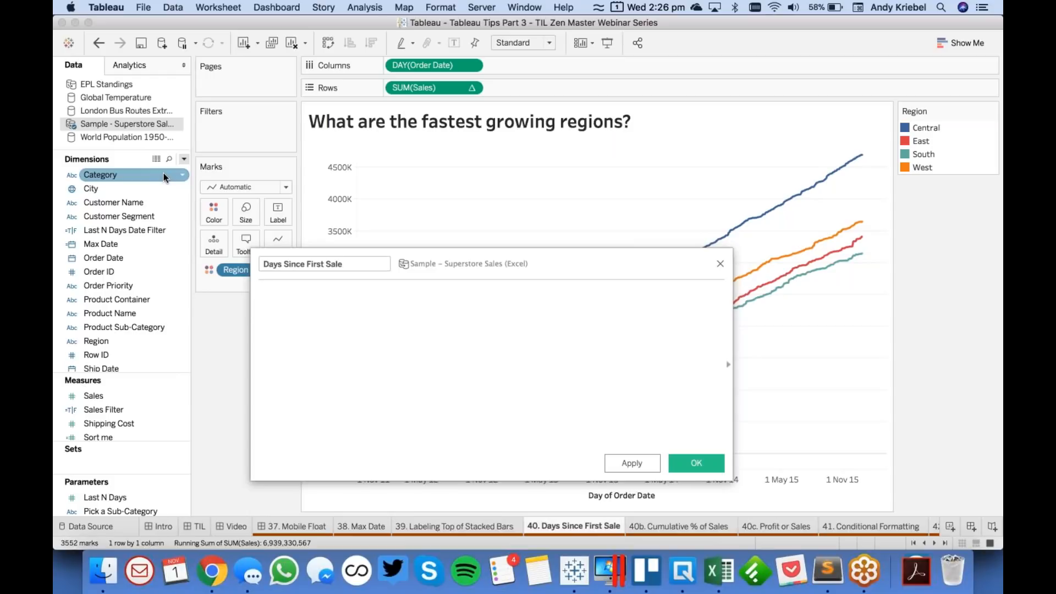
- Enter the formula {FIXED [Region] : MIN([Order Date])} for the calculated field and save it
{"action": "type", "text": "{FIXED region"}
{"action": "key", "text": "Return"}
{"action": "type", "text": ": min"}
{"action": "key", "text": "Return"}
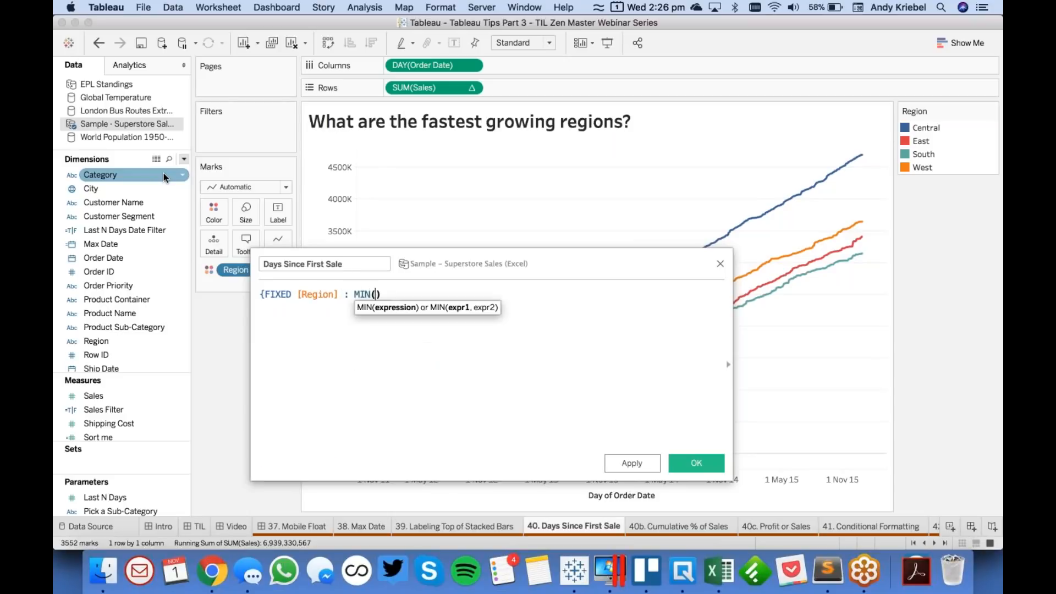
{"action": "type", "text": "order"}
{"action": "key", "text": "Return"}
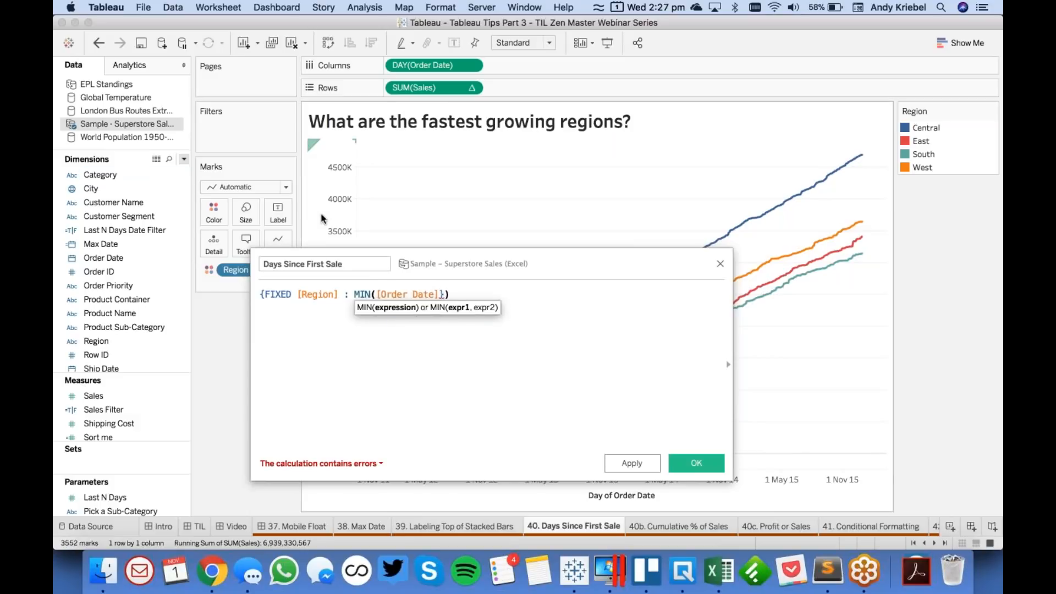
{"action": "key", "text": "Right"}
{"action": "type", "text": "}"}
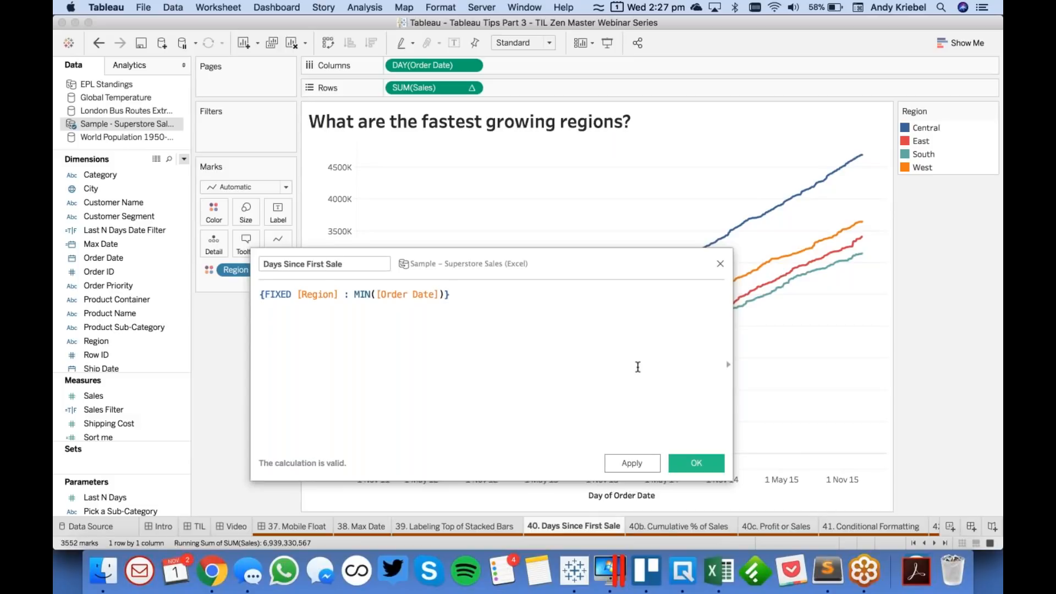
{"action": "left_click", "coordinate": [695, 465]}
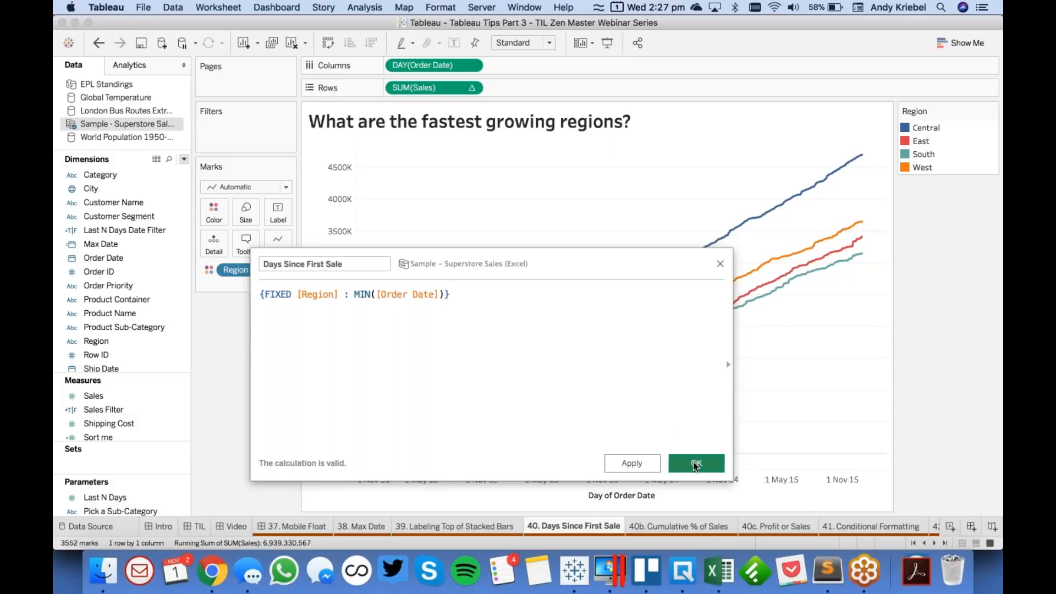
{"action": "left_click", "coordinate": [184, 159]}
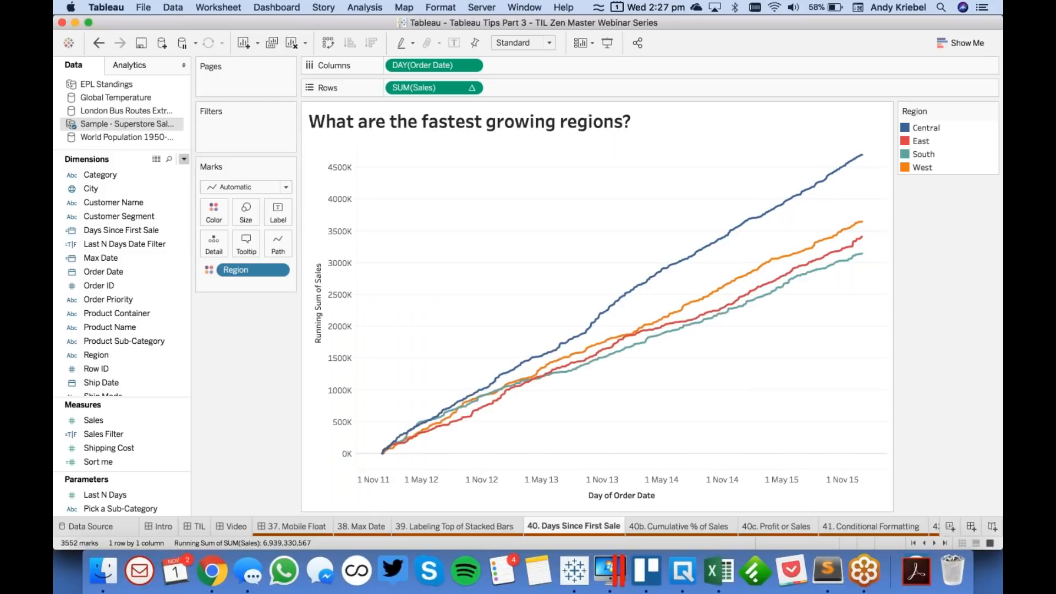
{"action": "left_click", "coordinate": [167, 172]}
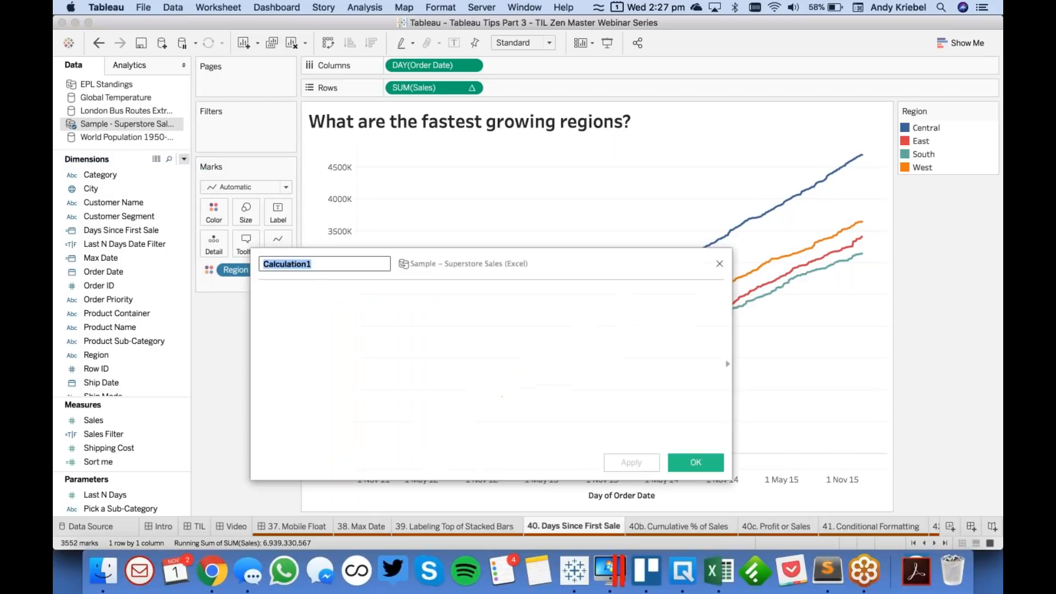
{"action": "type", "text": "Days"}
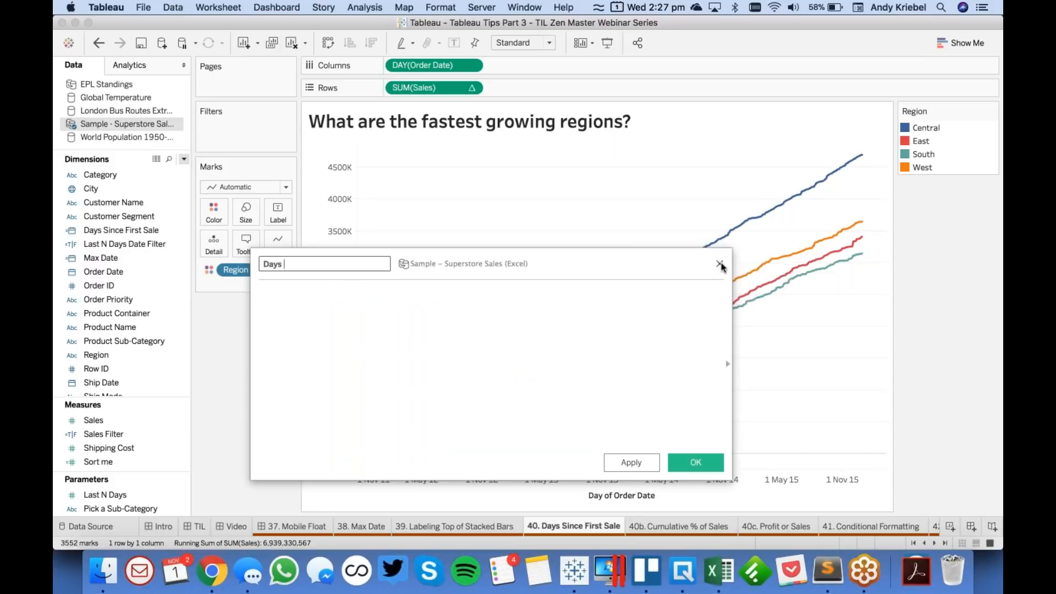
{"action": "key", "text": "Escape"}
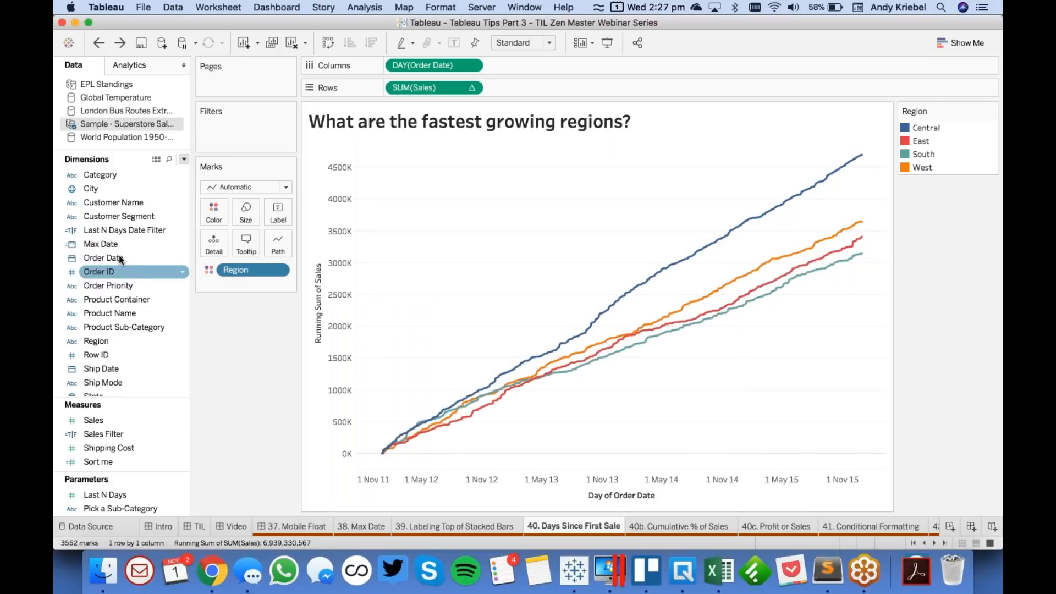
- Rename the Days Since First Sale calculated field to Day of First Sale and save it
{"action": "right_click", "coordinate": [125, 230]}
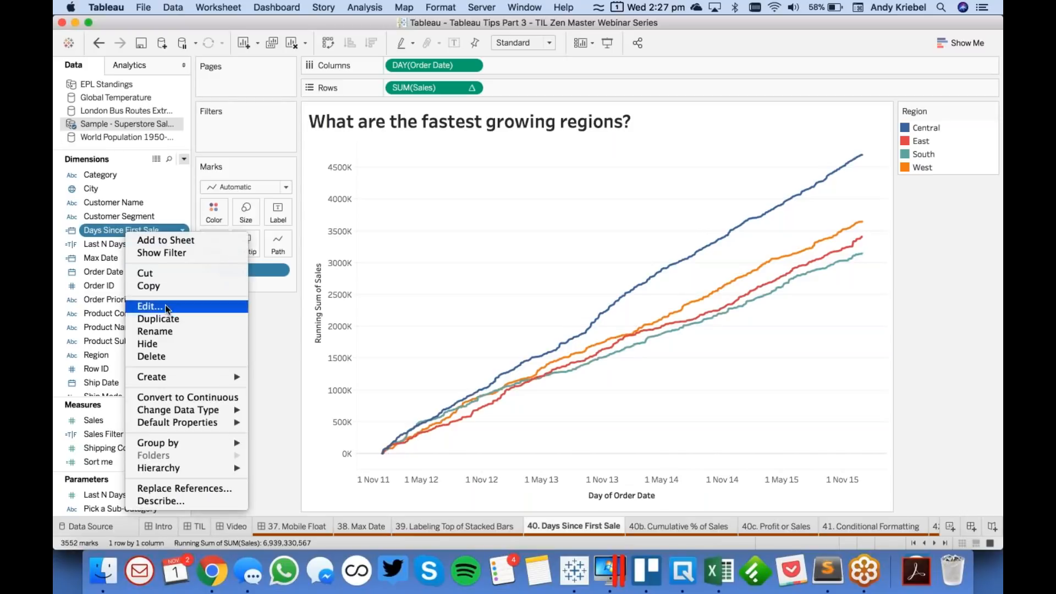
{"action": "left_click", "coordinate": [165, 305]}
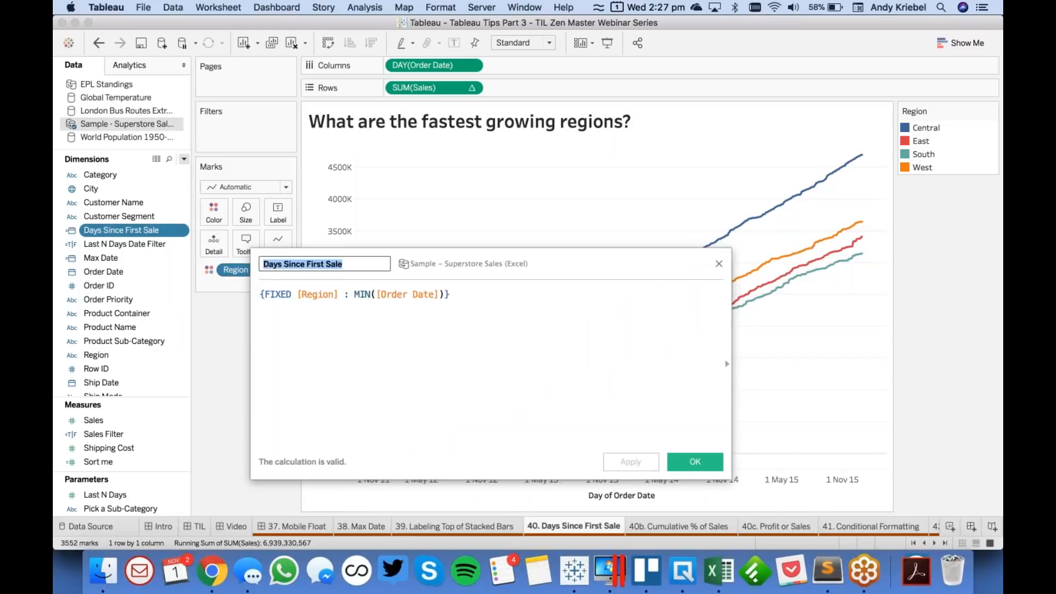
{"action": "left_click", "coordinate": [282, 263]}
{"action": "left_click_drag", "start_coordinate": [276, 263], "coordinate": [304, 264]}
{"action": "type", "text": "of"}
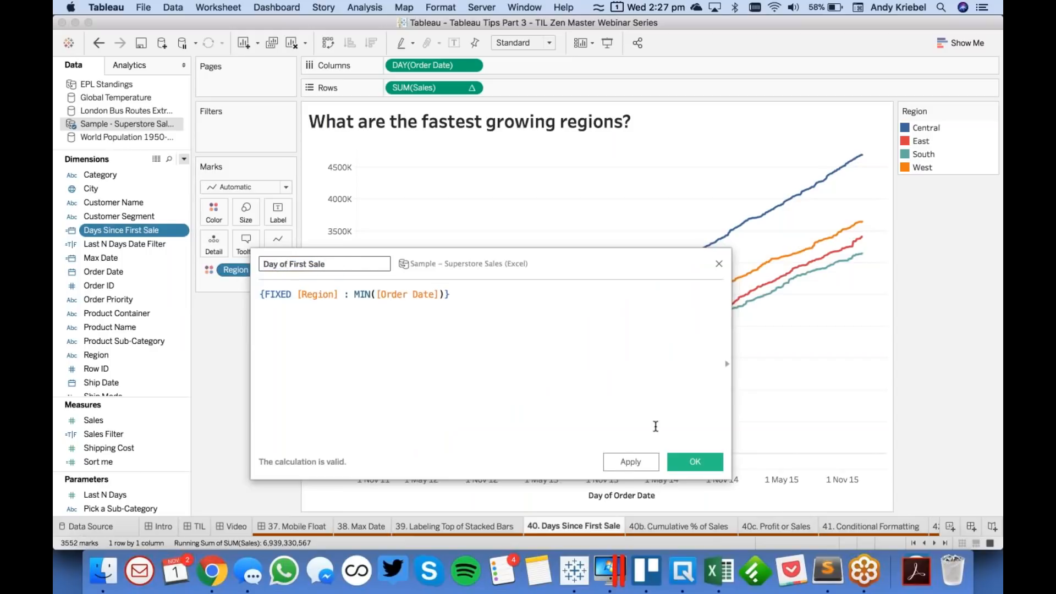
{"action": "left_click", "coordinate": [695, 461]}
- Create another calculated field in the Superstore data source and name it Days Since First Sale
{"action": "left_click", "coordinate": [183, 159]}
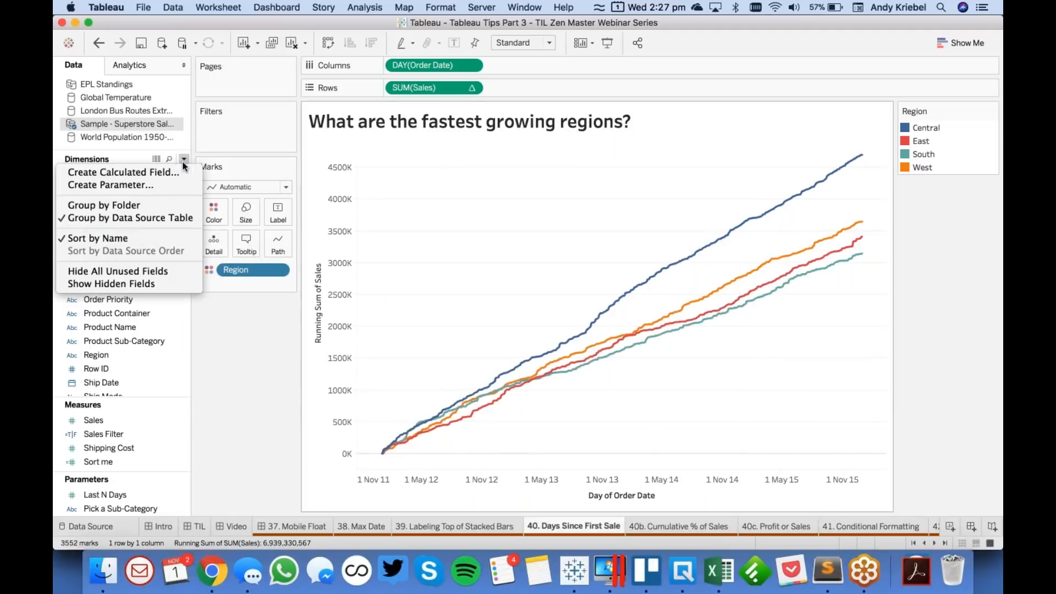
{"action": "left_click", "coordinate": [171, 170]}
{"action": "type", "text": "Days"}
{"action": "key", "text": "BackSpace"}
{"action": "key", "text": "BackSpace"}
{"action": "key", "text": "BackSpace"}
{"action": "key", "text": "BackSpace"}
{"action": "type", "text": "Days Since First Sale"}
{"action": "key", "text": "Tab"}
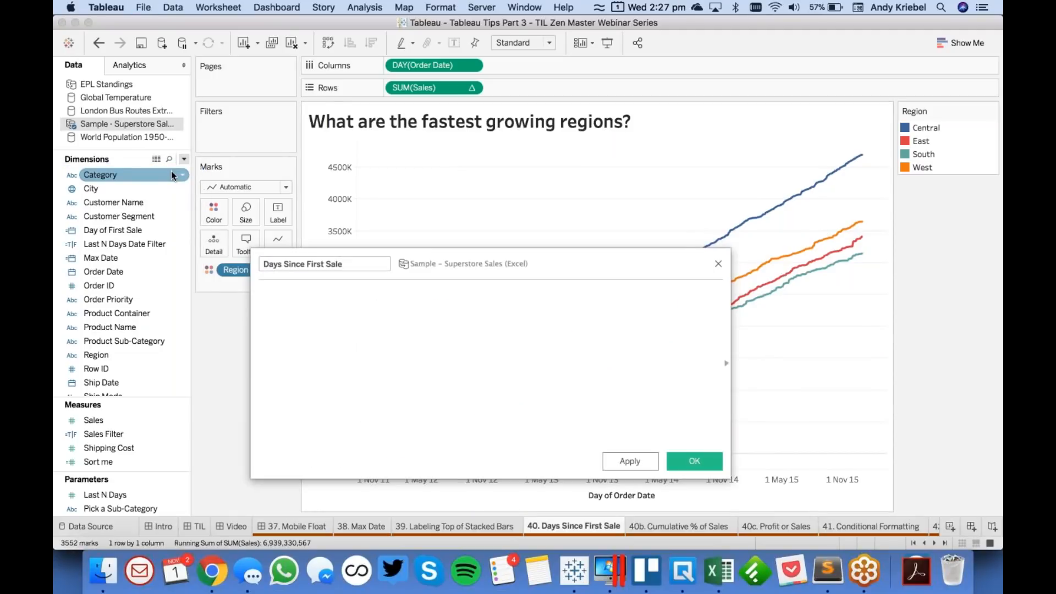
- Enter the formula DATEDIFF('day',[Day of First Sale],[Order Date]) for the new calculated field and save it
{"action": "type", "text": "da"}
{"action": "key", "text": "Down"}
{"action": "key", "text": "Down"}
{"action": "key", "text": "Return"}
{"action": "type", "text": "'day'm"}
{"action": "key", "text": "BackSpace"}
{"action": "type", "text": ","}
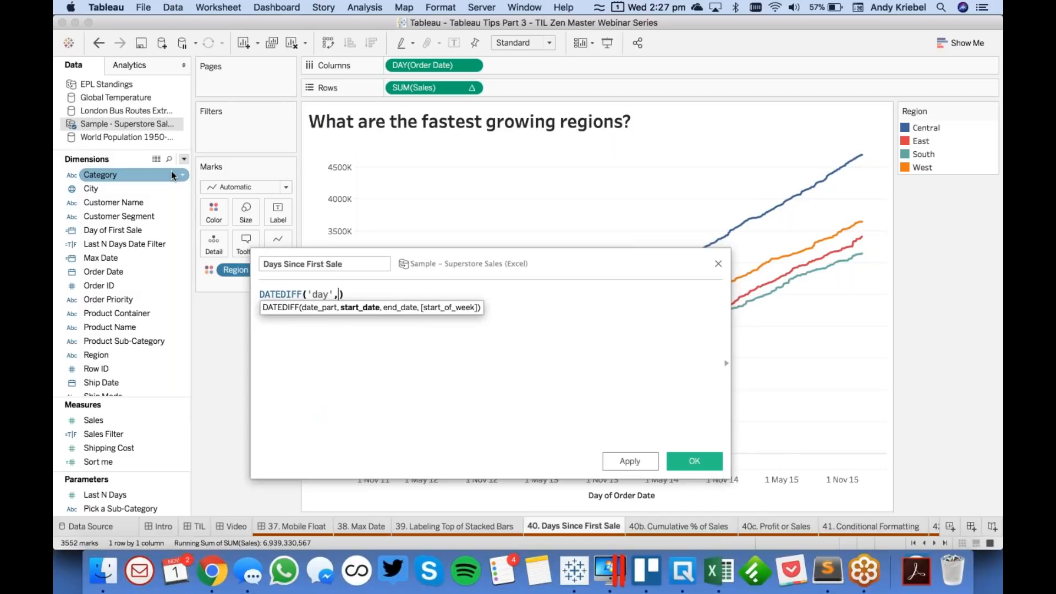
{"action": "type", "text": "day"}
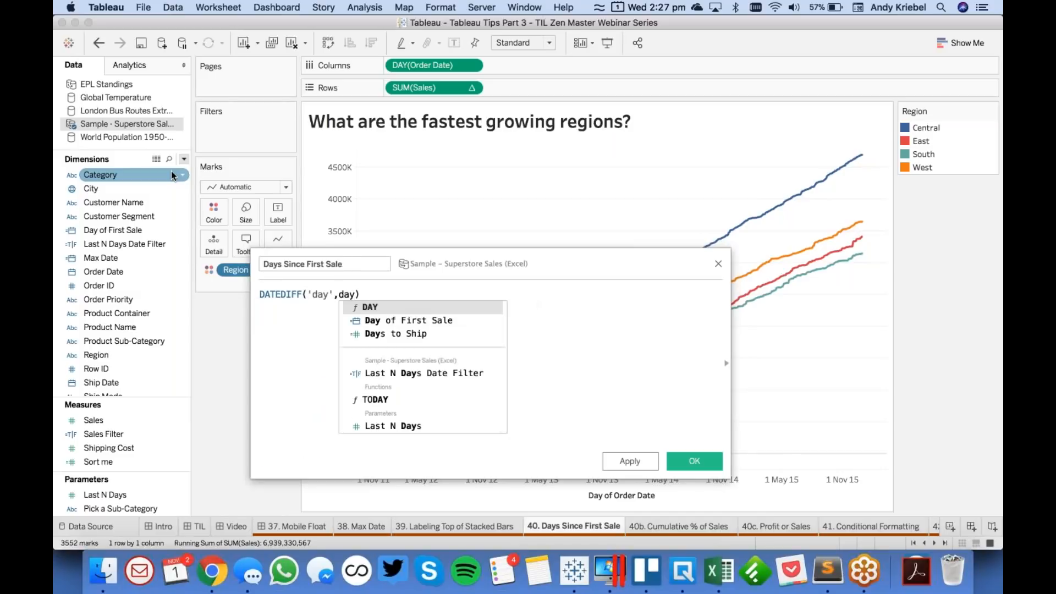
{"action": "key", "text": "Down"}
{"action": "key", "text": "Return"}
{"action": "type", "text": ",ord"}
{"action": "key", "text": "Return"}
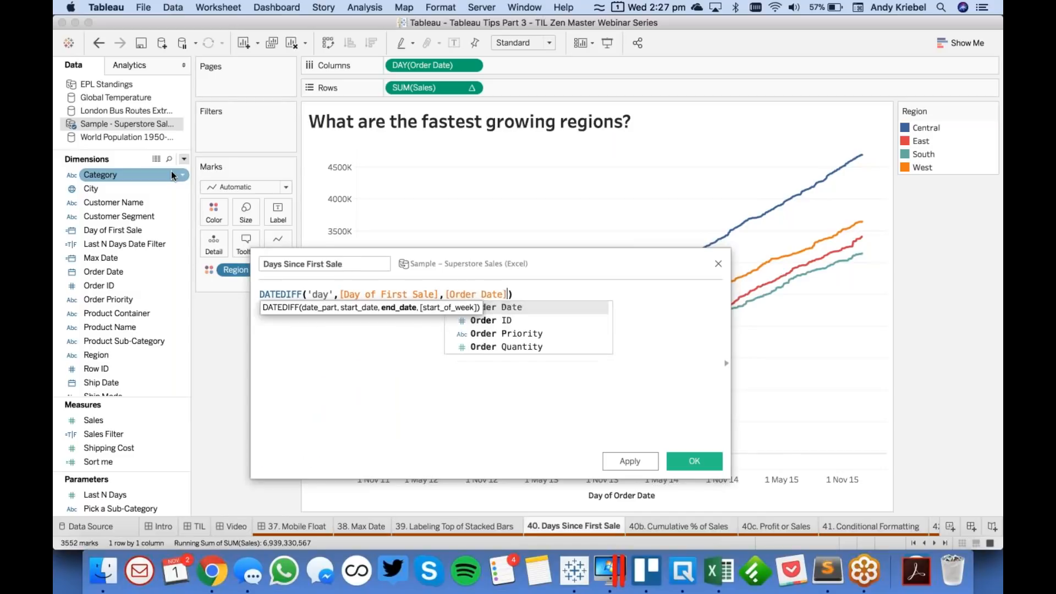
{"action": "left_click", "coordinate": [683, 460]}
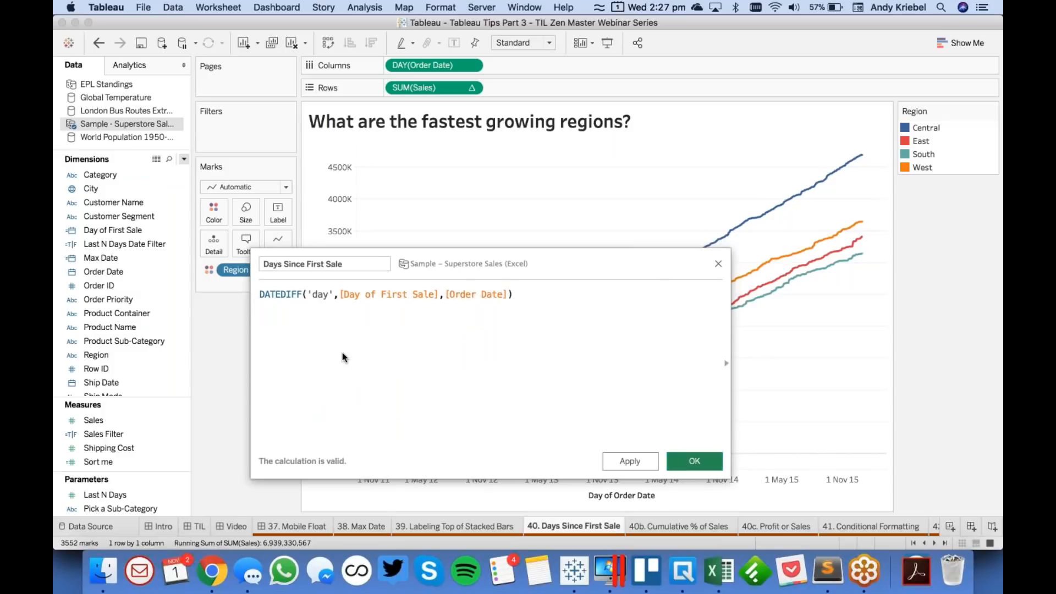
- Move Days Since First Sale from the measures to the dimensions and convert it to continuous
{"action": "scroll", "coordinate": [160, 448], "scroll_direction": "up", "scroll_amount": 5}
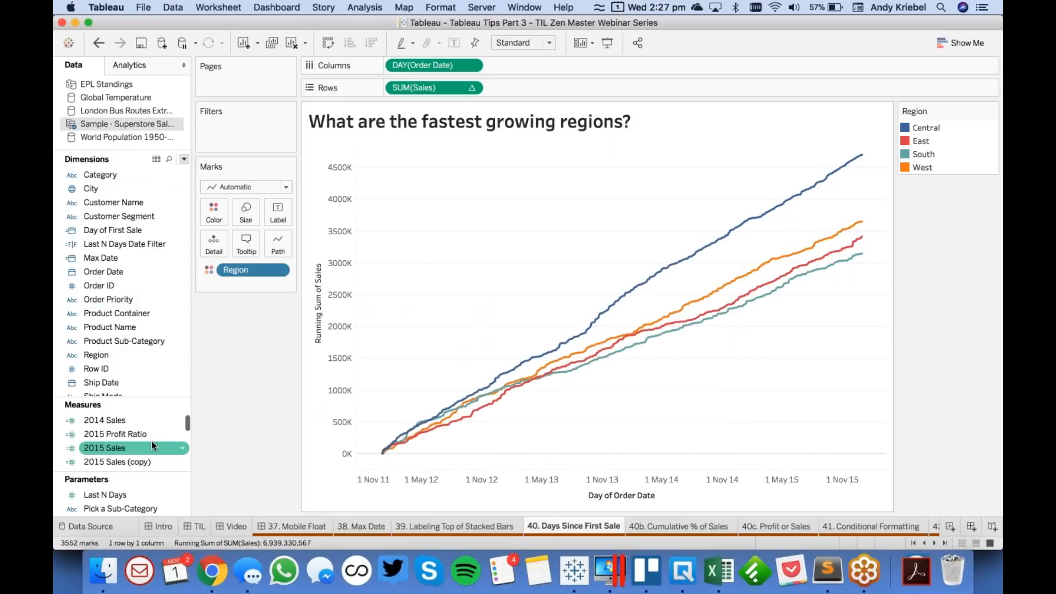
{"action": "scroll", "coordinate": [152, 443], "scroll_direction": "down", "scroll_amount": 2}
{"action": "left_click_drag", "start_coordinate": [126, 434], "coordinate": [126, 261]}
{"action": "right_click", "coordinate": [124, 249]}
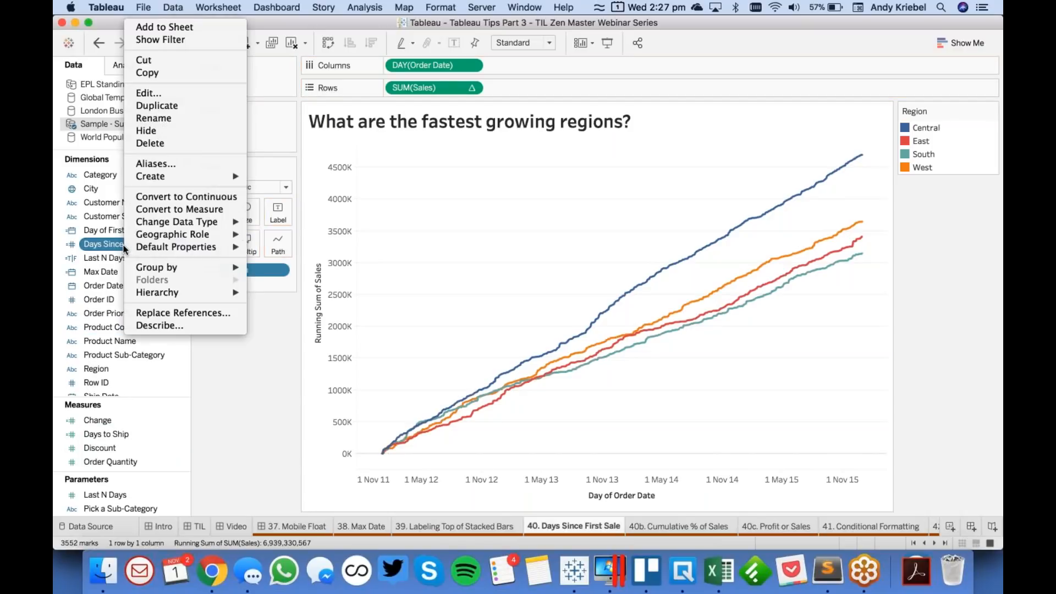
{"action": "left_click", "coordinate": [180, 197]}
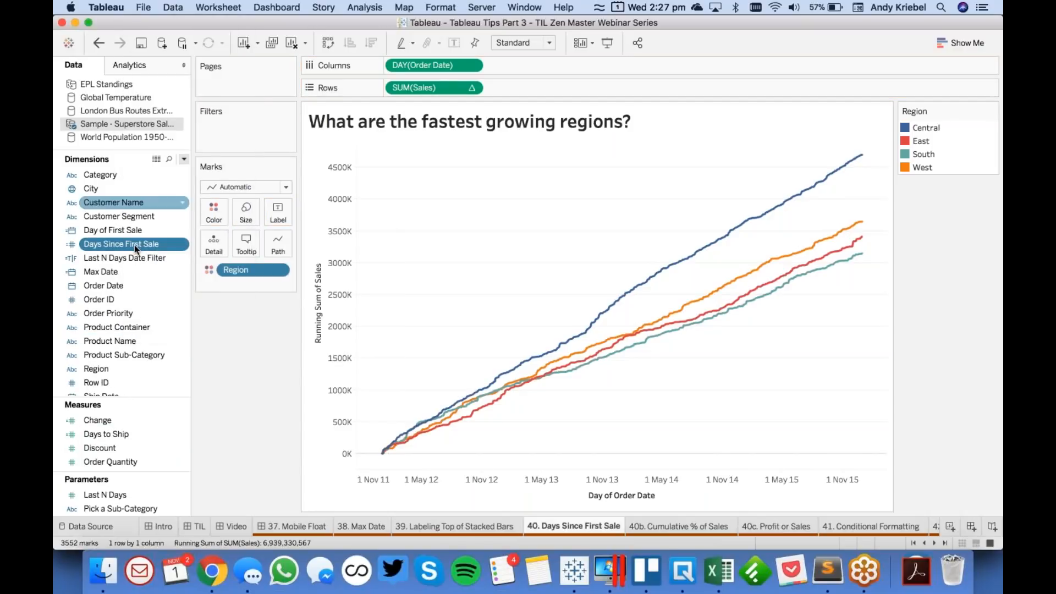
- Replace DAY(Order Date) on Columns with Days Since First Sale
{"action": "left_click_drag", "start_coordinate": [128, 243], "coordinate": [434, 65]}
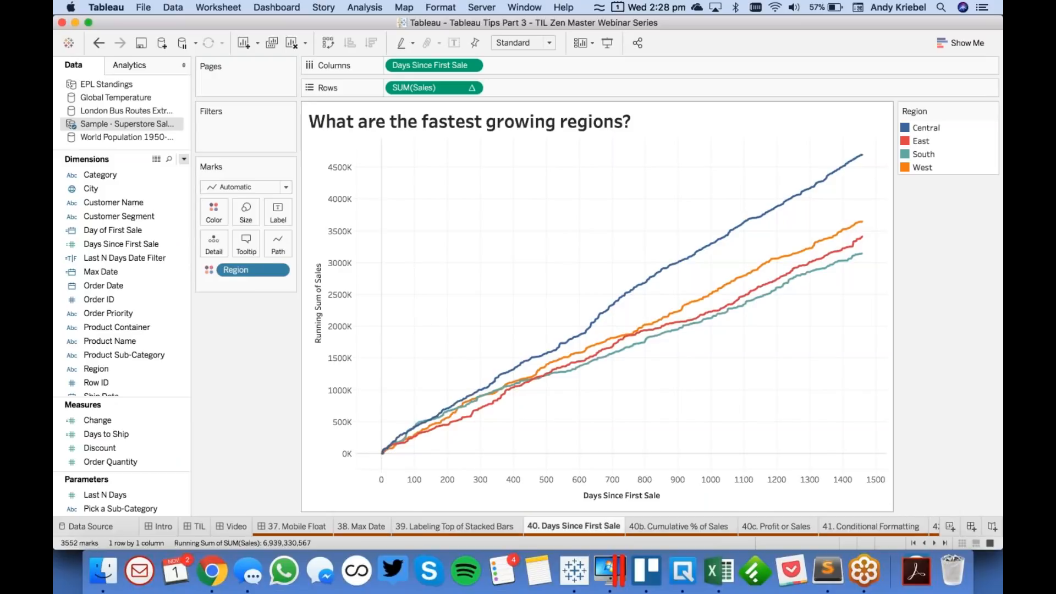
{"action": "mouse_move", "coordinate": [624, 297]}
{"action": "mouse_move", "coordinate": [540, 370]}
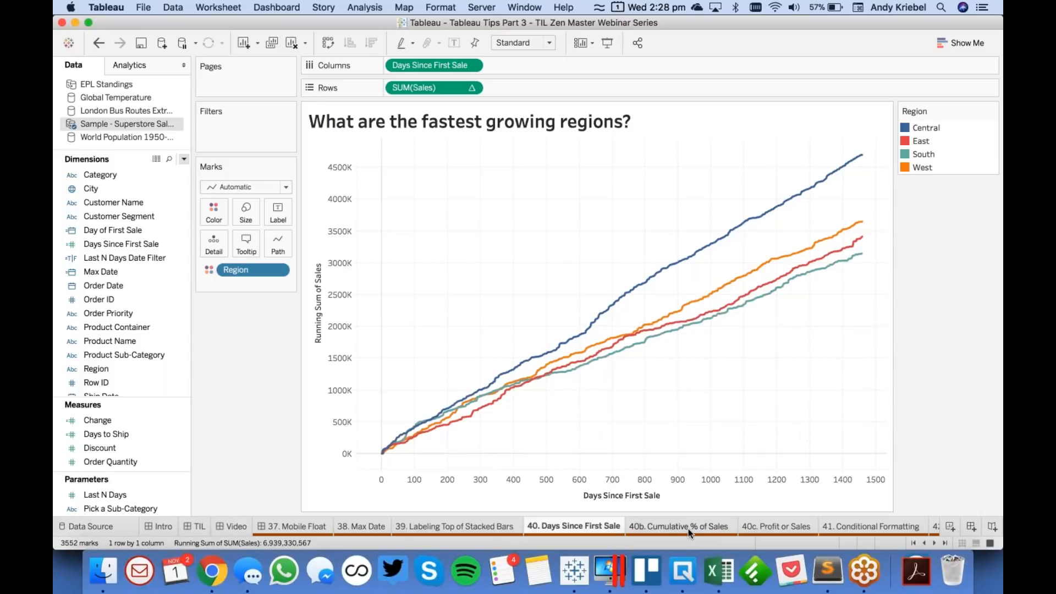
- Open the 40b. Cumulative % of Sales sheet and place Days Since First Sale on Columns
{"action": "mouse_move", "coordinate": [672, 529]}
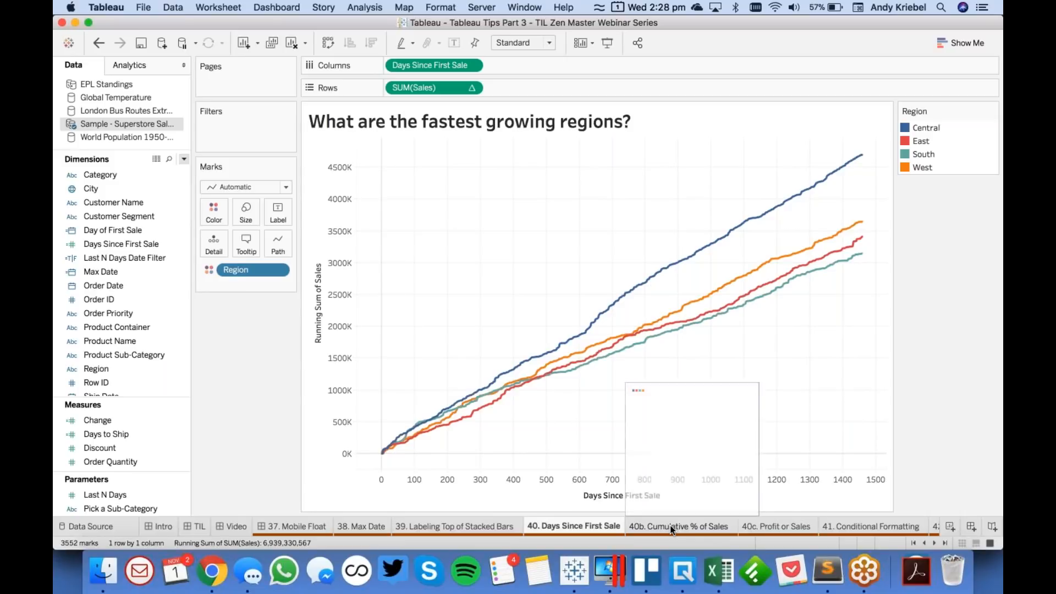
{"action": "left_click", "coordinate": [670, 526]}
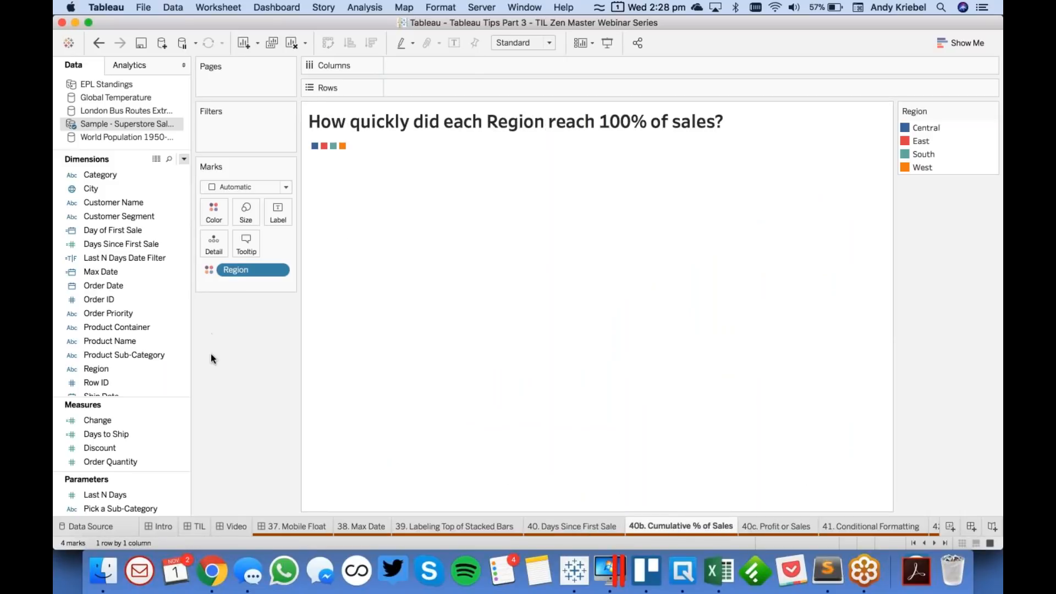
{"action": "left_click", "coordinate": [107, 434]}
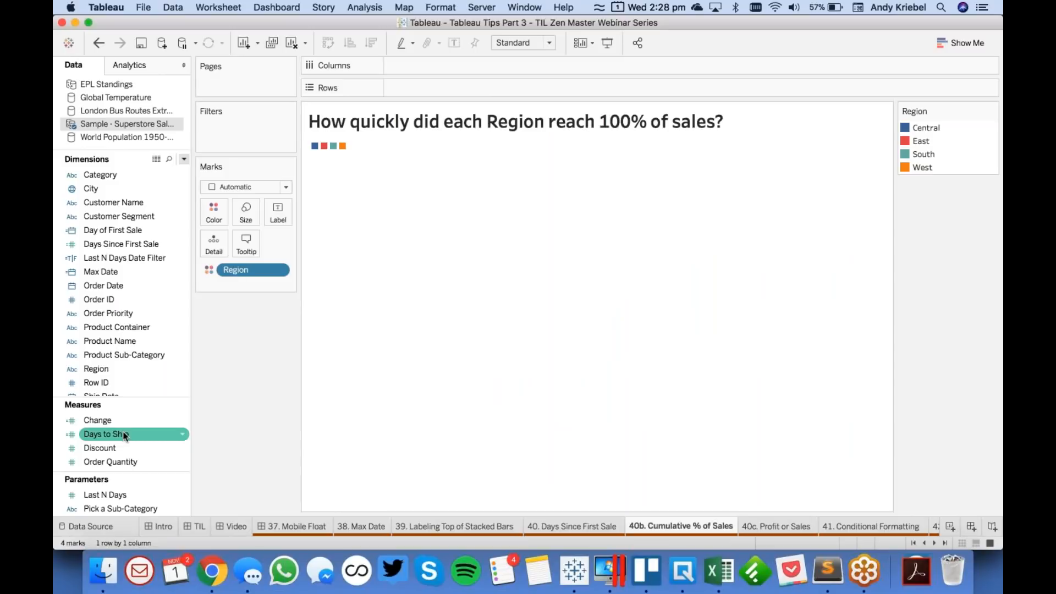
{"action": "left_click", "coordinate": [135, 284]}
{"action": "left_click", "coordinate": [130, 244]}
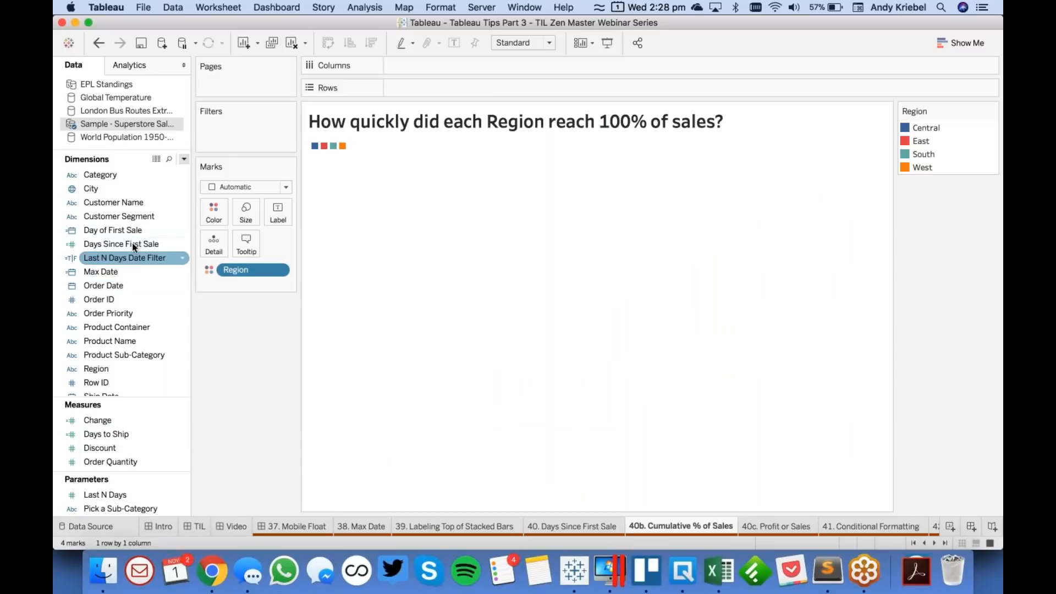
{"action": "left_click_drag", "start_coordinate": [134, 242], "coordinate": [432, 66]}
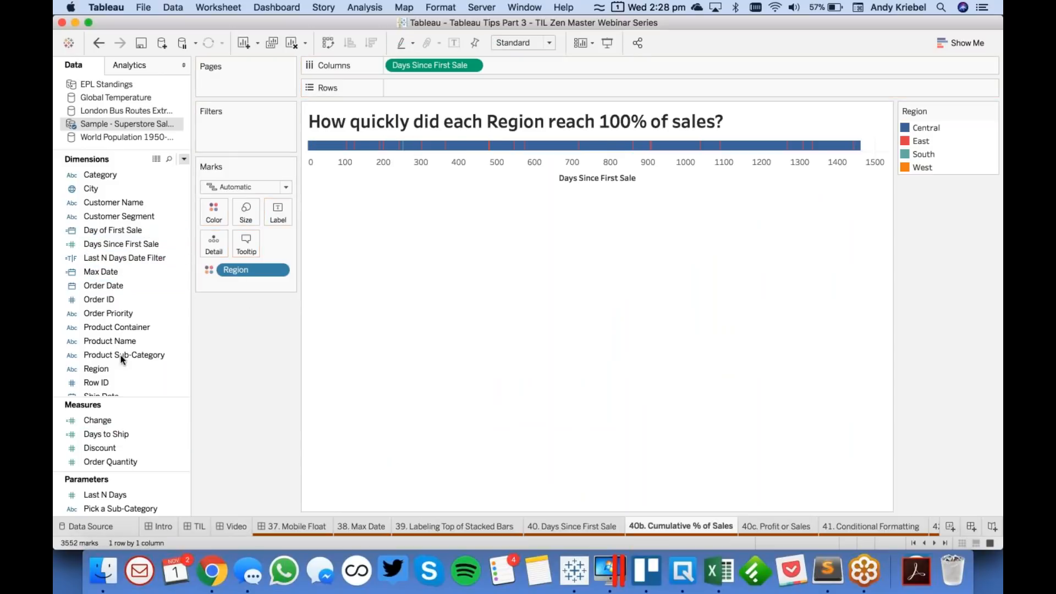
- Add the Sales measure to Rows and apply a Running Total quick table calculation to it
{"action": "scroll", "coordinate": [134, 434], "scroll_direction": "down", "scroll_amount": 5}
{"action": "left_click_drag", "start_coordinate": [134, 434], "coordinate": [440, 89]}
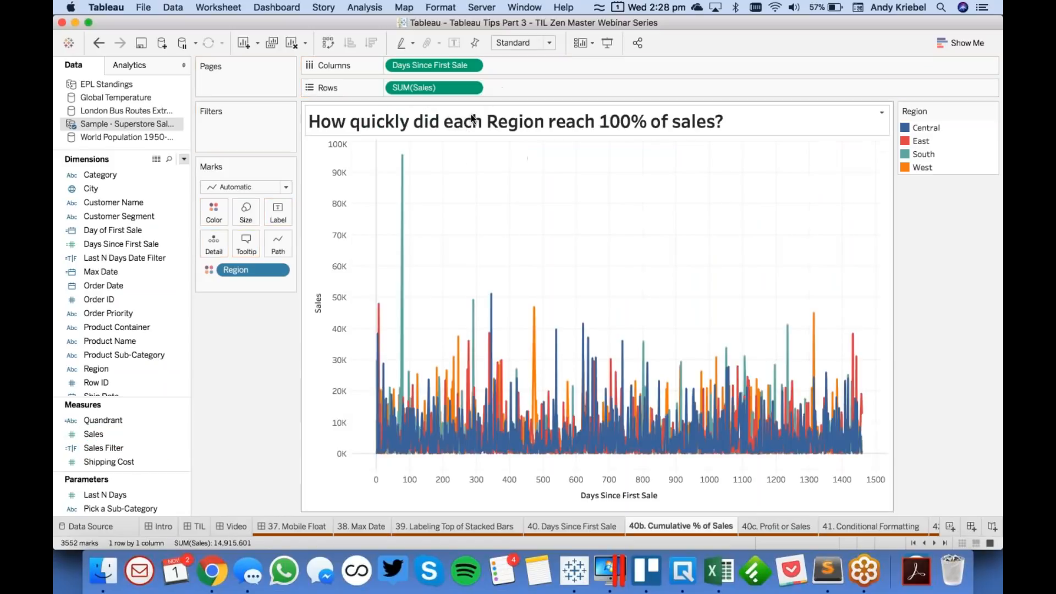
{"action": "left_click", "coordinate": [472, 87]}
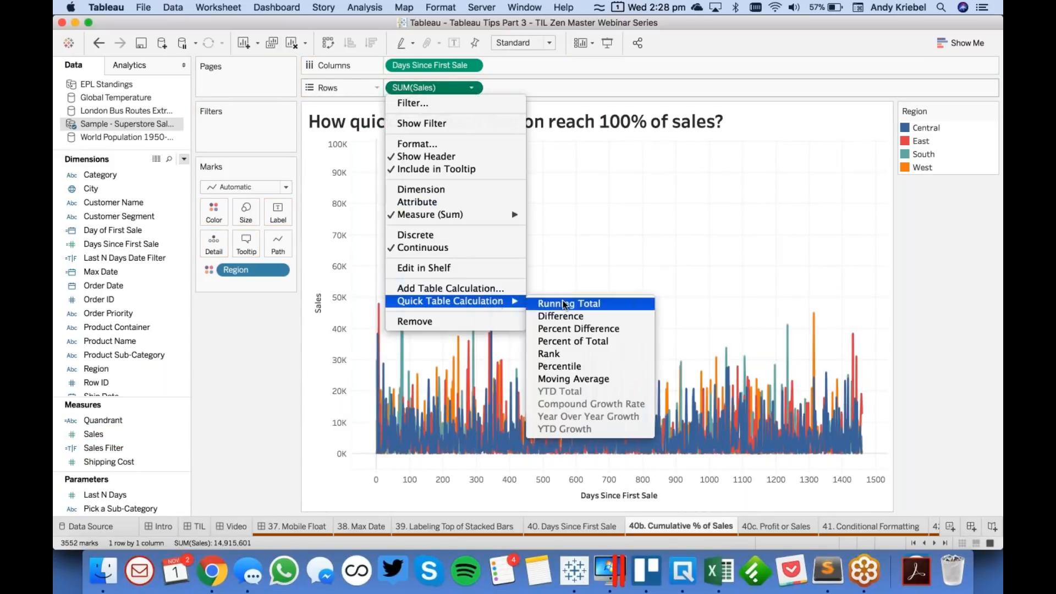
{"action": "left_click", "coordinate": [565, 304]}
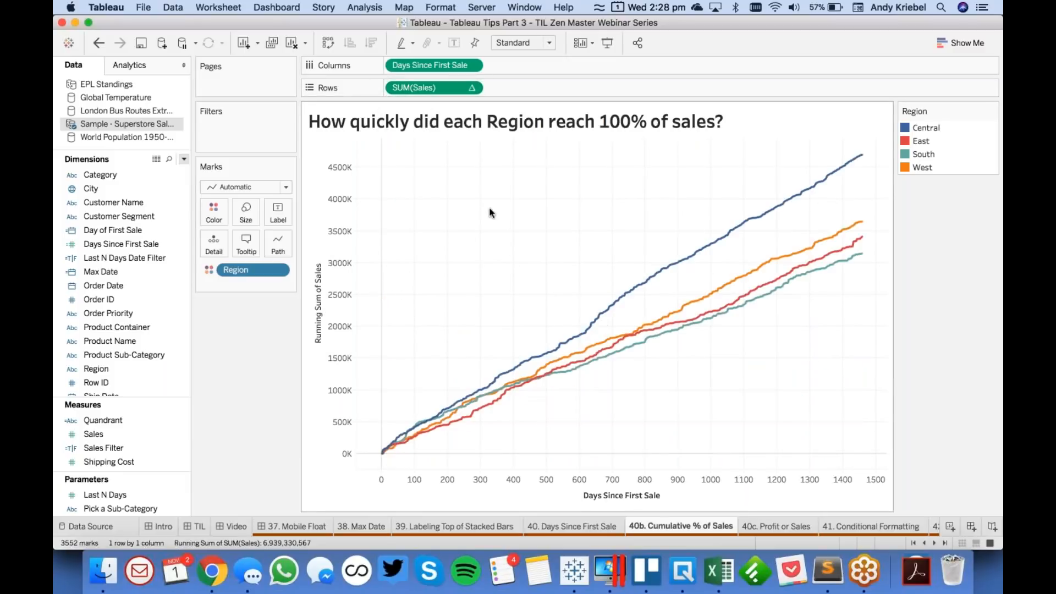
- Edit the SUM(Sales) table calculation so the running total computes using the specific dimension Days Since First Sale
{"action": "left_click", "coordinate": [470, 87]}
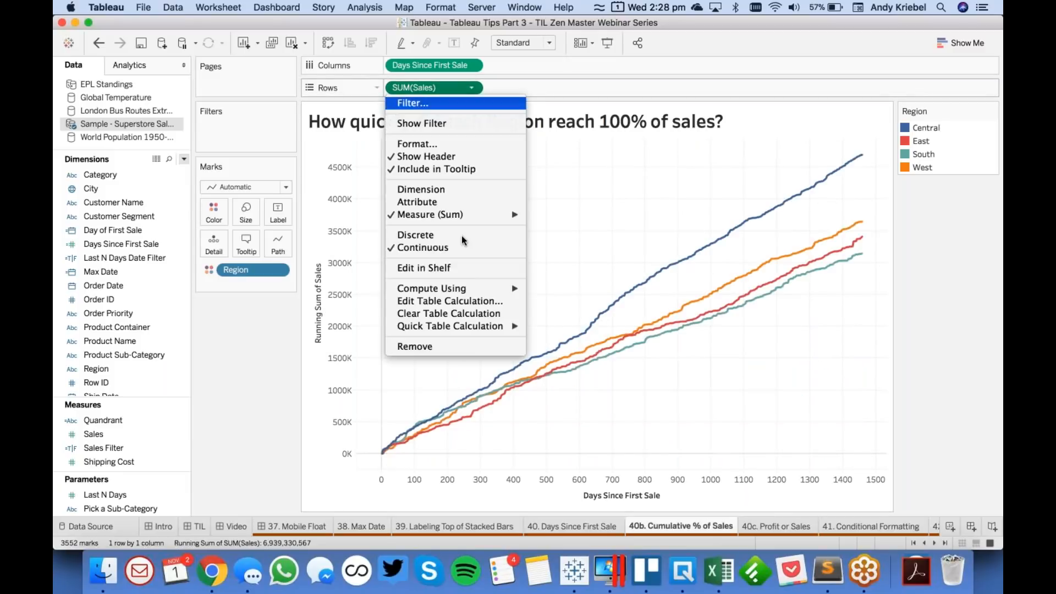
{"action": "left_click", "coordinate": [465, 301]}
{"action": "left_click_drag", "start_coordinate": [644, 114], "coordinate": [301, 120]}
{"action": "left_click", "coordinate": [286, 266]}
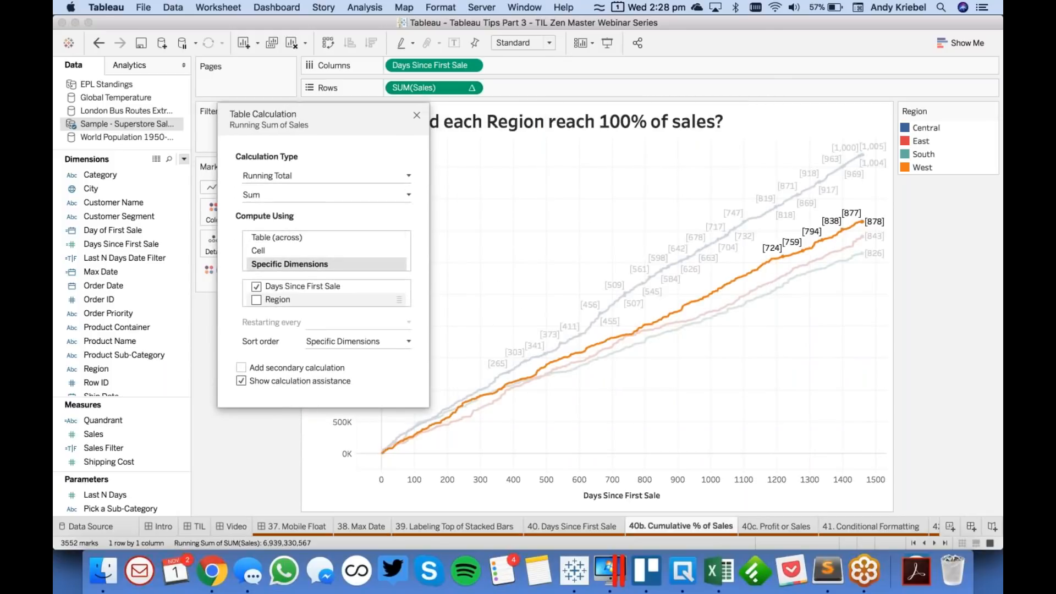
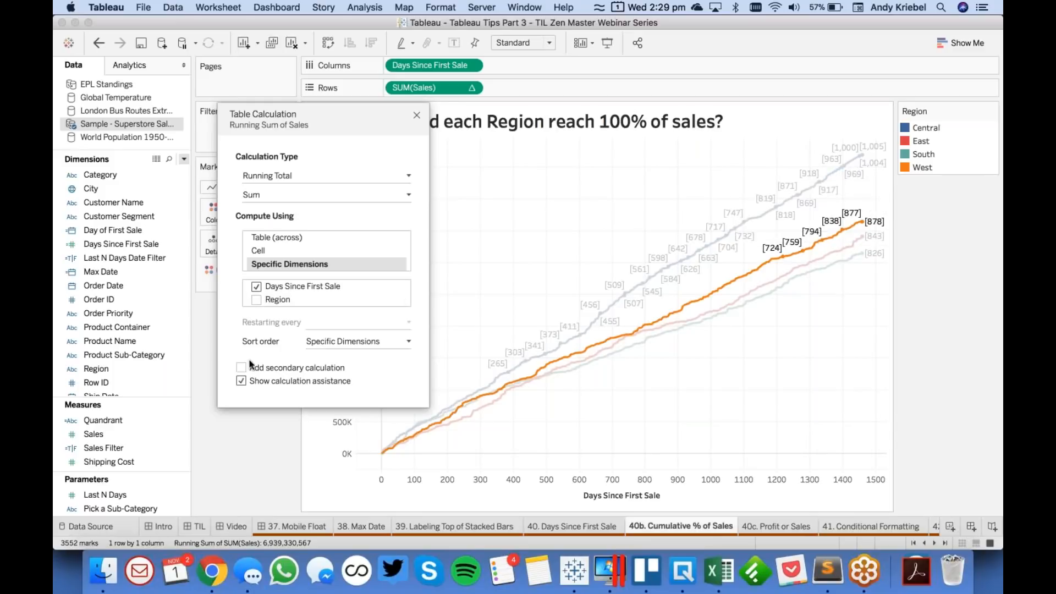
- Add a Percent of Total secondary calculation to the running sum of Sales, computed using the specific dimension Days Since First Sale only
{"action": "left_click", "coordinate": [241, 367]}
{"action": "left_click", "coordinate": [506, 176]}
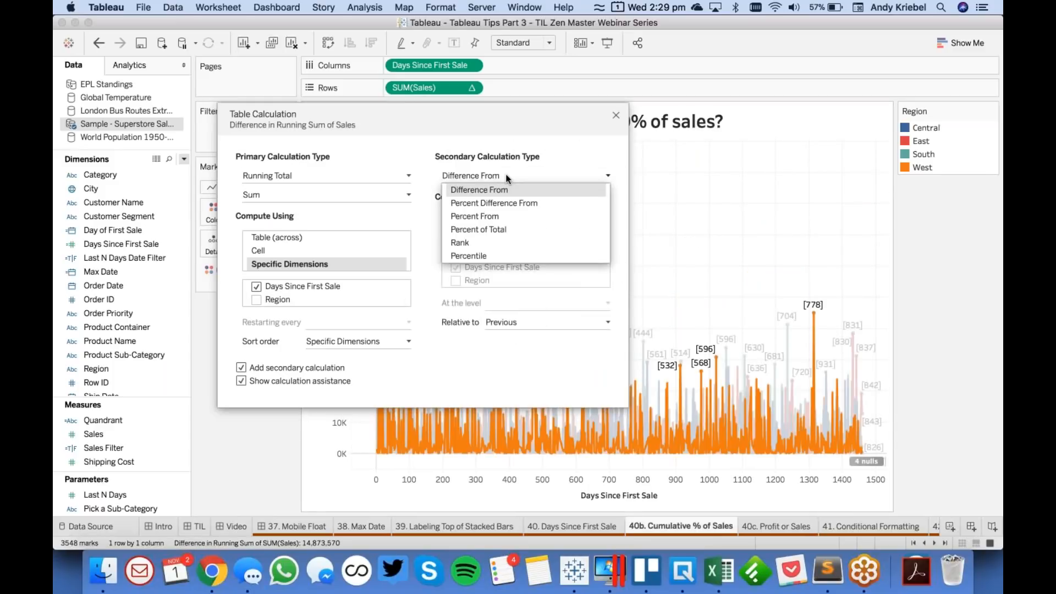
{"action": "left_click", "coordinate": [504, 229]}
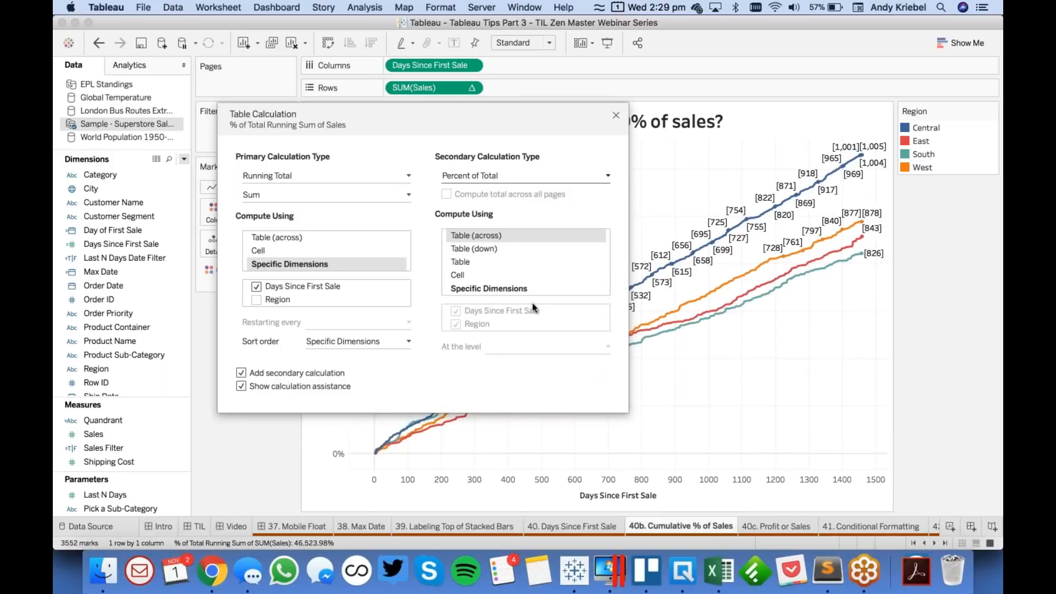
{"action": "left_click", "coordinate": [527, 287]}
{"action": "left_click", "coordinate": [456, 324]}
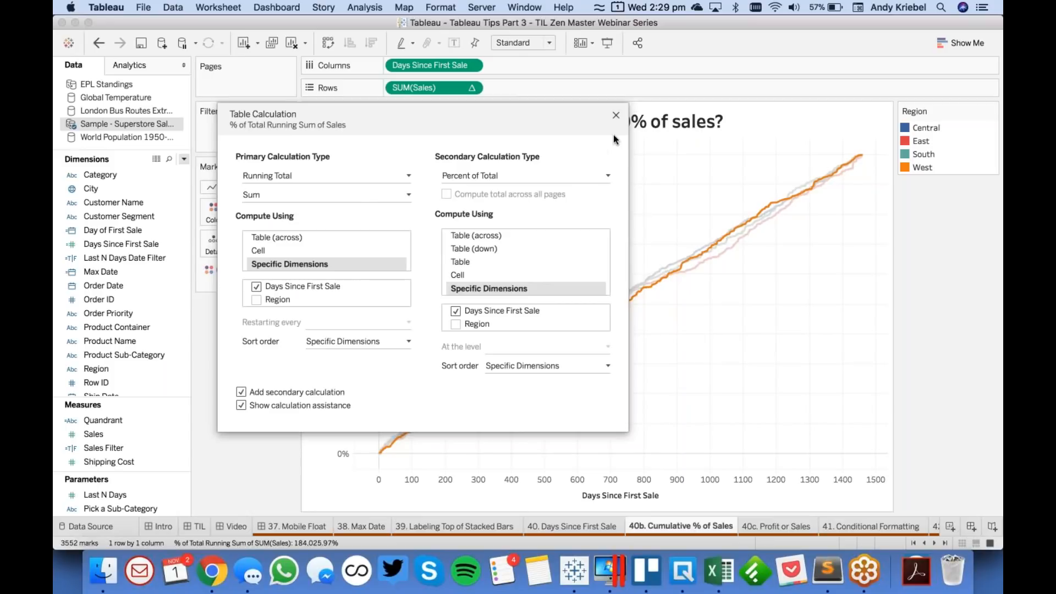
{"action": "left_click", "coordinate": [617, 115]}
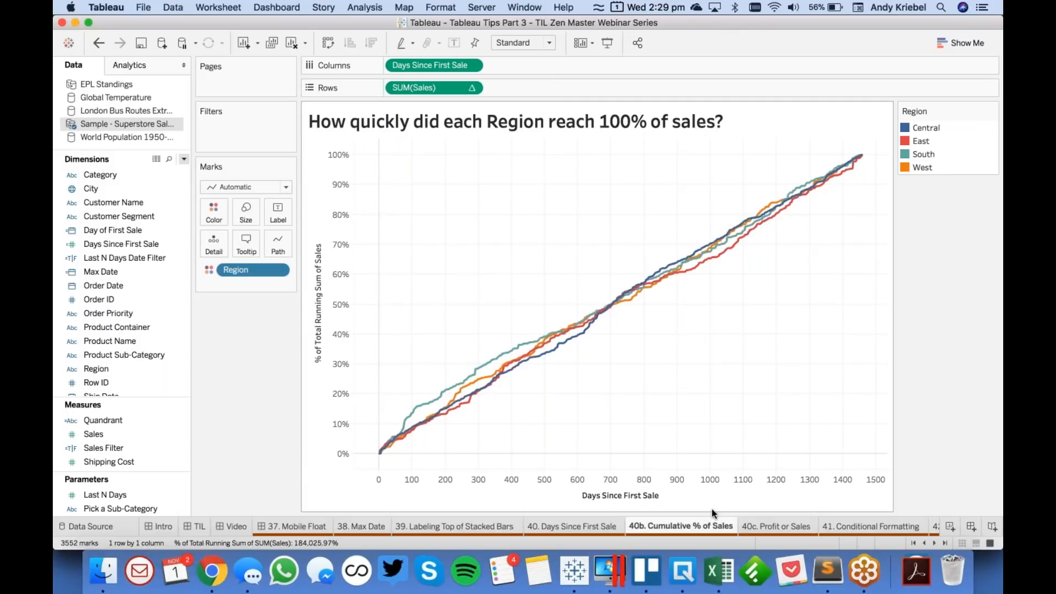
- Open the 40c. Profit or Sales sheet and place Sales on Rows and Days Since First Sale on Columns
{"action": "left_click", "coordinate": [785, 529]}
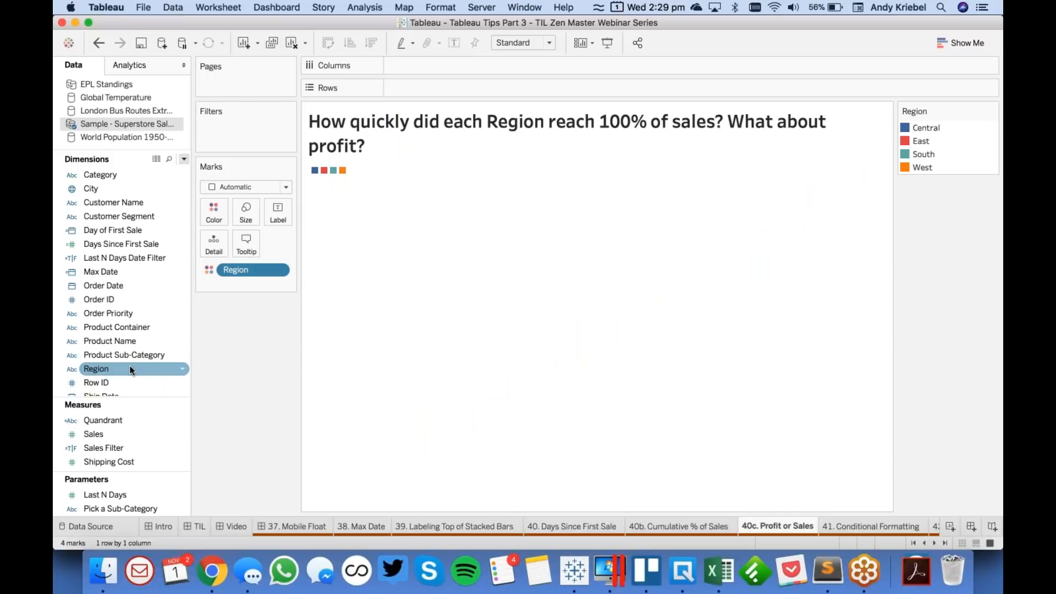
{"action": "left_click_drag", "start_coordinate": [111, 431], "coordinate": [474, 88]}
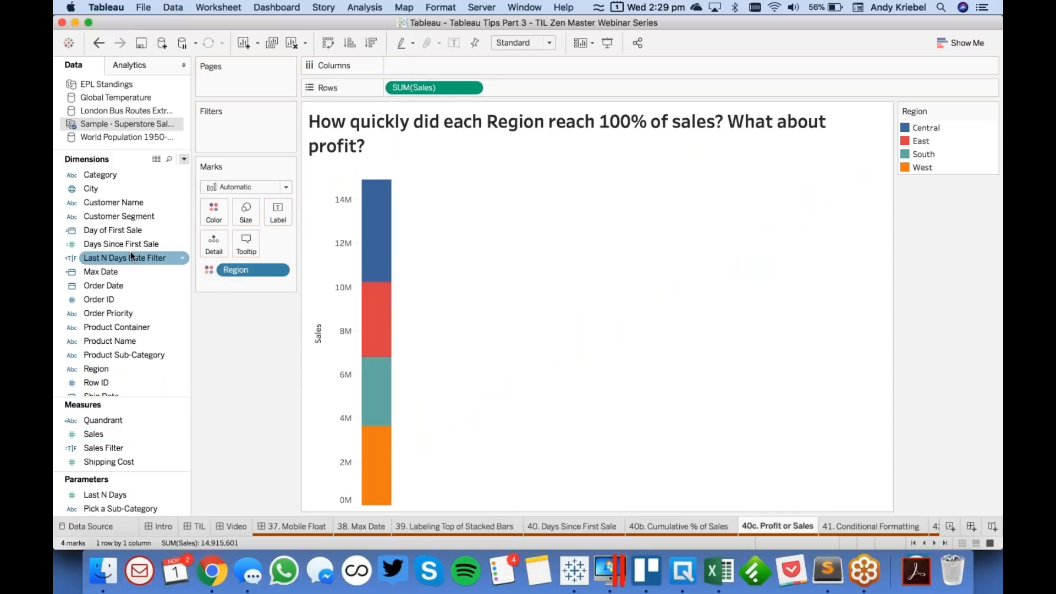
{"action": "left_click_drag", "start_coordinate": [130, 244], "coordinate": [418, 65]}
- Apply a Running Total quick table calculation to SUM(Sales) on Rows
{"action": "left_click", "coordinate": [471, 87]}
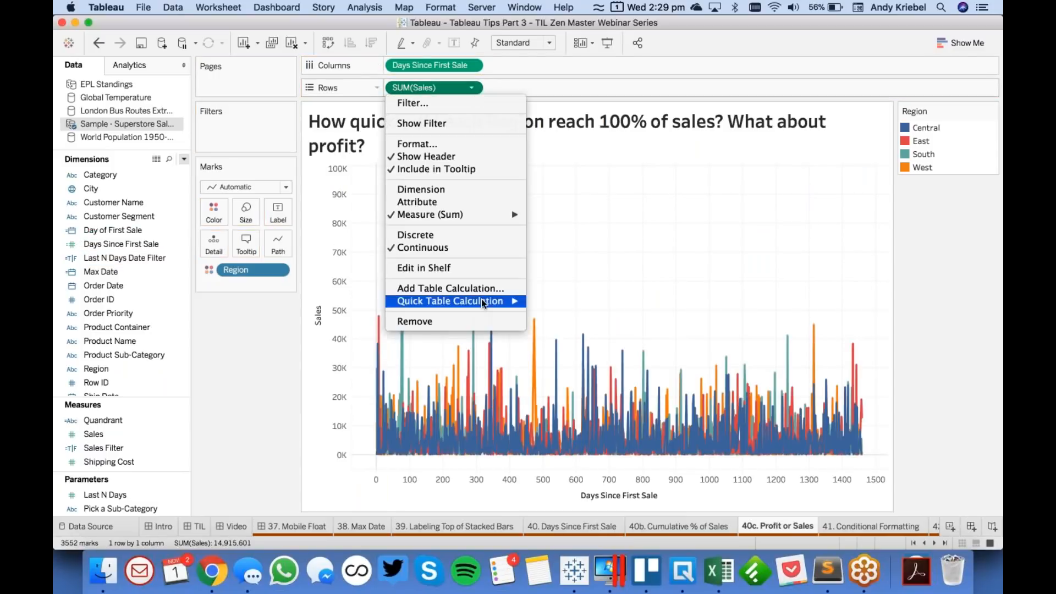
{"action": "mouse_move", "coordinate": [482, 300]}
{"action": "left_click", "coordinate": [578, 301]}
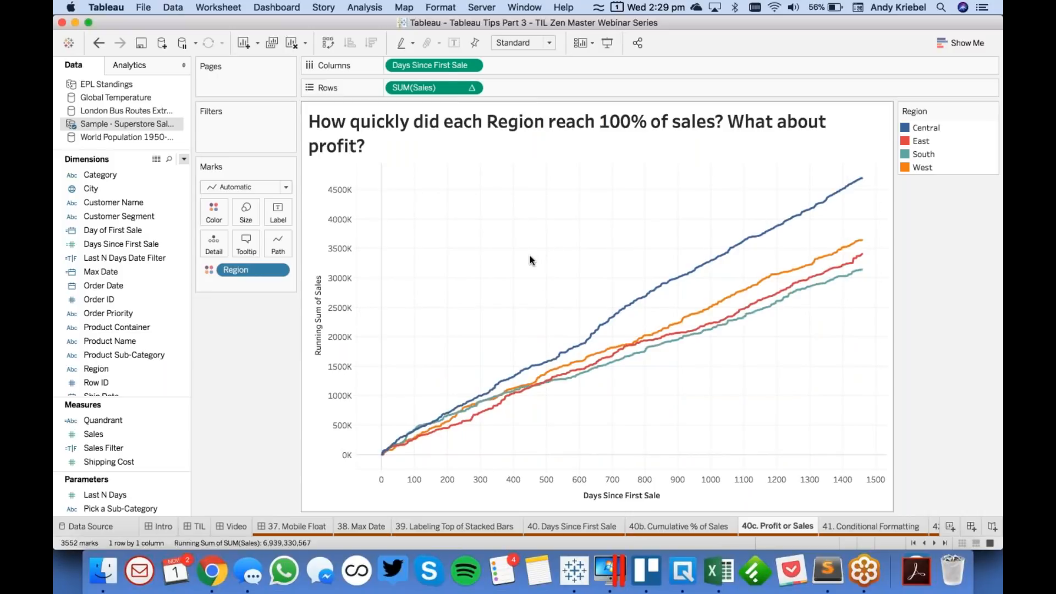
{"action": "mouse_move", "coordinate": [432, 88]}
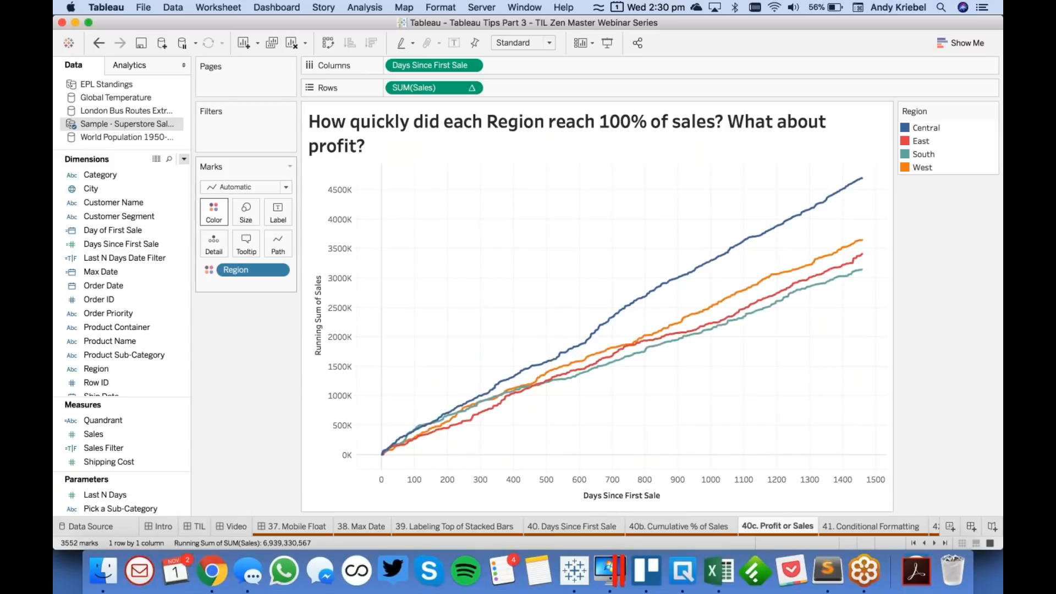
{"action": "left_click", "coordinate": [185, 159]}
{"action": "left_click", "coordinate": [173, 169]}
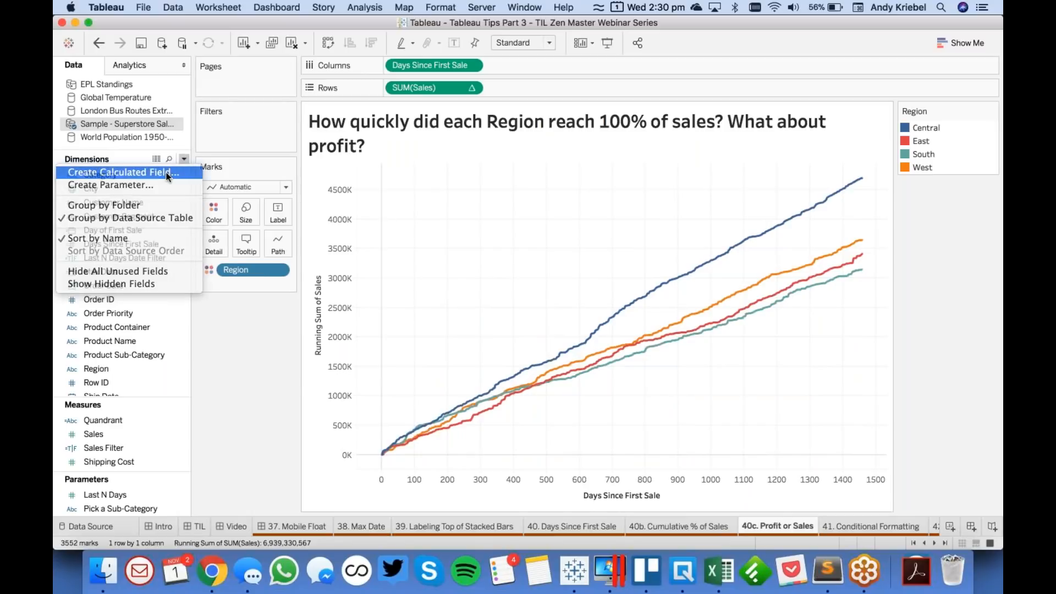
{"action": "left_click", "coordinate": [717, 264]}
- Create a parameter named Choose a Metric with the String data type and a list of allowable values
{"action": "left_click", "coordinate": [184, 160]}
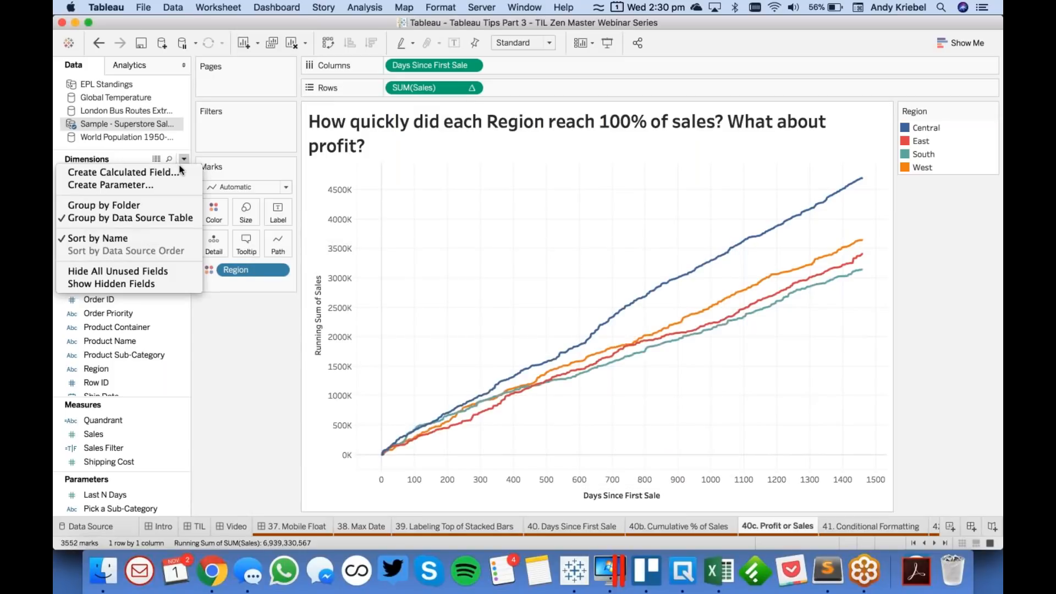
{"action": "left_click", "coordinate": [167, 185]}
{"action": "type", "text": "Choose aMet"}
{"action": "key", "text": "BackSpace"}
{"action": "key", "text": "BackSpace"}
{"action": "key", "text": "BackSpace"}
{"action": "type", "text": "Metric"}
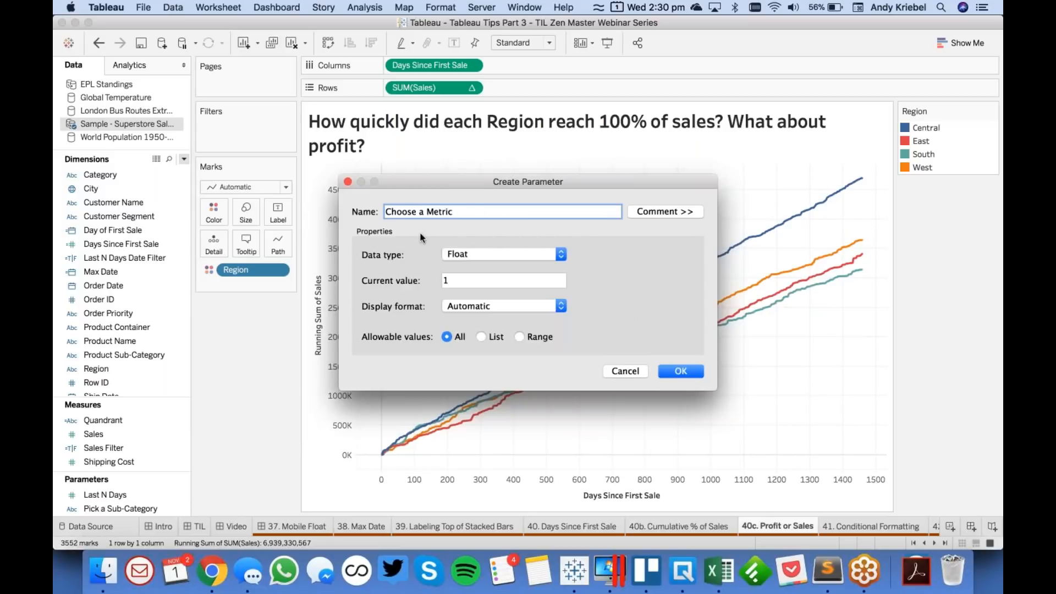
{"action": "left_click", "coordinate": [495, 254]}
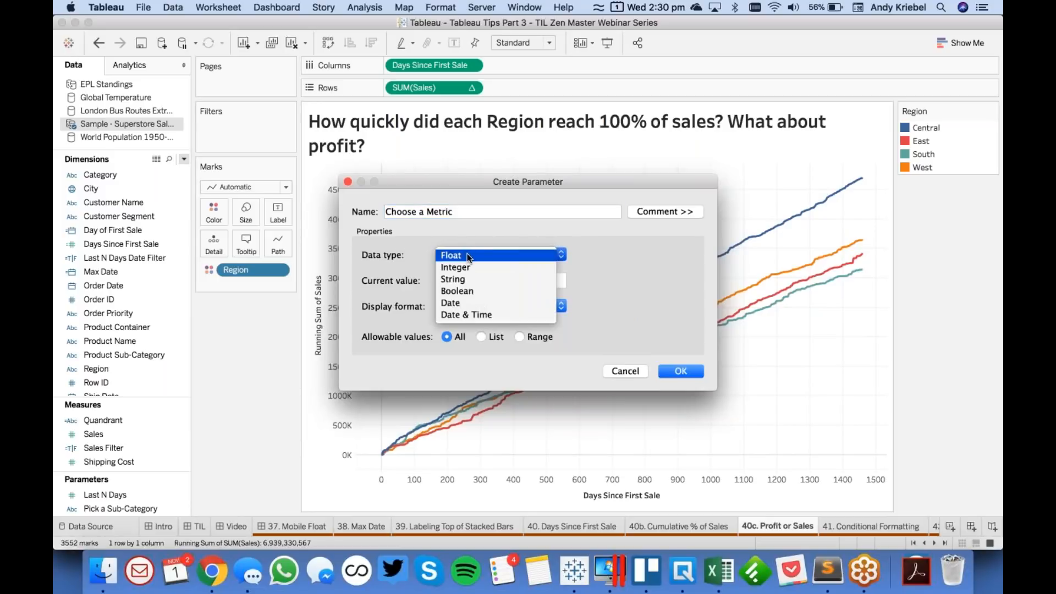
{"action": "left_click", "coordinate": [475, 282]}
{"action": "left_click", "coordinate": [484, 337]}
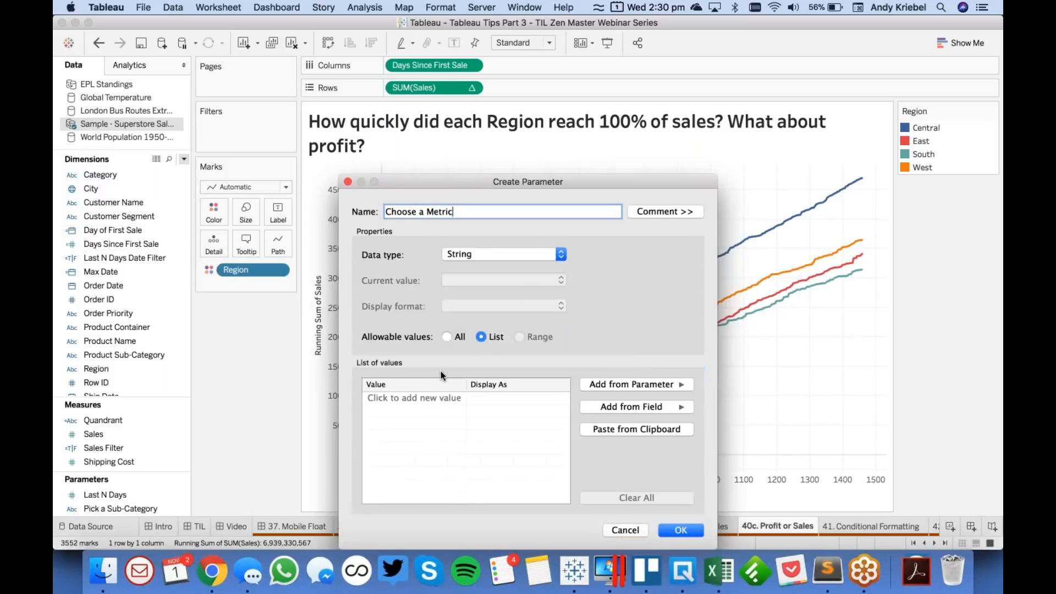
- Add Sales and Profit to the Choose a Metric parameter's list of values and save the parameter
{"action": "left_click", "coordinate": [422, 404]}
{"action": "type", "text": "Sales"}
{"action": "key", "text": "Return"}
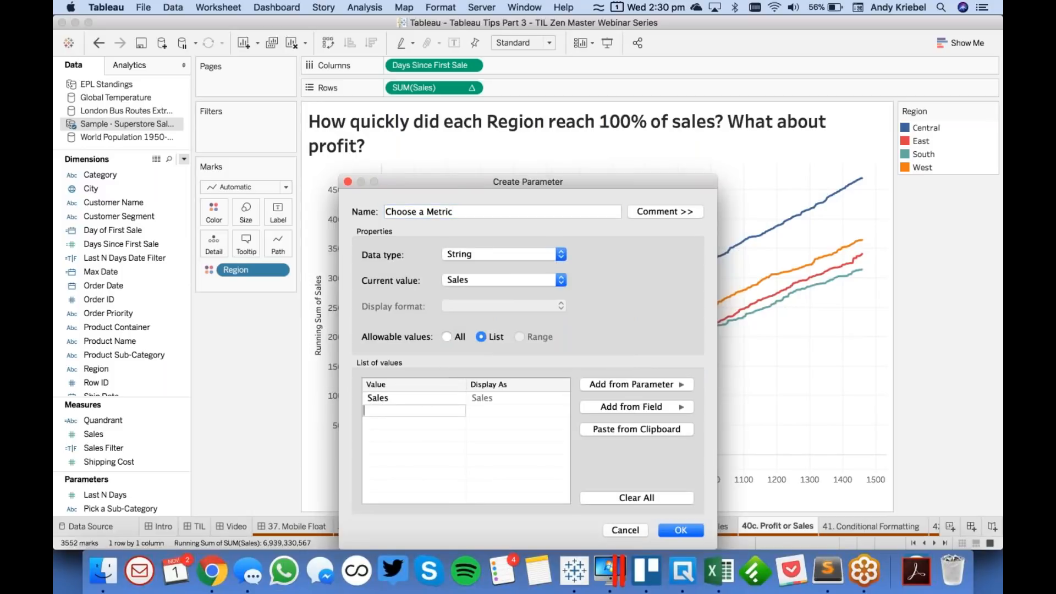
{"action": "type", "text": "Profit"}
{"action": "key", "text": "Tab"}
{"action": "left_click", "coordinate": [678, 531]}
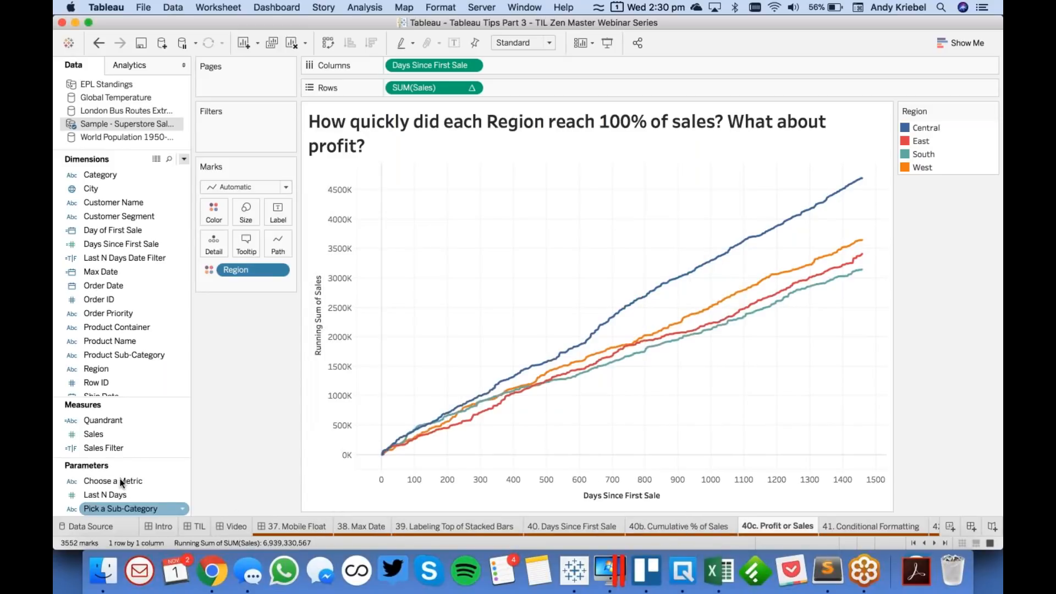
- Show the control for the Choose a Metric parameter and test it by switching to Profit and back to Sales
{"action": "right_click", "coordinate": [120, 480]}
{"action": "left_click", "coordinate": [182, 270]}
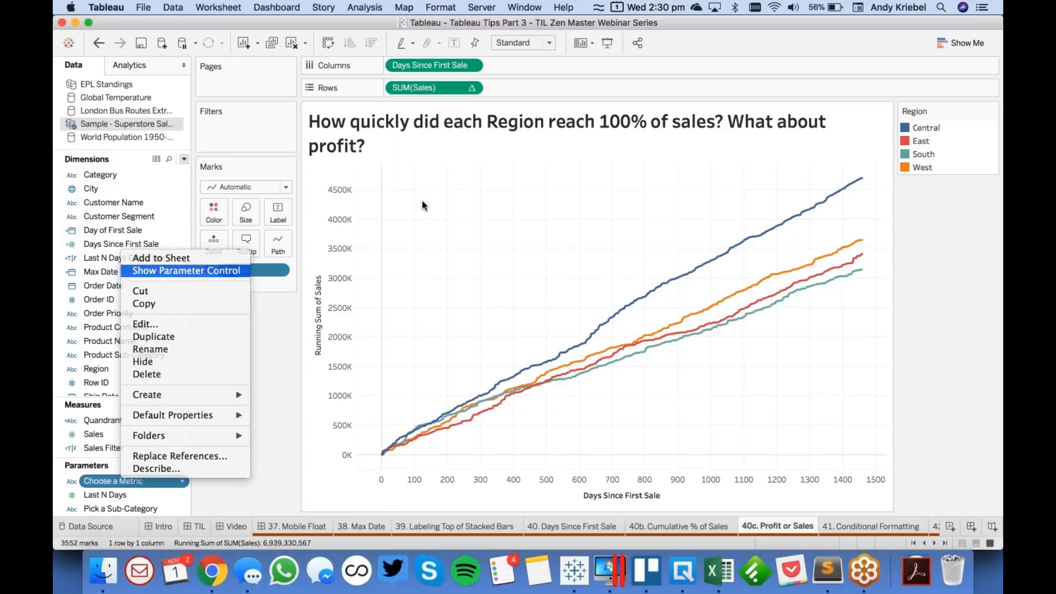
{"action": "left_click", "coordinate": [920, 206]}
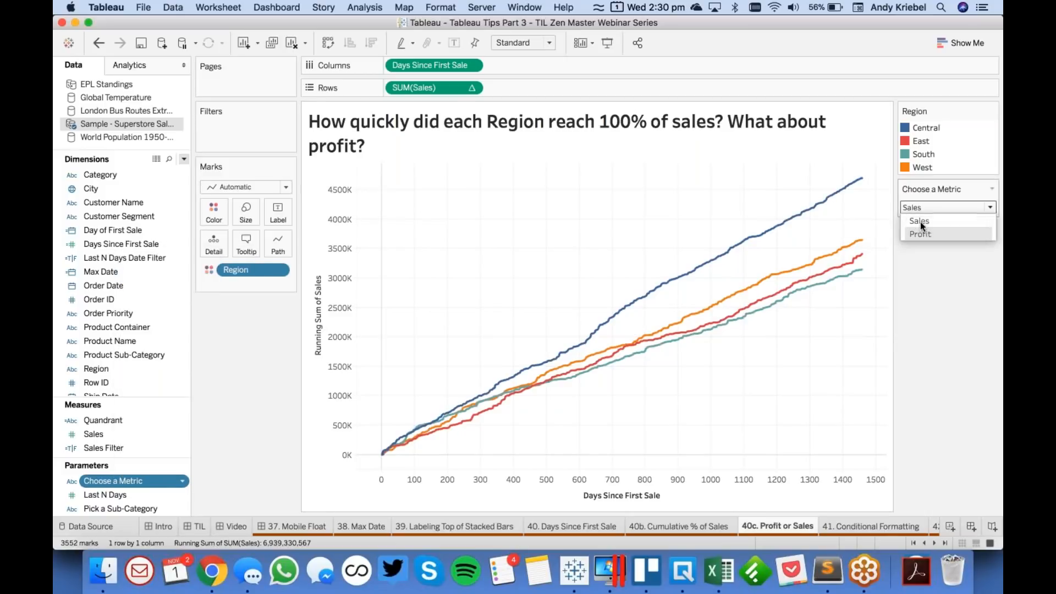
{"action": "left_click", "coordinate": [920, 233]}
{"action": "left_click", "coordinate": [919, 206]}
{"action": "left_click", "coordinate": [920, 221]}
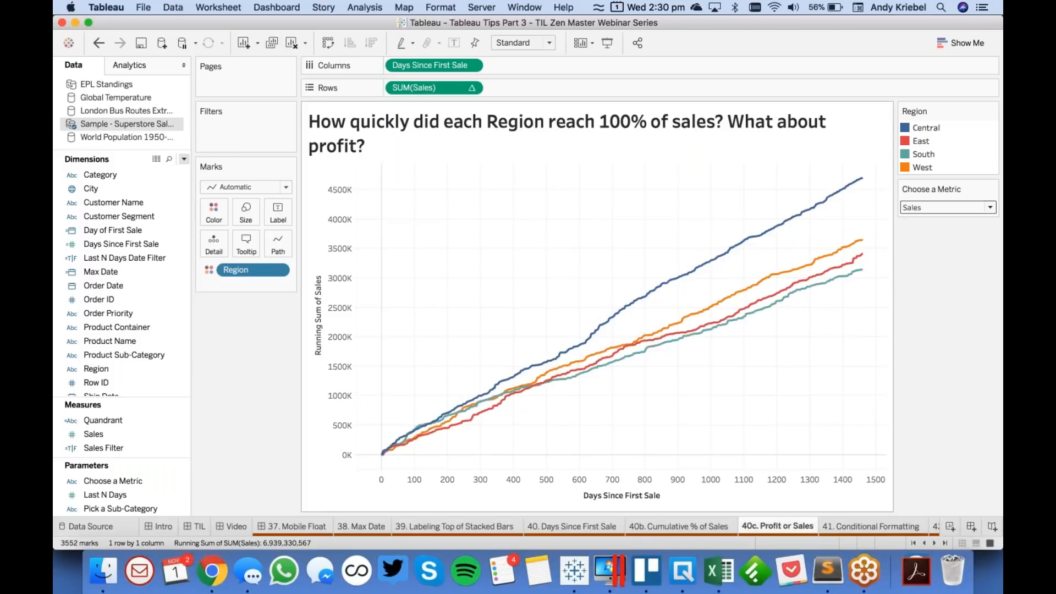
- Add a Percent of Total secondary calculation to the SUM(Sales) running total on this sheet, computed using only Days Since First Sale
{"action": "left_click", "coordinate": [472, 89]}
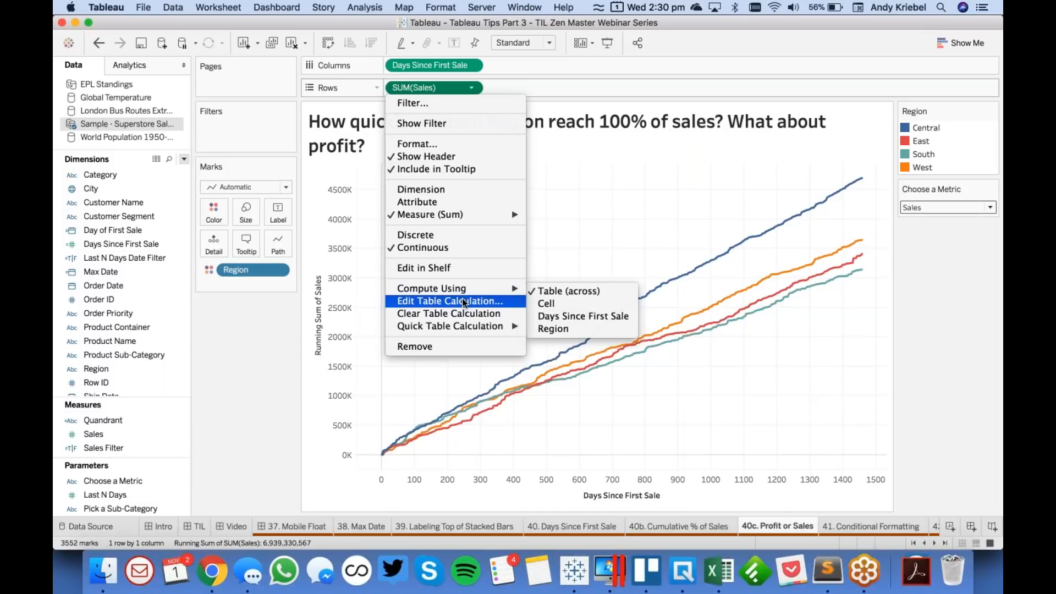
{"action": "left_click", "coordinate": [448, 299]}
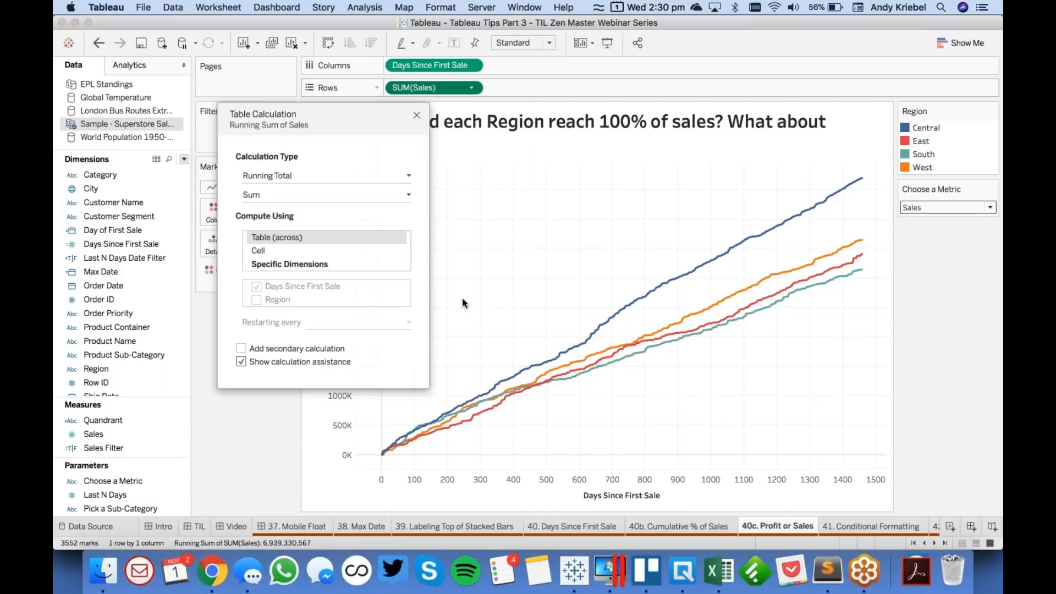
{"action": "left_click", "coordinate": [262, 348]}
{"action": "left_click", "coordinate": [497, 175]}
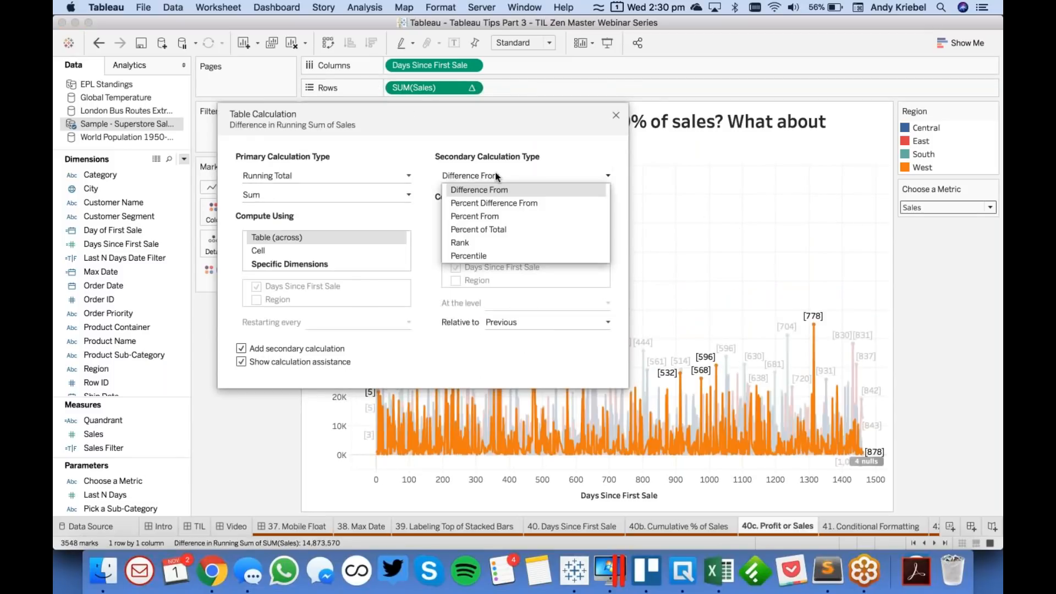
{"action": "left_click", "coordinate": [488, 234]}
{"action": "left_click", "coordinate": [492, 284]}
{"action": "left_click", "coordinate": [455, 326]}
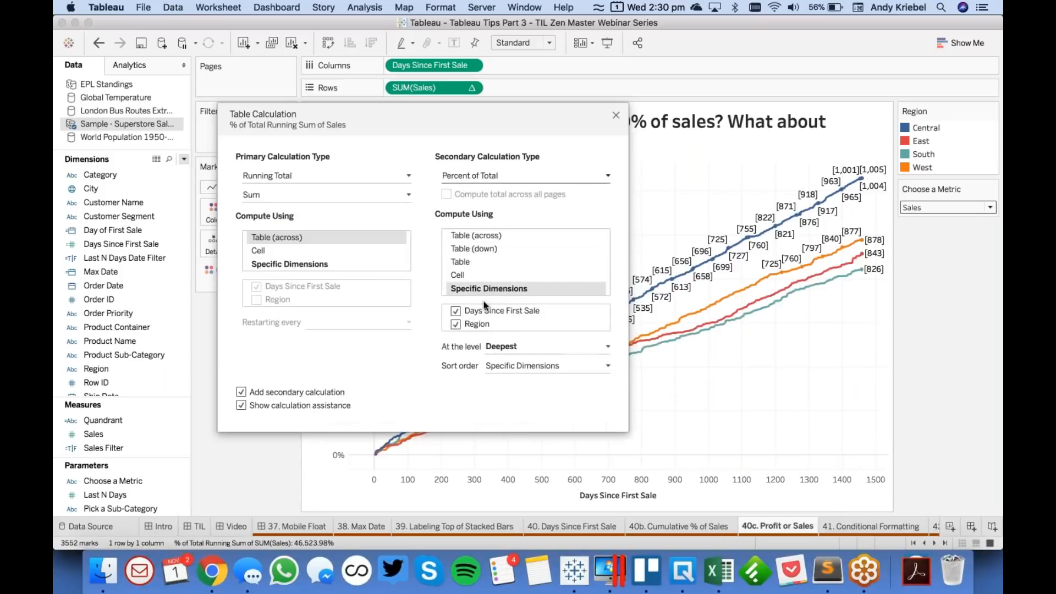
{"action": "left_click", "coordinate": [455, 324]}
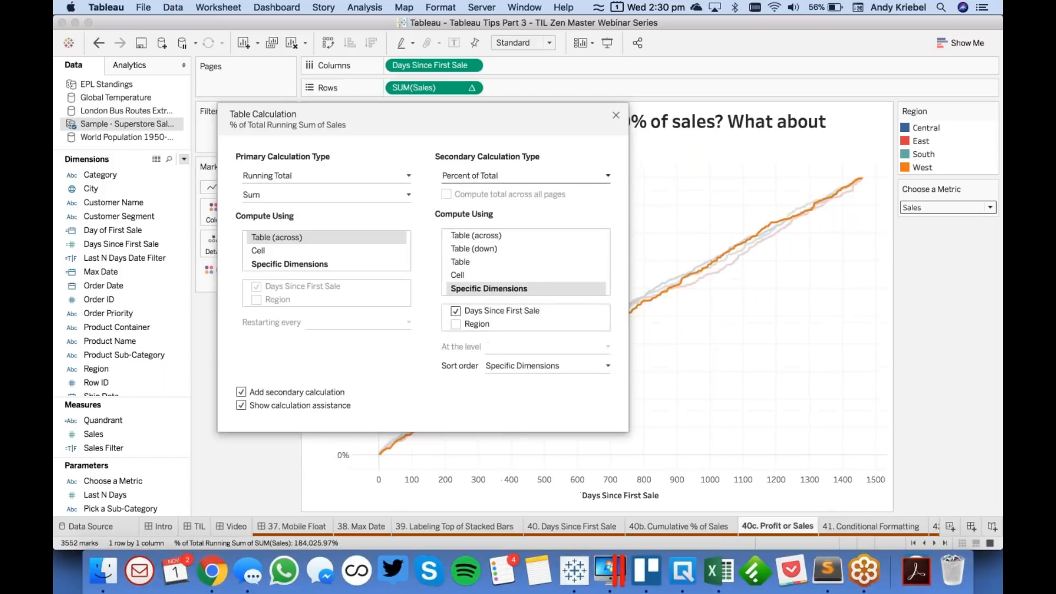
{"action": "left_click", "coordinate": [616, 115]}
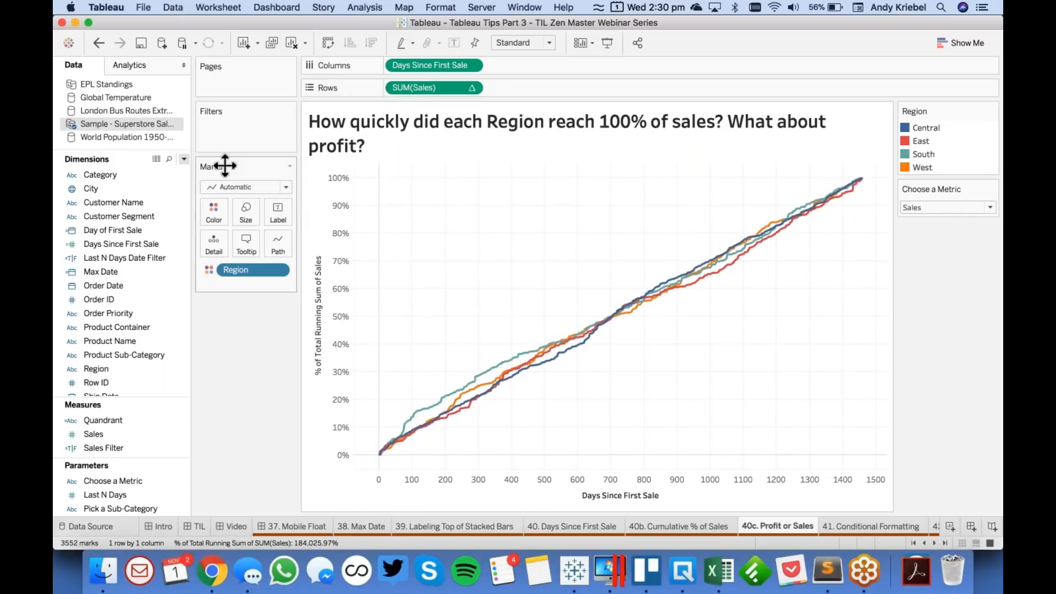
- Try to save the SUM(Sales) table calculation as a measure and to edit its formula directly on Rows
{"action": "left_click_drag", "start_coordinate": [414, 87], "coordinate": [111, 438]}
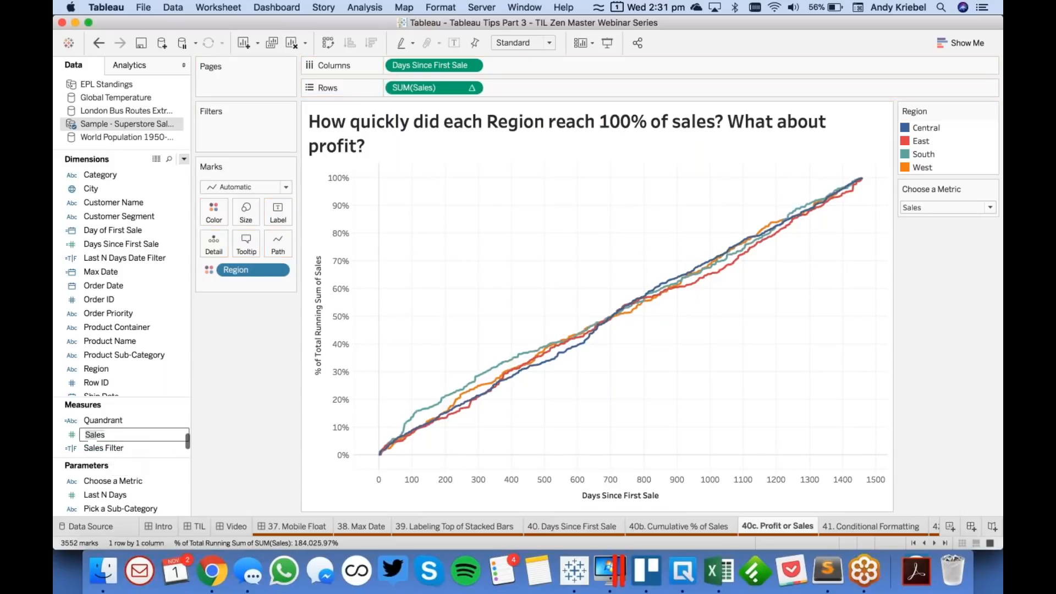
{"action": "key", "text": "Escape"}
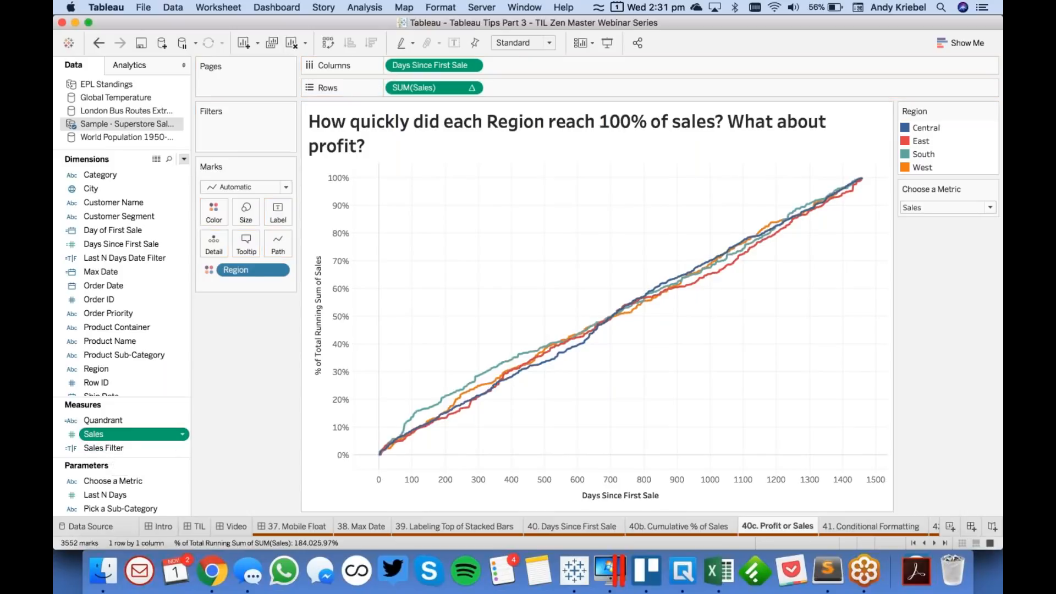
{"action": "double_click", "coordinate": [421, 87]}
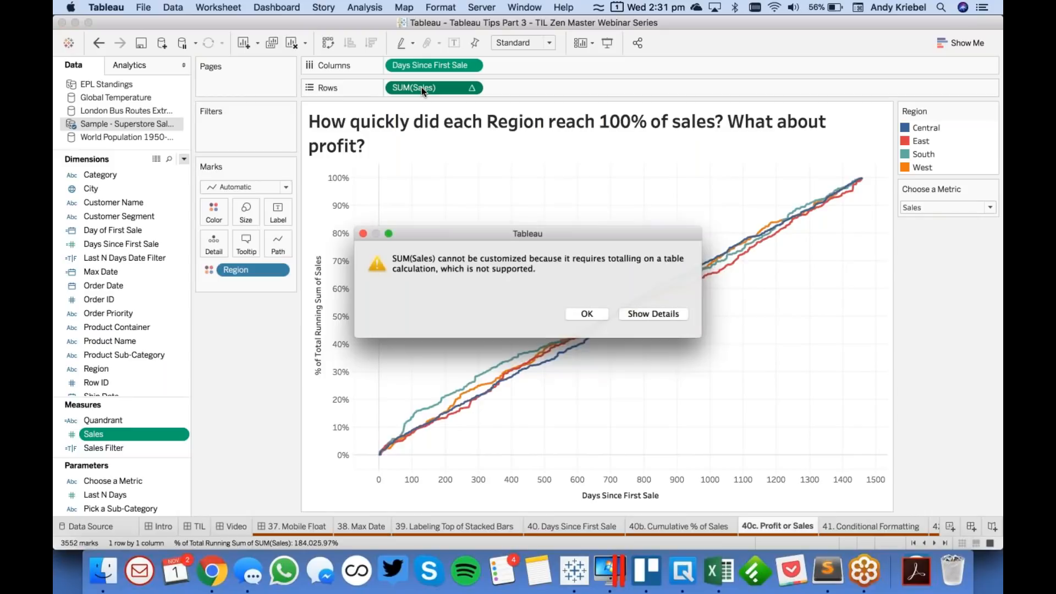
{"action": "left_click", "coordinate": [589, 316]}
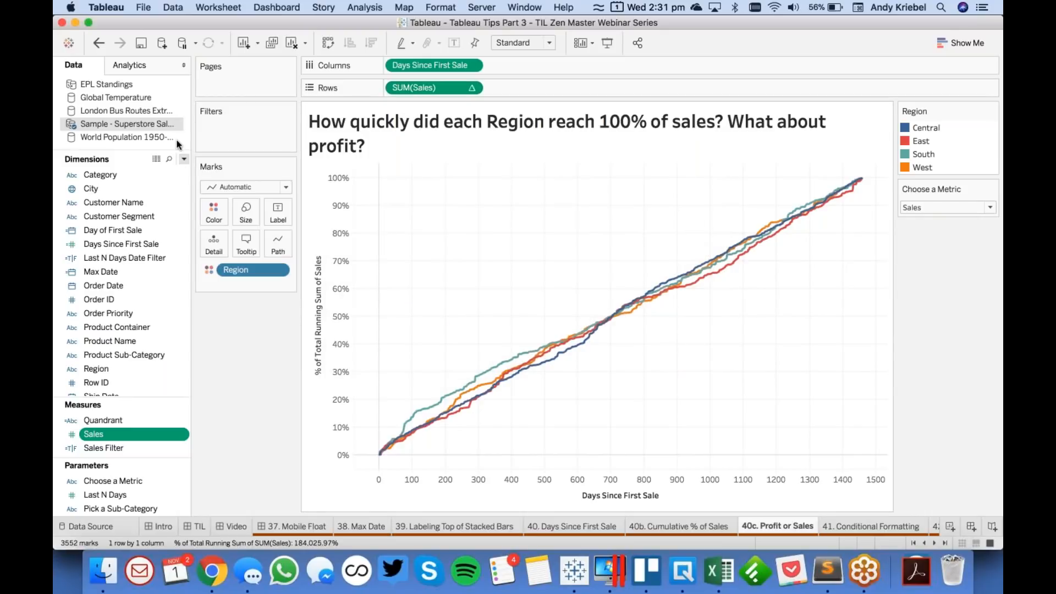
- Create a calculated field named Metric Value
{"action": "left_click", "coordinate": [184, 159]}
{"action": "left_click", "coordinate": [170, 172]}
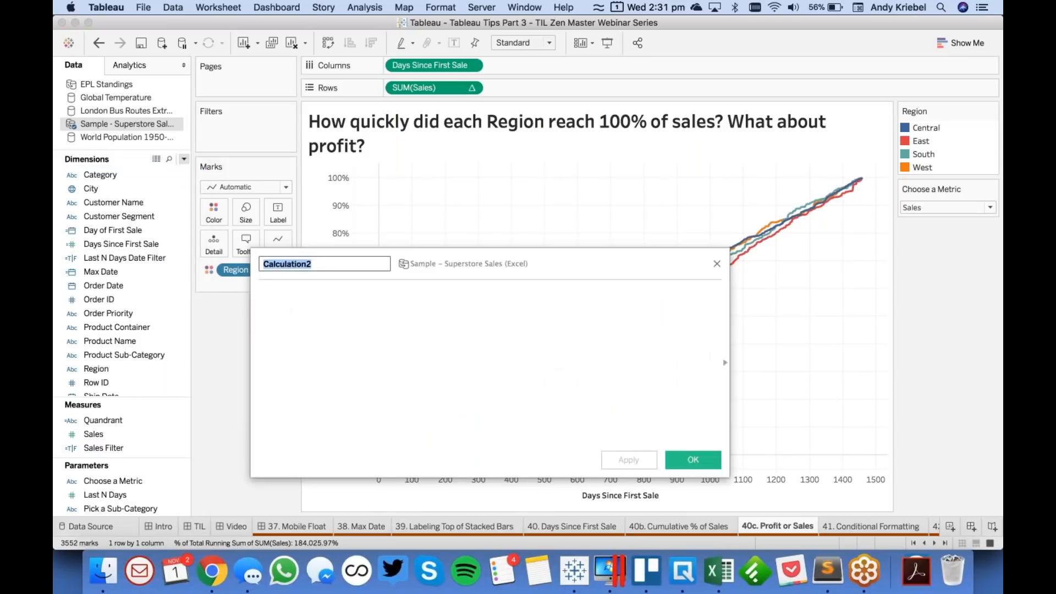
{"action": "type", "text": "Metr"}
{"action": "type", "text": "ic Cho"}
{"action": "key", "text": "BackSpace"}
{"action": "key", "text": "BackSpace"}
{"action": "key", "text": "BackSpace"}
{"action": "type", "text": "Value"}
- Define Metric Value as IF [Choose a Metric]='Sales' THEN [Sales] ELSE [Profit] END and save the calculation
{"action": "left_click", "coordinate": [317, 366]}
{"action": "type", "text": "IF"}
{"action": "left_click_drag", "start_coordinate": [112, 481], "coordinate": [460, 358]}
{"action": "type", "text": "='S"}
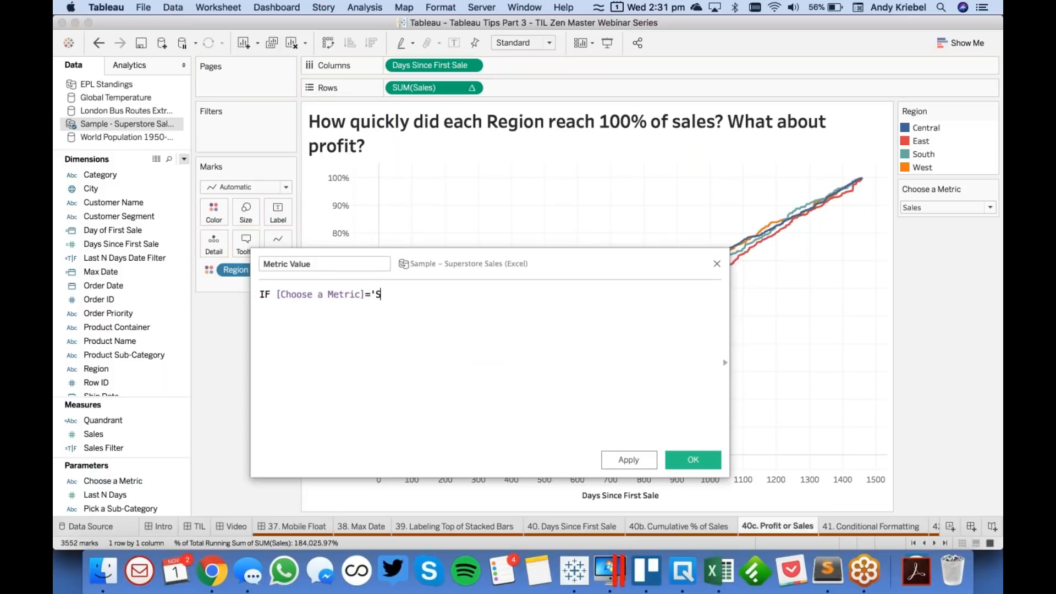
{"action": "type", "text": "ales' THEN sal"}
{"action": "key", "text": "Return"}
{"action": "key", "text": "Return"}
{"action": "type", "text": "ELSE prof"}
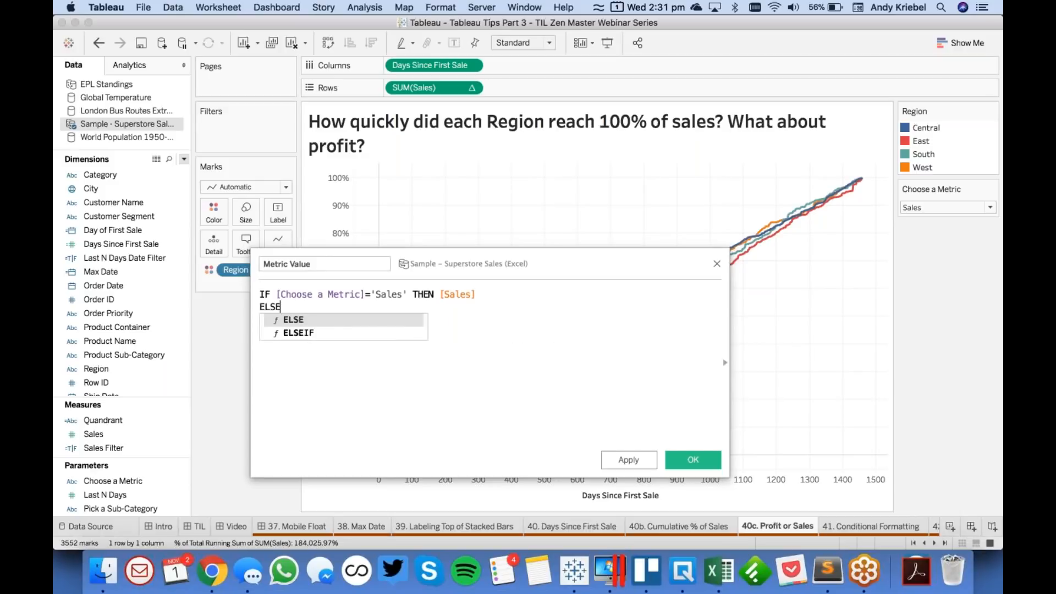
{"action": "key", "text": "Return"}
{"action": "type", "text": "END"}
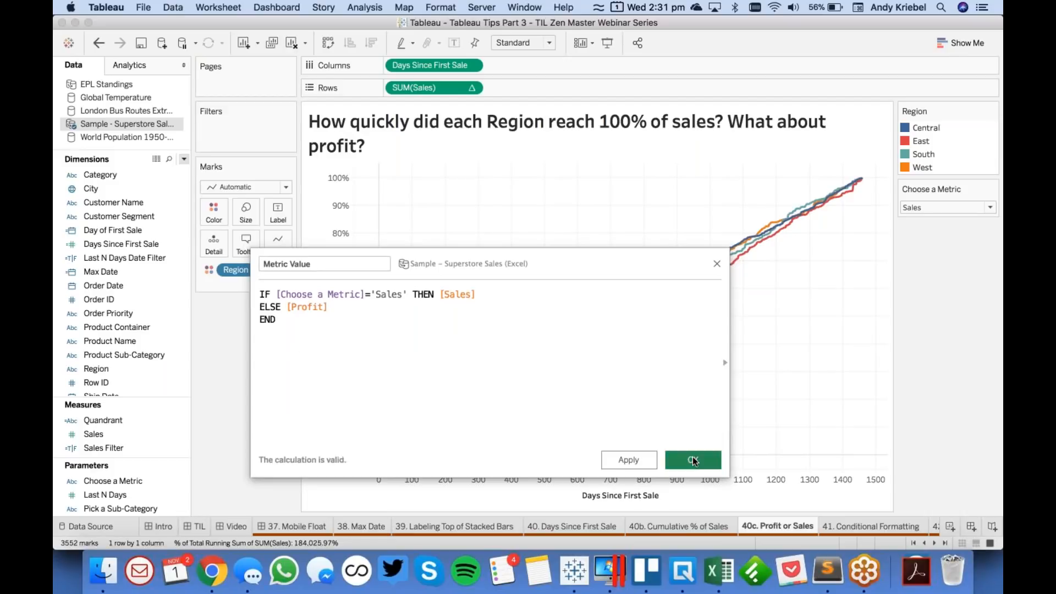
{"action": "left_click", "coordinate": [695, 461]}
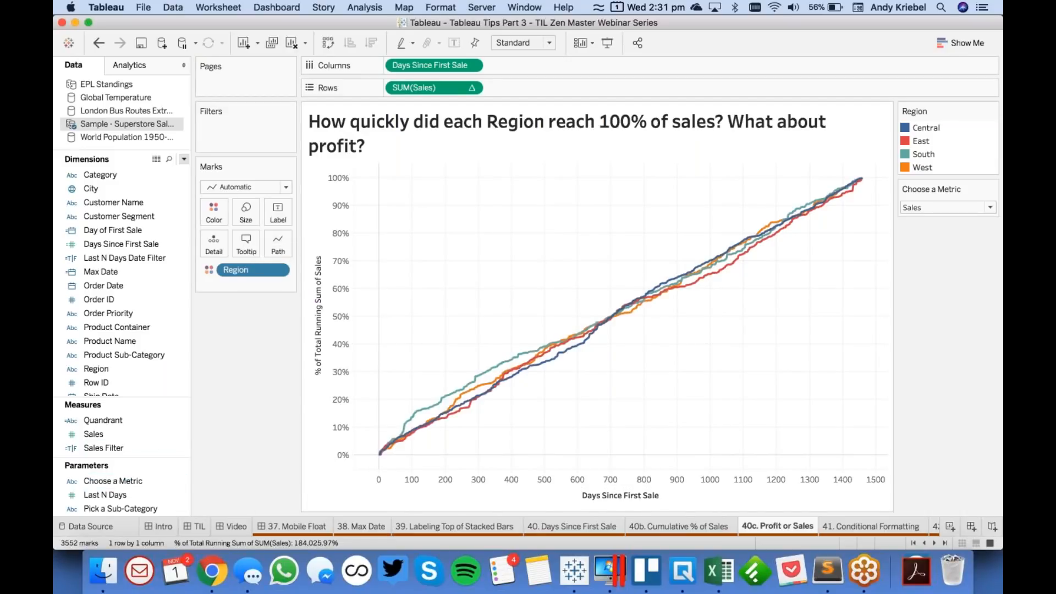
- Replace SUM(Sales) on Rows with the Metric Value measure
{"action": "scroll", "coordinate": [141, 442], "scroll_direction": "down", "scroll_amount": 4}
{"action": "scroll", "coordinate": [142, 442], "scroll_direction": "up", "scroll_amount": 3}
{"action": "scroll", "coordinate": [137, 443], "scroll_direction": "up", "scroll_amount": 5}
{"action": "left_click_drag", "start_coordinate": [130, 447], "coordinate": [469, 88]}
- Add a Running Total table calculation to SUM(Metric Value) on Rows
{"action": "left_click", "coordinate": [471, 88]}
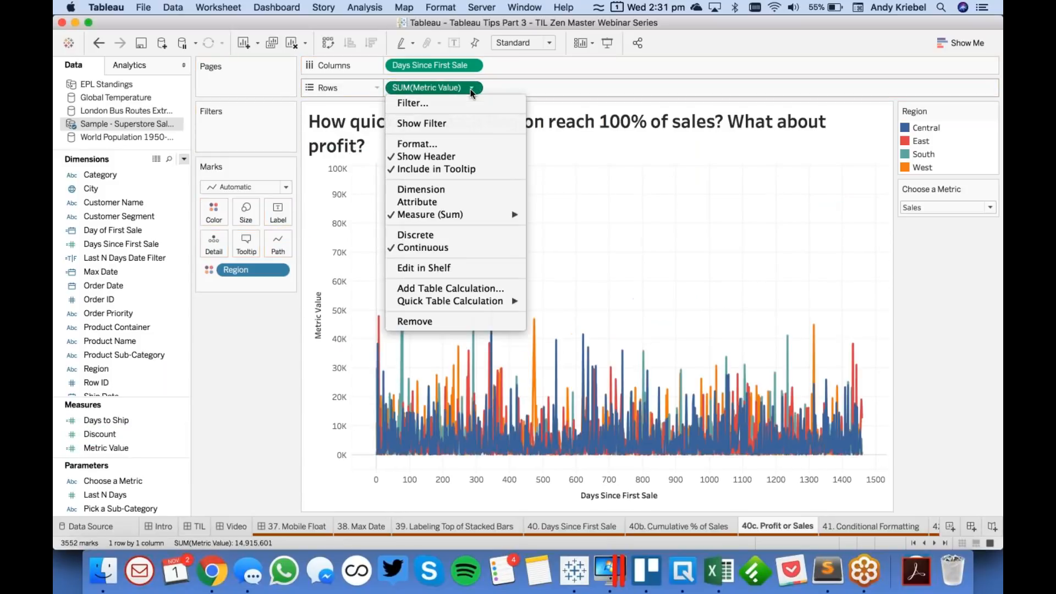
{"action": "left_click", "coordinate": [472, 289]}
{"action": "left_click", "coordinate": [294, 176]}
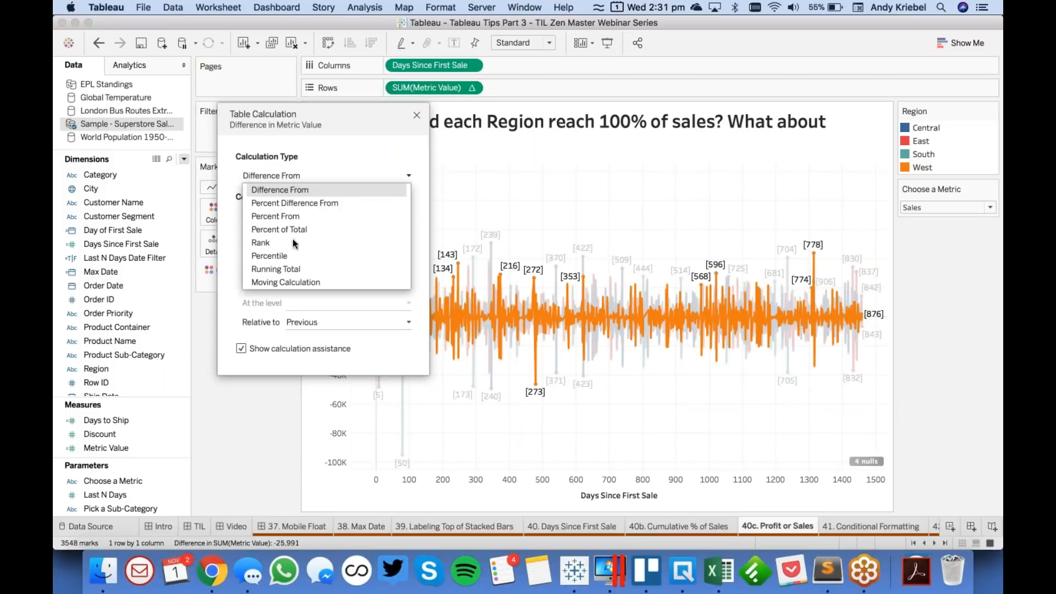
{"action": "left_click", "coordinate": [295, 270]}
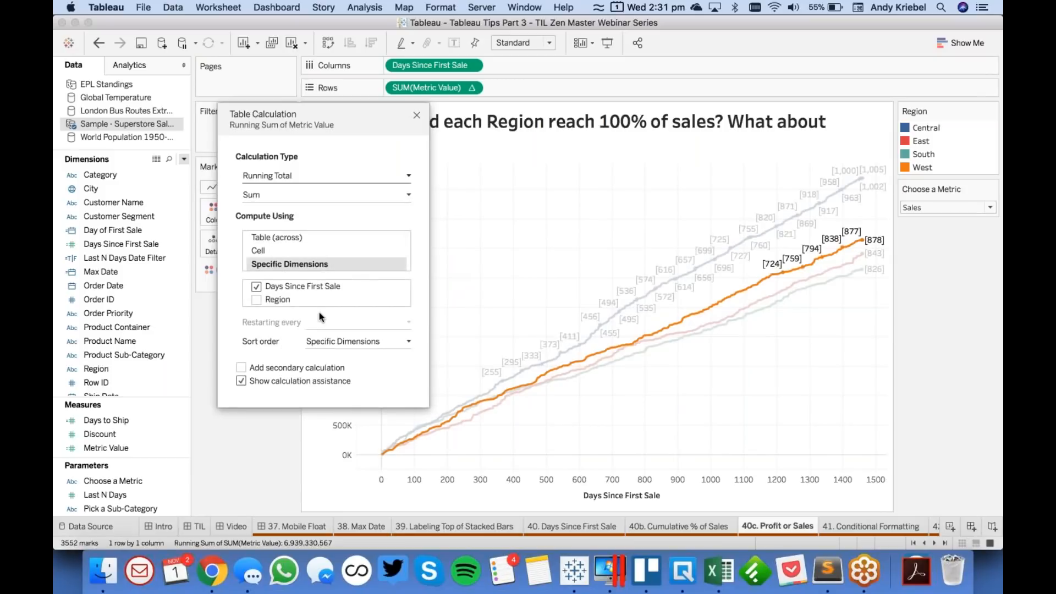
- Add a secondary Percent of Total calculation to the running total, computed over Days Since First Sale only, without Region
{"action": "left_click", "coordinate": [297, 368]}
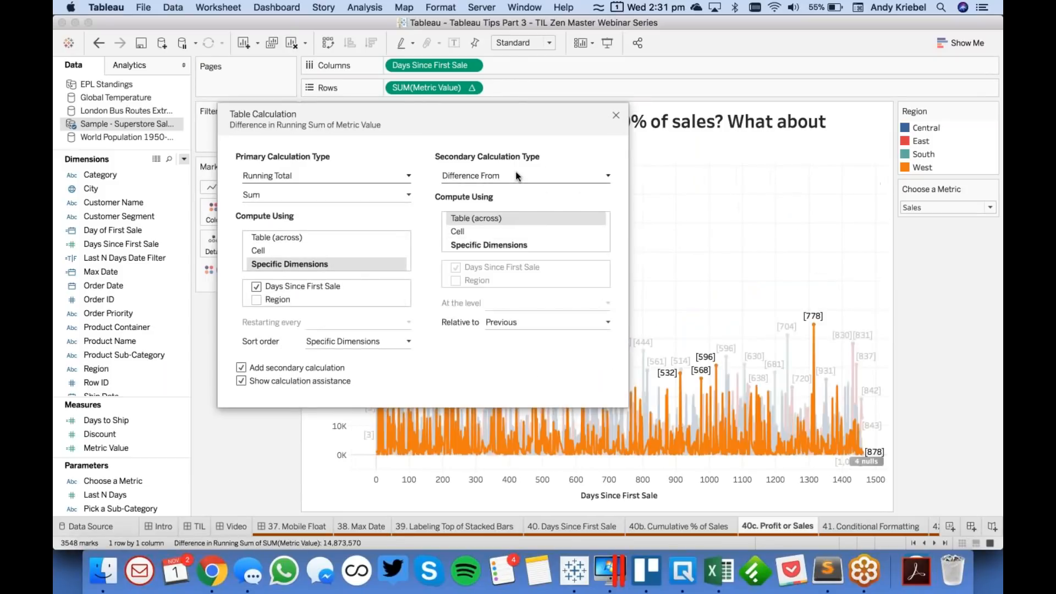
{"action": "left_click", "coordinate": [517, 175]}
{"action": "left_click", "coordinate": [507, 229]}
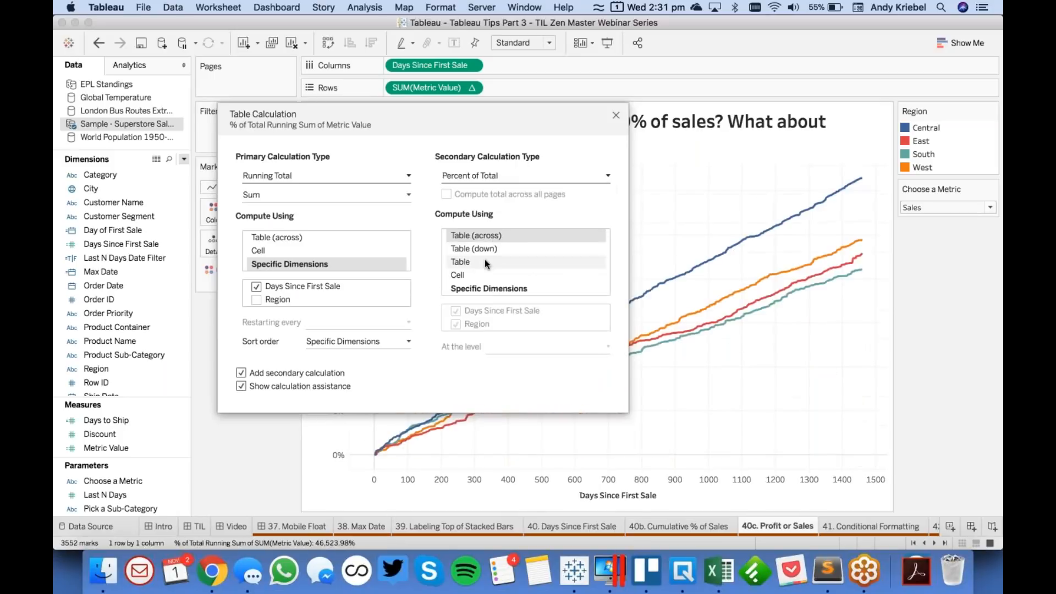
{"action": "left_click", "coordinate": [490, 290]}
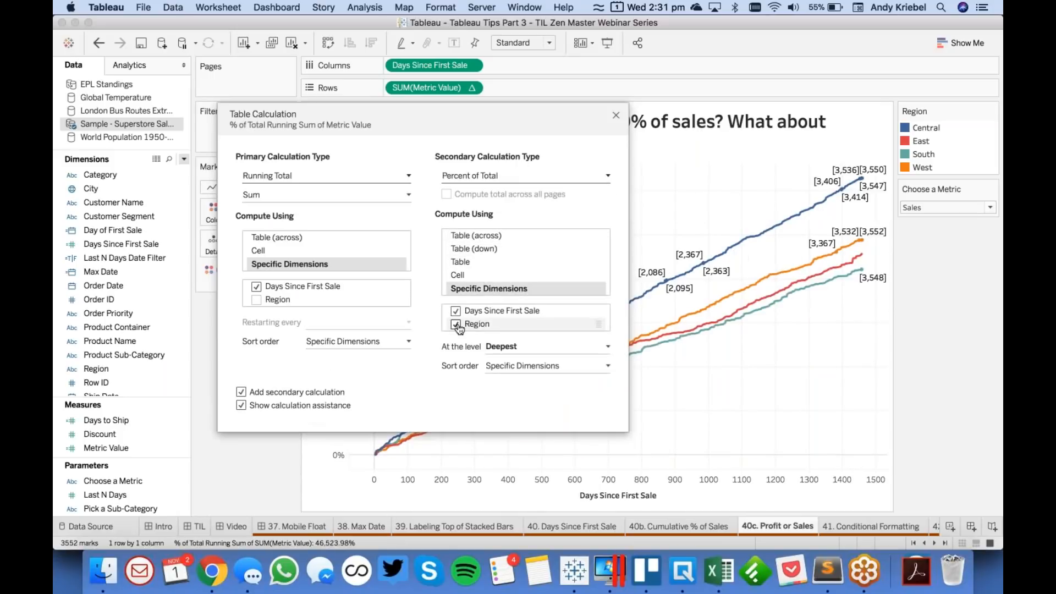
{"action": "left_click", "coordinate": [455, 324]}
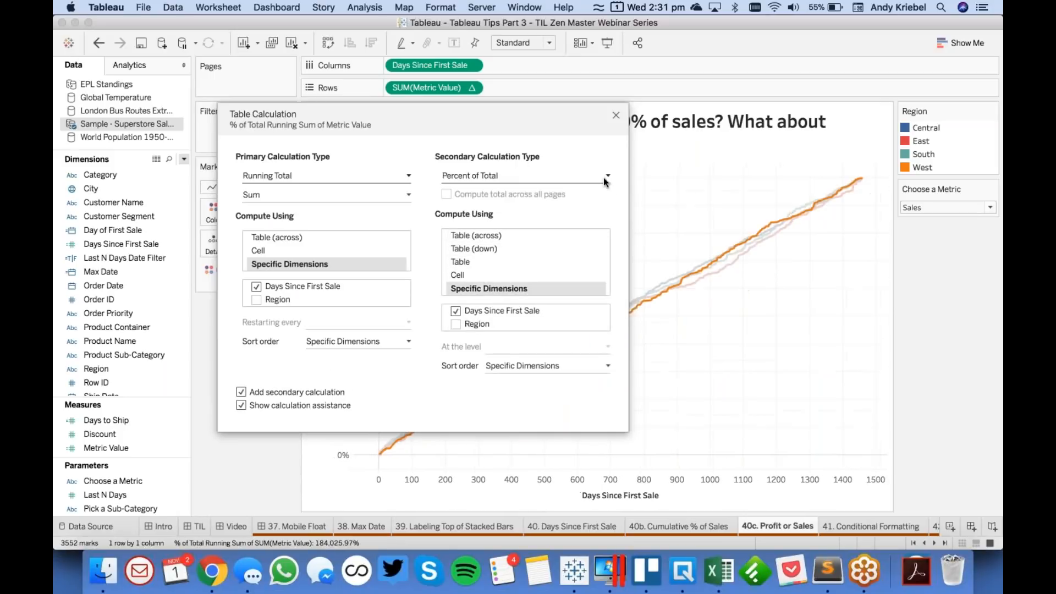
{"action": "left_click", "coordinate": [616, 116]}
- Set the Choose a Metric parameter to Profit, switch it back to Sales, and return it to Profit
{"action": "left_click", "coordinate": [968, 207]}
{"action": "left_click", "coordinate": [917, 233]}
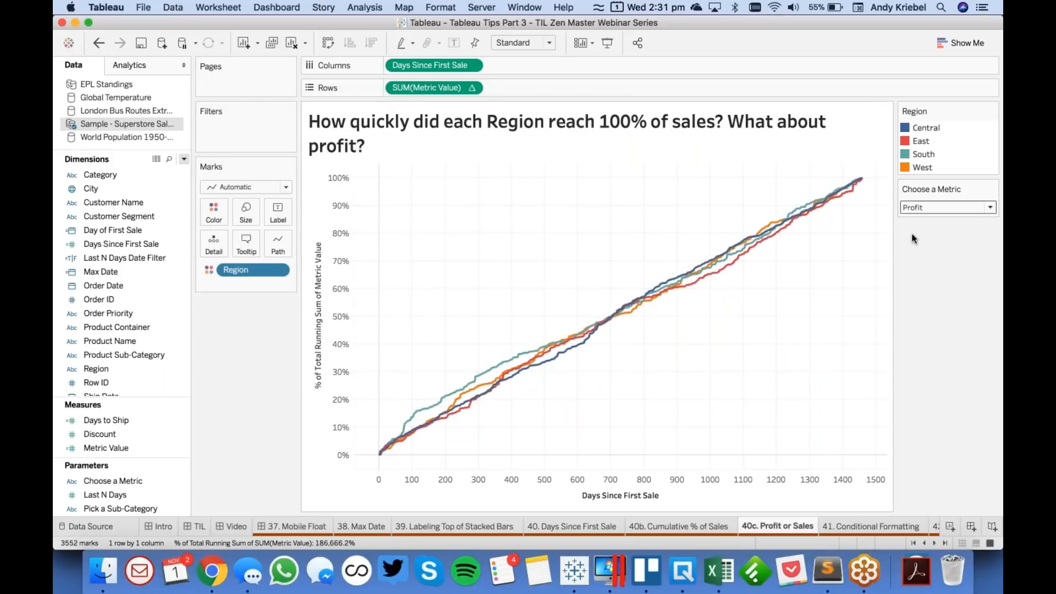
{"action": "left_click", "coordinate": [924, 207]}
{"action": "left_click", "coordinate": [925, 221]}
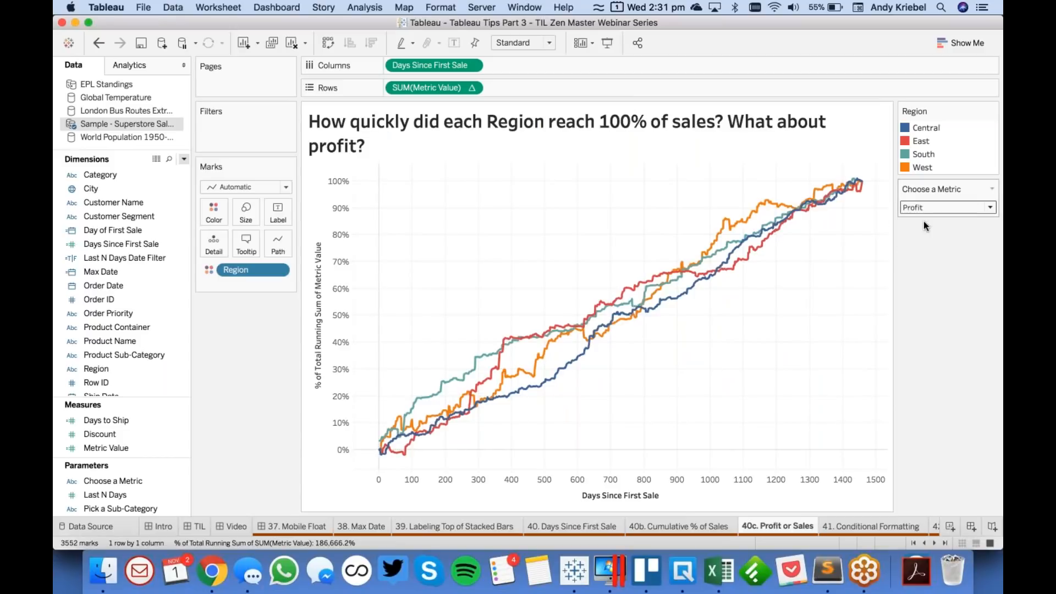
{"action": "left_click", "coordinate": [930, 207]}
{"action": "left_click", "coordinate": [930, 232]}
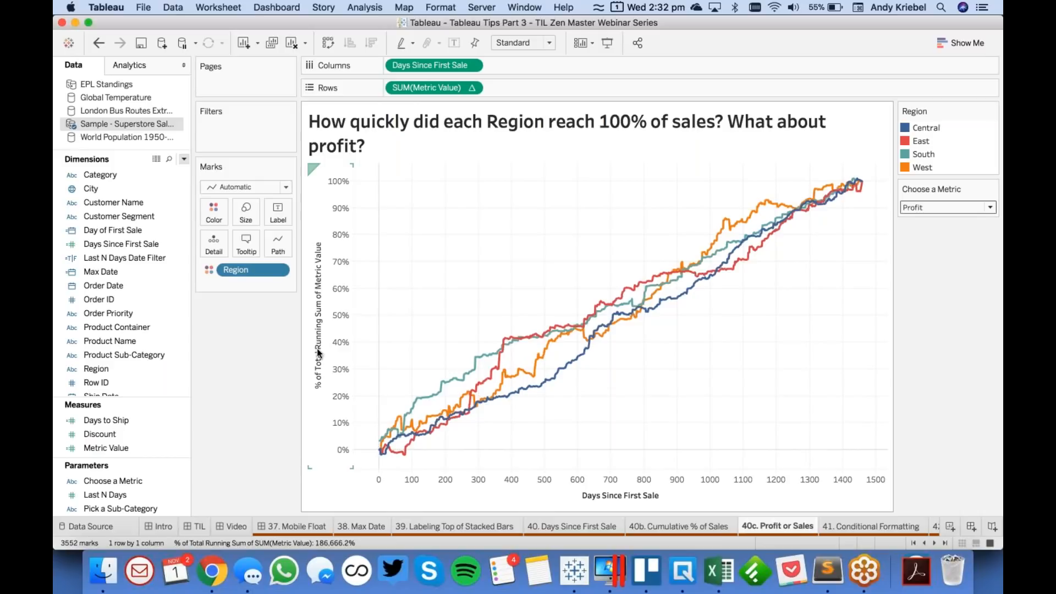
- Copy the text of the vertical axis title and leave the axis settings without applying any change
{"action": "double_click", "coordinate": [317, 349]}
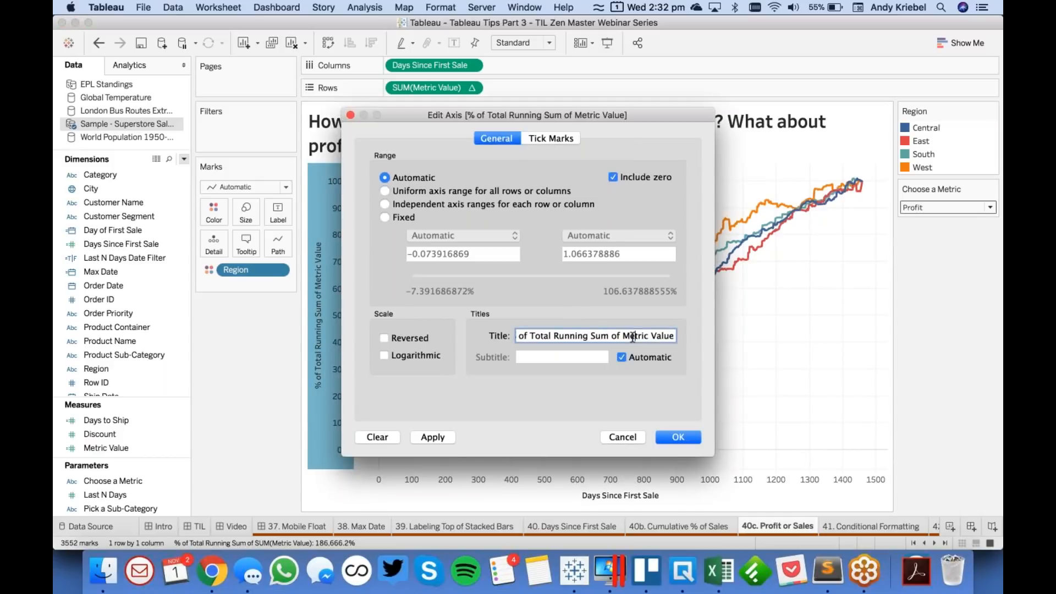
{"action": "triple_click", "coordinate": [633, 337]}
{"action": "key", "text": "super+c"}
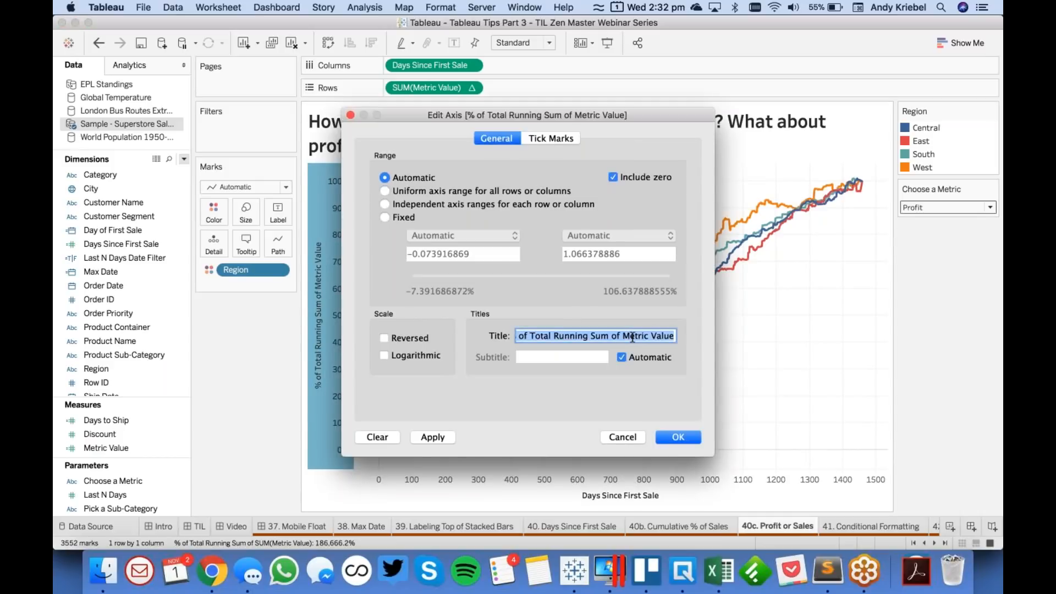
{"action": "left_click", "coordinate": [626, 437]}
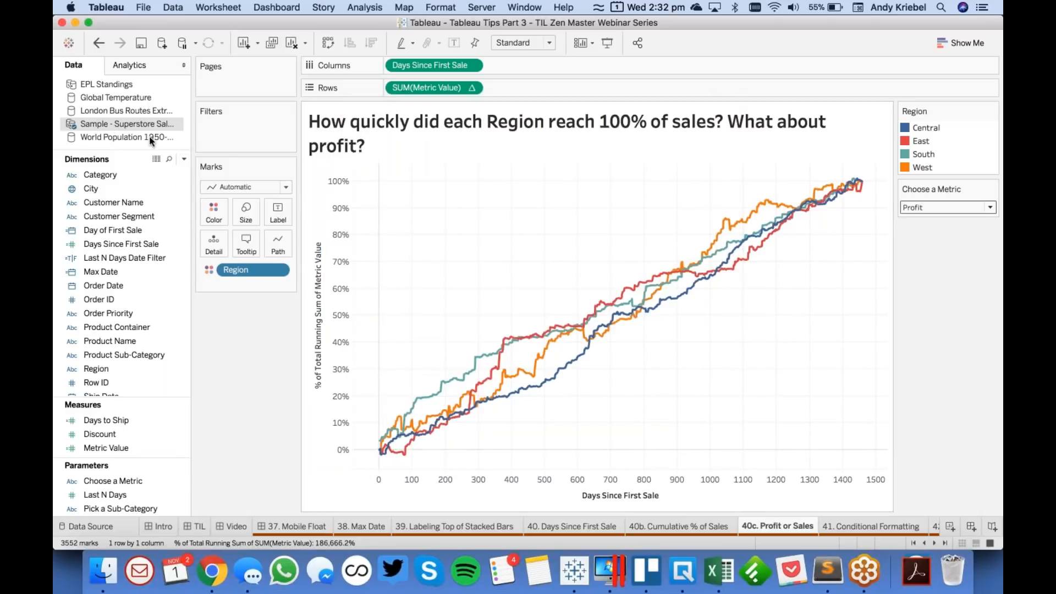
- Create a calculated field named Axis Title and start its formula with a double quotation mark followed by the copied axis title text
{"action": "left_click", "coordinate": [184, 159]}
{"action": "left_click", "coordinate": [171, 173]}
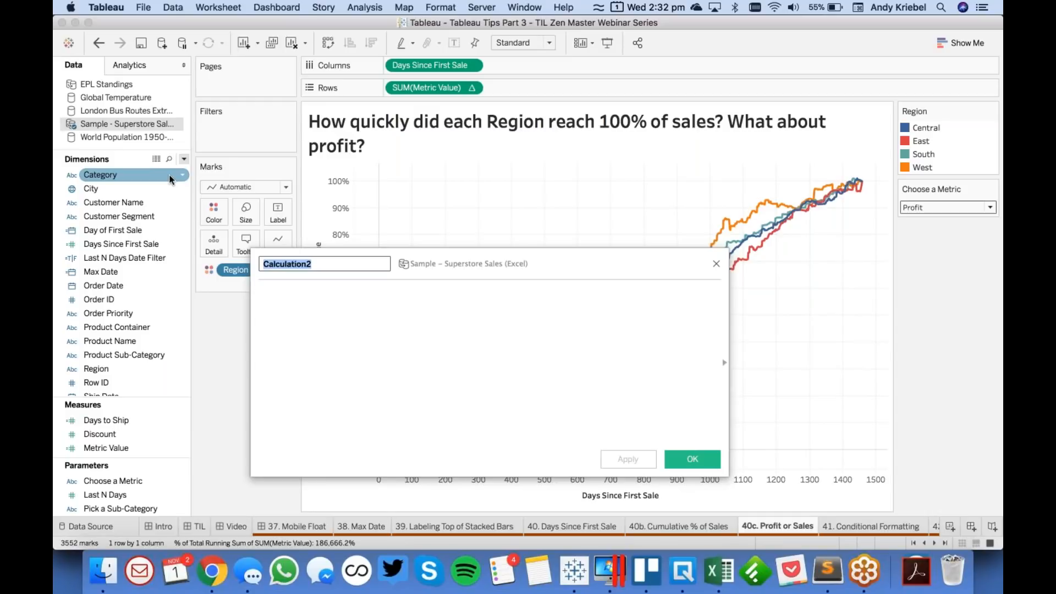
{"action": "type", "text": "Axis Title"}
{"action": "key", "text": "Tab"}
{"action": "key", "text": "super+v"}
{"action": "type", "text": "\""}
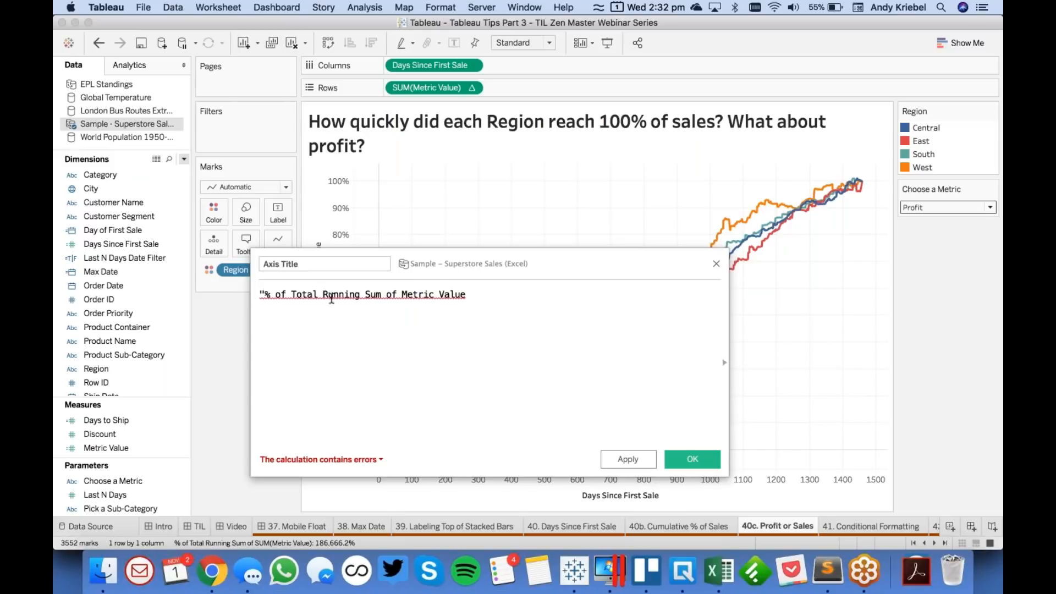
- Insert the word Cumulative before "% of Total" in the Axis Title formula
{"action": "type", "text": "Cumualti"}
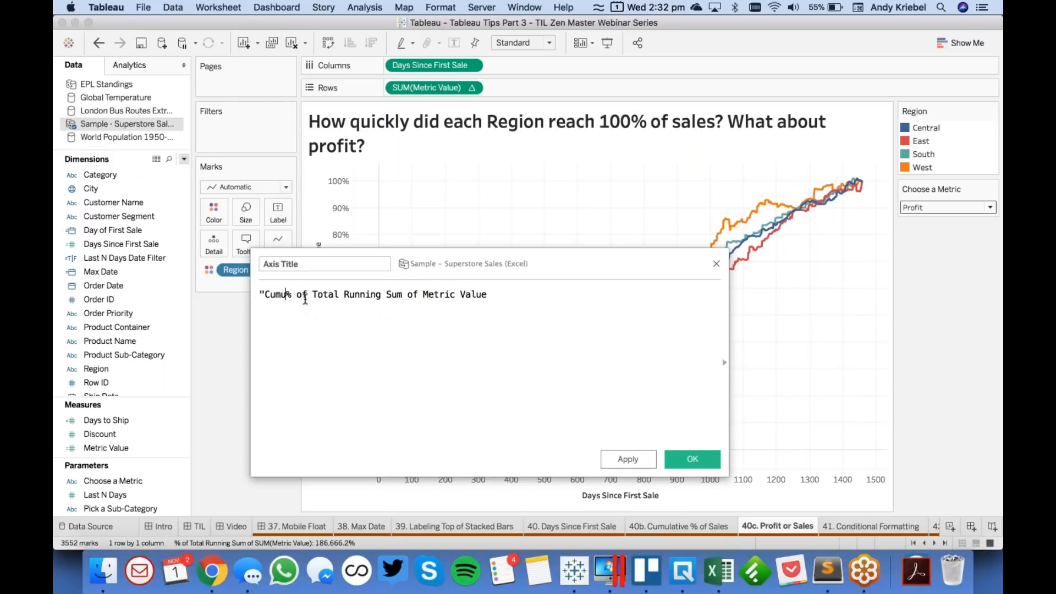
{"action": "key", "text": "BackSpace"}
{"action": "key", "text": "BackSpace"}
{"action": "key", "text": "BackSpace"}
{"action": "key", "text": "BackSpace"}
{"action": "type", "text": "lative"}
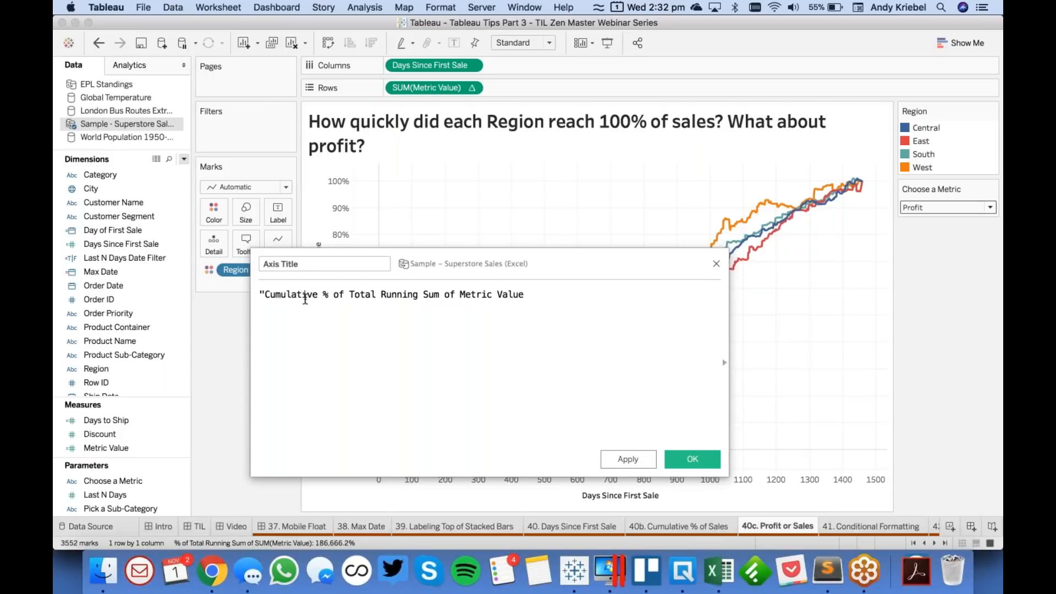
- Complete the Axis Title formula as "Cumulative % of Total "+[Choose a Metric] and save the calculation
{"action": "key", "text": "Right"}
{"action": "key", "text": "Right"}
{"action": "key", "text": "Right"}
{"action": "key", "text": "Right"}
{"action": "key", "text": "Right"}
{"action": "key", "text": "Right"}
{"action": "key", "text": "Right"}
{"action": "key", "text": "Right"}
{"action": "key", "text": "Right"}
{"action": "key", "text": "Right"}
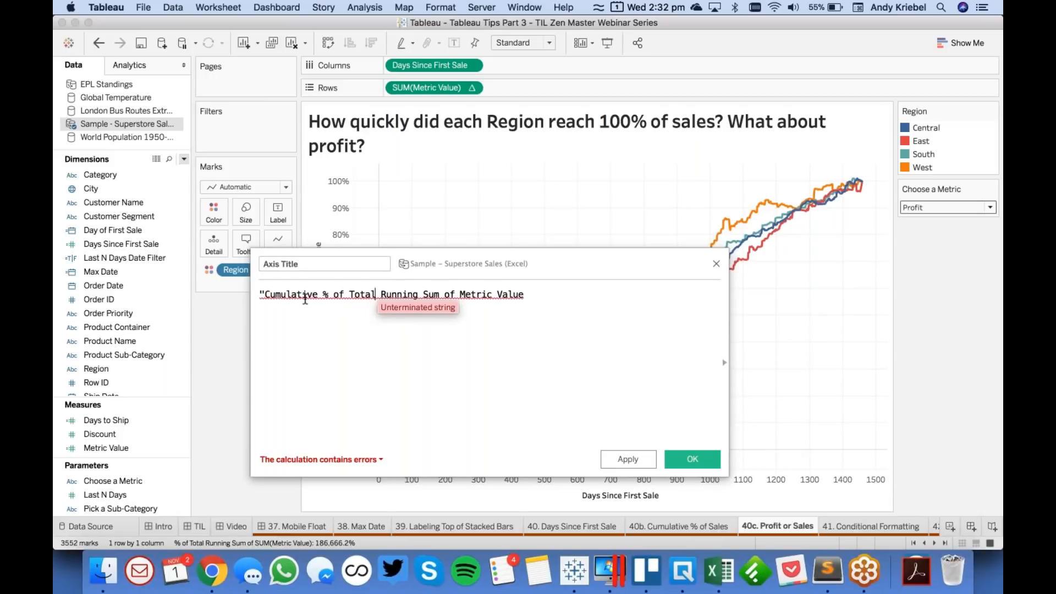
{"action": "key", "text": "Right"}
{"action": "type", "text": "'+"}
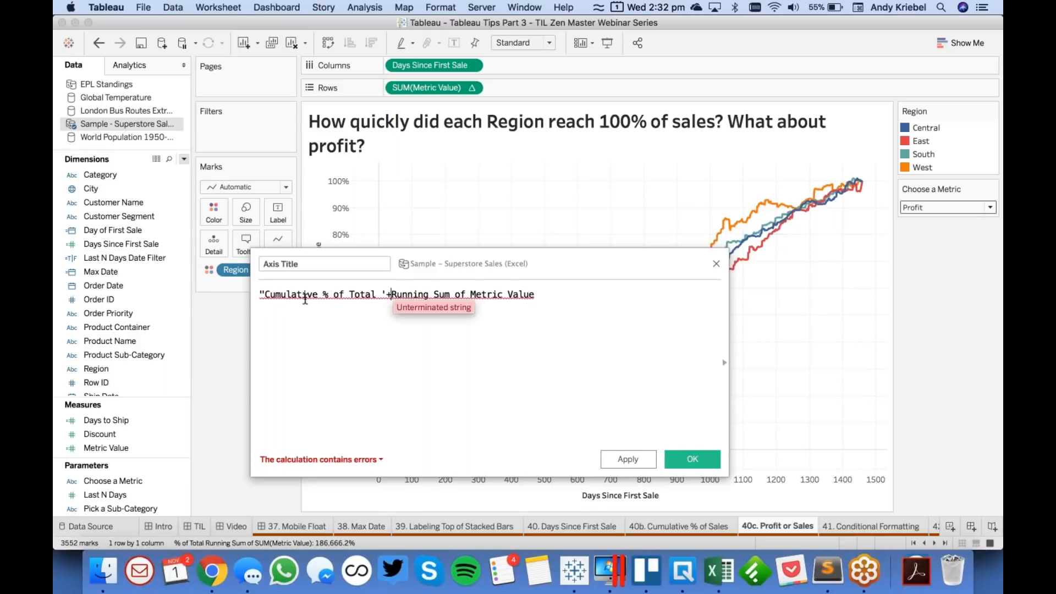
{"action": "type", "text": " ch"}
{"action": "key", "text": "BackSpace"}
{"action": "key", "text": "BackSpace"}
{"action": "key", "text": "BackSpace"}
{"action": "key", "text": "BackSpace"}
{"action": "type", "text": "\"+choo"}
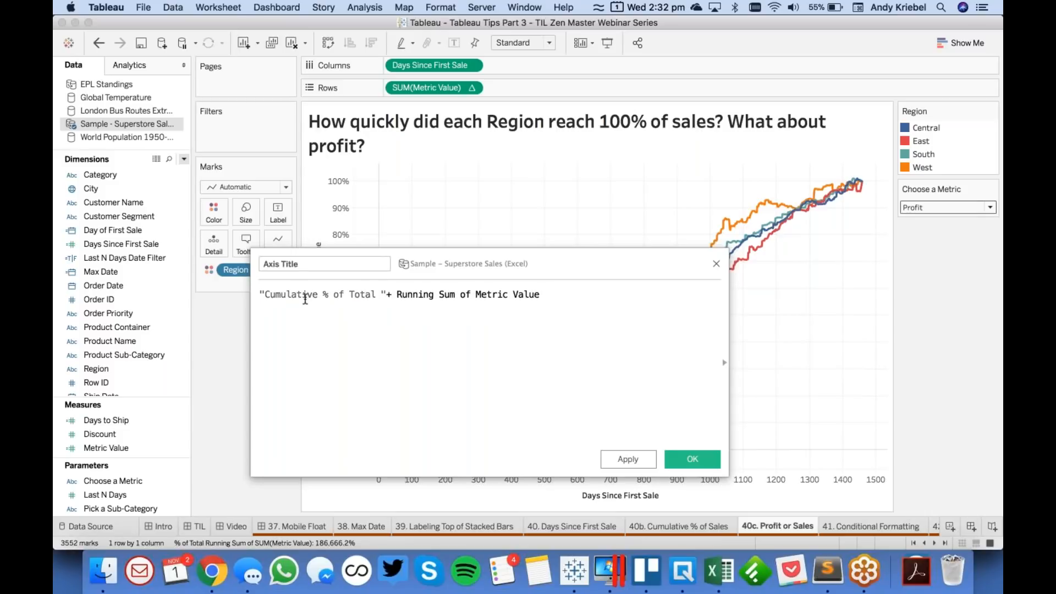
{"action": "key", "text": "Return"}
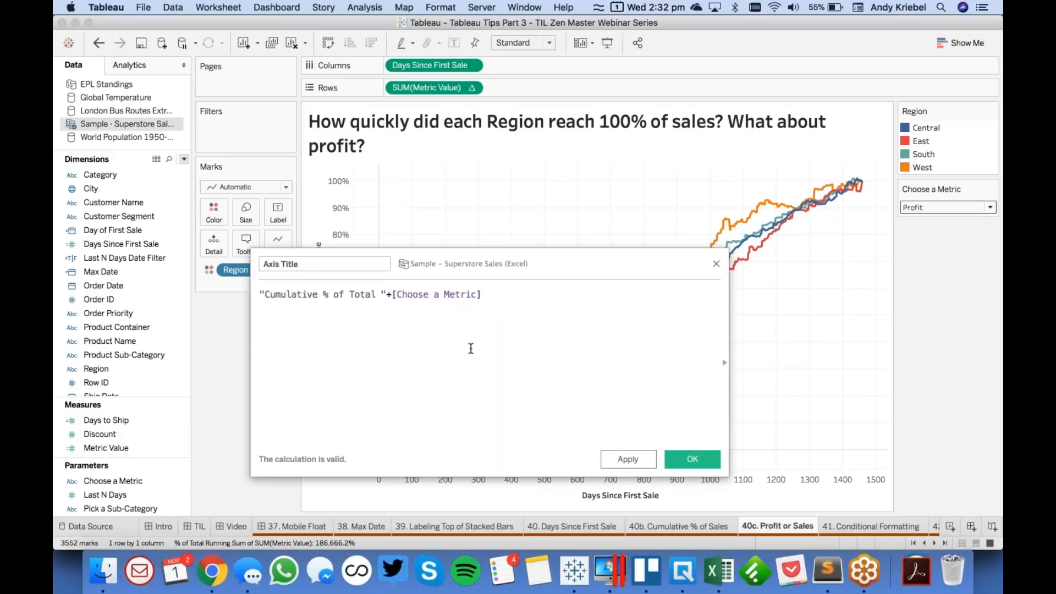
{"action": "left_click", "coordinate": [692, 459]}
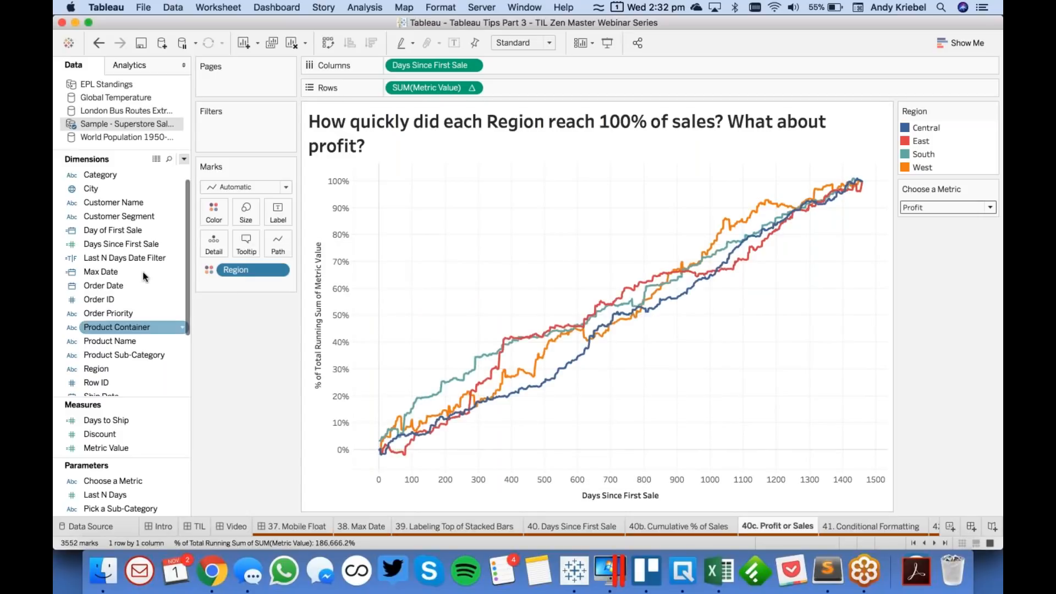
- Place Axis Title on Rows ahead of SUM(Metric Value) and rotate its label to run vertically
{"action": "left_click", "coordinate": [122, 175]}
{"action": "left_click_drag", "start_coordinate": [121, 174], "coordinate": [408, 89]}
{"action": "left_click", "coordinate": [332, 316]}
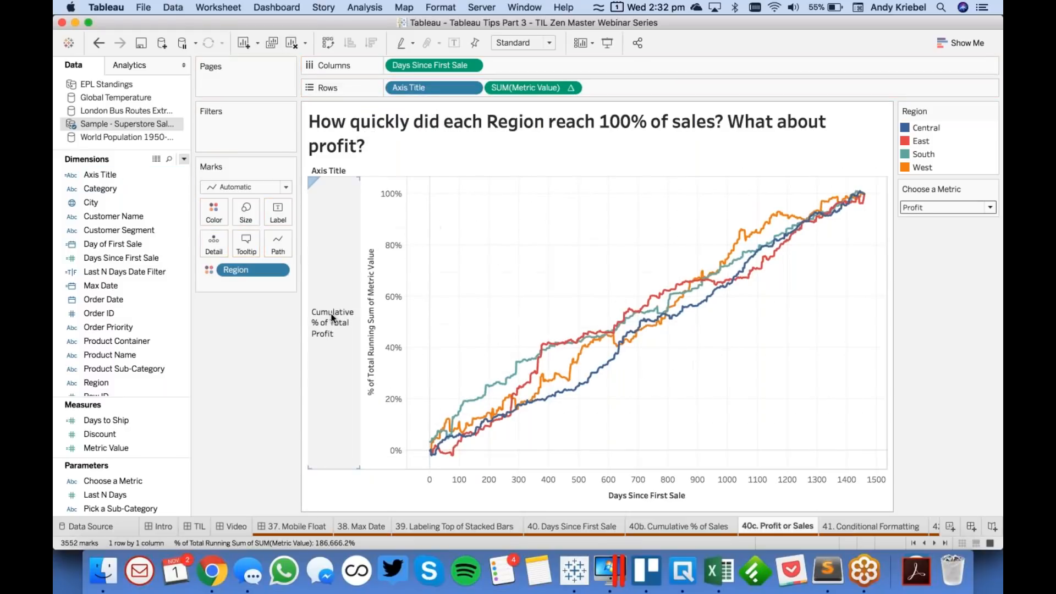
{"action": "right_click", "coordinate": [333, 317]}
{"action": "key", "text": "Return"}
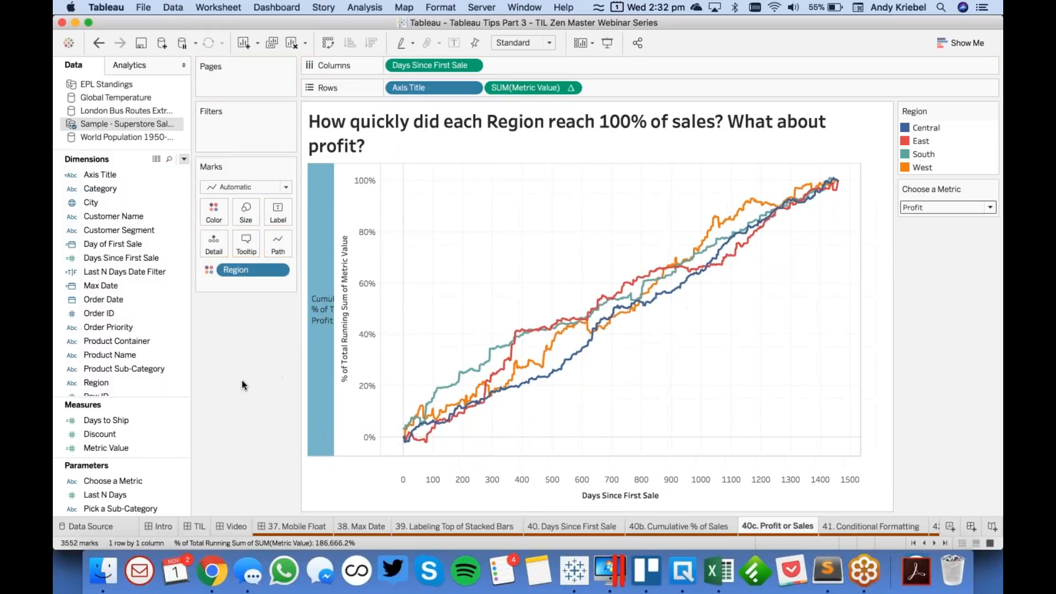
- Hide the field labels for rows and clear the default title of the percentage axis
{"action": "right_click", "coordinate": [316, 354]}
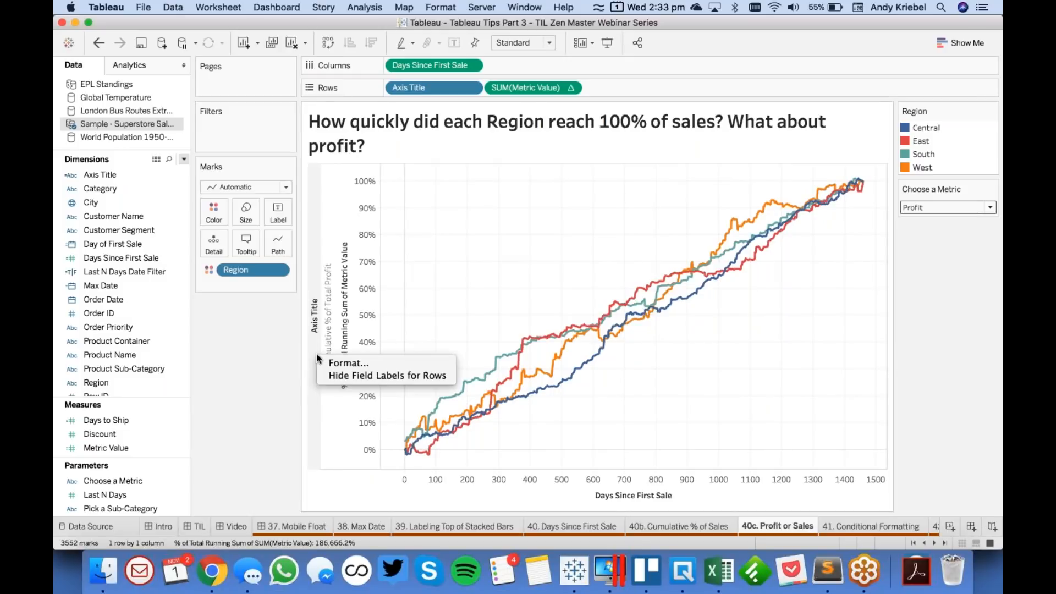
{"action": "left_click", "coordinate": [342, 378]}
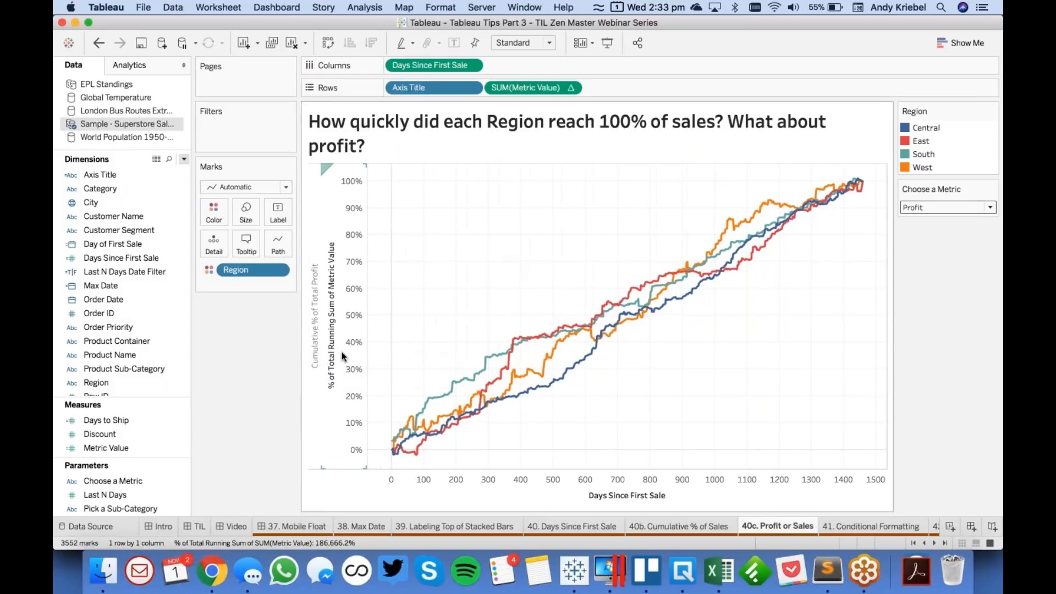
{"action": "double_click", "coordinate": [341, 351]}
{"action": "triple_click", "coordinate": [607, 334]}
{"action": "key", "text": "BackSpace"}
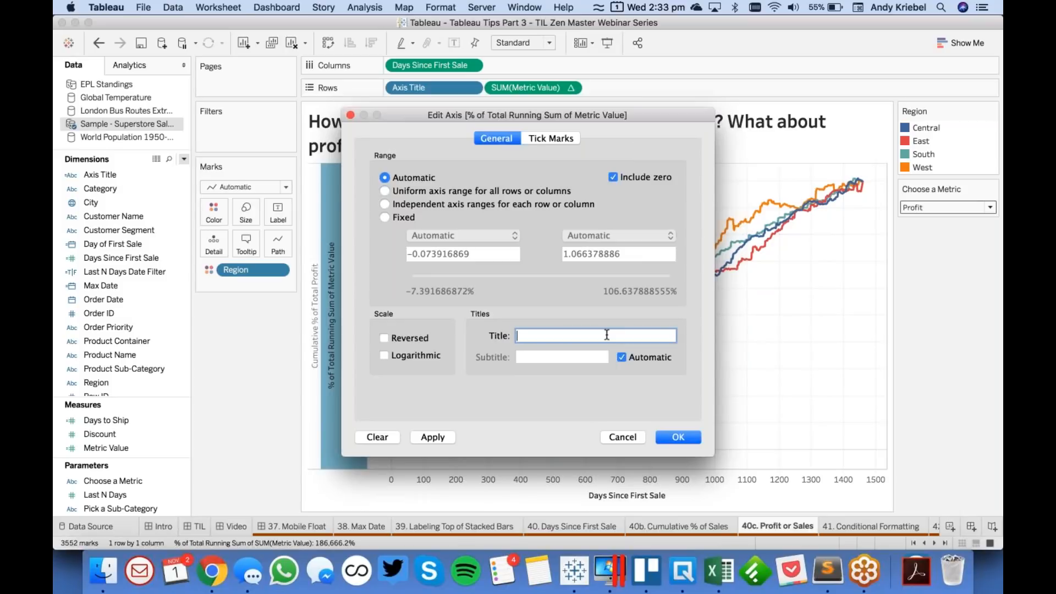
{"action": "left_click", "coordinate": [678, 437]}
{"action": "left_click", "coordinate": [415, 290]}
- Toggle the Choose a Metric parameter between Sales and Profit to check the axis title and lines, ending on Profit
{"action": "left_click", "coordinate": [924, 208]}
{"action": "left_click", "coordinate": [911, 220]}
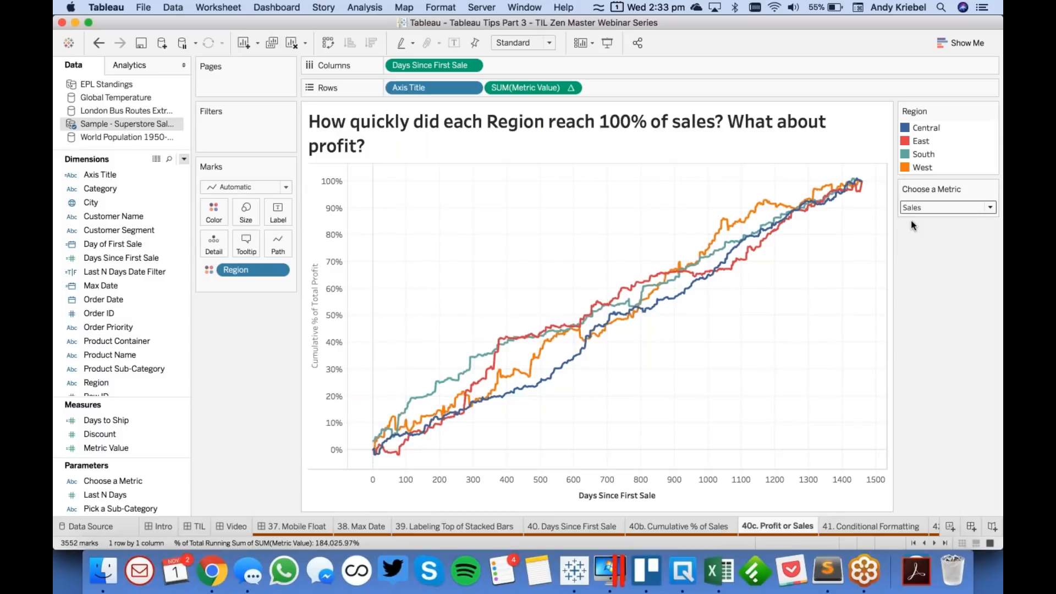
{"action": "left_click", "coordinate": [924, 208]}
{"action": "left_click", "coordinate": [926, 233]}
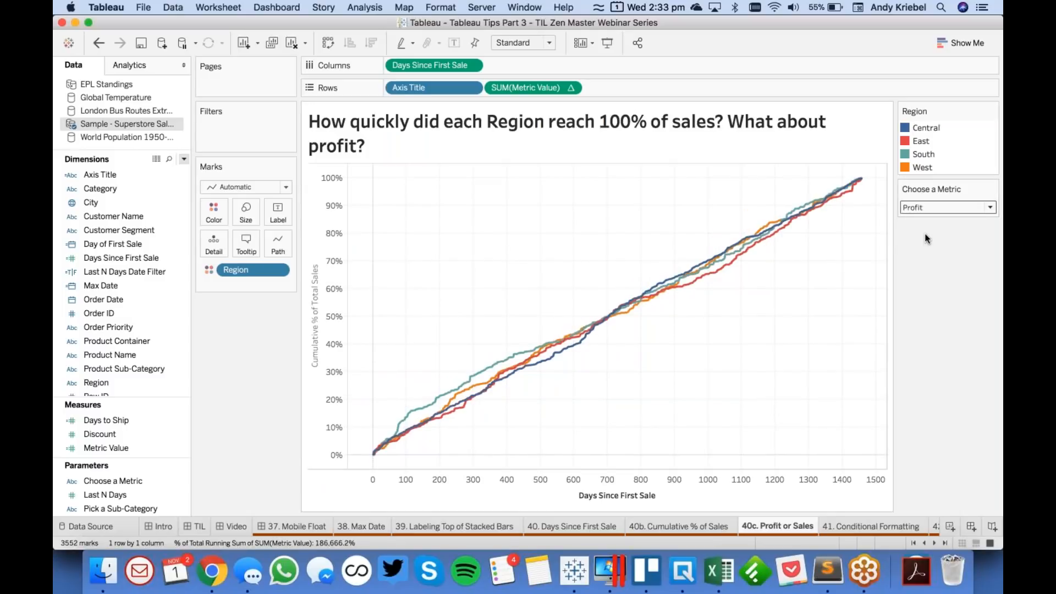
{"action": "left_click", "coordinate": [922, 213]}
{"action": "left_click", "coordinate": [923, 219]}
{"action": "left_click", "coordinate": [922, 209]}
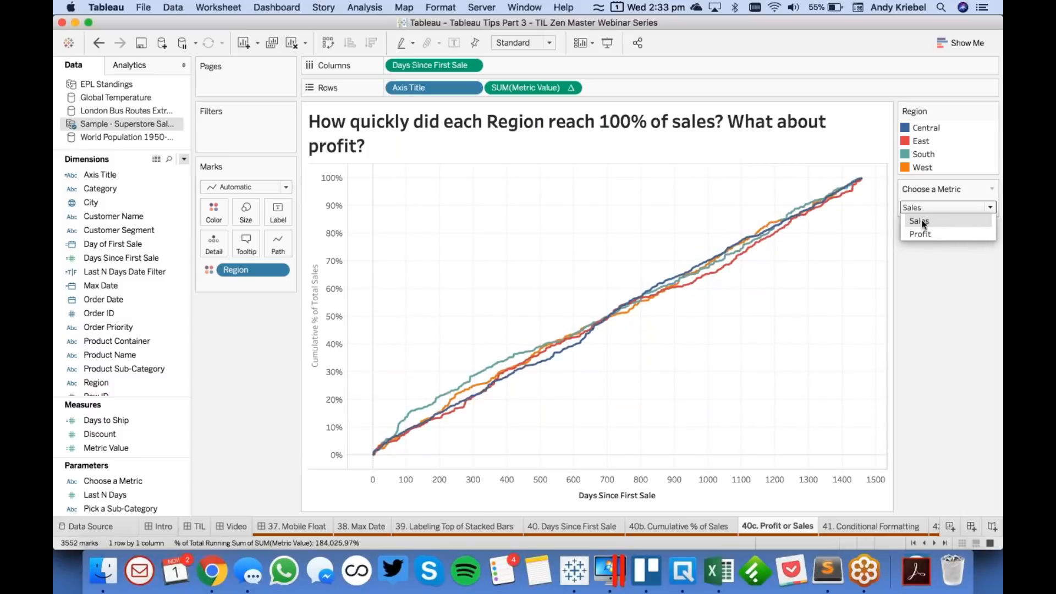
{"action": "left_click", "coordinate": [923, 234]}
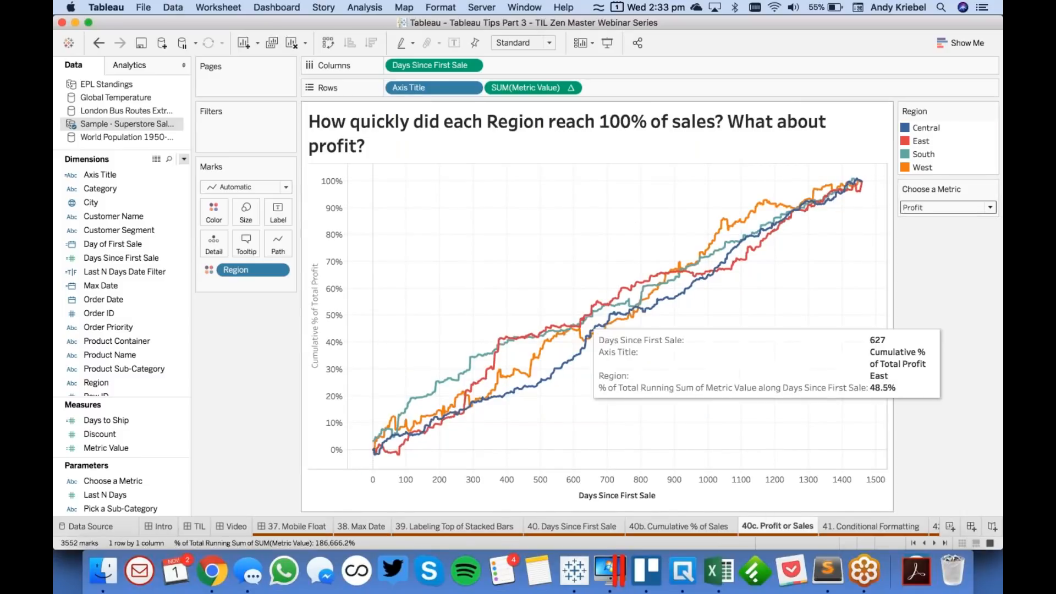
- Switch to the 41. Conditional Formatting worksheet and color its bars by Profit Ratio
{"action": "left_click", "coordinate": [850, 526]}
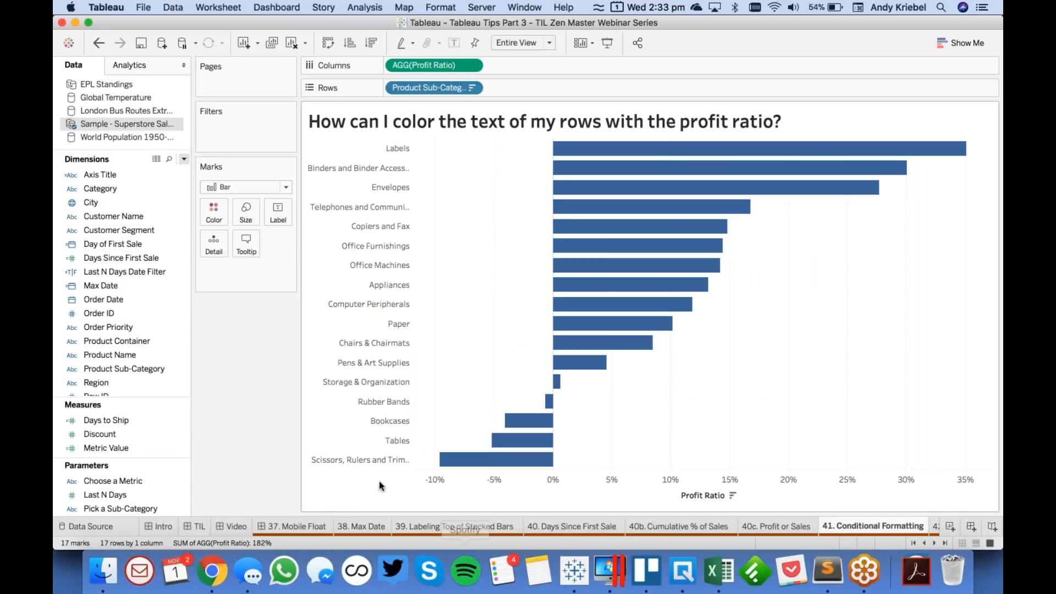
{"action": "scroll", "coordinate": [124, 325], "scroll_direction": "down", "scroll_amount": 3}
{"action": "scroll", "coordinate": [124, 326], "scroll_direction": "up", "scroll_amount": 3}
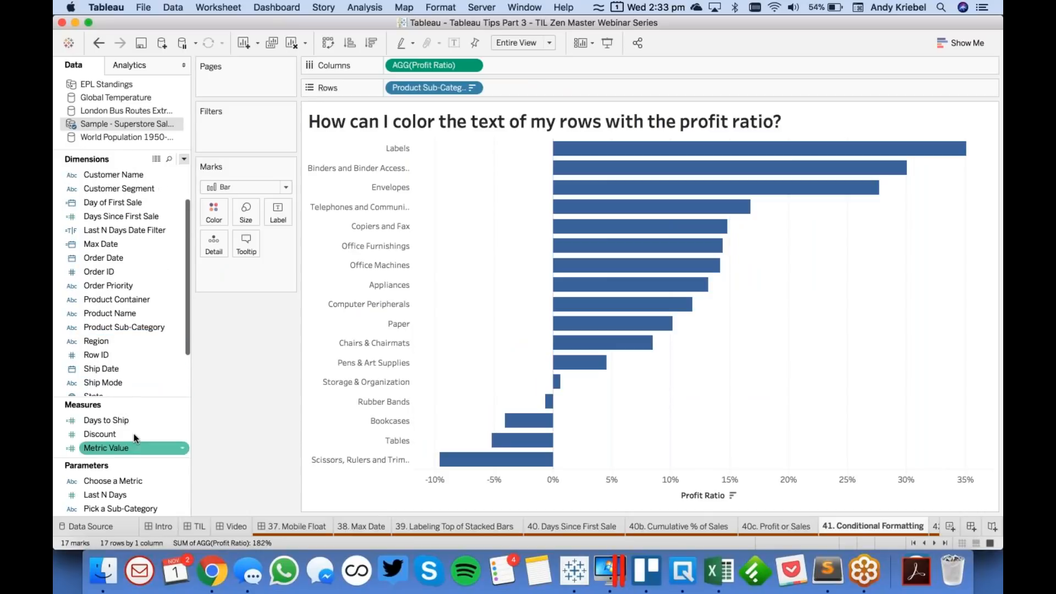
{"action": "left_click_drag", "start_coordinate": [124, 399], "coordinate": [125, 320]}
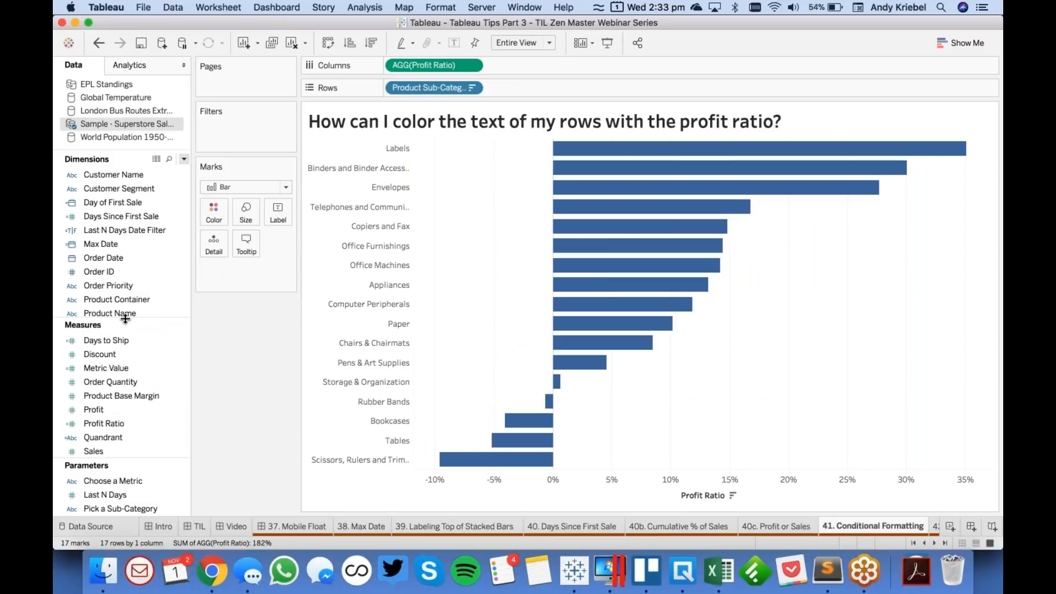
{"action": "left_click_drag", "start_coordinate": [104, 424], "coordinate": [213, 212]}
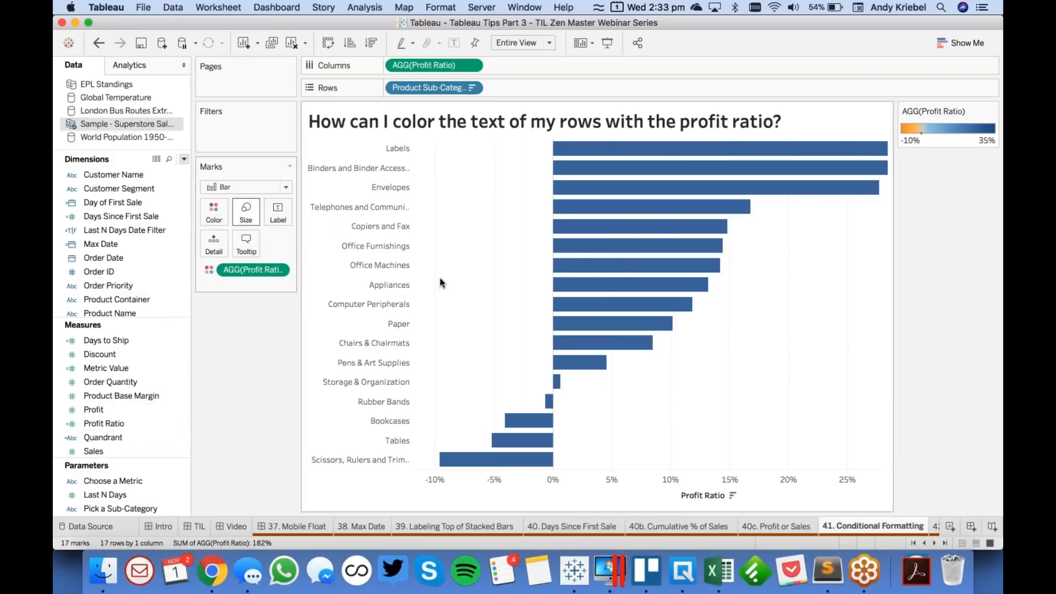
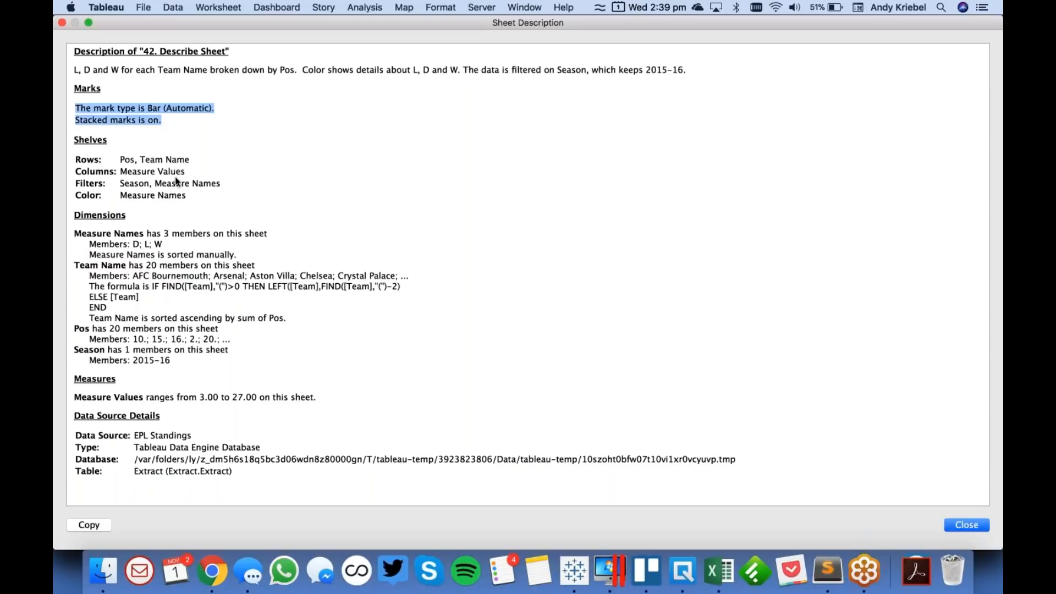
- Close the sheet description of 42. Describe Sheet, then reopen it to review how the view is built and close it
{"action": "left_click", "coordinate": [176, 181]}
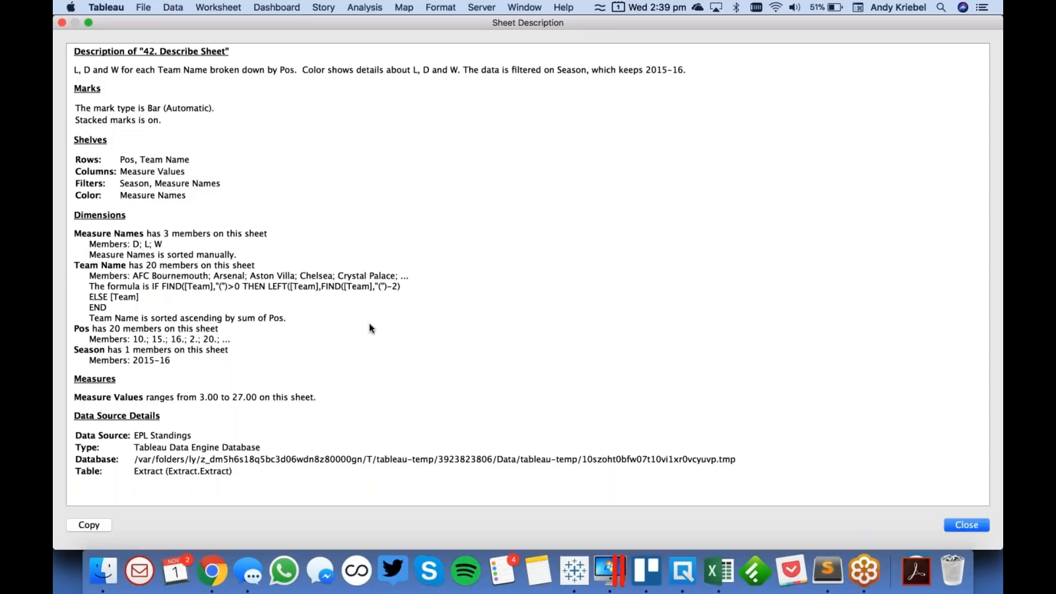
{"action": "left_click", "coordinate": [62, 23]}
{"action": "left_click", "coordinate": [218, 8]}
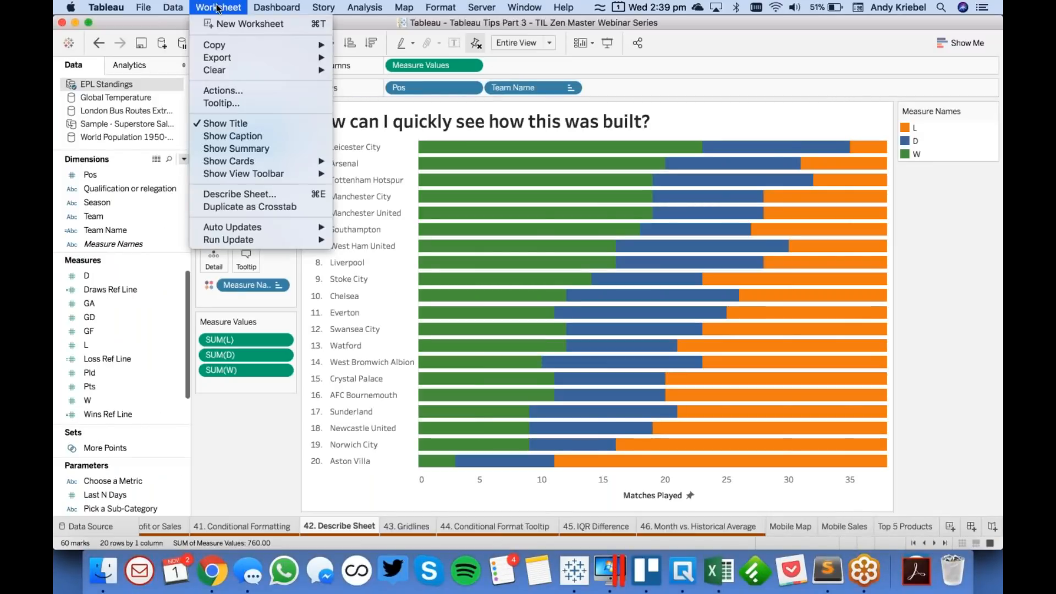
{"action": "left_click", "coordinate": [253, 194]}
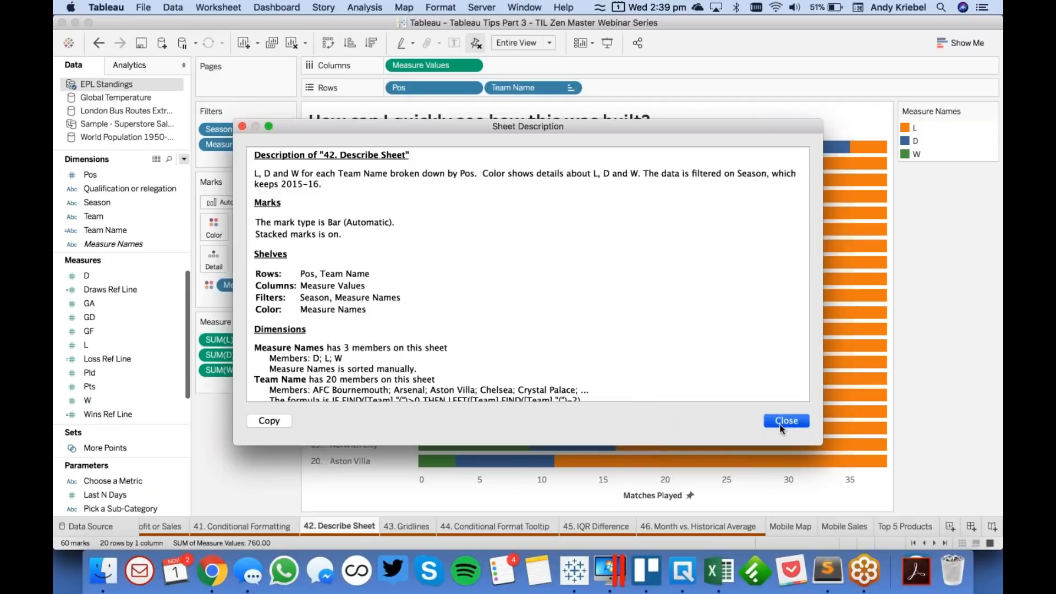
{"action": "left_click", "coordinate": [786, 421]}
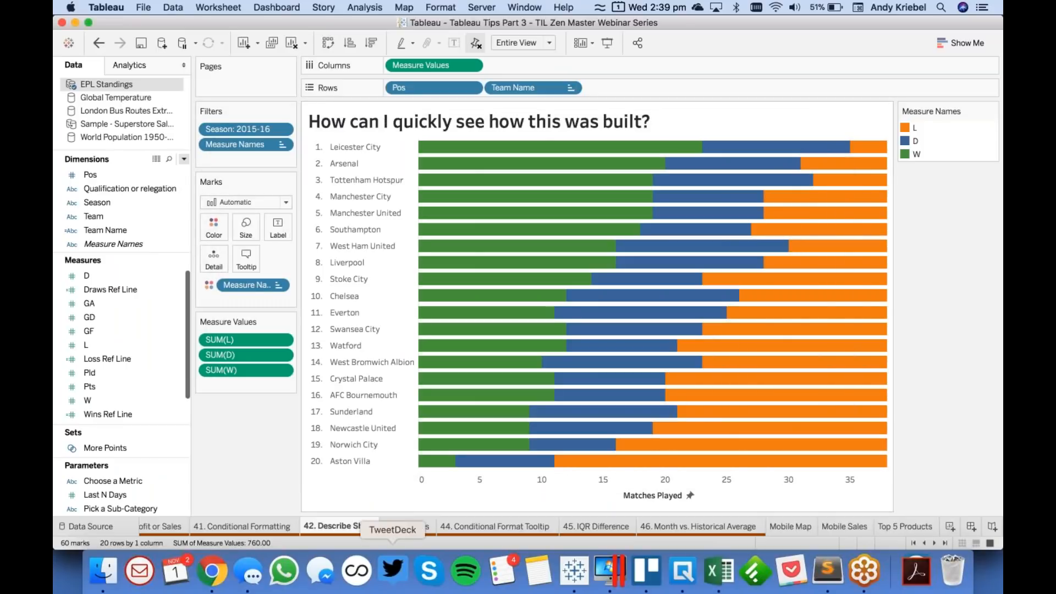
- On the 43. Gridlines worksheet, close the London Bus Routes, Global Temperature and World Population data sources
{"action": "left_click", "coordinate": [410, 526]}
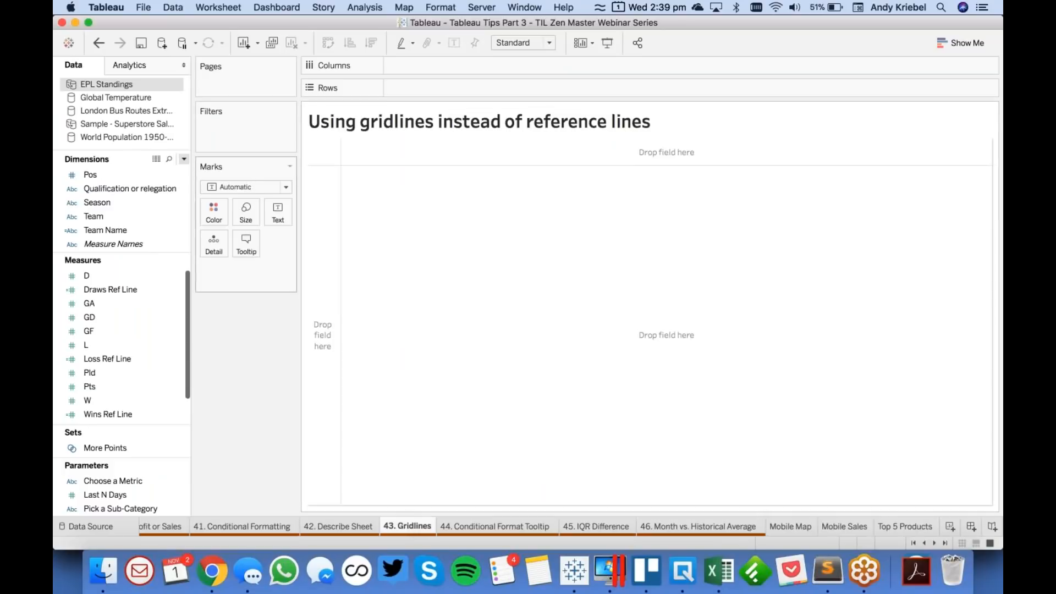
{"action": "left_click", "coordinate": [140, 126]}
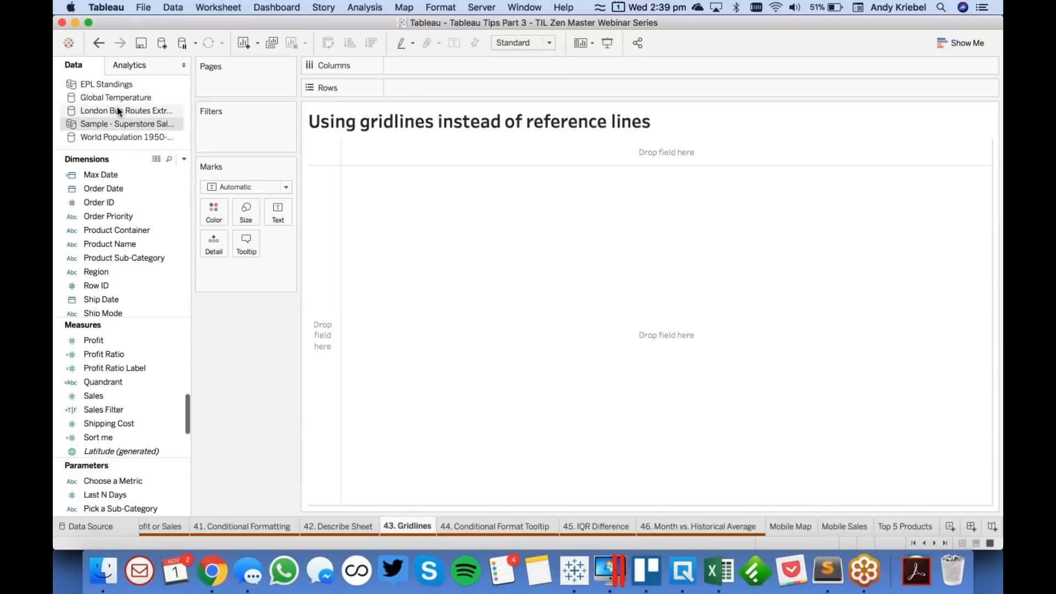
{"action": "left_click", "coordinate": [118, 110]}
{"action": "right_click", "coordinate": [118, 111]}
{"action": "left_click", "coordinate": [144, 185]}
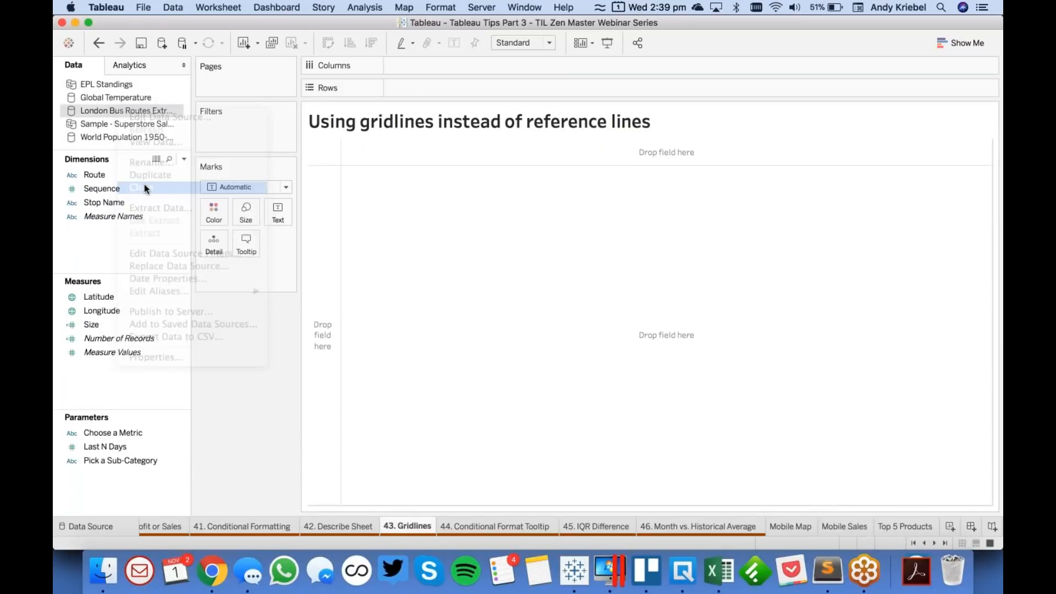
{"action": "left_click", "coordinate": [124, 96]}
{"action": "right_click", "coordinate": [124, 95]}
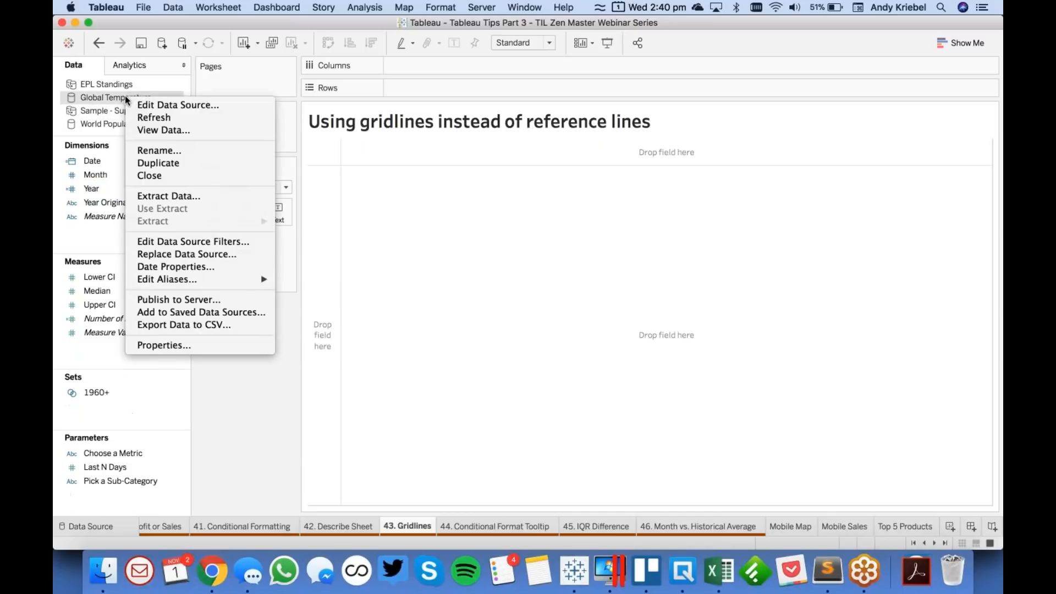
{"action": "left_click", "coordinate": [147, 173]}
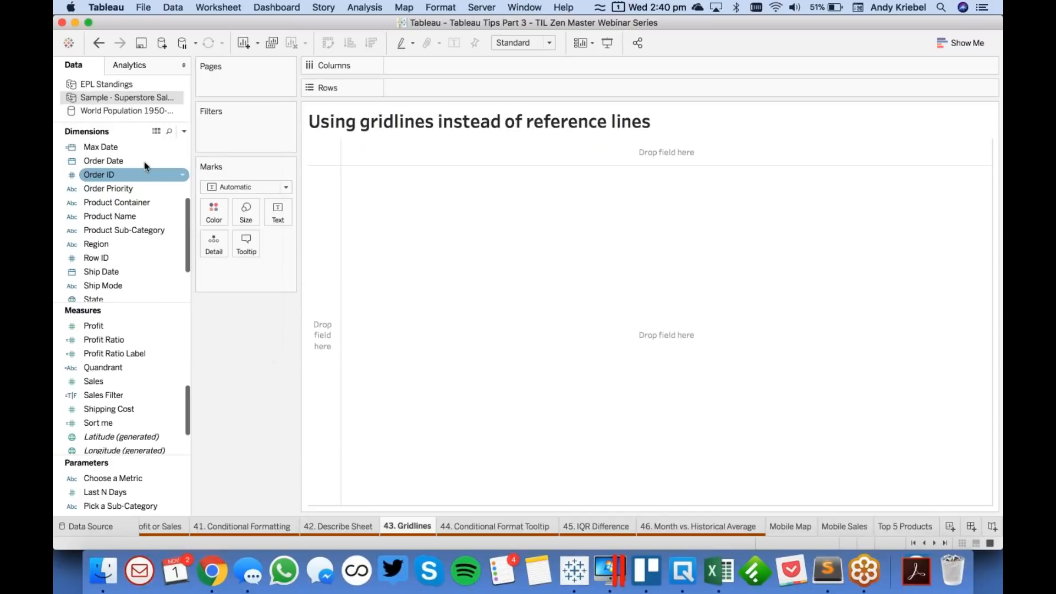
{"action": "left_click", "coordinate": [129, 110]}
{"action": "right_click", "coordinate": [128, 110]}
{"action": "left_click", "coordinate": [151, 188]}
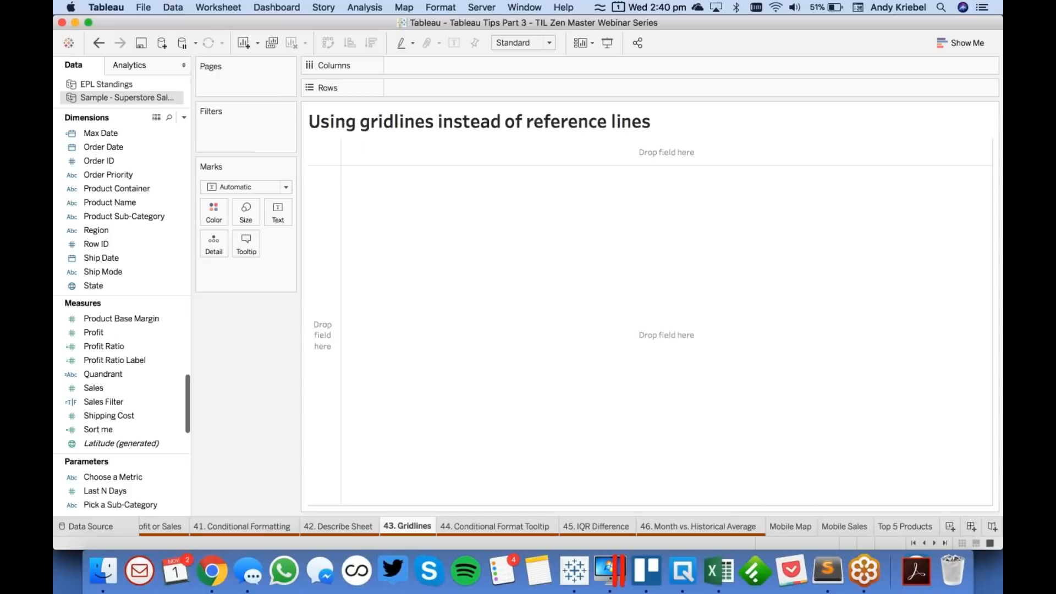
- Place Order Date on Columns by year and keep only 2014 and 2015
{"action": "scroll", "coordinate": [154, 232], "scroll_direction": "down", "scroll_amount": 2}
{"action": "scroll", "coordinate": [154, 232], "scroll_direction": "up", "scroll_amount": 8}
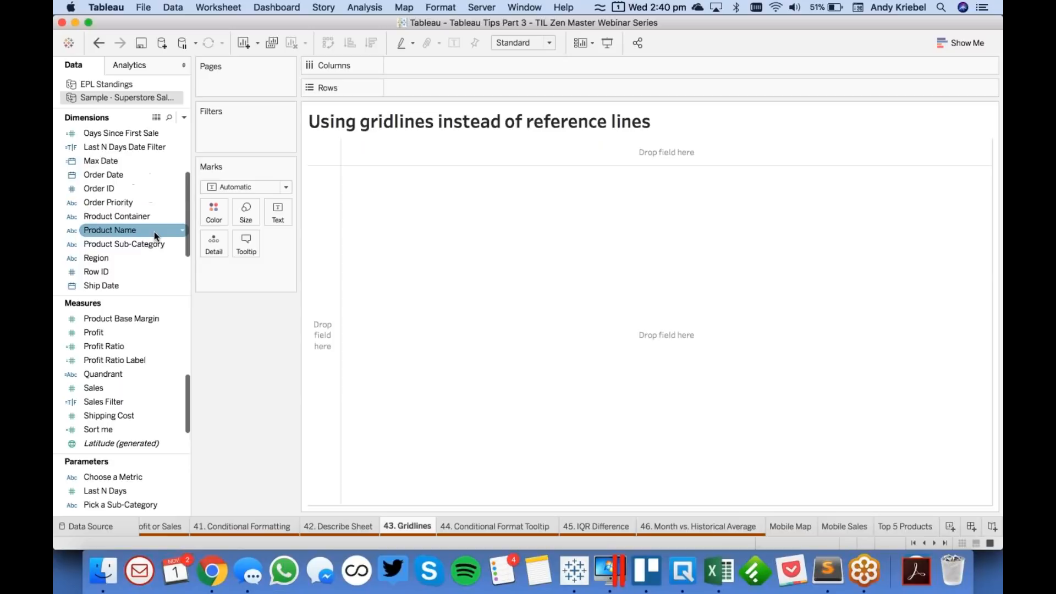
{"action": "scroll", "coordinate": [154, 232], "scroll_direction": "up", "scroll_amount": 1}
{"action": "left_click_drag", "start_coordinate": [136, 229], "coordinate": [410, 66]}
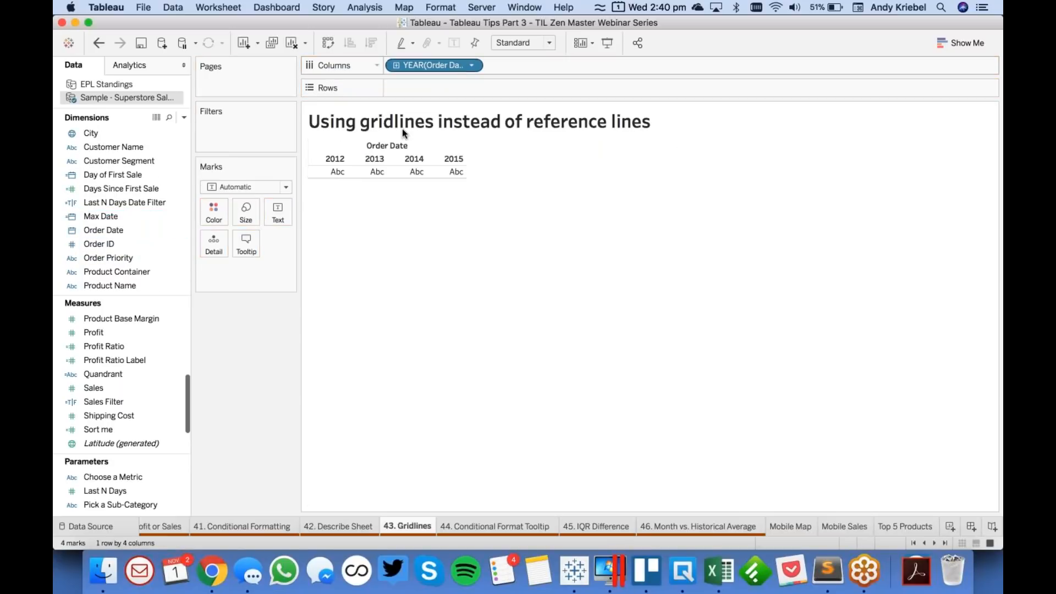
{"action": "left_click", "coordinate": [414, 159]}
{"action": "left_click", "coordinate": [454, 159], "text": "super"}
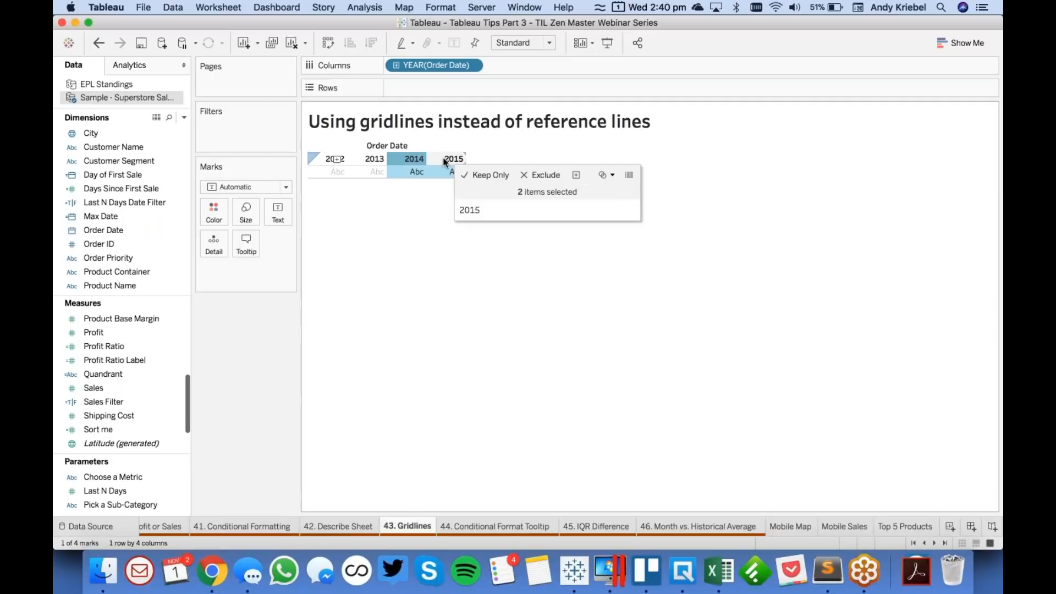
{"action": "left_click", "coordinate": [482, 170]}
{"action": "left_click", "coordinate": [458, 279]}
- Place Sales on Rows and add State to Detail for one line per state
{"action": "left_click_drag", "start_coordinate": [97, 388], "coordinate": [418, 88]}
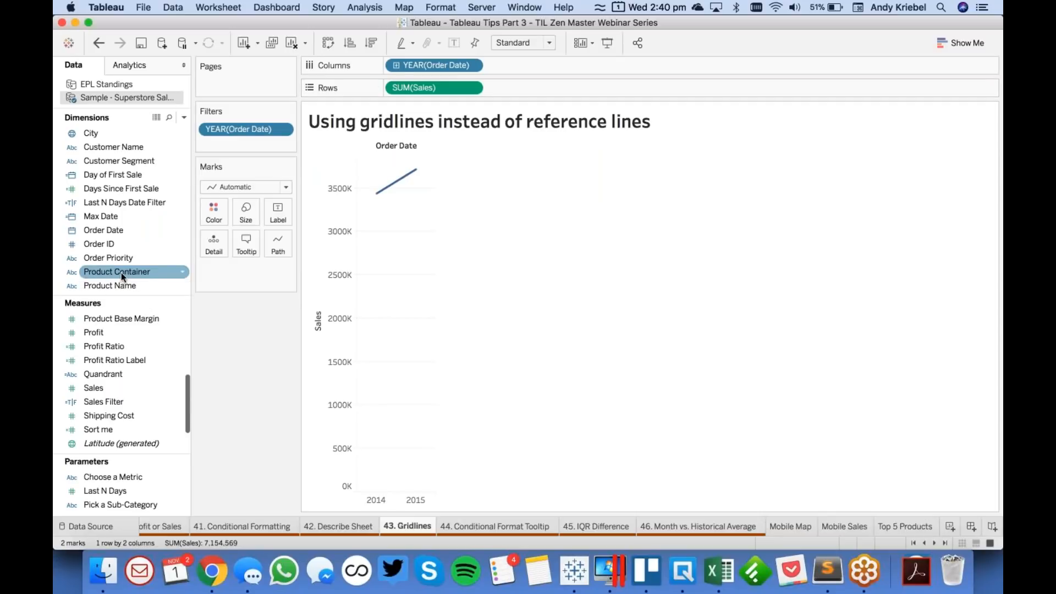
{"action": "scroll", "coordinate": [128, 215], "scroll_direction": "down", "scroll_amount": 5}
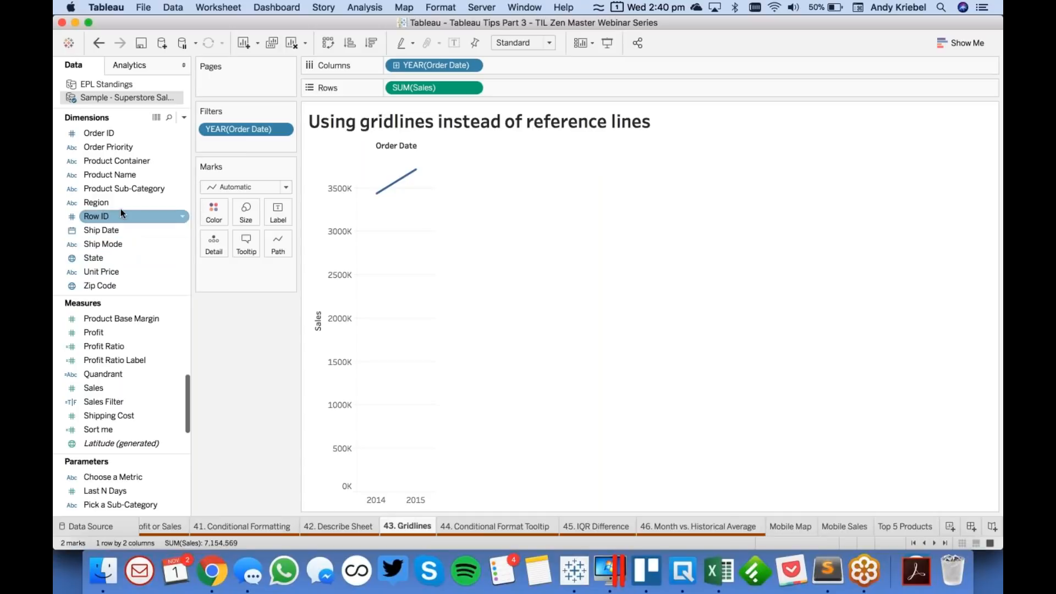
{"action": "left_click", "coordinate": [120, 203]}
{"action": "left_click_drag", "start_coordinate": [121, 203], "coordinate": [214, 245]}
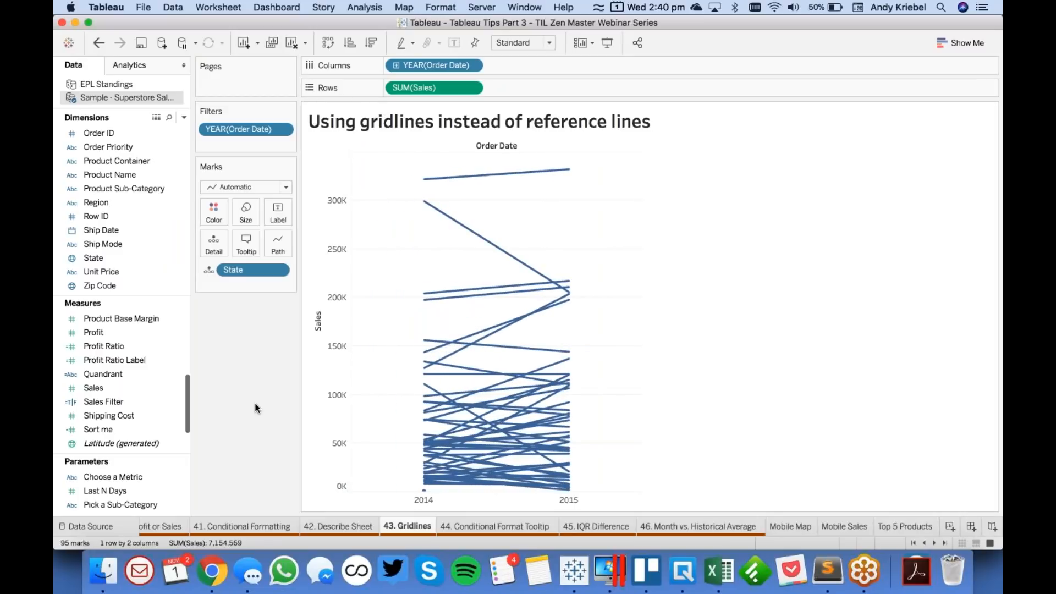
- Show point markers at both ends of the state lines
{"action": "left_click", "coordinate": [214, 215]}
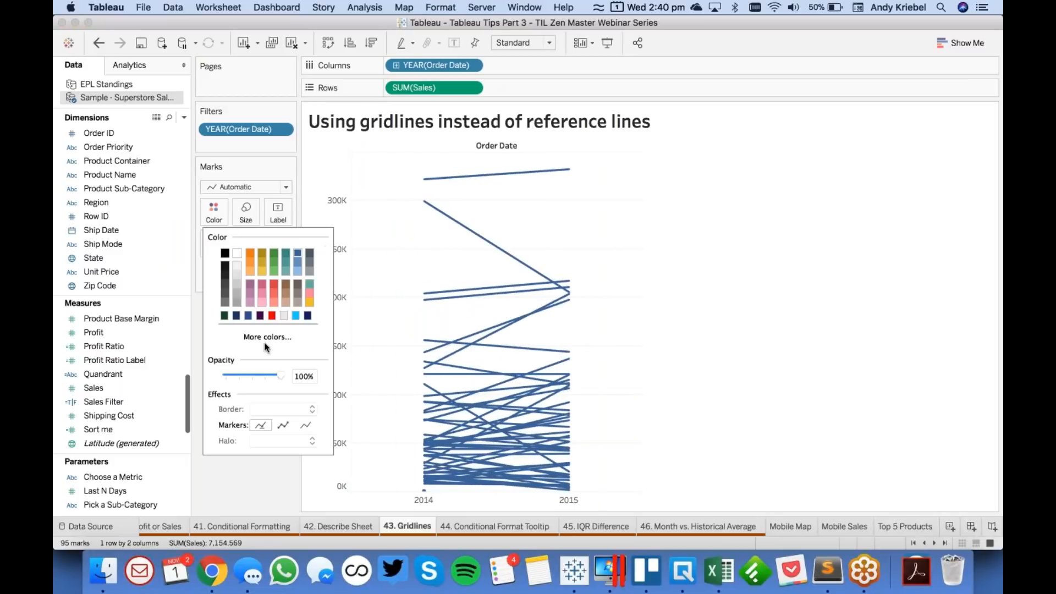
{"action": "left_click", "coordinate": [282, 425]}
{"action": "left_click", "coordinate": [266, 480]}
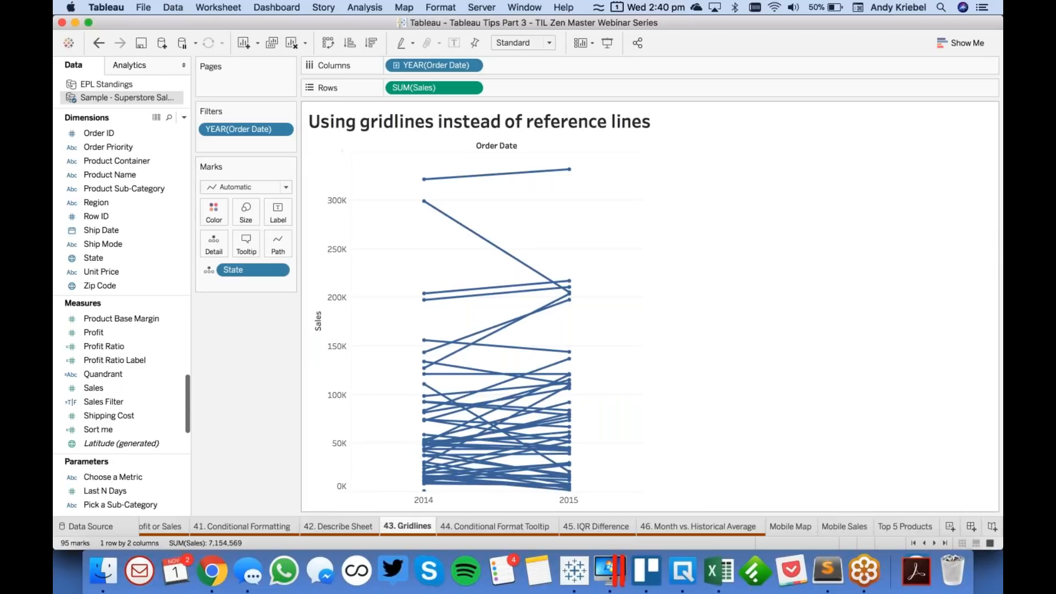
- Review the formula of the 2015 Sales calculated field and close it without changing it
{"action": "scroll", "coordinate": [125, 374], "scroll_direction": "up", "scroll_amount": 5}
{"action": "left_click", "coordinate": [125, 374]}
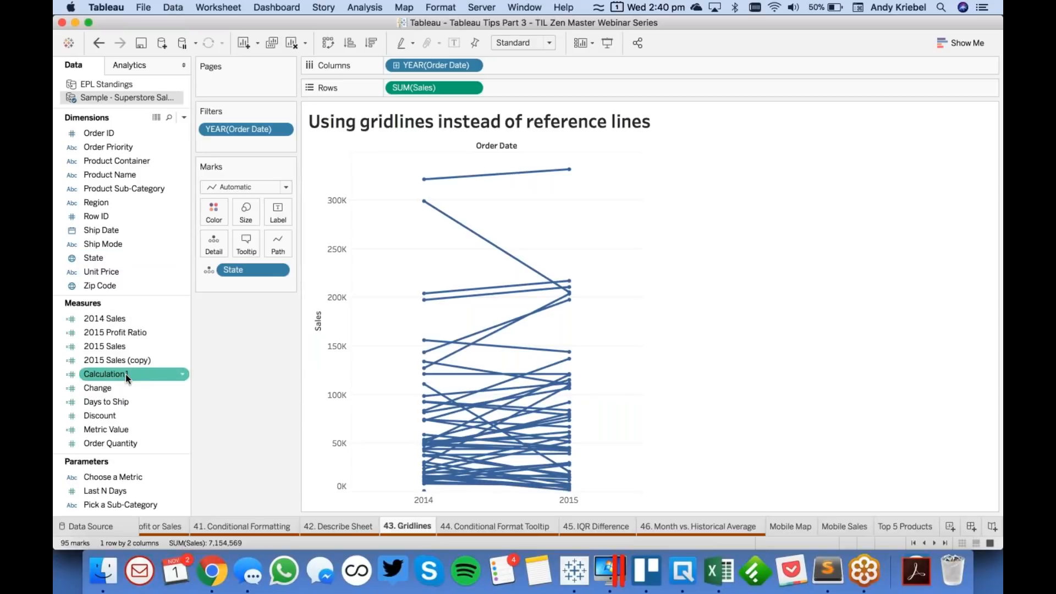
{"action": "left_click", "coordinate": [124, 351]}
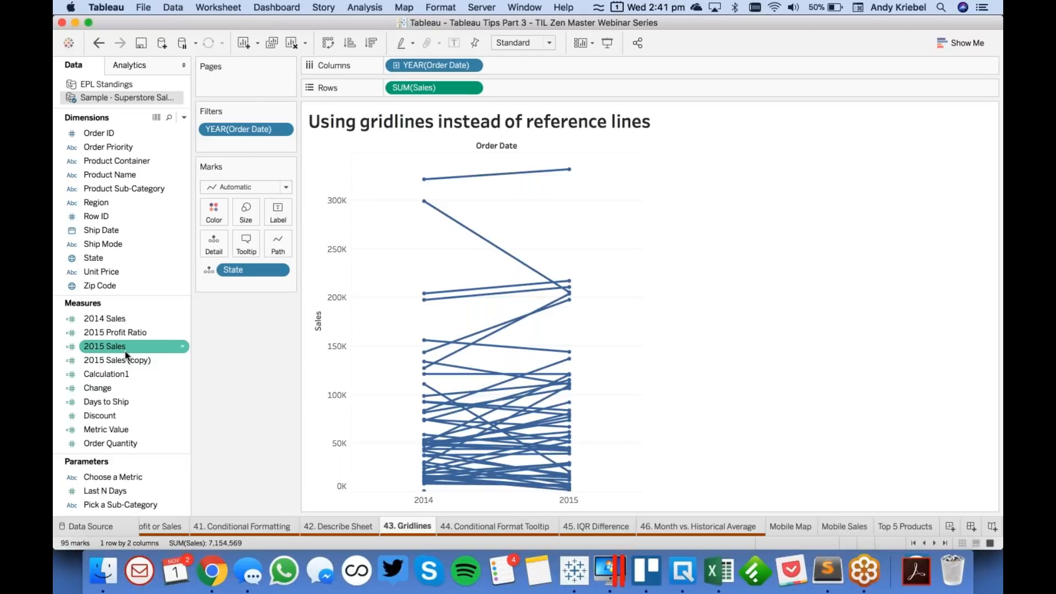
{"action": "right_click", "coordinate": [125, 353]}
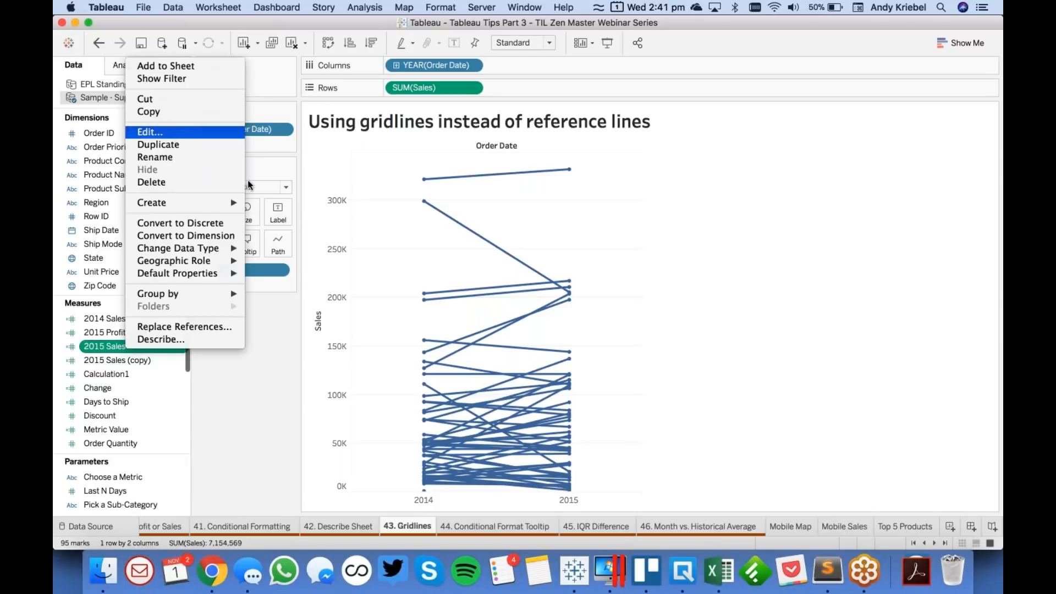
{"action": "left_click", "coordinate": [149, 131]}
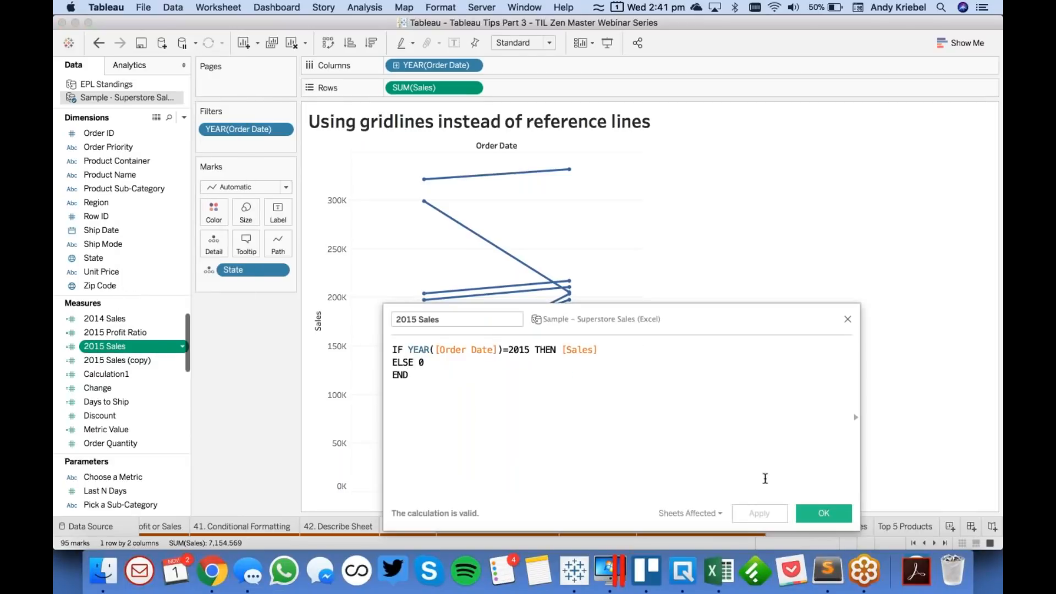
{"action": "left_click", "coordinate": [823, 515]}
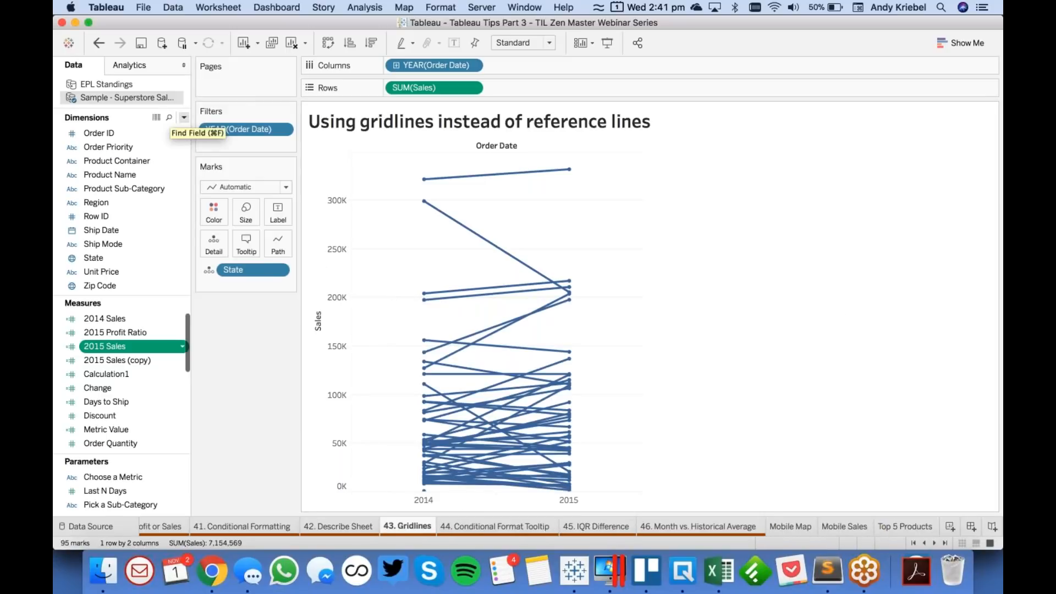
- Start a new calculated field on the Superstore data and name it 2015>2014?
{"action": "left_click", "coordinate": [184, 117]}
{"action": "left_click", "coordinate": [167, 127]}
{"action": "key", "text": "BackSpace"}
{"action": "type", "text": "Most"}
{"action": "key", "text": "BackSpace"}
{"action": "key", "text": "BackSpace"}
{"action": "key", "text": "BackSpace"}
{"action": "key", "text": "BackSpace"}
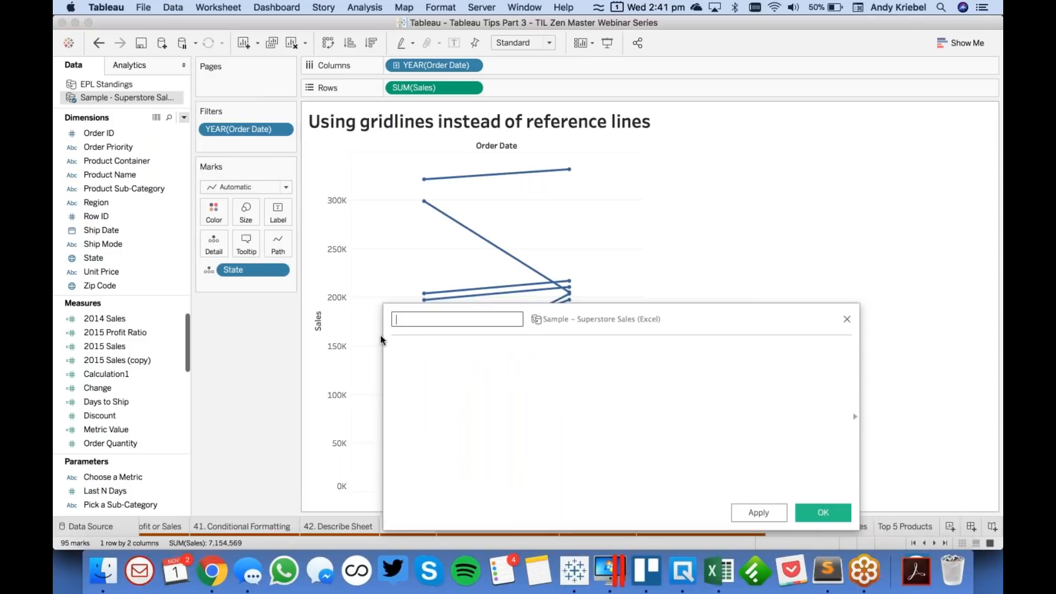
{"action": "type", "text": "2015>2014?"}
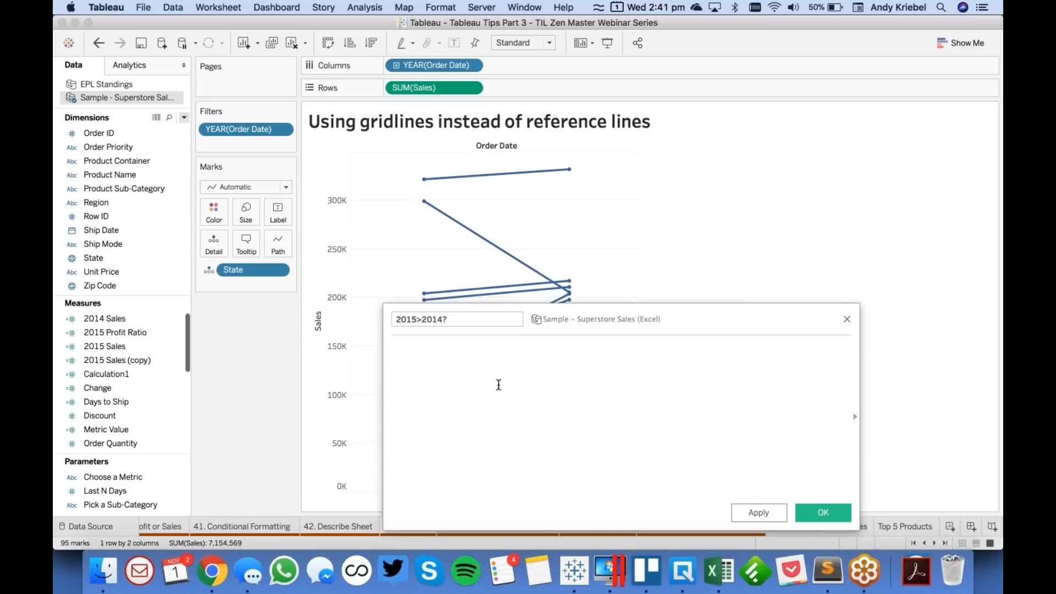
- Define the 2015>2014? calculation as SUM([2015 Sales])>SUM([2014 Sales]) and save it
{"action": "left_click", "coordinate": [499, 385]}
{"action": "type", "text": "SUM("}
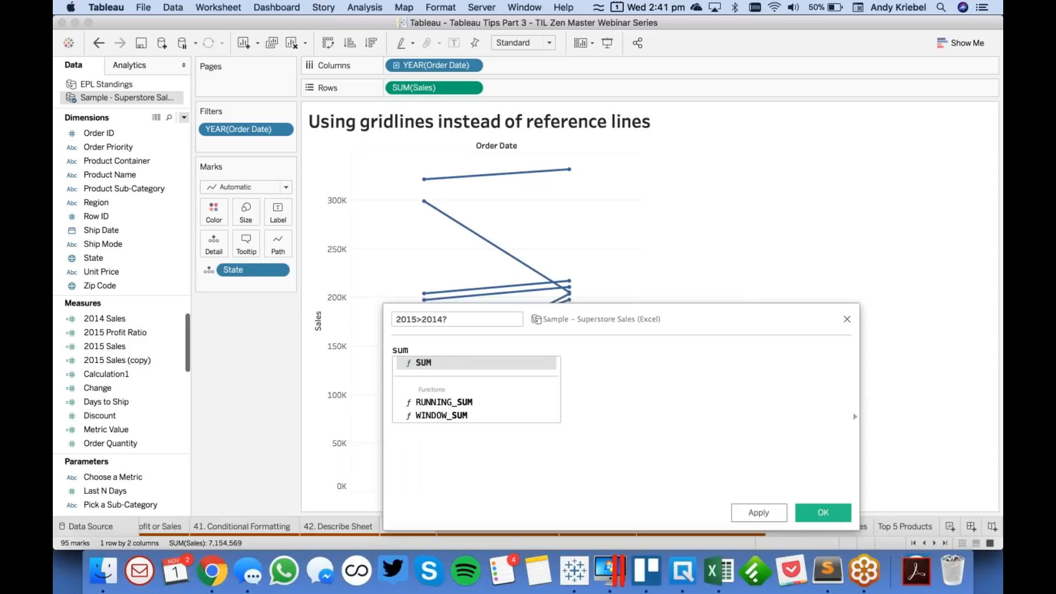
{"action": "left_click_drag", "start_coordinate": [125, 344], "coordinate": [415, 352]}
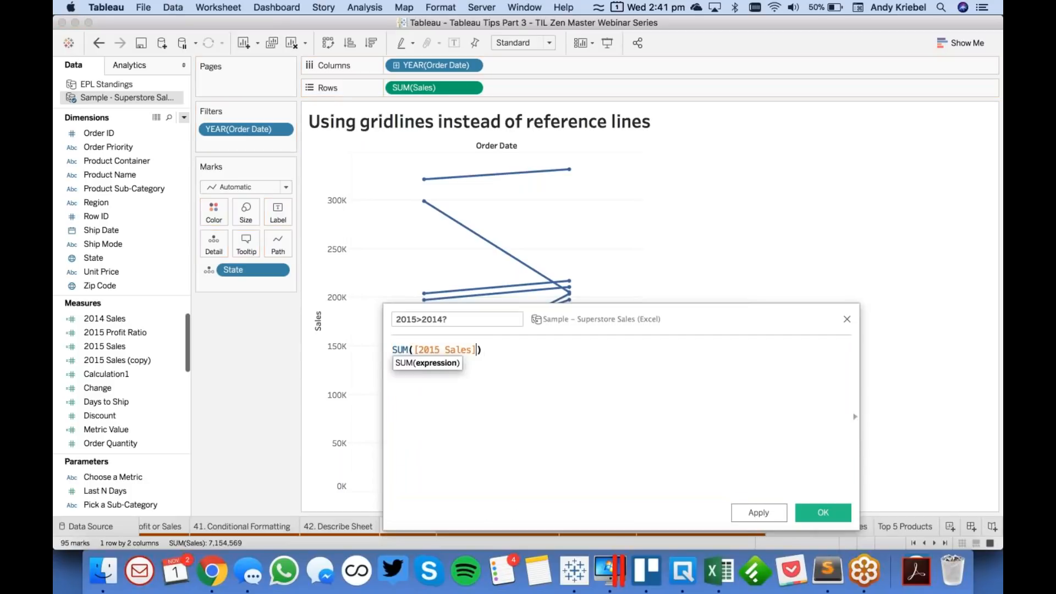
{"action": "type", "text": ">SUM("}
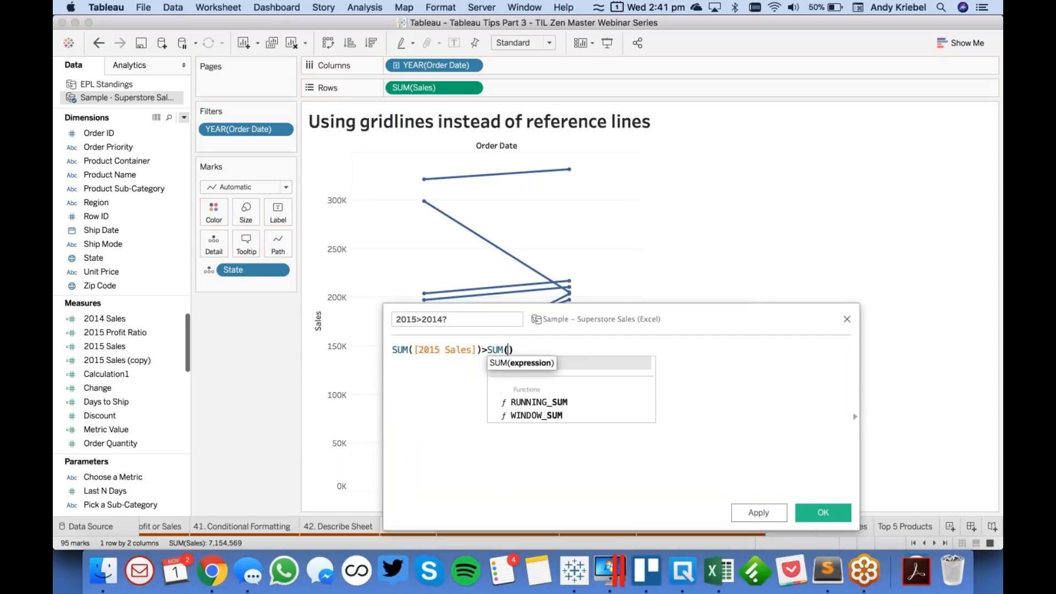
{"action": "type", "text": "sal"}
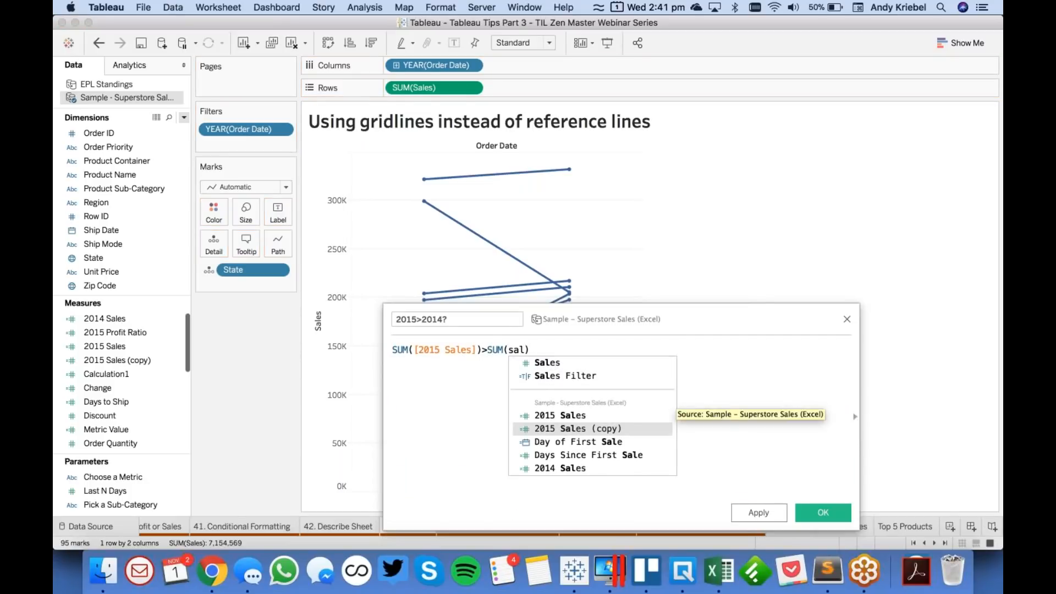
{"action": "left_click", "coordinate": [560, 468]}
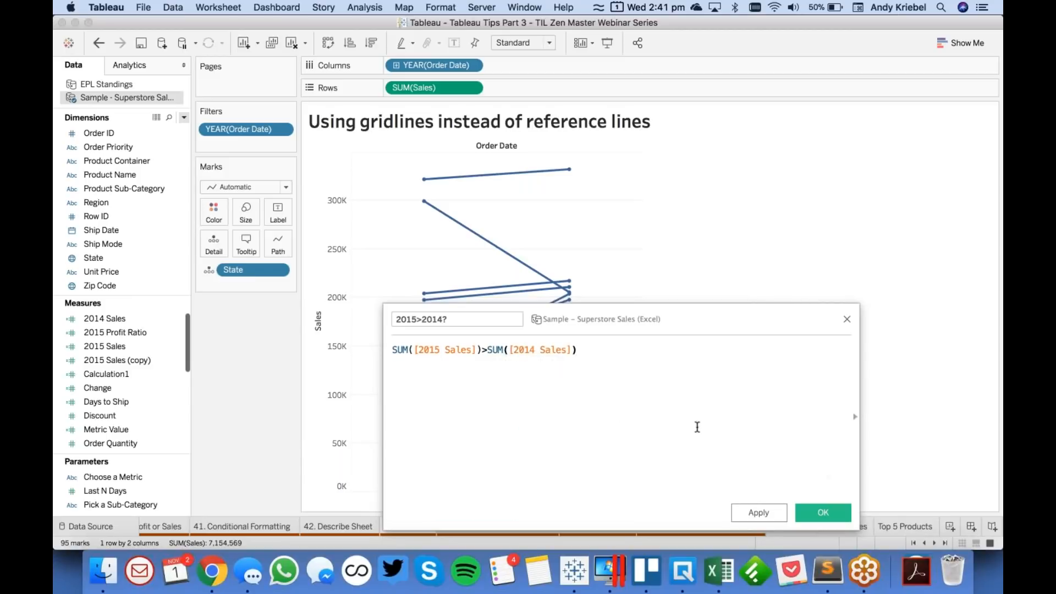
{"action": "left_click", "coordinate": [821, 512]}
- Try coloring the state lines by 2015>2014?, and take the field off Color again
{"action": "left_click_drag", "start_coordinate": [128, 374], "coordinate": [217, 212]}
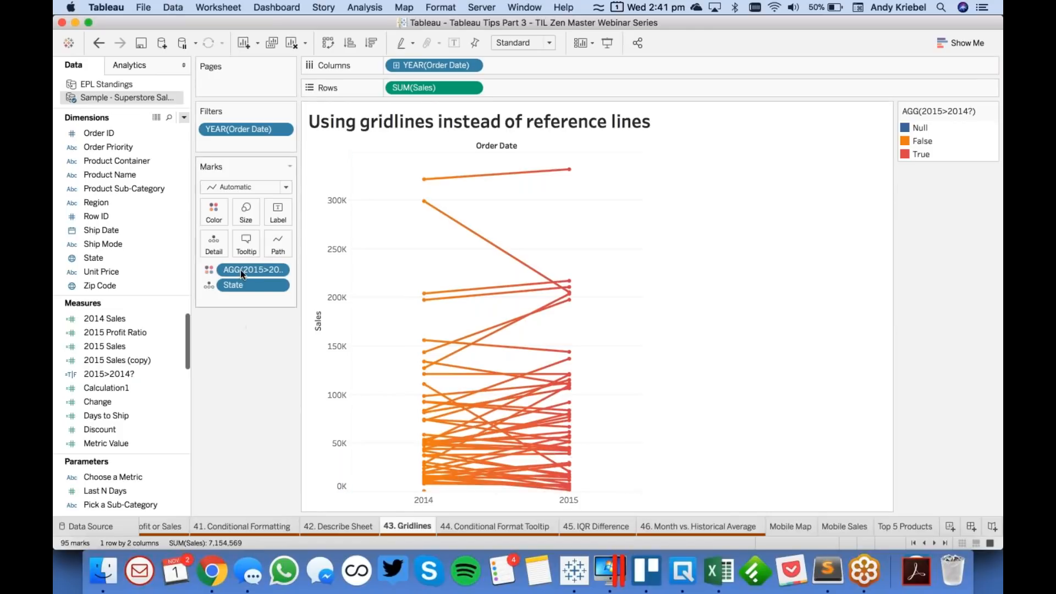
{"action": "left_click_drag", "start_coordinate": [240, 267], "coordinate": [124, 373]}
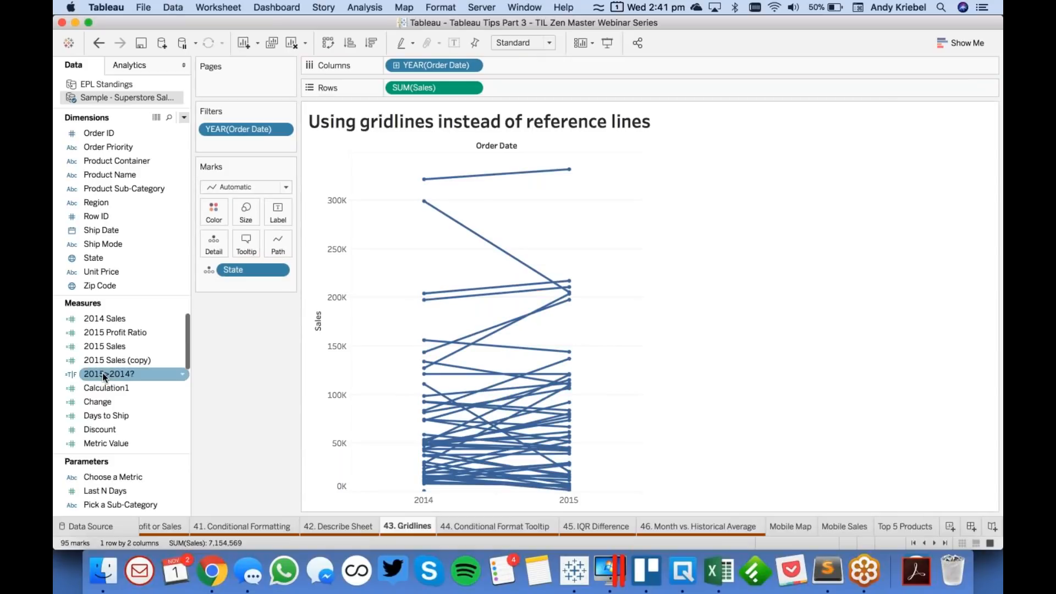
- Open the 2015>2014? calculation for editing and insert {fixed and the State field in front of SUM([2015 Sales])
{"action": "right_click", "coordinate": [102, 372]}
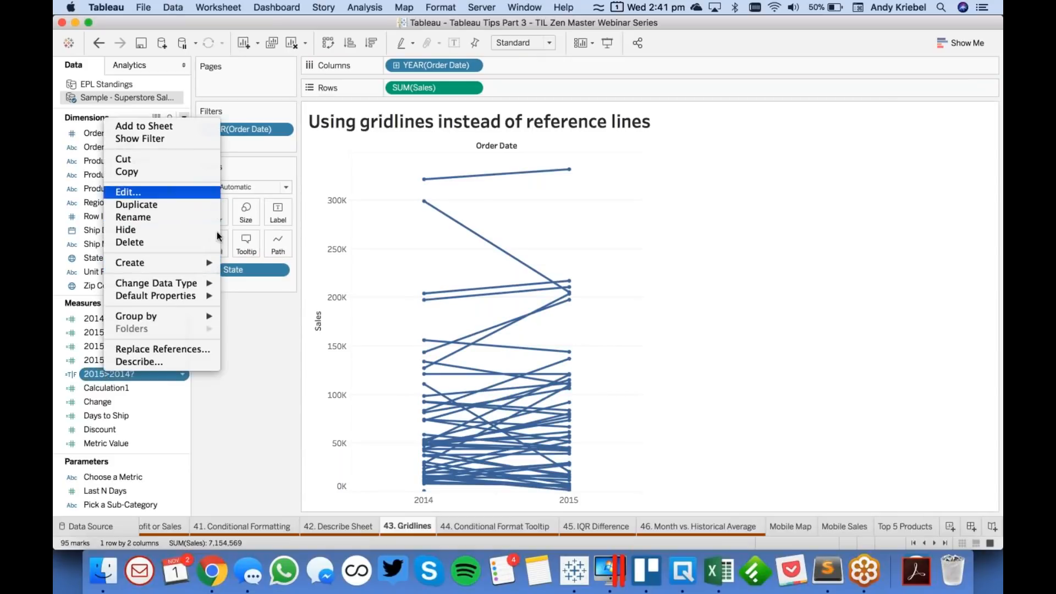
{"action": "left_click", "coordinate": [124, 194]}
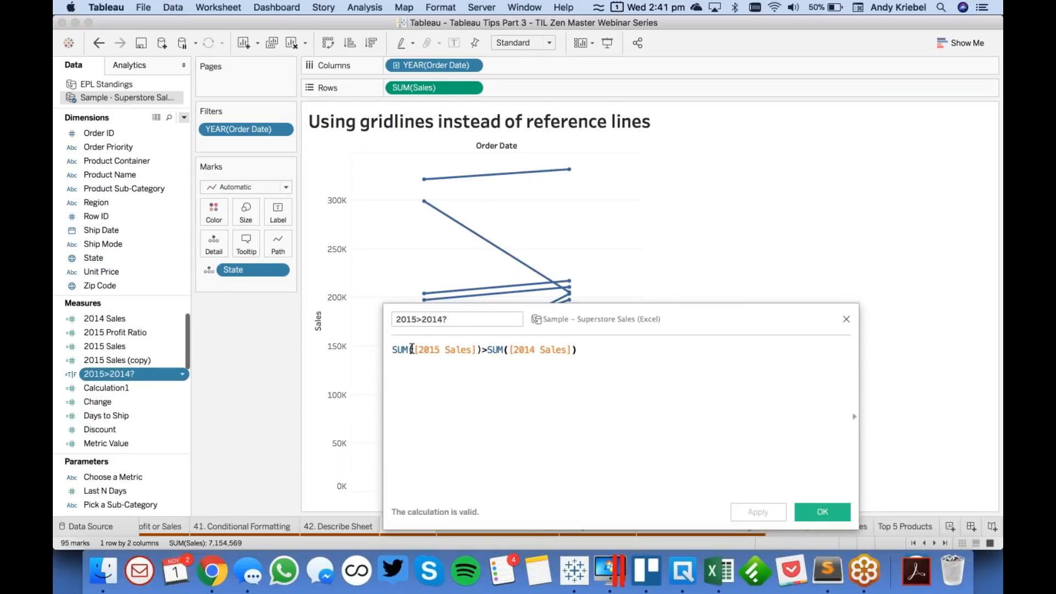
{"action": "type", "text": "{"}
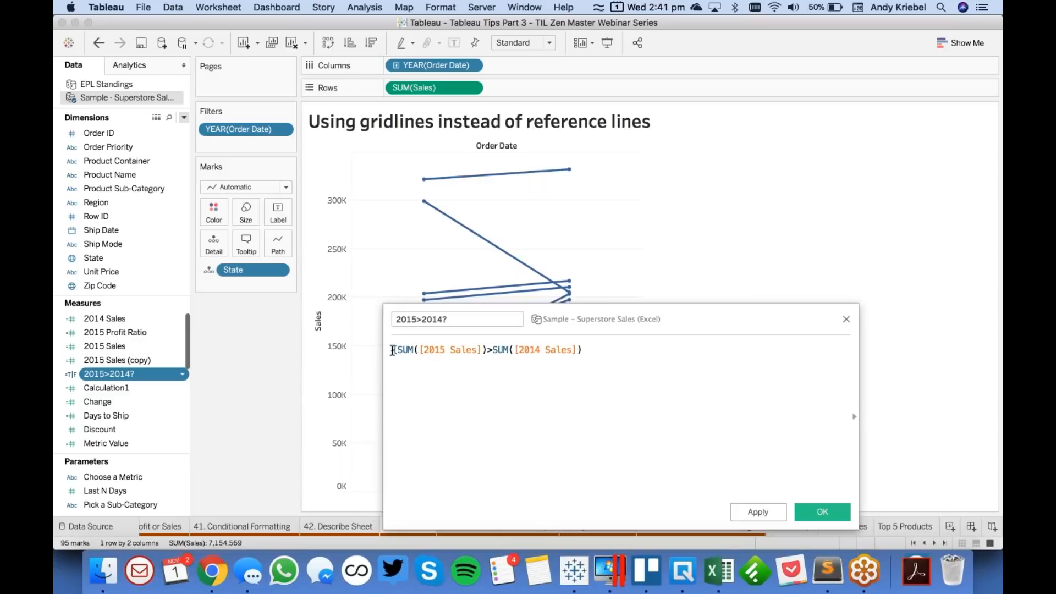
{"action": "type", "text": " fixed"}
{"action": "key", "text": "Return"}
{"action": "type", "text": "s"}
{"action": "type", "text": "tat"}
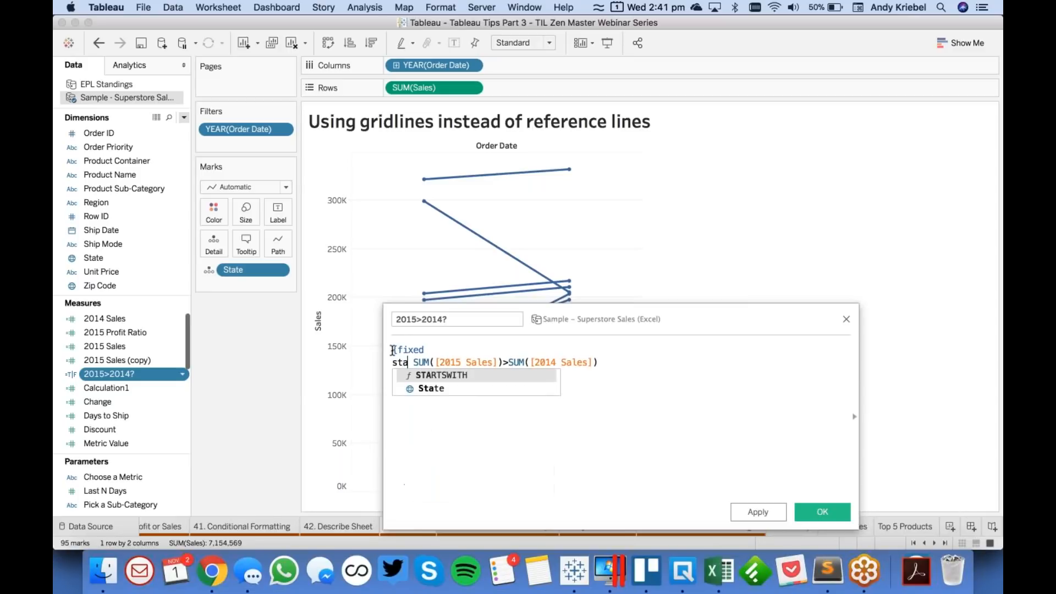
{"action": "key", "text": "Return"}
{"action": "key", "text": "Left"}
{"action": "key", "text": "Left"}
{"action": "key", "text": "Left"}
{"action": "key", "text": "Left"}
{"action": "key", "text": "Left"}
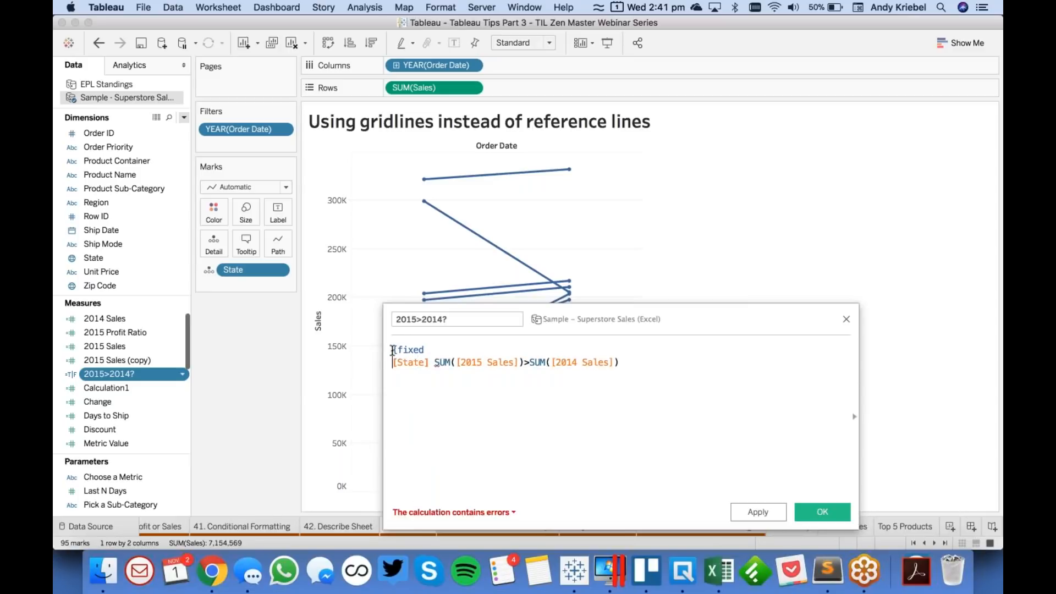
- Join the formula onto one line and complete its first half as {fixed [State]: SUM([2015 Sales])}
{"action": "key", "text": "BackSpace"}
{"action": "key", "text": "Right"}
{"action": "key", "text": "Right"}
{"action": "key", "text": "Right"}
{"action": "key", "text": "Right"}
{"action": "key", "text": "Right"}
{"action": "key", "text": "Right"}
{"action": "key", "text": "Right"}
{"action": "key", "text": "Right"}
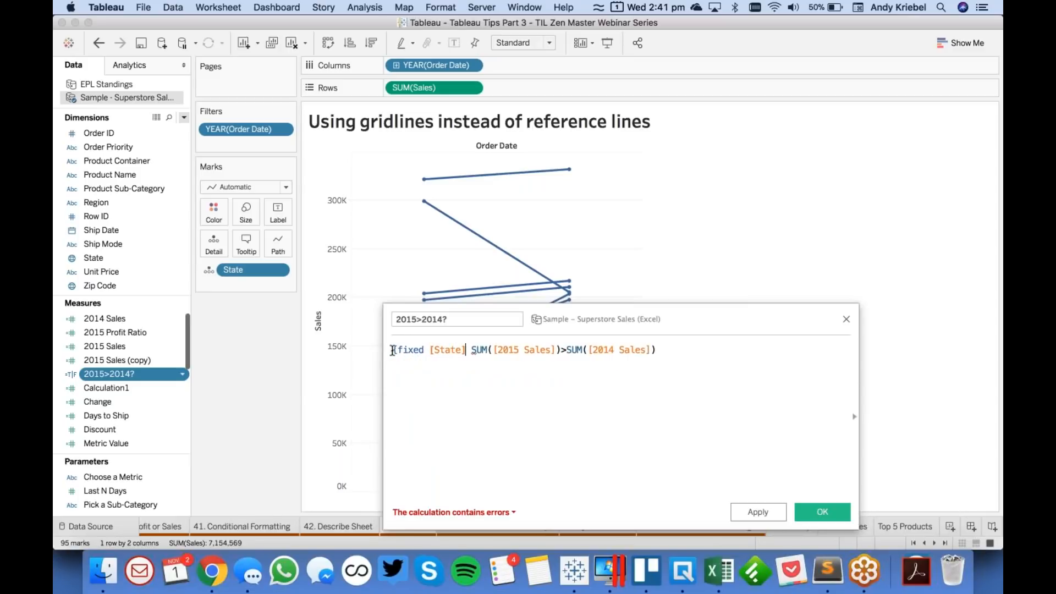
{"action": "key", "text": "Delete"}
{"action": "type", "text": ": "}
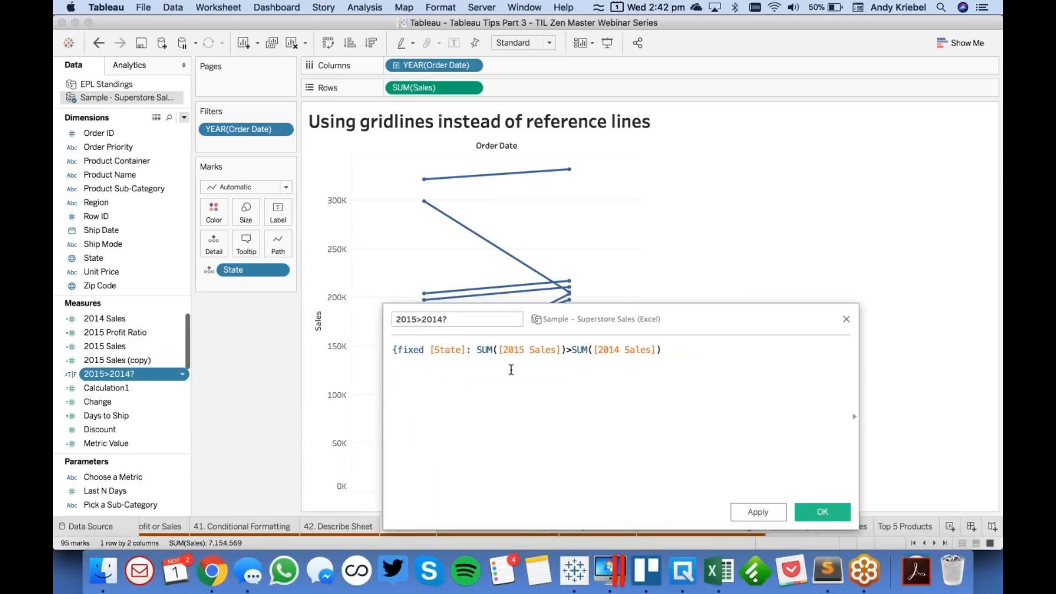
{"action": "type", "text": "}"}
- Rewrite the second half of the comparison as {FIXED [State] : SUM([2014 Sales])} and save the 2015>2014? calculation
{"action": "key", "text": "Right"}
{"action": "type", "text": "{fixe"}
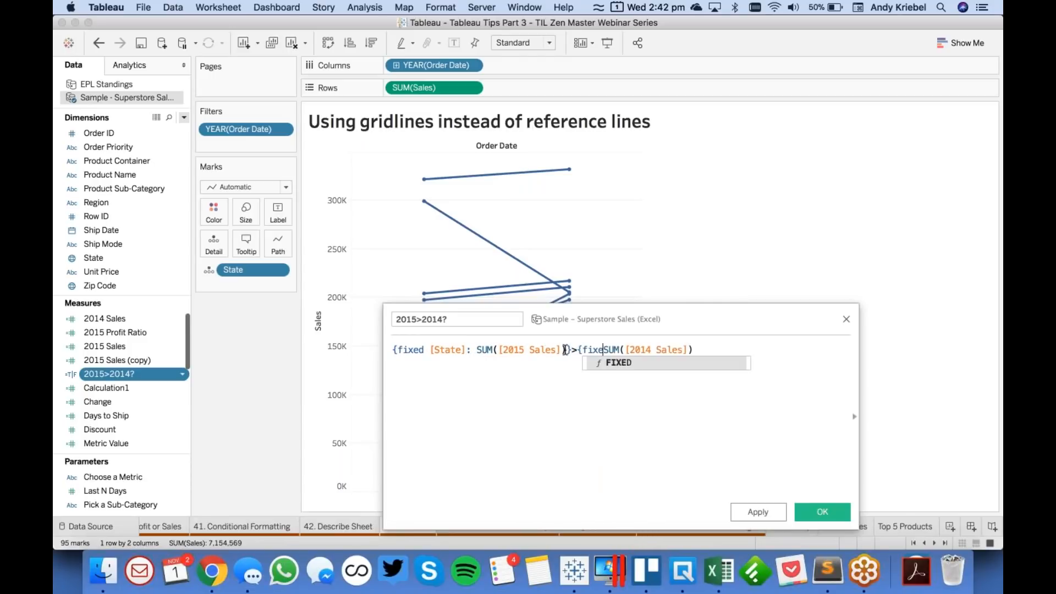
{"action": "key", "text": "Return"}
{"action": "type", "text": "state"}
{"action": "key", "text": "Return"}
{"action": "type", "text": ": SUM"}
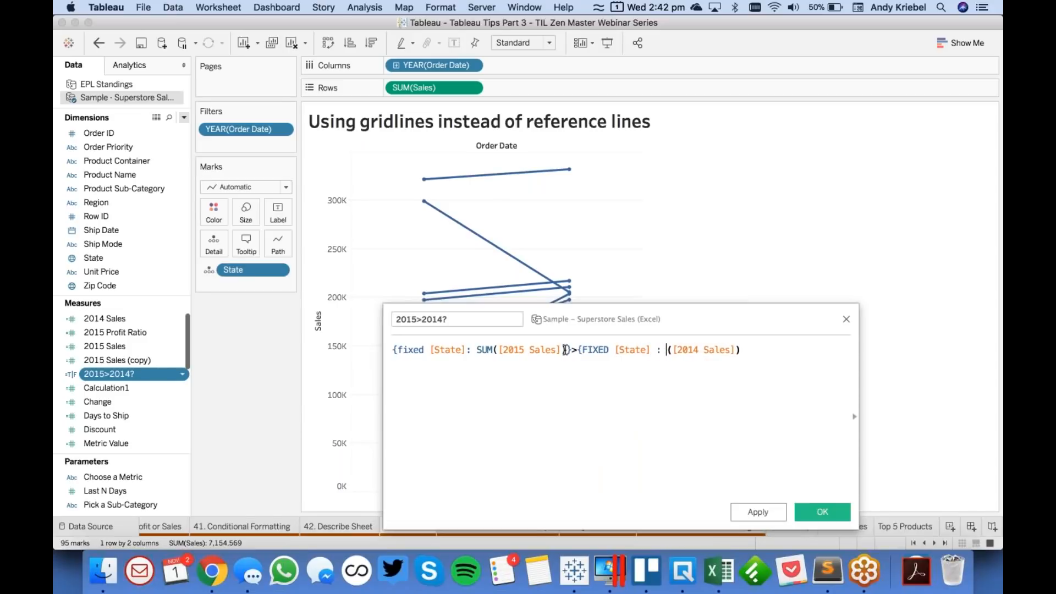
{"action": "key", "text": "Return"}
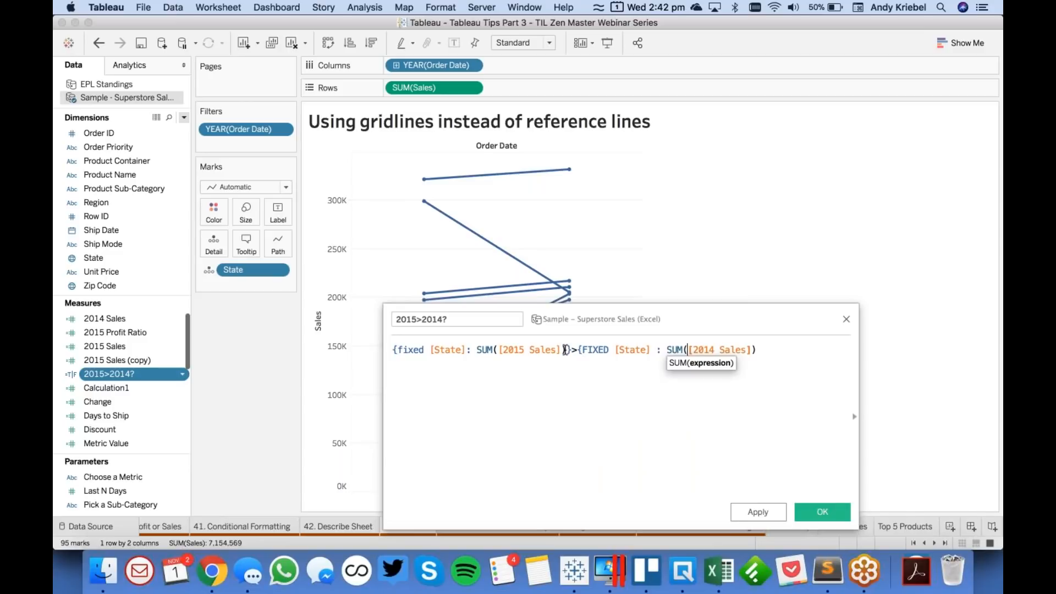
{"action": "key", "text": "End"}
{"action": "type", "text": "}"}
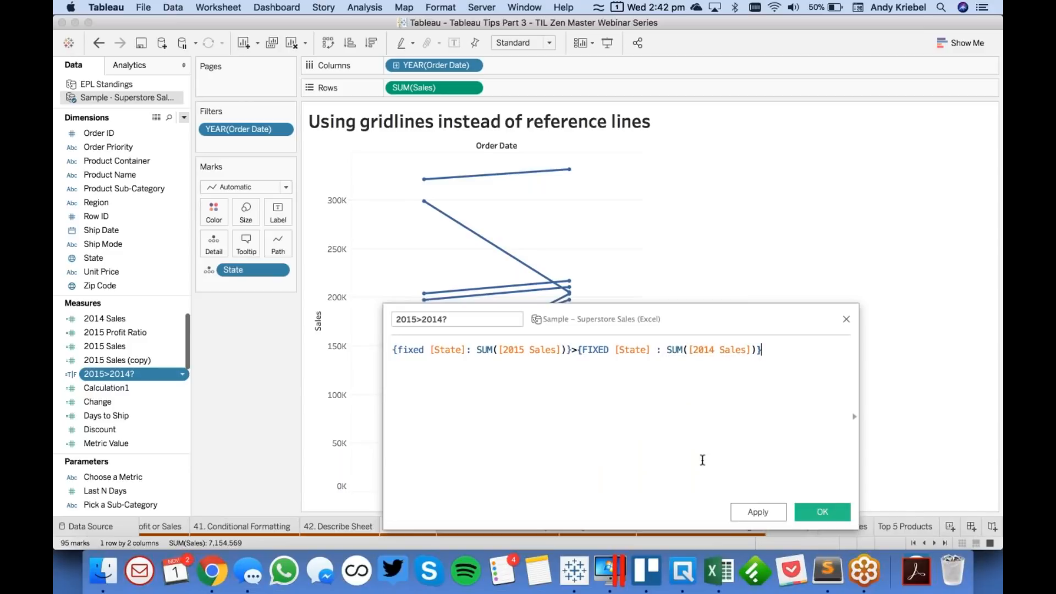
{"action": "left_click", "coordinate": [759, 513]}
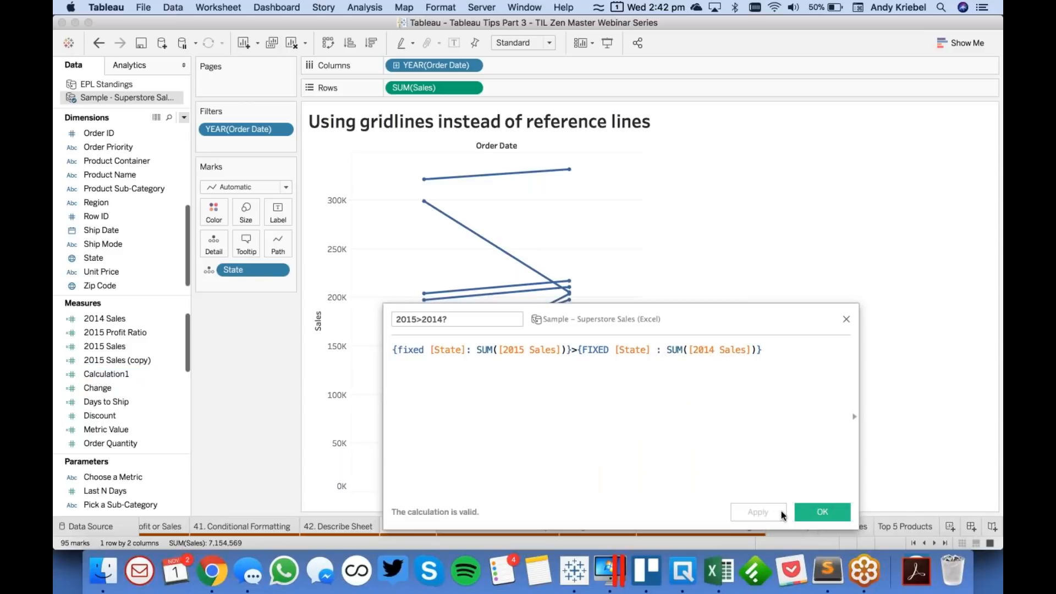
{"action": "left_click", "coordinate": [812, 514]}
- Color the state lines by the 2015>2014? dimension and place True above False in the color legend
{"action": "left_click", "coordinate": [134, 345]}
{"action": "scroll", "coordinate": [118, 226], "scroll_direction": "up", "scroll_amount": 5}
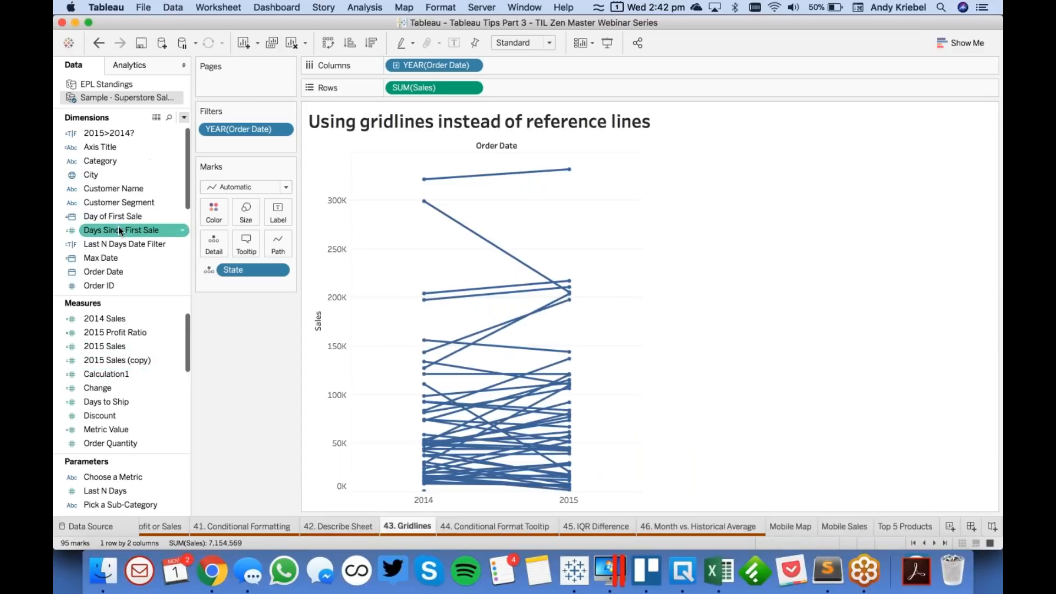
{"action": "left_click_drag", "start_coordinate": [109, 135], "coordinate": [213, 212]}
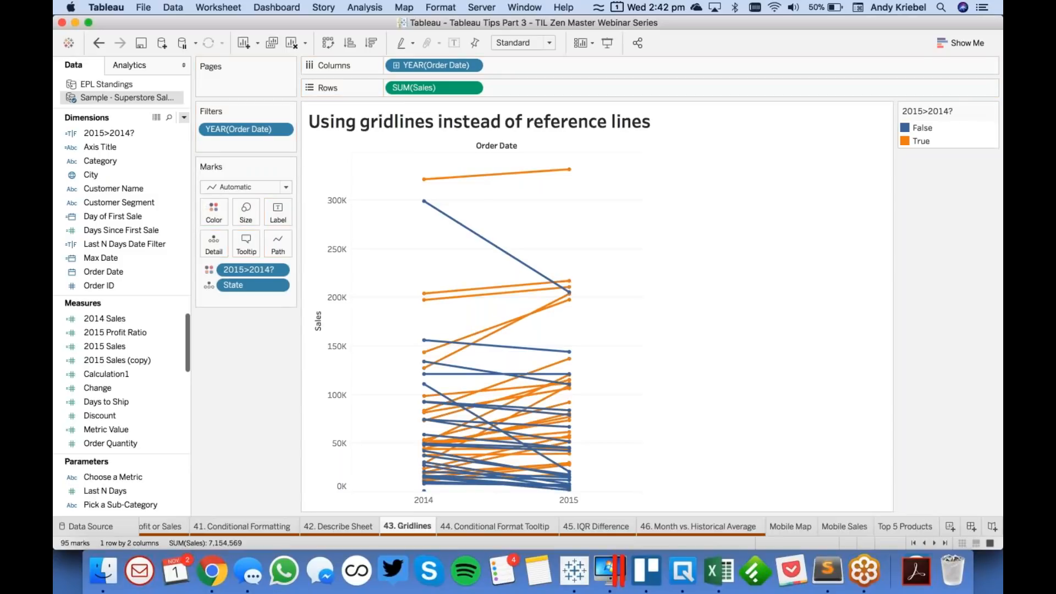
{"action": "left_click_drag", "start_coordinate": [925, 142], "coordinate": [928, 123]}
- Set the 2015>2014? colors to green for True and gray for False
{"action": "left_click", "coordinate": [945, 143]}
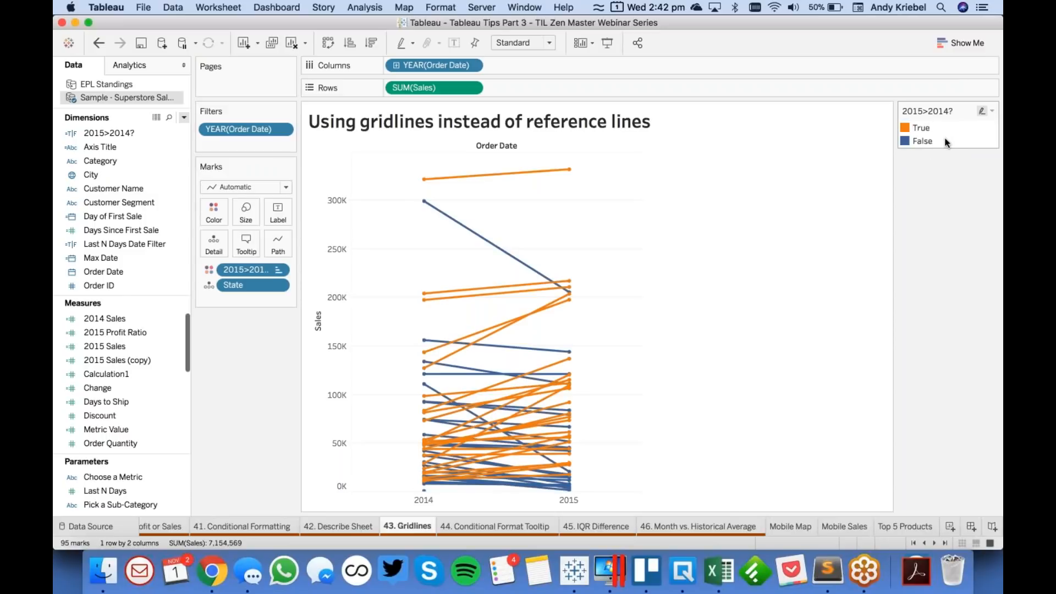
{"action": "double_click", "coordinate": [947, 143]}
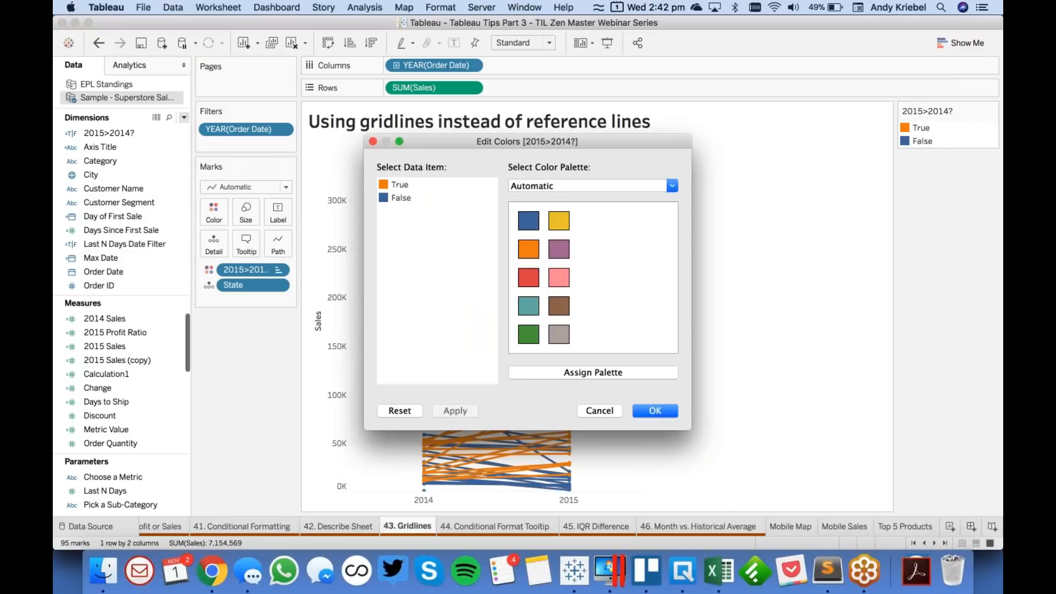
{"action": "left_click", "coordinate": [528, 334]}
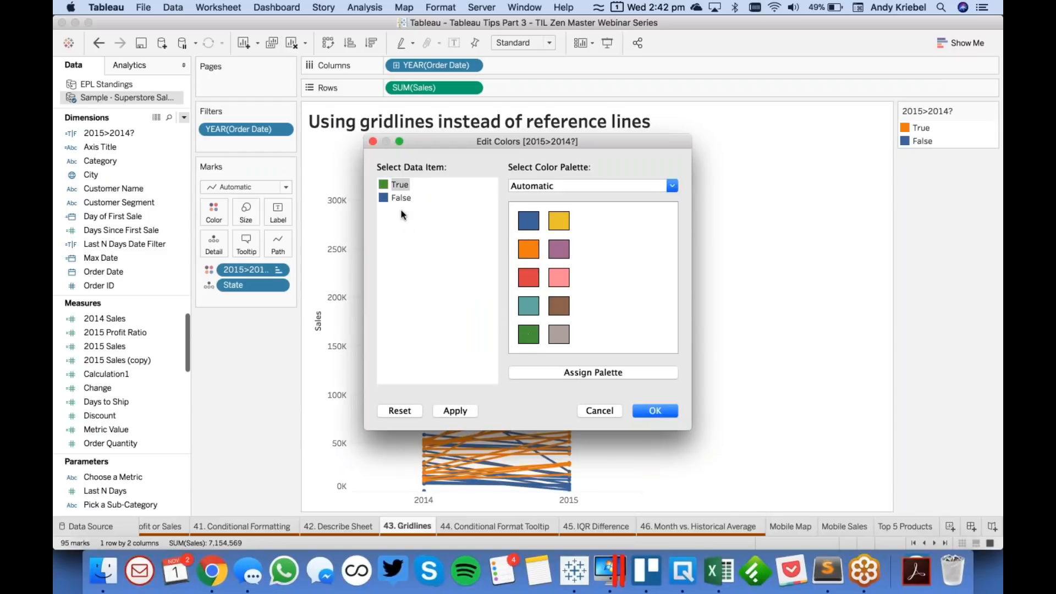
{"action": "left_click", "coordinate": [401, 198]}
{"action": "left_click", "coordinate": [559, 336]}
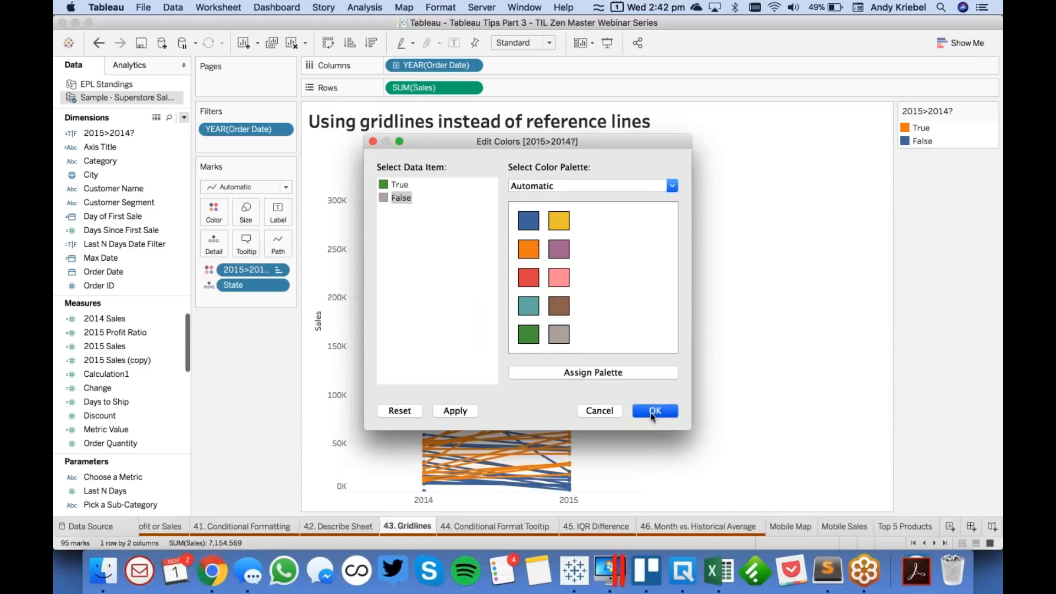
{"action": "left_click", "coordinate": [651, 412]}
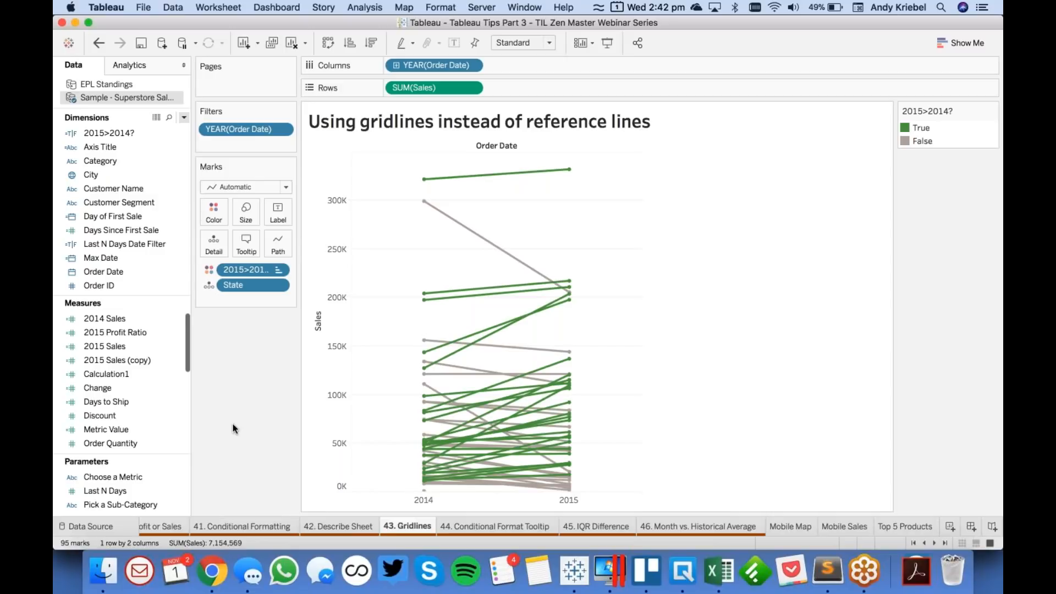
- Try adding an average reference line for SUM(Sales) across the entire table
{"action": "left_click", "coordinate": [131, 66]}
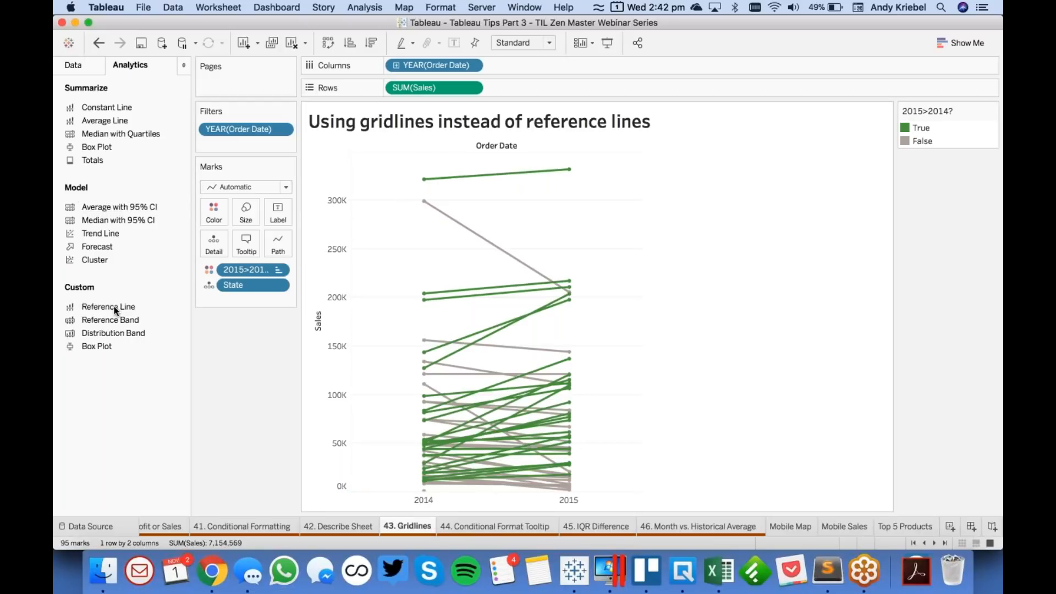
{"action": "left_click_drag", "start_coordinate": [116, 309], "coordinate": [418, 170]}
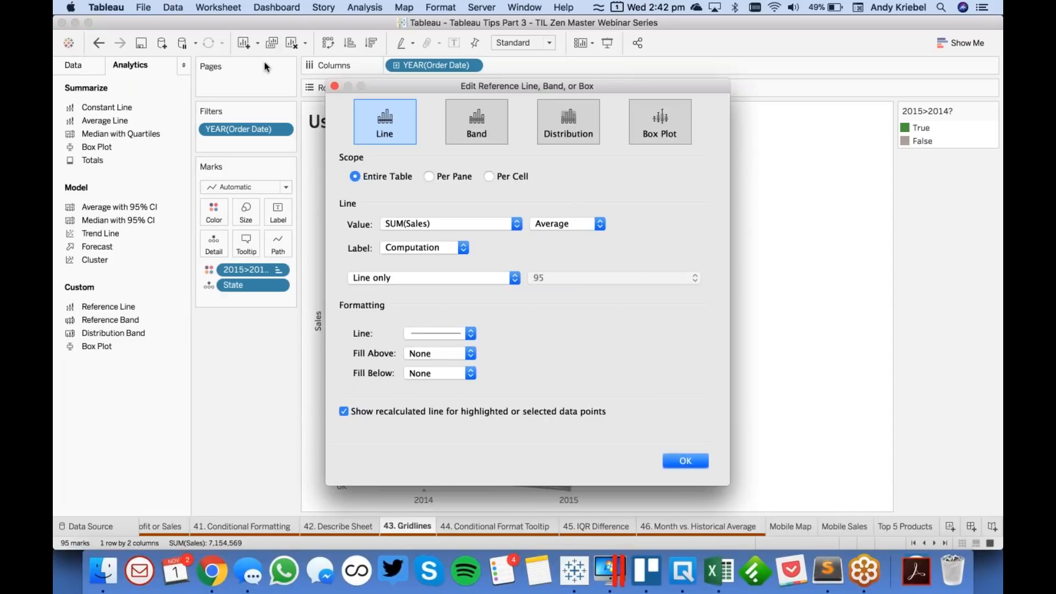
{"action": "left_click", "coordinate": [333, 85]}
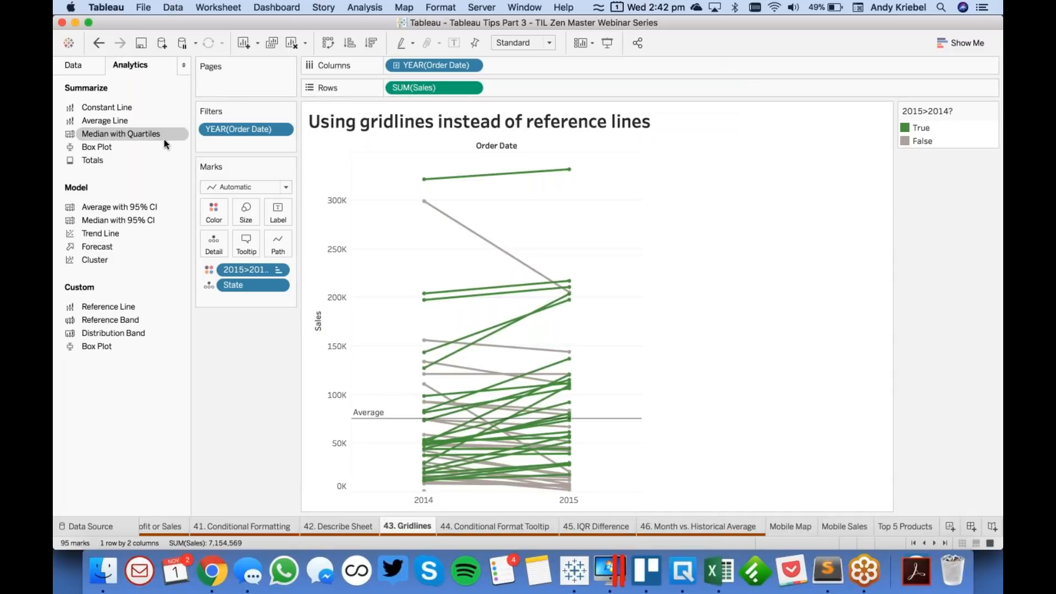
- Make YEAR(Order Date) on Columns continuous and remove the Average reference line from the chart
{"action": "left_click", "coordinate": [477, 66]}
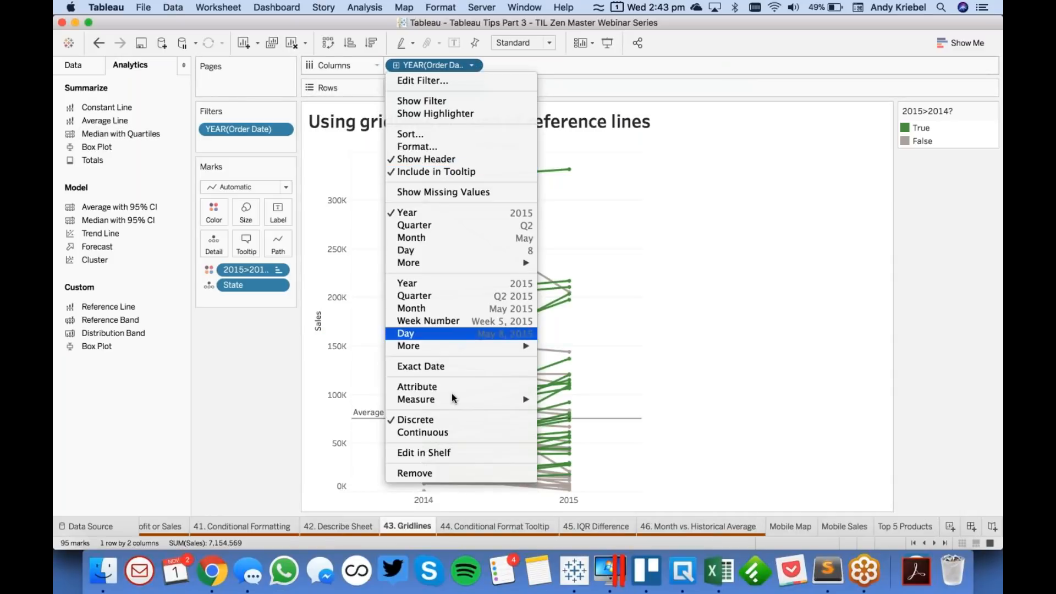
{"action": "left_click", "coordinate": [454, 432]}
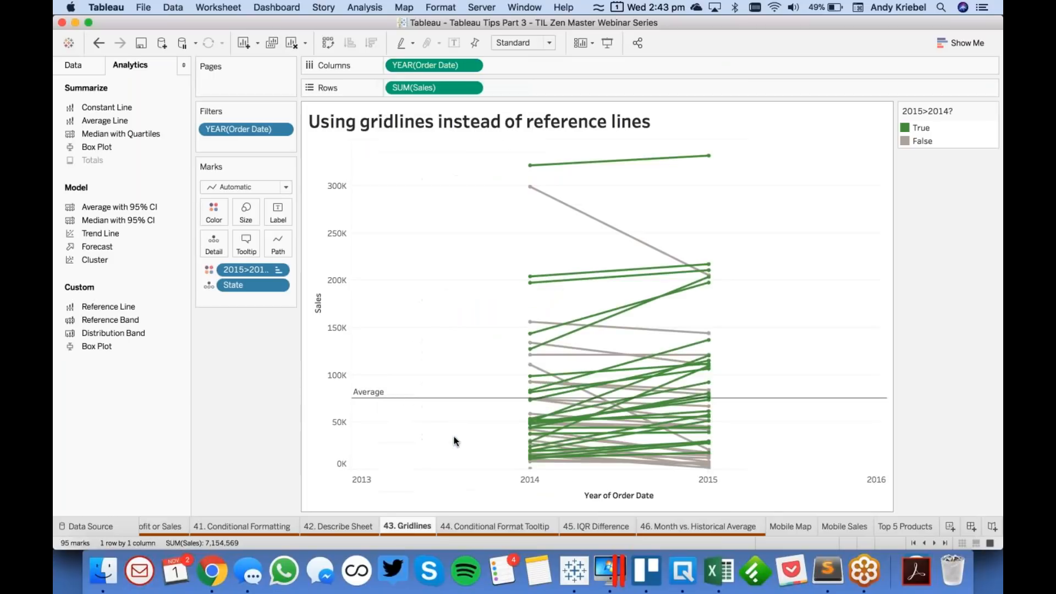
{"action": "left_click_drag", "start_coordinate": [441, 399], "coordinate": [154, 319]}
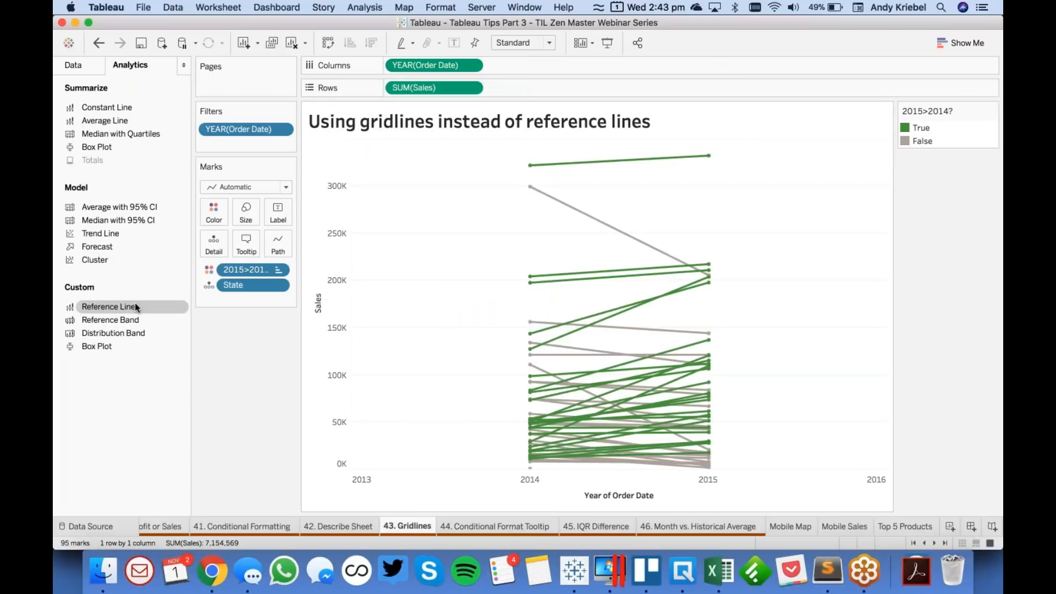
- Try a dashed constant reference line at 2014 on the YEAR(Order Date) axis, and remove it from the chart again
{"action": "left_click_drag", "start_coordinate": [157, 282], "coordinate": [431, 211]}
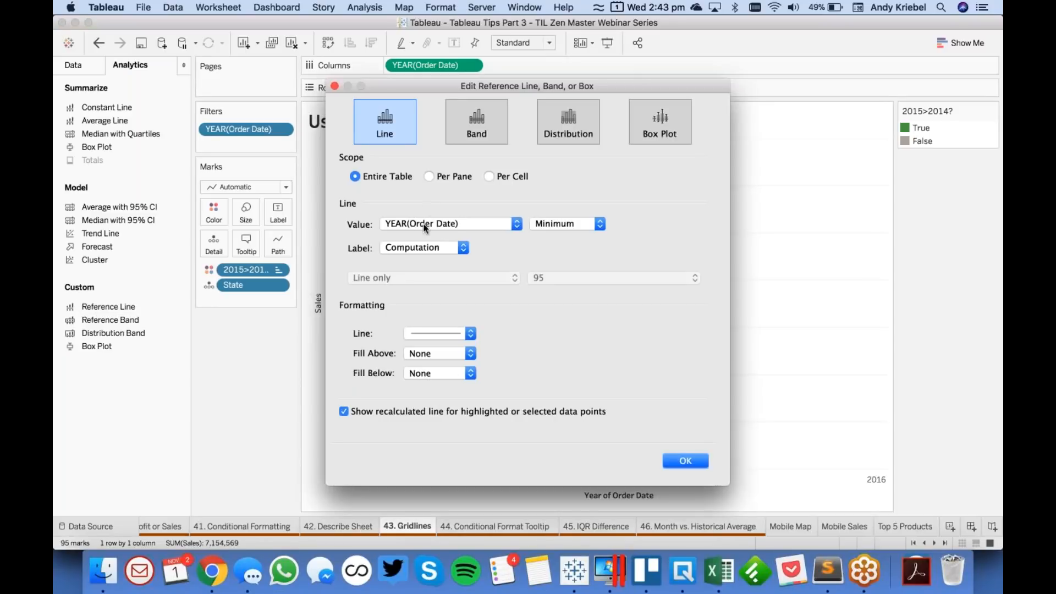
{"action": "left_click", "coordinate": [567, 223]}
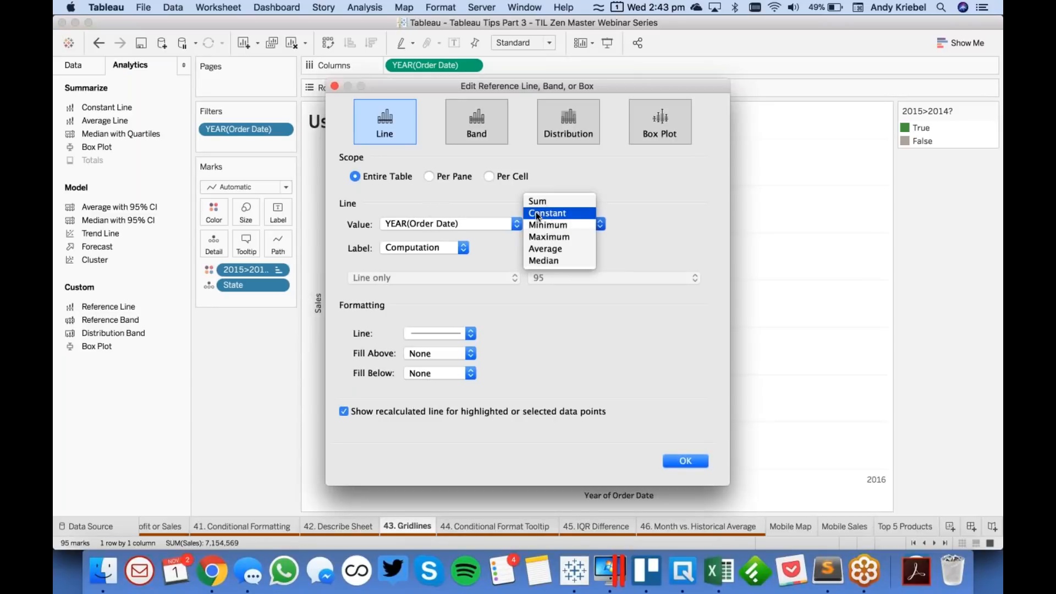
{"action": "key", "text": "Return"}
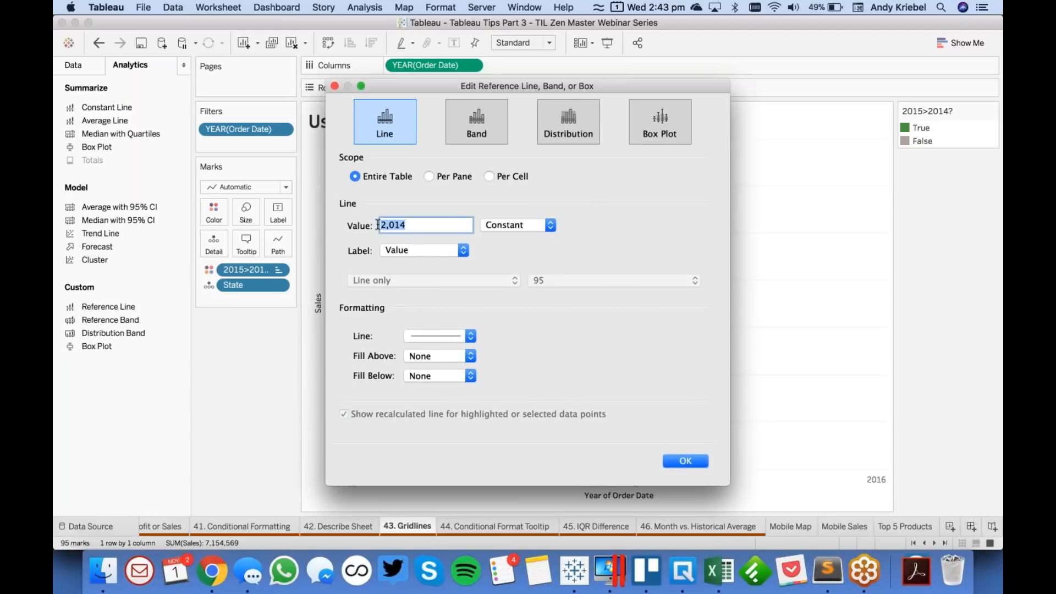
{"action": "left_click", "coordinate": [429, 338]}
{"action": "left_click", "coordinate": [434, 375]}
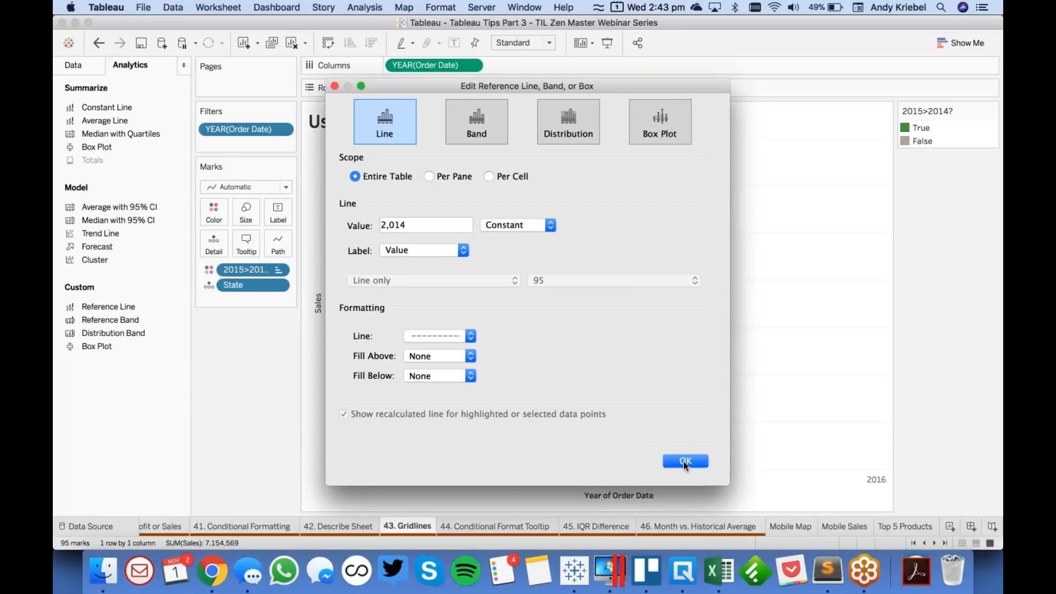
{"action": "left_click", "coordinate": [692, 458]}
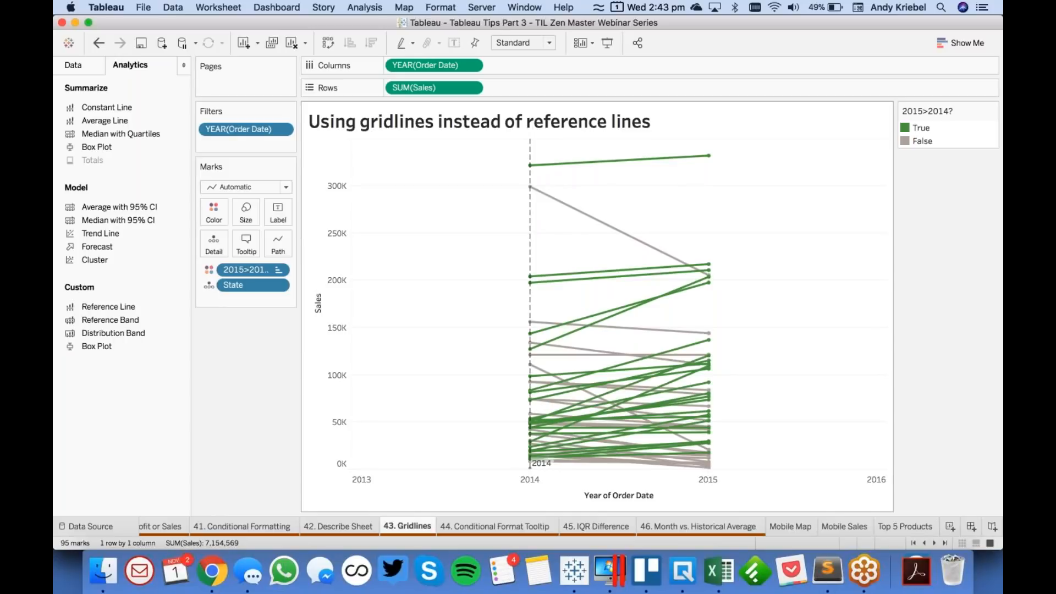
{"action": "left_click_drag", "start_coordinate": [532, 244], "coordinate": [261, 390]}
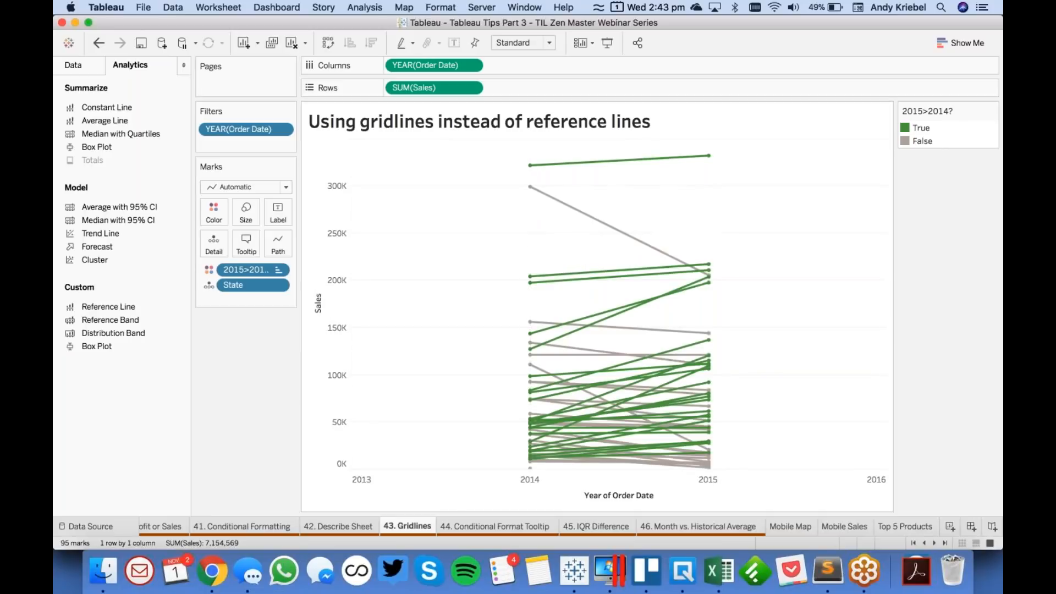
- Create a calculated field named Year with the formula DATEPART('year', [Order Date])
{"action": "left_click", "coordinate": [68, 64]}
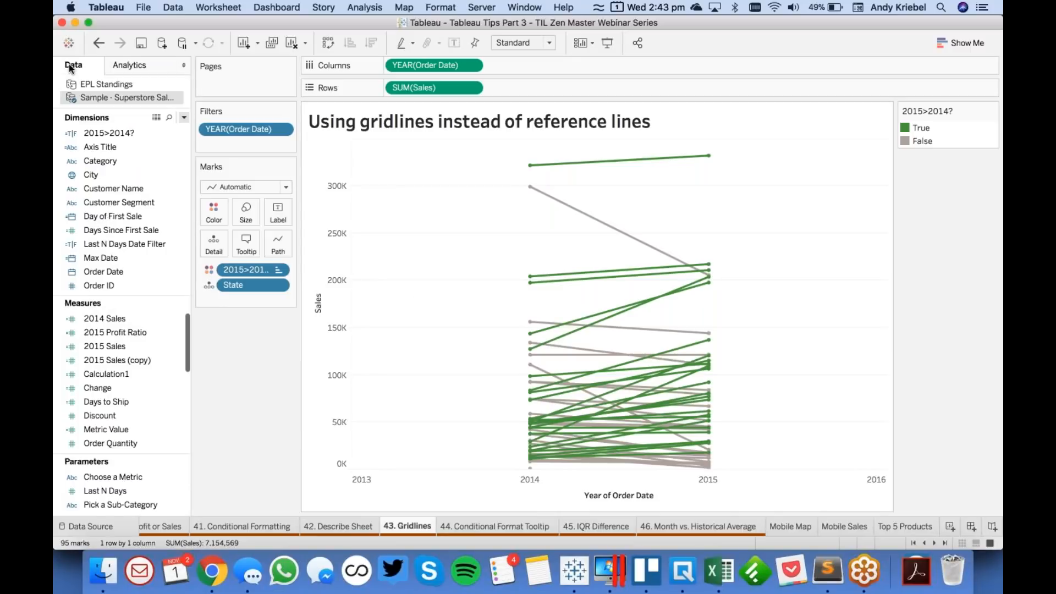
{"action": "left_click", "coordinate": [184, 118]}
{"action": "left_click", "coordinate": [170, 130]}
{"action": "type", "text": "Year"}
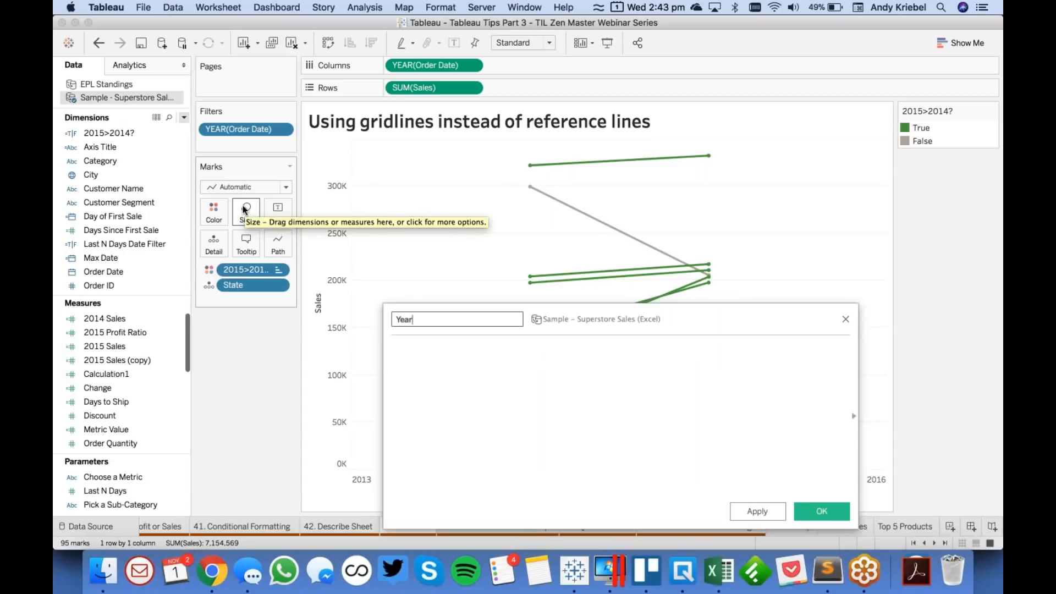
{"action": "left_click_drag", "start_coordinate": [433, 65], "coordinate": [630, 473]}
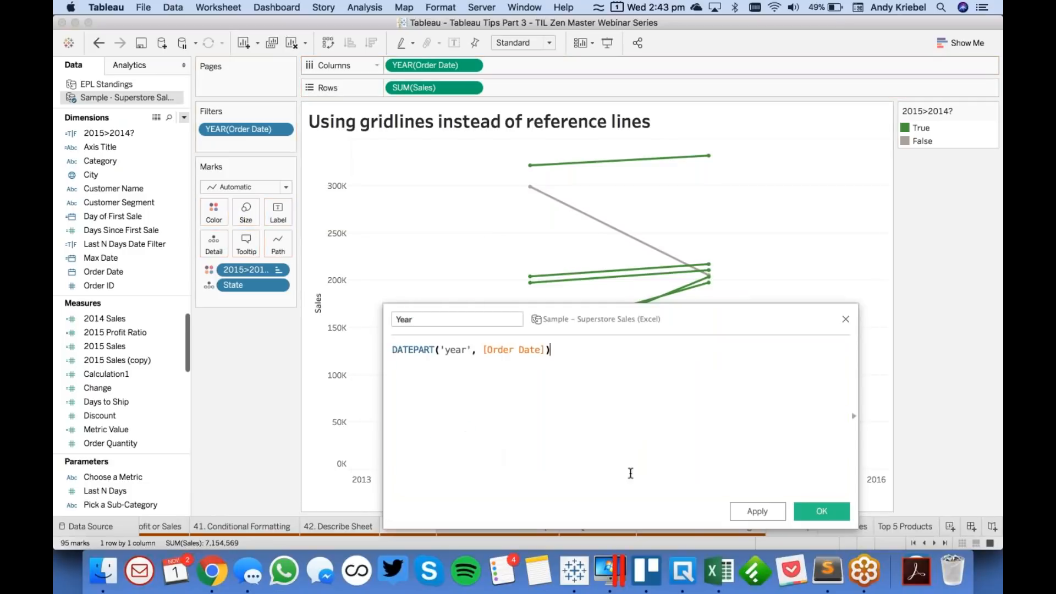
{"action": "left_click", "coordinate": [814, 509]}
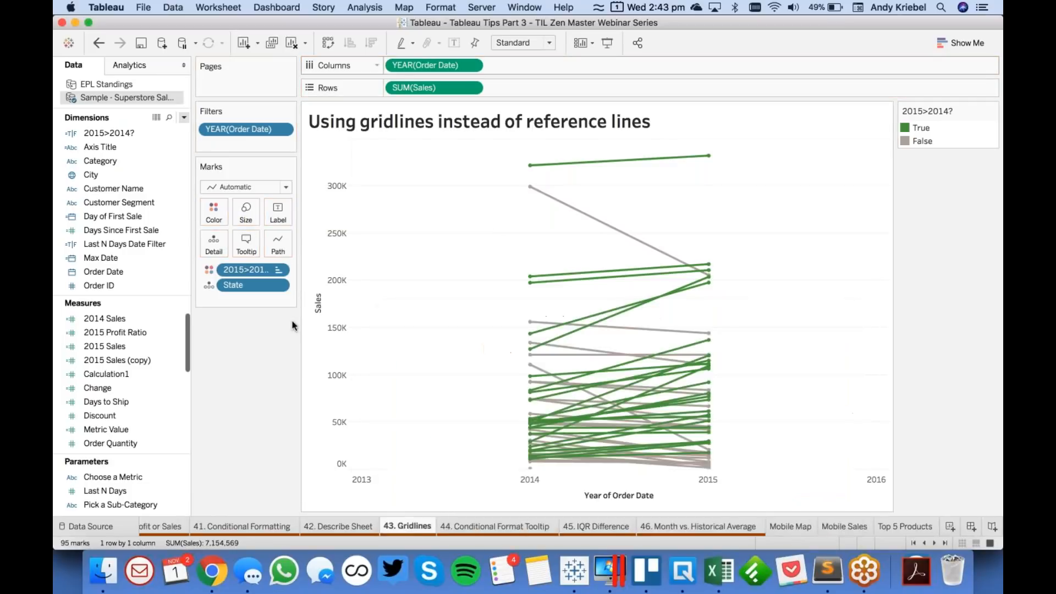
- Convert the Year dimension to continuous and use it on Columns in place of YEAR(Order Date)
{"action": "scroll", "coordinate": [108, 236], "scroll_direction": "down", "scroll_amount": 5}
{"action": "scroll", "coordinate": [127, 435], "scroll_direction": "down", "scroll_amount": 5}
{"action": "scroll", "coordinate": [127, 435], "scroll_direction": "down", "scroll_amount": 1}
{"action": "left_click_drag", "start_coordinate": [119, 388], "coordinate": [118, 220]}
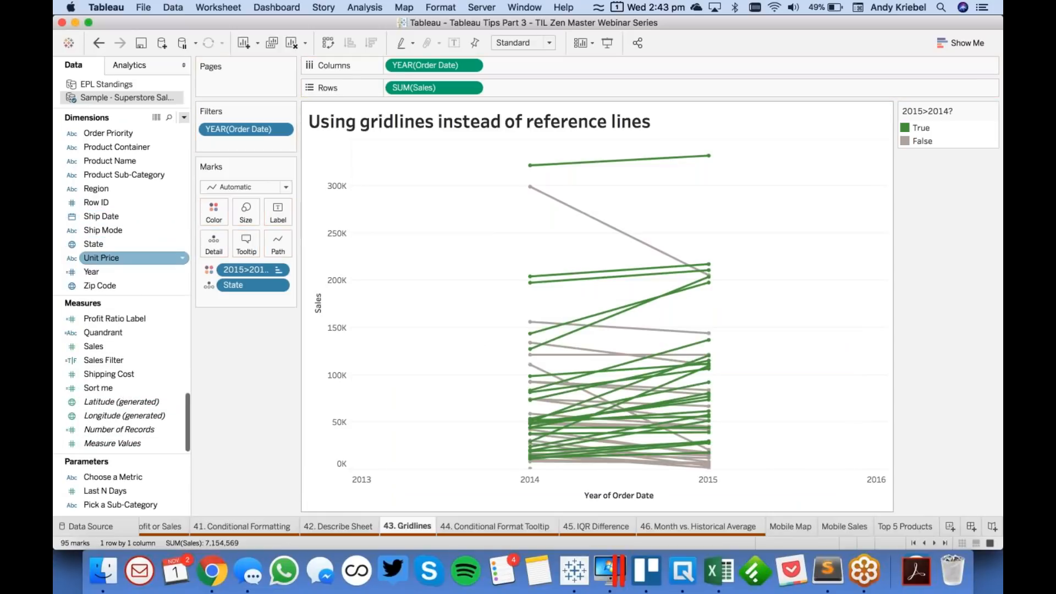
{"action": "right_click", "coordinate": [104, 259]}
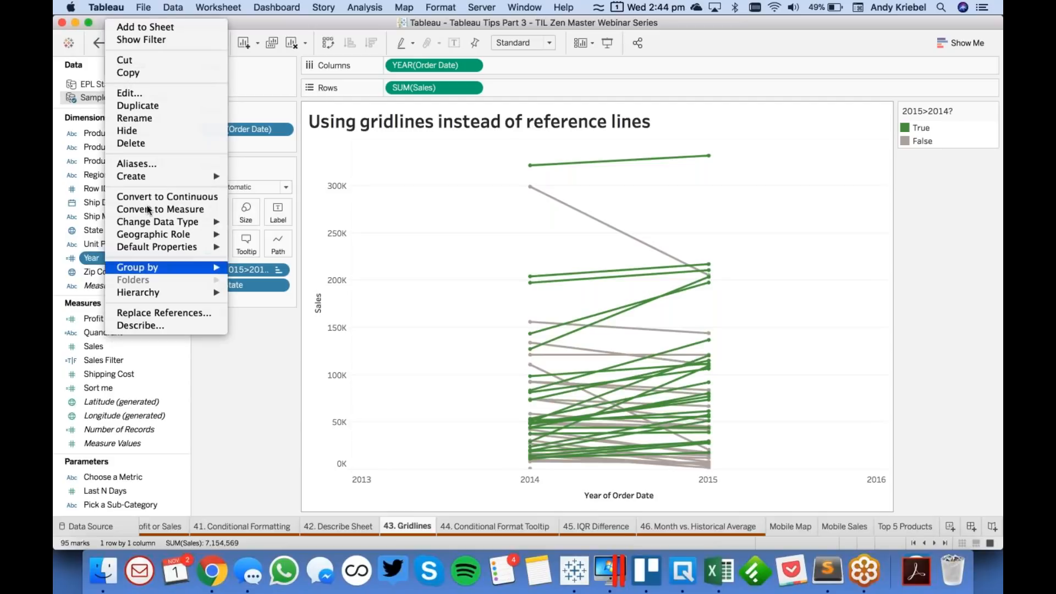
{"action": "left_click", "coordinate": [146, 197]}
{"action": "left_click_drag", "start_coordinate": [105, 259], "coordinate": [417, 65]}
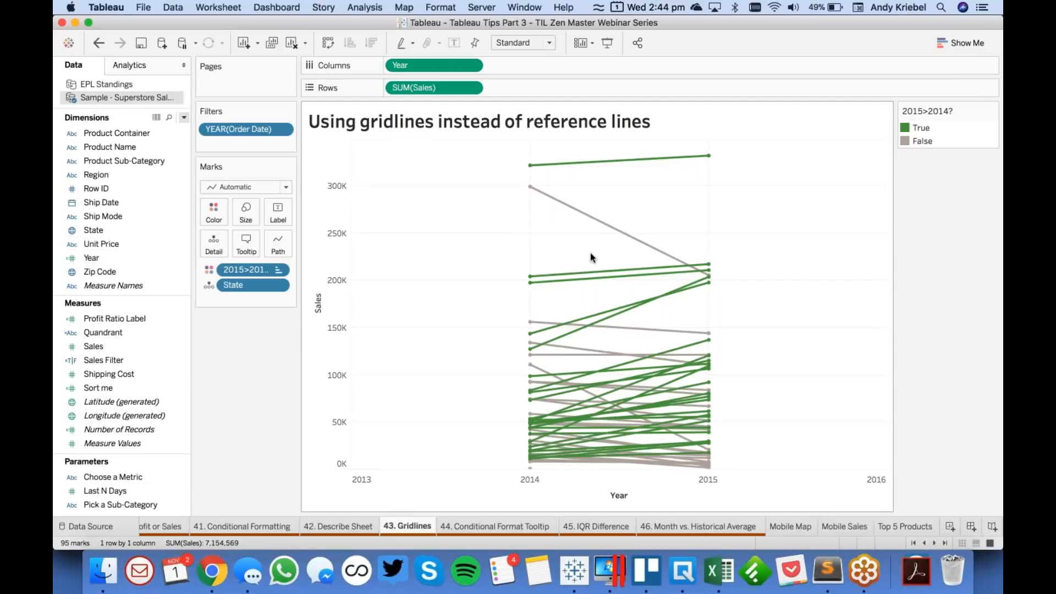
- Change the Year field's data type to Number (decimal)
{"action": "left_click", "coordinate": [507, 50]}
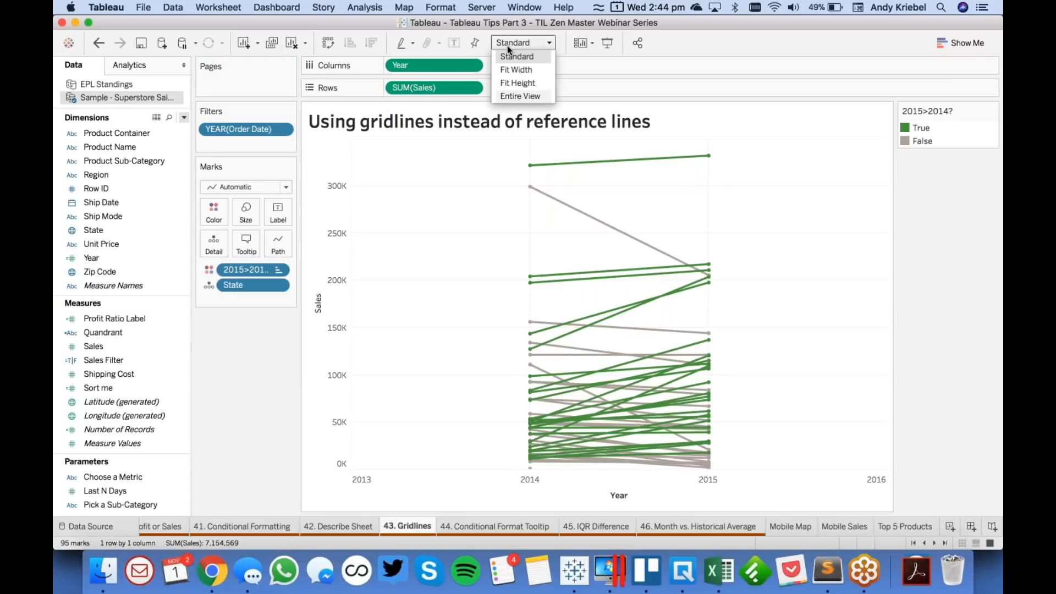
{"action": "left_click", "coordinate": [372, 170]}
{"action": "left_click", "coordinate": [71, 258]}
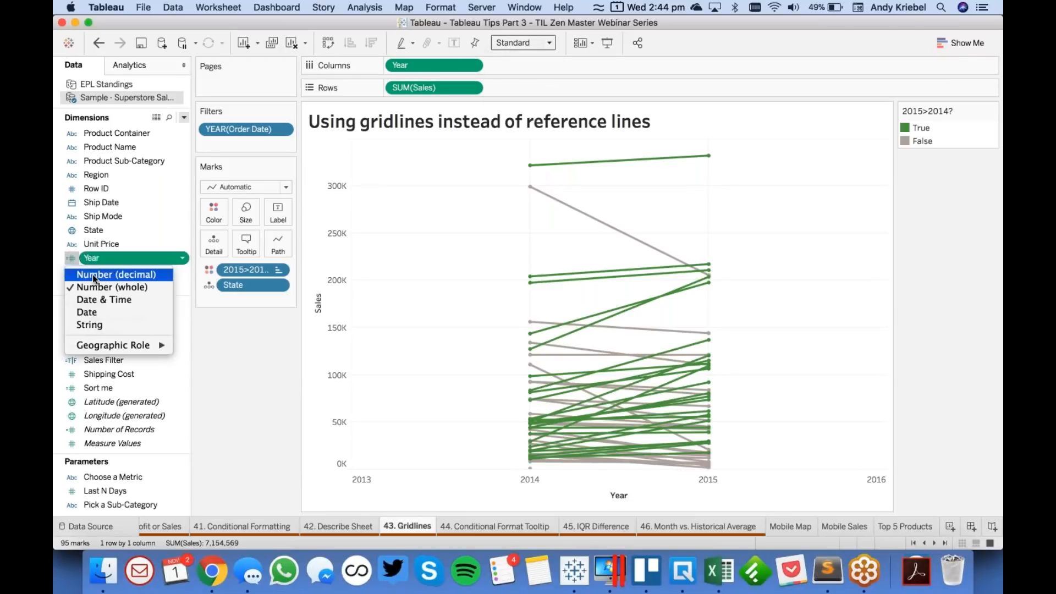
{"action": "left_click", "coordinate": [241, 423]}
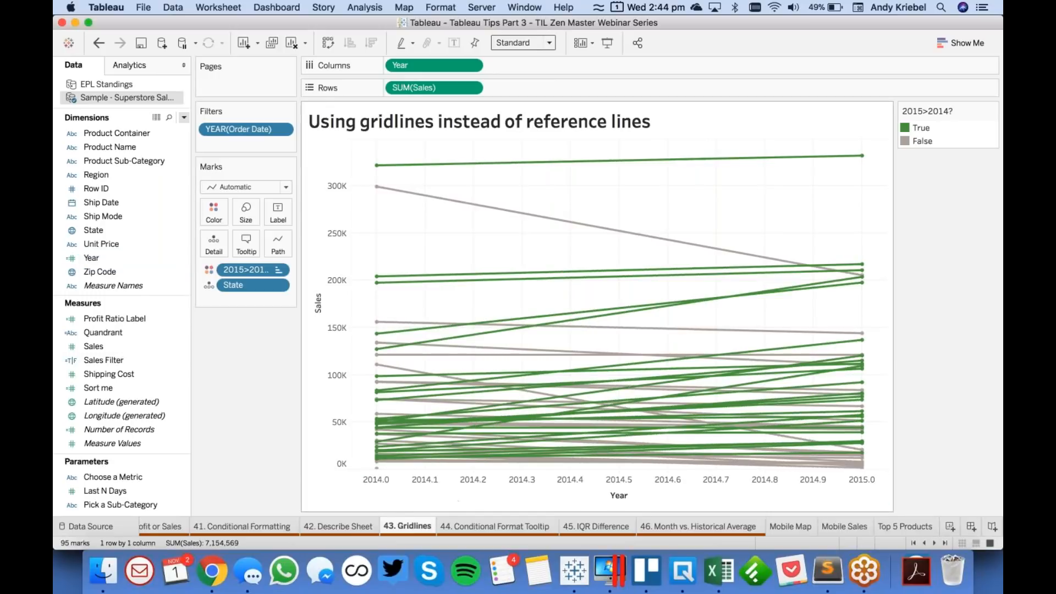
- Set Year's default number format to Number (Custom) with 0 decimal places and no thousands separators
{"action": "left_click", "coordinate": [101, 259]}
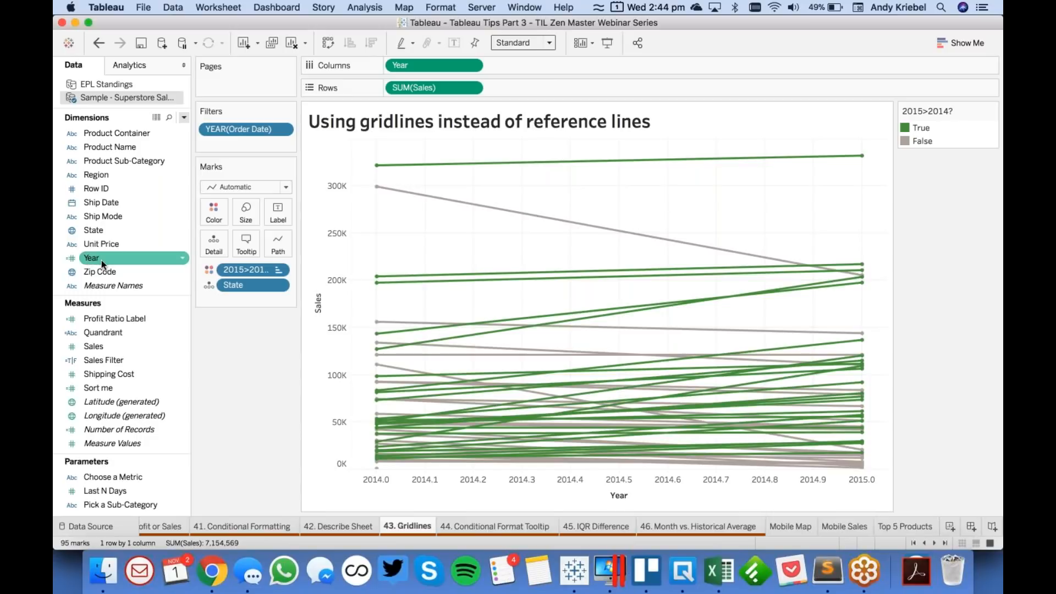
{"action": "right_click", "coordinate": [101, 259]}
{"action": "mouse_move", "coordinate": [165, 235]}
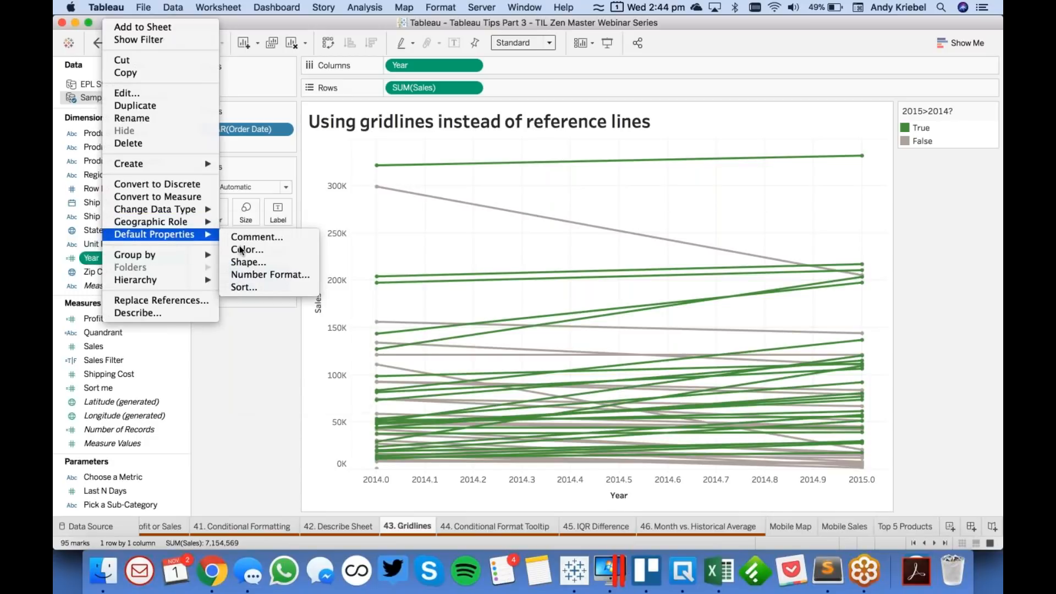
{"action": "left_click", "coordinate": [254, 277]}
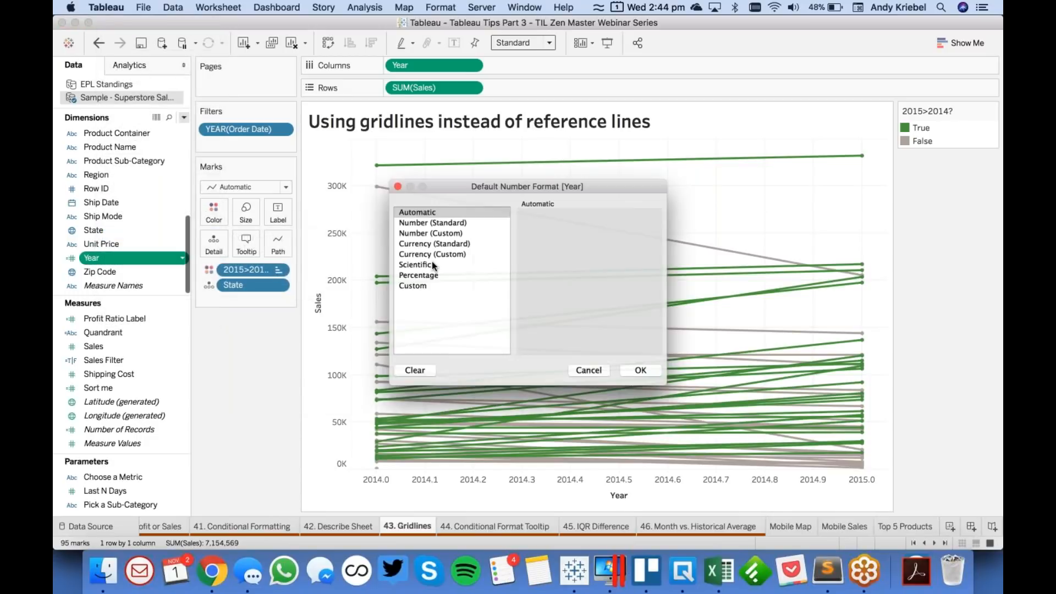
{"action": "left_click", "coordinate": [429, 230]}
{"action": "left_click", "coordinate": [561, 233]}
{"action": "left_click", "coordinate": [560, 234]}
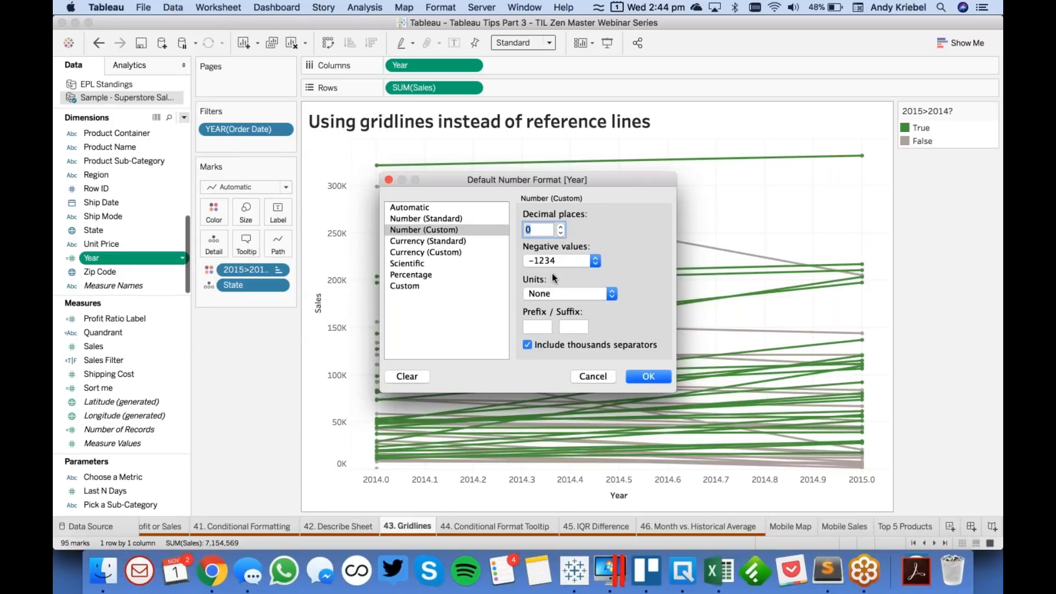
{"action": "left_click", "coordinate": [527, 344]}
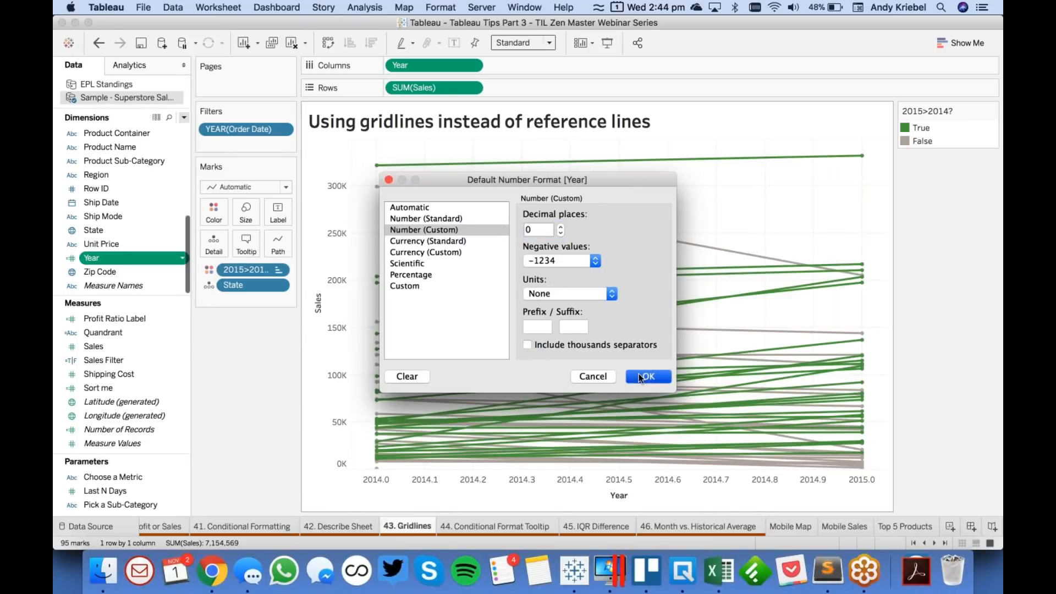
{"action": "left_click", "coordinate": [641, 375]}
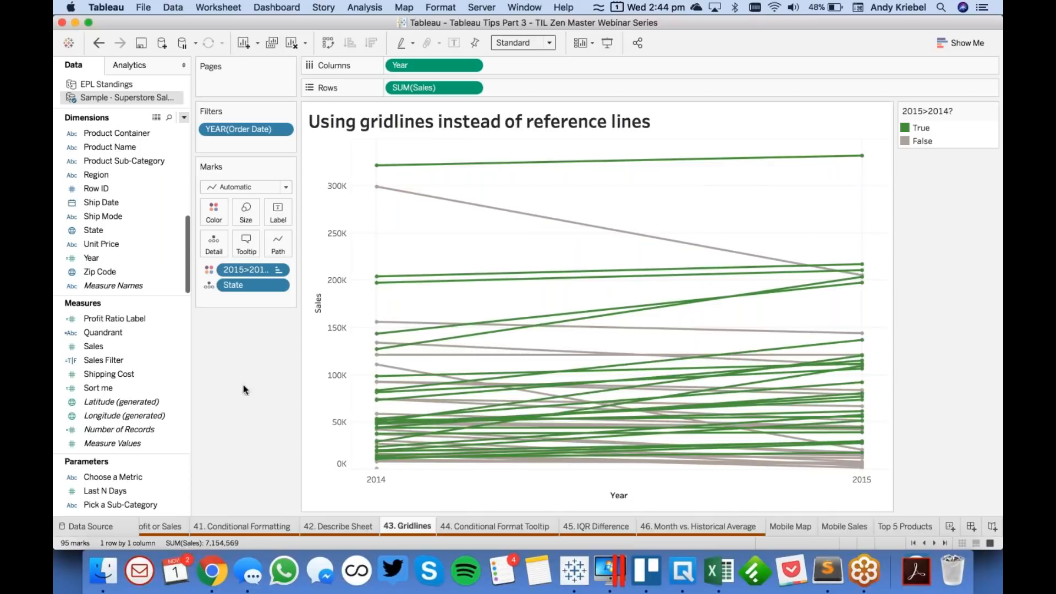
- Narrow the chart to roughly a third of its width and open the sheet's line formatting settings
{"action": "left_click_drag", "start_coordinate": [887, 238], "coordinate": [497, 215]}
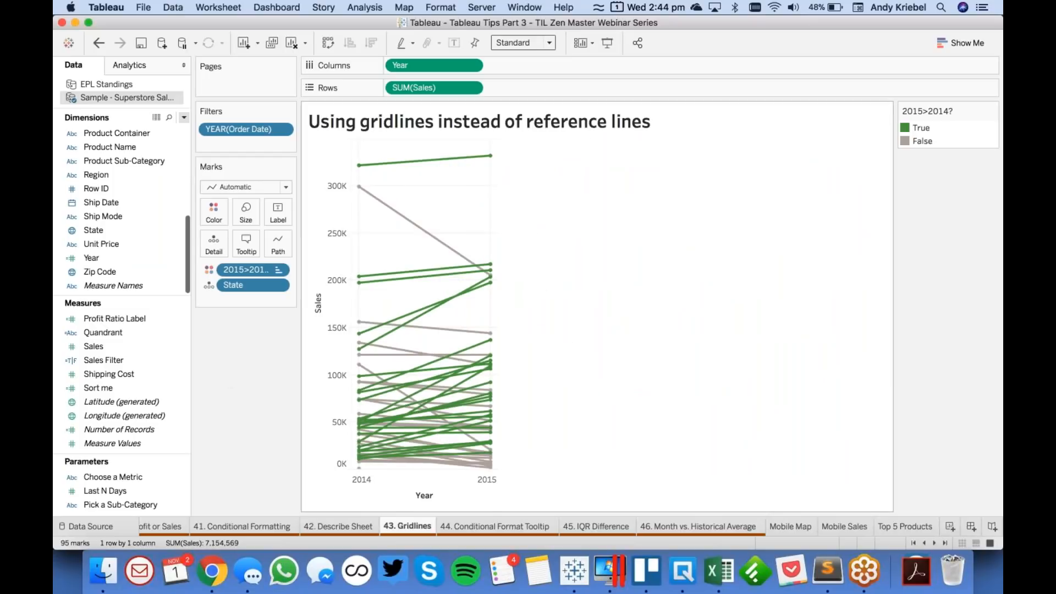
{"action": "right_click", "coordinate": [451, 213]}
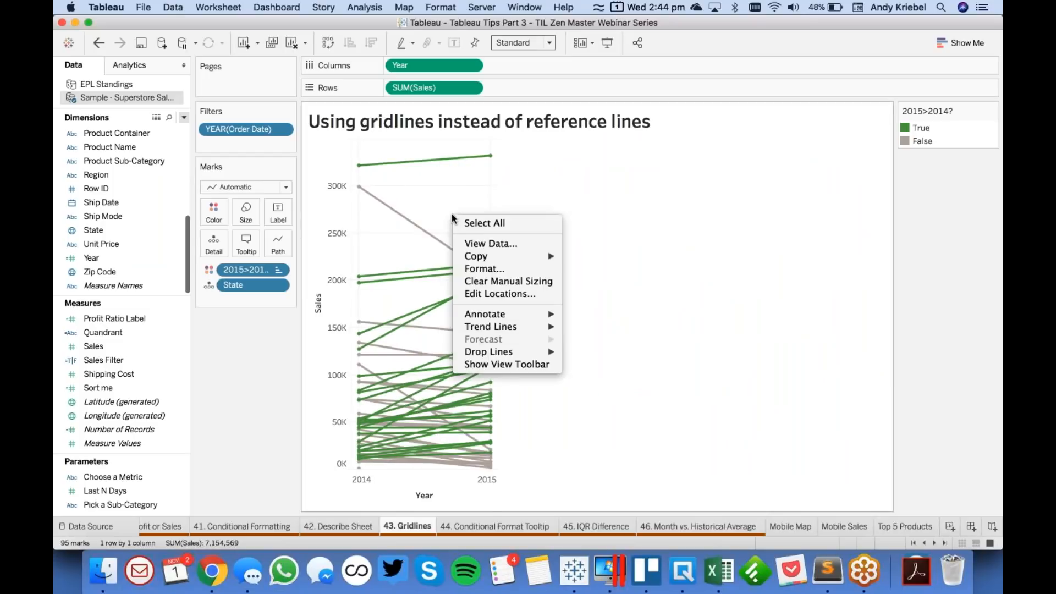
{"action": "left_click", "coordinate": [483, 269]}
{"action": "left_click", "coordinate": [132, 89]}
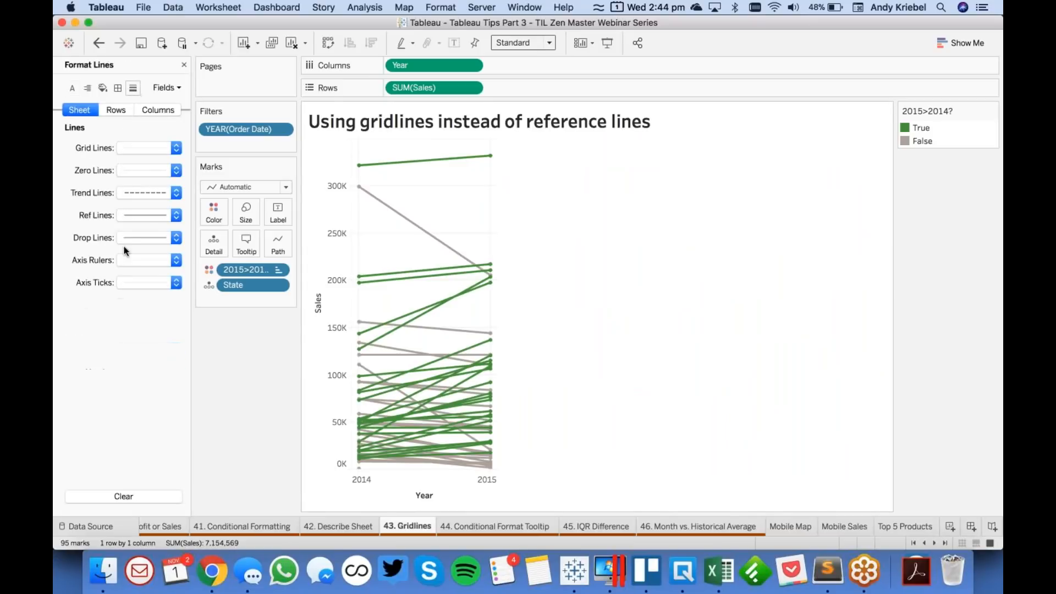
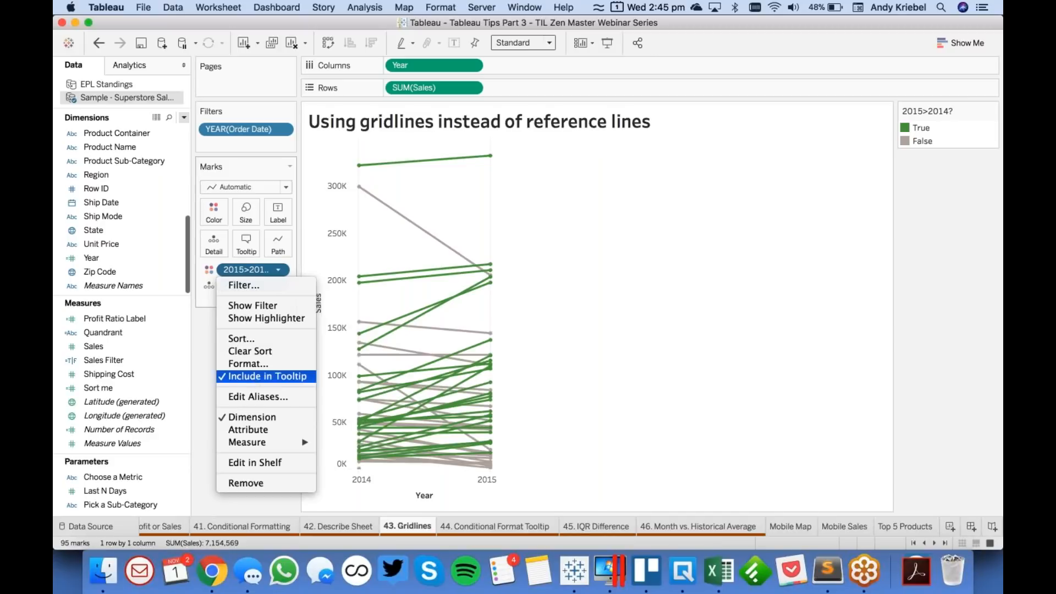
- Exclude the 2015>2014? colour field from the slope chart's tooltip
{"action": "left_click", "coordinate": [266, 376]}
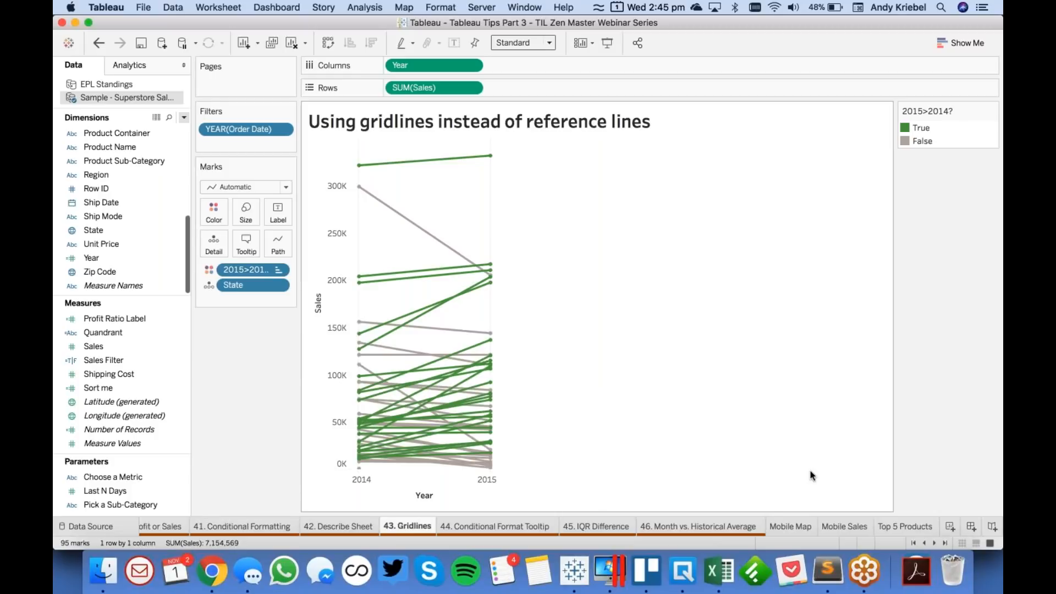
- On the 44. Conditional Format Tooltip worksheet, build a bar chart of SUM(Sales) by Product Sub-Category, with the sub-categories on Rows
{"action": "mouse_move", "coordinate": [484, 521]}
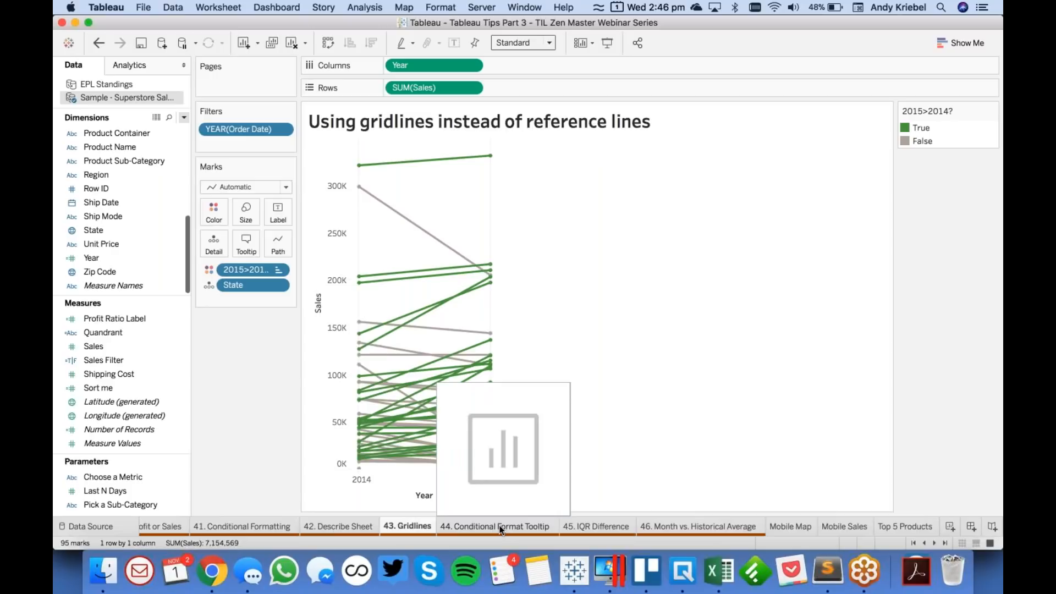
{"action": "left_click", "coordinate": [501, 527]}
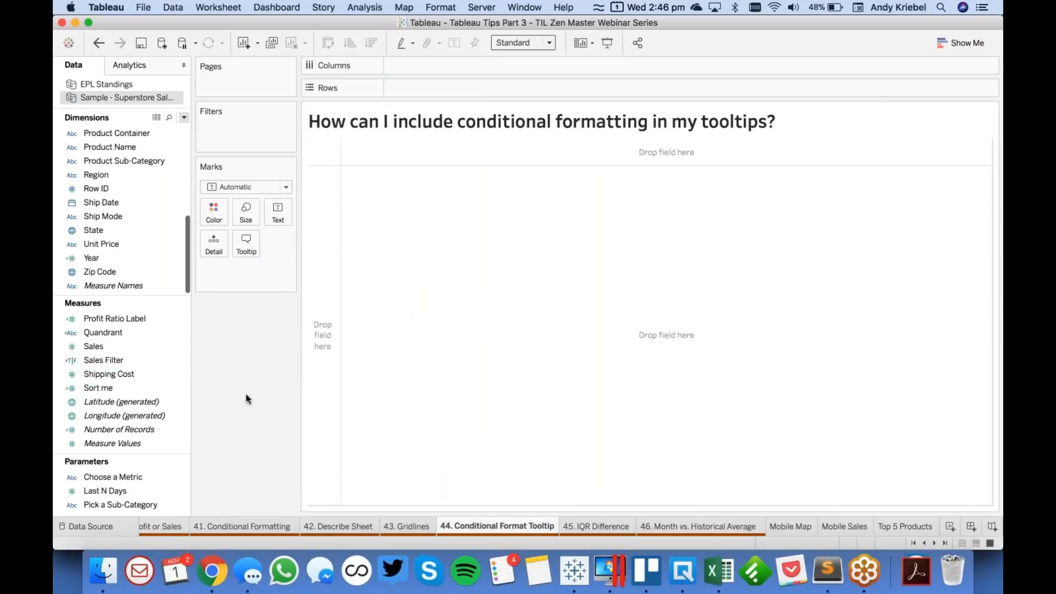
{"action": "left_click", "coordinate": [131, 163]}
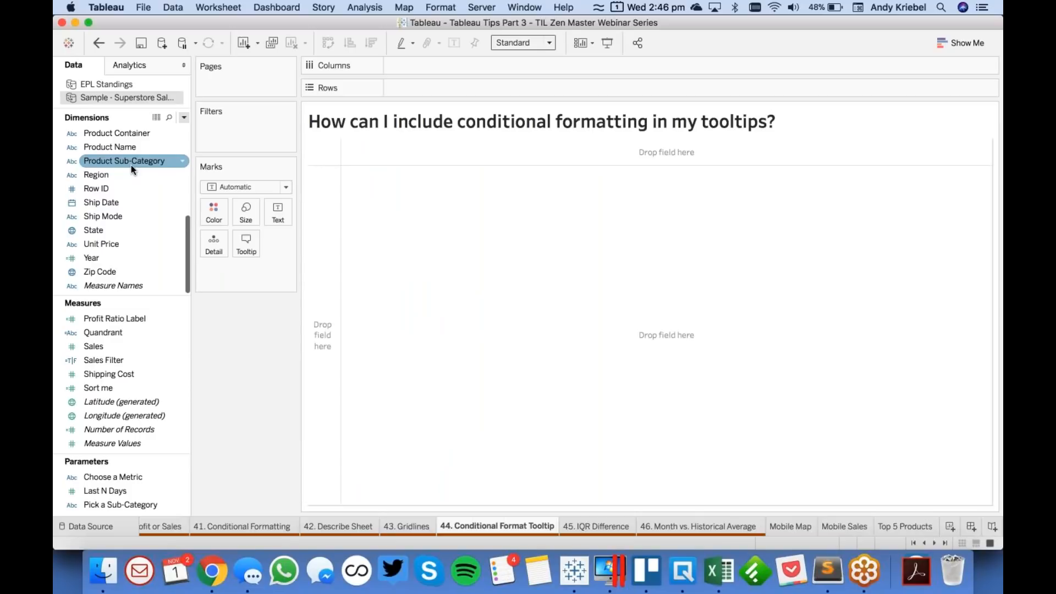
{"action": "left_click_drag", "start_coordinate": [137, 165], "coordinate": [323, 332]}
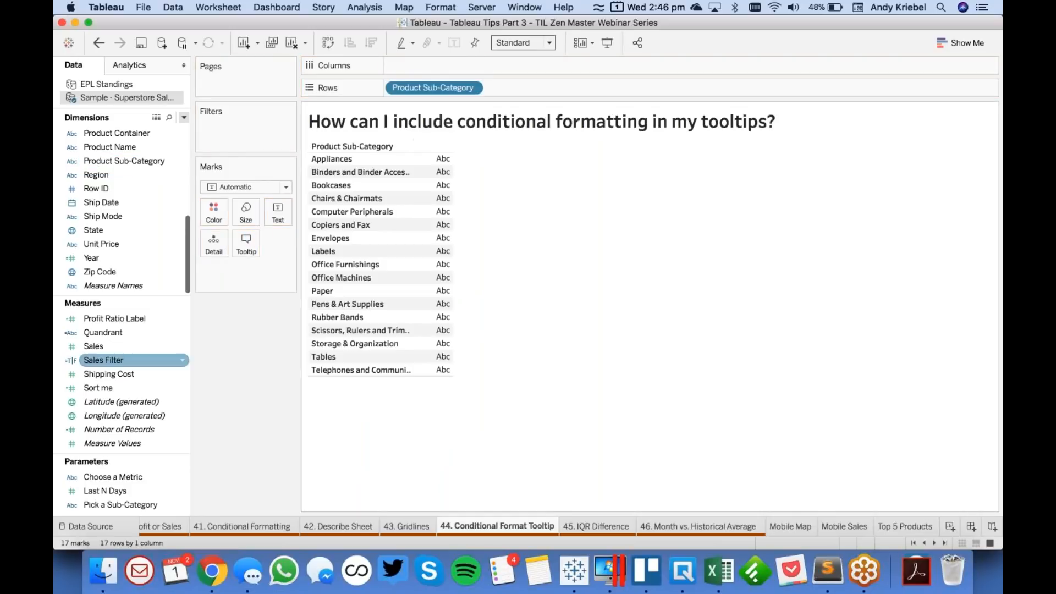
{"action": "scroll", "coordinate": [135, 374], "scroll_direction": "up", "scroll_amount": 5}
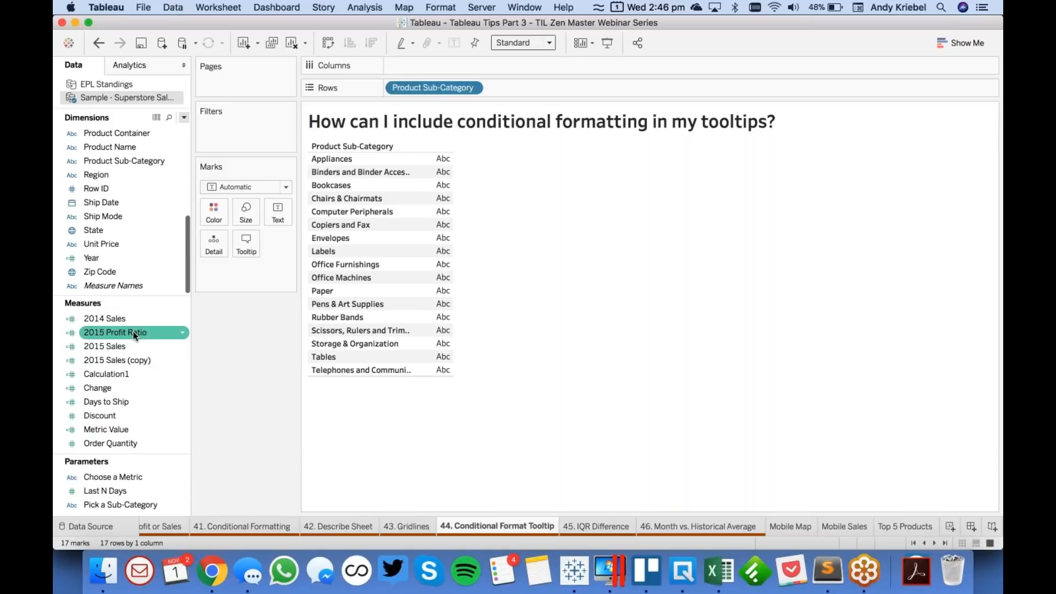
{"action": "scroll", "coordinate": [138, 401], "scroll_direction": "down", "scroll_amount": 3}
{"action": "scroll", "coordinate": [141, 407], "scroll_direction": "down", "scroll_amount": 1}
{"action": "left_click_drag", "start_coordinate": [140, 416], "coordinate": [444, 70]}
- Fit the bar chart to the entire view and sort the sub-categories by sales in descending order
{"action": "left_click", "coordinate": [520, 43]}
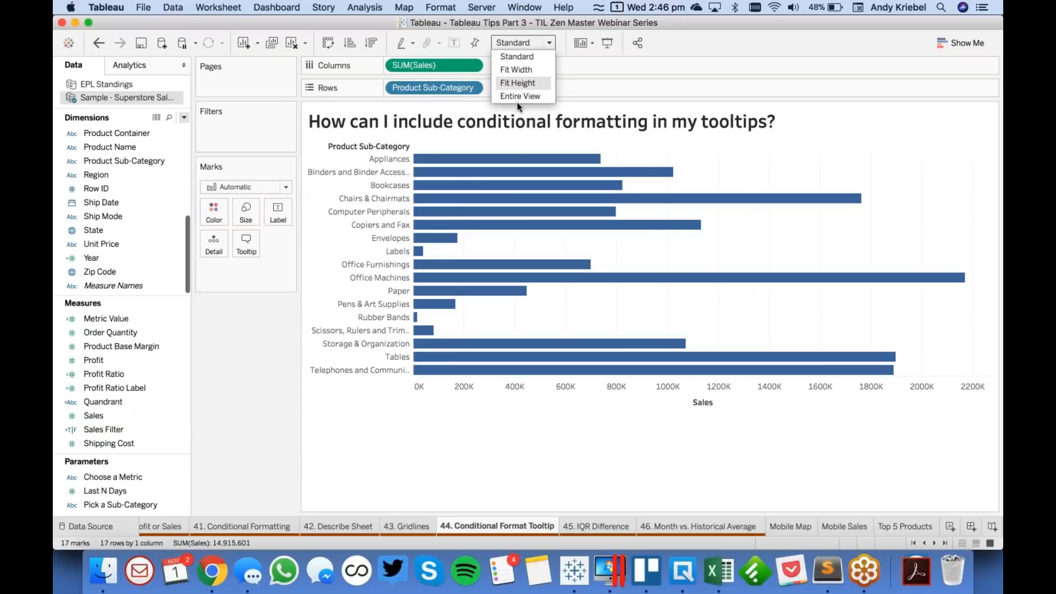
{"action": "left_click", "coordinate": [520, 95]}
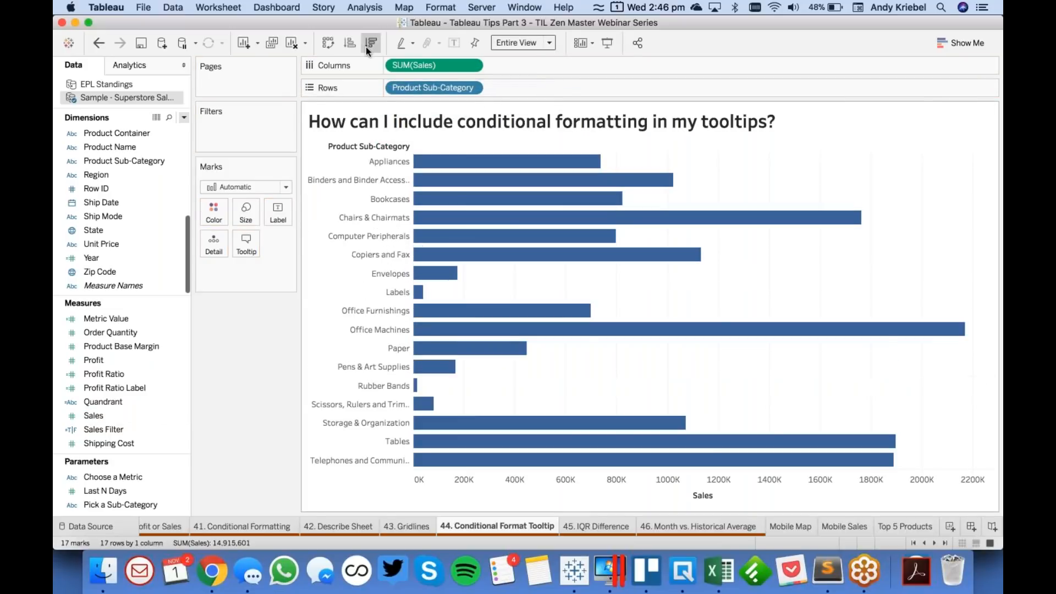
{"action": "left_click", "coordinate": [366, 47]}
- Colour the bars by Profit Ratio and inspect the tooltips of the Bookcases and Storage & Organization bars
{"action": "left_click", "coordinate": [126, 401]}
{"action": "left_click", "coordinate": [117, 375]}
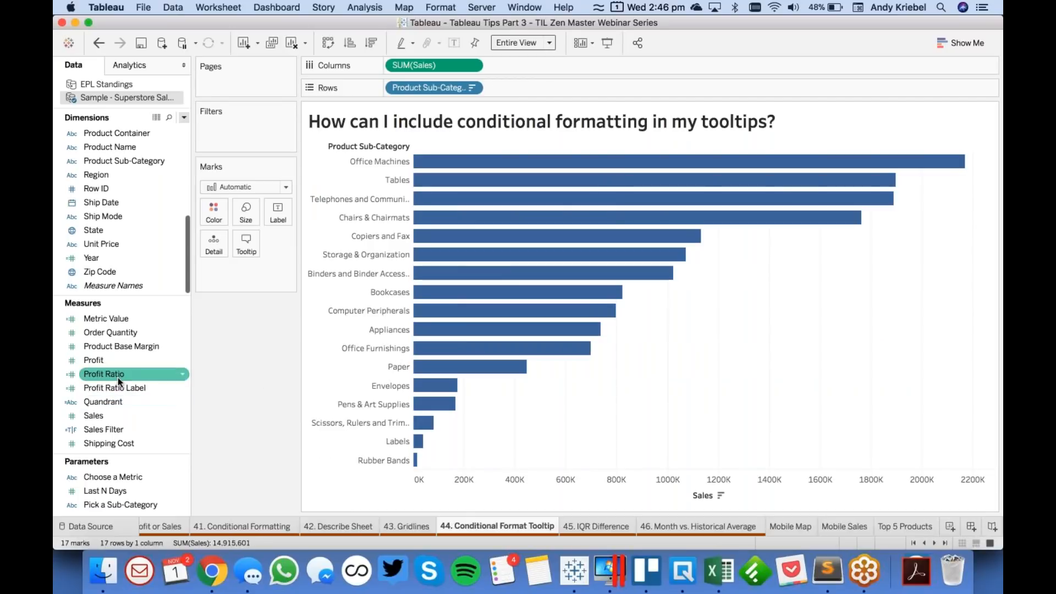
{"action": "left_click_drag", "start_coordinate": [117, 374], "coordinate": [214, 212]}
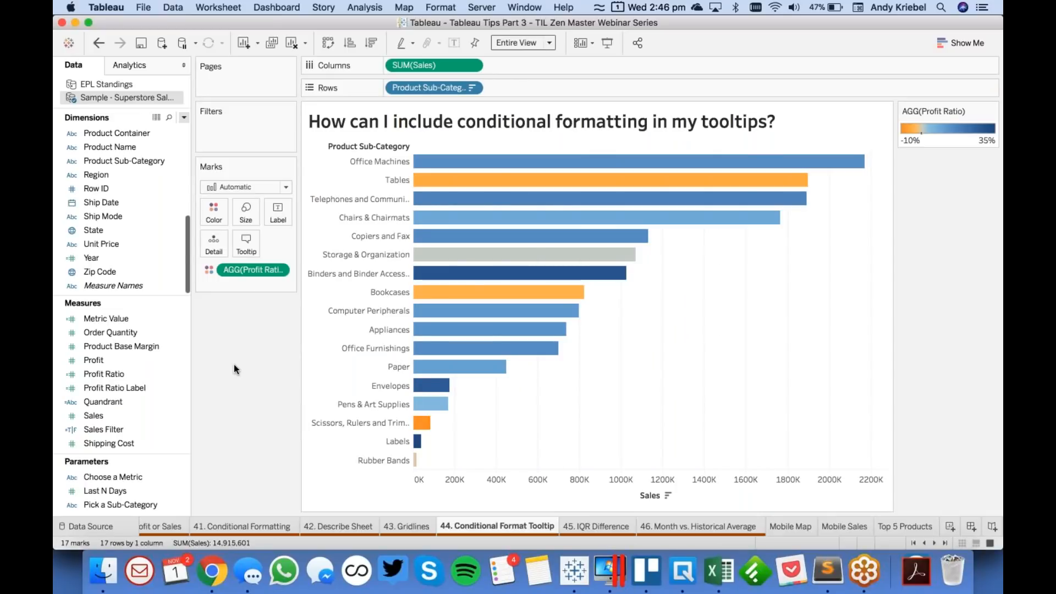
{"action": "mouse_move", "coordinate": [502, 300]}
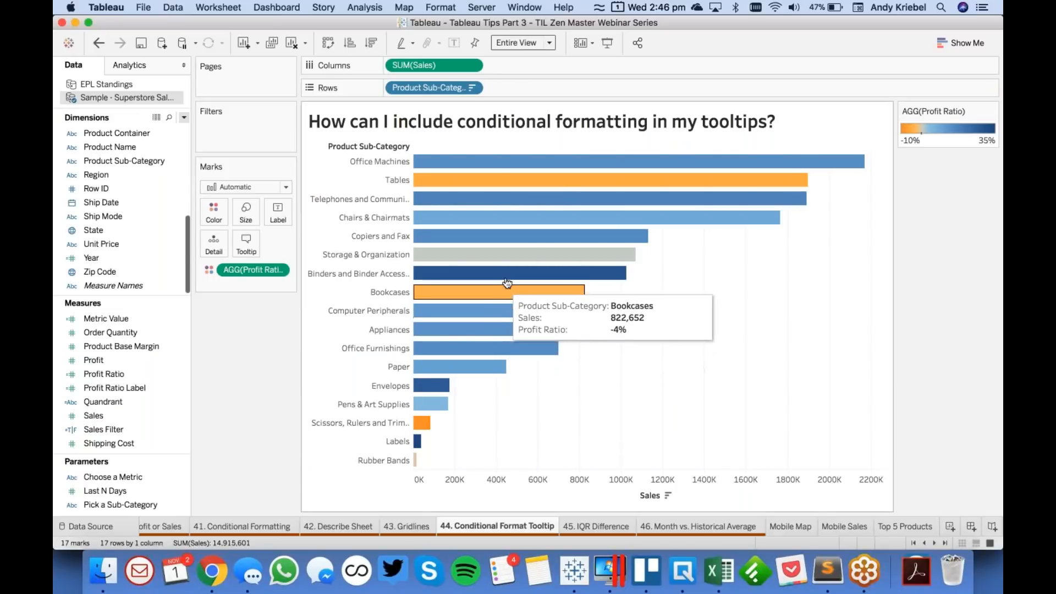
{"action": "mouse_move", "coordinate": [507, 254]}
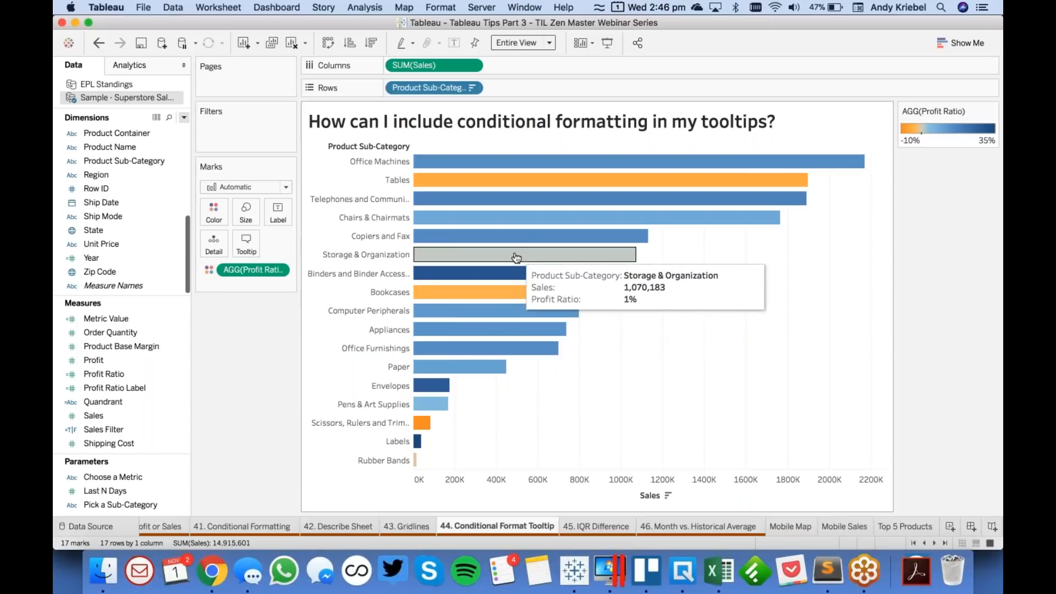
{"action": "mouse_move", "coordinate": [523, 174]}
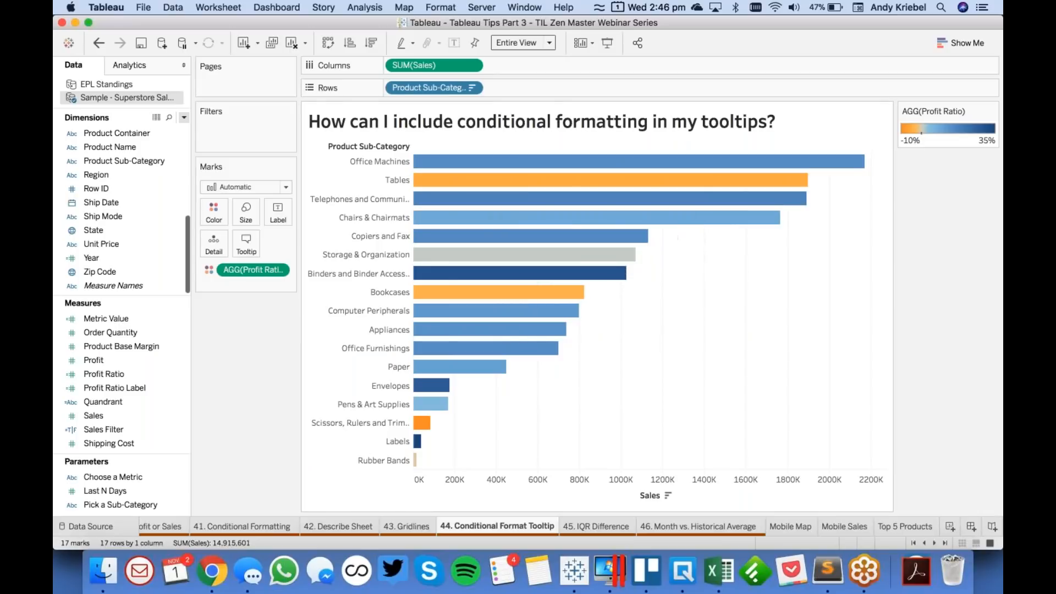
- Create a calculated field named Profit Ratio Postiive? with the formula [Profit Ratio]>=0
{"action": "left_click", "coordinate": [184, 117]}
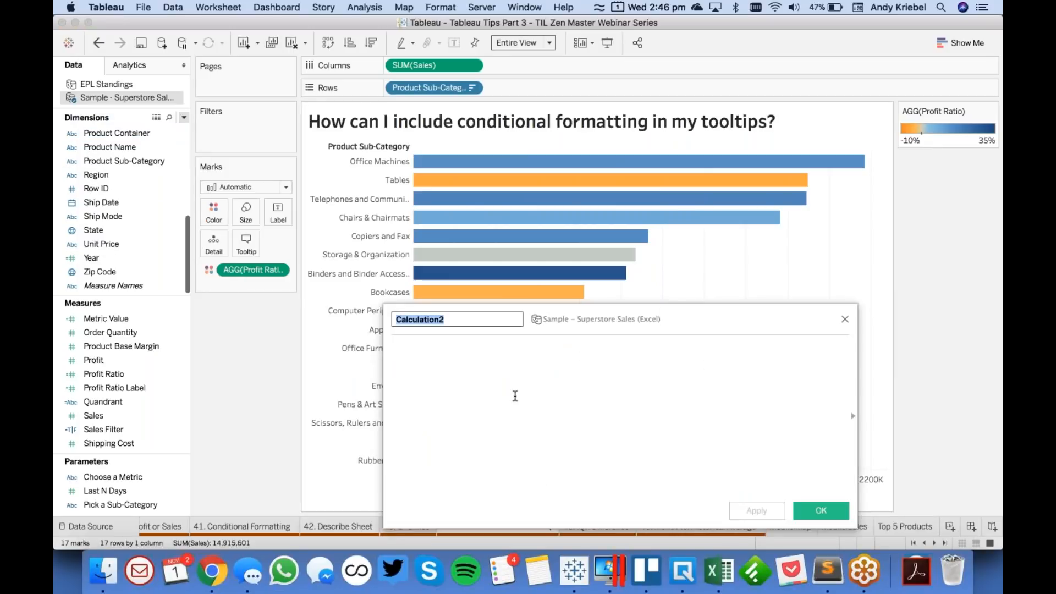
{"action": "type", "text": "Proftiit Ratio Postiive?"}
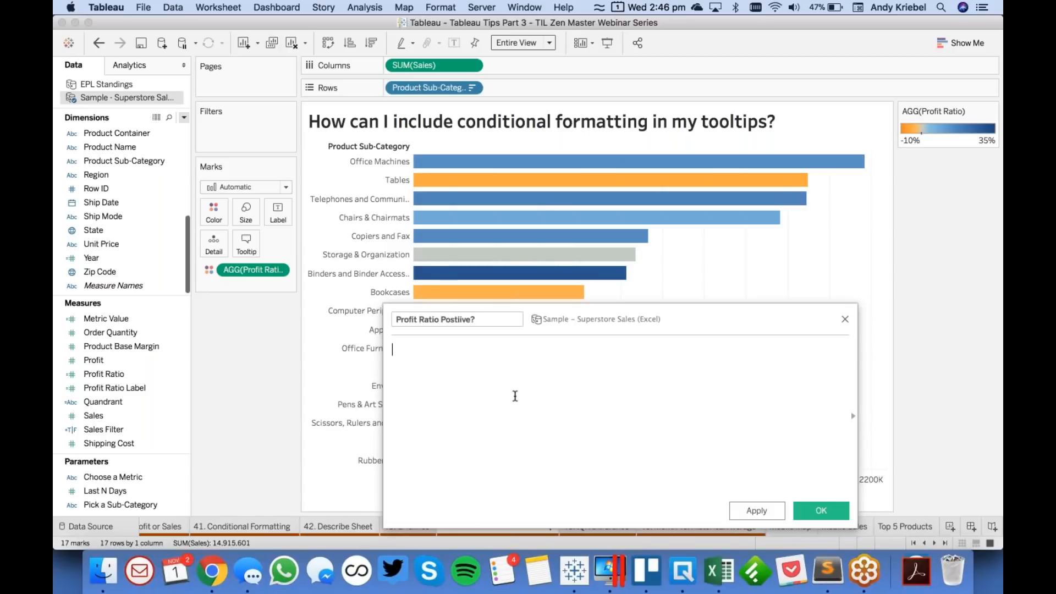
{"action": "left_click_drag", "start_coordinate": [116, 377], "coordinate": [453, 384]}
{"action": "type", "text": ">0"}
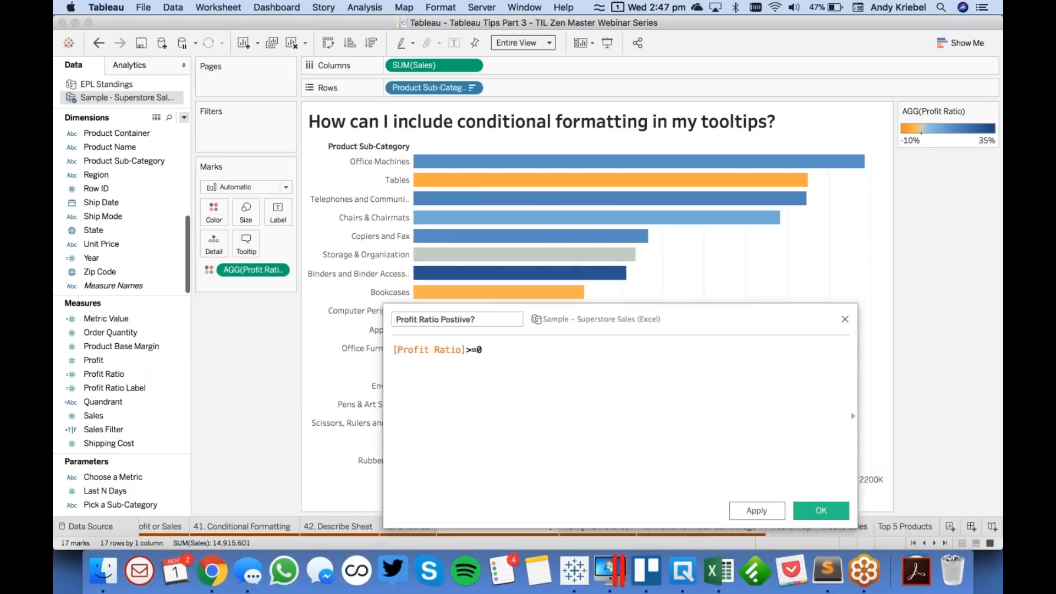
{"action": "left_click", "coordinate": [811, 510]}
- Colour the bars by Profit Ratio Postiive?, add Profit Ratio as detail, and check the Office Machines tooltip
{"action": "left_click_drag", "start_coordinate": [131, 401], "coordinate": [259, 266]}
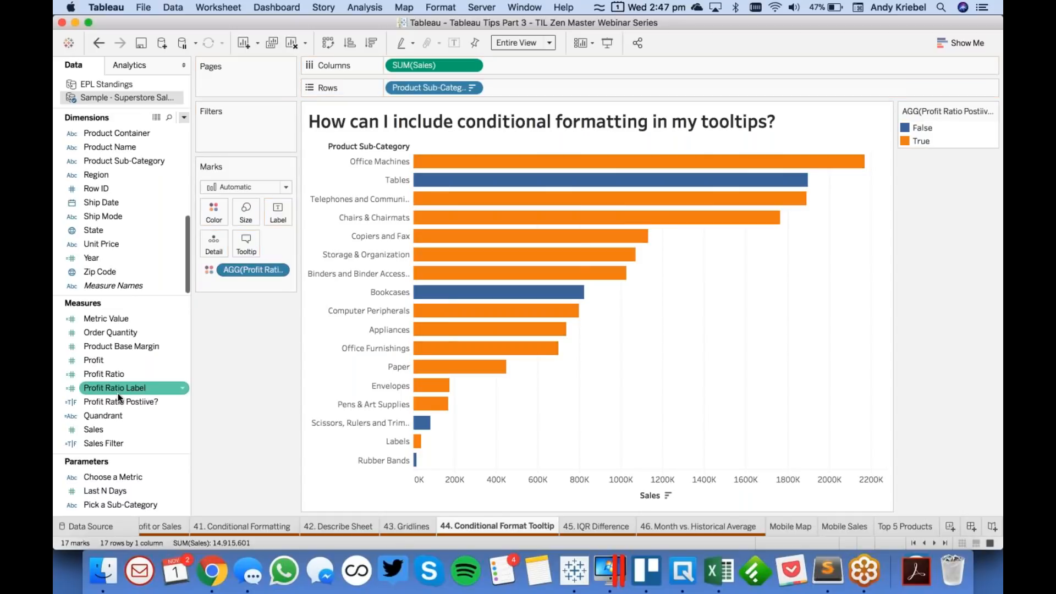
{"action": "left_click_drag", "start_coordinate": [110, 376], "coordinate": [208, 237]}
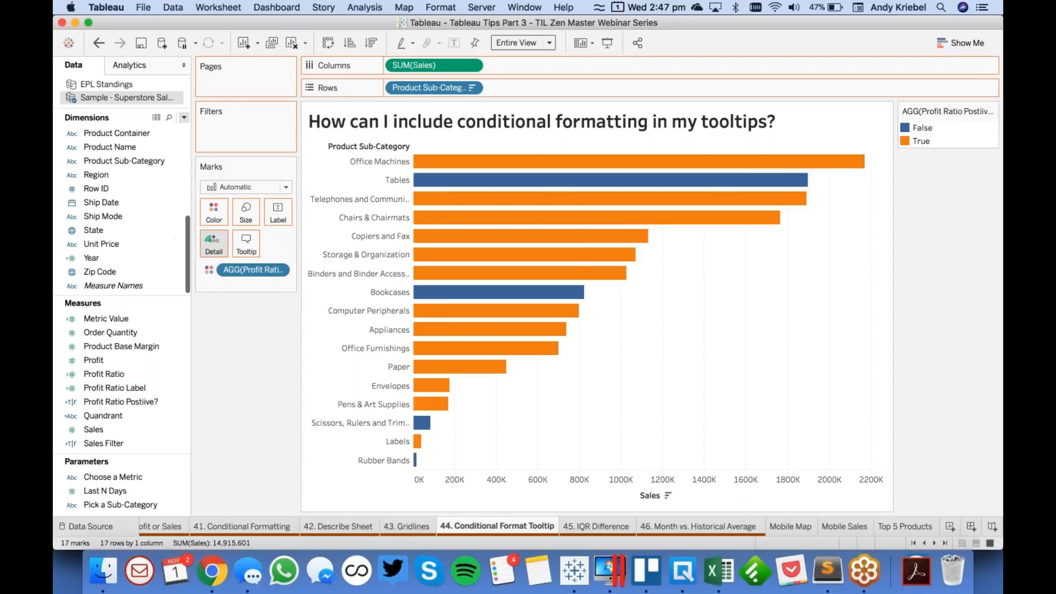
{"action": "mouse_move", "coordinate": [474, 169]}
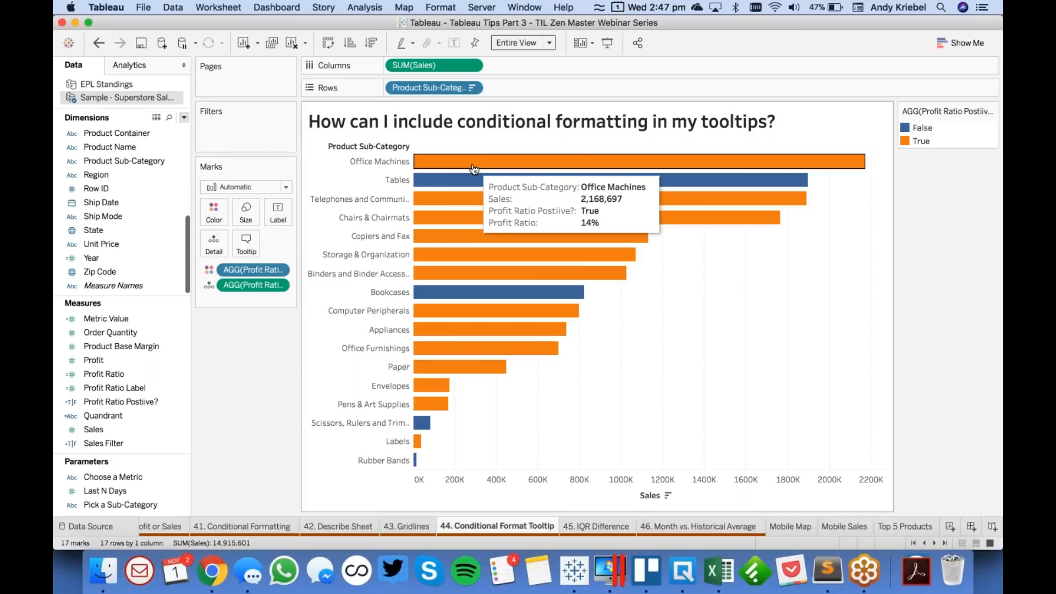
- Assign red to False and blue to True in the Profit Ratio Postiive? colours
{"action": "double_click", "coordinate": [953, 148]}
{"action": "left_click", "coordinate": [401, 199]}
{"action": "left_click", "coordinate": [405, 184]}
{"action": "left_click", "coordinate": [528, 278]}
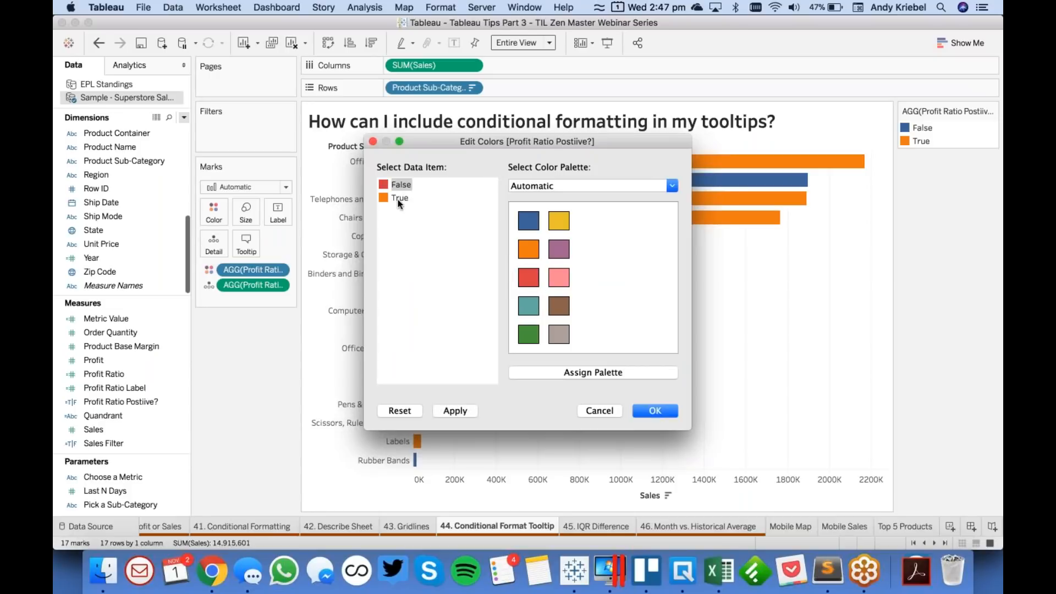
{"action": "left_click", "coordinate": [401, 199]}
{"action": "left_click", "coordinate": [526, 222]}
{"action": "left_click", "coordinate": [655, 411]}
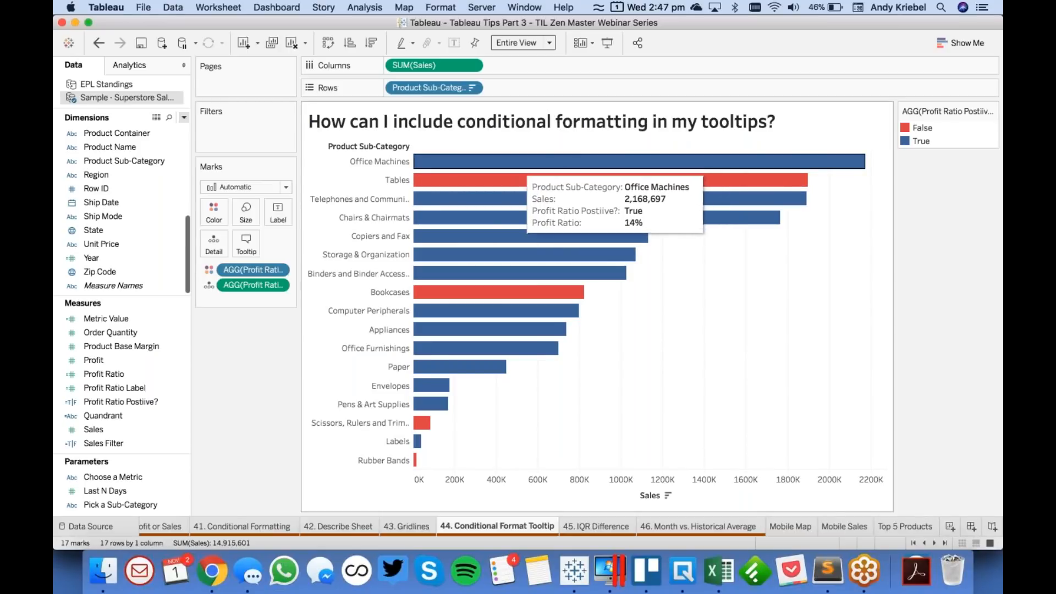
- Exclude the Profit Ratio Postiive? colour field from the bar chart's tooltip
{"action": "left_click", "coordinate": [279, 269]}
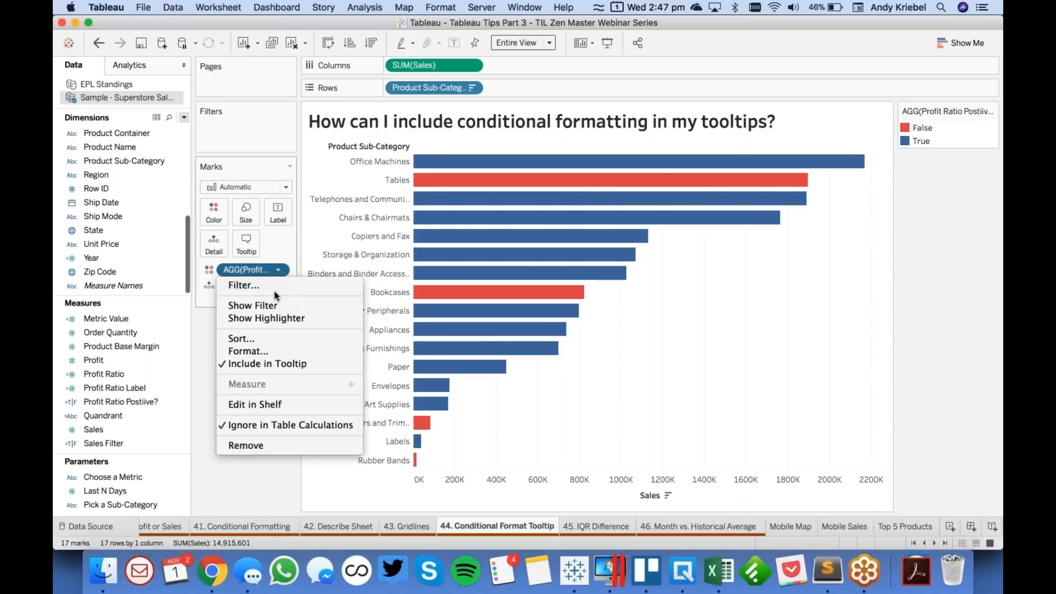
{"action": "left_click", "coordinate": [269, 363]}
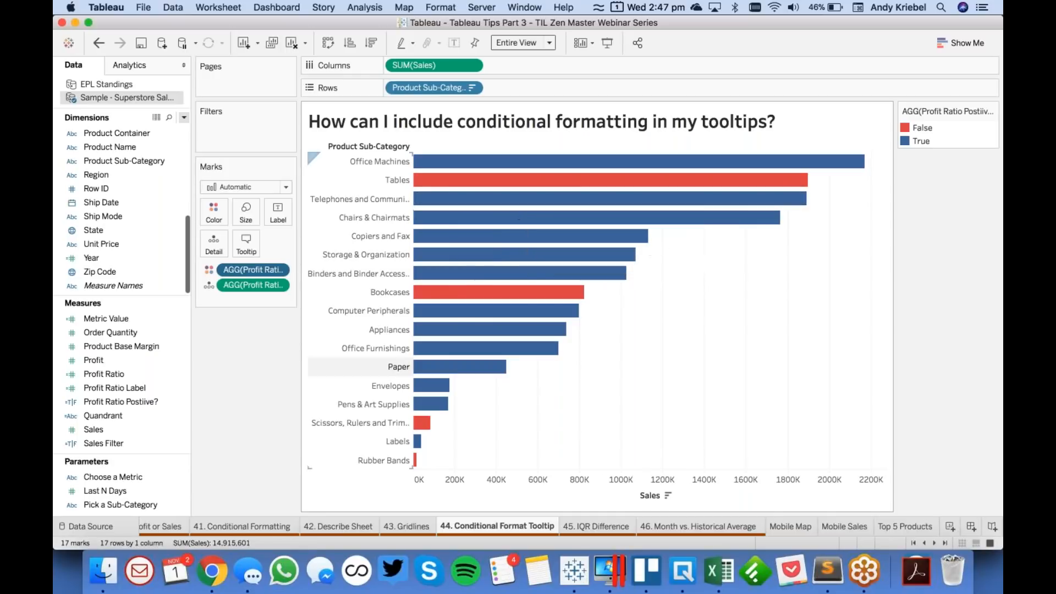
- Start a new calculated field and name it Positive Profit Ratio
{"action": "left_click", "coordinate": [184, 117]}
{"action": "left_click", "coordinate": [171, 130]}
{"action": "type", "text": "Positive Profit Ratio"}
{"action": "key", "text": "Tab"}
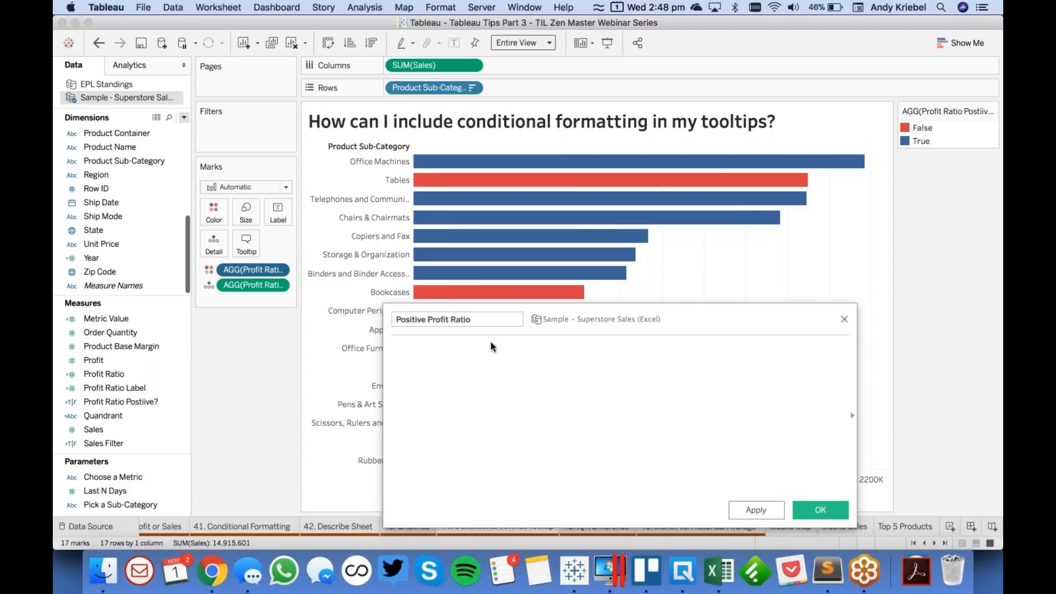
- Define Positive Profit Ratio as if [Profit Ratio Postiive?] THEN [Profit Ratio] END and save the calculation
{"action": "type", "text": "if"}
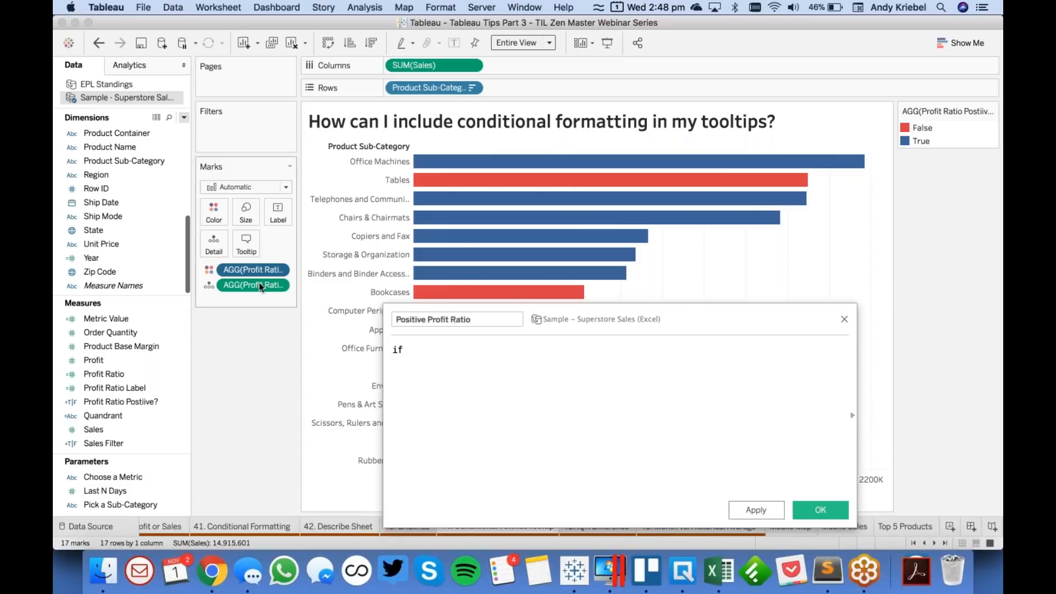
{"action": "left_click_drag", "start_coordinate": [258, 266], "coordinate": [536, 399]}
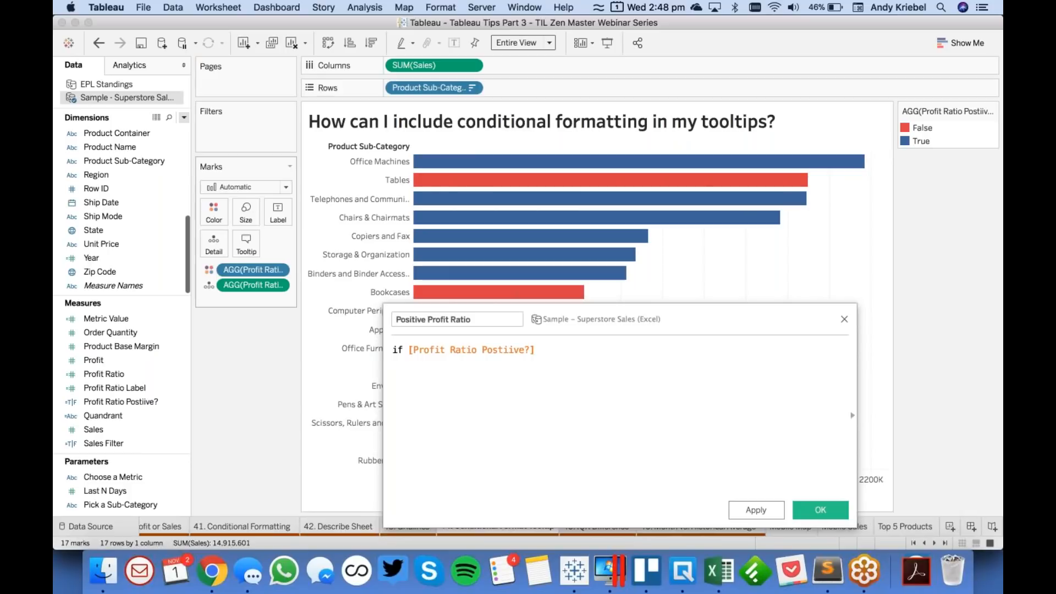
{"action": "type", "text": "THEN prof"}
{"action": "key", "text": "Return"}
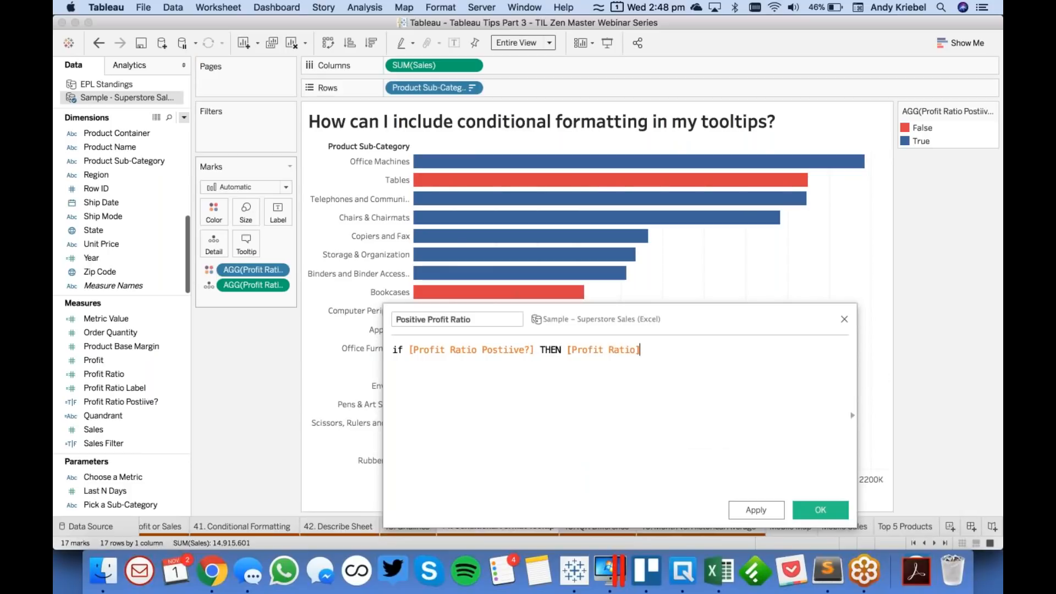
{"action": "key", "text": "Return"}
{"action": "type", "text": "END"}
{"action": "left_click", "coordinate": [817, 512]}
- Duplicate the Profit Ratio Postiive? field and correct the original's name to Profit Ratio Positive?
{"action": "right_click", "coordinate": [130, 415]}
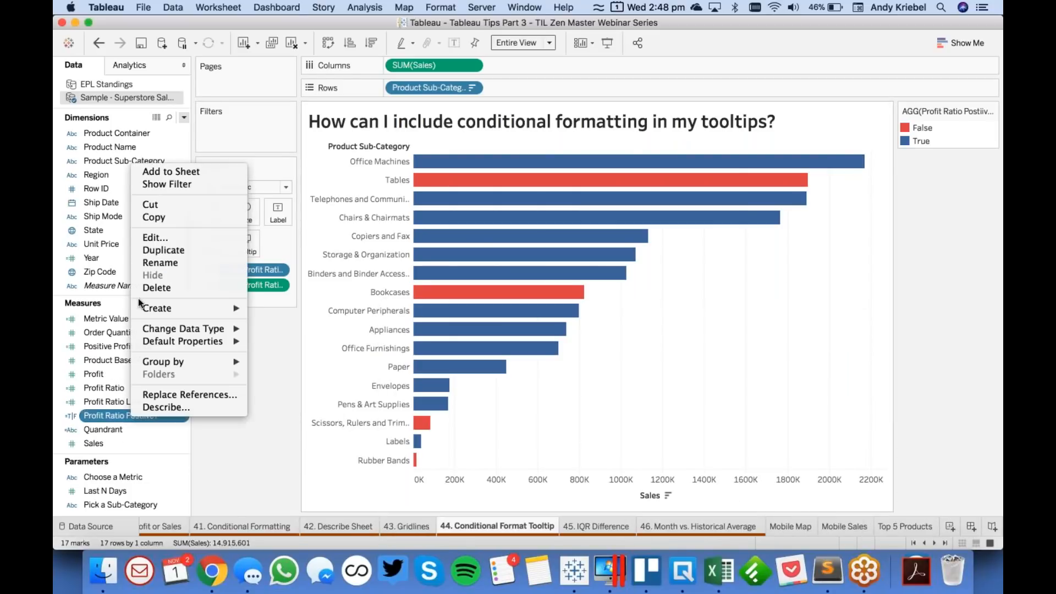
{"action": "left_click", "coordinate": [146, 250]}
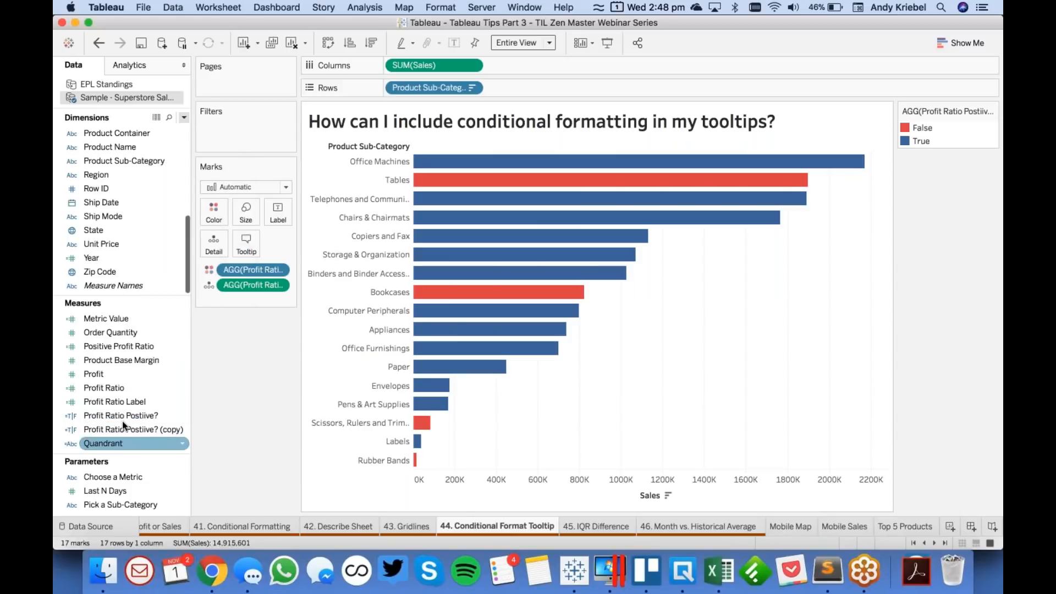
{"action": "right_click", "coordinate": [134, 416]}
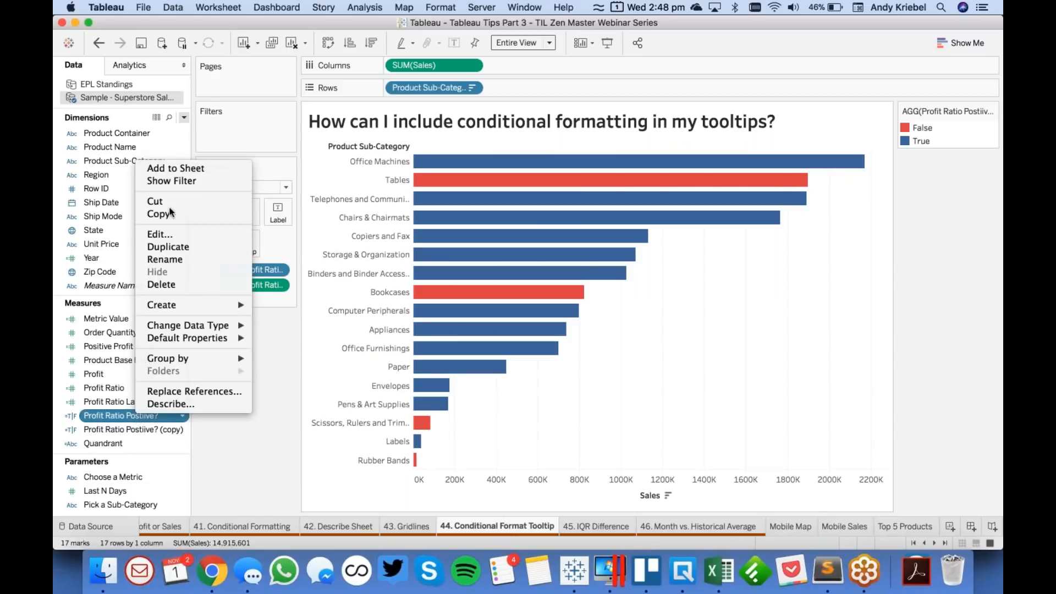
{"action": "left_click", "coordinate": [160, 234]}
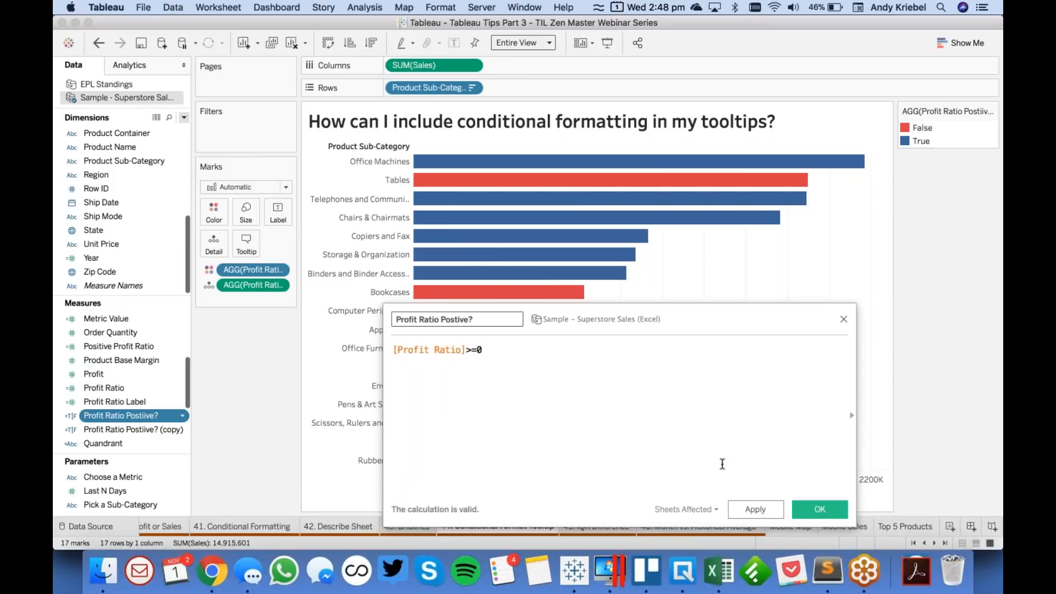
{"action": "type", "text": "i"}
{"action": "left_click", "coordinate": [820, 509]}
{"action": "left_click", "coordinate": [150, 428]}
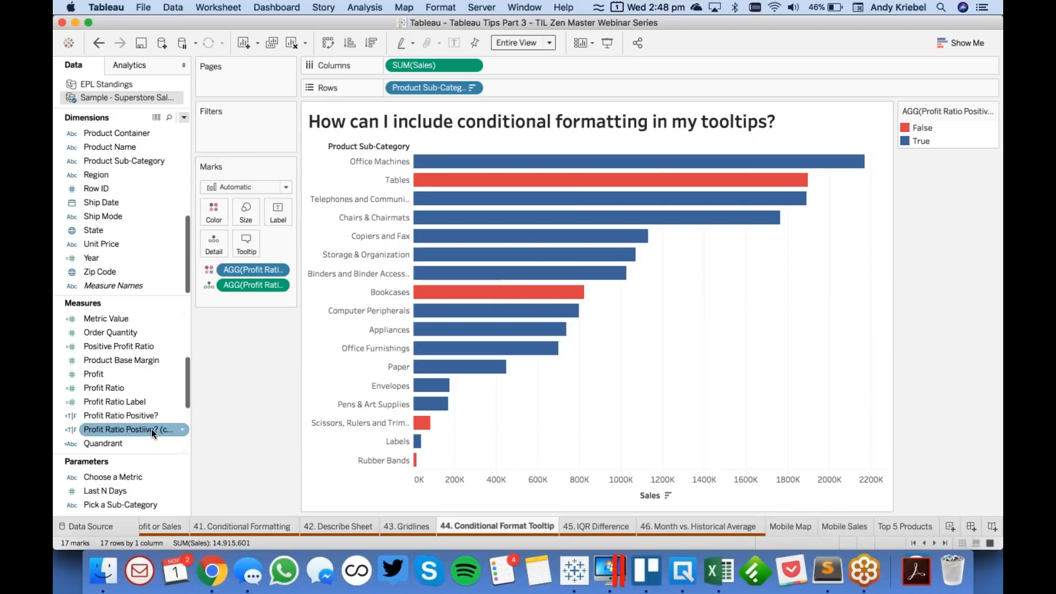
{"action": "right_click", "coordinate": [151, 428]}
{"action": "left_click", "coordinate": [176, 248]}
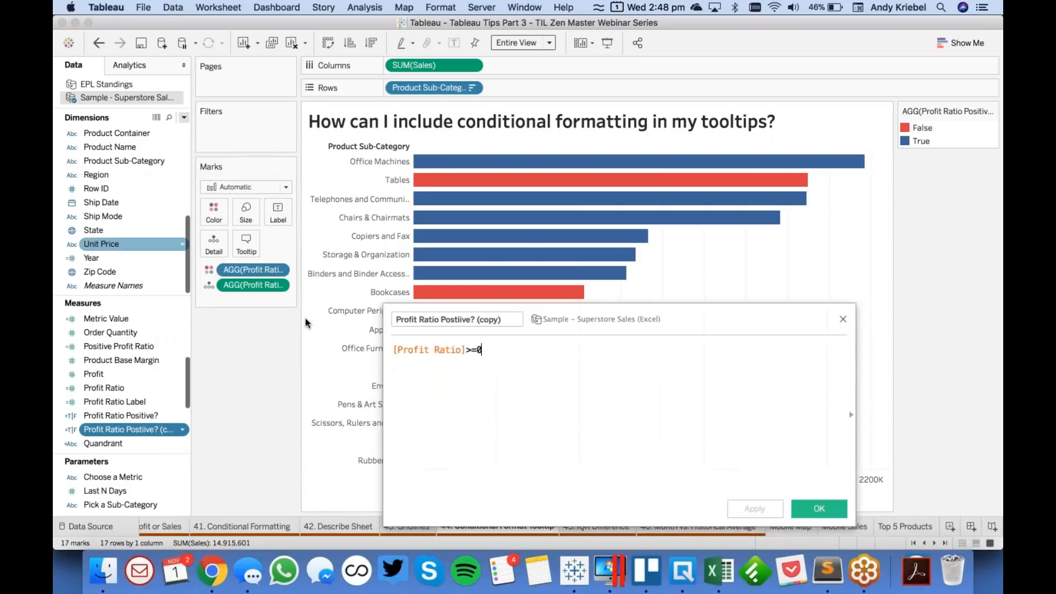
{"action": "left_click_drag", "start_coordinate": [440, 319], "coordinate": [502, 320]}
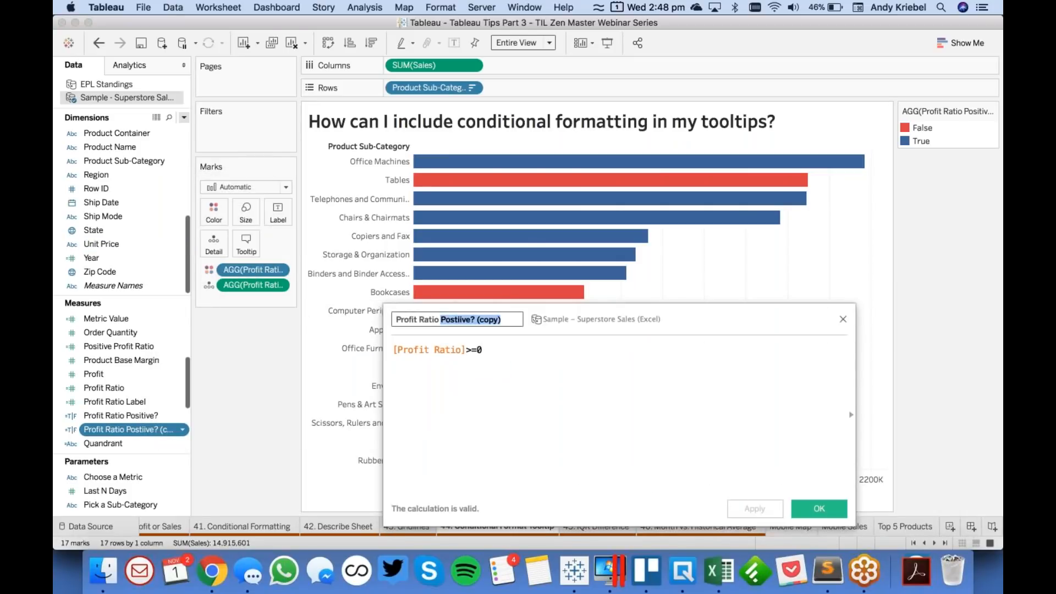
{"action": "type", "text": "Negative"}
{"action": "left_click", "coordinate": [477, 351]}
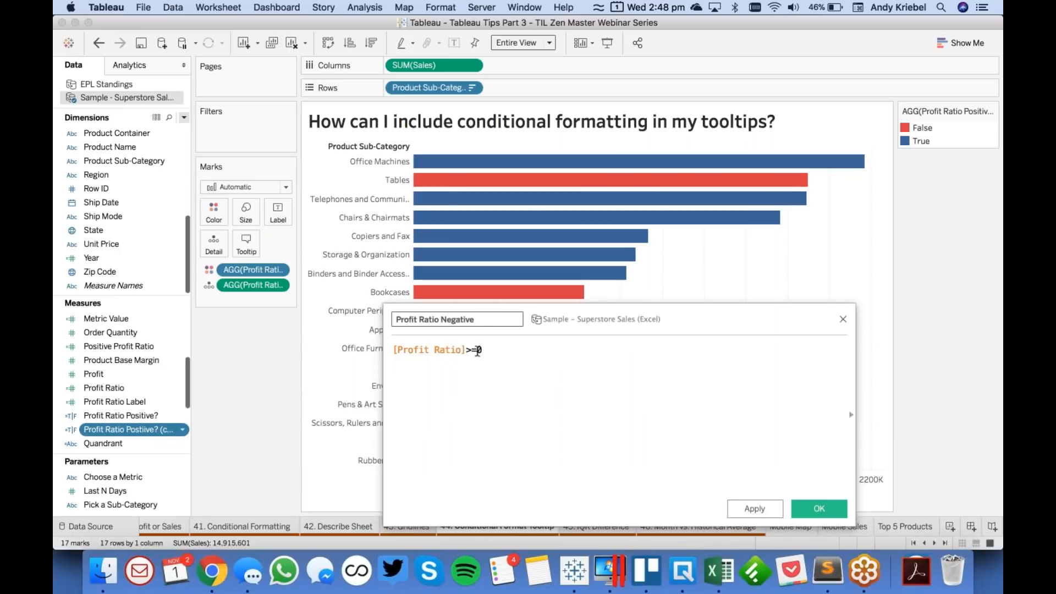
{"action": "key", "text": "BackSpace"}
{"action": "key", "text": "BackSpace"}
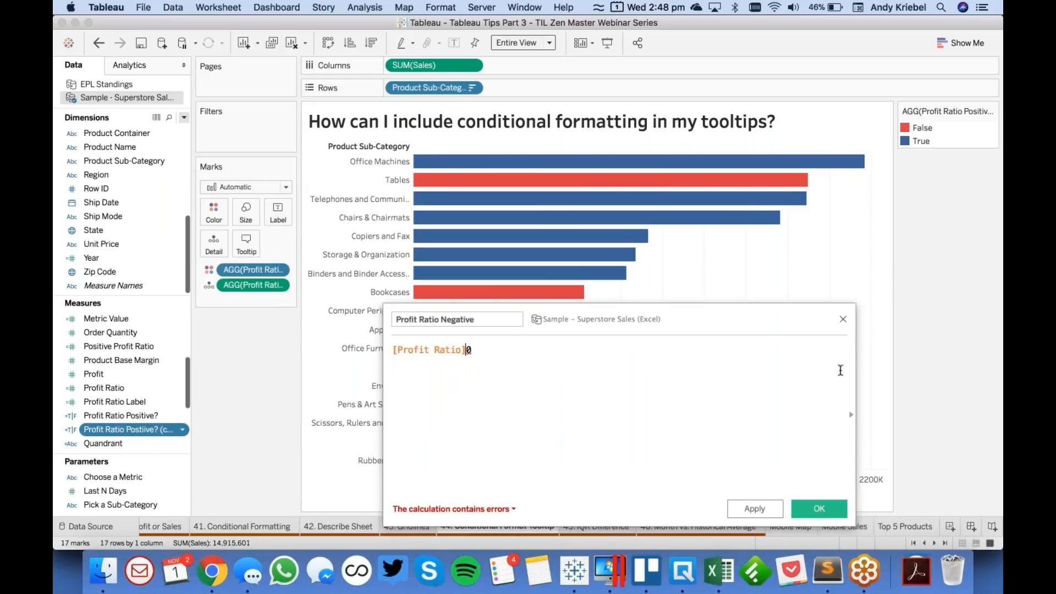
{"action": "left_click", "coordinate": [843, 319]}
- Delete the copied Profit Ratio Postiive? field and duplicate the Positive Profit Ratio measure
{"action": "right_click", "coordinate": [150, 426]}
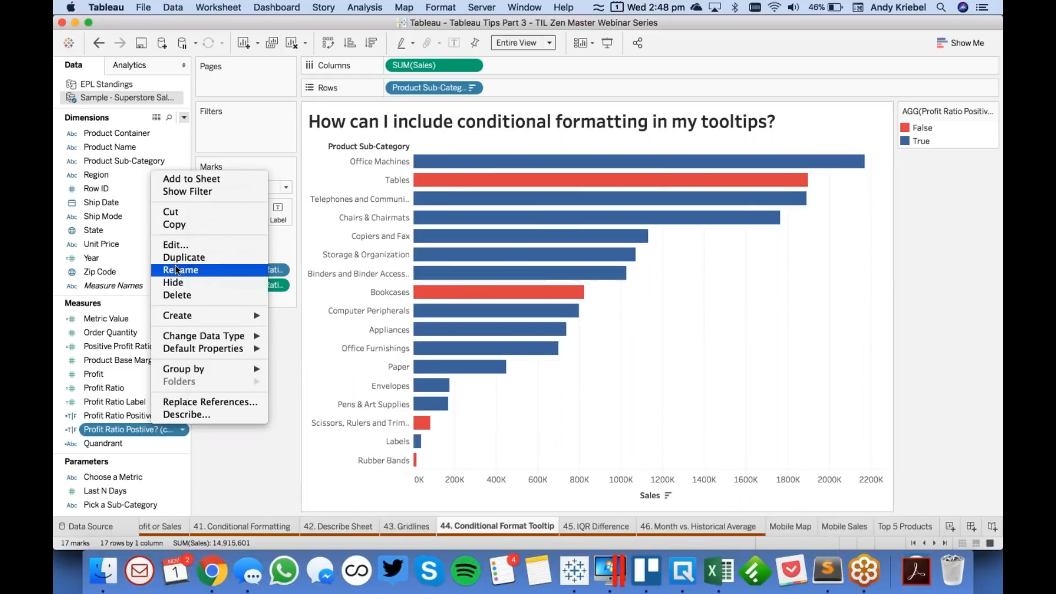
{"action": "left_click", "coordinate": [176, 295]}
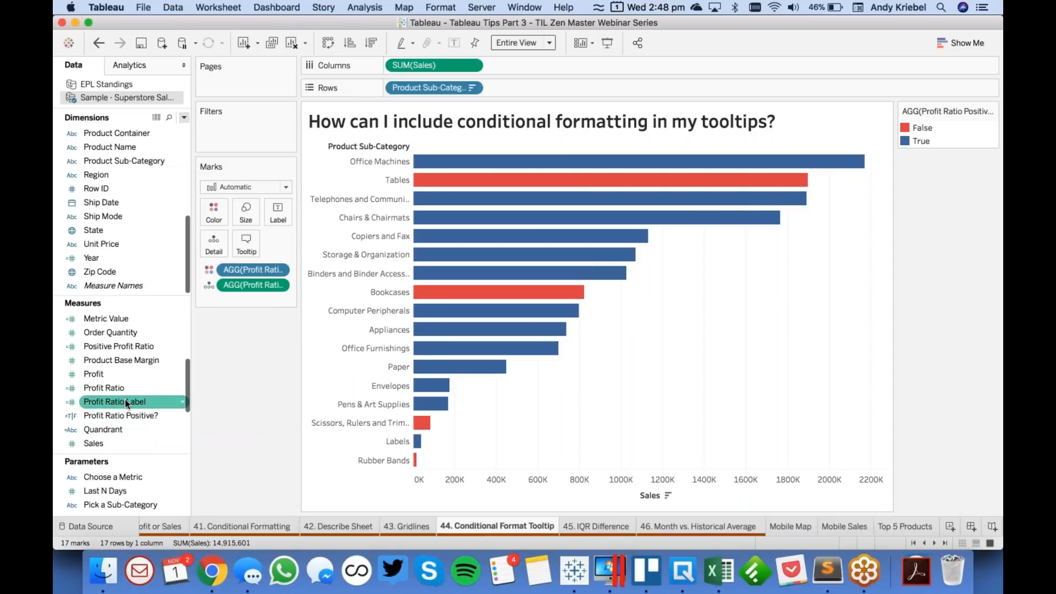
{"action": "right_click", "coordinate": [124, 345]}
{"action": "left_click", "coordinate": [166, 147]}
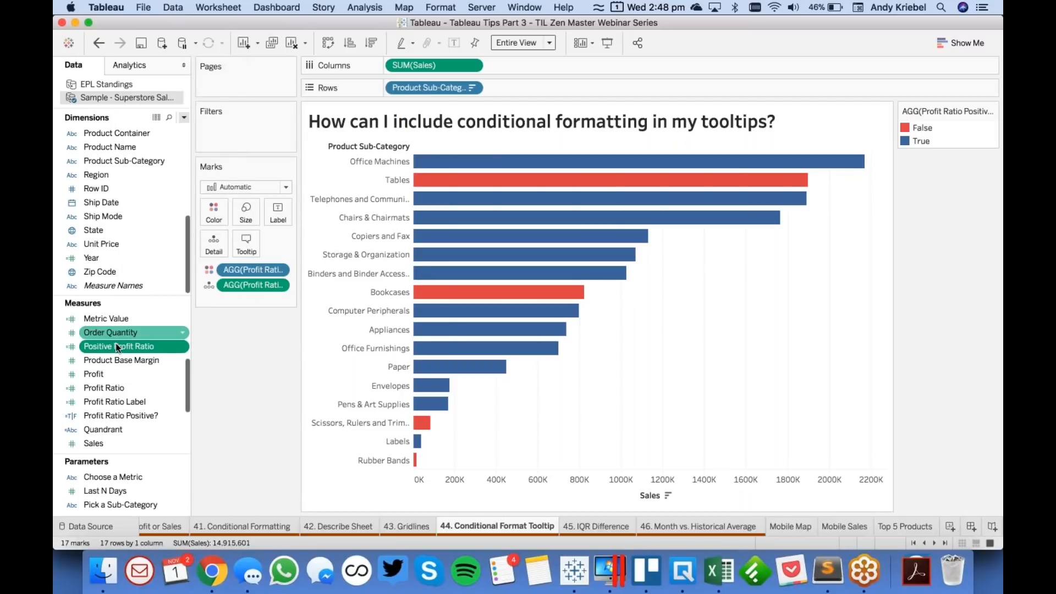
- Rename the Positive Profit Ratio copy to Negative Profit Ratio and save its condition as [Profit Ratio Positive?]=FALSE
{"action": "right_click", "coordinate": [121, 363]}
{"action": "left_click", "coordinate": [159, 156]}
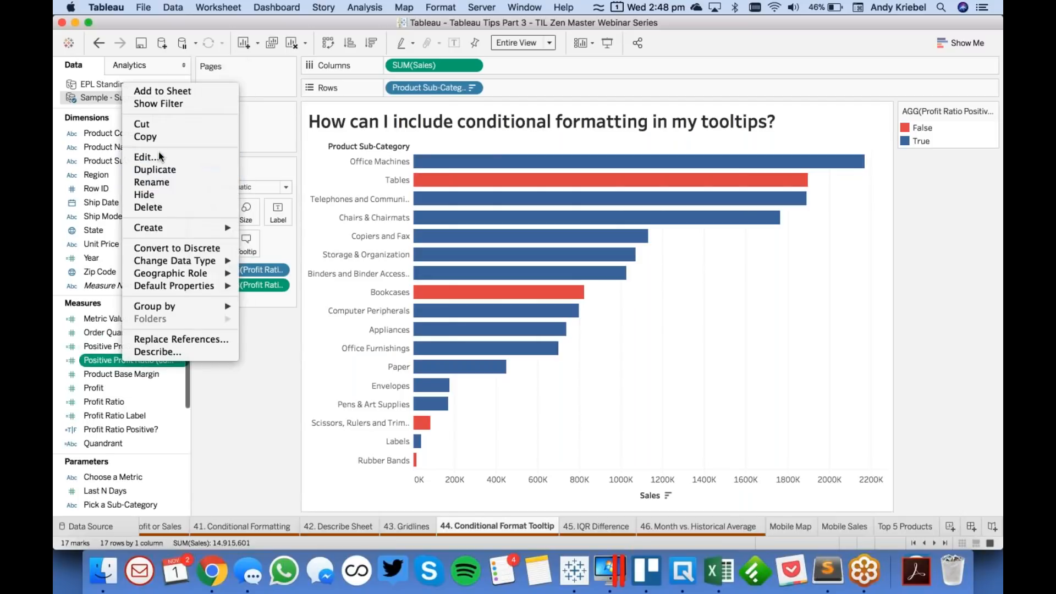
{"action": "double_click", "coordinate": [407, 319]}
{"action": "type", "text": "Negative Profit Ratio (copy"}
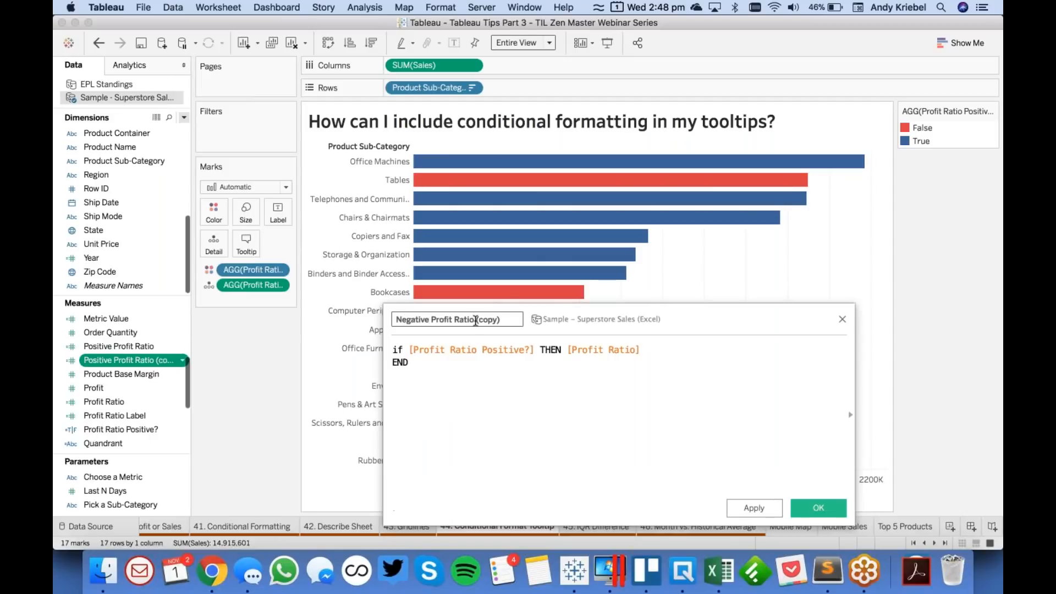
{"action": "left_click_drag", "start_coordinate": [474, 319], "coordinate": [502, 319]}
{"action": "key", "text": "BackSpace"}
{"action": "left_click", "coordinate": [534, 350]}
{"action": "type", "text": "=FALSE"}
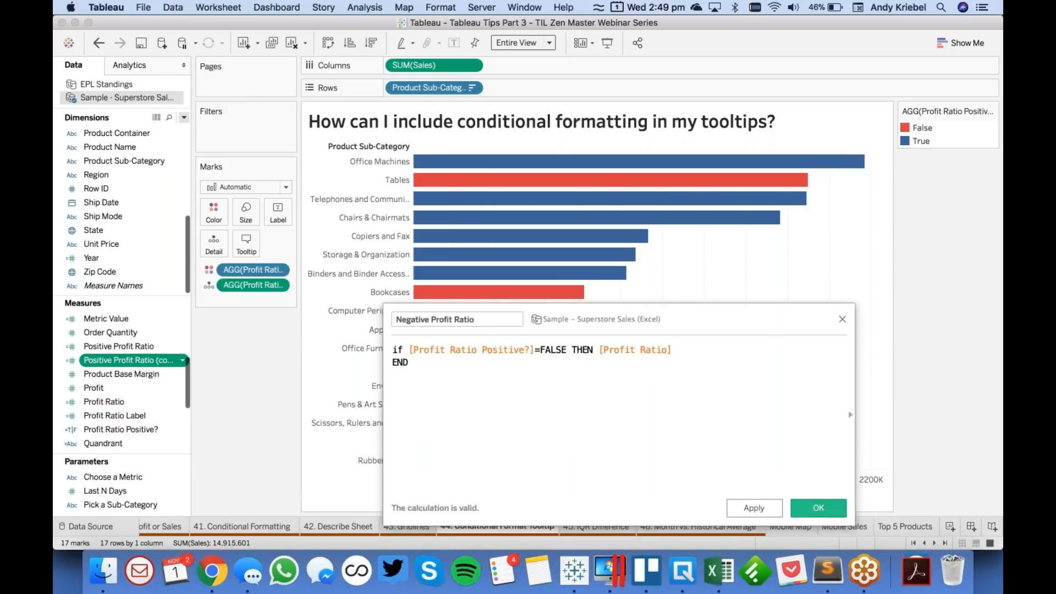
{"action": "left_click", "coordinate": [808, 515]}
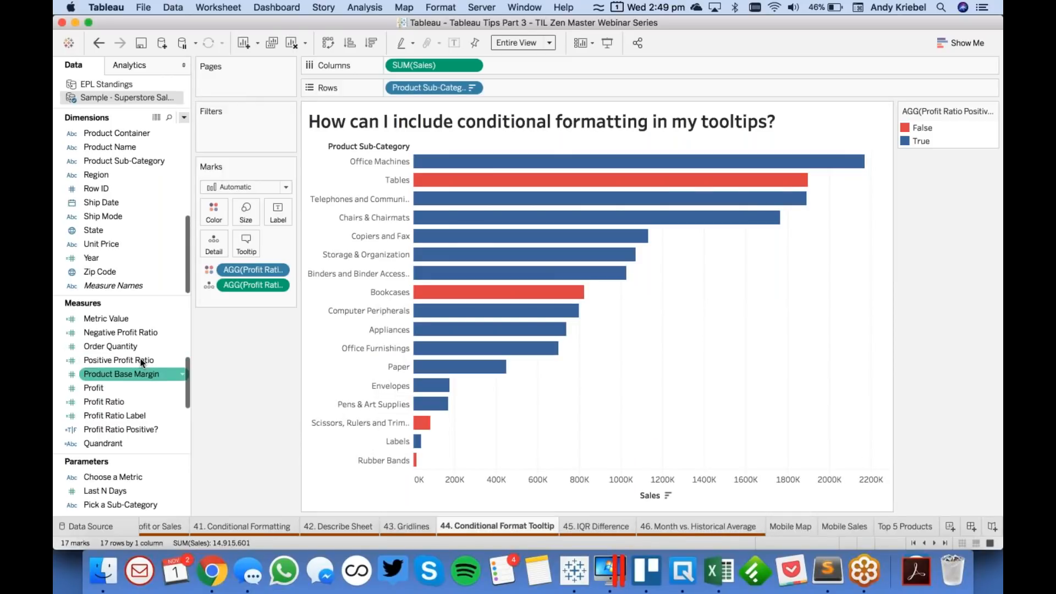
- Set the default number format of Negative Profit Ratio and Positive Profit Ratio together to the custom format +0.0%;-0.0%
{"action": "left_click", "coordinate": [137, 334]}
{"action": "left_click", "coordinate": [137, 360], "text": "super"}
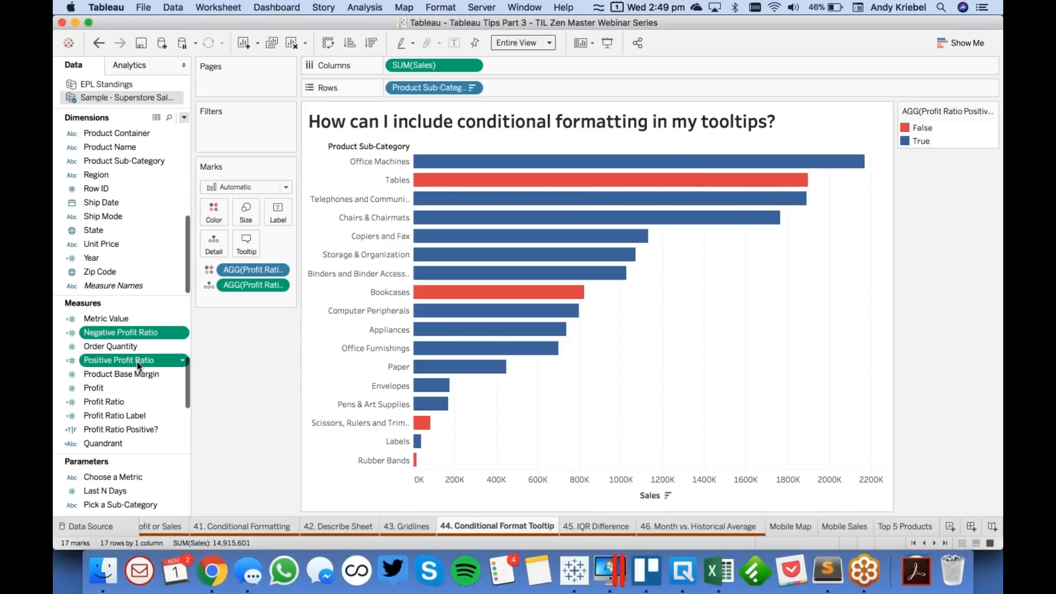
{"action": "right_click", "coordinate": [137, 361]}
{"action": "mouse_move", "coordinate": [220, 318]}
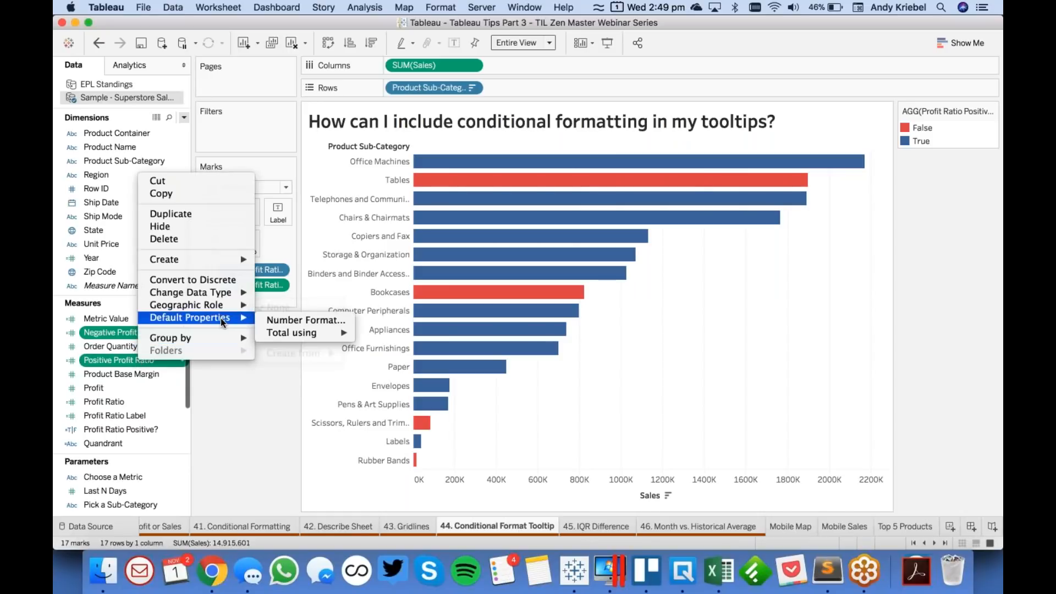
{"action": "left_click", "coordinate": [294, 320]}
{"action": "left_click", "coordinate": [433, 275]}
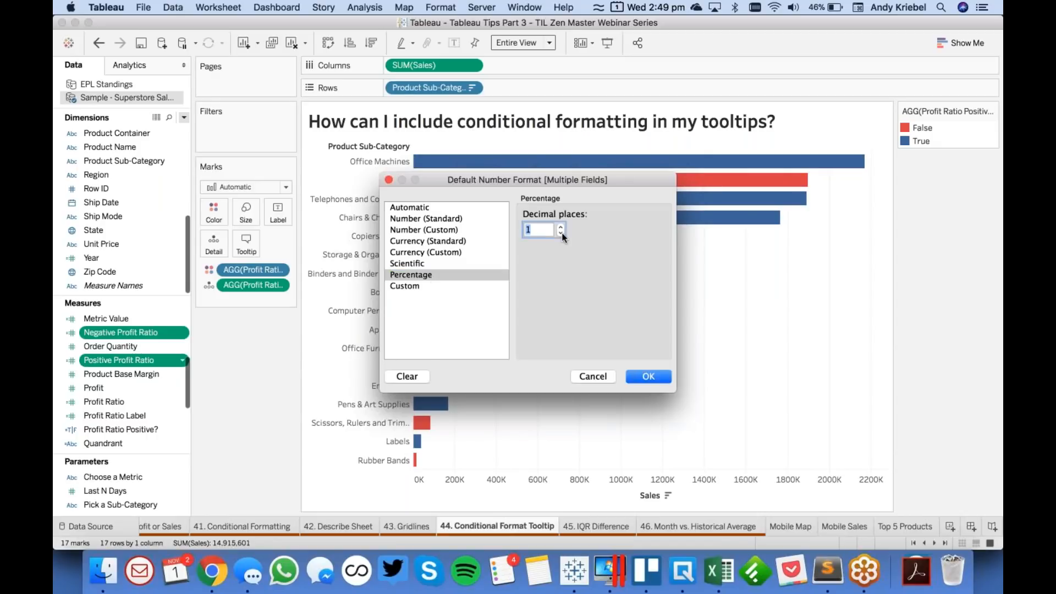
{"action": "left_click", "coordinate": [414, 286]}
{"action": "left_click", "coordinate": [526, 230]}
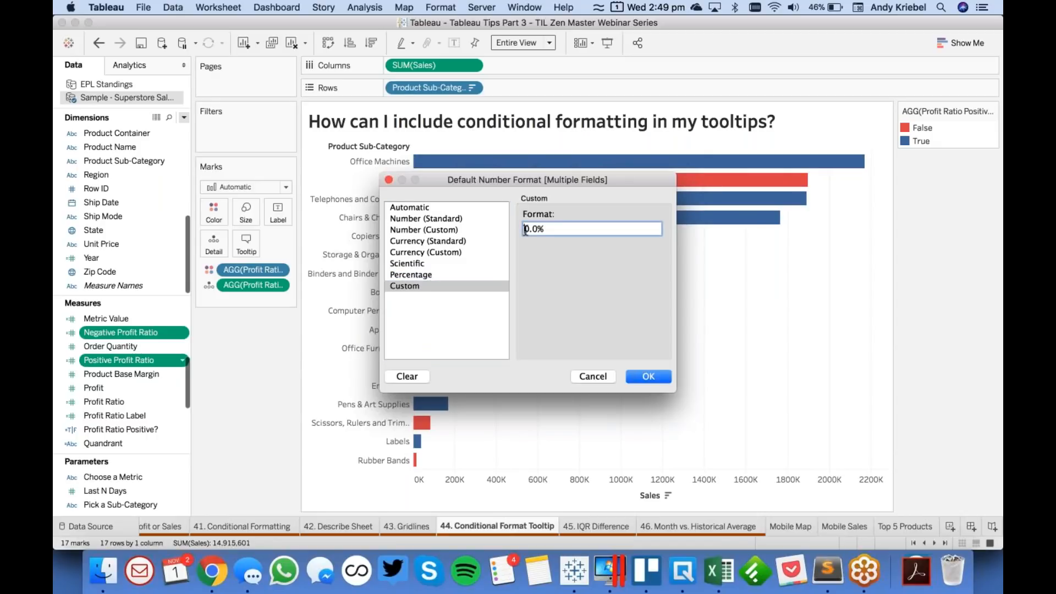
{"action": "type", "text": "+"}
{"action": "key", "text": "End"}
{"action": "type", "text": ";-0.0%"}
{"action": "left_click", "coordinate": [644, 376]}
- Add the Negative Profit Ratio and Positive Profit Ratio measures to the bar chart's tooltip
{"action": "left_click", "coordinate": [125, 331]}
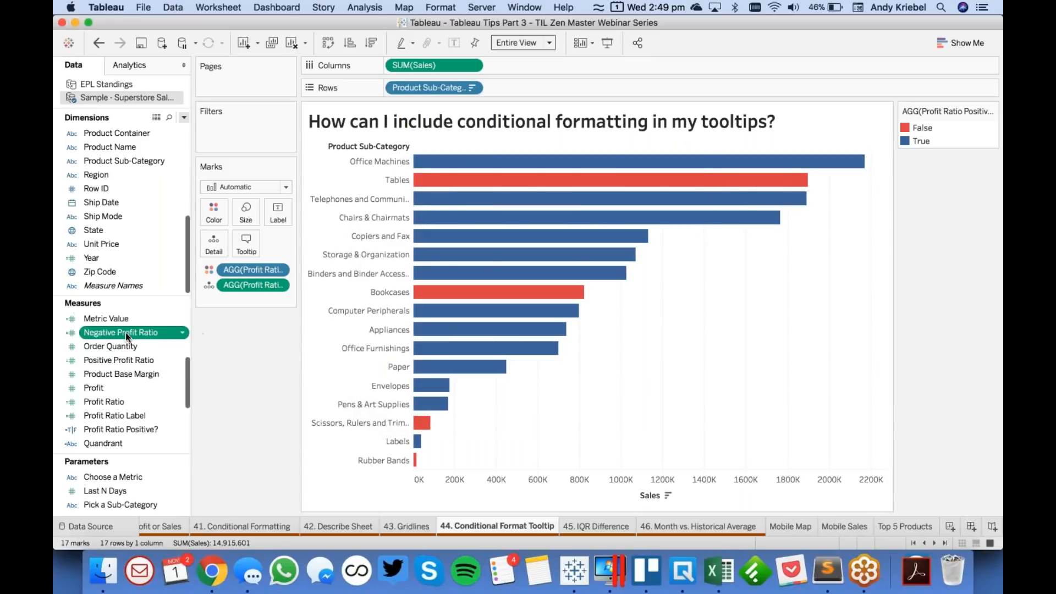
{"action": "left_click", "coordinate": [123, 360], "text": "super"}
{"action": "left_click_drag", "start_coordinate": [132, 337], "coordinate": [246, 245]}
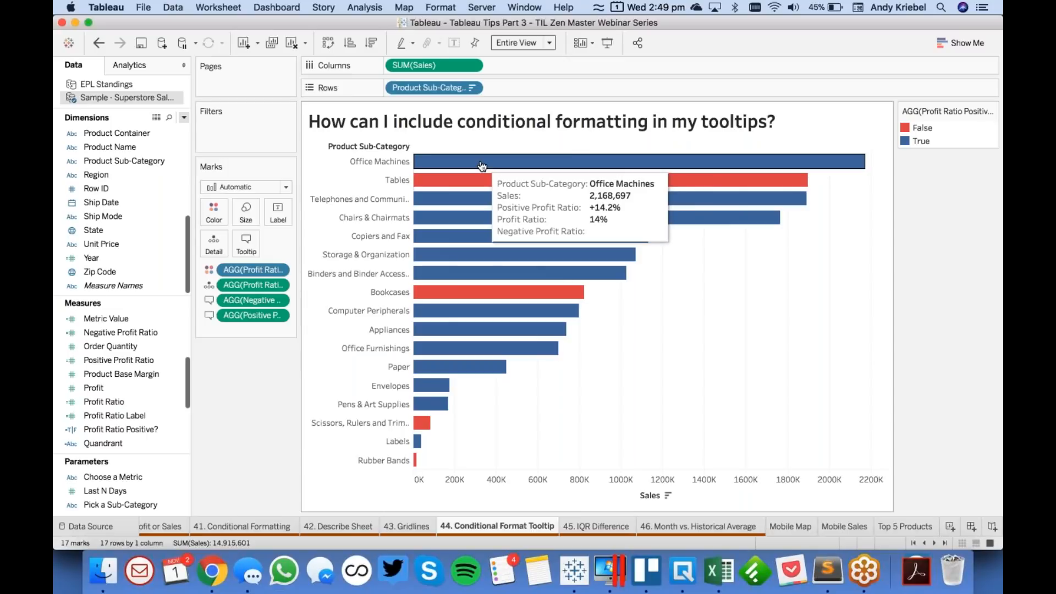
{"action": "mouse_move", "coordinate": [482, 183]}
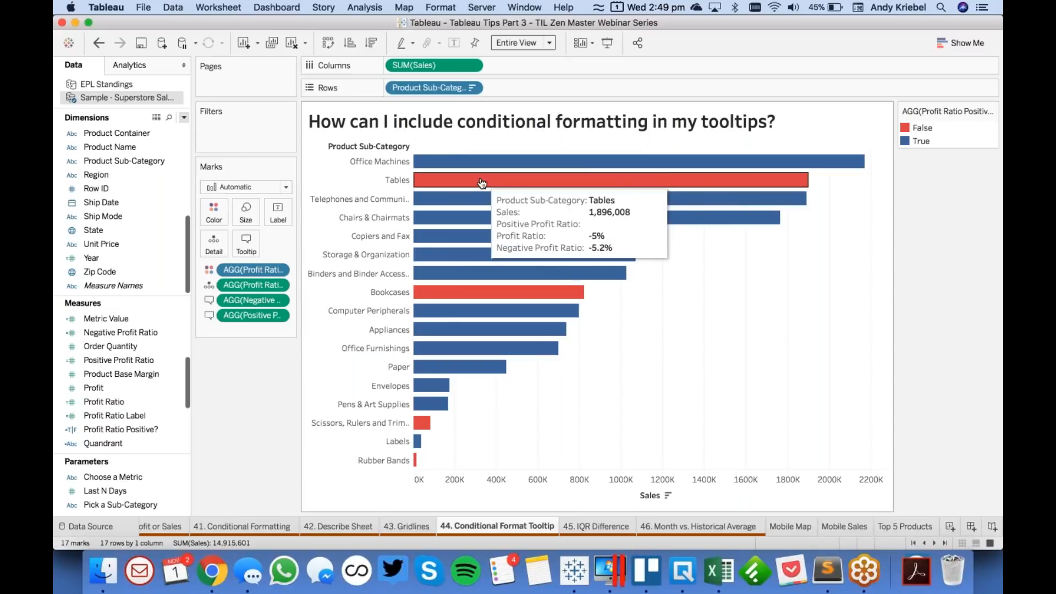
- In the tooltip text, replace the value on the Profit Ratio line with the Positive Profit Ratio and Negative Profit Ratio fields side by side
{"action": "left_click", "coordinate": [246, 242]}
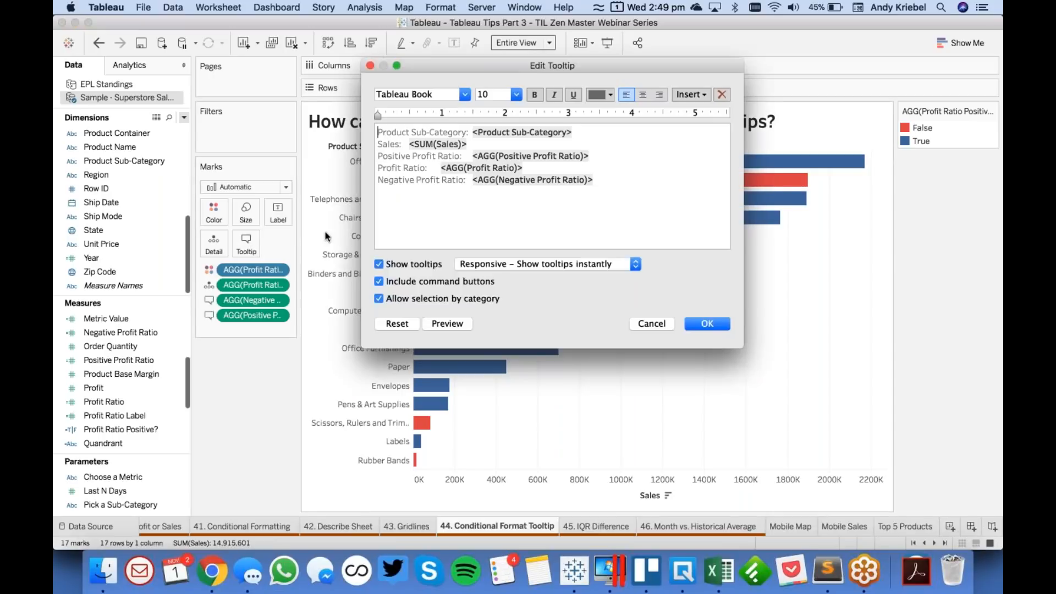
{"action": "left_click_drag", "start_coordinate": [440, 168], "coordinate": [596, 179]}
{"action": "key", "text": "cmd+c"}
{"action": "left_click", "coordinate": [470, 157]}
{"action": "key", "text": "BackSpace"}
{"action": "key", "text": "BackSpace"}
{"action": "left_click", "coordinate": [570, 168]}
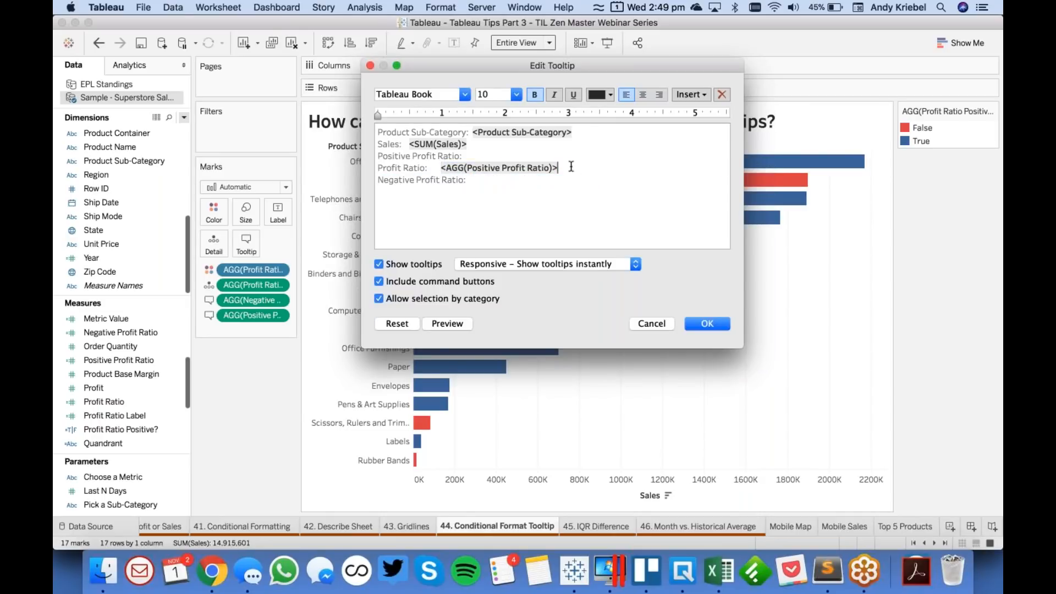
{"action": "key", "text": "cmd+v"}
- Remove the leftover Negative Profit Ratio and Positive Profit Ratio label lines from the tooltip text
{"action": "key", "text": "shift+Down"}
{"action": "key", "text": "BackSpace"}
{"action": "key", "text": "Up"}
{"action": "key", "text": "Up"}
{"action": "key", "text": "Right"}
{"action": "key", "text": "shift+Down"}
{"action": "key", "text": "BackSpace"}
- Remove the Product Sub-Category label from the tooltip's first line and set the remaining field to font size 14
{"action": "key", "text": "Up"}
{"action": "key", "text": "Up"}
{"action": "left_click", "coordinate": [966, 38]}
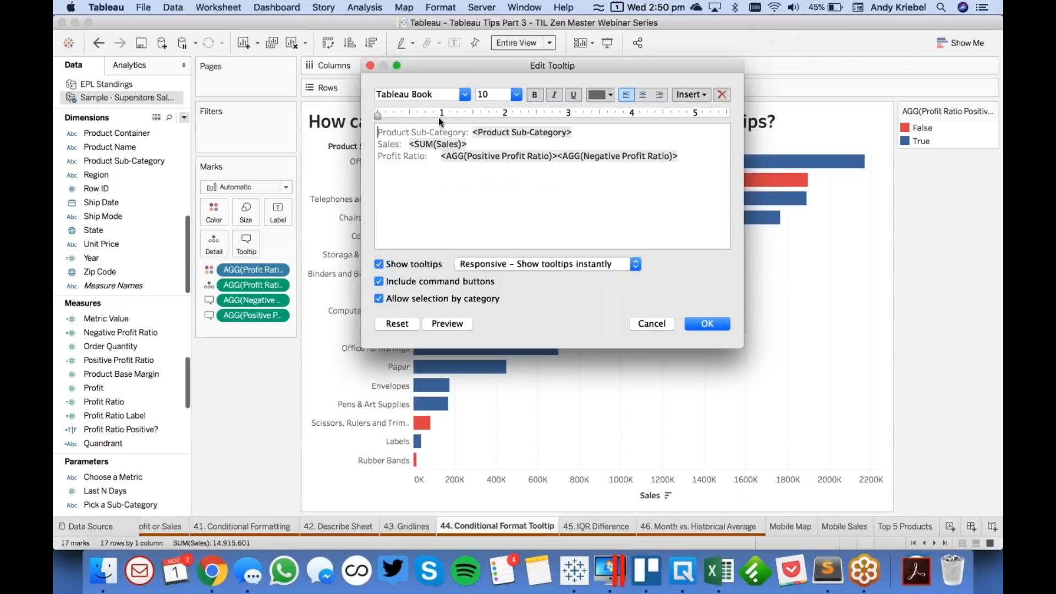
{"action": "key", "text": "shift+Down"}
{"action": "key", "text": "BackSpace"}
{"action": "key", "text": "shift+End"}
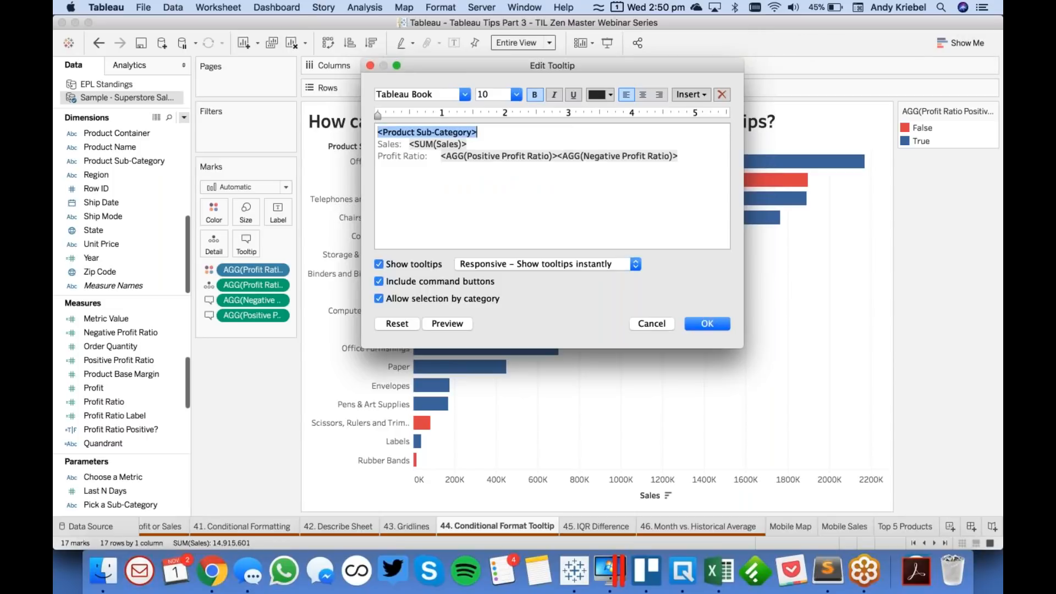
{"action": "left_click", "coordinate": [518, 94]}
{"action": "left_click", "coordinate": [504, 165]}
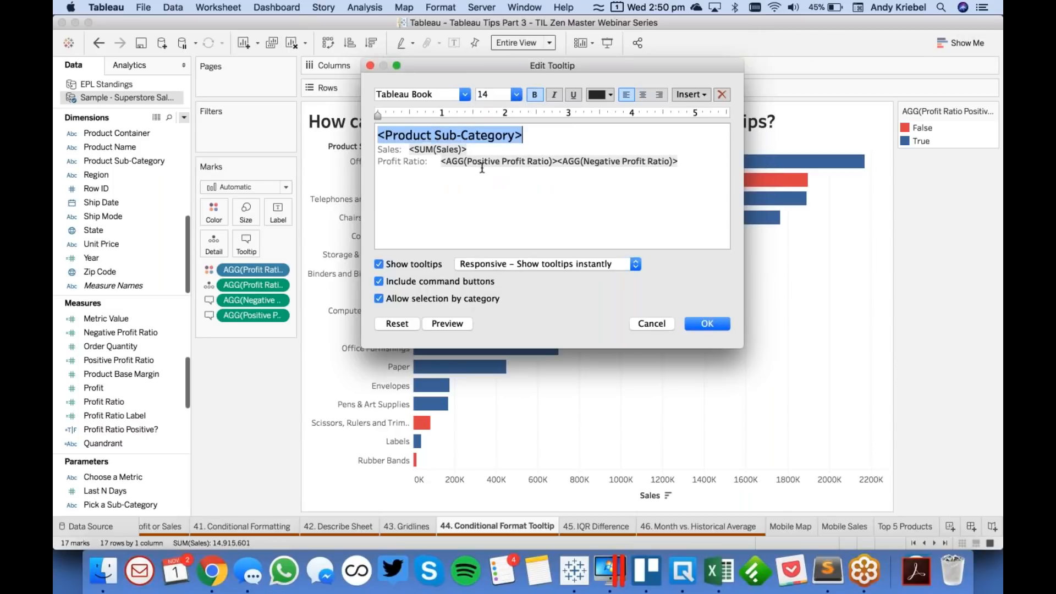
- Colour the tooltip's Positive Profit Ratio field blue and its Negative Profit Ratio field red, and apply the tooltip edits
{"action": "left_click_drag", "start_coordinate": [443, 160], "coordinate": [557, 161]}
{"action": "left_click", "coordinate": [603, 93]}
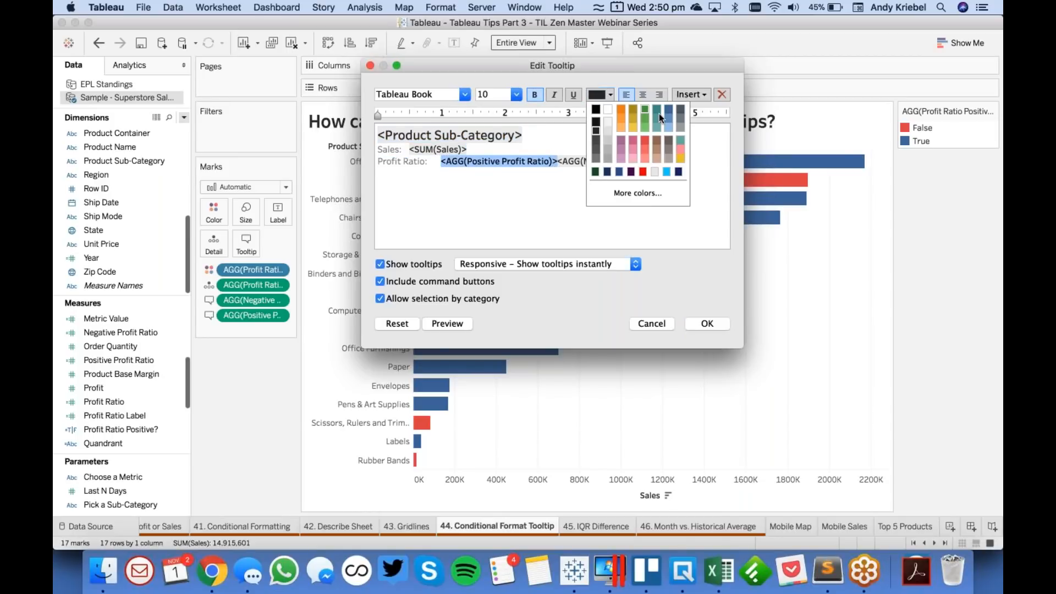
{"action": "left_click", "coordinate": [668, 109]}
{"action": "left_click", "coordinate": [559, 162]}
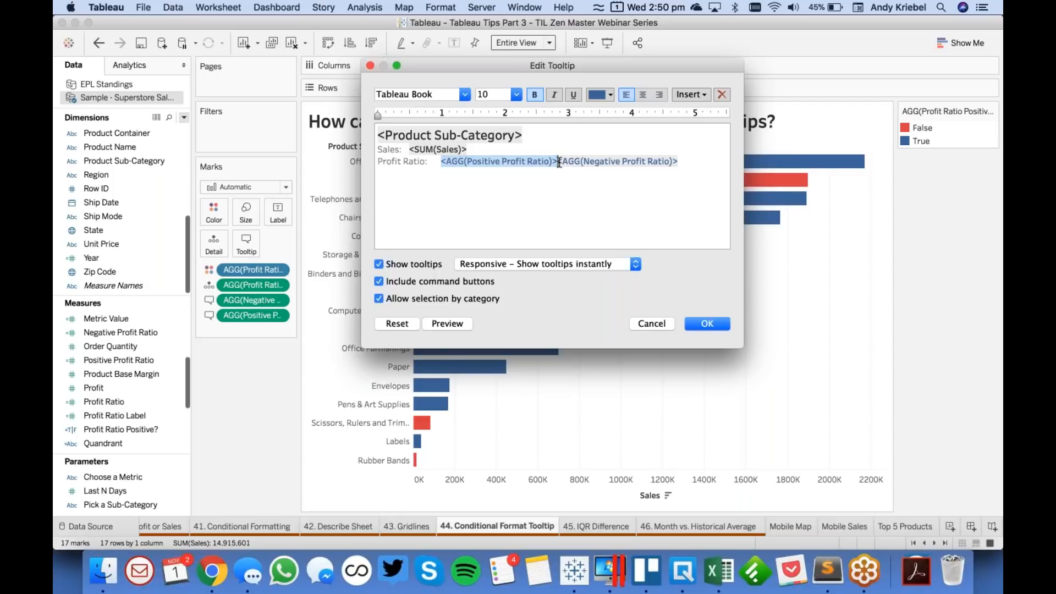
{"action": "key", "text": "shift+super+Right"}
{"action": "left_click", "coordinate": [598, 95]}
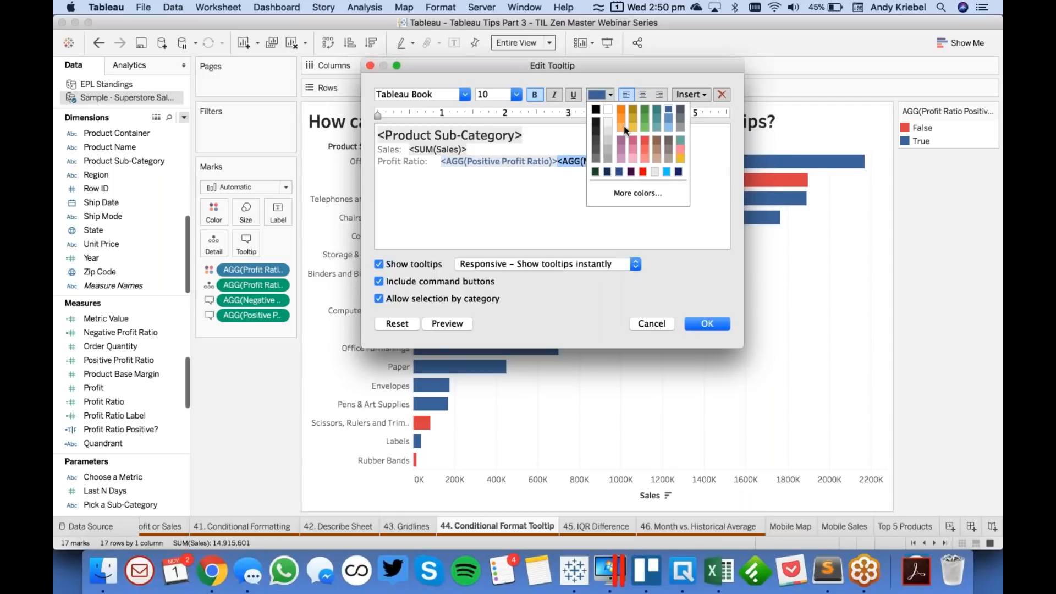
{"action": "left_click", "coordinate": [645, 143]}
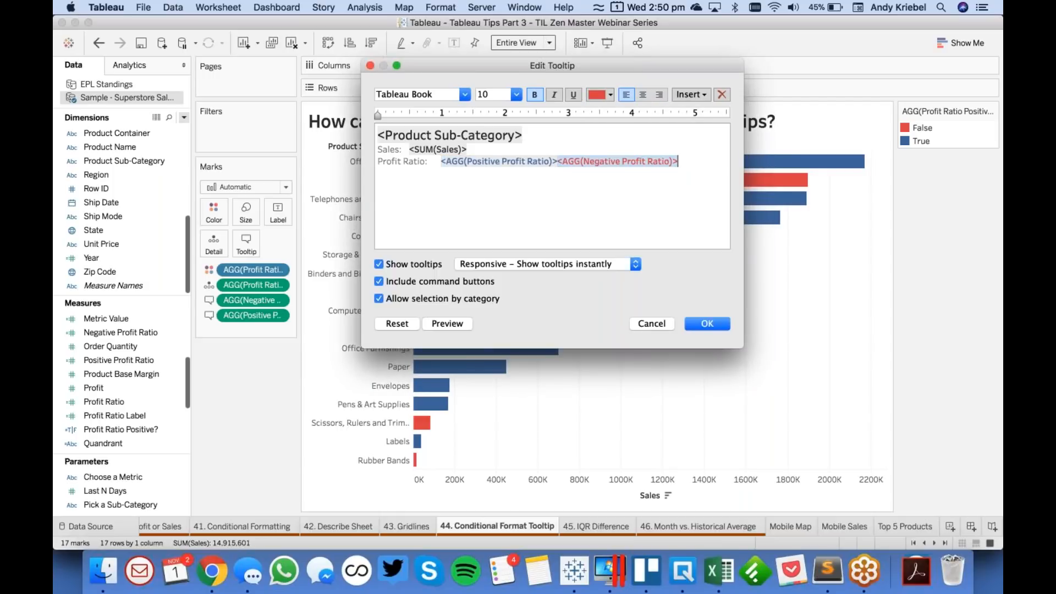
{"action": "left_click", "coordinate": [707, 324]}
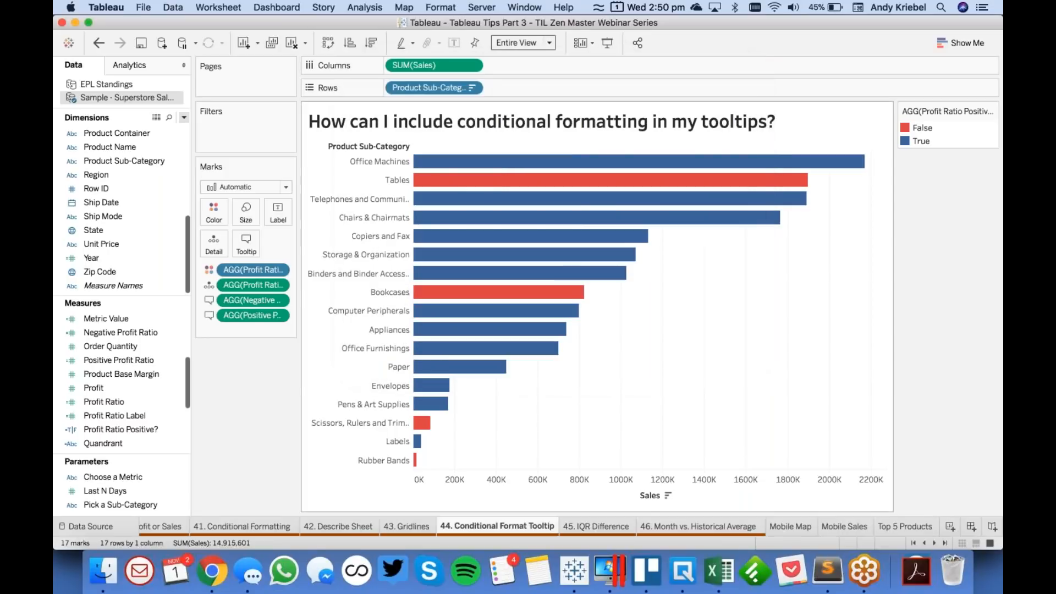
{"action": "mouse_move", "coordinate": [468, 162]}
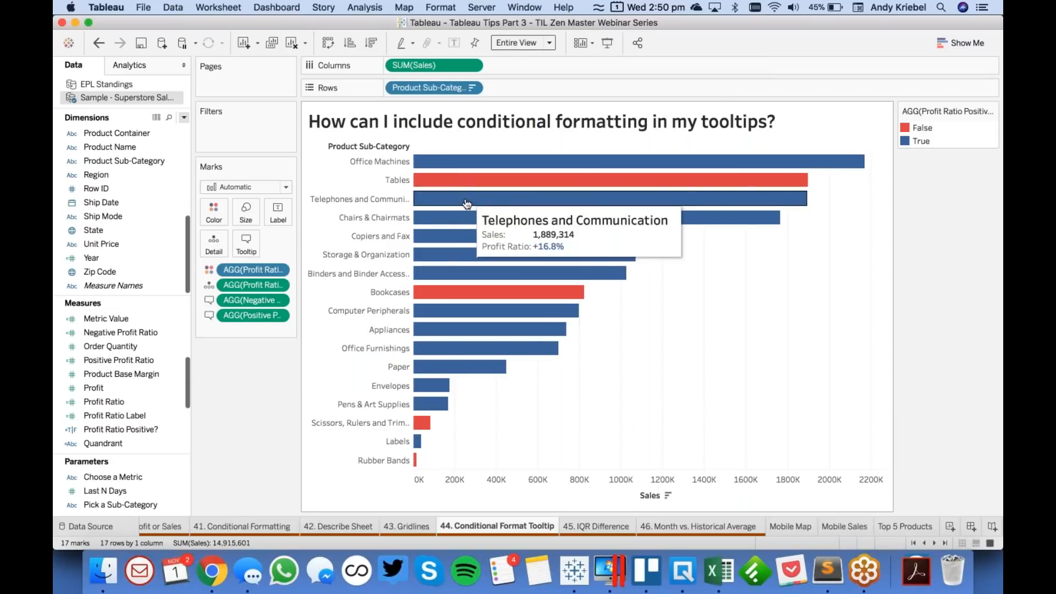
{"action": "mouse_move", "coordinate": [465, 258]}
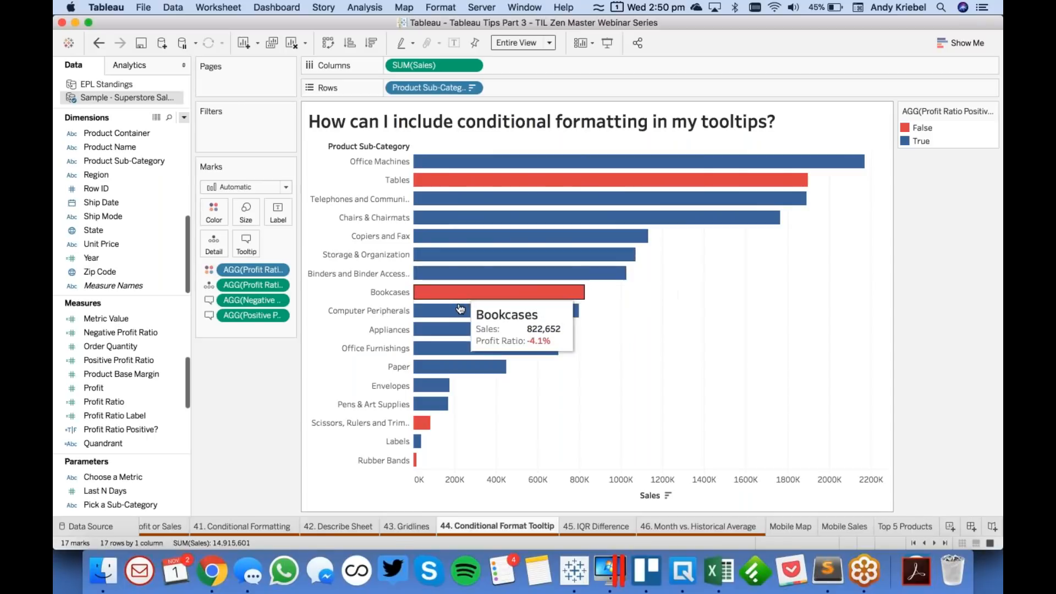
- On the IQR Difference worksheet, add Order Date to Columns as the continuous QUARTER(Order Date)
{"action": "left_click", "coordinate": [599, 527]}
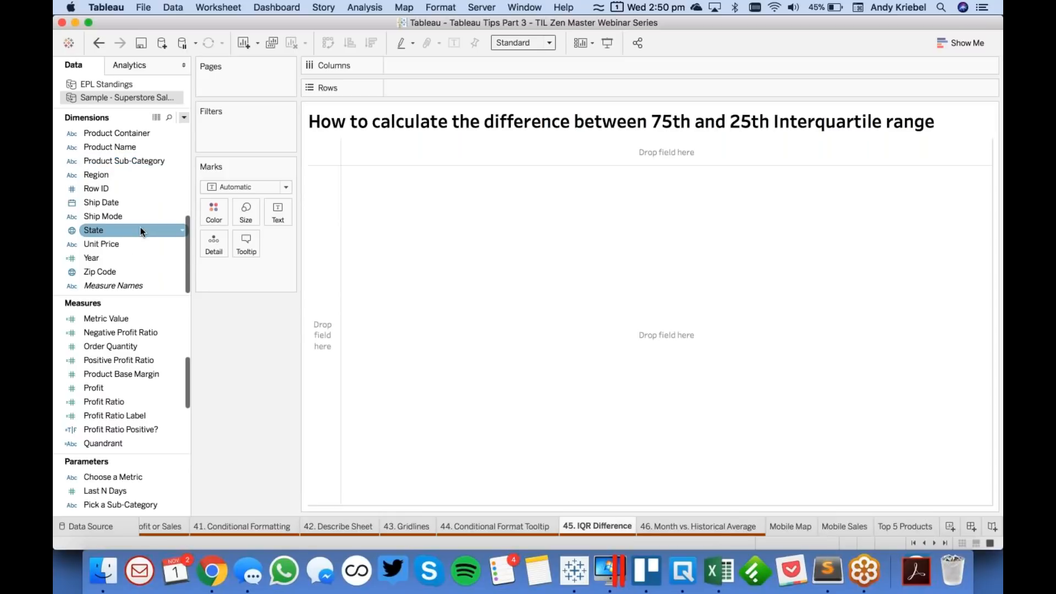
{"action": "scroll", "coordinate": [127, 256], "scroll_direction": "up", "scroll_amount": 2}
{"action": "scroll", "coordinate": [127, 256], "scroll_direction": "up", "scroll_amount": 5}
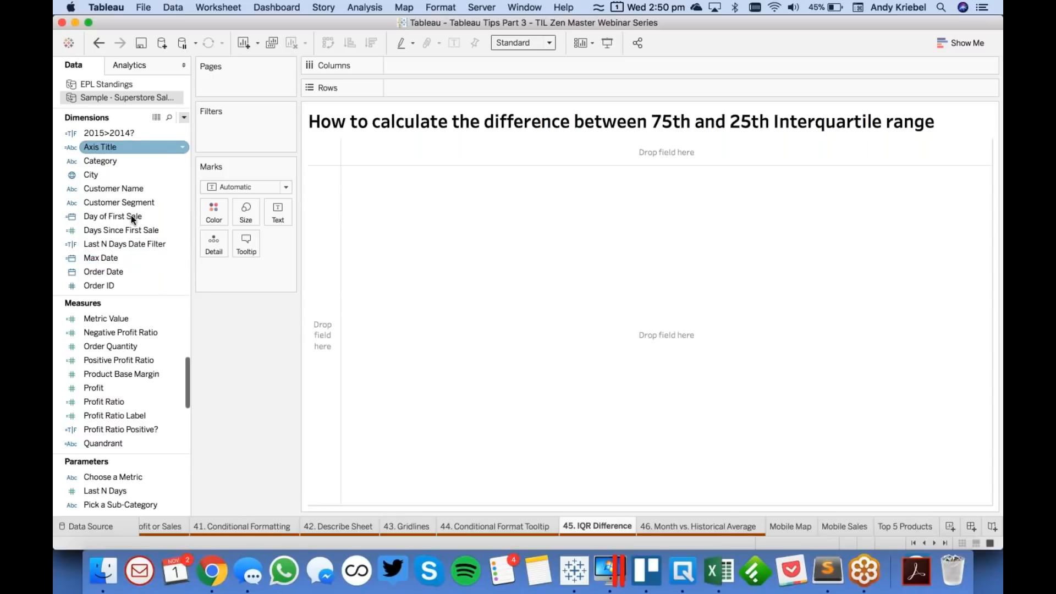
{"action": "scroll", "coordinate": [142, 245], "scroll_direction": "down", "scroll_amount": 2}
{"action": "scroll", "coordinate": [135, 217], "scroll_direction": "down", "scroll_amount": 1}
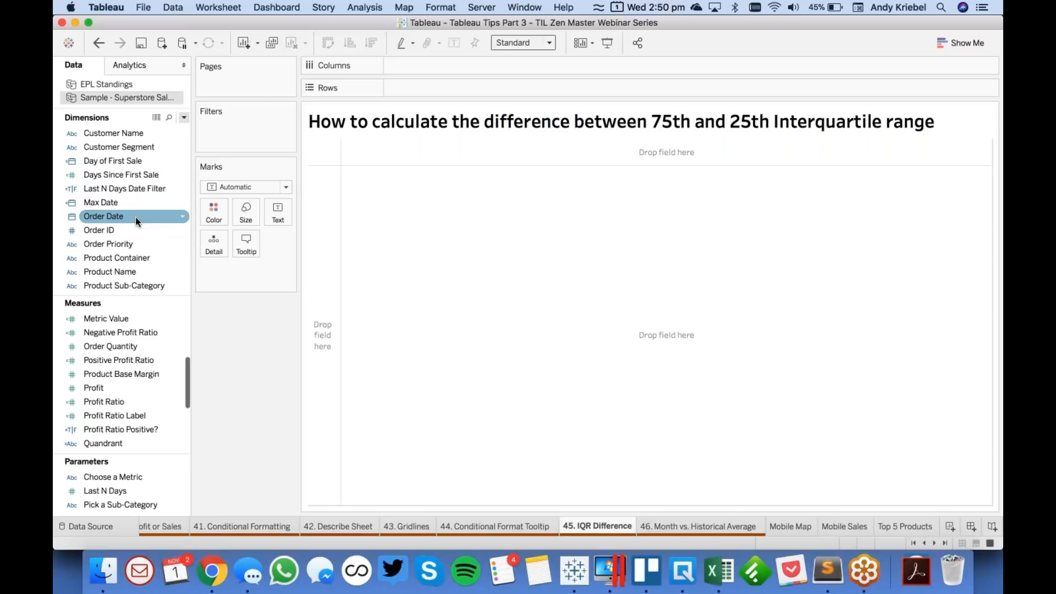
{"action": "left_click_drag", "start_coordinate": [138, 216], "coordinate": [387, 66]}
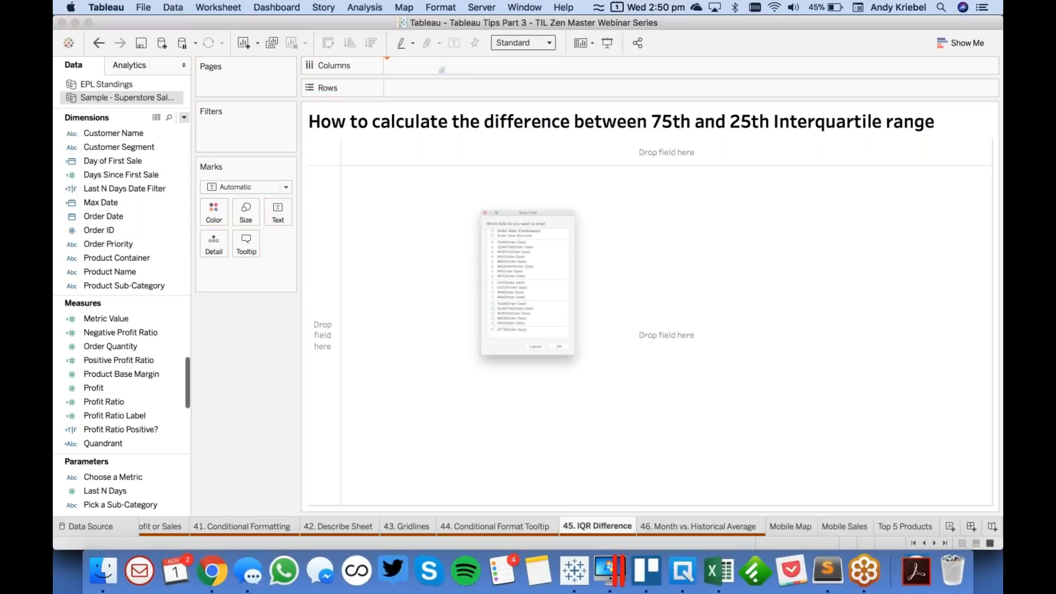
{"action": "left_click", "coordinate": [502, 345]}
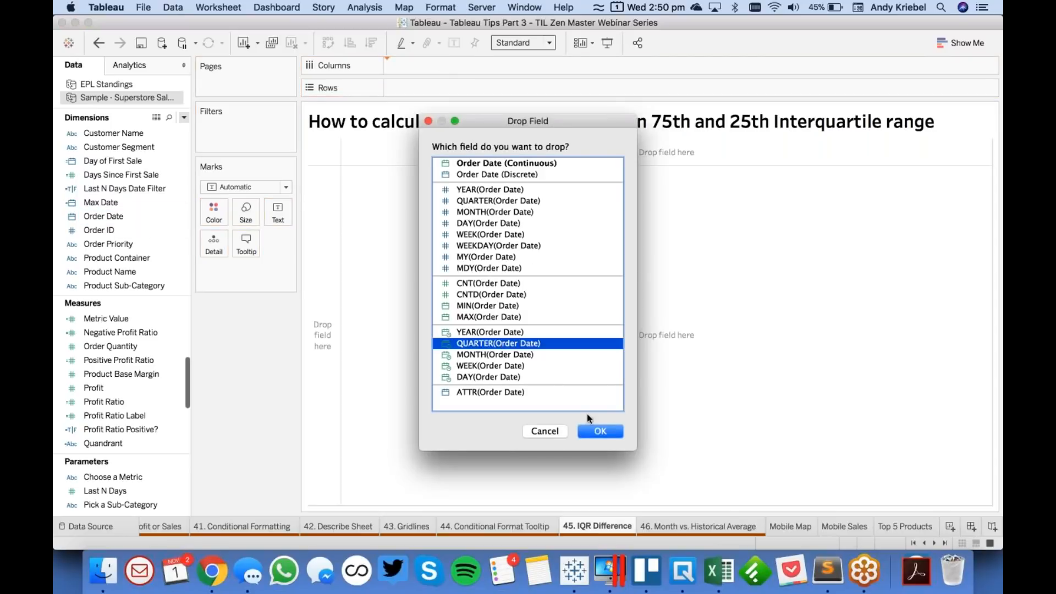
{"action": "left_click", "coordinate": [613, 432]}
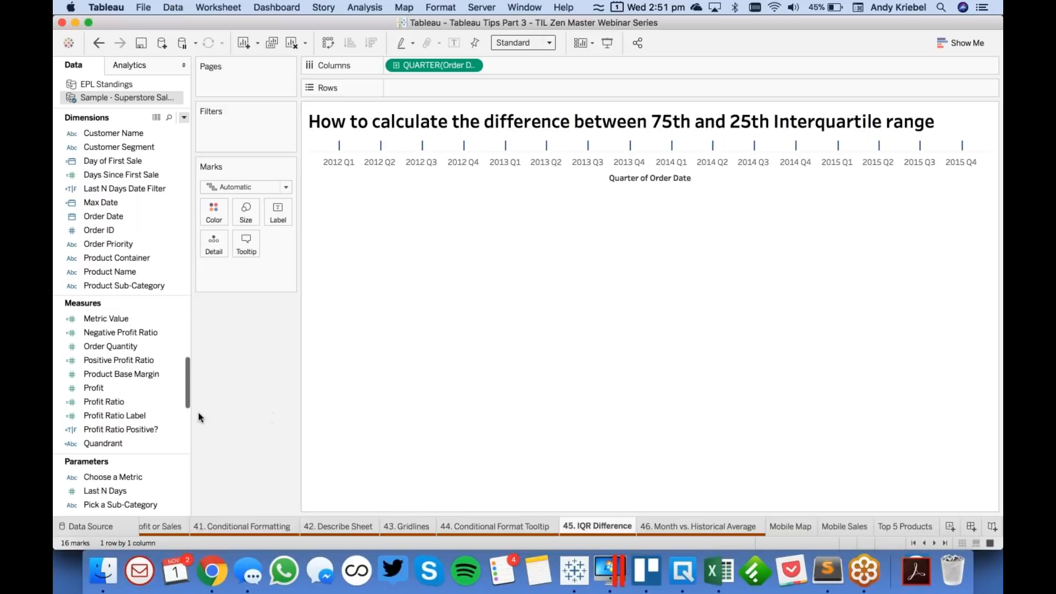
- Create a calculated field named 75th Percentile, moving its editor clear of the chart area
{"action": "left_click", "coordinate": [137, 285]}
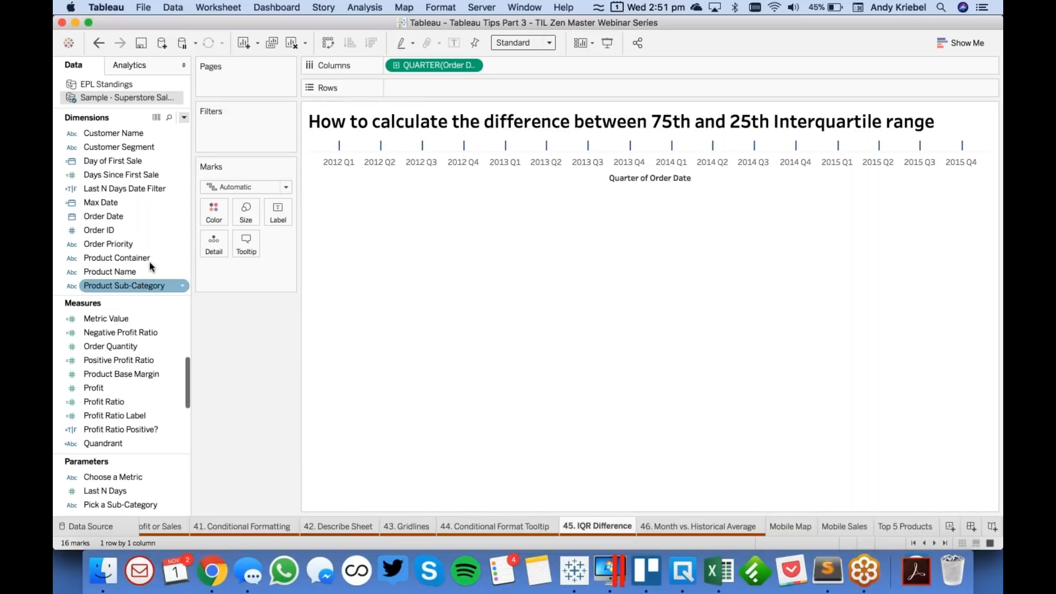
{"action": "left_click", "coordinate": [184, 118]}
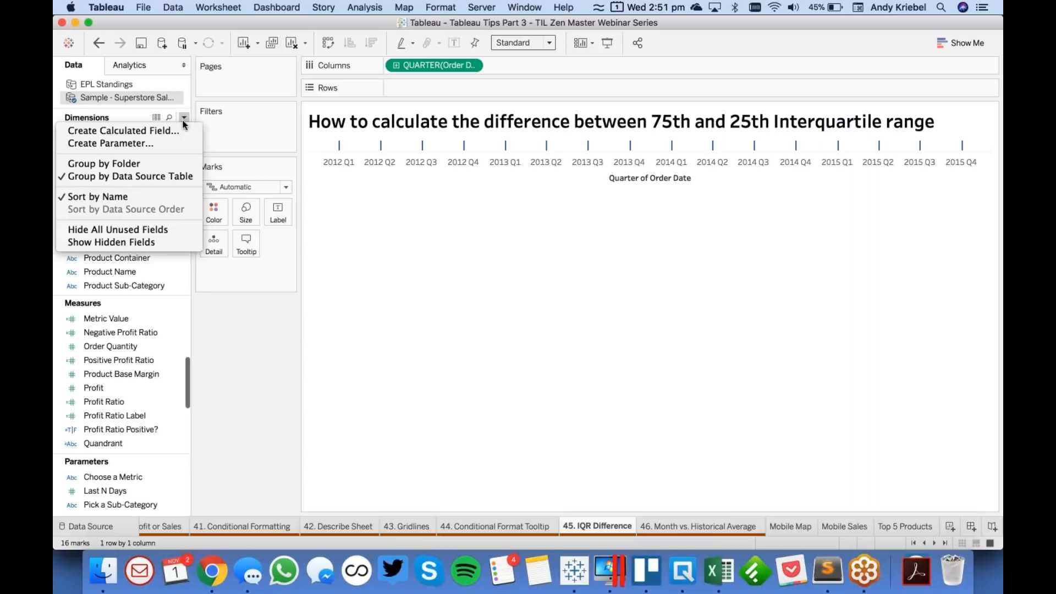
{"action": "left_click", "coordinate": [174, 130]}
{"action": "type", "text": "75th Percet"}
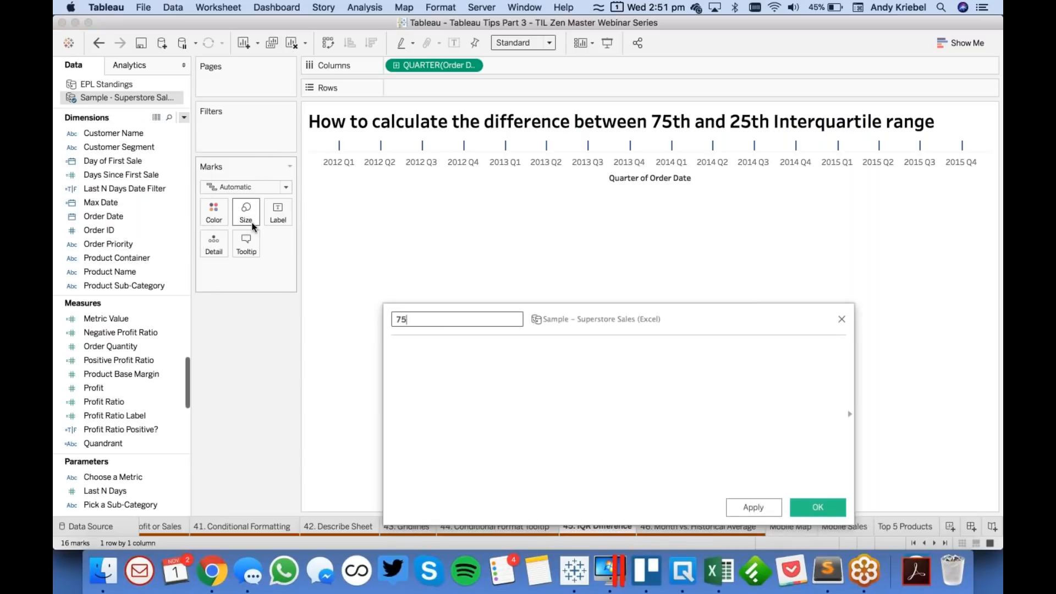
{"action": "key", "text": "BackSpace"}
{"action": "key", "text": "BackSpace"}
{"action": "type", "text": "ent"}
{"action": "key", "text": "BackSpace"}
{"action": "key", "text": "BackSpace"}
{"action": "key", "text": "BackSpace"}
{"action": "key", "text": "BackSpace"}
{"action": "key", "text": "BackSpace"}
{"action": "key", "text": "BackSpace"}
{"action": "key", "text": "BackSpace"}
{"action": "type", "text": "Pertn"}
{"action": "key", "text": "BackSpace"}
{"action": "key", "text": "BackSpace"}
{"action": "type", "text": "centile"}
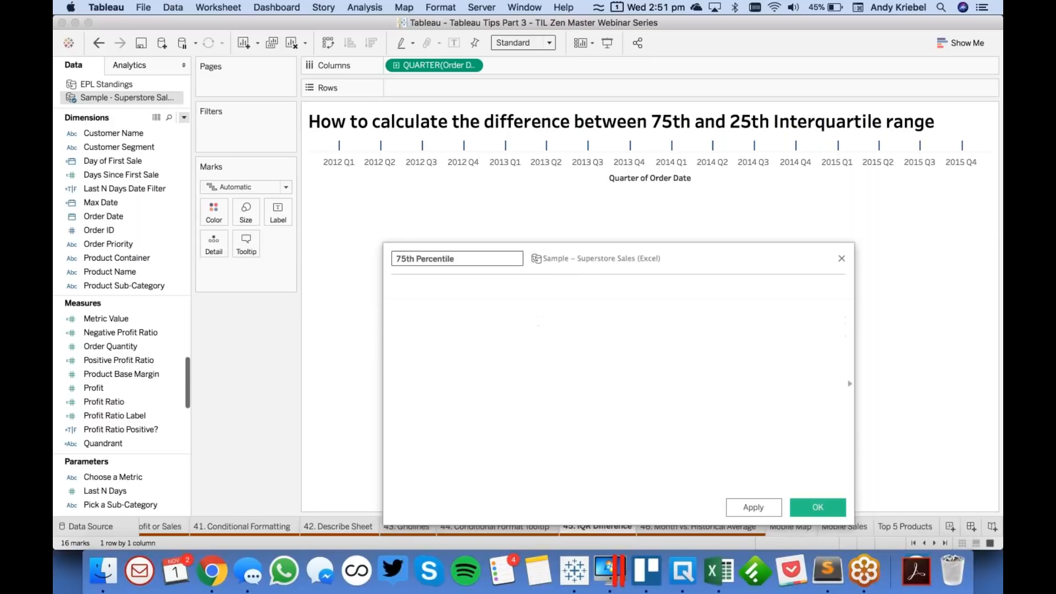
{"action": "left_click_drag", "start_coordinate": [578, 257], "coordinate": [350, 218]}
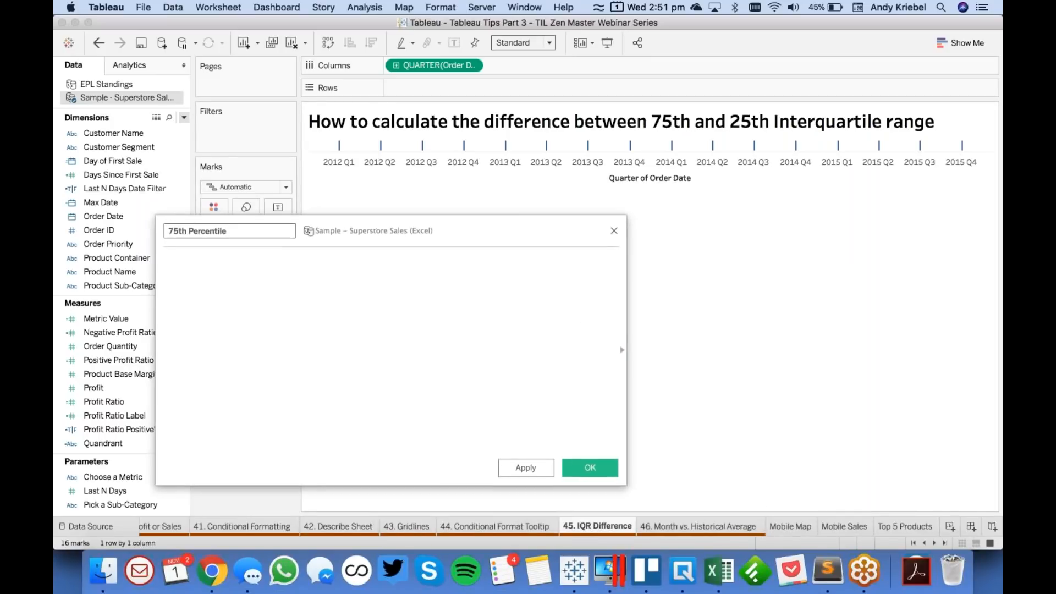
- Show the function reference in the calculation editor and insert the PERCENTILE function into the formula
{"action": "left_click", "coordinate": [623, 350]}
{"action": "left_click", "coordinate": [403, 369]}
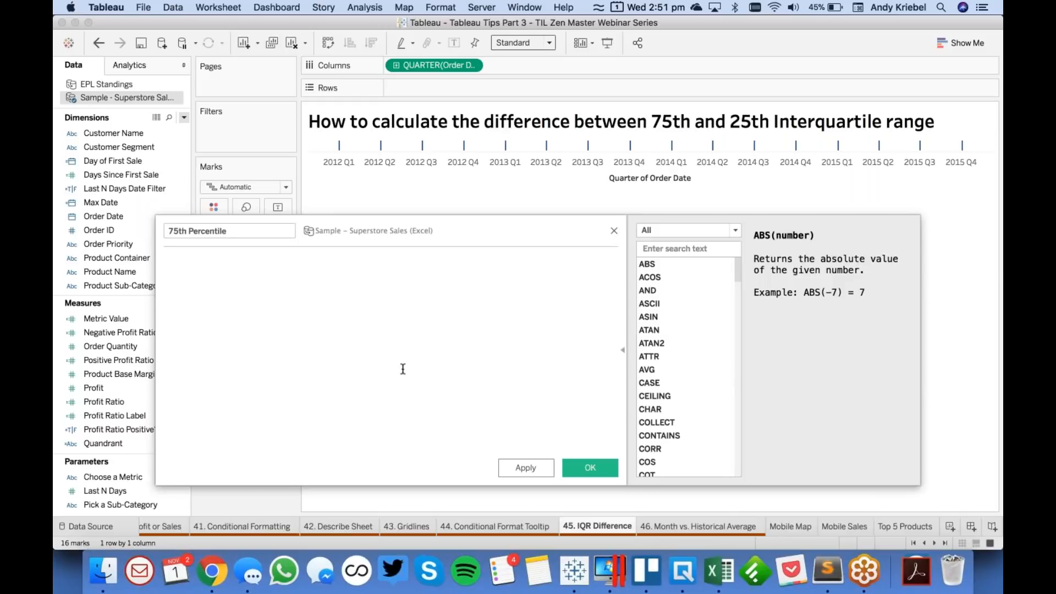
{"action": "left_click", "coordinate": [735, 437]}
{"action": "scroll", "coordinate": [735, 437], "scroll_direction": "down", "scroll_amount": 10}
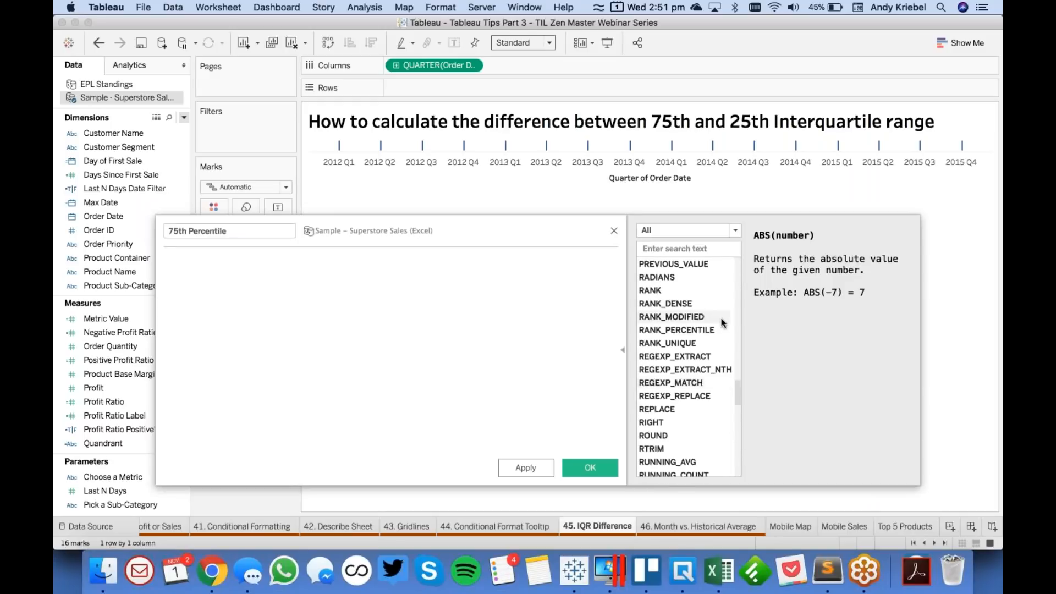
{"action": "left_click", "coordinate": [736, 296]}
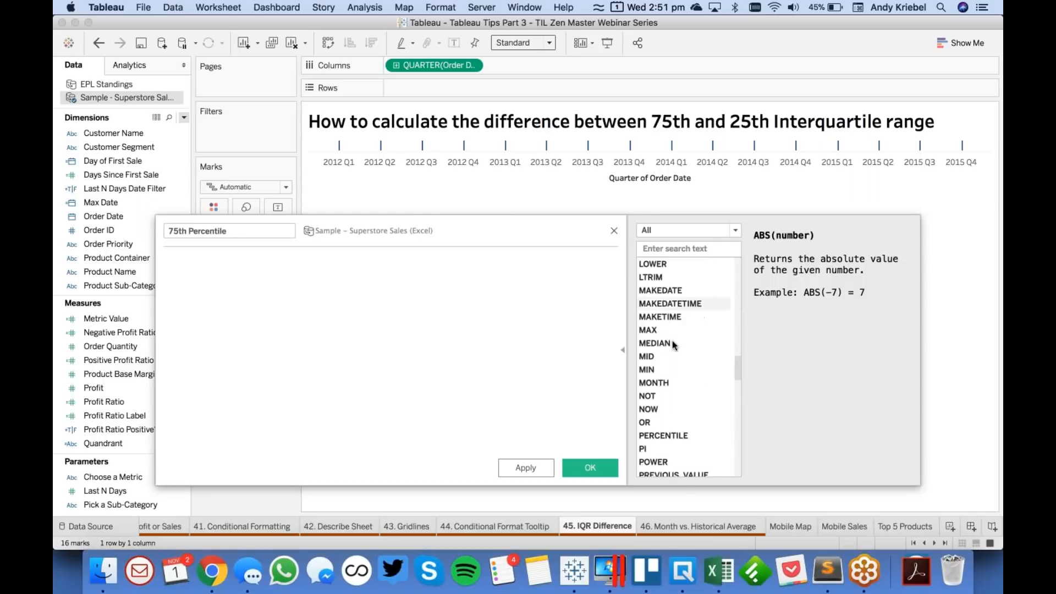
{"action": "left_click", "coordinate": [672, 437]}
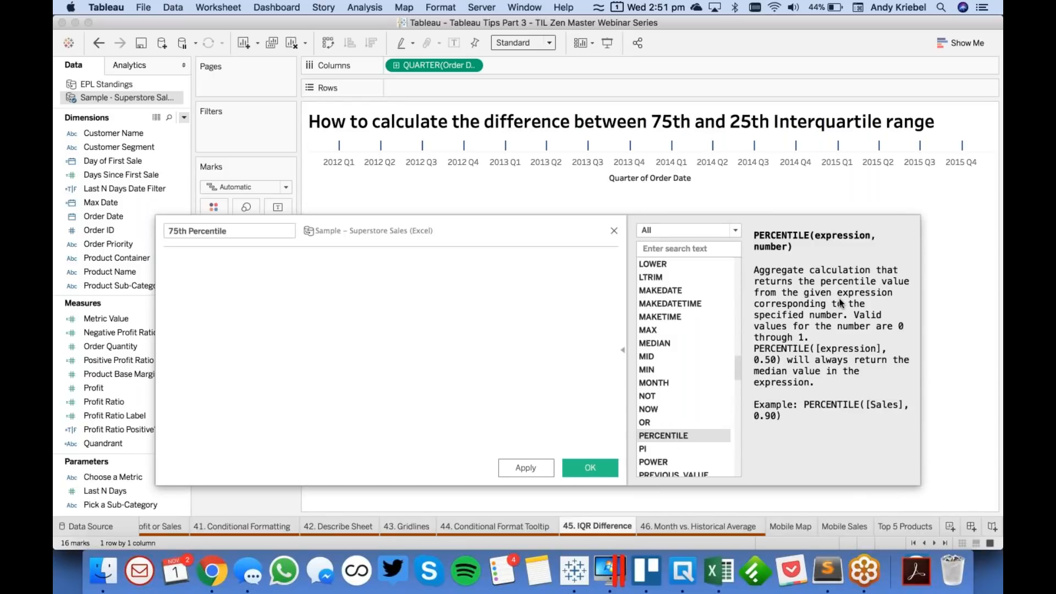
{"action": "double_click", "coordinate": [674, 436]}
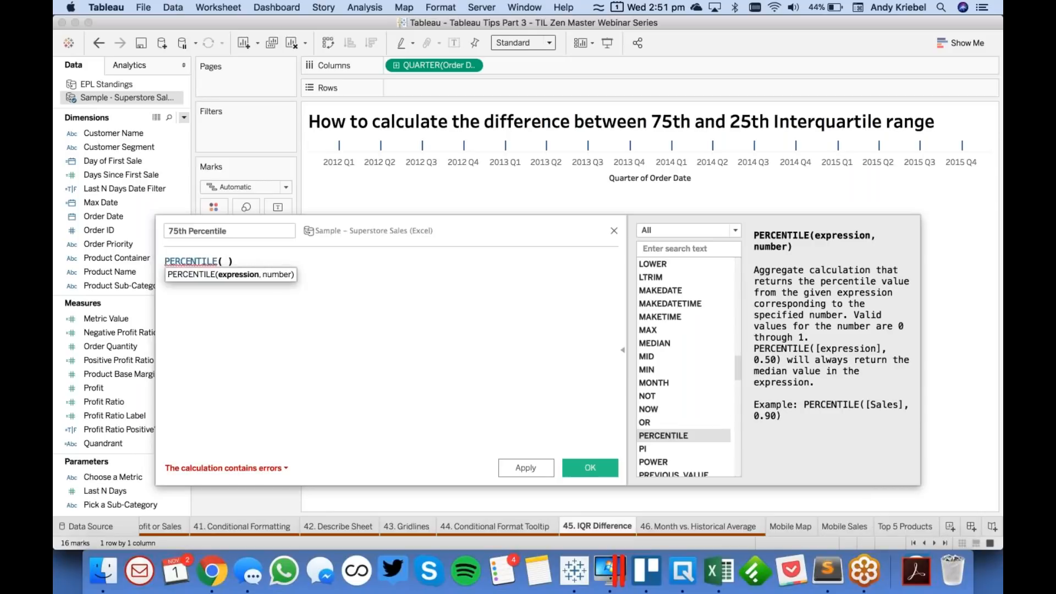
- Complete the formula as PERCENTILE([Sales],.75) and save the calculated field
{"action": "type", "text": "sales"}
{"action": "key", "text": "Return"}
{"action": "type", "text": ",.75"}
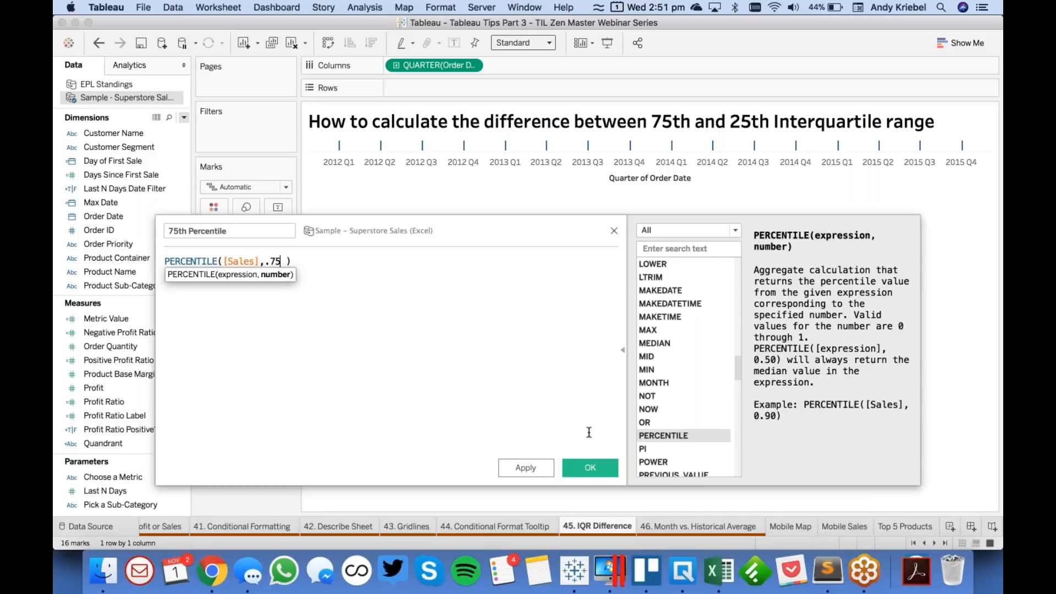
{"action": "left_click", "coordinate": [590, 469]}
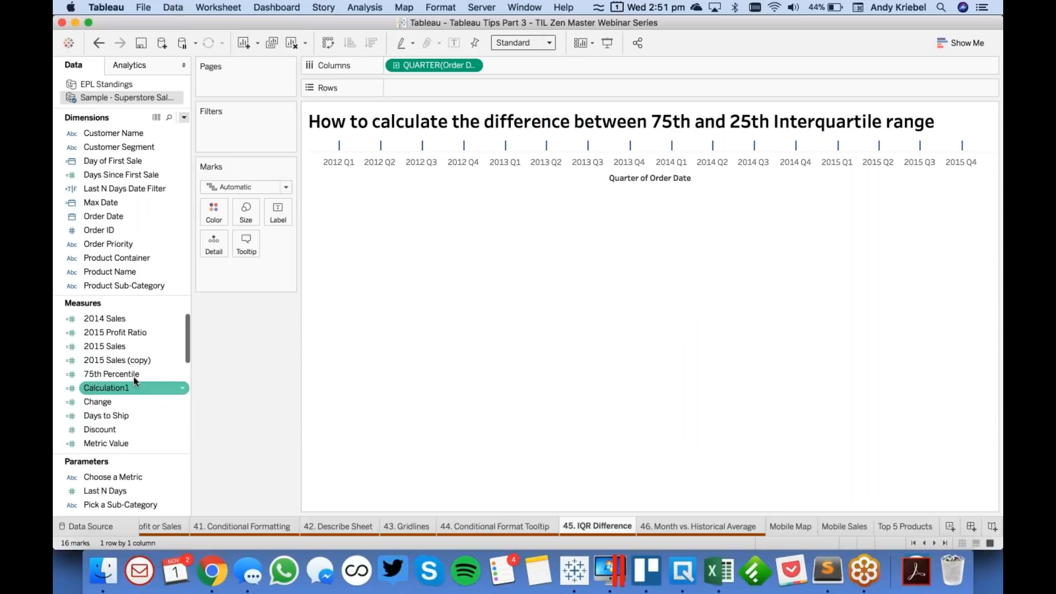
- Duplicate the 75th Percentile field and rename the copy as 25th Percentile
{"action": "right_click", "coordinate": [129, 374]}
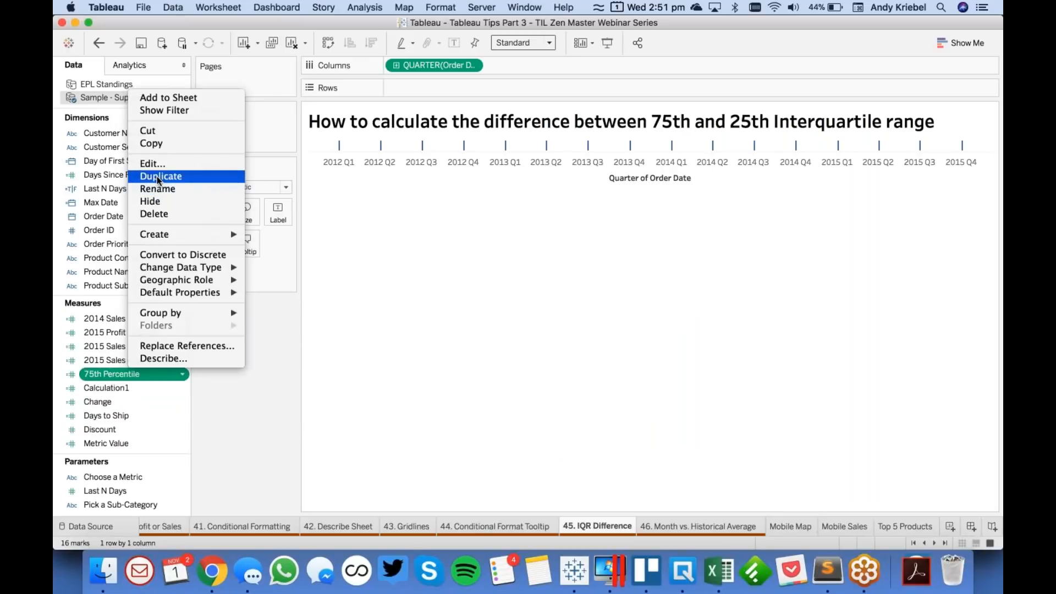
{"action": "left_click", "coordinate": [157, 176]}
{"action": "right_click", "coordinate": [136, 387]}
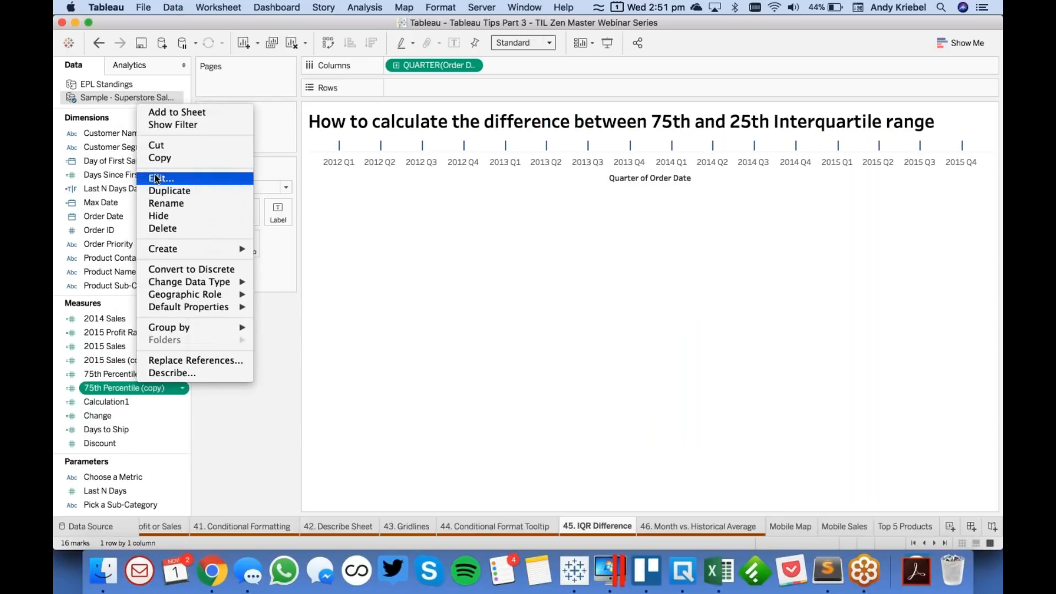
{"action": "left_click", "coordinate": [156, 177]}
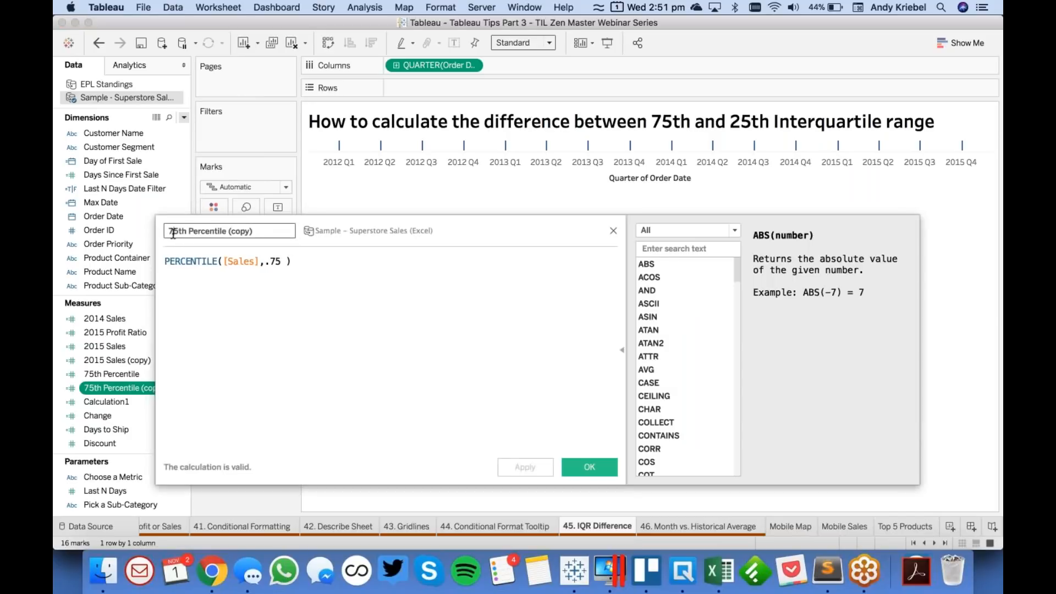
{"action": "double_click", "coordinate": [175, 234]}
{"action": "type", "text": "25th"}
{"action": "left_click_drag", "start_coordinate": [226, 234], "coordinate": [362, 234]}
{"action": "key", "text": "BackSpace"}
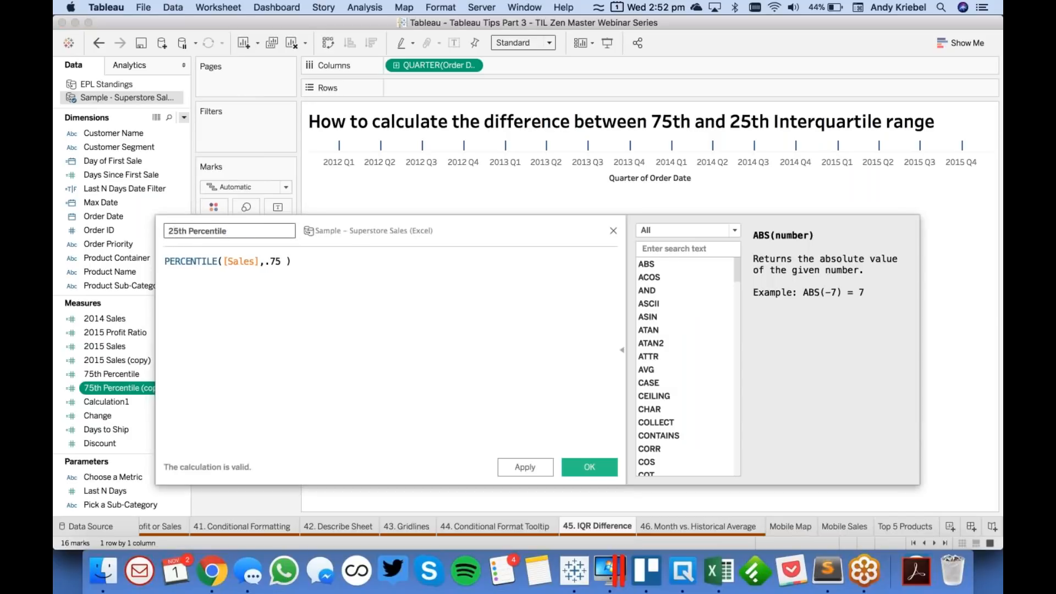
- Change the percentile number in the copied field's formula to .25 and save it
{"action": "left_click", "coordinate": [275, 262]}
{"action": "key", "text": "BackSpace"}
{"action": "type", "text": "2"}
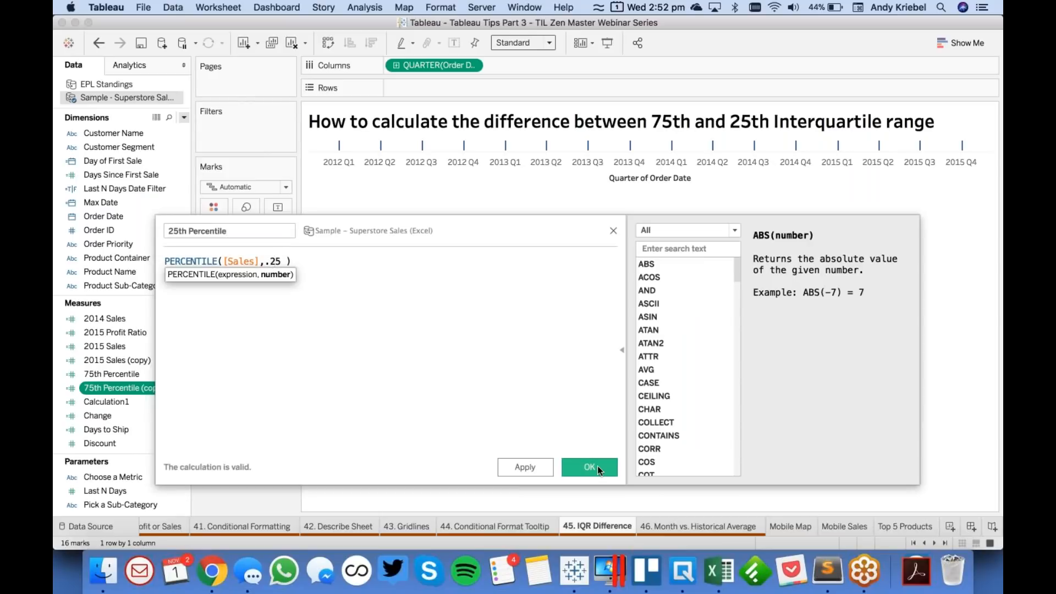
{"action": "left_click", "coordinate": [590, 467]}
- Plot 75th Percentile on Rows and combine 25th Percentile with it on the same vertical axis
{"action": "left_click_drag", "start_coordinate": [116, 388], "coordinate": [449, 95]}
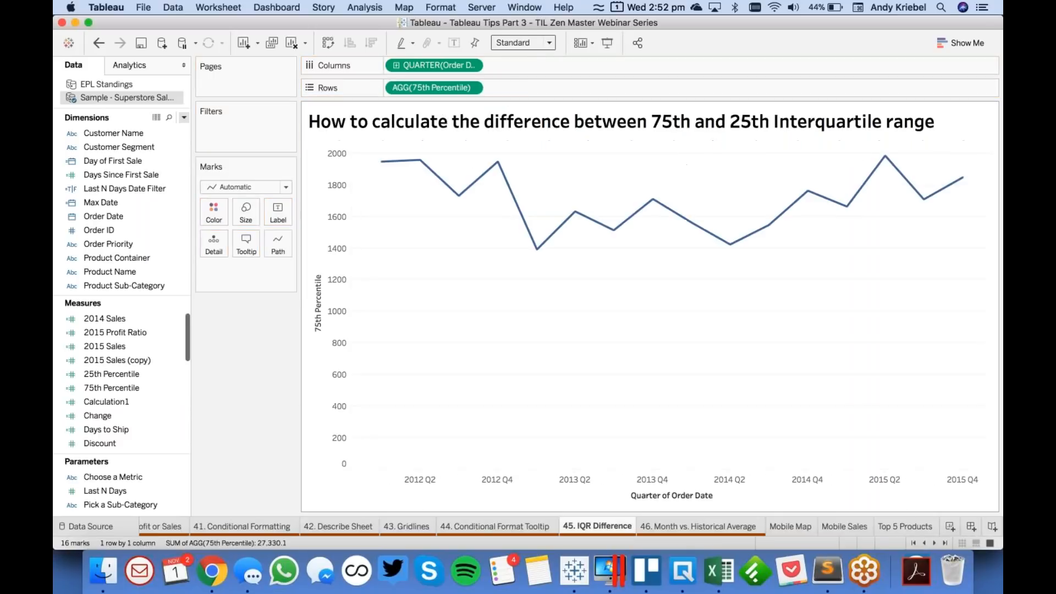
{"action": "left_click", "coordinate": [111, 377]}
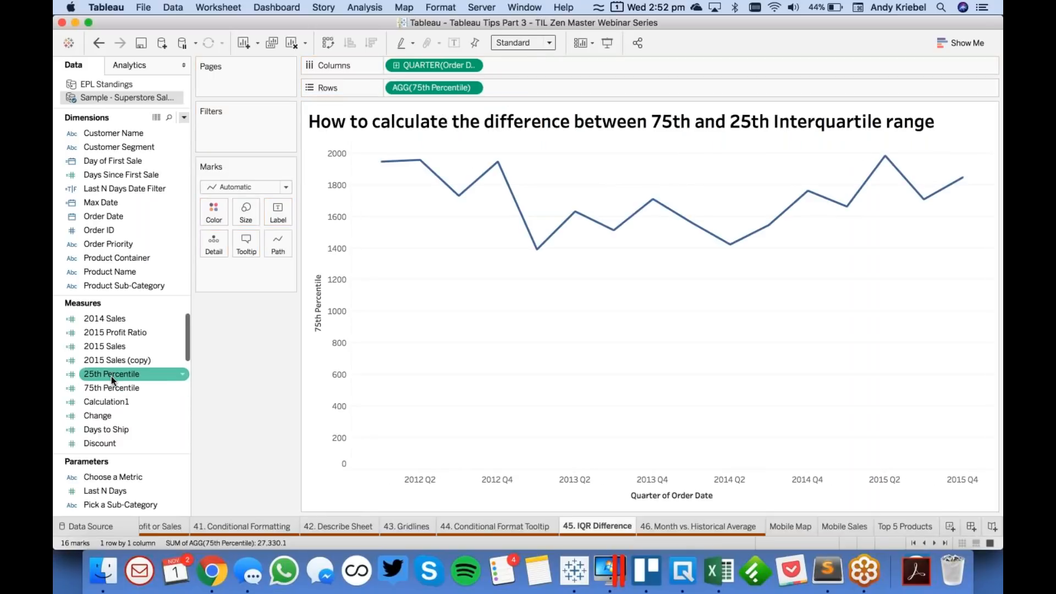
{"action": "left_click_drag", "start_coordinate": [113, 379], "coordinate": [331, 295]}
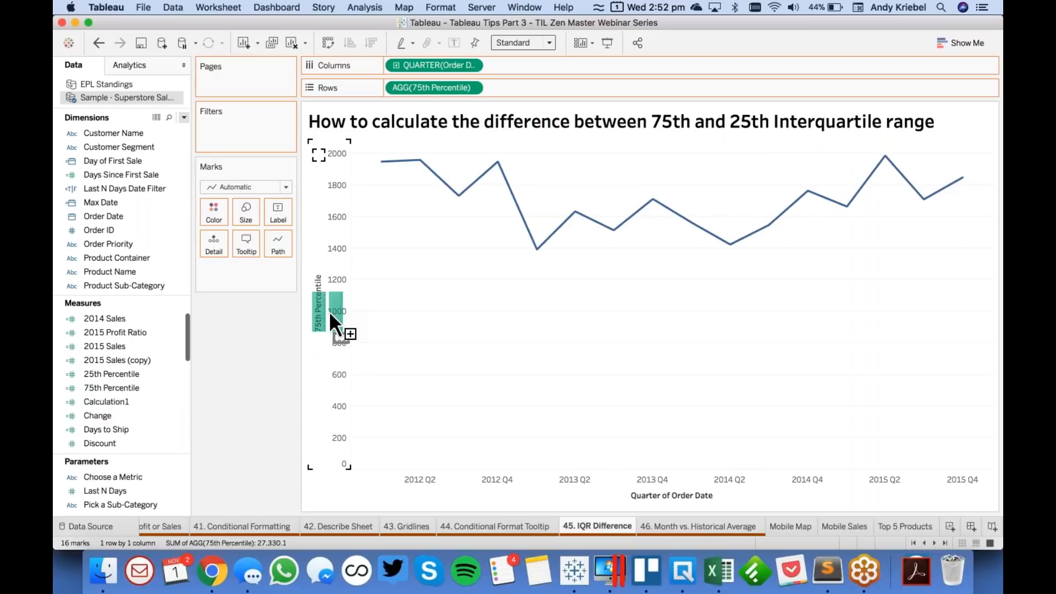
{"action": "left_click_drag", "start_coordinate": [330, 315], "coordinate": [330, 315]}
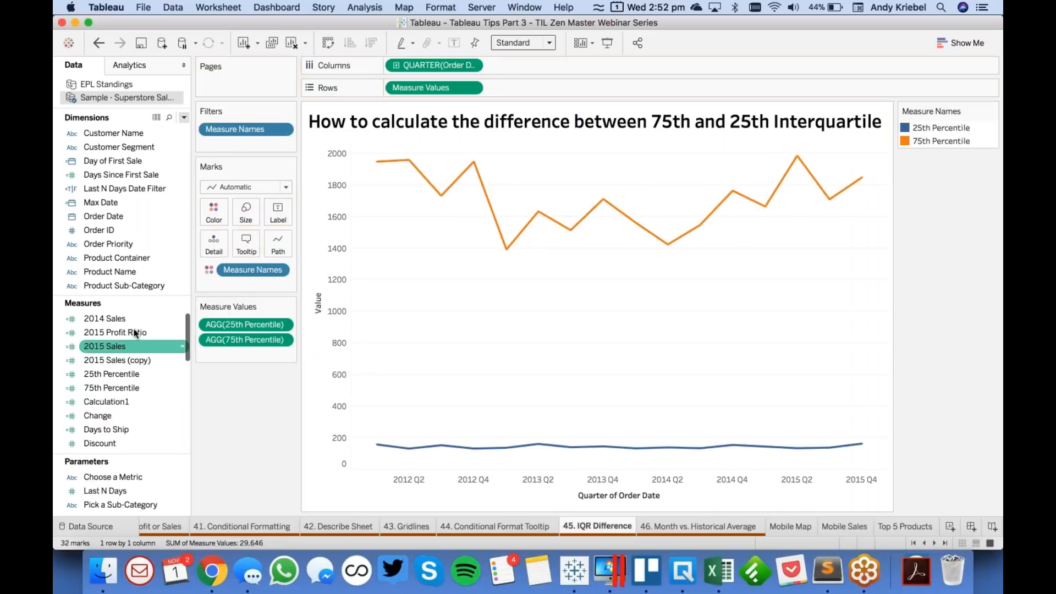
- Rename the 25th Percentile field as 50th Percentile and change its formula to return the 50th percentile of Sales
{"action": "right_click", "coordinate": [129, 377]}
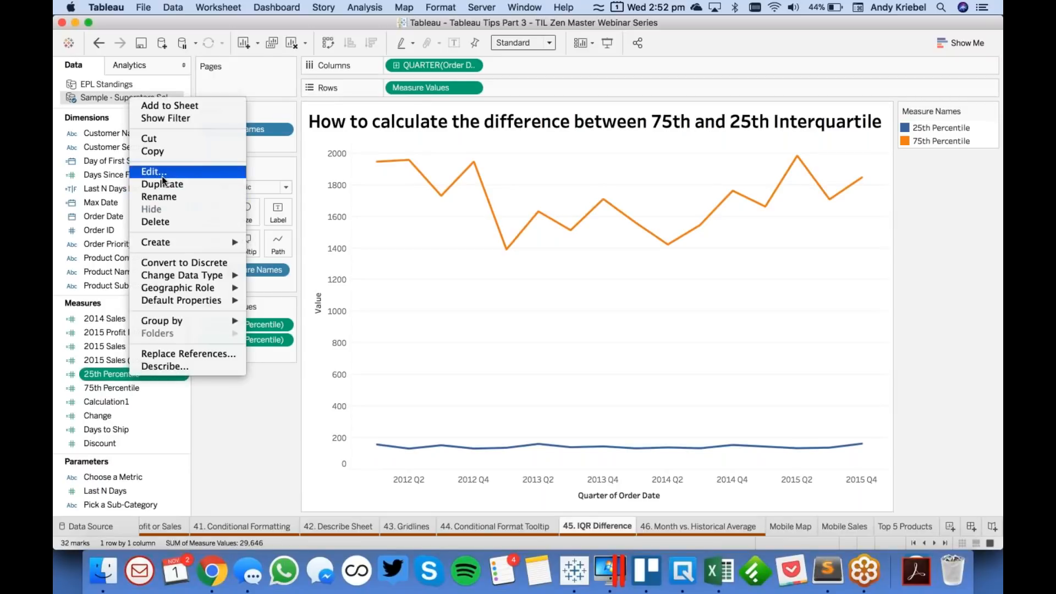
{"action": "left_click", "coordinate": [148, 171]}
{"action": "left_click_drag", "start_coordinate": [179, 232], "coordinate": [152, 231]}
{"action": "type", "text": "50th Percentile"}
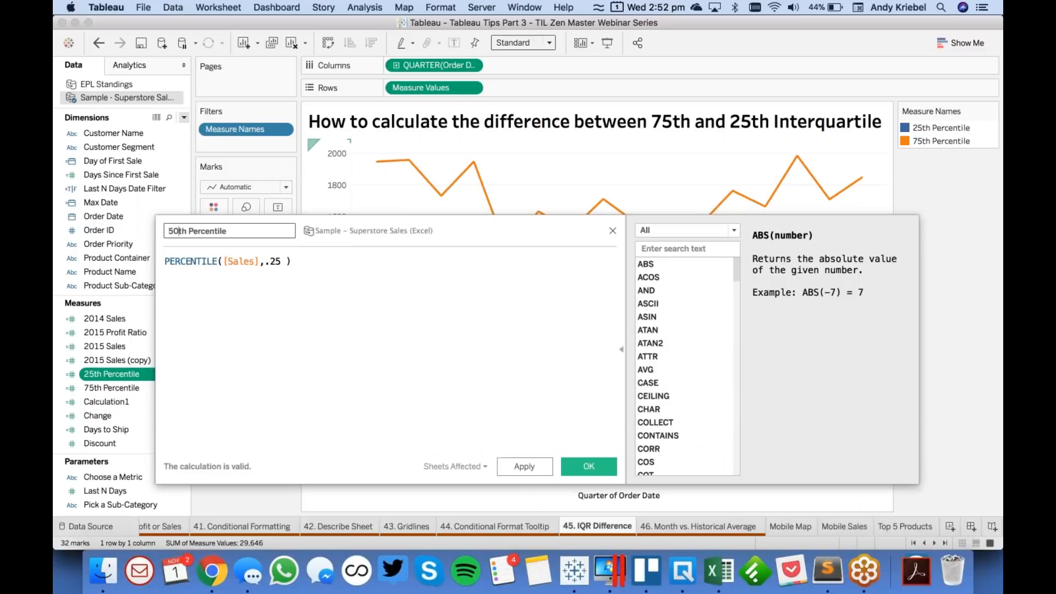
{"action": "left_click", "coordinate": [274, 261]}
{"action": "left_click", "coordinate": [589, 467]}
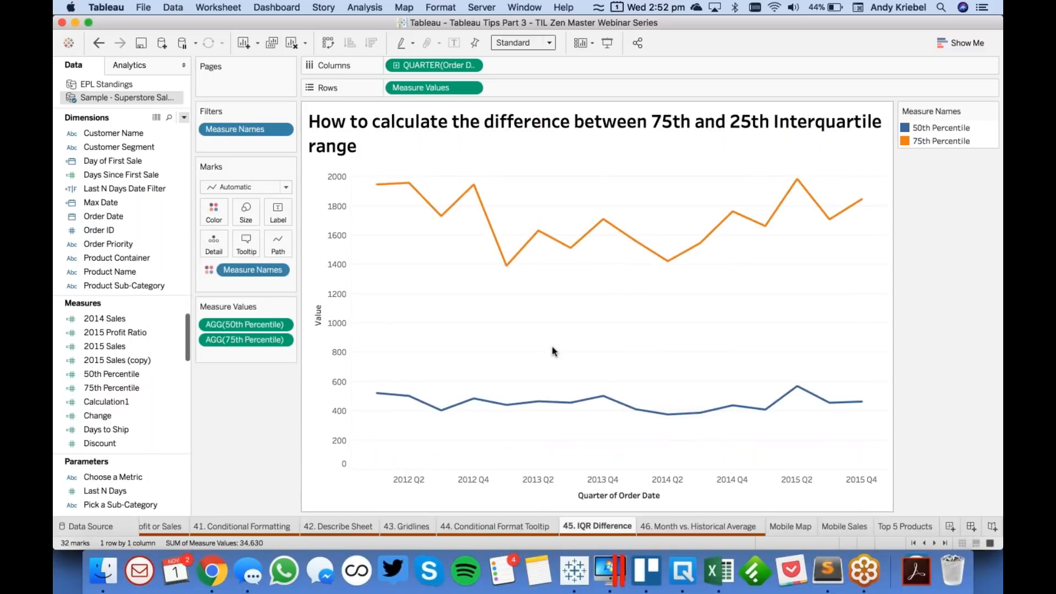
- Edit the worksheet title so that it refers to the 75th and 50th Interquartile range
{"action": "double_click", "coordinate": [672, 125]}
{"action": "left_click_drag", "start_coordinate": [473, 284], "coordinate": [452, 284]}
{"action": "type", "text": "50th Interquartile range"}
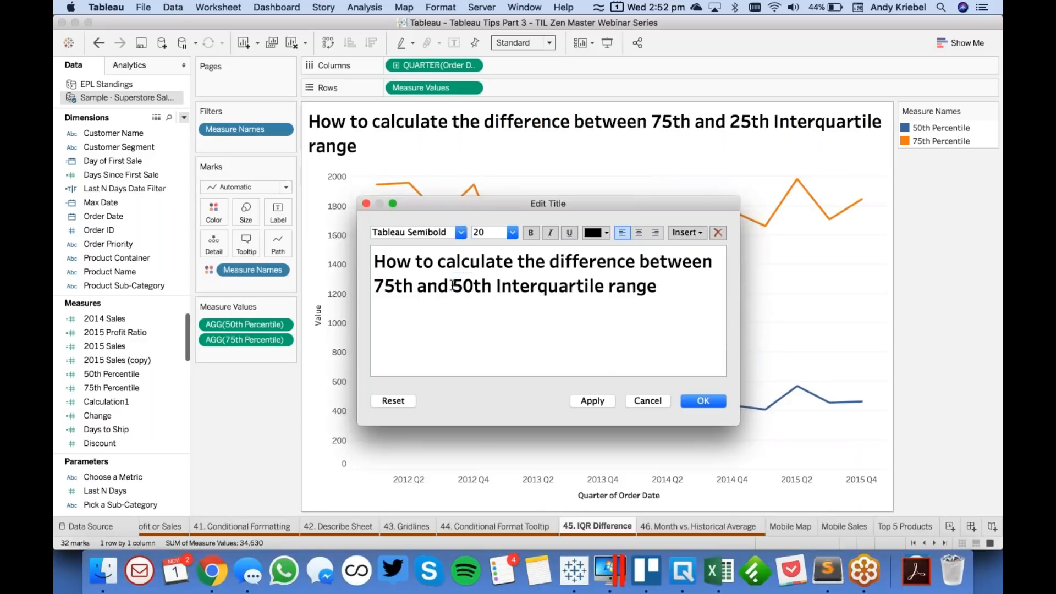
{"action": "left_click", "coordinate": [695, 401]}
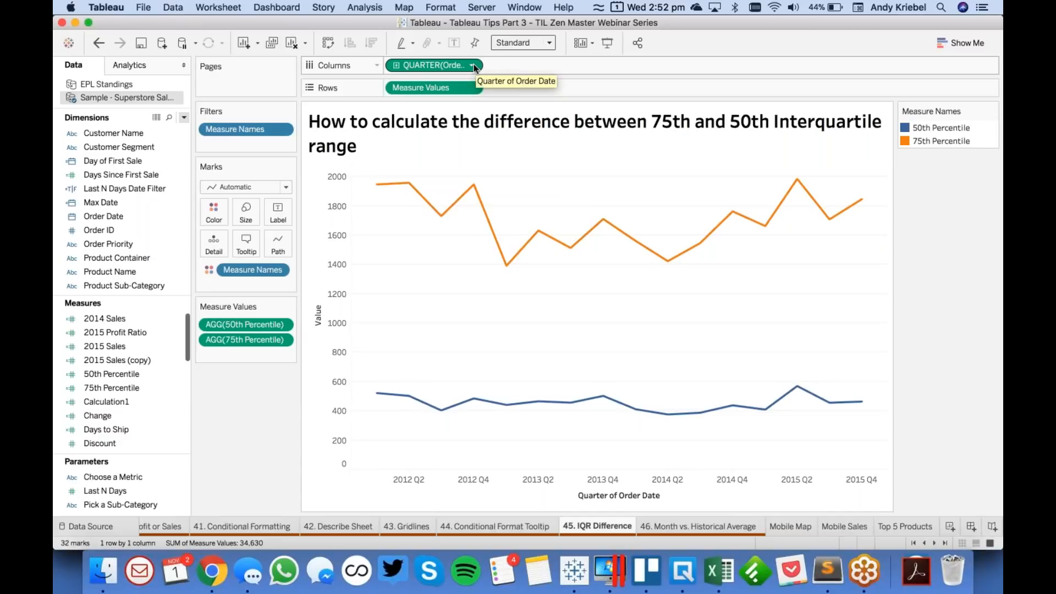
- Duplicate Measure Values on Rows and set the first copy's mark type to Circle
{"action": "left_click_drag", "start_coordinate": [430, 89], "coordinate": [507, 87]}
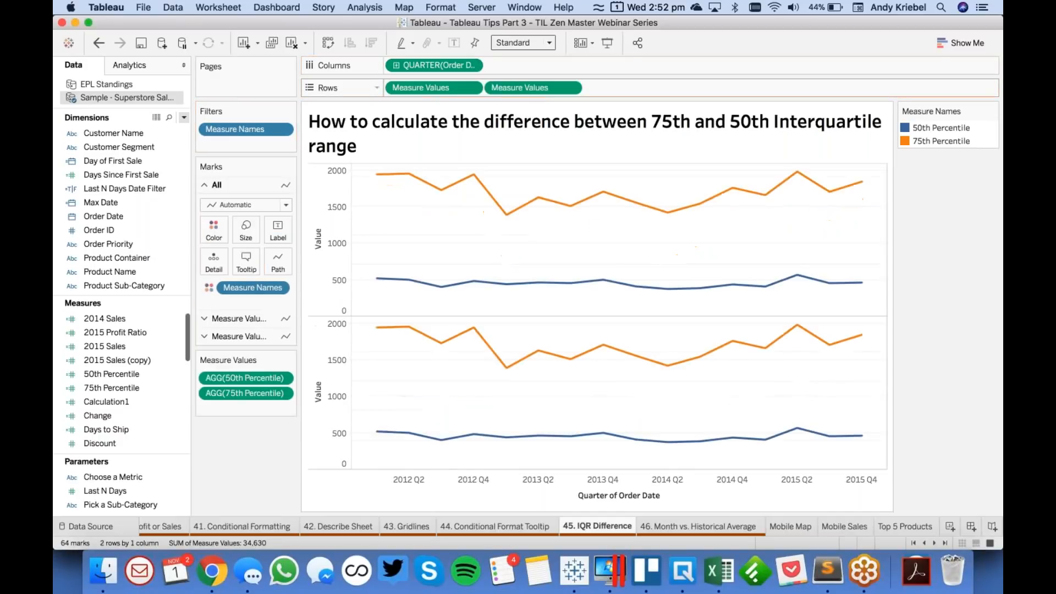
{"action": "left_click", "coordinate": [426, 90]}
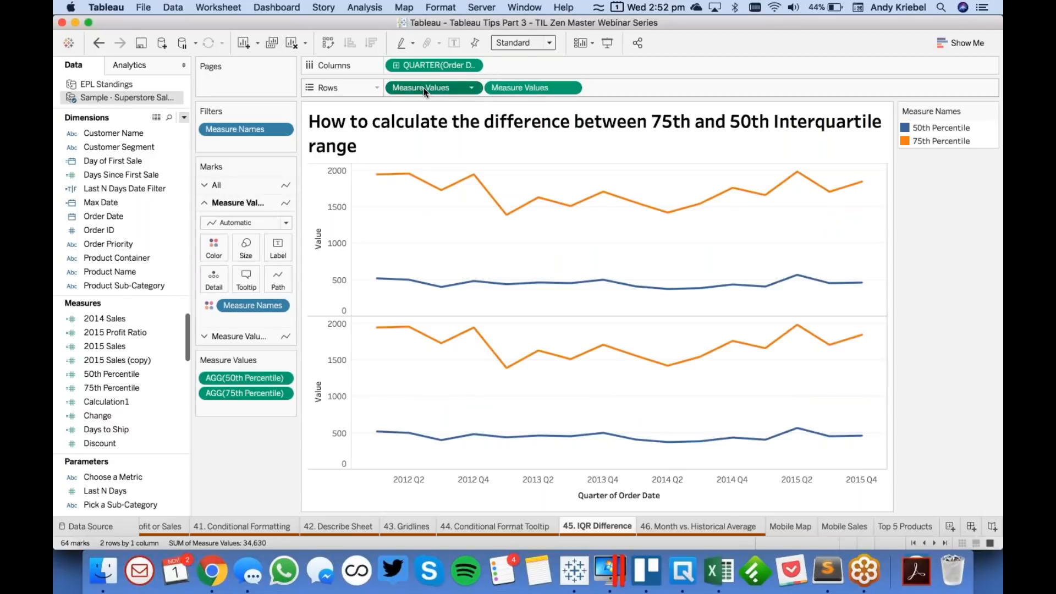
{"action": "left_click", "coordinate": [234, 223]}
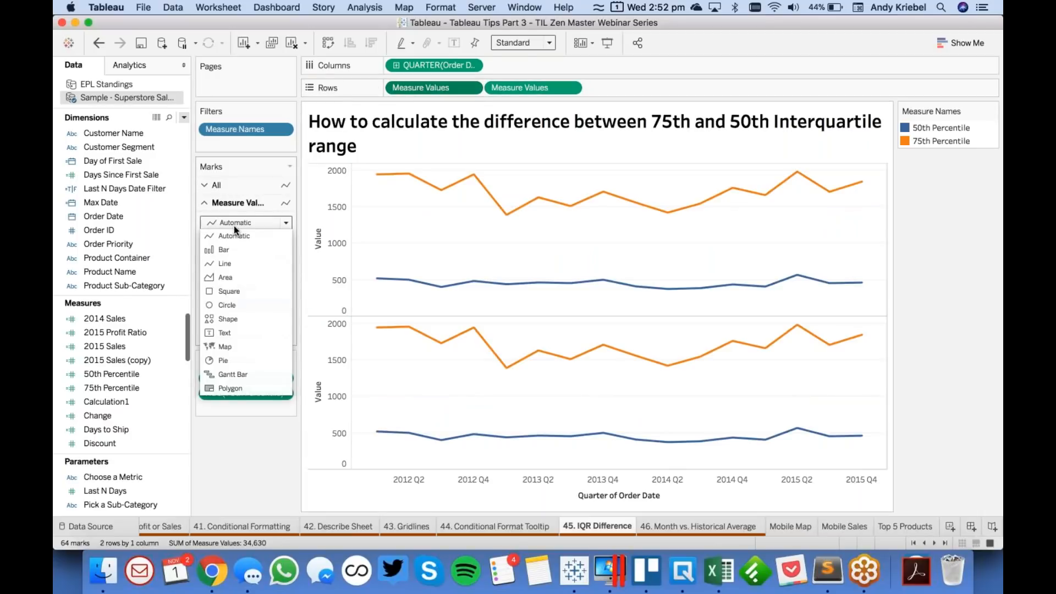
{"action": "left_click", "coordinate": [237, 304]}
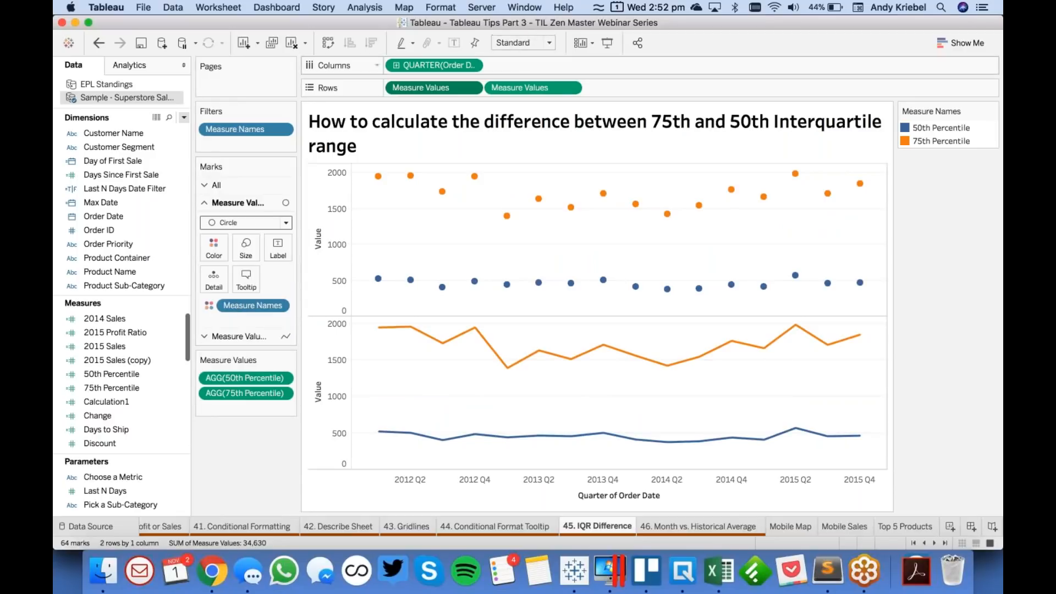
- Move Measure Names to Path for the second Measure Values and make the Order Date quarter discrete
{"action": "left_click", "coordinate": [526, 89]}
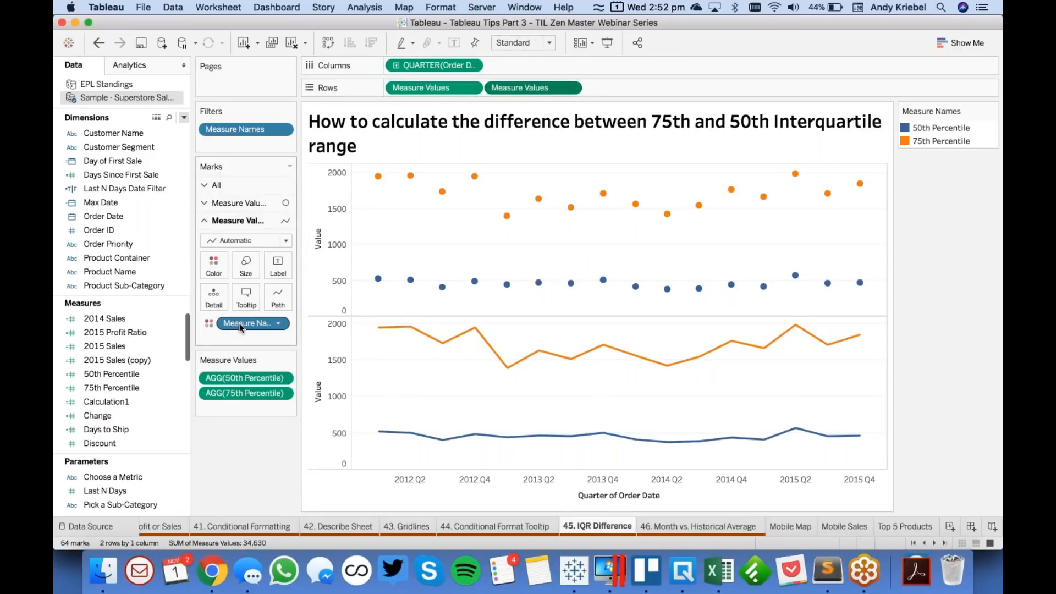
{"action": "left_click_drag", "start_coordinate": [240, 324], "coordinate": [278, 297]}
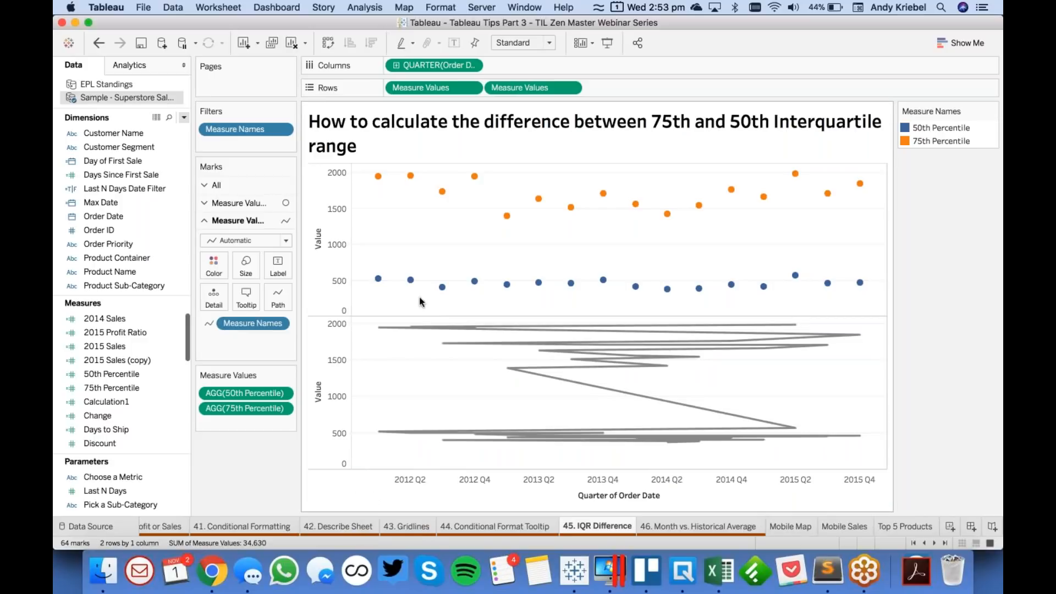
{"action": "left_click", "coordinate": [472, 65]}
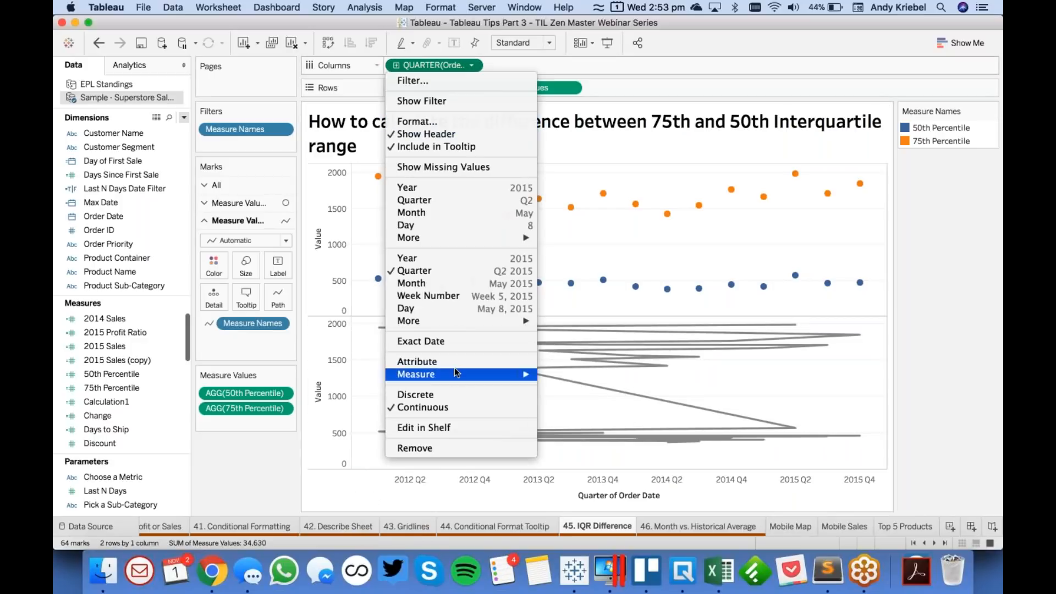
{"action": "left_click", "coordinate": [455, 395]}
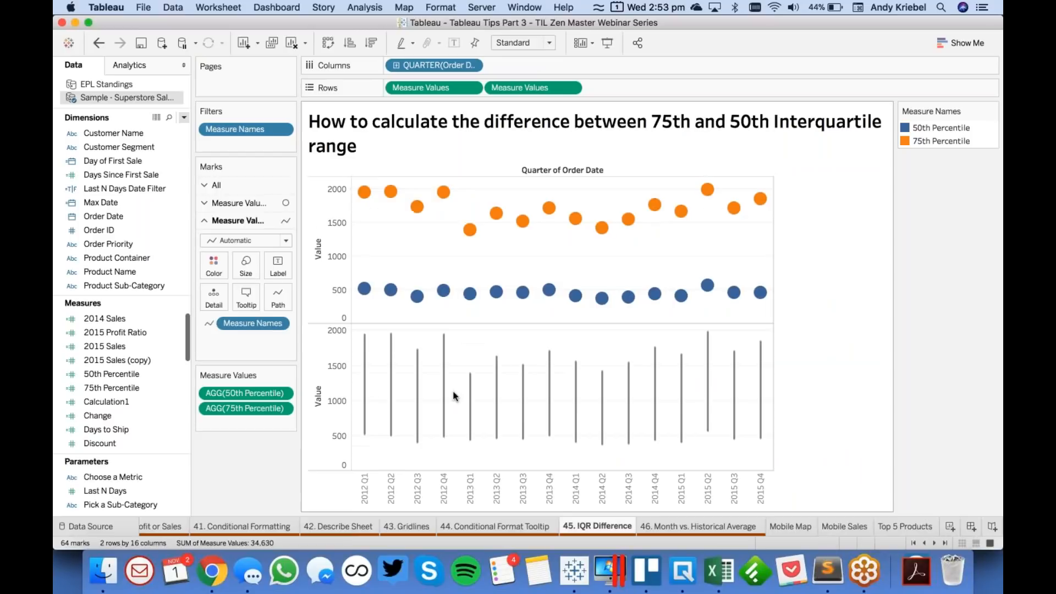
- Combine the two Measure Values charts on a dual axis and synchronize the axes
{"action": "left_click", "coordinate": [568, 89]}
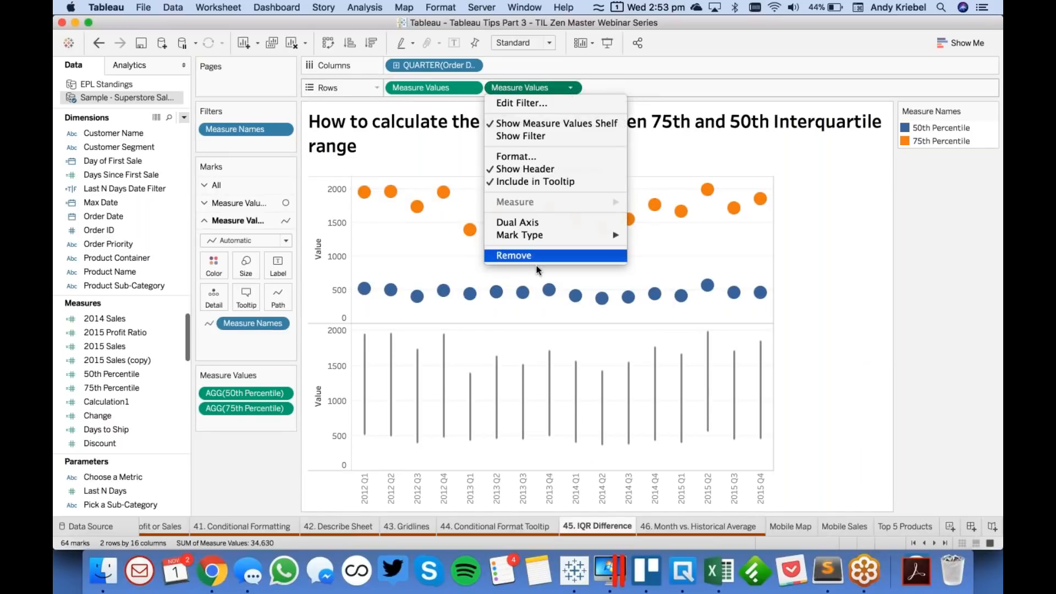
{"action": "left_click", "coordinate": [536, 223]}
{"action": "right_click", "coordinate": [787, 311]}
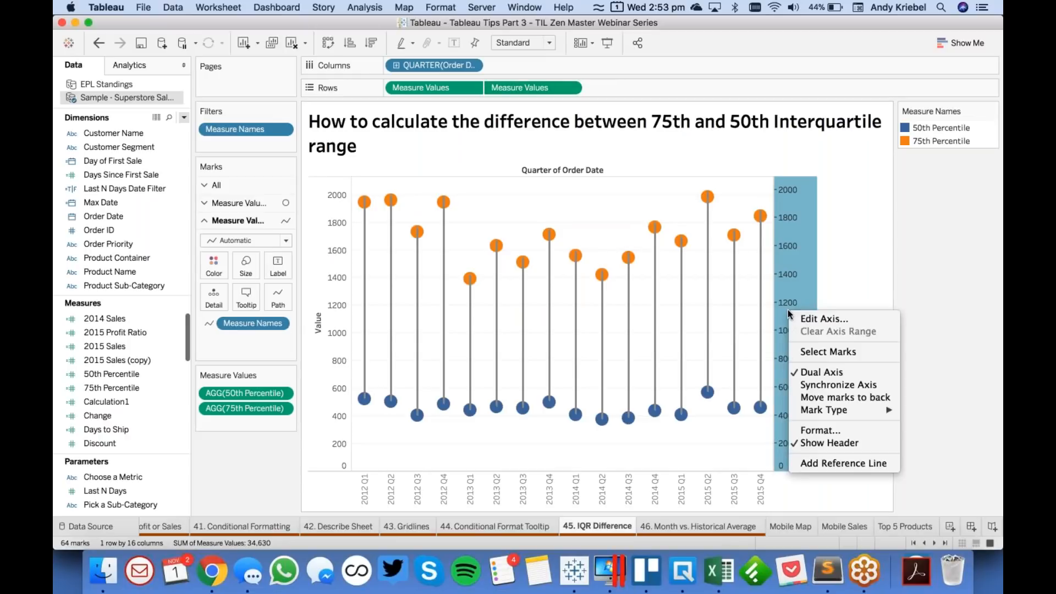
{"action": "left_click", "coordinate": [838, 385]}
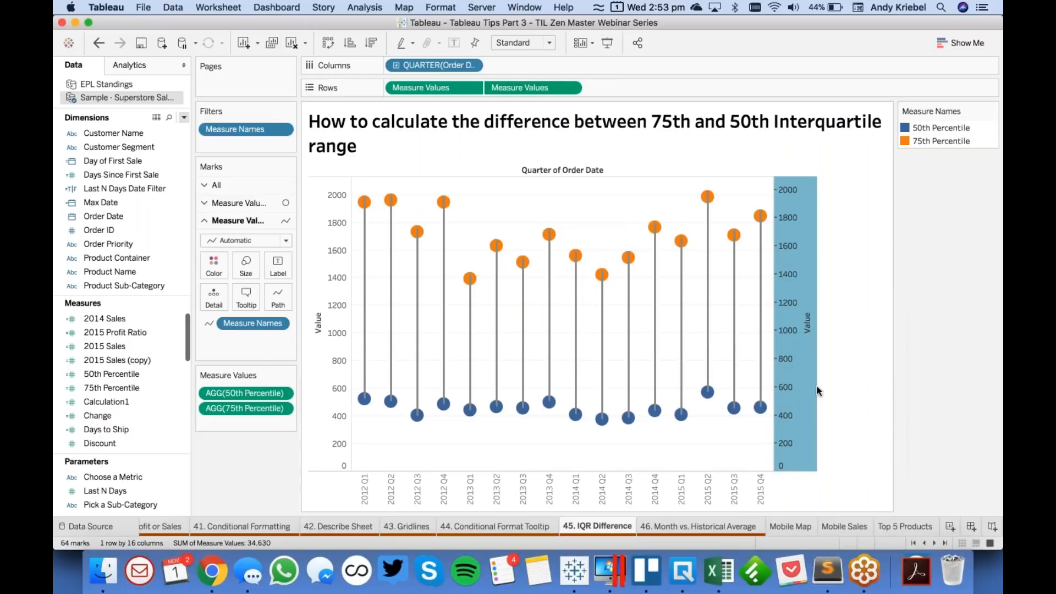
- Send the connecting line marks behind the circles and fit the chart to Entire View
{"action": "right_click", "coordinate": [811, 358]}
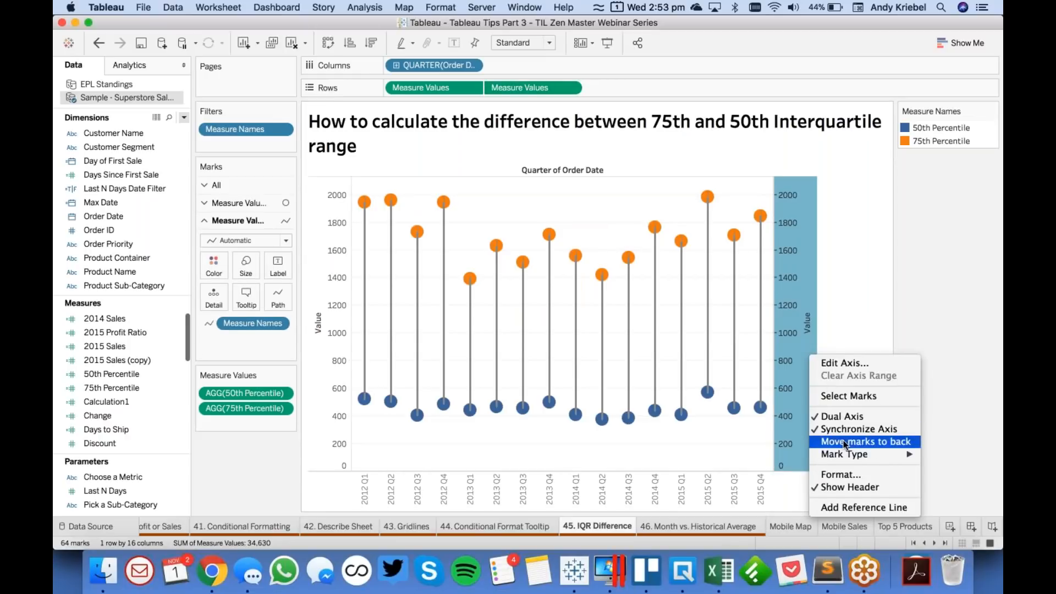
{"action": "left_click", "coordinate": [846, 443]}
{"action": "left_click", "coordinate": [597, 207]}
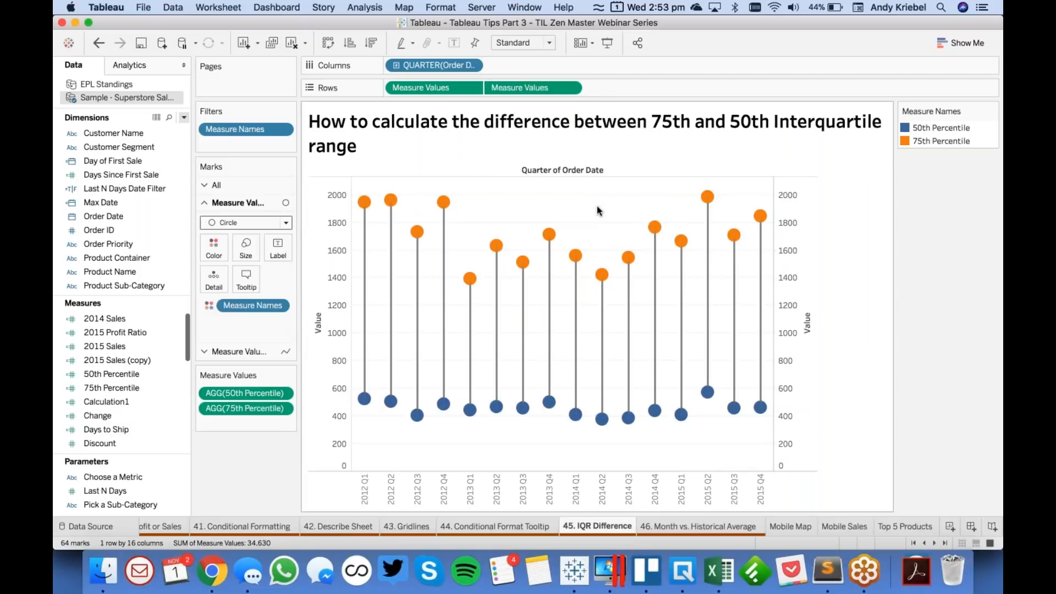
{"action": "left_click", "coordinate": [534, 44]}
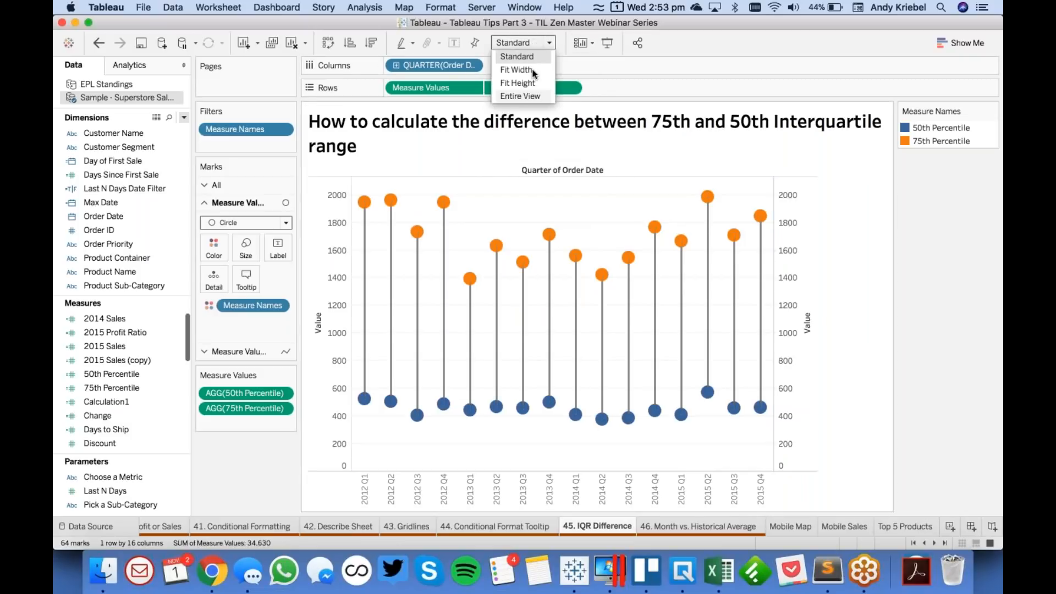
{"action": "left_click", "coordinate": [537, 97]}
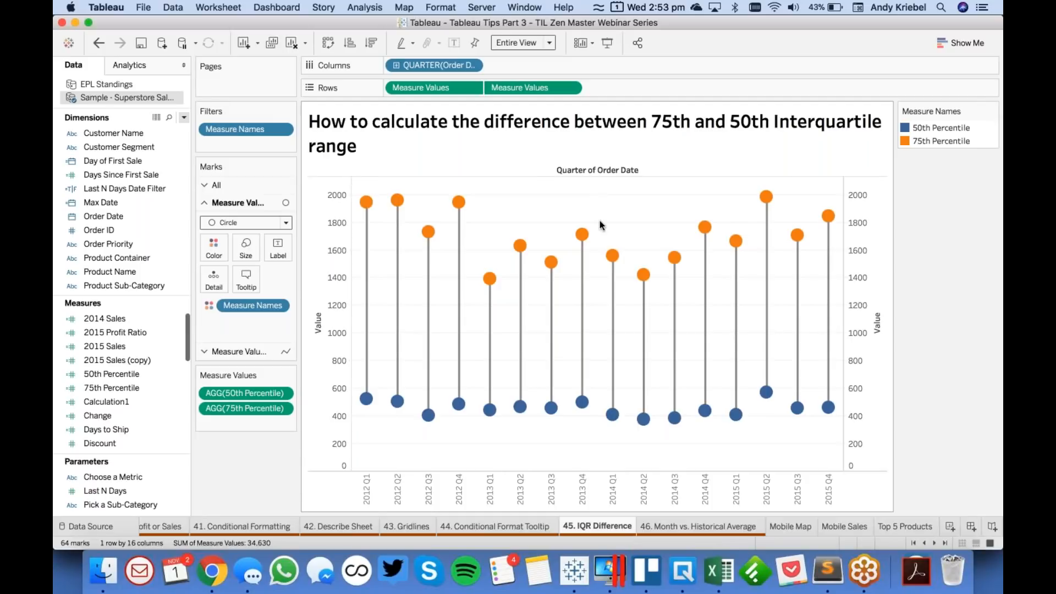
- On the Month vs. Historical Average worksheet, place Order Date by year on Columns
{"action": "left_click", "coordinate": [739, 530]}
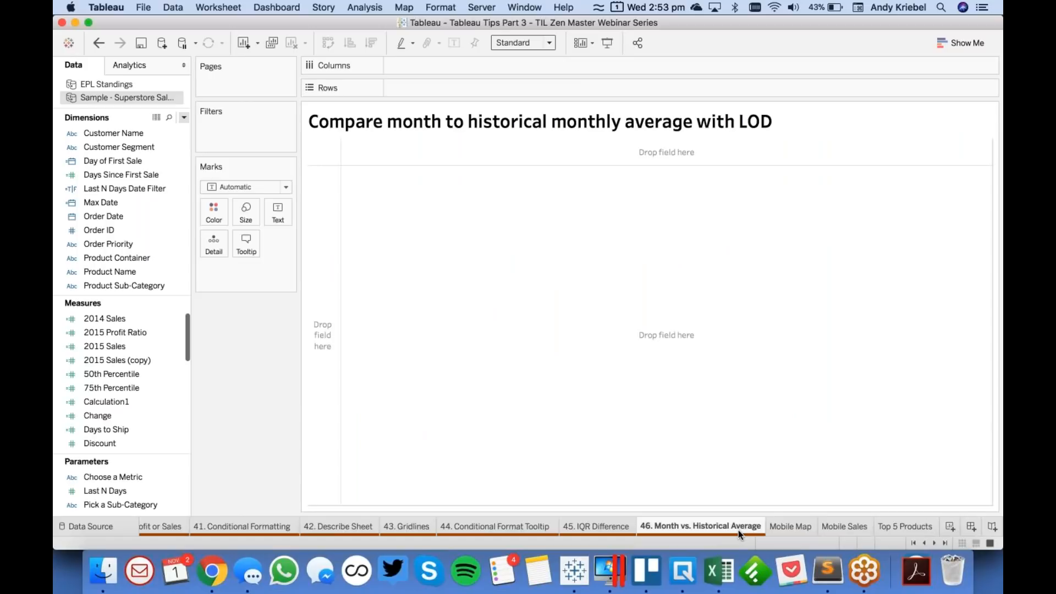
{"action": "left_click", "coordinate": [108, 244]}
{"action": "left_click", "coordinate": [131, 216]}
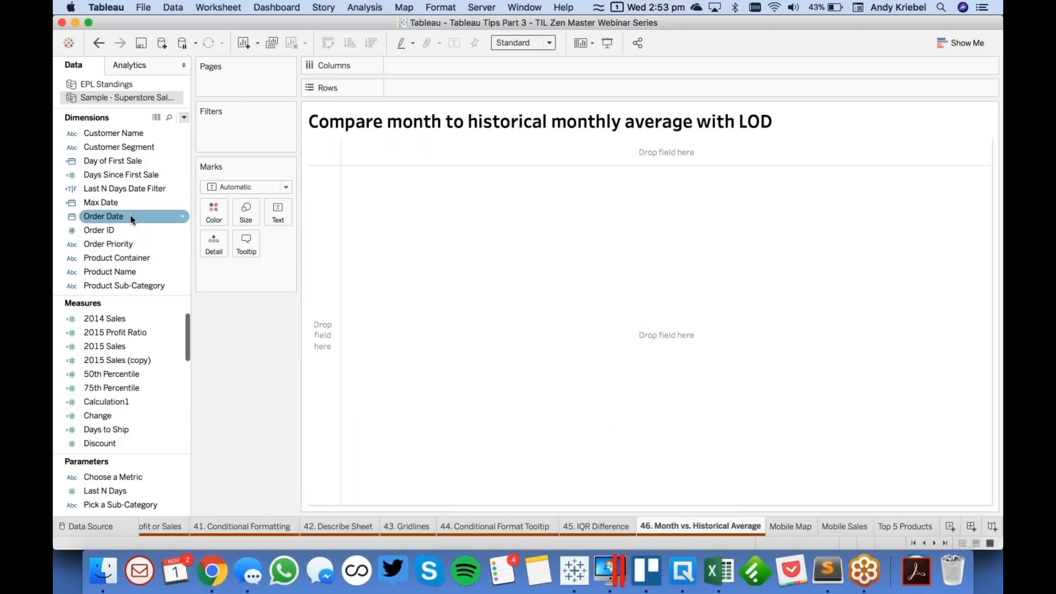
{"action": "left_click_drag", "start_coordinate": [131, 215], "coordinate": [434, 65]}
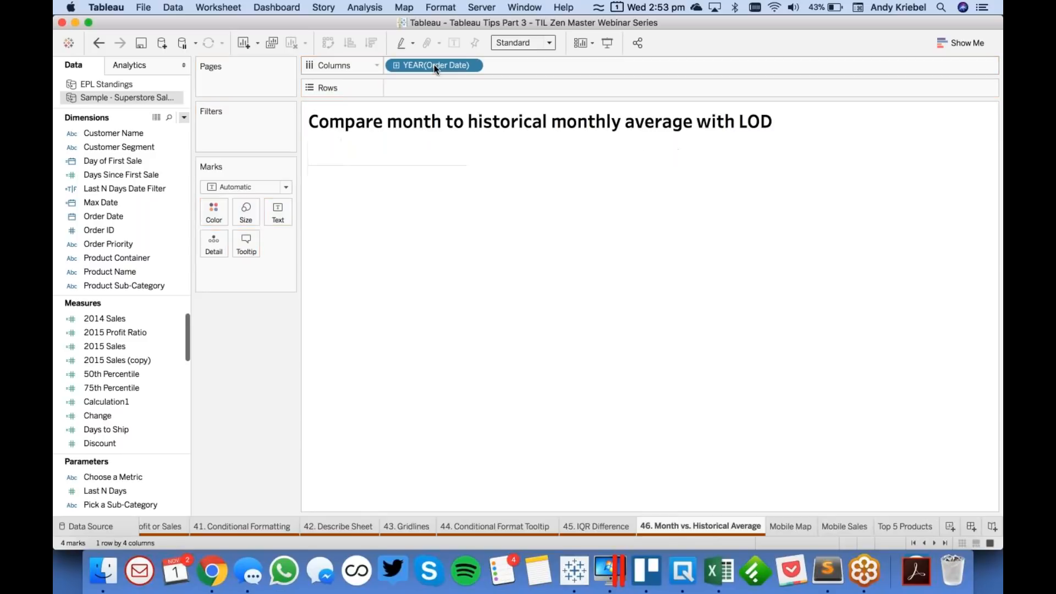
- Break Order Date down to the discrete month level and move that month field from Columns to Detail
{"action": "left_click", "coordinate": [393, 66]}
{"action": "left_click", "coordinate": [570, 64]}
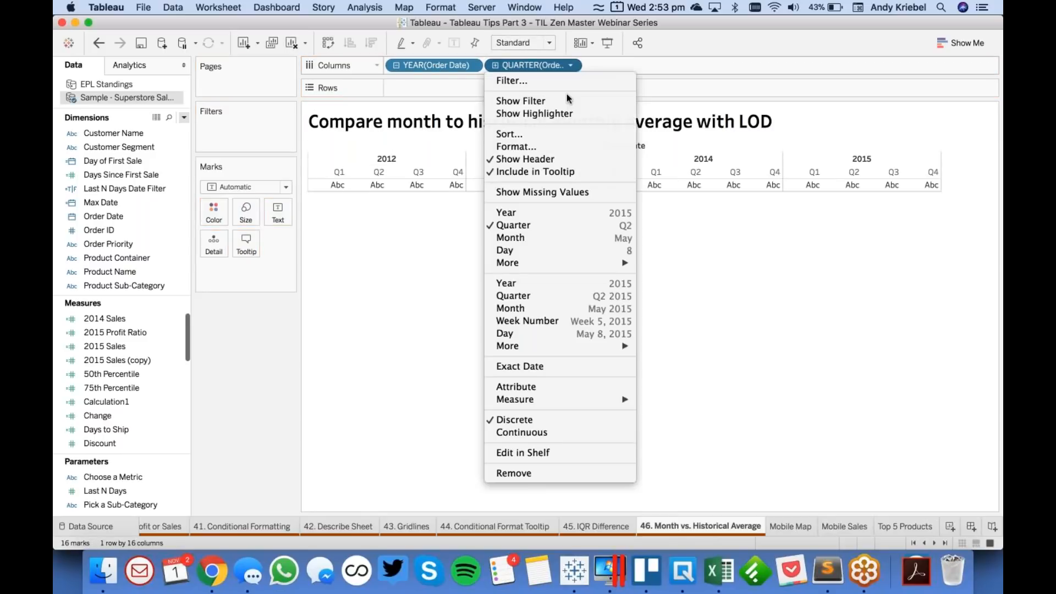
{"action": "left_click", "coordinate": [555, 309]}
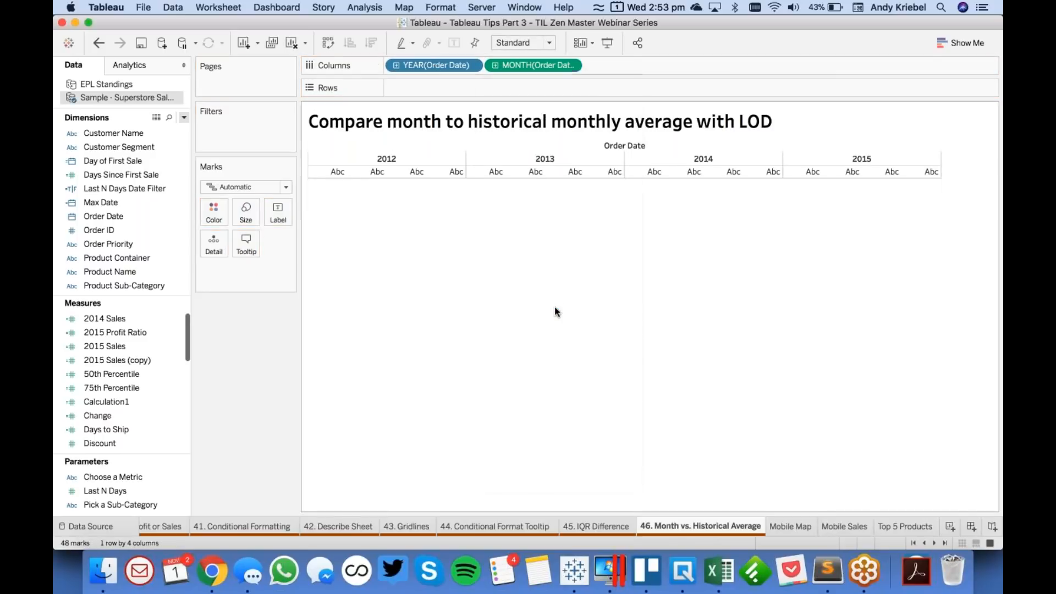
{"action": "left_click", "coordinate": [570, 66]}
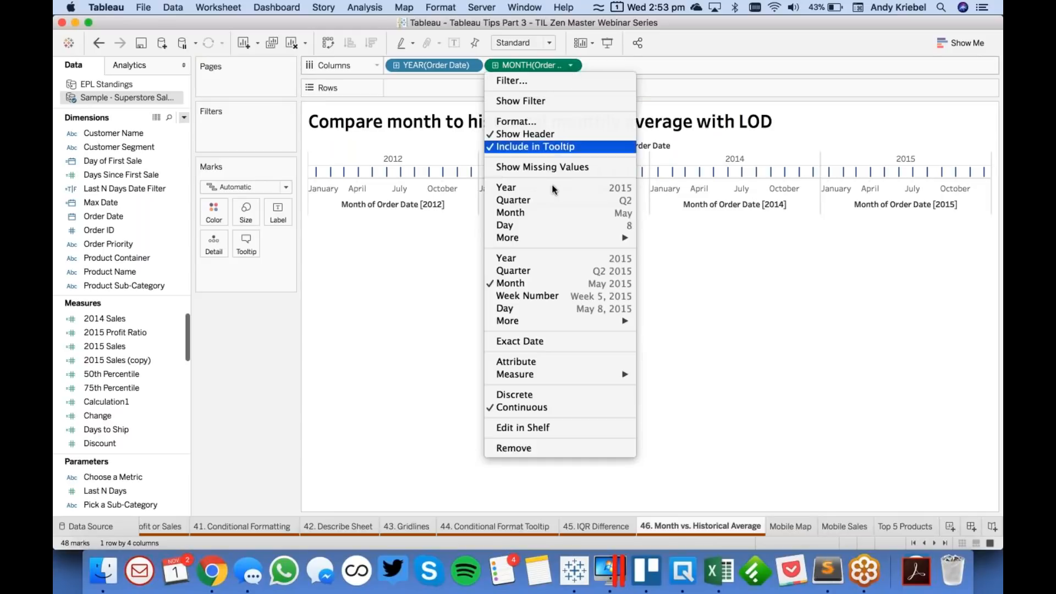
{"action": "left_click", "coordinate": [549, 212]}
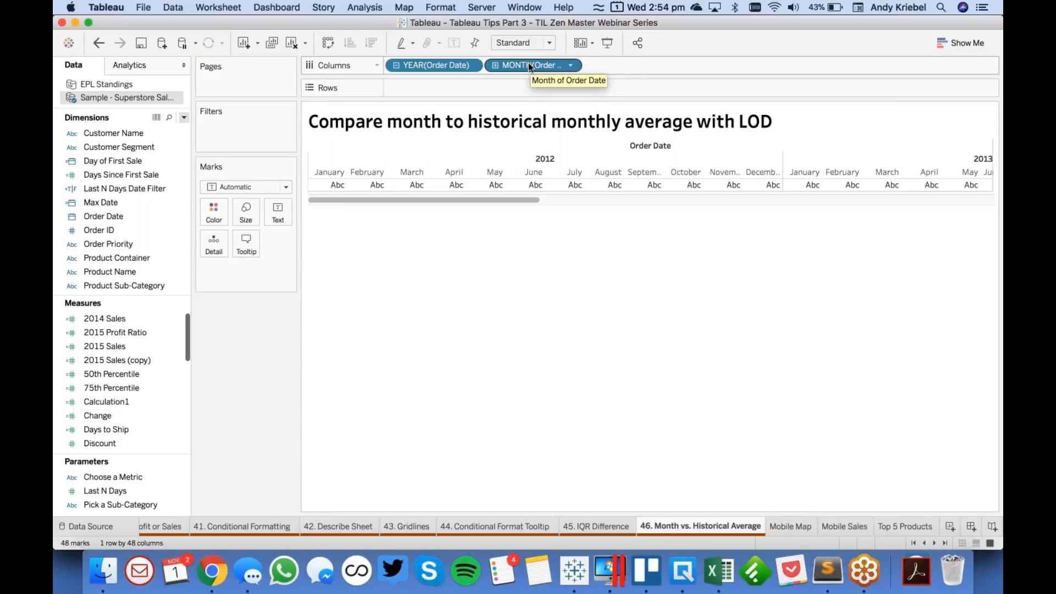
{"action": "left_click_drag", "start_coordinate": [528, 65], "coordinate": [213, 247]}
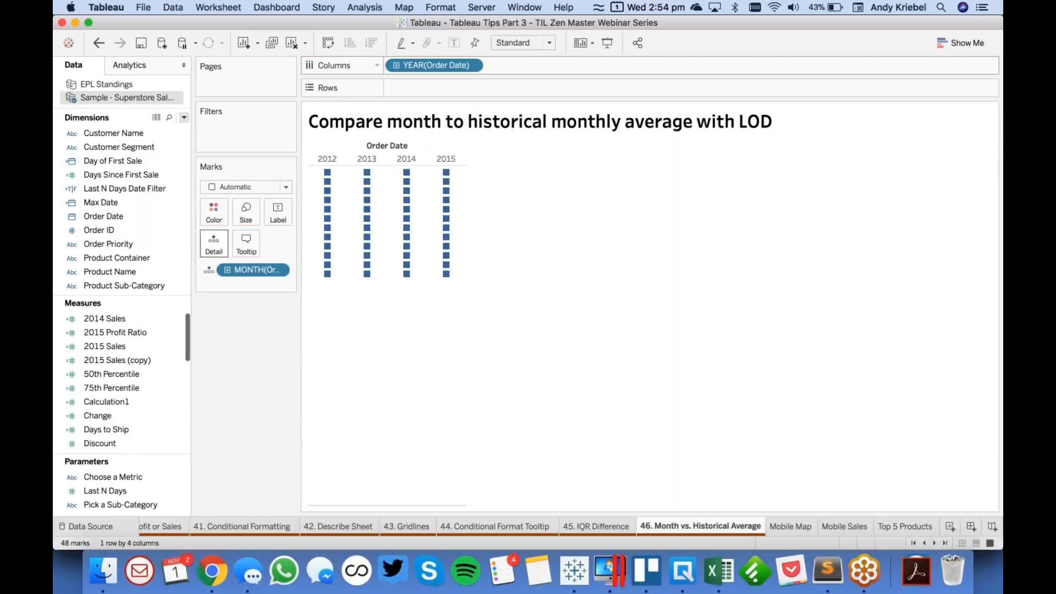
- Plot the sum of Sales on Rows as circle marks and fit the chart to Entire View
{"action": "left_click", "coordinate": [157, 337]}
{"action": "scroll", "coordinate": [128, 417], "scroll_direction": "down", "scroll_amount": 5}
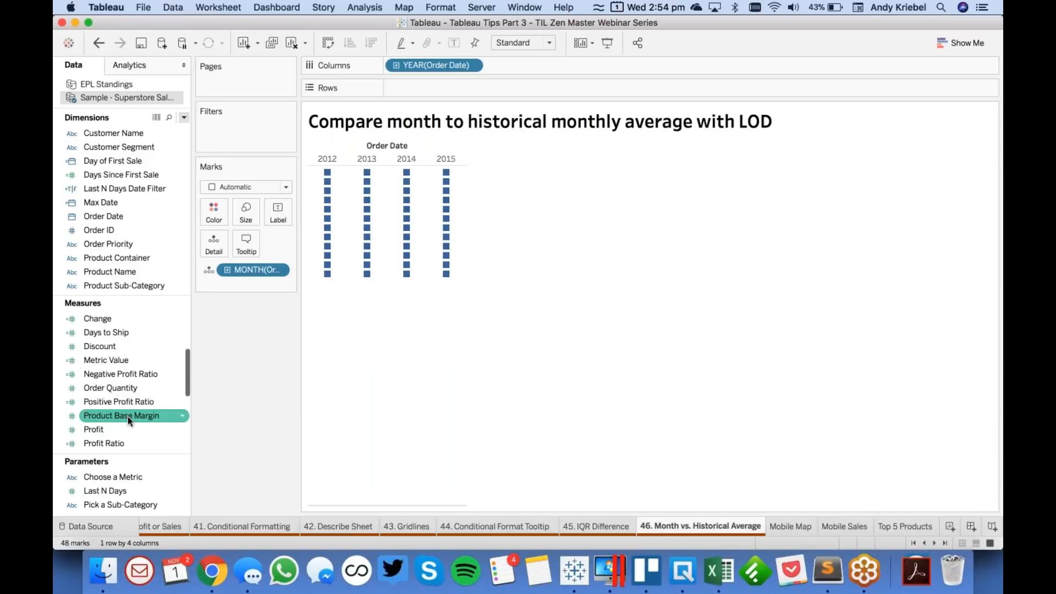
{"action": "left_click_drag", "start_coordinate": [127, 418], "coordinate": [428, 91]}
{"action": "left_click", "coordinate": [245, 186]}
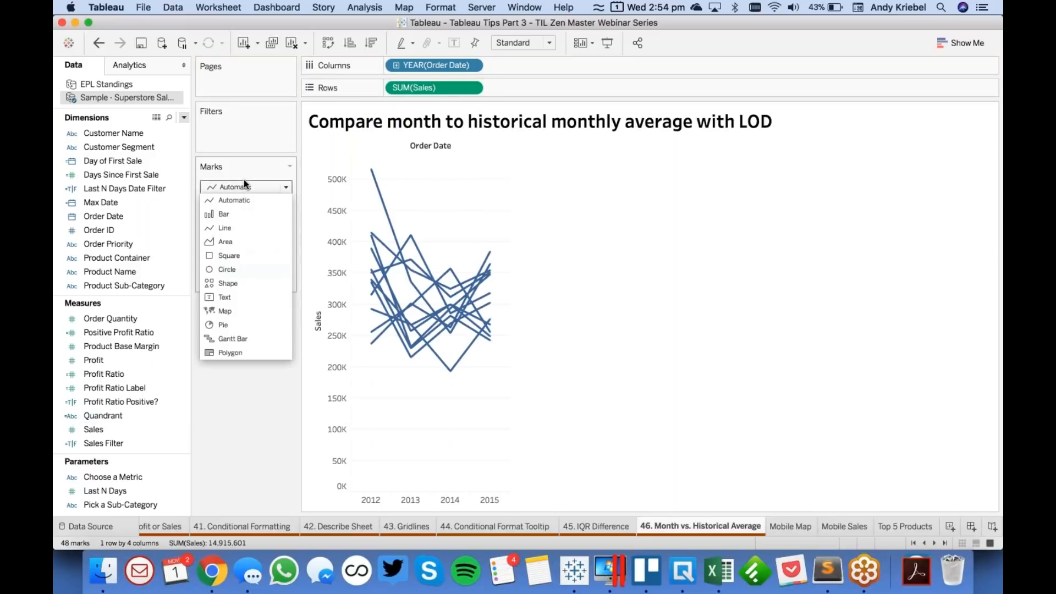
{"action": "left_click", "coordinate": [253, 270]}
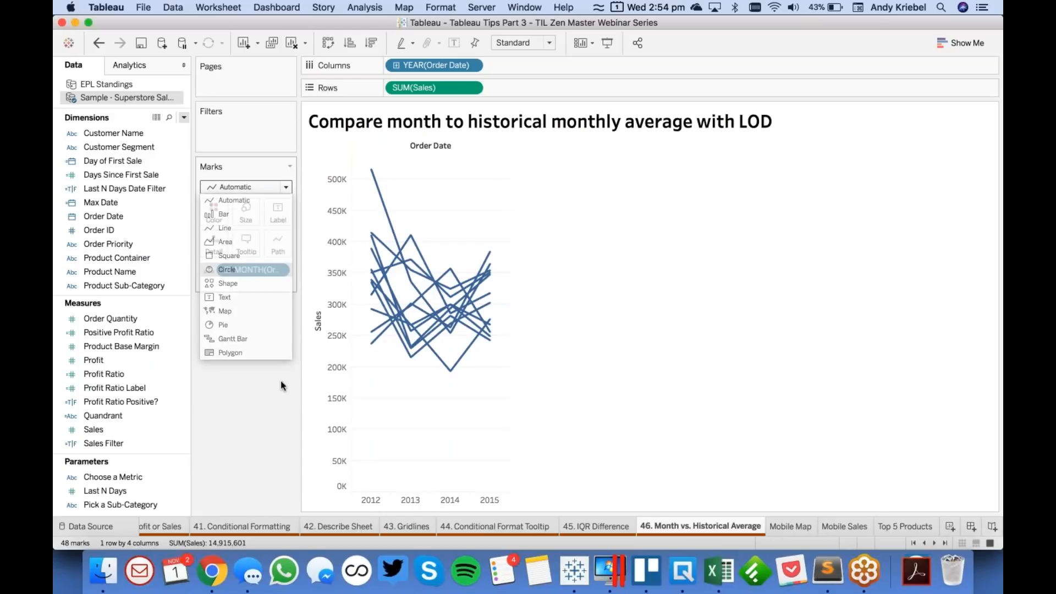
{"action": "left_click", "coordinate": [525, 43]}
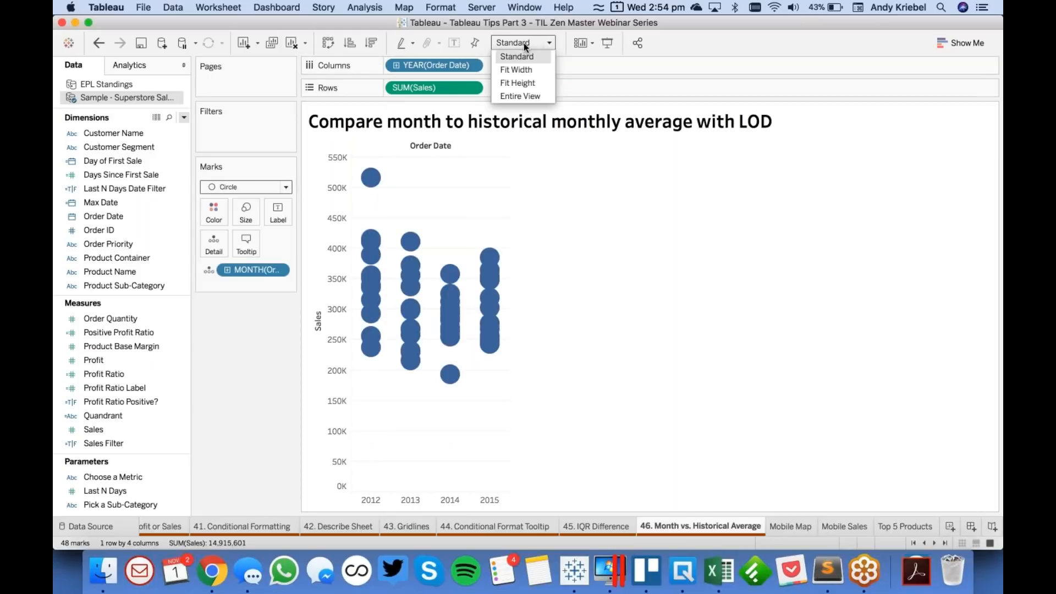
{"action": "left_click", "coordinate": [528, 96]}
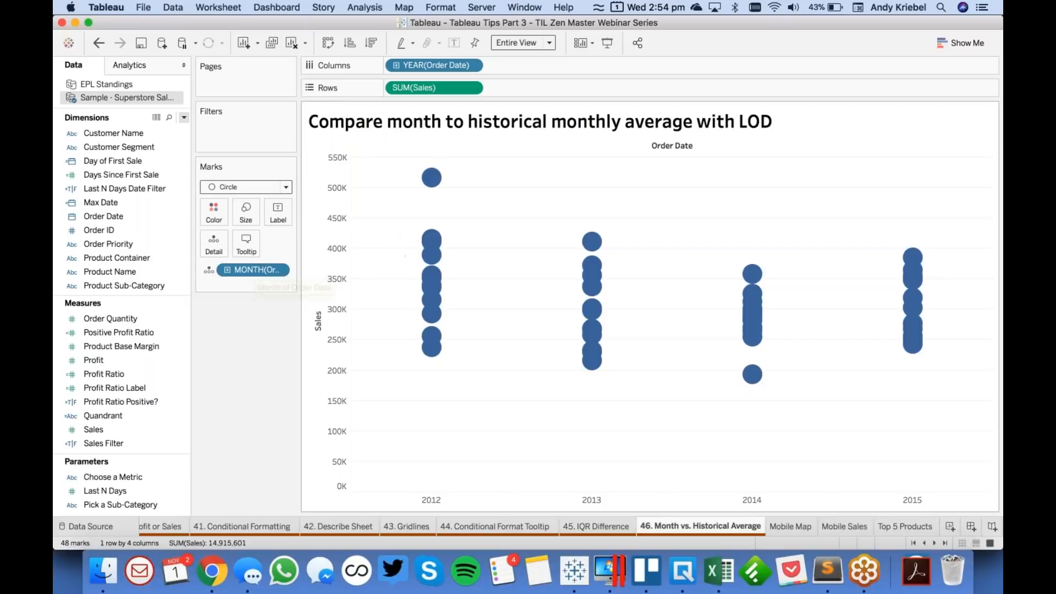
{"action": "mouse_move", "coordinate": [437, 360]}
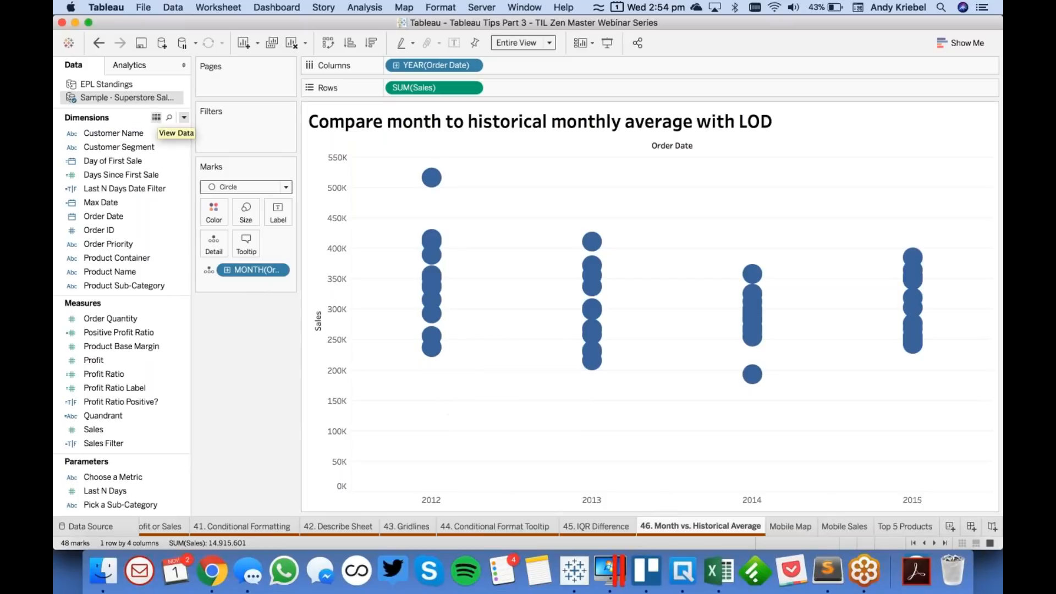
- Create a calculated field named Monthly Average Across Years
{"action": "left_click", "coordinate": [184, 118]}
{"action": "left_click", "coordinate": [160, 131]}
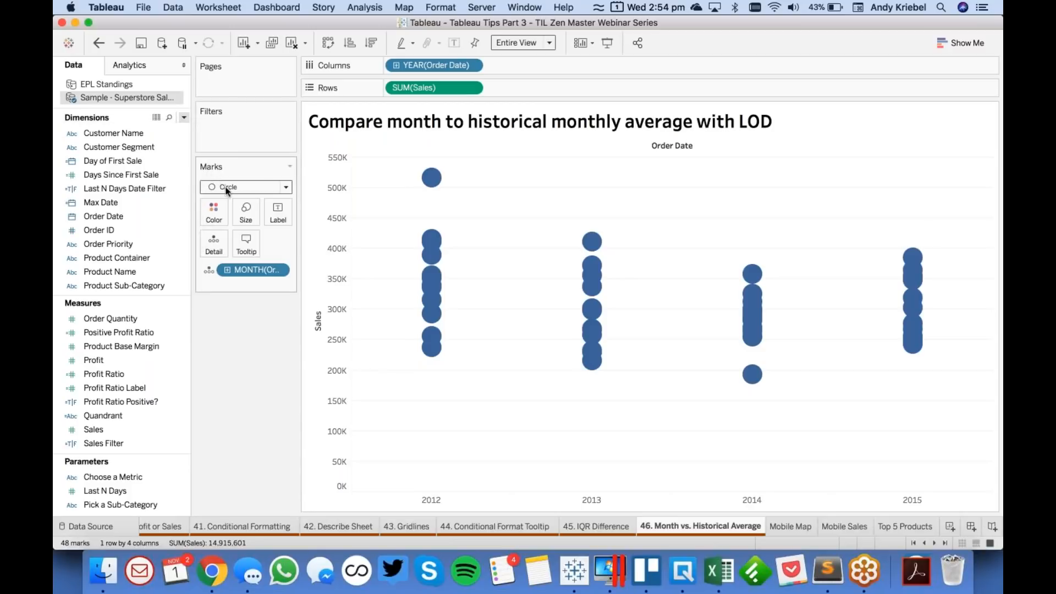
{"action": "type", "text": "Monthly Average Across "}
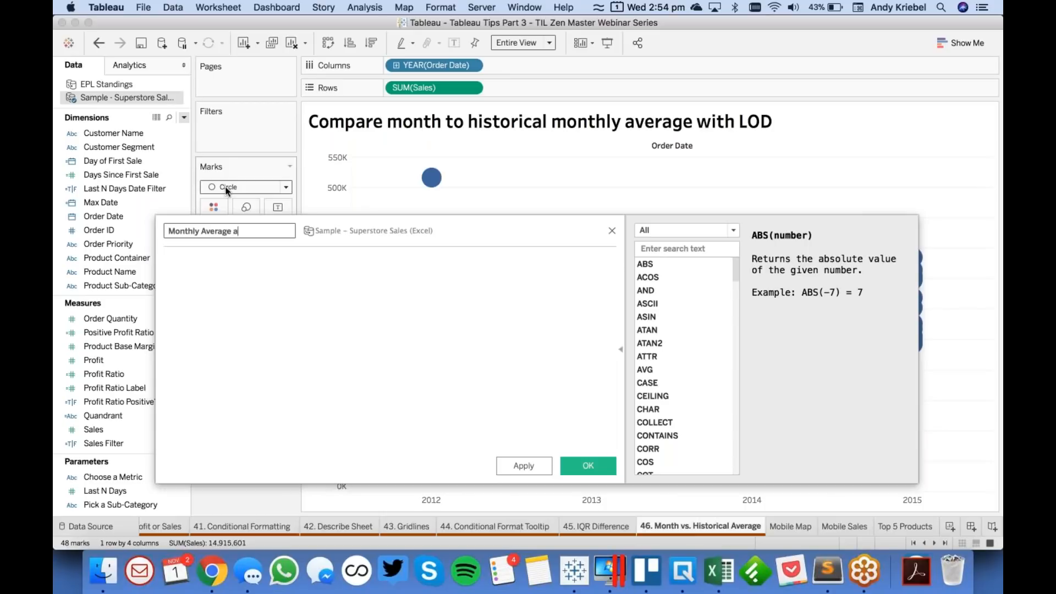
{"action": "type", "text": "Years"}
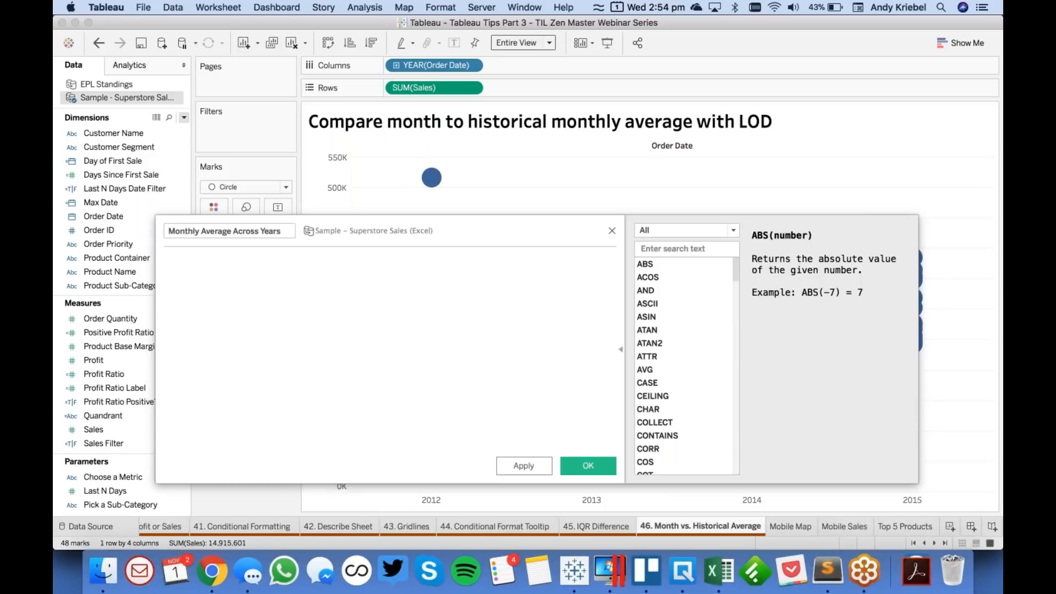
{"action": "type", "text": "{FIXED"}
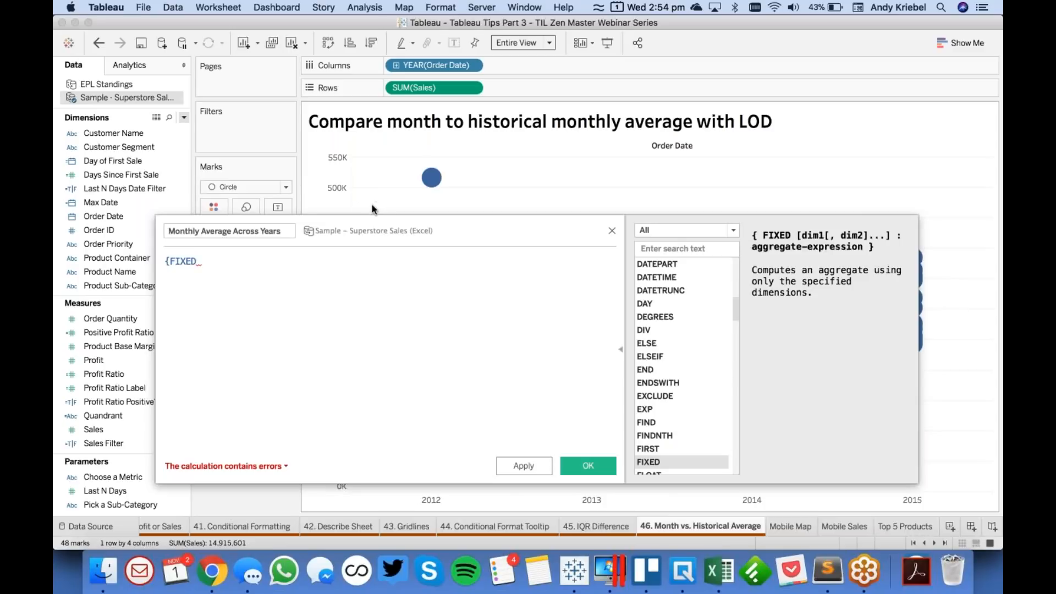
- Begin the formula with a FIXED expression using the worksheet's month of Order Date as its dimension, with the function reference collapsed
{"action": "left_click_drag", "start_coordinate": [385, 226], "coordinate": [496, 269]}
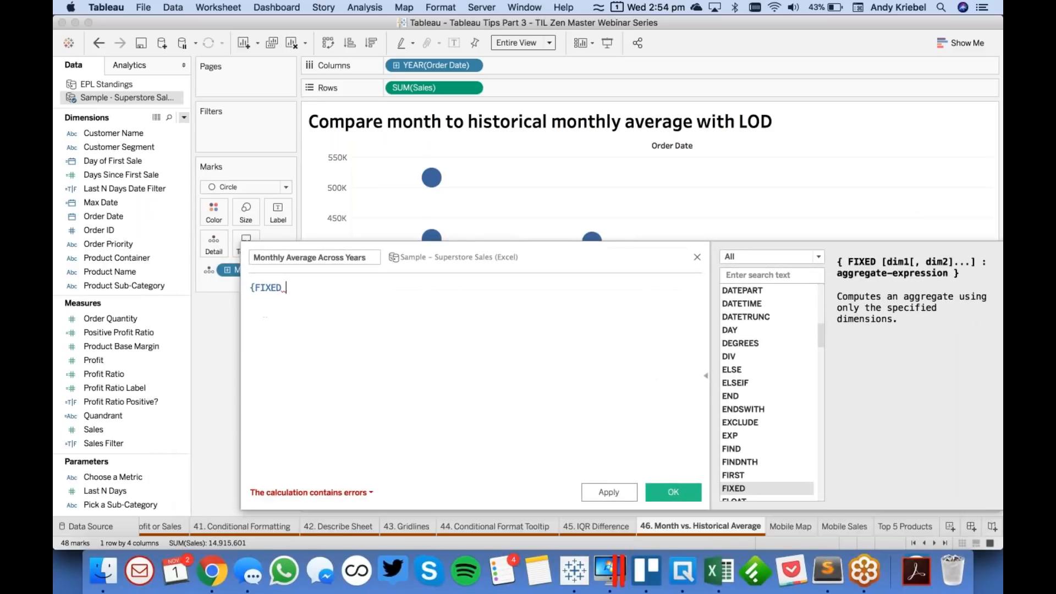
{"action": "left_click", "coordinate": [706, 376]}
{"action": "left_click_drag", "start_coordinate": [568, 259], "coordinate": [631, 232]}
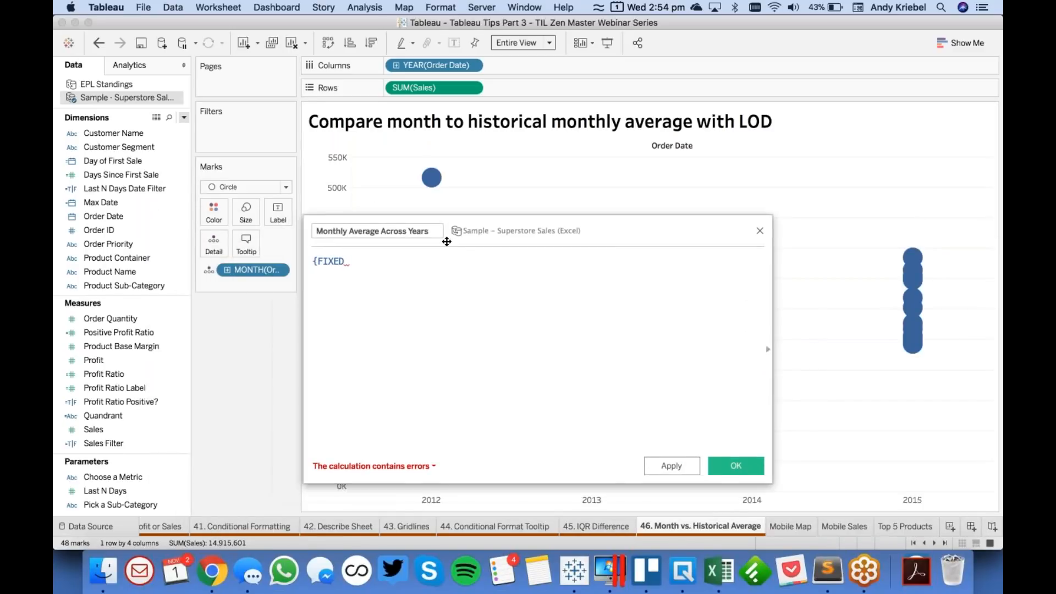
{"action": "left_click_drag", "start_coordinate": [254, 271], "coordinate": [432, 283]}
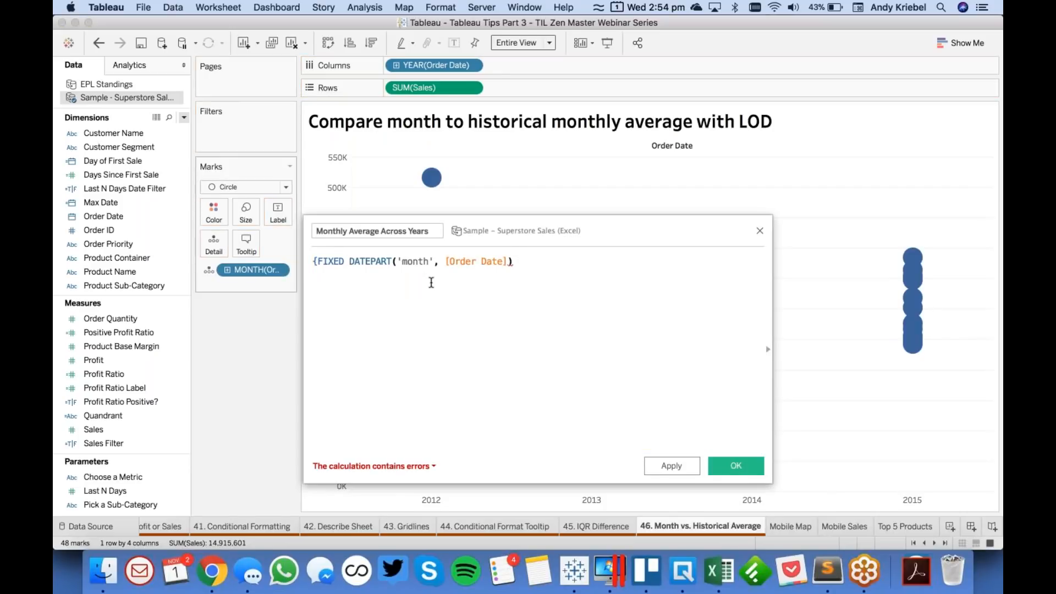
- Complete the formula so it reads {FIXED DATEPART('month', [Order Date]) : SUM([Sales])}
{"action": "type", "text": ": "}
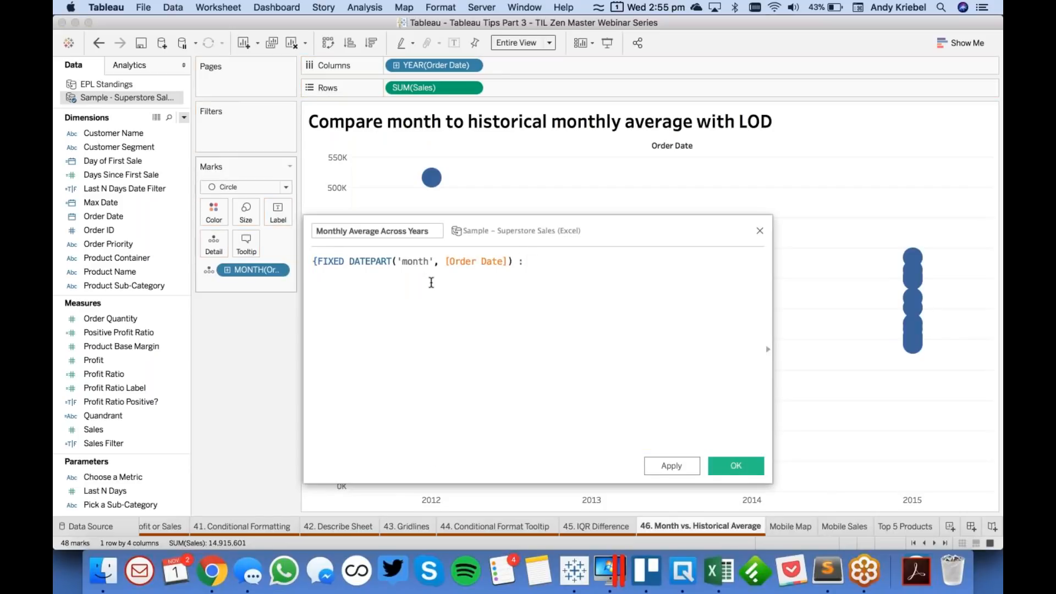
{"action": "type", "text": "Sal"}
{"action": "key", "text": "BackSpace"}
{"action": "key", "text": "BackSpace"}
{"action": "type", "text": "u"}
{"action": "key", "text": "Return"}
{"action": "type", "text": "S"}
{"action": "key", "text": "Return"}
{"action": "type", "text": "}"}
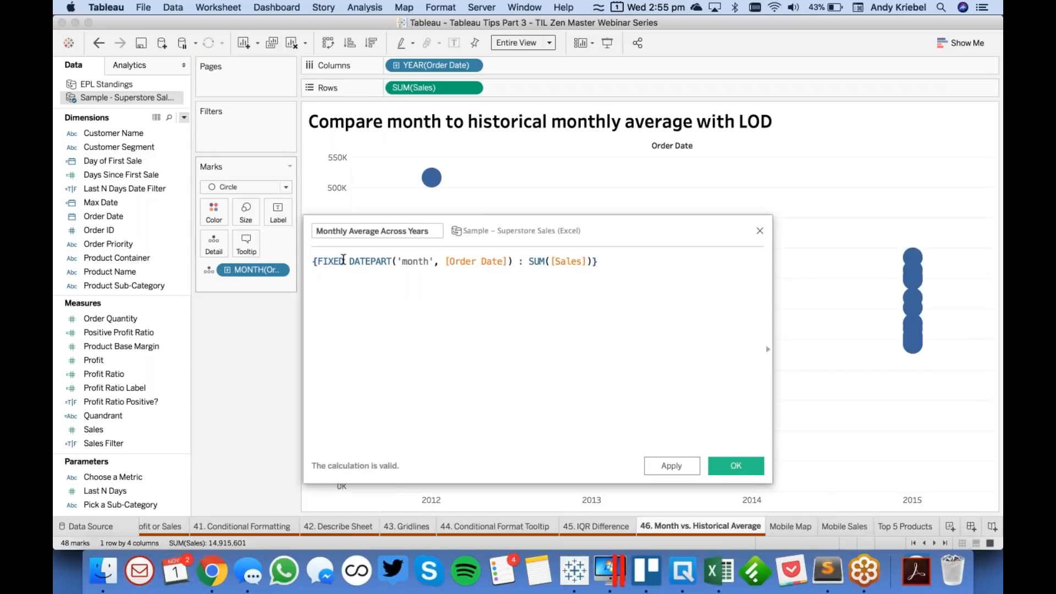
- Replace DATEPART with DATETRUNC in the formula and wrap the whole FIXED expression in AVG()
{"action": "left_click", "coordinate": [347, 261]}
{"action": "double_click", "coordinate": [379, 260]}
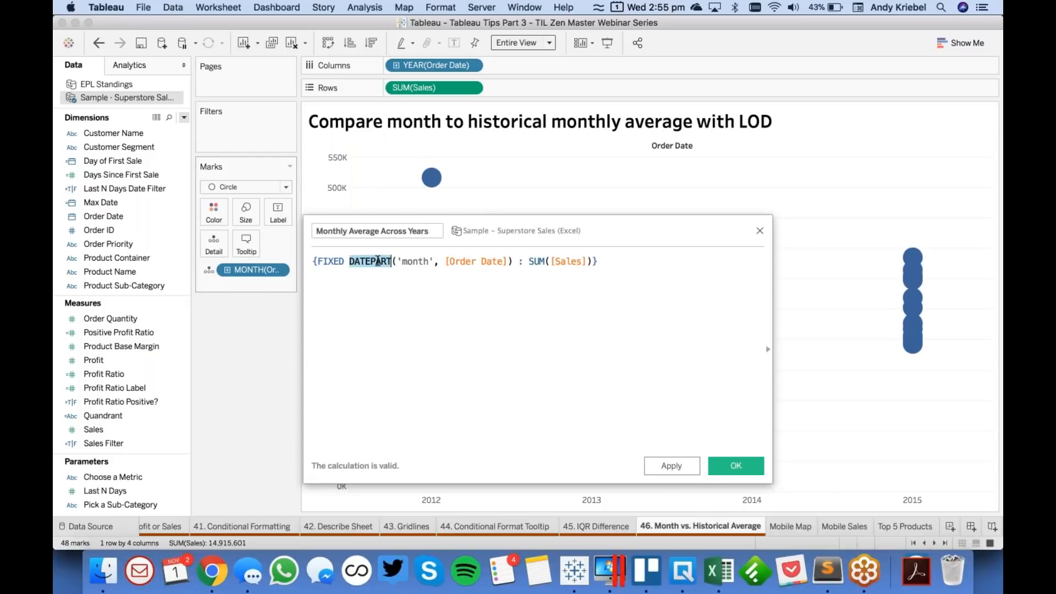
{"action": "type", "text": "DATETRUNC"}
{"action": "key", "text": "BackSpace"}
{"action": "key", "text": "BackSpace"}
{"action": "key", "text": "BackSpace"}
{"action": "key", "text": "BackSpace"}
{"action": "key", "text": "BackSpace"}
{"action": "type", "text": "TRUNC"}
{"action": "left_click", "coordinate": [312, 263]}
{"action": "type", "text": "AVG("}
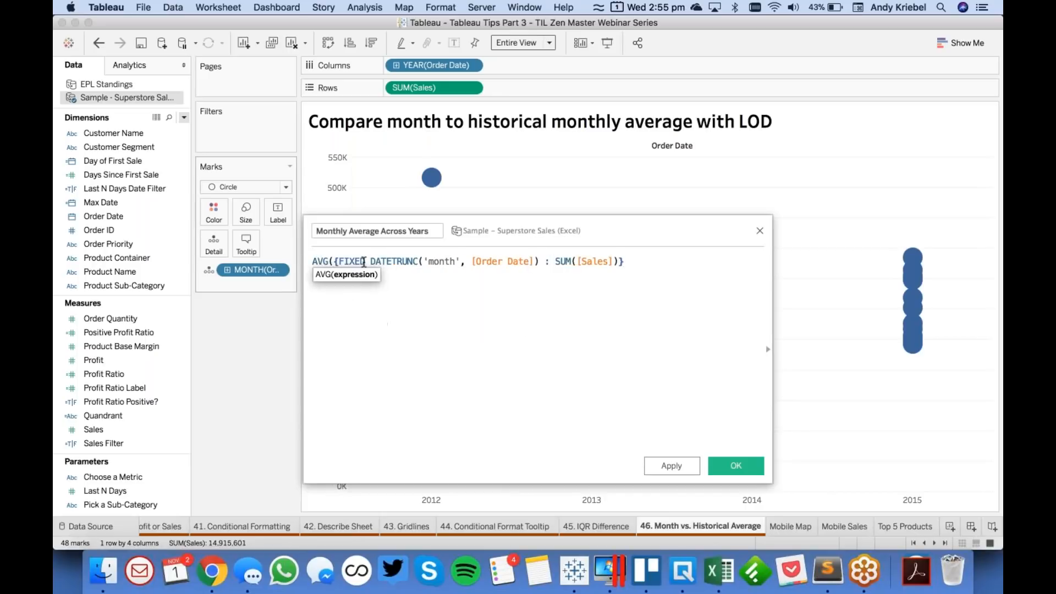
{"action": "key", "text": "End"}
{"action": "type", "text": ")"}
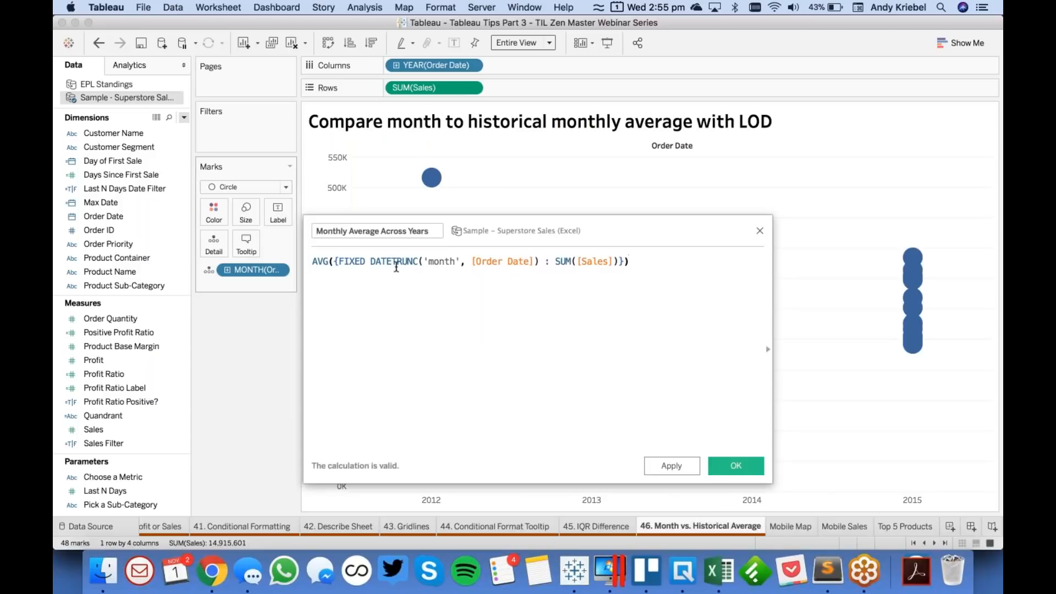
- Remove the outer AVG() from the formula and change DATETRUNC back to DATEPART
{"action": "left_click_drag", "start_coordinate": [334, 263], "coordinate": [312, 262]}
{"action": "key", "text": "BackSpace"}
{"action": "left_click", "coordinate": [658, 259]}
{"action": "key", "text": "BackSpace"}
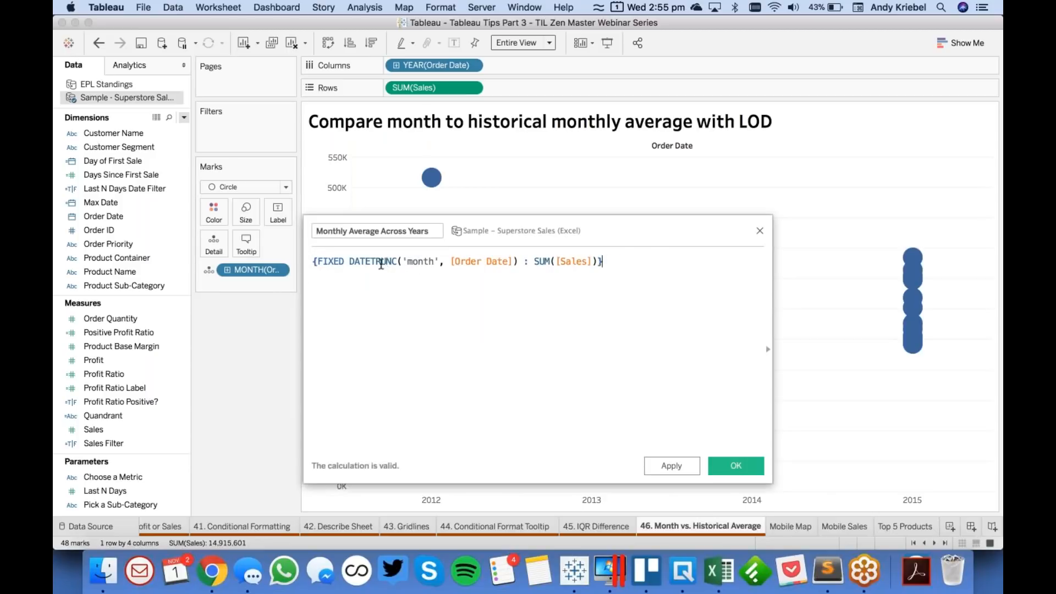
{"action": "double_click", "coordinate": [381, 262]}
{"action": "type", "text": "DATEPAR"}
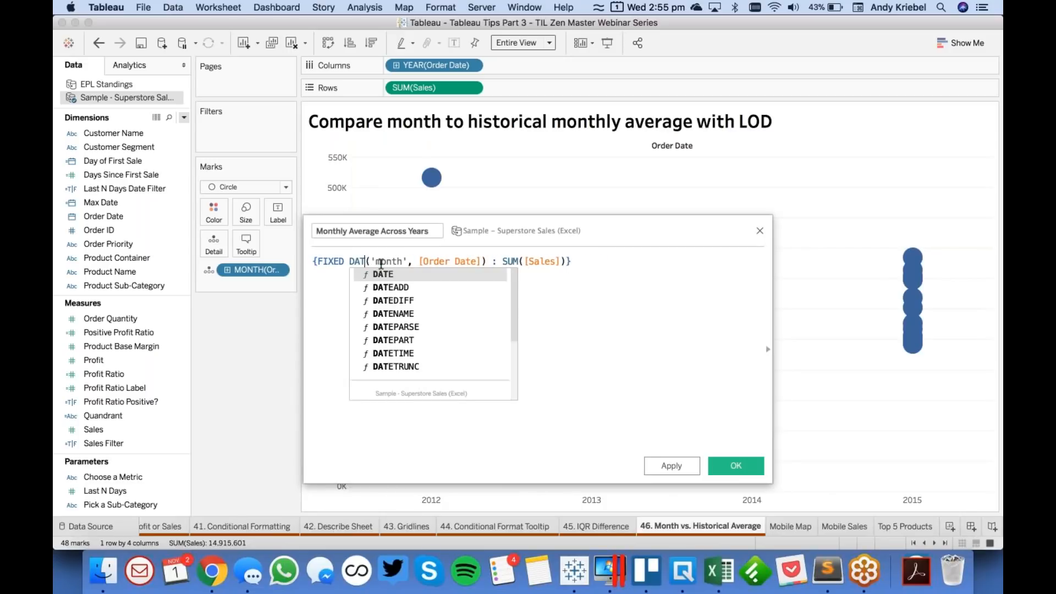
{"action": "type", "text": "T"}
- Change the aggregation of Sales inside the FIXED expression to AVG and save the calculated field
{"action": "double_click", "coordinate": [531, 261]}
{"action": "type", "text": "AVG"}
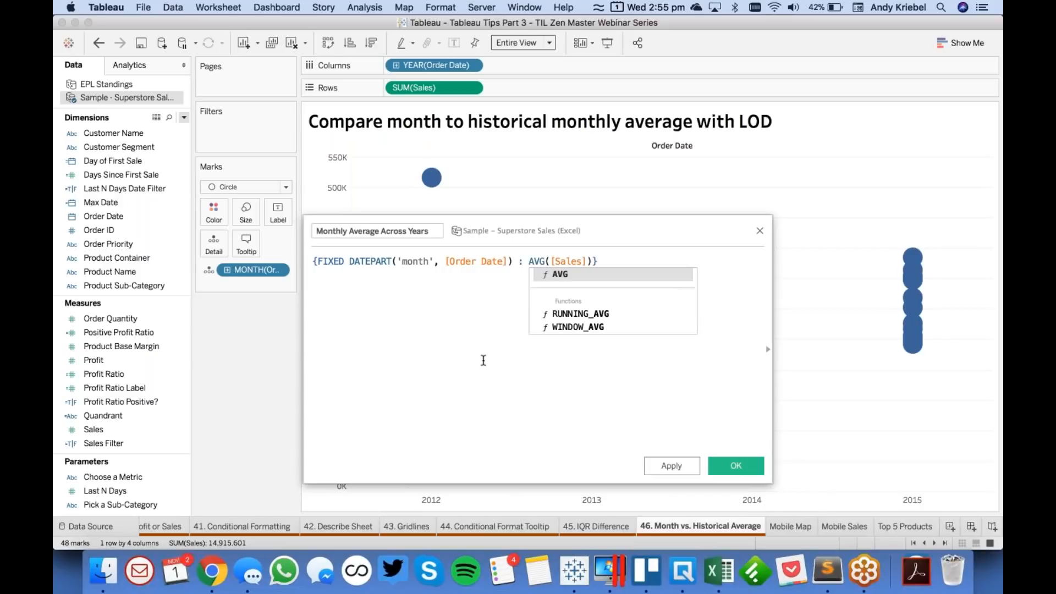
{"action": "key", "text": "Escape"}
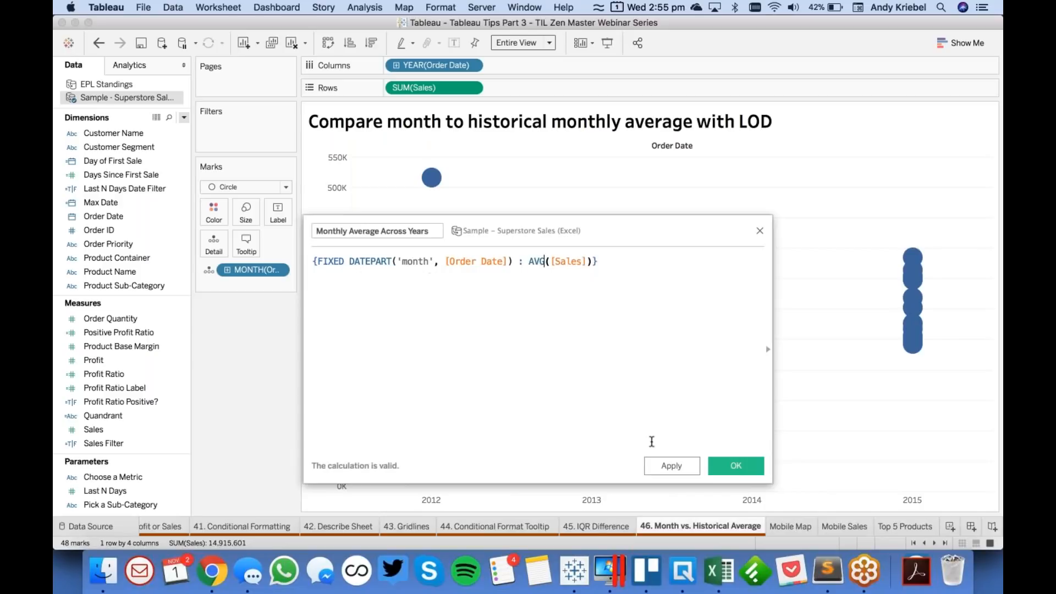
{"action": "left_click", "coordinate": [736, 468]}
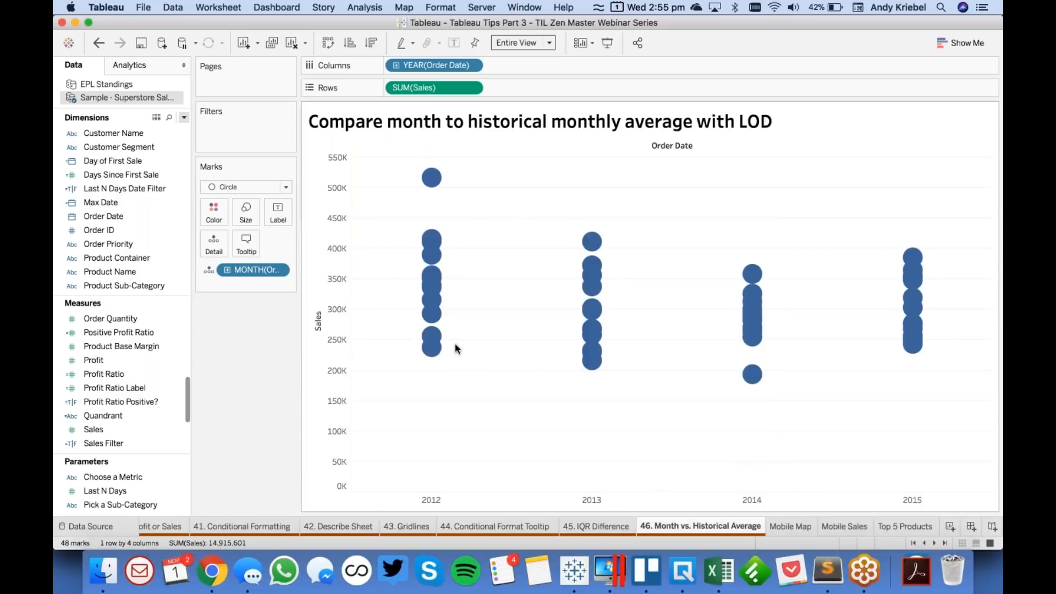
- Add an average line to the Sales chart and set its scope to Per Cell
{"action": "left_click", "coordinate": [136, 68]}
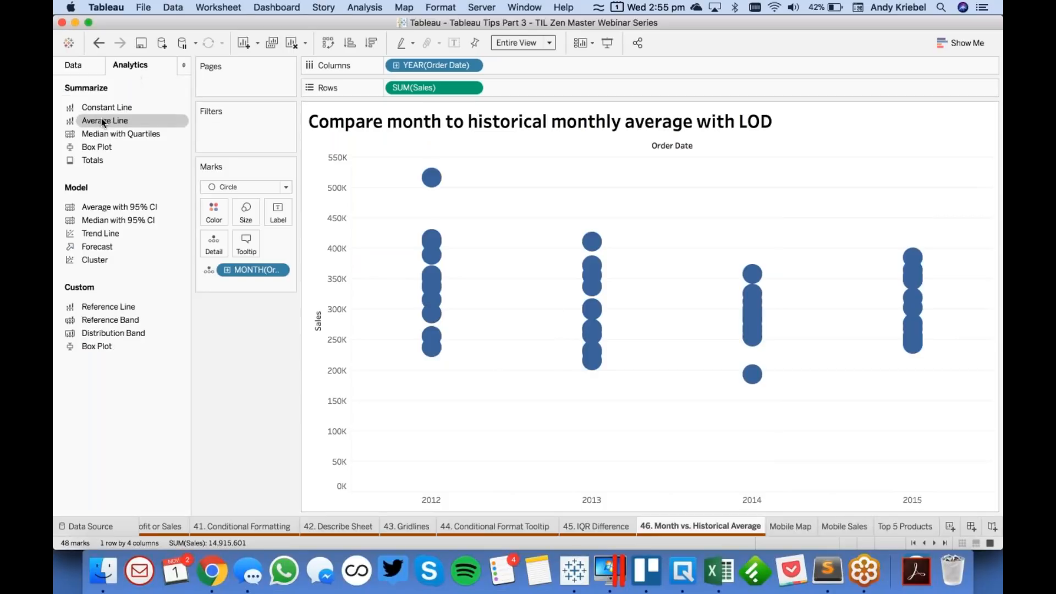
{"action": "left_click_drag", "start_coordinate": [129, 124], "coordinate": [464, 161]}
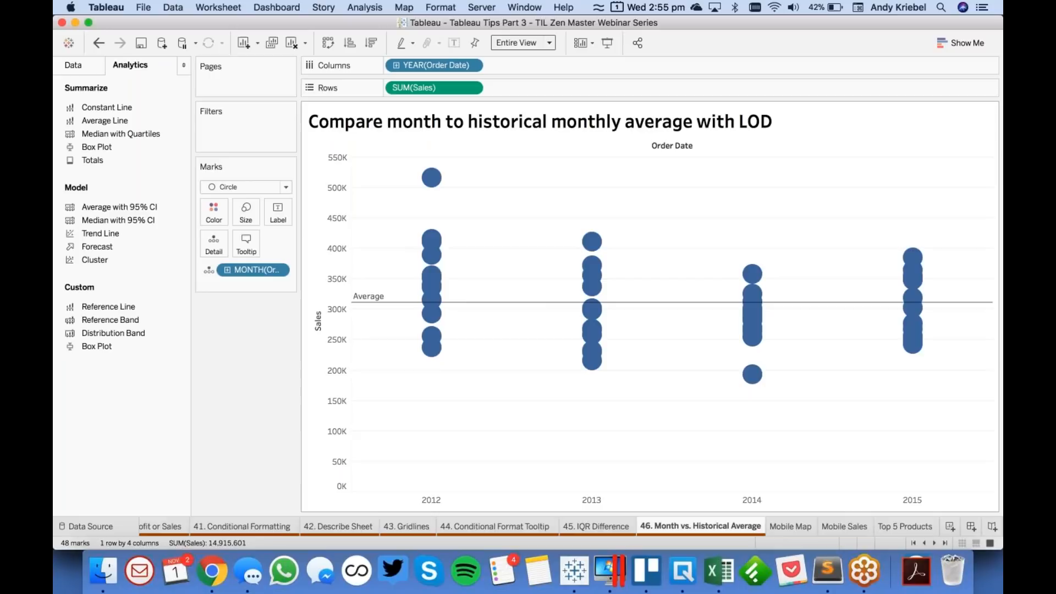
{"action": "left_click", "coordinate": [473, 302]}
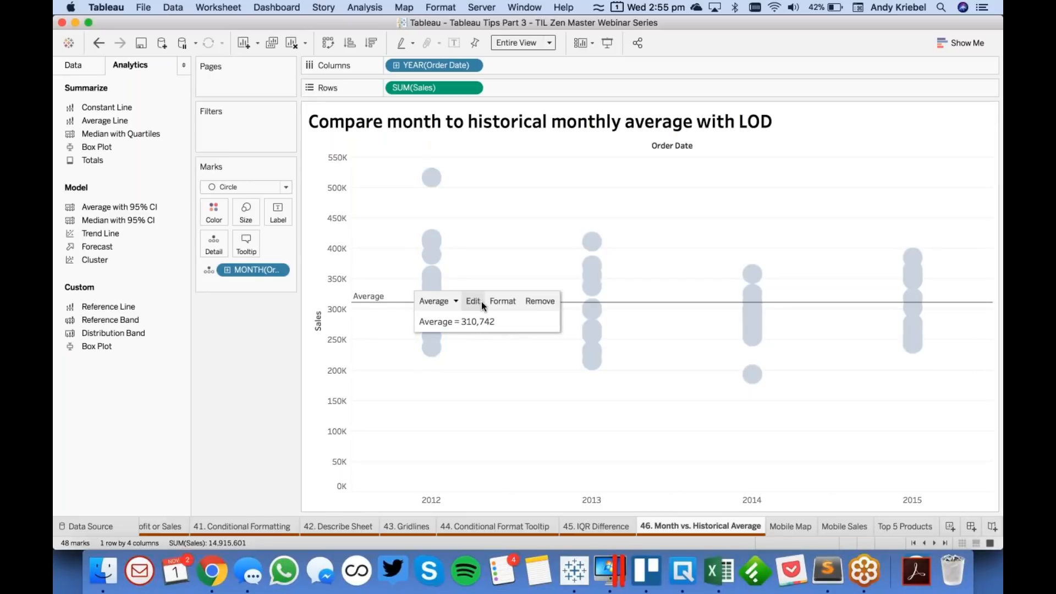
{"action": "left_click", "coordinate": [535, 229]}
{"action": "left_click", "coordinate": [515, 177]}
{"action": "left_click", "coordinate": [675, 458]}
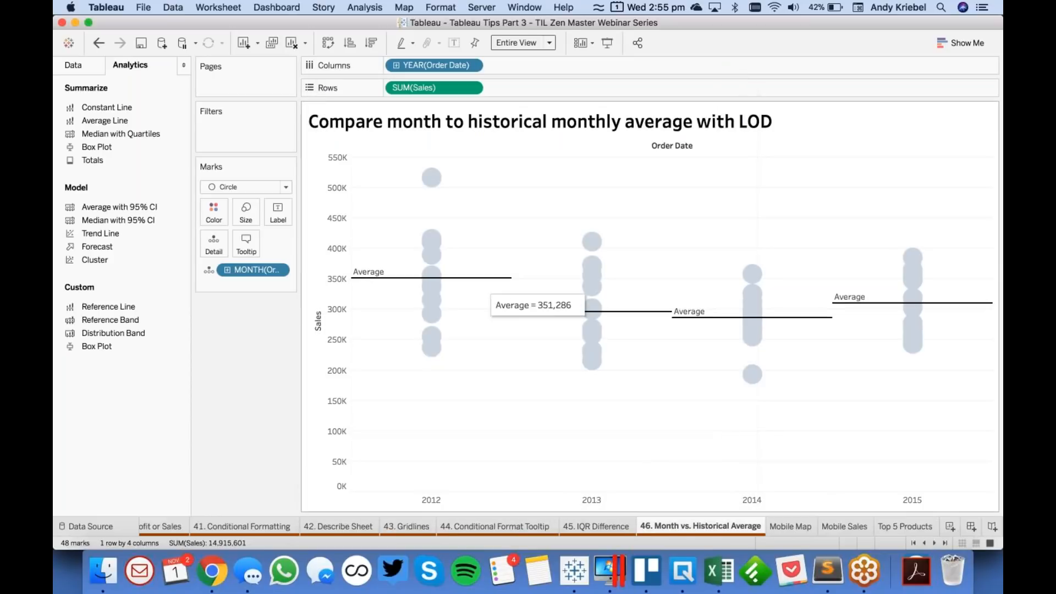
- Label the average lines with their value instead of the computation
{"action": "left_click", "coordinate": [483, 277]}
{"action": "right_click", "coordinate": [486, 285]}
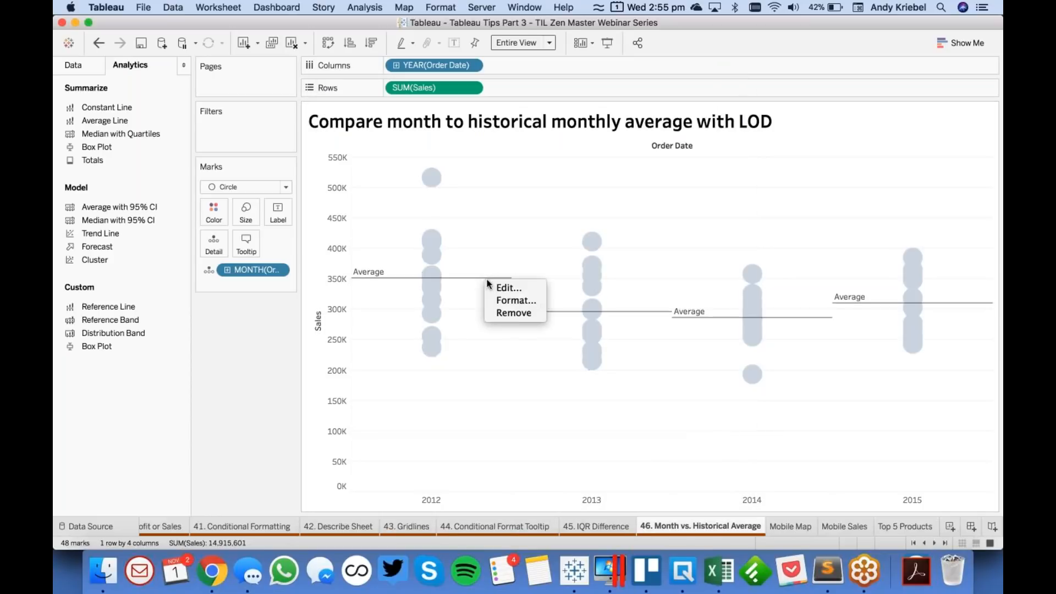
{"action": "left_click", "coordinate": [501, 289]}
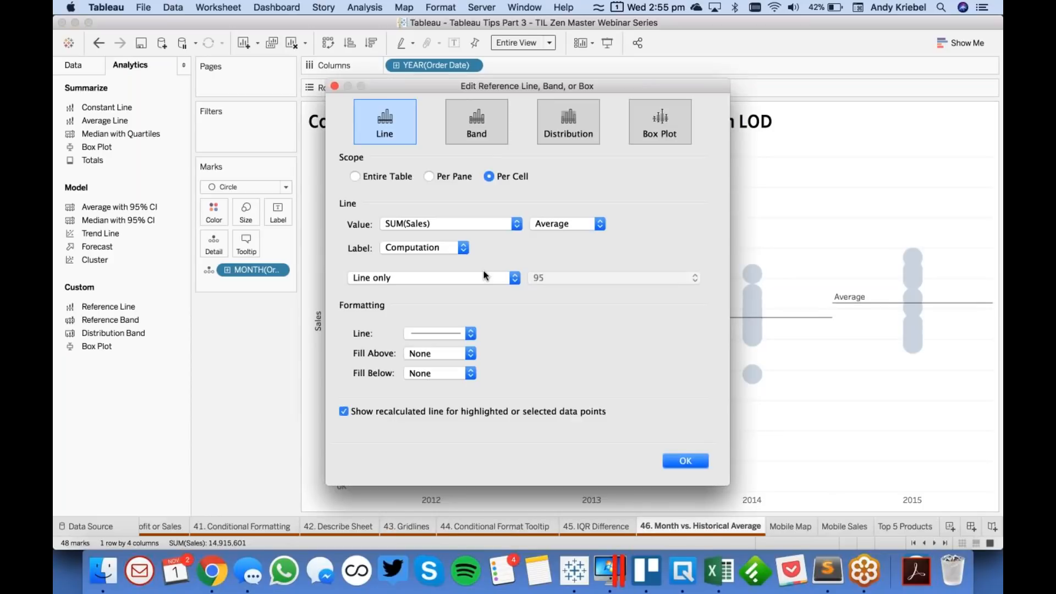
{"action": "left_click", "coordinate": [434, 247]}
{"action": "left_click", "coordinate": [428, 242]}
{"action": "left_click", "coordinate": [682, 460]}
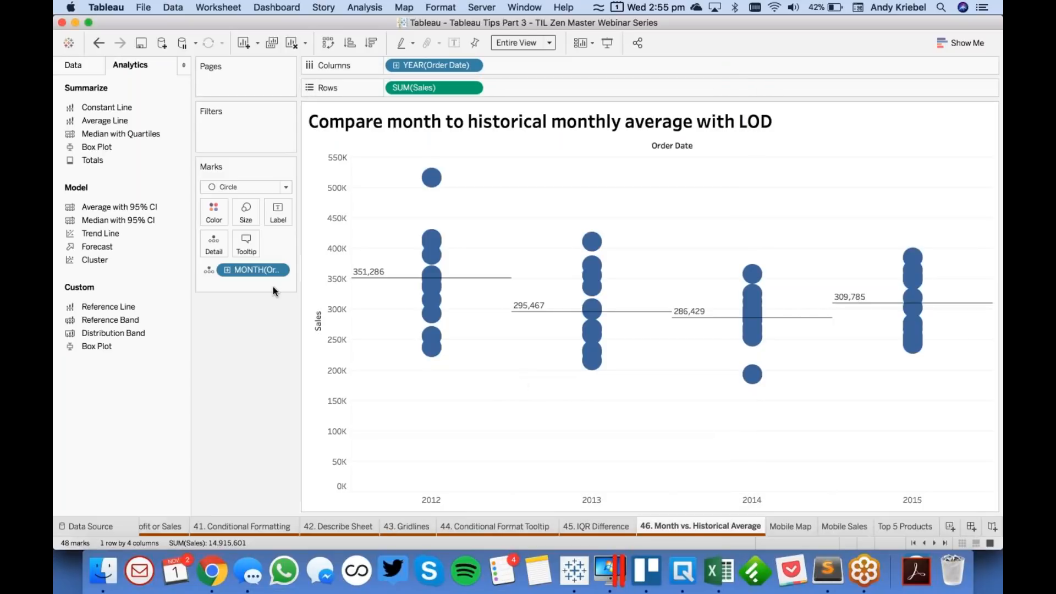
- Add the Monthly Average Across Years measure to Detail and check it in a mark's tooltip
{"action": "left_click", "coordinate": [72, 66]}
{"action": "left_click", "coordinate": [117, 389]}
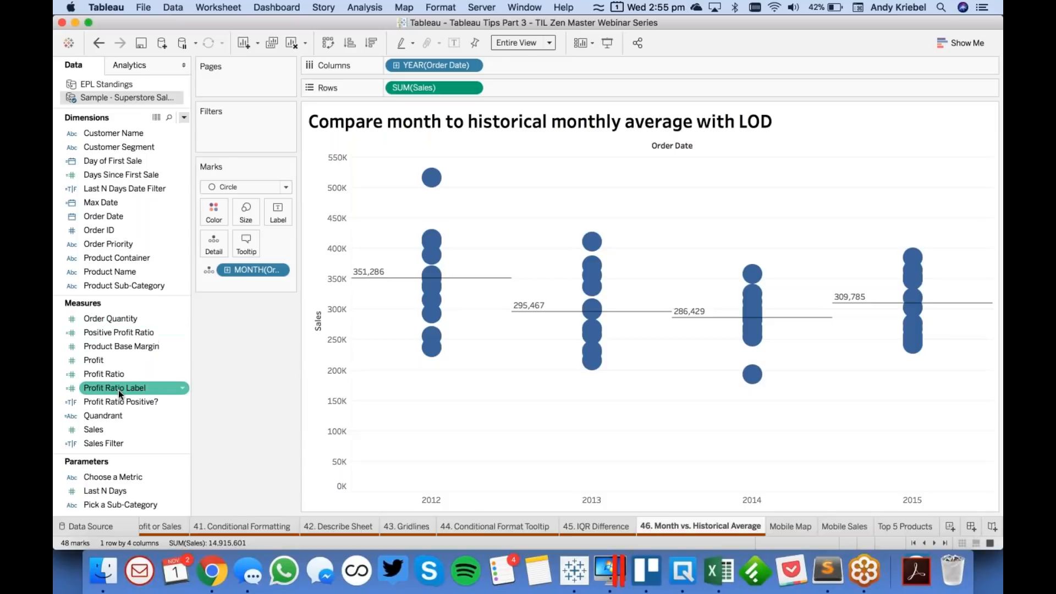
{"action": "scroll", "coordinate": [119, 391], "scroll_direction": "down", "scroll_amount": 3}
{"action": "scroll", "coordinate": [119, 392], "scroll_direction": "up", "scroll_amount": 6}
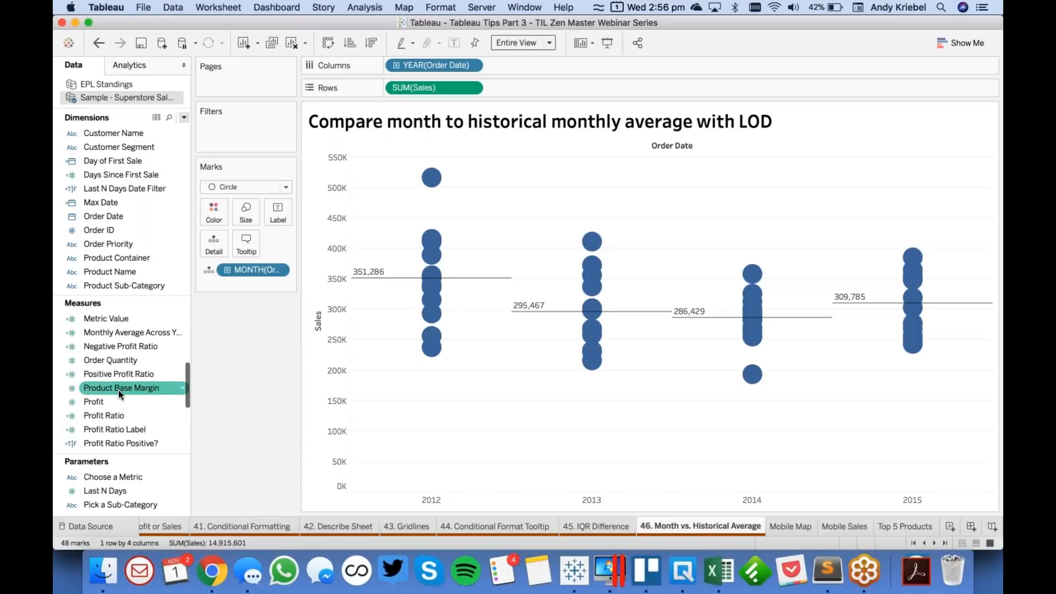
{"action": "left_click_drag", "start_coordinate": [121, 367], "coordinate": [214, 243]}
{"action": "mouse_move", "coordinate": [432, 240]}
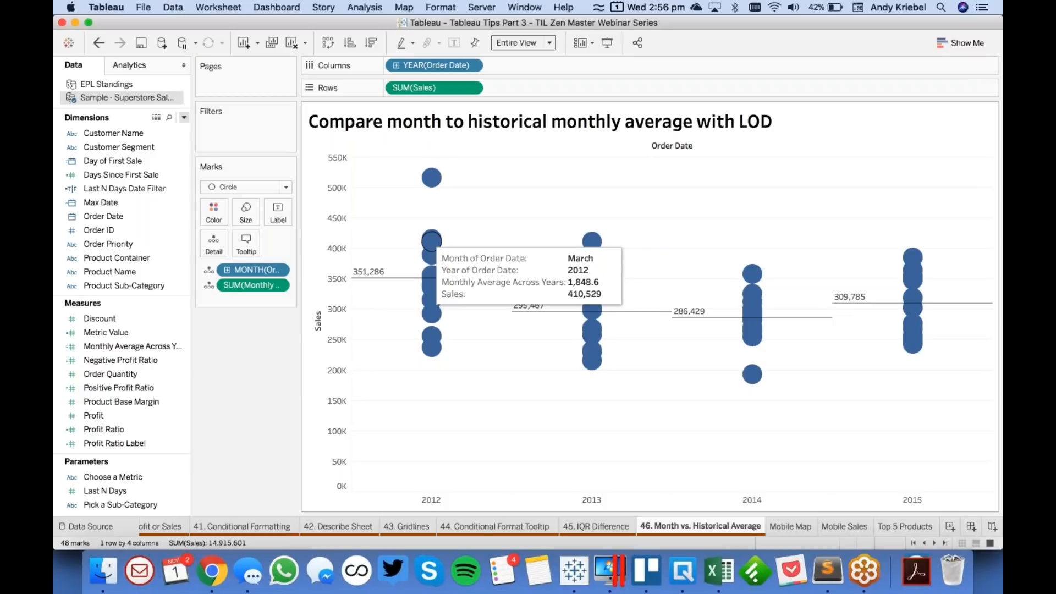
- Redefine Monthly Average Across Years as AVG({FIXED DATEPART('month', [Order Date]) : SUM([Sales])}) and replace its field on Detail
{"action": "right_click", "coordinate": [150, 348]}
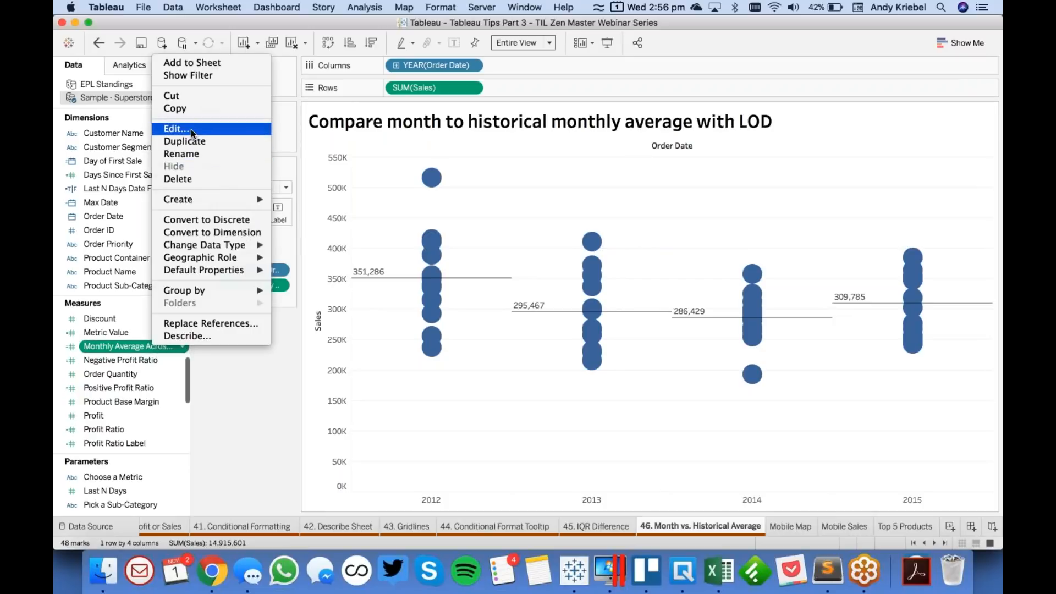
{"action": "left_click", "coordinate": [181, 129]}
{"action": "left_click_drag", "start_coordinate": [374, 265], "coordinate": [390, 262]}
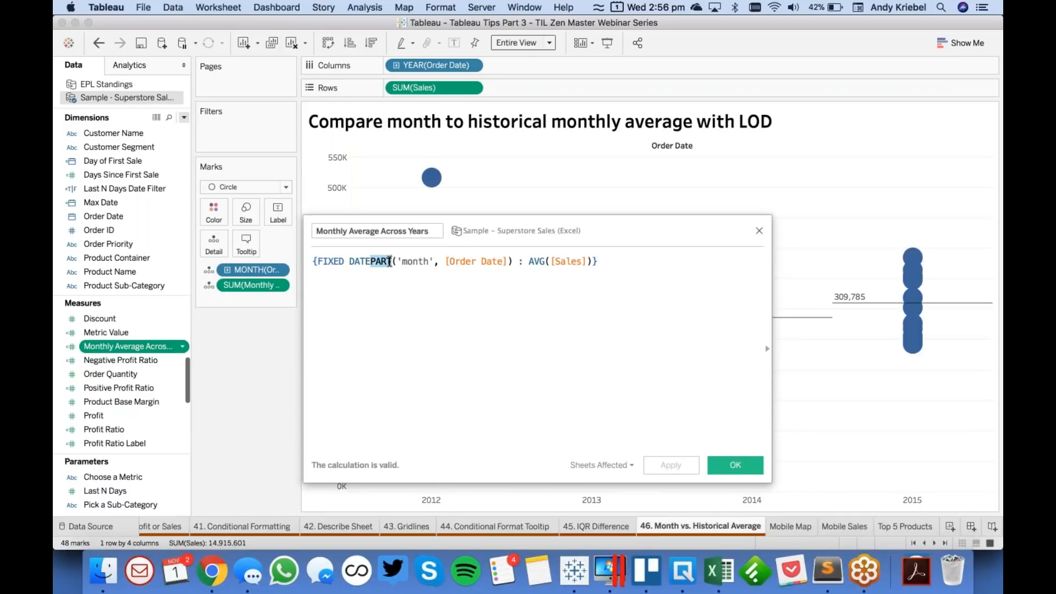
{"action": "double_click", "coordinate": [531, 262]}
{"action": "type", "text": "SUM"}
{"action": "left_click", "coordinate": [418, 312]}
{"action": "left_click", "coordinate": [418, 312]}
{"action": "type", "text": "AVG("}
{"action": "key", "text": "super+Right"}
{"action": "type", "text": ")"}
{"action": "left_click", "coordinate": [734, 466]}
{"action": "left_click_drag", "start_coordinate": [168, 357], "coordinate": [252, 285]}
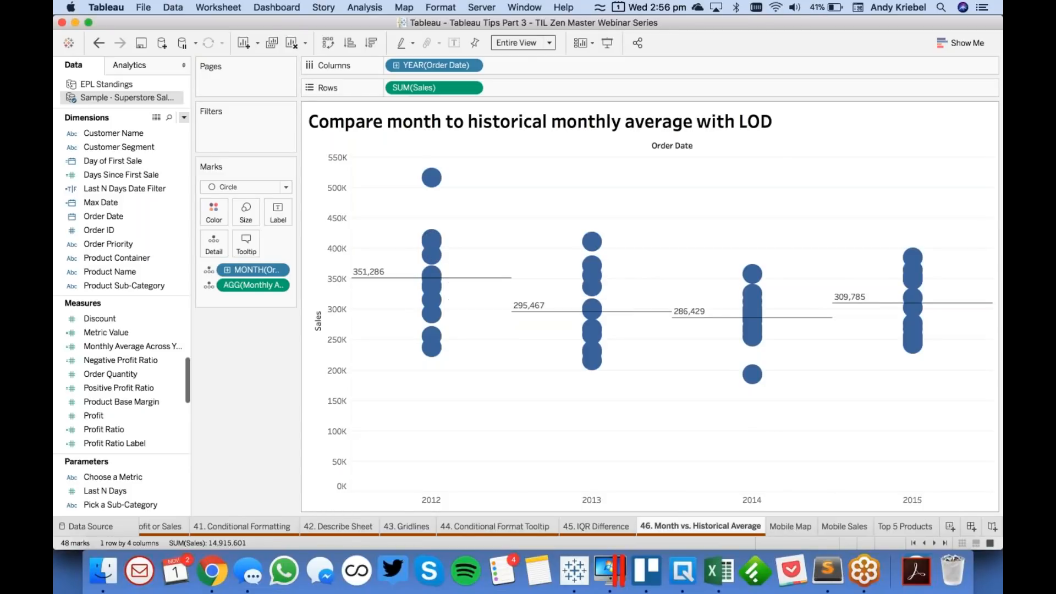
{"action": "mouse_move", "coordinate": [597, 310]}
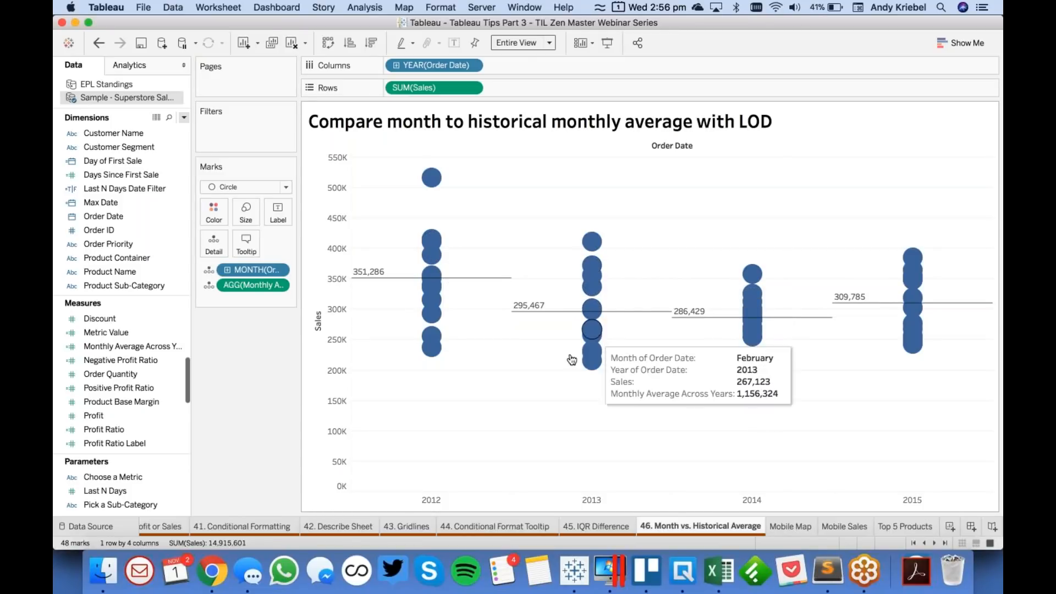
- Change DATEPART to DATETRUNC in Monthly Average Across Years, save it, and check the 2012 marks' tooltips
{"action": "left_click", "coordinate": [126, 348]}
{"action": "right_click", "coordinate": [125, 349]}
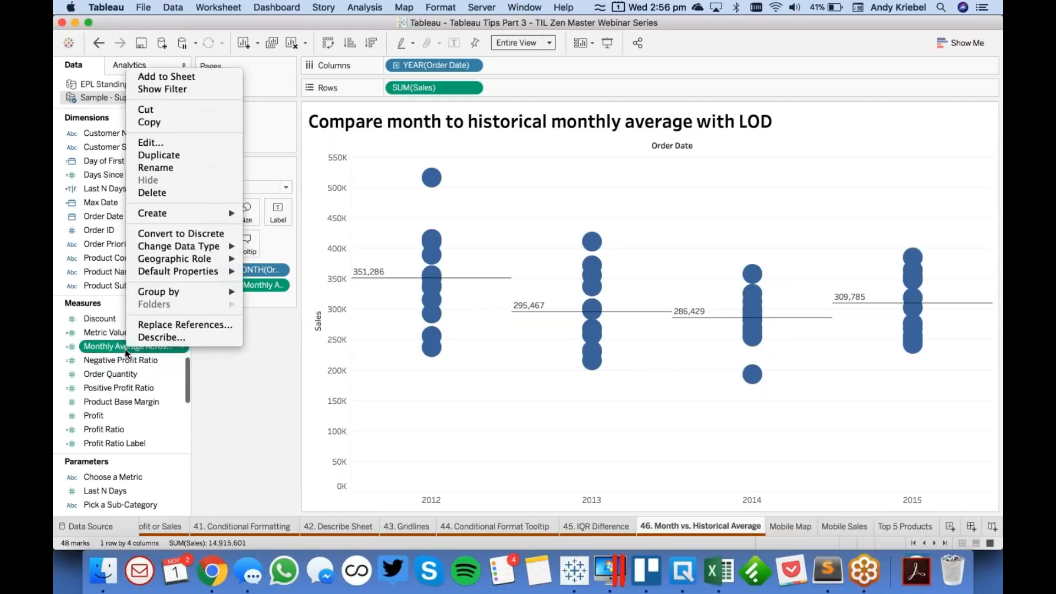
{"action": "left_click", "coordinate": [208, 144]}
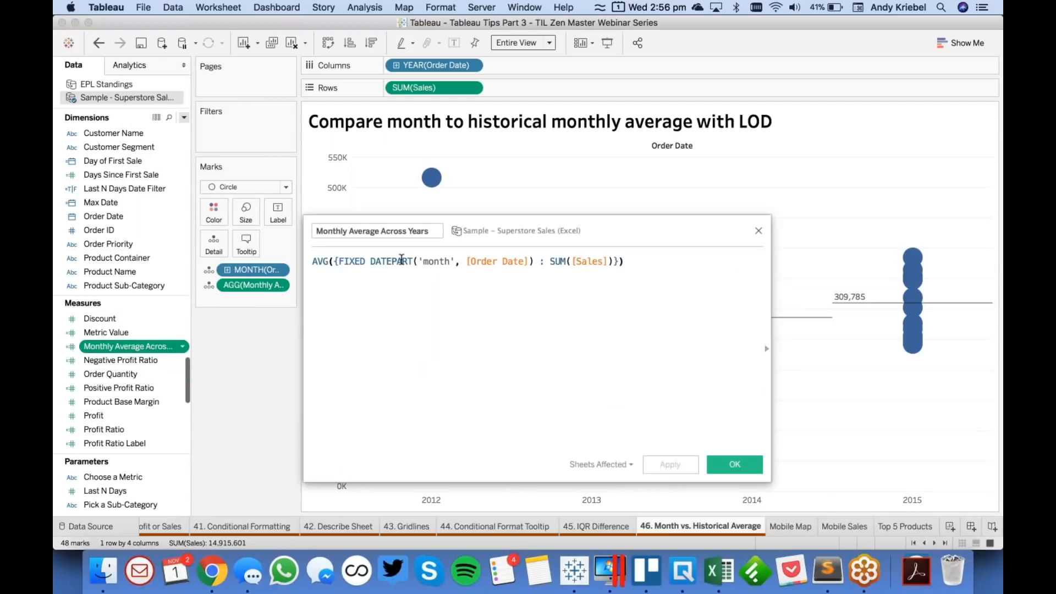
{"action": "left_click_drag", "start_coordinate": [392, 263], "coordinate": [411, 263]}
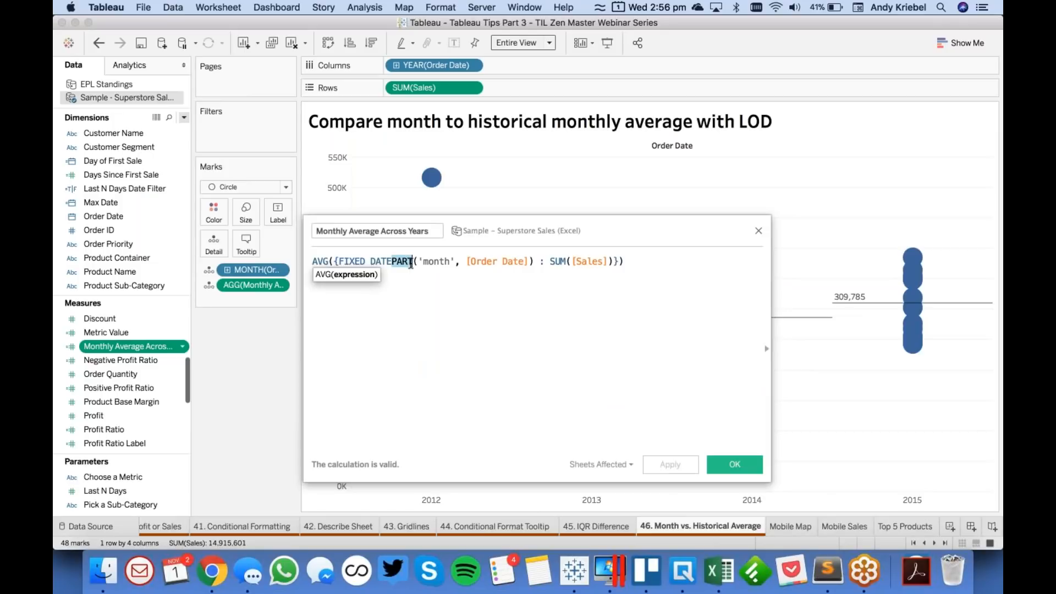
{"action": "type", "text": "TRUNC"}
{"action": "left_click", "coordinate": [417, 376]}
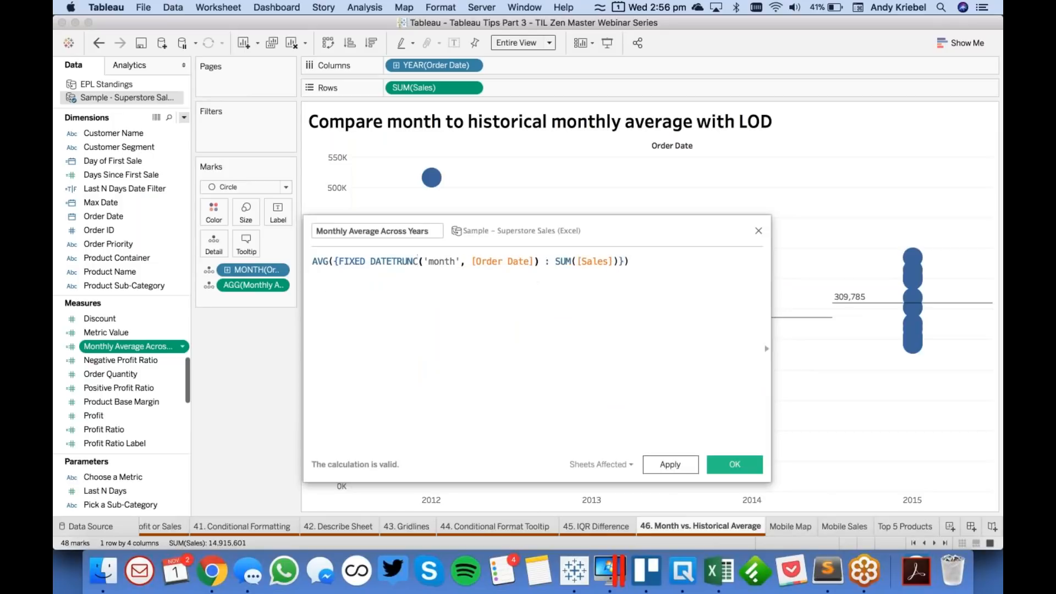
{"action": "left_click", "coordinate": [674, 465]}
{"action": "left_click", "coordinate": [735, 465]}
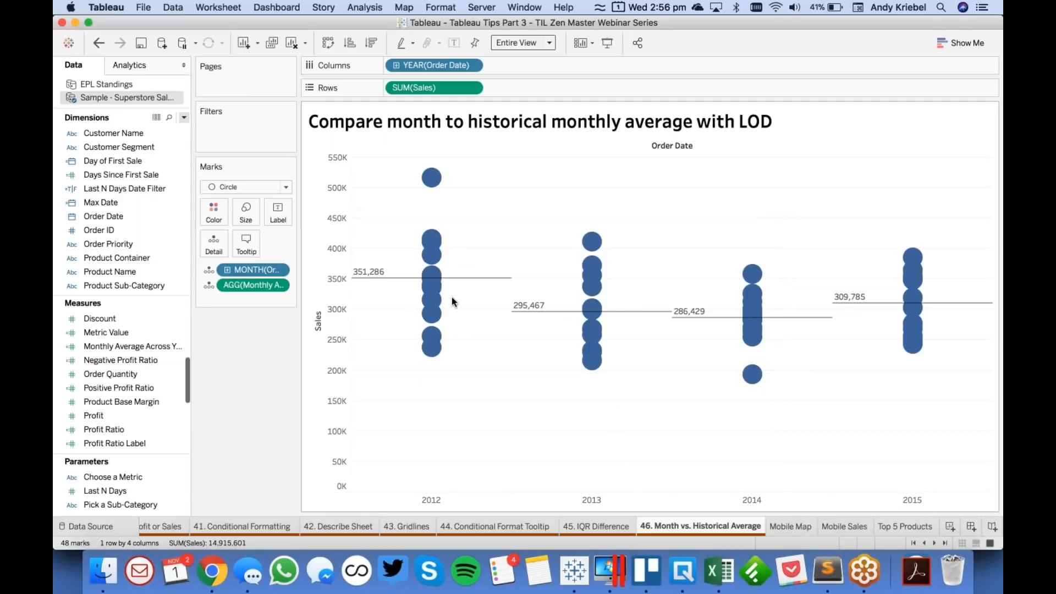
{"action": "mouse_move", "coordinate": [432, 285]}
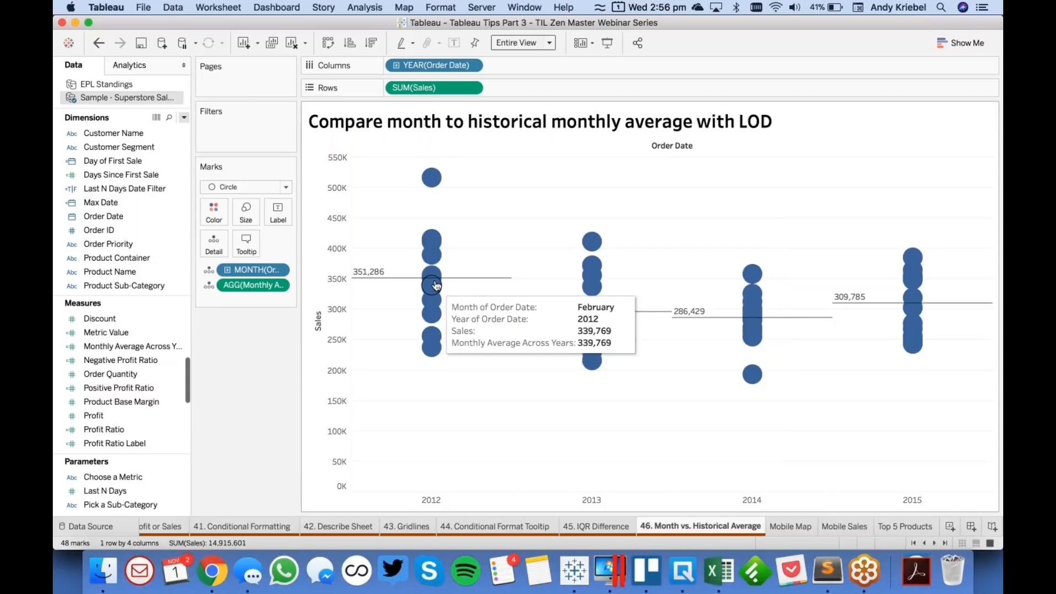
{"action": "mouse_move", "coordinate": [434, 264]}
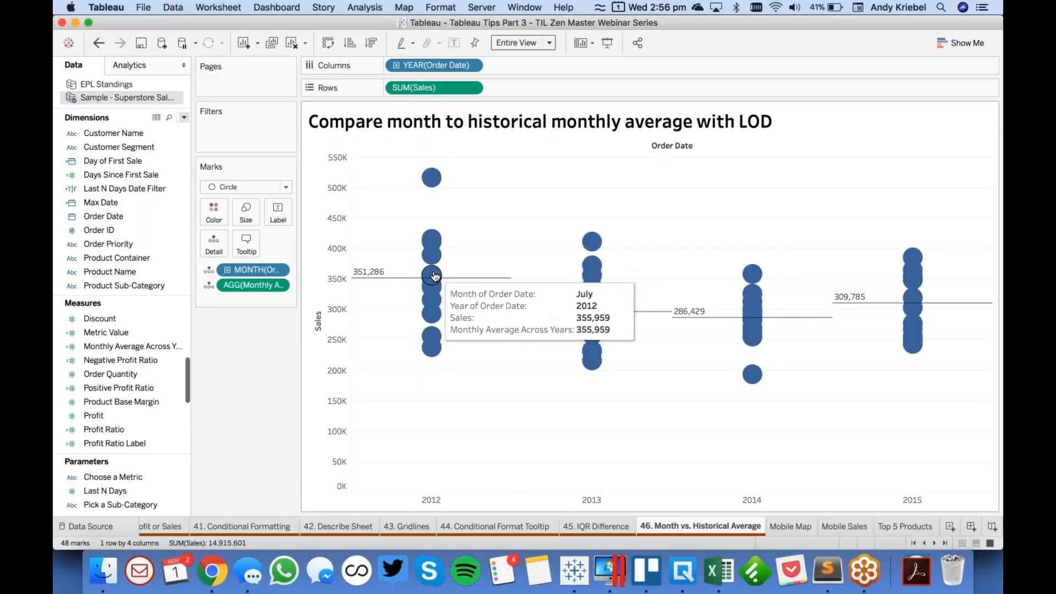
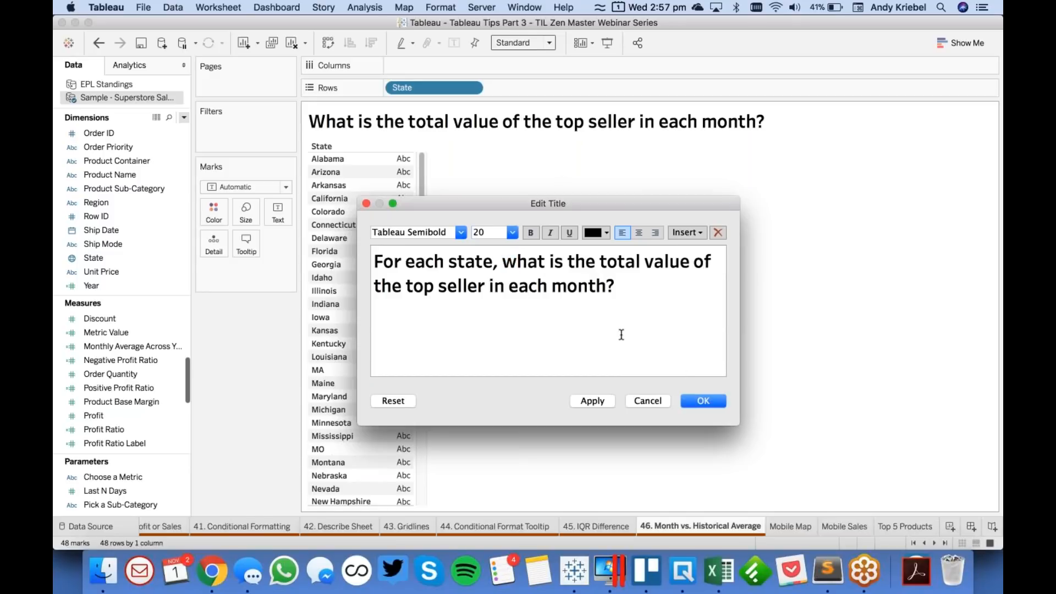
- Apply the edited worksheet title and add Order Date (Discrete) to Rows after State
{"action": "left_click", "coordinate": [709, 401]}
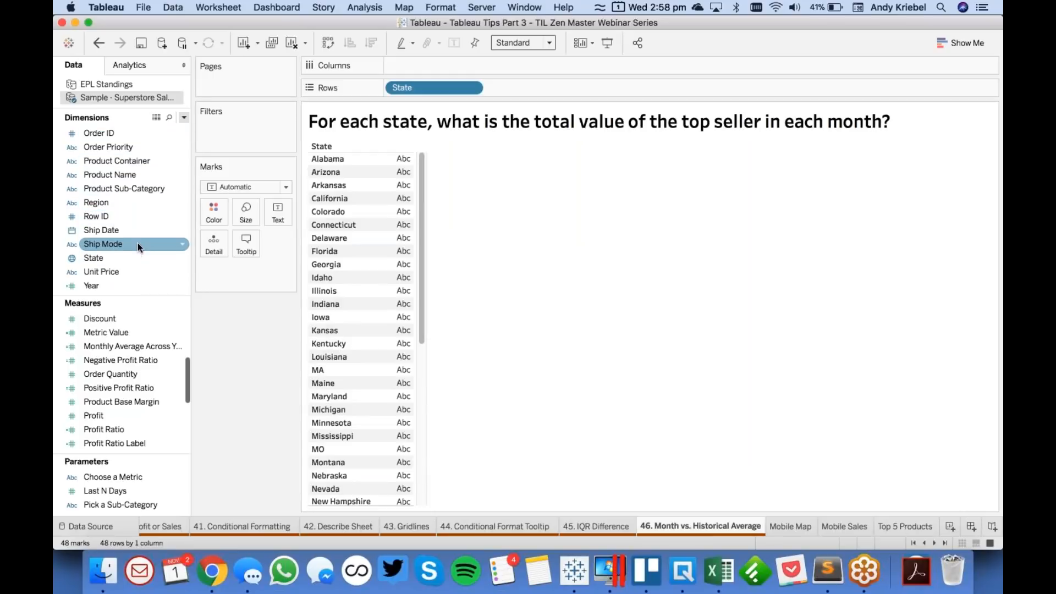
{"action": "scroll", "coordinate": [138, 243], "scroll_direction": "up", "scroll_amount": 5}
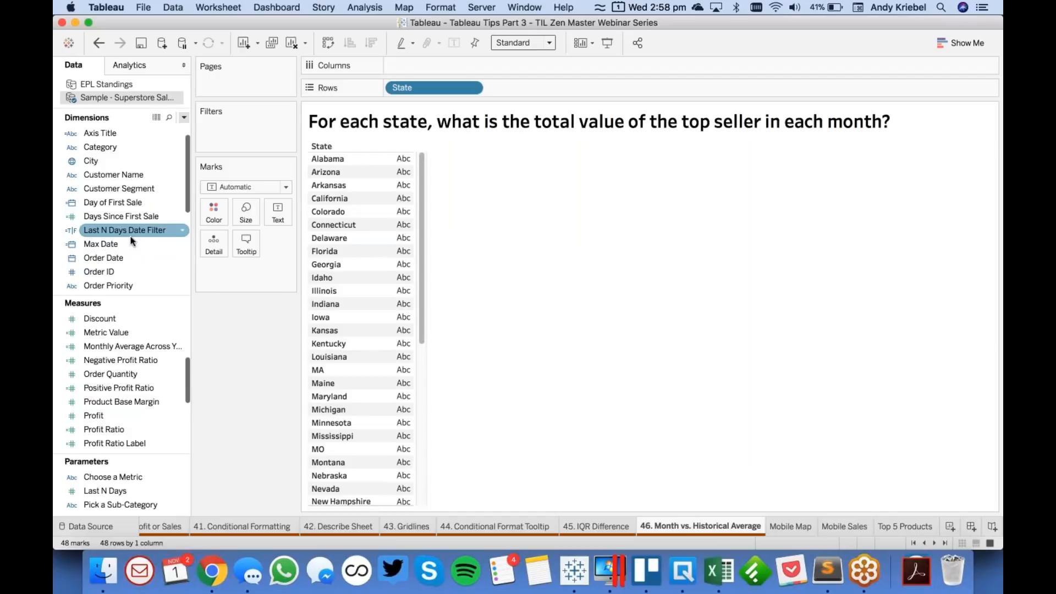
{"action": "scroll", "coordinate": [136, 239], "scroll_direction": "down", "scroll_amount": 3}
{"action": "left_click_drag", "start_coordinate": [129, 186], "coordinate": [543, 86]}
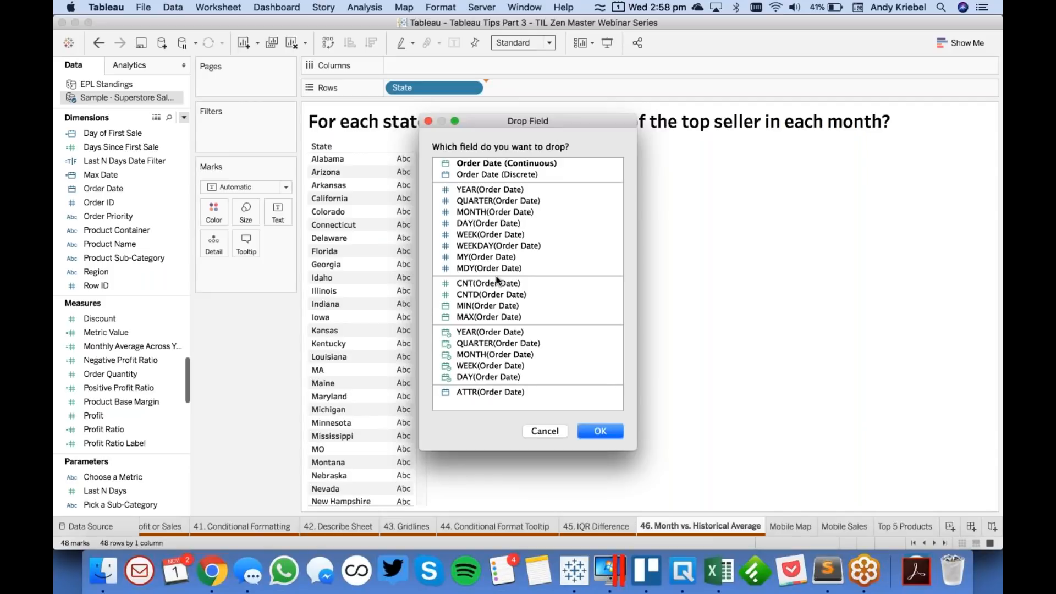
{"action": "left_click", "coordinate": [503, 173]}
{"action": "left_click", "coordinate": [598, 432]}
- Change "month" to "day" in the worksheet title
{"action": "double_click", "coordinate": [655, 127]}
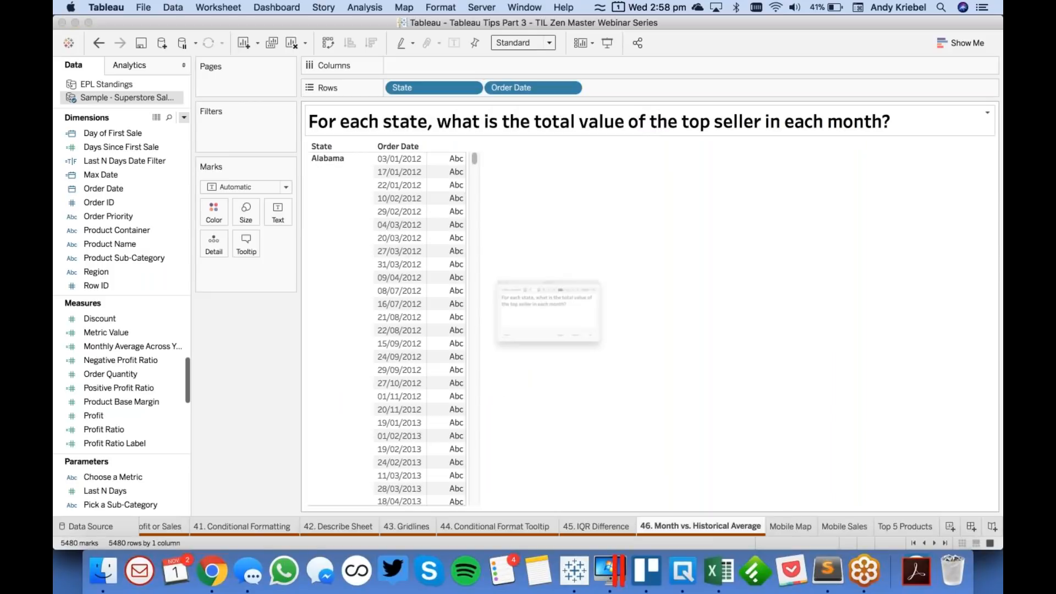
{"action": "double_click", "coordinate": [577, 292]}
{"action": "type", "text": "day?"}
{"action": "left_click", "coordinate": [703, 401]}
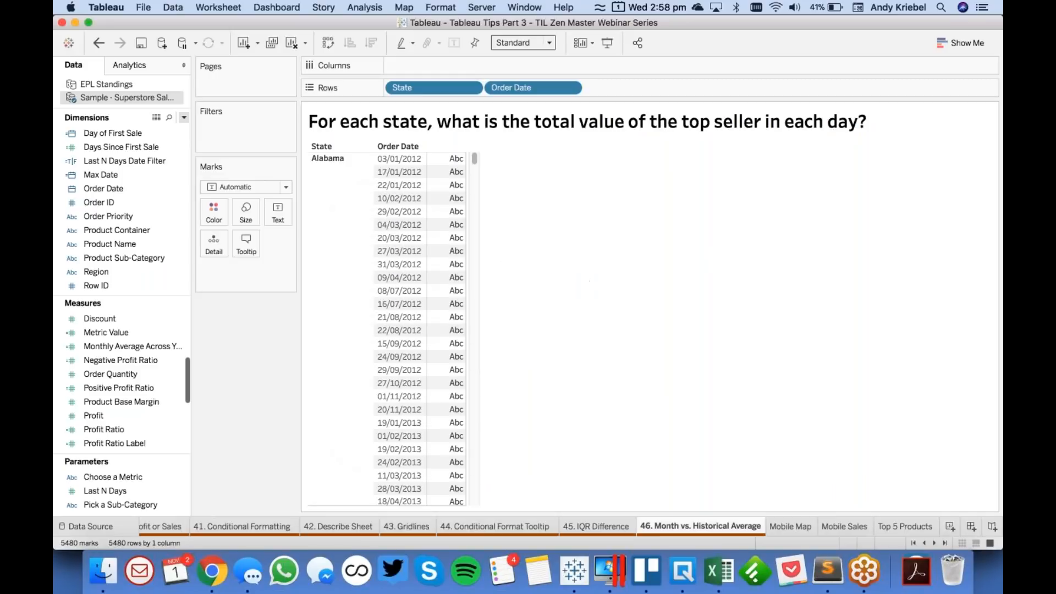
- Add Row ID with all members to Rows after Order Date and show Sales as the table's values
{"action": "left_click_drag", "start_coordinate": [96, 286], "coordinate": [592, 88]}
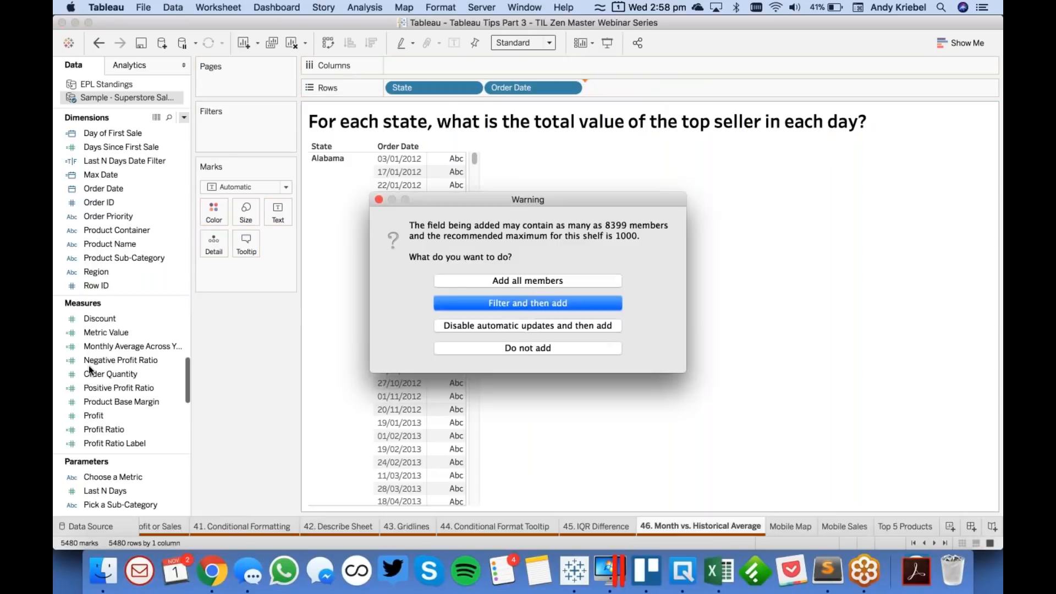
{"action": "left_click", "coordinate": [484, 281]}
{"action": "scroll", "coordinate": [135, 401], "scroll_direction": "down", "scroll_amount": 3}
{"action": "left_click_drag", "start_coordinate": [132, 416], "coordinate": [503, 376]}
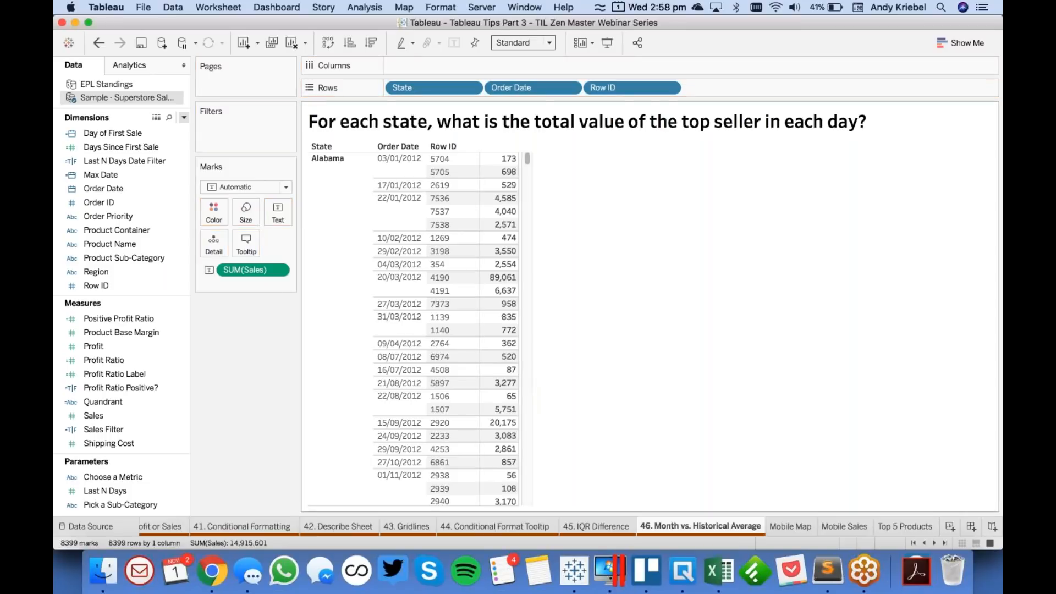
- Examine Alabama's individual sales on 03/01/2012, 17/01/2012 and 22/01/2012 to compare each day's largest sale
{"action": "left_click", "coordinate": [379, 157]}
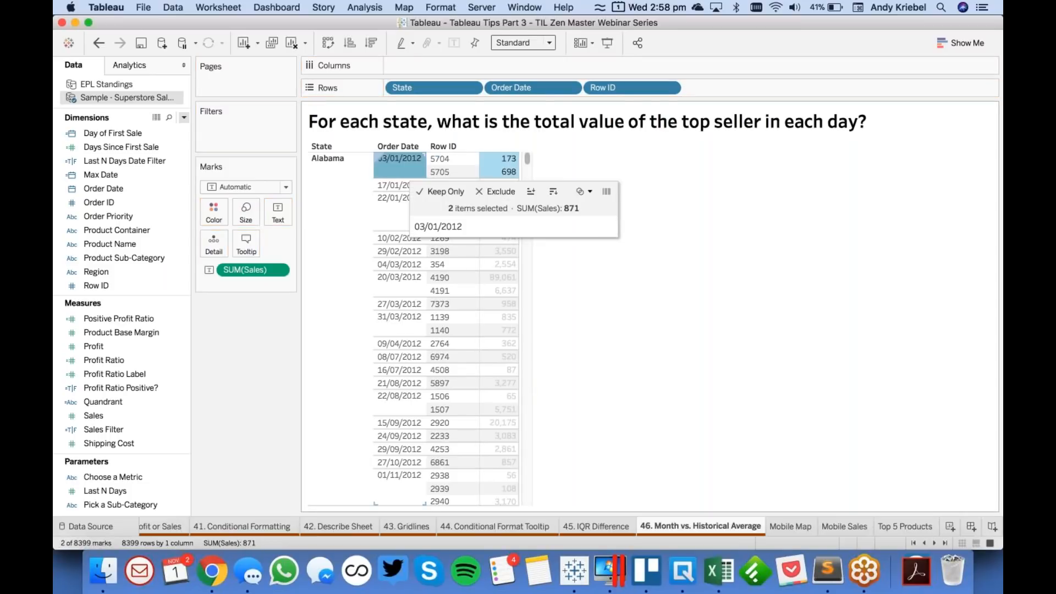
{"action": "left_click", "coordinate": [497, 173]}
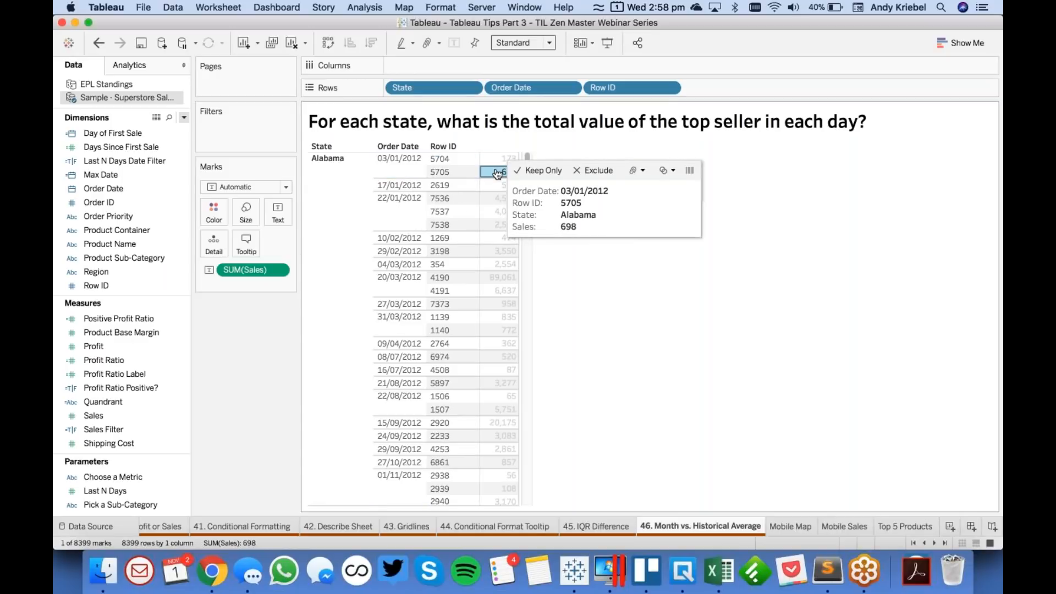
{"action": "left_click", "coordinate": [400, 185]}
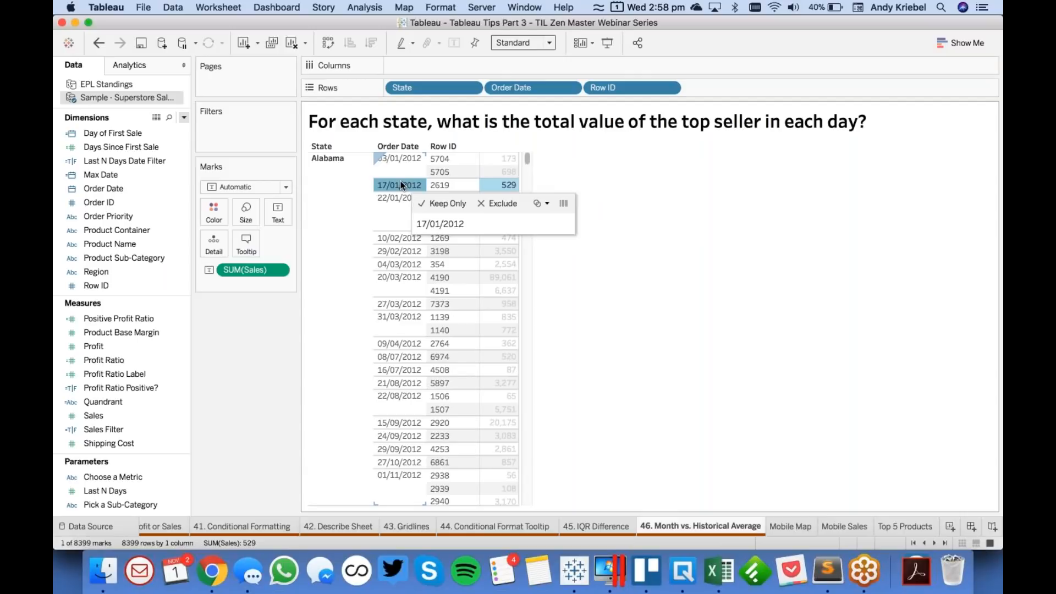
{"action": "left_click", "coordinate": [502, 187]}
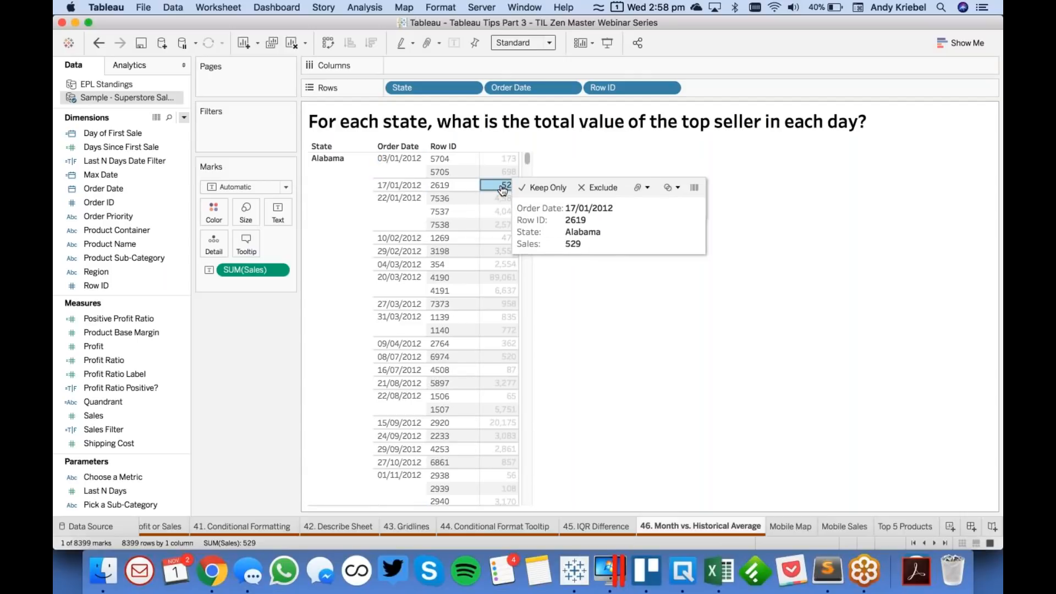
{"action": "left_click", "coordinate": [400, 199]}
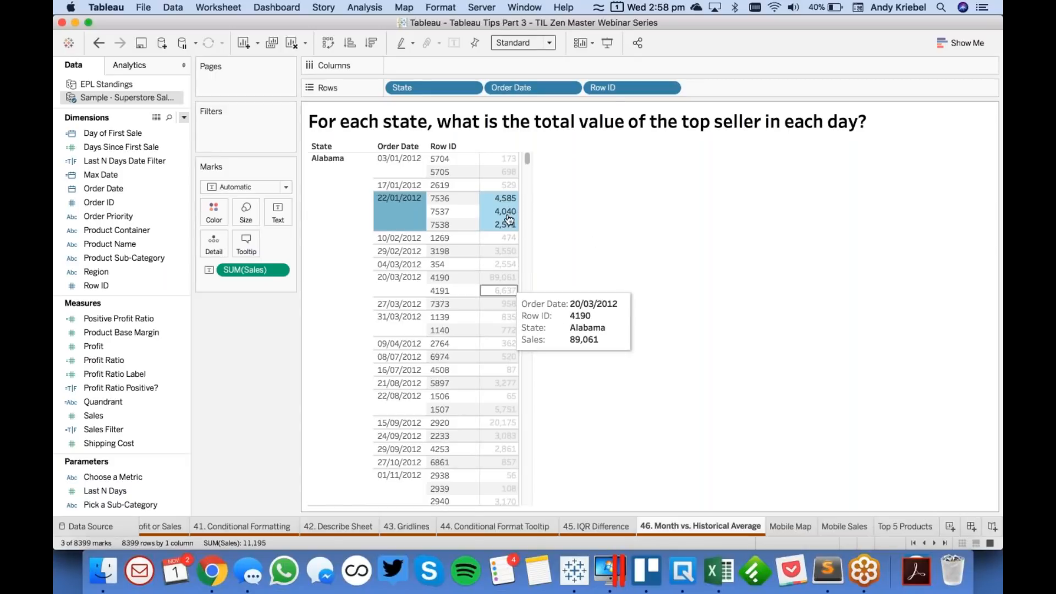
{"action": "mouse_move", "coordinate": [510, 206]}
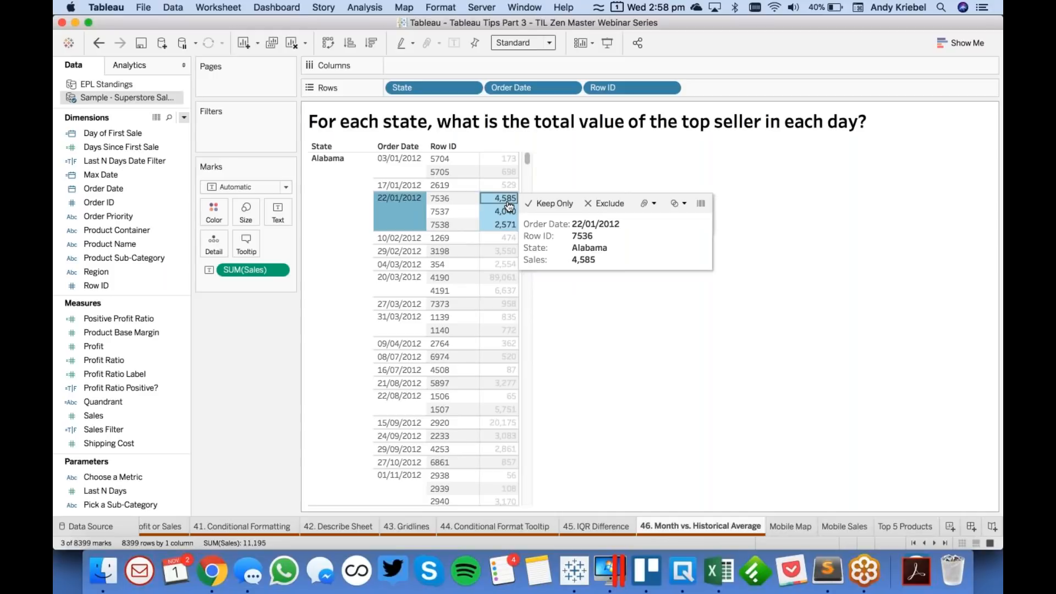
{"action": "left_click", "coordinate": [230, 427]}
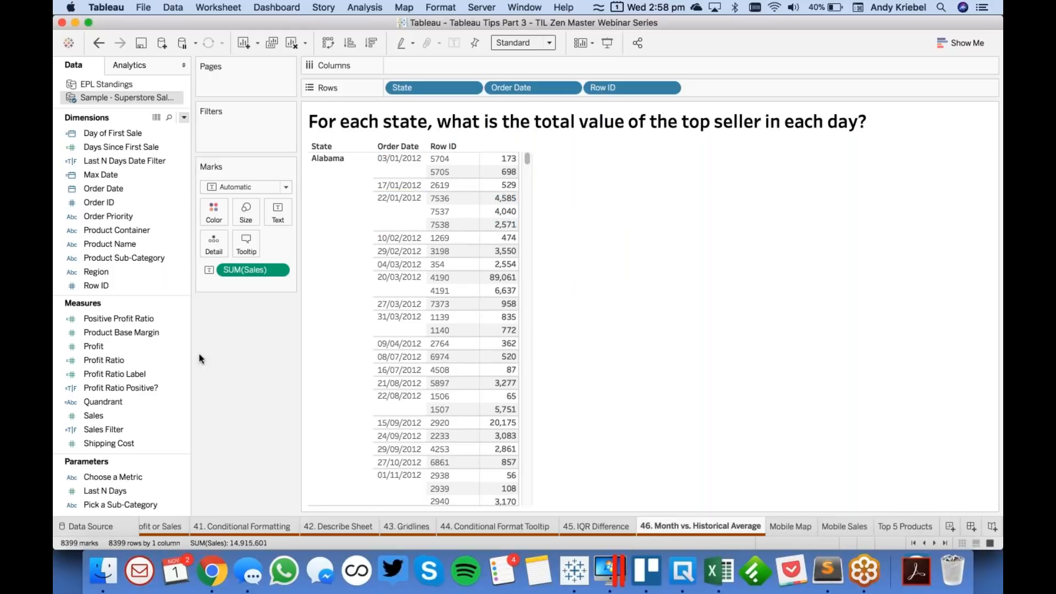
- Start a new calculated field named Largest Sale per Day
{"action": "left_click", "coordinate": [184, 115]}
{"action": "left_click", "coordinate": [179, 128]}
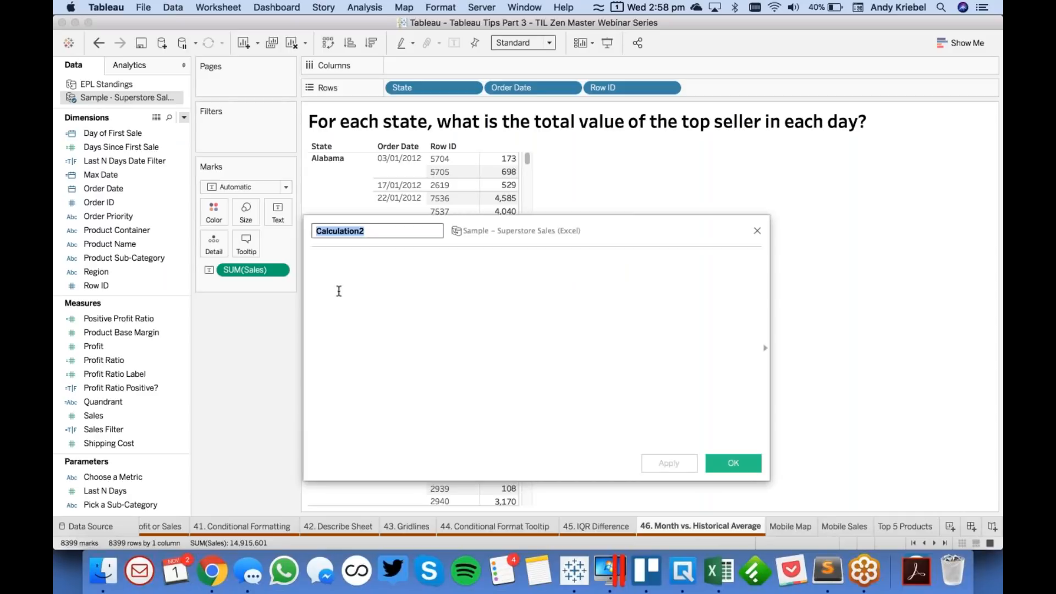
{"action": "type", "text": "Larget"}
{"action": "key", "text": "BackSpace"}
{"action": "type", "text": "st Sale per"}
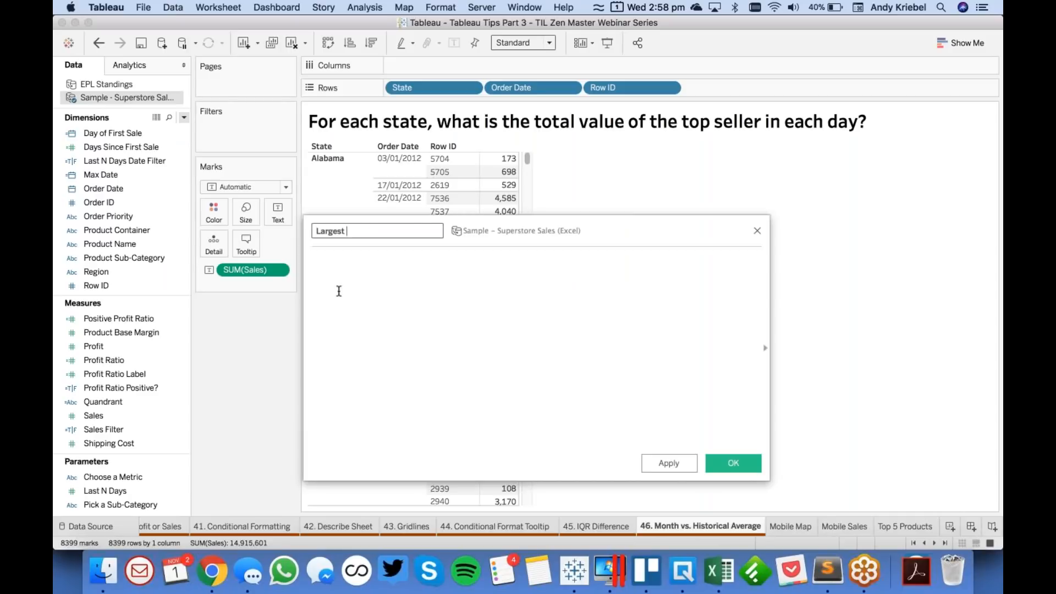
{"action": "key", "text": "BackSpace"}
{"action": "key", "text": "BackSpace"}
{"action": "type", "text": "er Day"}
{"action": "key", "text": "Tab"}
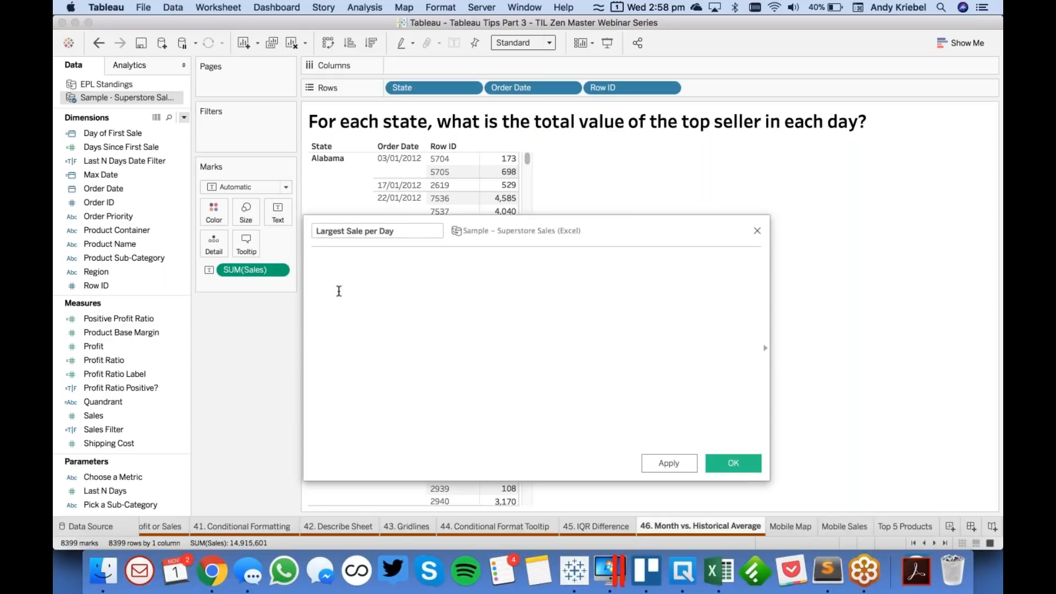
- Define Largest Sale per Day as { FIXED [State],[Order Date] : MAX([Sales])} and save it
{"action": "type", "text": "fix"}
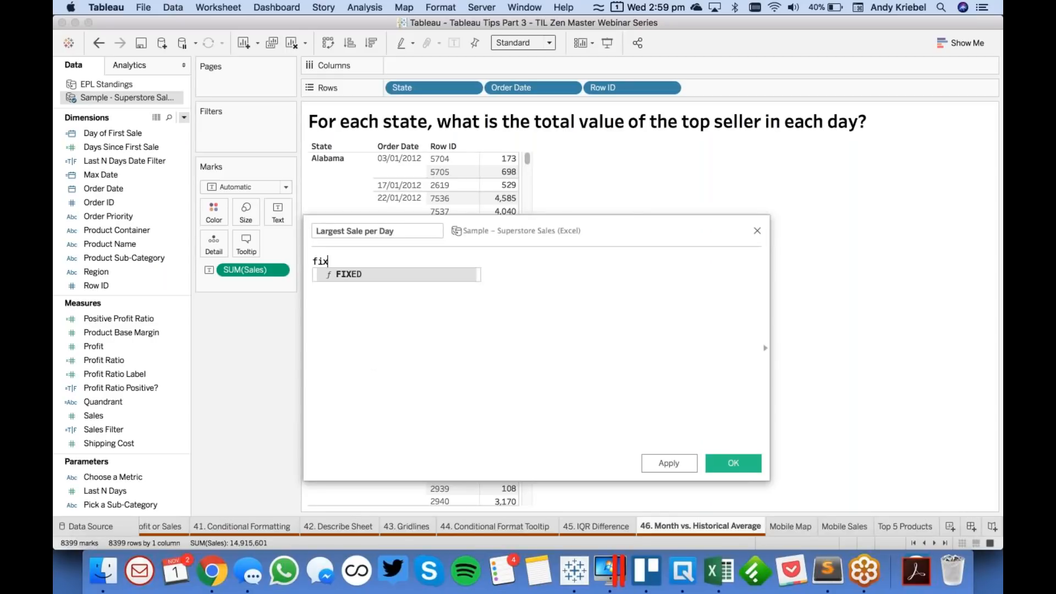
{"action": "key", "text": "Return"}
{"action": "type", "text": "stat"}
{"action": "key", "text": "Return"}
{"action": "type", "text": ",ord"}
{"action": "key", "text": "Return"}
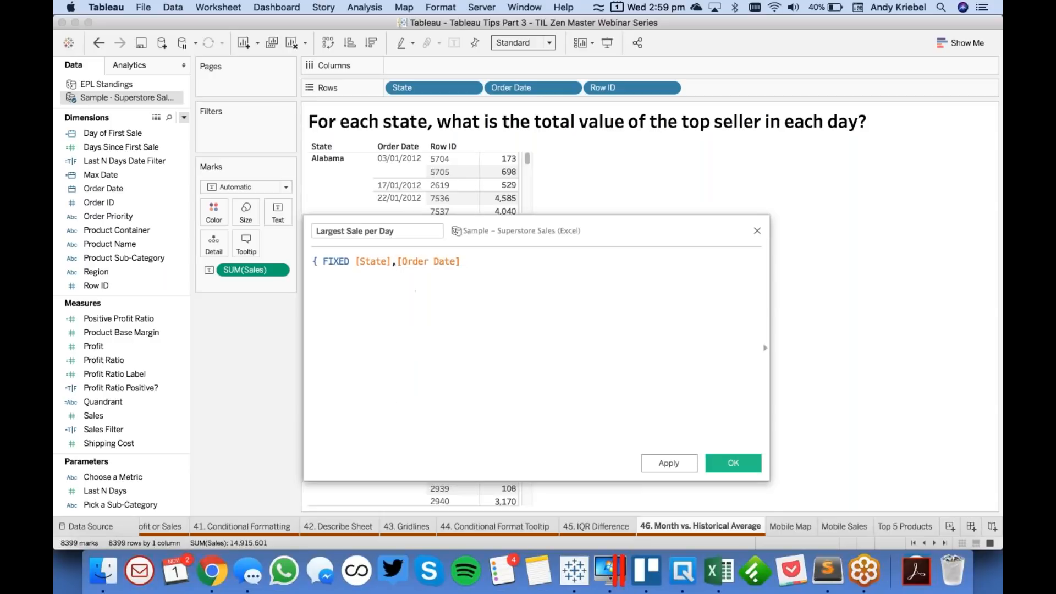
{"action": "type", "text": ": max"}
{"action": "key", "text": "Return"}
{"action": "type", "text": "sa"}
{"action": "key", "text": "Return"}
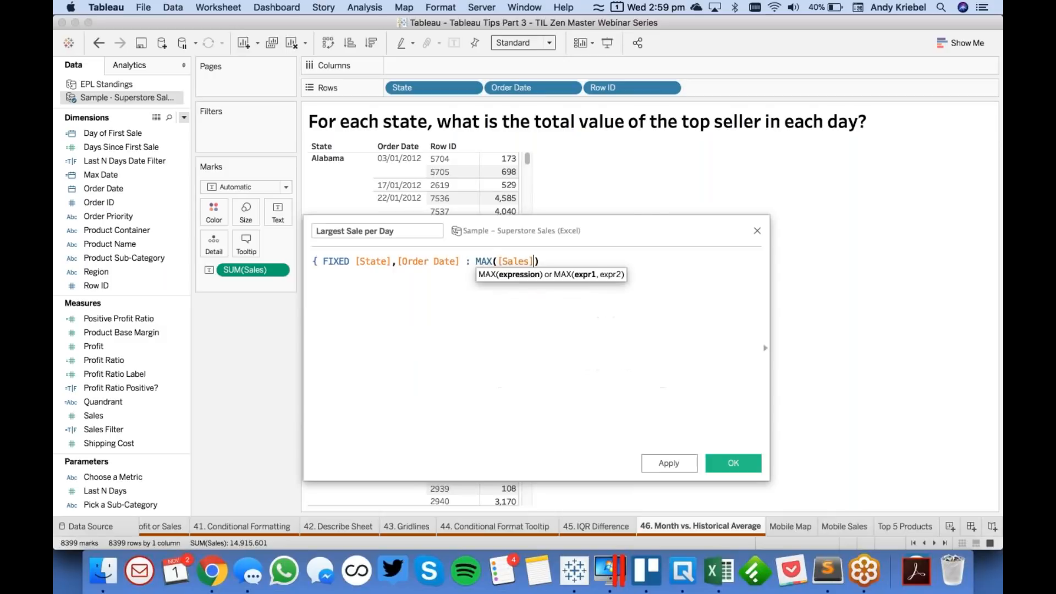
{"action": "type", "text": "}"}
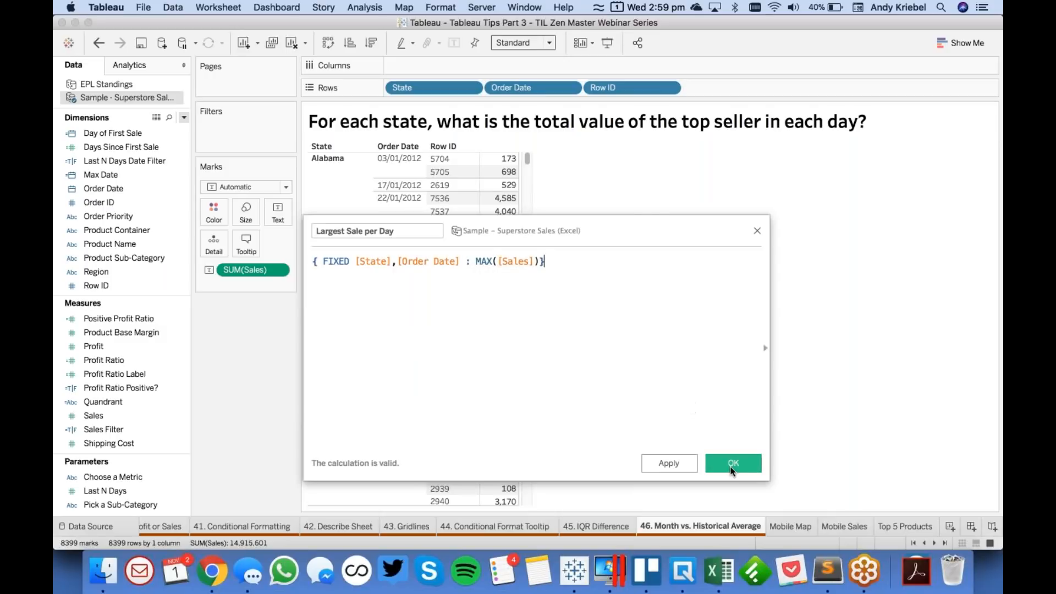
{"action": "left_click", "coordinate": [734, 464]}
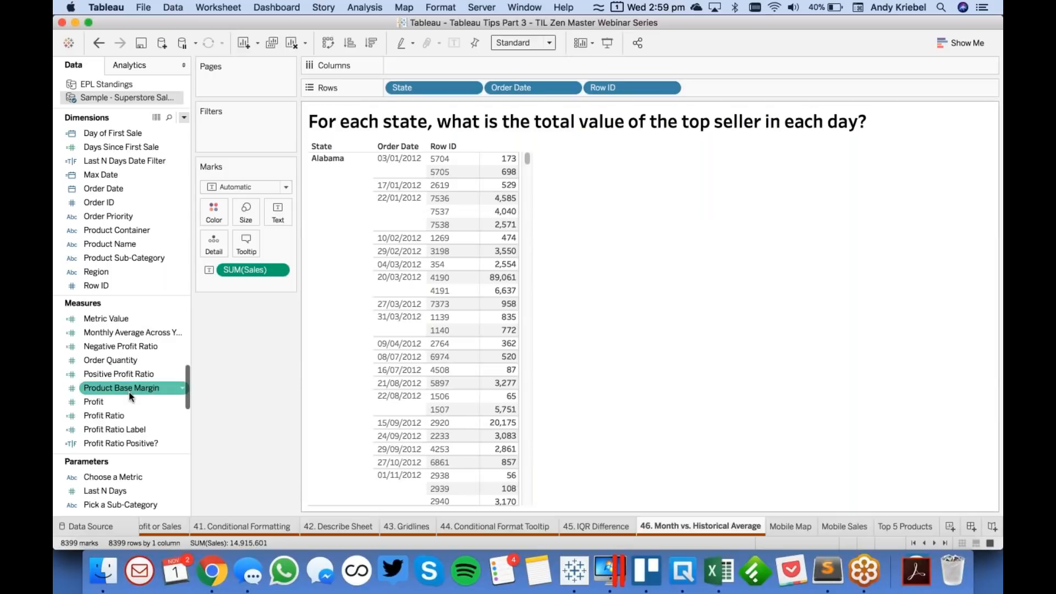
- Add Largest Sale per Day beside Sales in the table, and reduce Rows to State by removing Row ID and Order Date
{"action": "left_click_drag", "start_coordinate": [132, 342], "coordinate": [496, 291]}
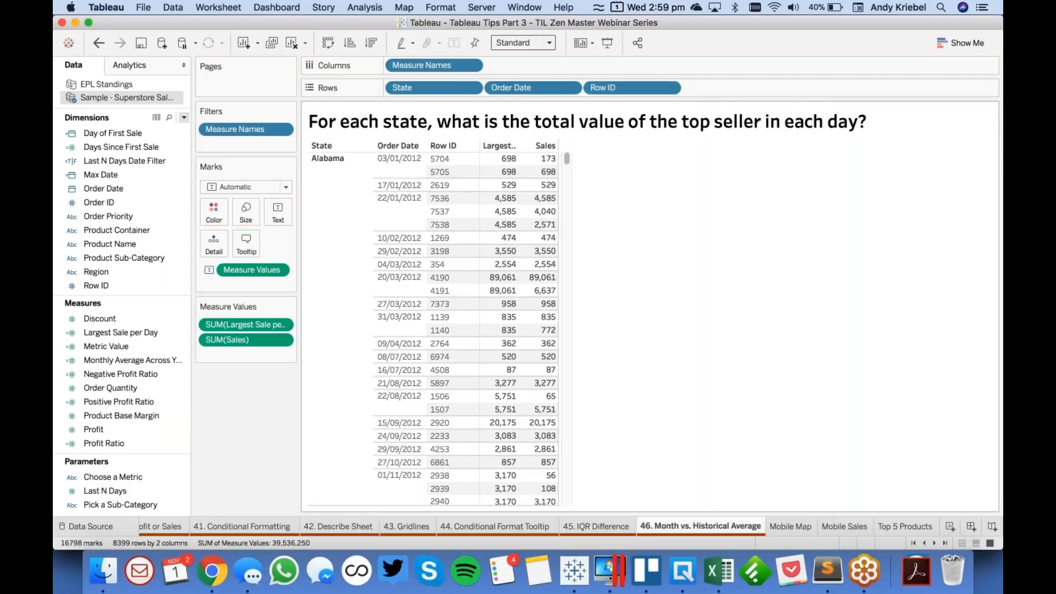
{"action": "left_click", "coordinate": [401, 173]}
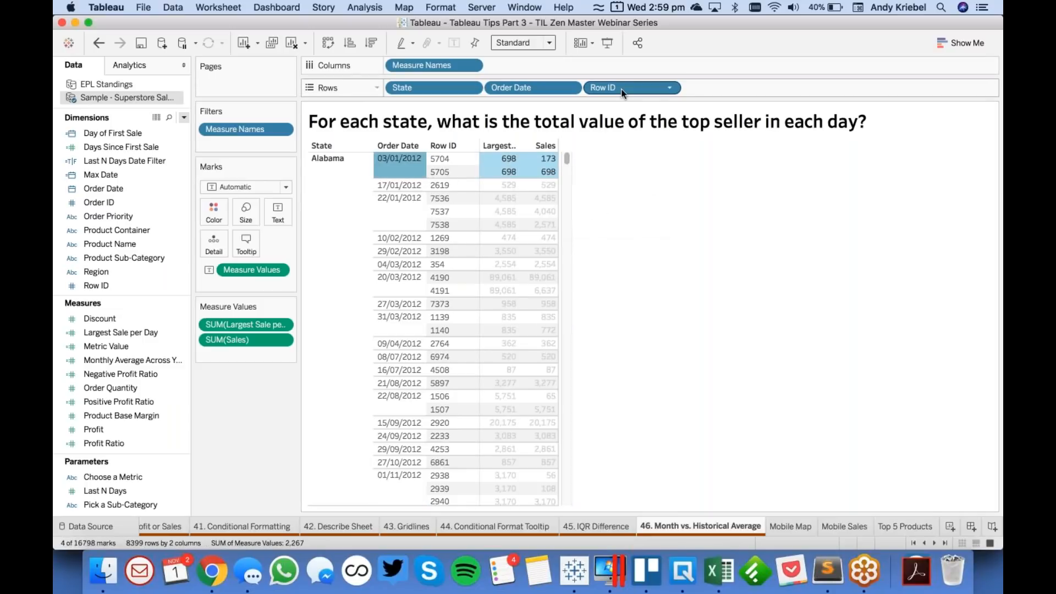
{"action": "left_click_drag", "start_coordinate": [625, 88], "coordinate": [595, 33]}
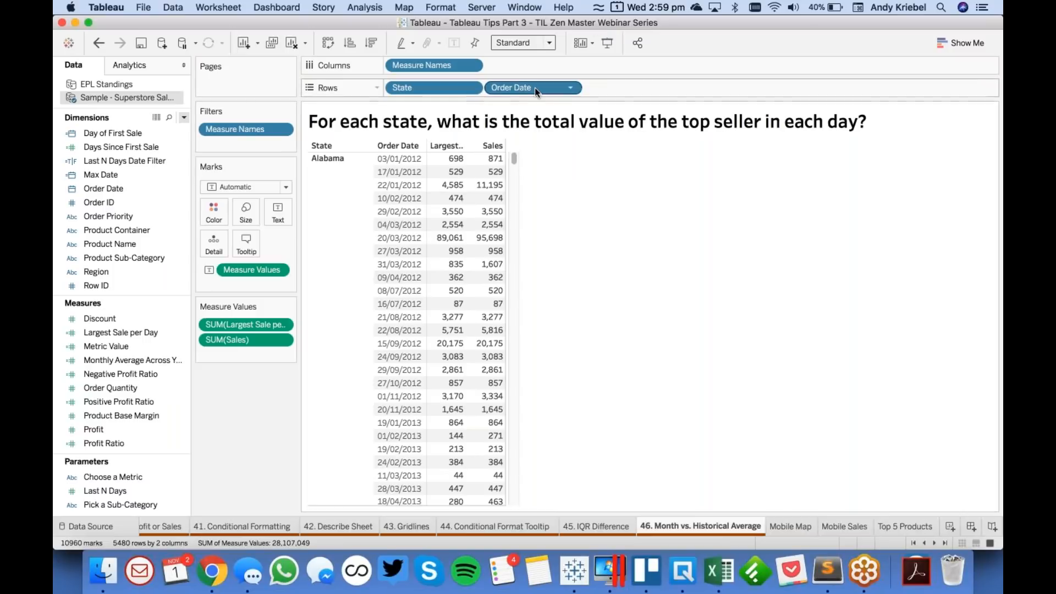
{"action": "left_click_drag", "start_coordinate": [535, 88], "coordinate": [520, 24]}
{"action": "mouse_move", "coordinate": [407, 161]}
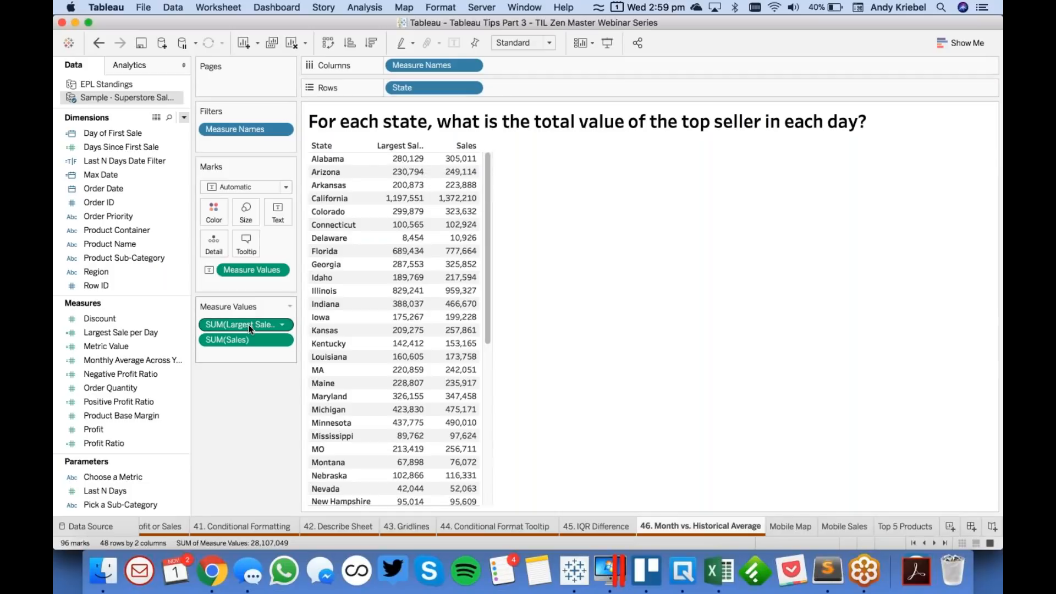
- Turn the table into a descending bar chart of Largest Sale per Day by State, with Sales on Detail
{"action": "left_click_drag", "start_coordinate": [249, 329], "coordinate": [533, 67]}
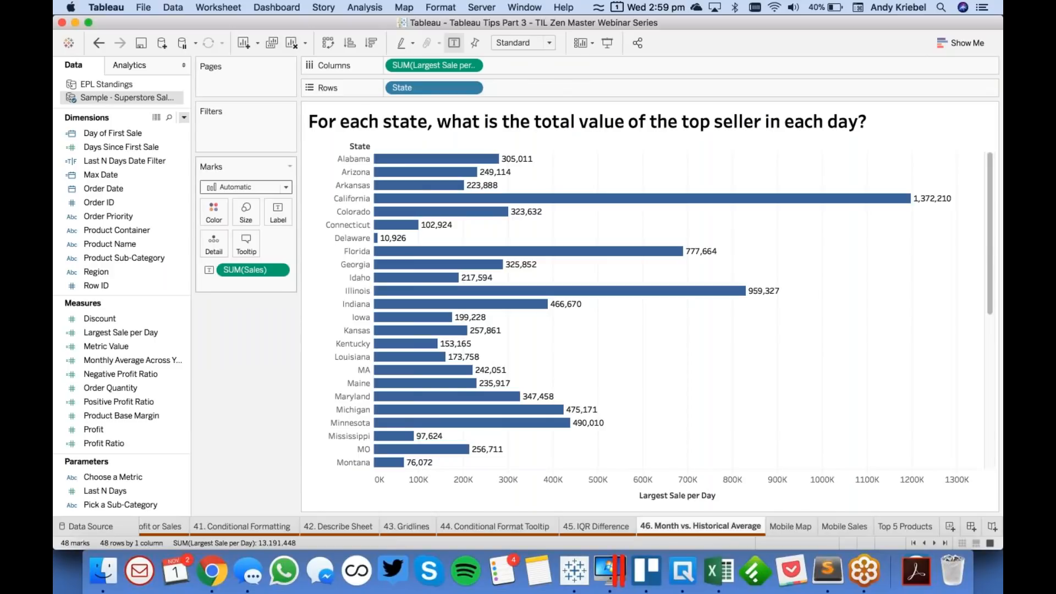
{"action": "left_click_drag", "start_coordinate": [254, 272], "coordinate": [214, 242]}
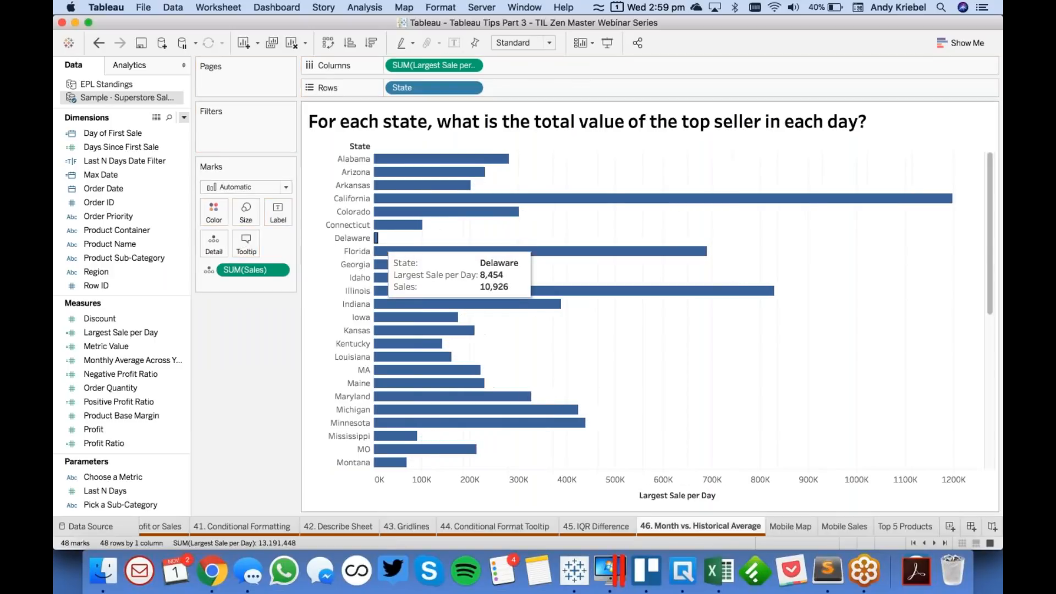
{"action": "left_click", "coordinate": [373, 43]}
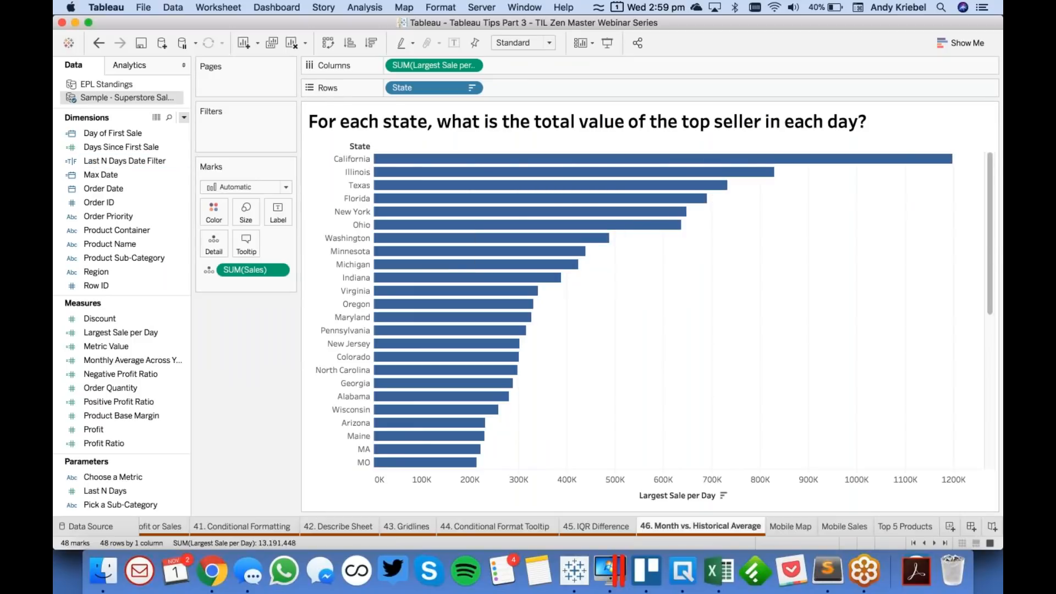
- Create a calculated field named Largest Sale Contribution defined as SUM([Largest Sale per Day])/SUM([Sales])
{"action": "left_click", "coordinate": [185, 118]}
{"action": "left_click", "coordinate": [168, 131]}
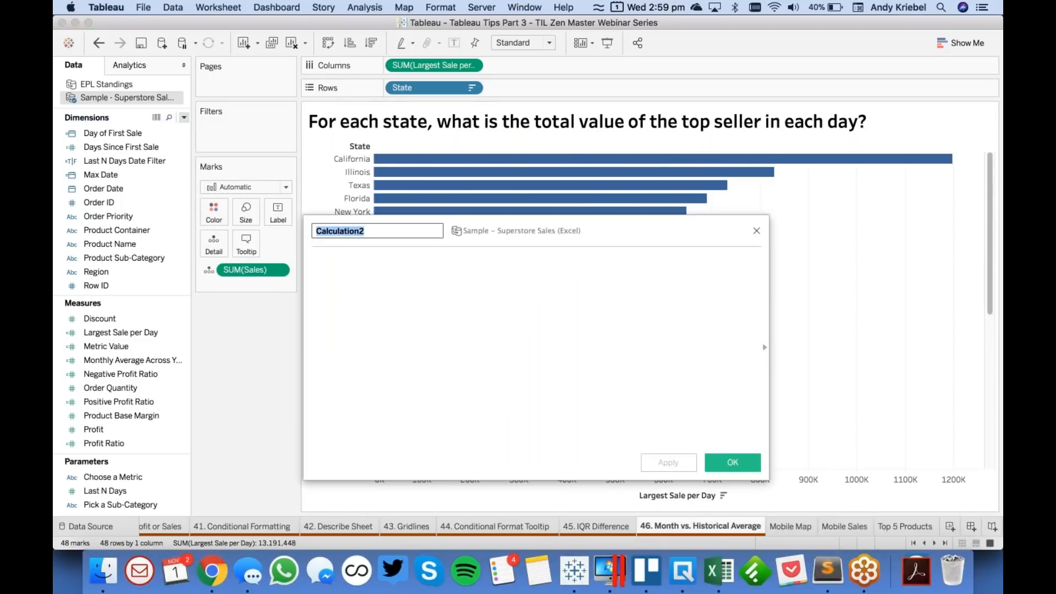
{"action": "type", "text": "Large"}
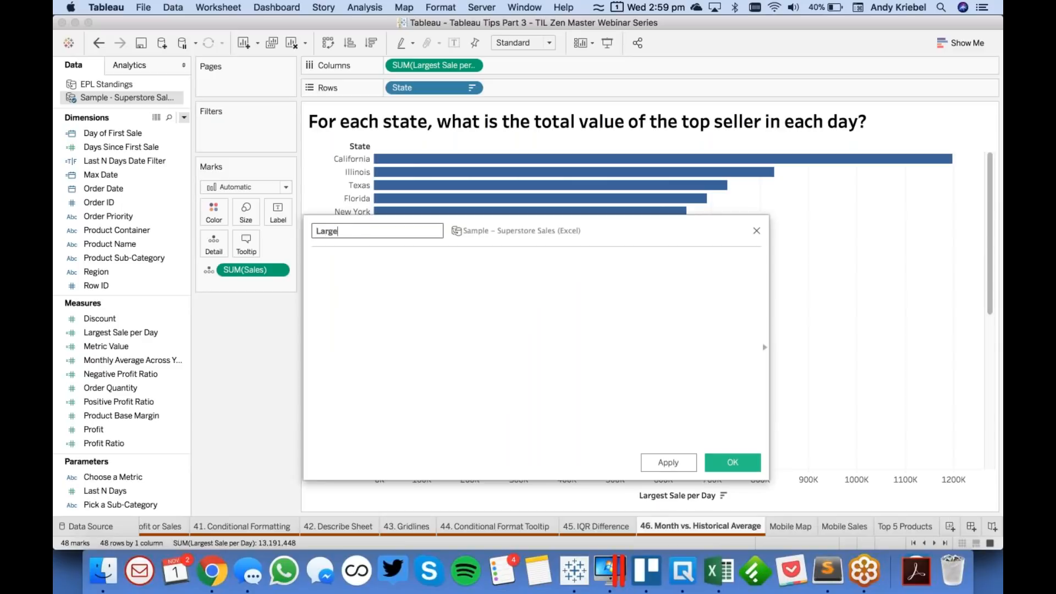
{"action": "type", "text": "st Sale Contribution"}
{"action": "key", "text": "Tab"}
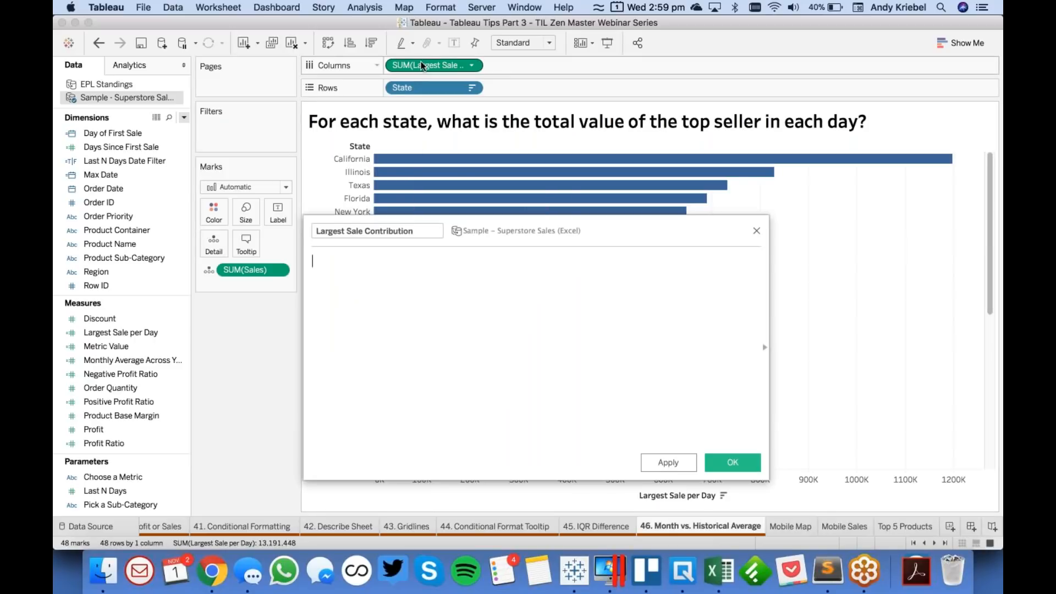
{"action": "left_click_drag", "start_coordinate": [424, 65], "coordinate": [393, 288]}
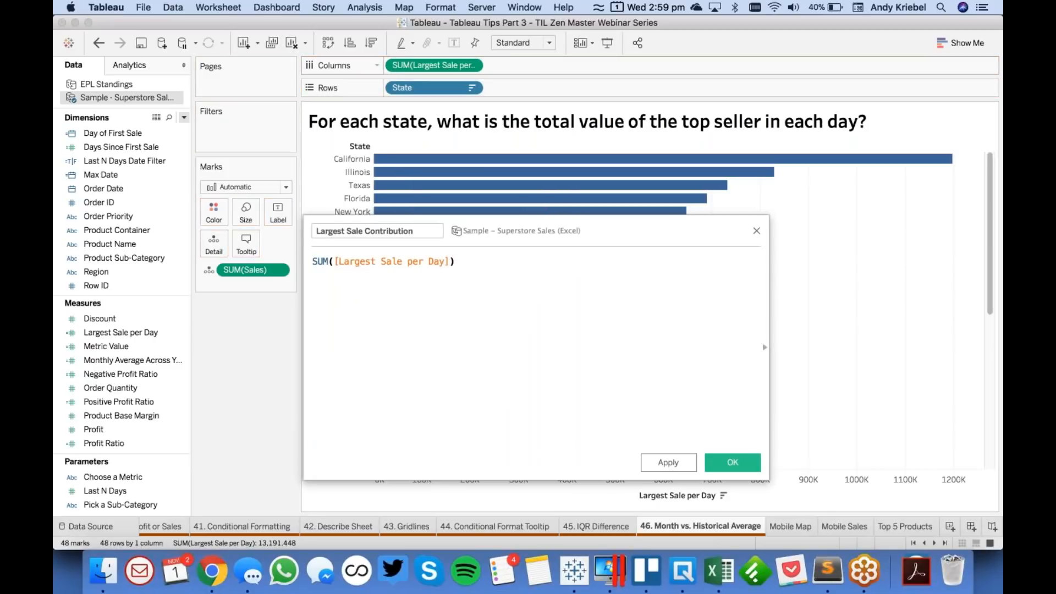
{"action": "type", "text": "/"}
{"action": "left_click_drag", "start_coordinate": [253, 270], "coordinate": [516, 269]}
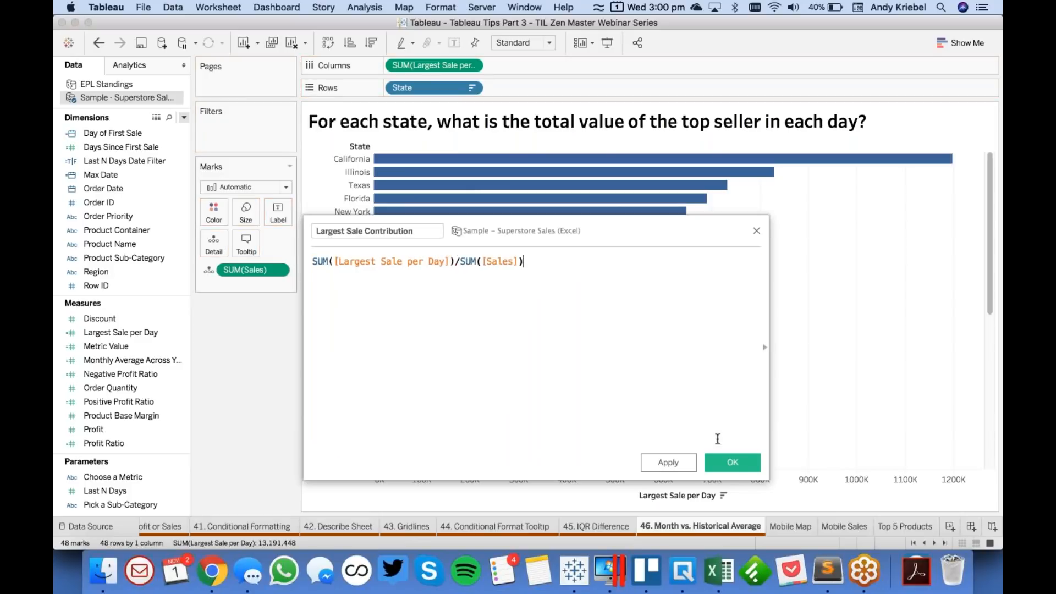
{"action": "left_click", "coordinate": [732, 466]}
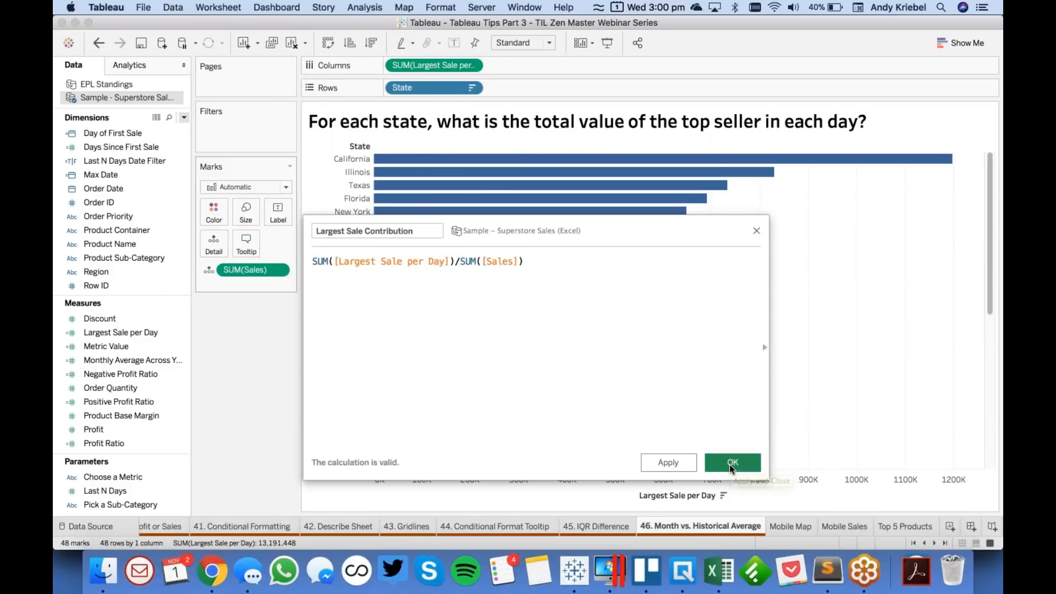
- Set the default number format of Largest Sale Contribution to Percentage with 0 decimal places
{"action": "left_click", "coordinate": [133, 336]}
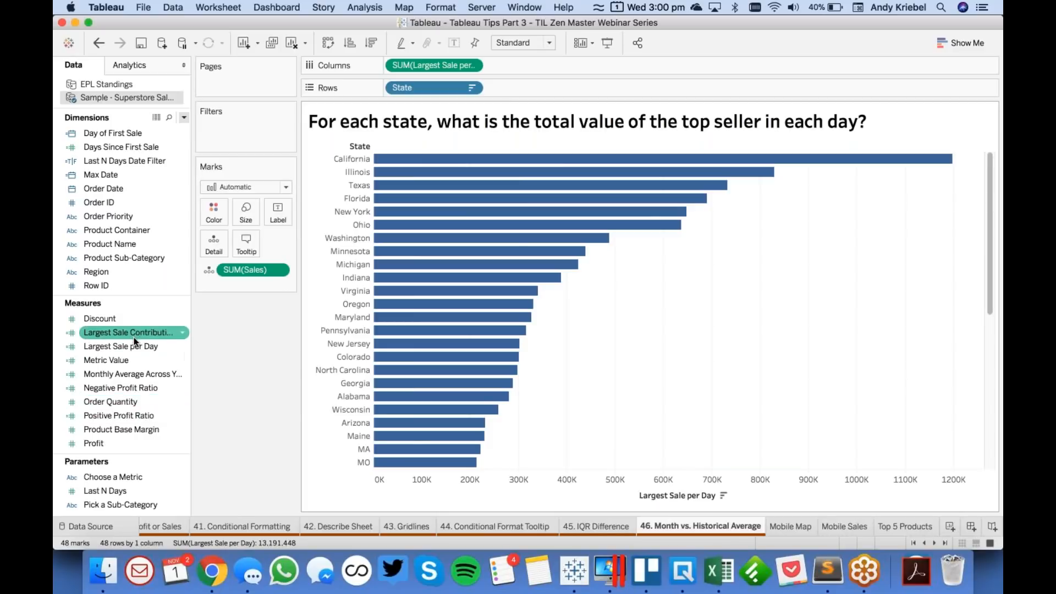
{"action": "right_click", "coordinate": [132, 335]}
{"action": "mouse_move", "coordinate": [213, 259]}
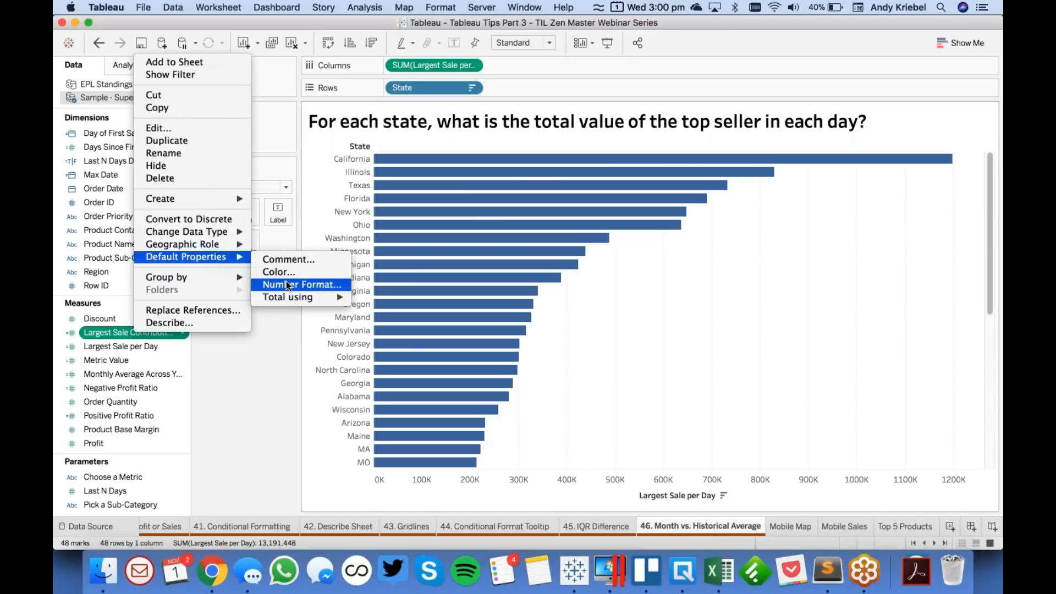
{"action": "left_click", "coordinate": [287, 283]}
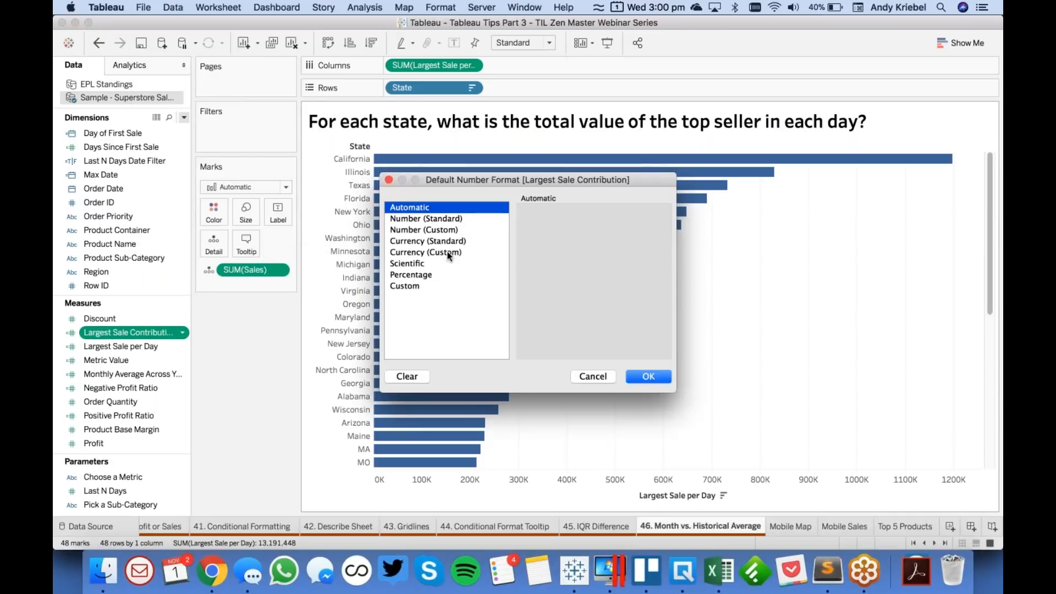
{"action": "left_click", "coordinate": [448, 273]}
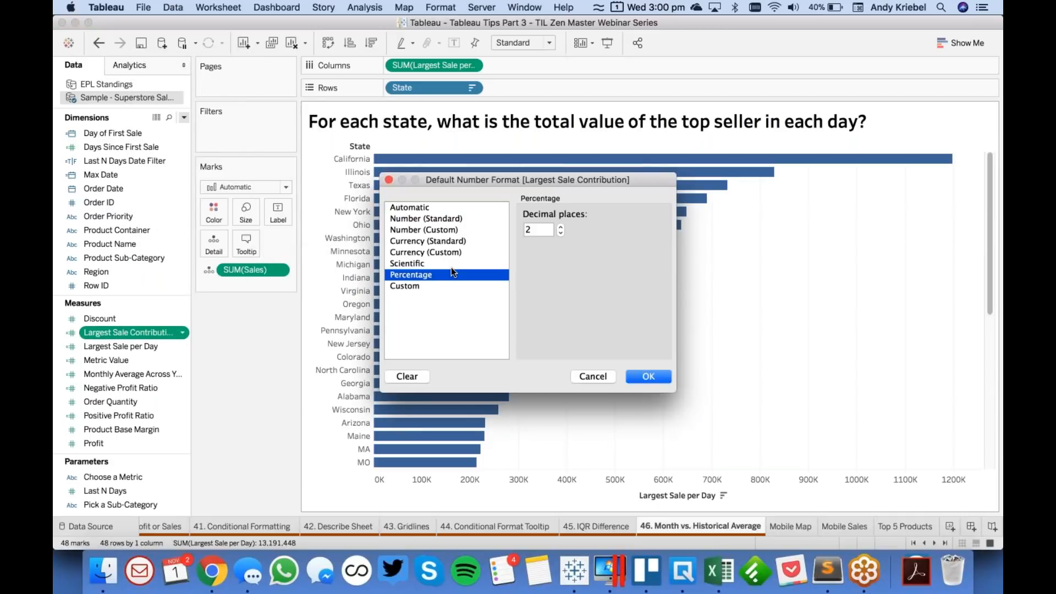
{"action": "left_click", "coordinate": [636, 376]}
- Color the state bars by Largest Sale Contribution using the reversed Orange-Blue Diverging palette
{"action": "left_click_drag", "start_coordinate": [126, 332], "coordinate": [214, 212]}
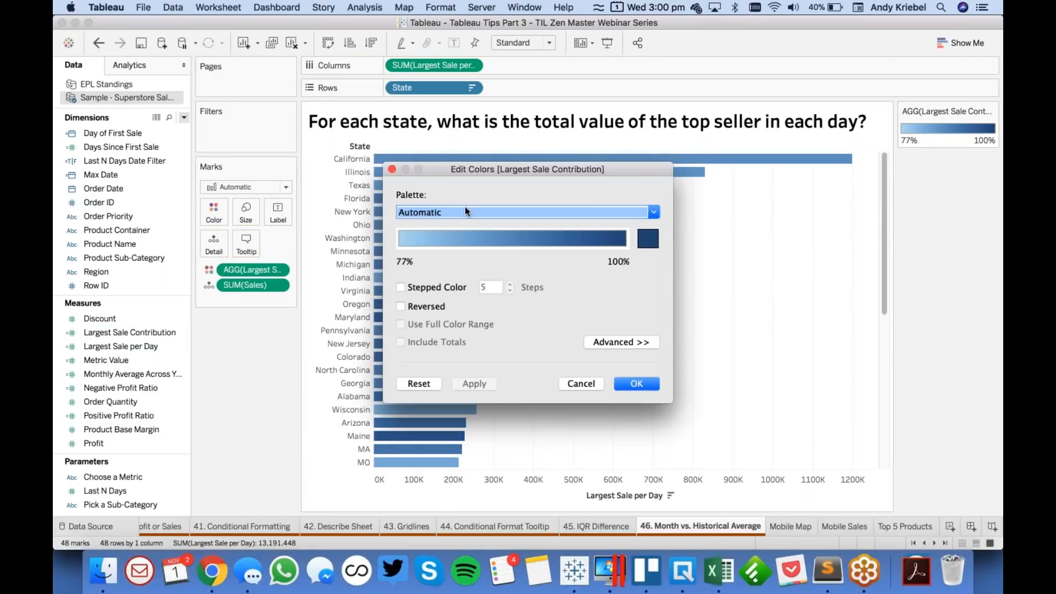
{"action": "left_click", "coordinate": [465, 208]}
{"action": "left_click", "coordinate": [474, 178]}
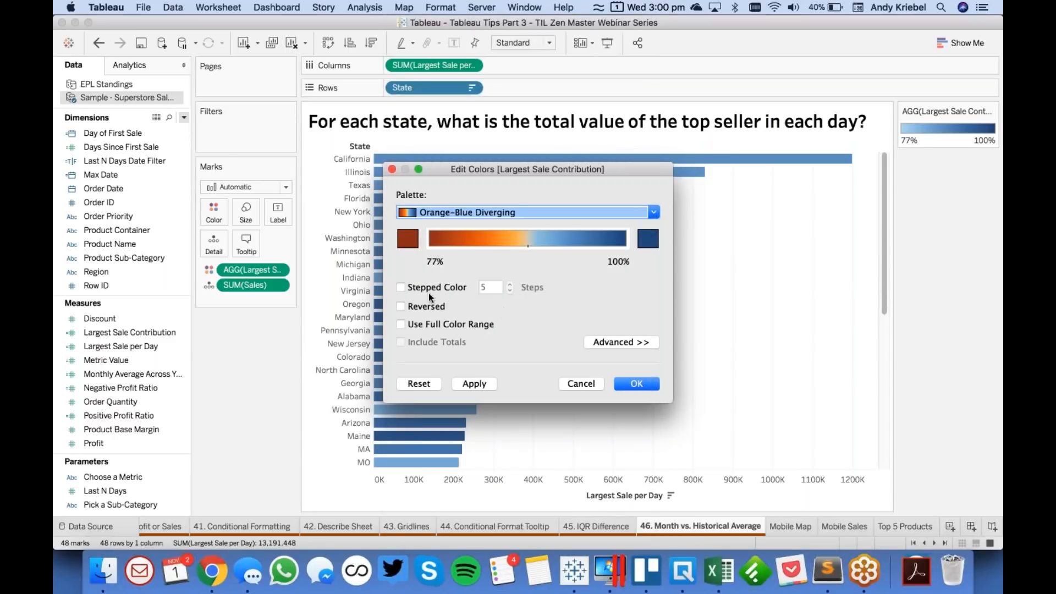
{"action": "left_click", "coordinate": [422, 305]}
{"action": "left_click", "coordinate": [627, 384]}
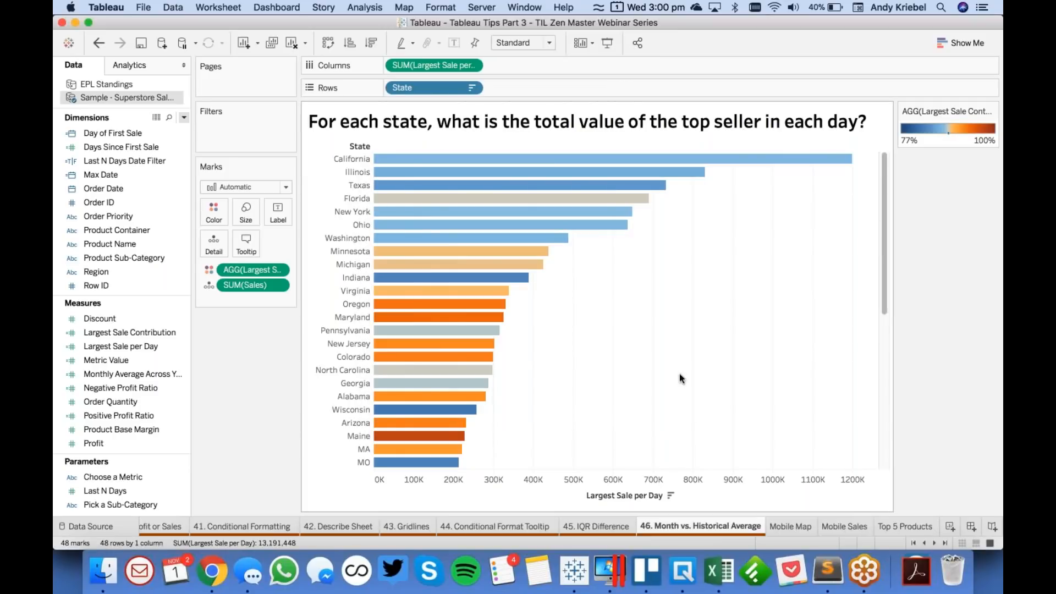
{"action": "mouse_move", "coordinate": [435, 437]}
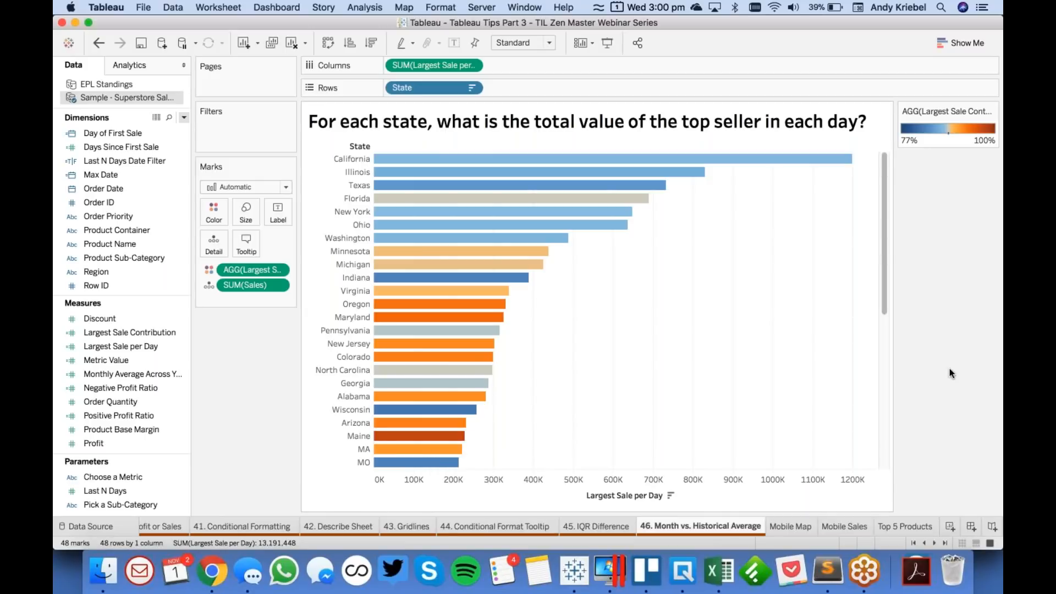
{"action": "left_click", "coordinate": [991, 197]}
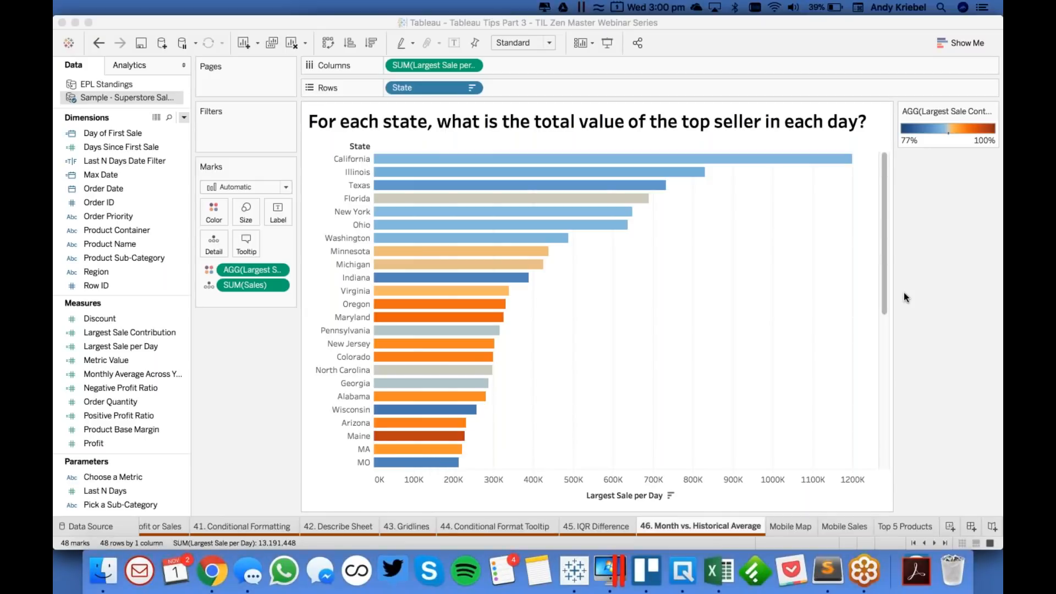